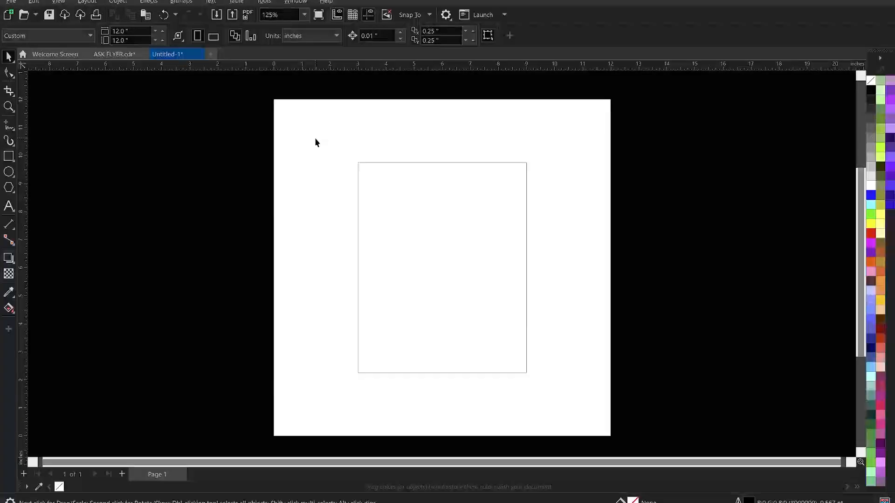
Start an import from the page and open the HIGHLY FAVOURED FLYER folder
right_click(316, 141)
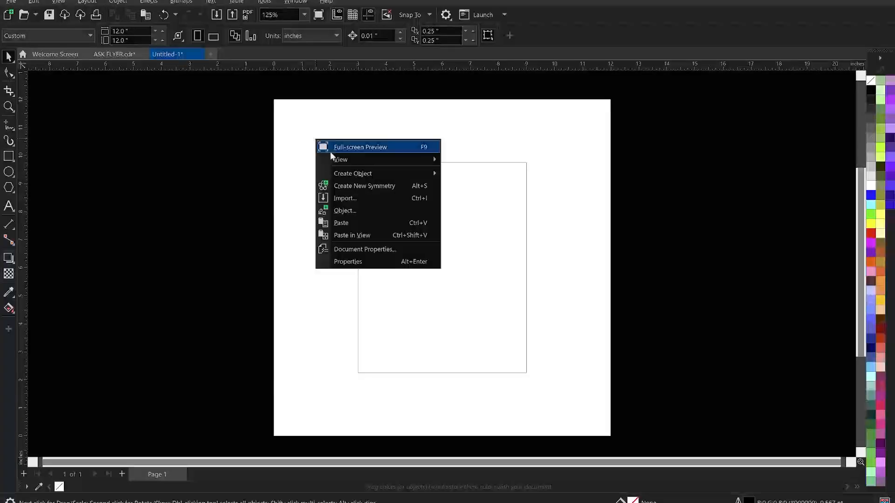
click(351, 201)
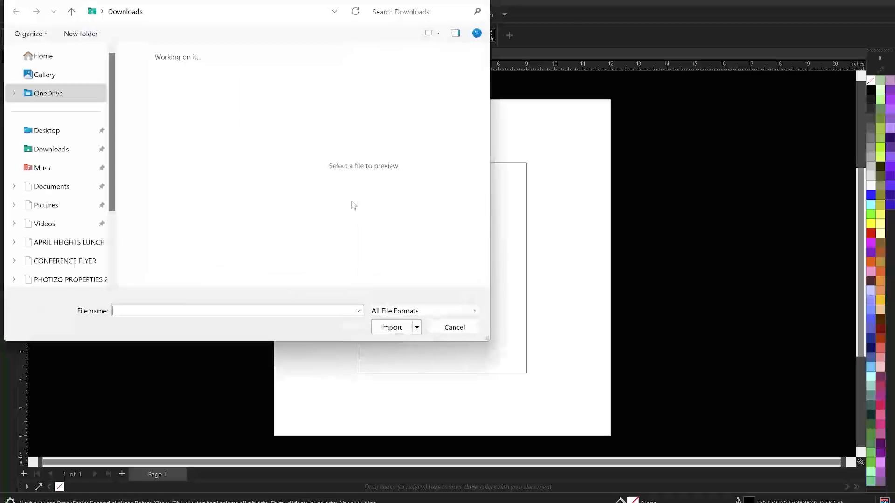
scroll(59, 186, down, 2)
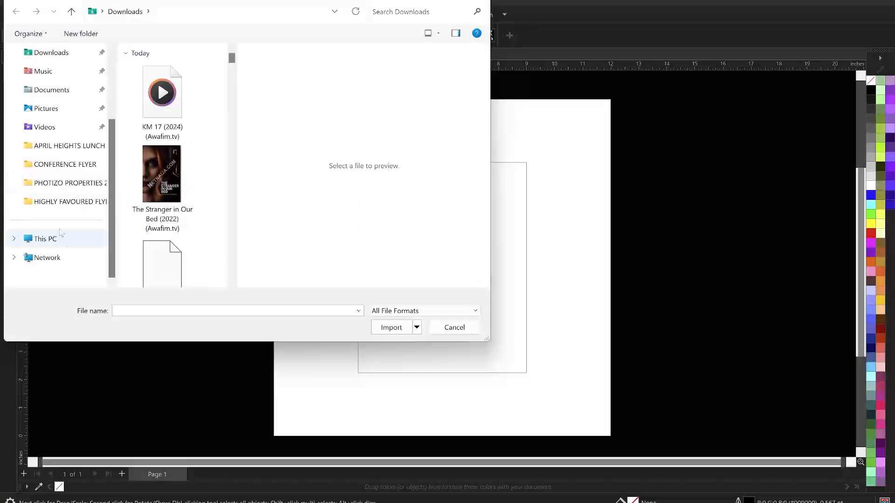
scroll(60, 153, up, 2)
scroll(63, 181, down, 2)
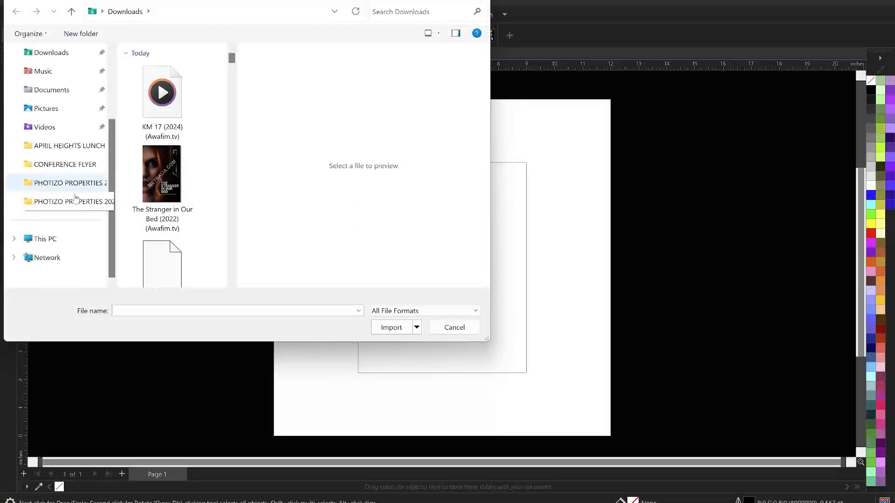
click(66, 205)
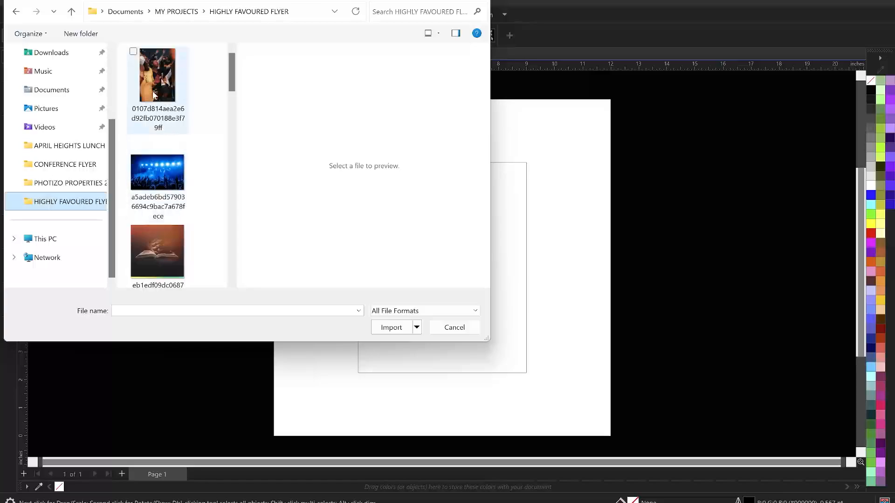
Select the worship crowd photo and the Bible and praying hands photo, leaving out the concert photo
click(158, 79)
scroll(182, 163, down, 10)
scroll(179, 140, up, 10)
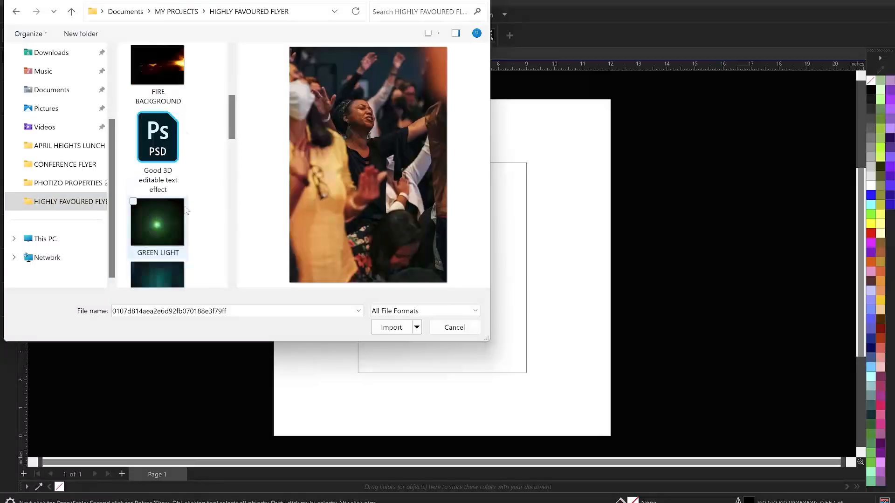
scroll(170, 115, down, 10)
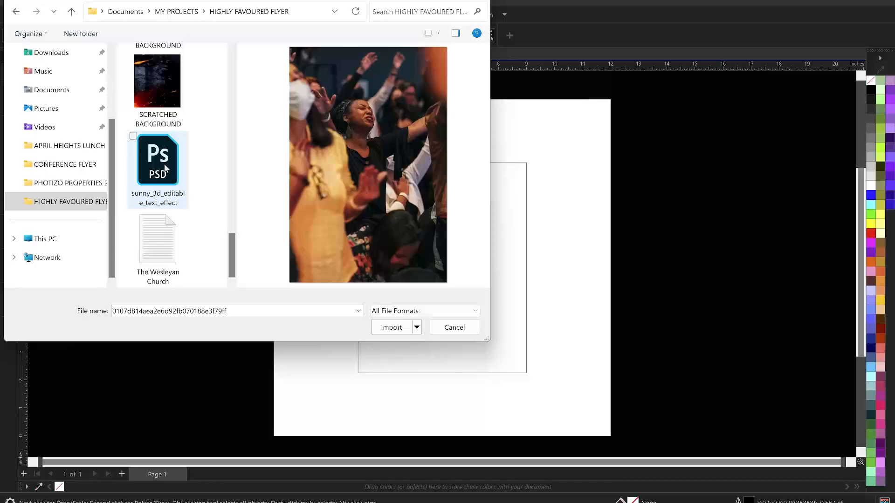
scroll(165, 168, up, 10)
scroll(171, 186, down, 3)
scroll(175, 196, up, 7)
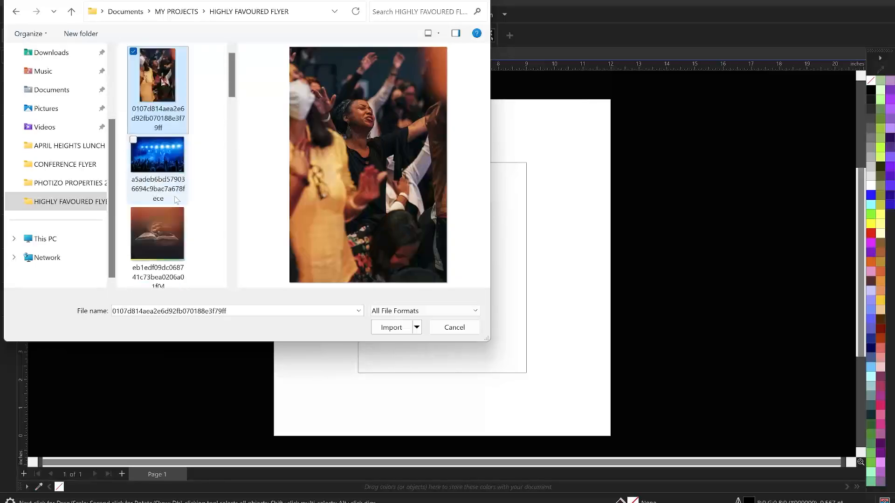
scroll(174, 187, down, 4)
scroll(164, 186, down, 6)
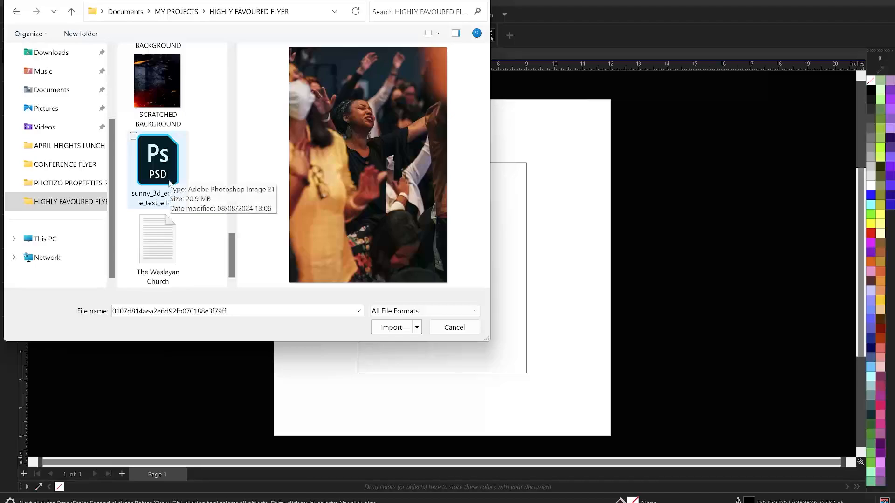
scroll(171, 183, up, 10)
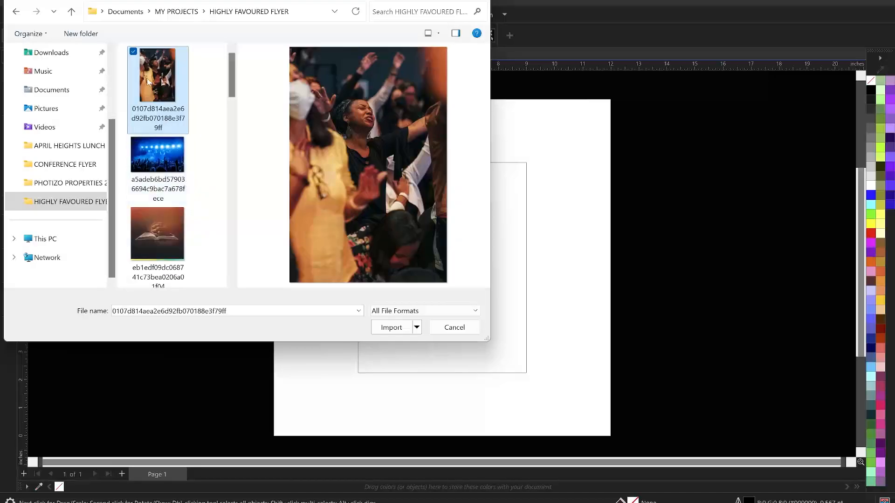
ctrl+click(169, 159)
ctrl+click(165, 229)
ctrl+click(158, 159)
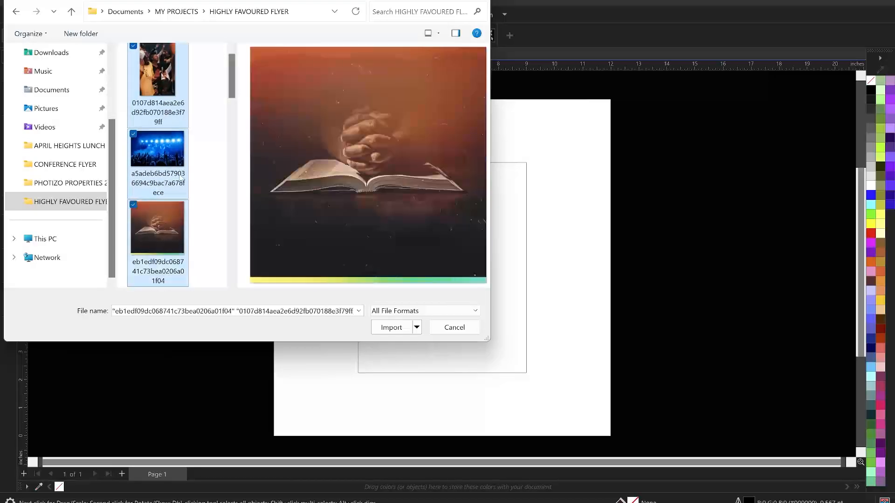
scroll(177, 177, down, 5)
scroll(181, 178, up, 3)
Add FIRE BACKGROUND, GREEN LIGHT, teal glass, orange lens-flare, woman-in-green, ORANGE BULB and green-suit portrait images
ctrl+click(164, 156)
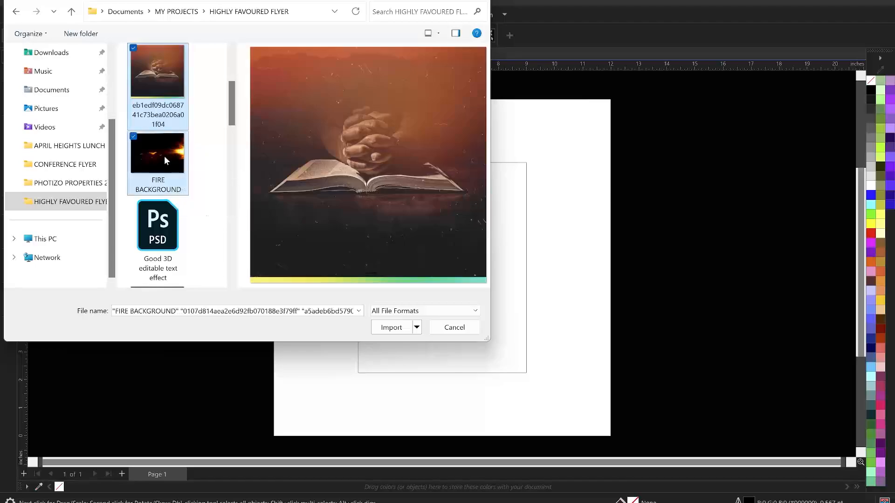
scroll(164, 156, down, 3)
ctrl+click(167, 186)
ctrl+click(166, 230)
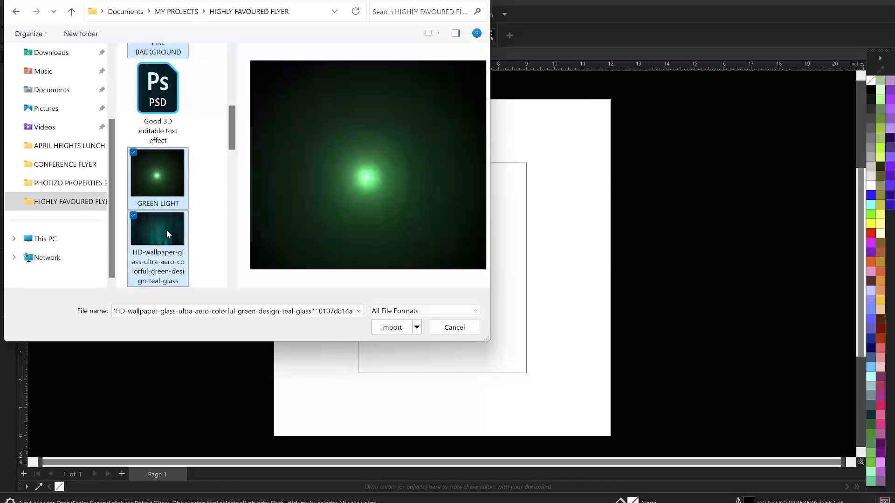
scroll(177, 214, down, 3)
ctrl+click(164, 168)
scroll(161, 154, down, 3)
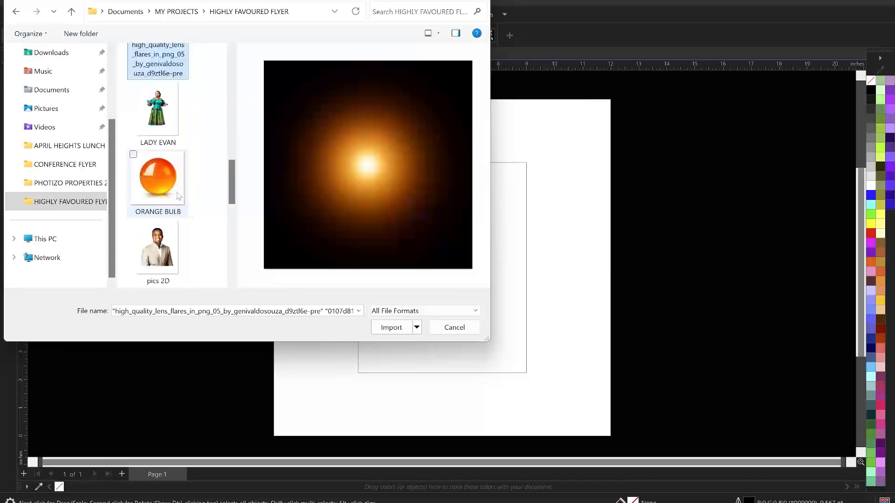
ctrl+click(158, 112)
ctrl+click(181, 185)
scroll(181, 184, down, 3)
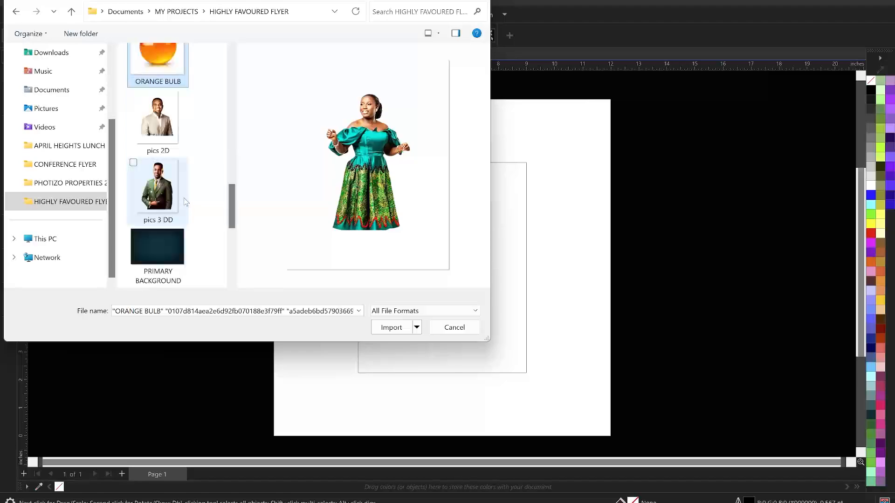
ctrl+click(180, 187)
Add the beige-suit portrait, PRIMARY BACKGROUND and SCRATCHED BACKGROUND, then import all chosen images
scroll(181, 163, down, 3)
scroll(180, 162, up, 2)
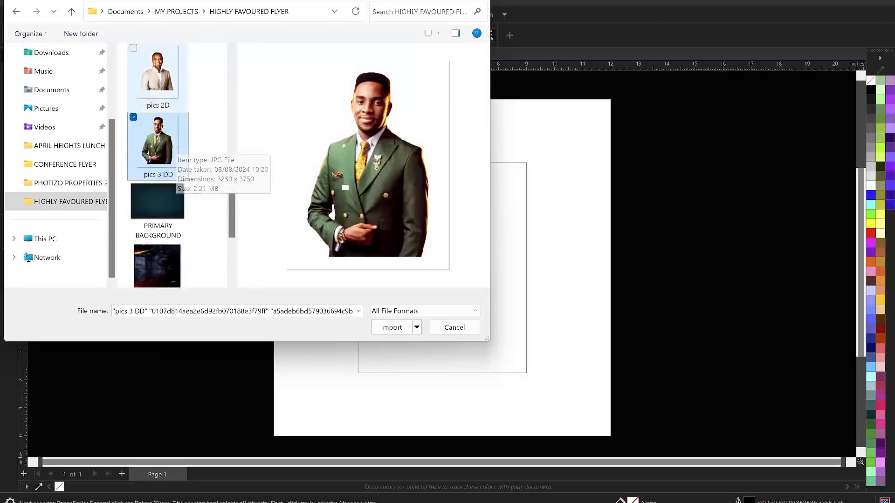
ctrl+click(158, 77)
scroll(168, 199, down, 2)
ctrl+click(159, 93)
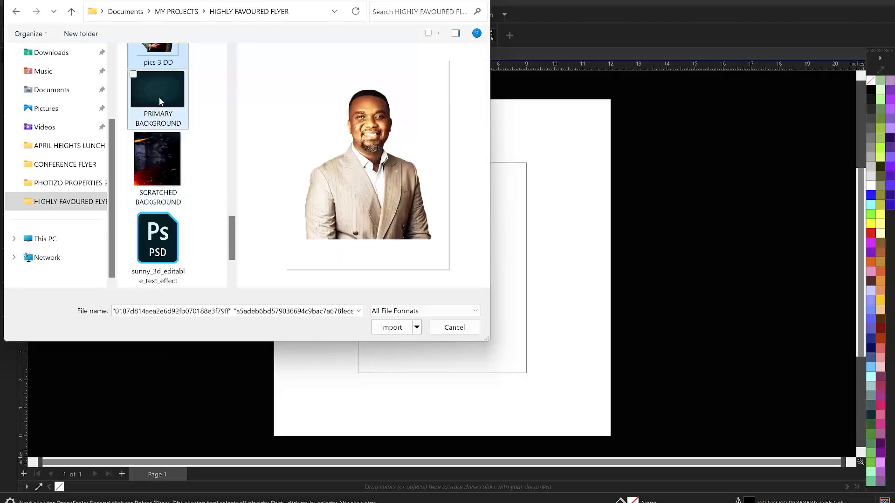
ctrl+click(170, 168)
scroll(173, 184, down, 2)
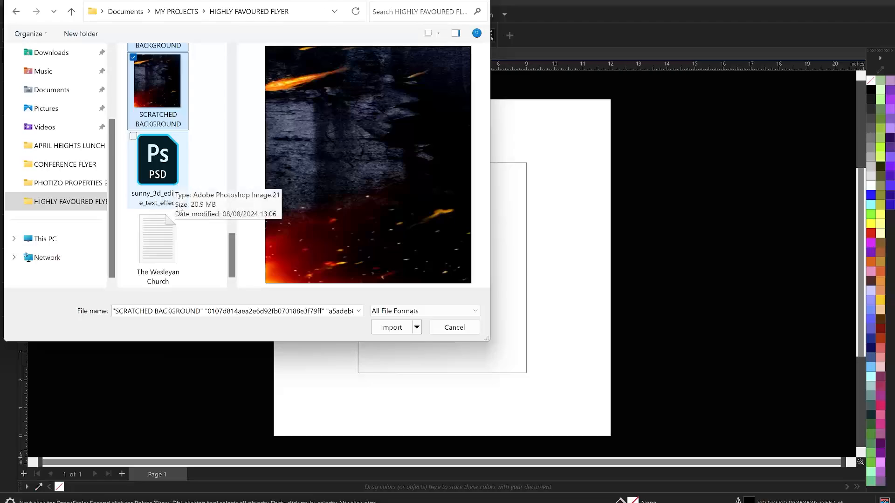
scroll(176, 192, up, 3)
drag(230, 239, 235, 76)
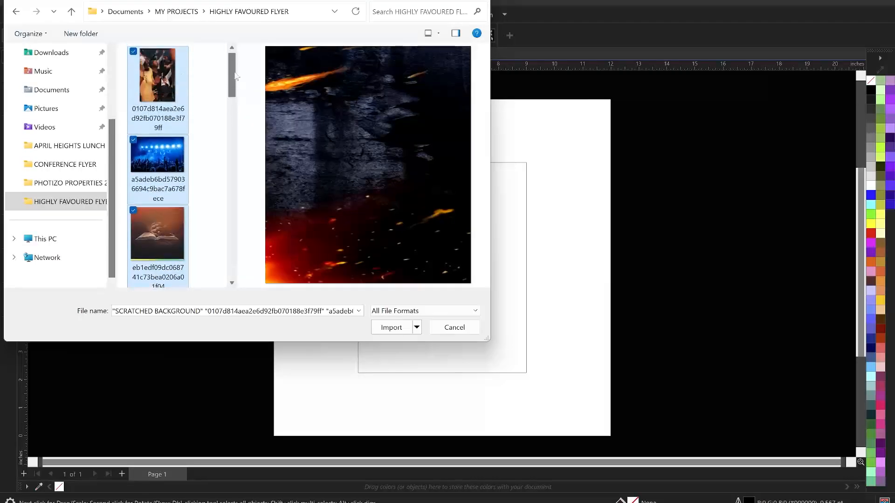
click(391, 327)
Place the crowd, concert and Bible photos left of the page, and the fire, glow, teal glass and lens-flare images right
drag(140, 179, 192, 263)
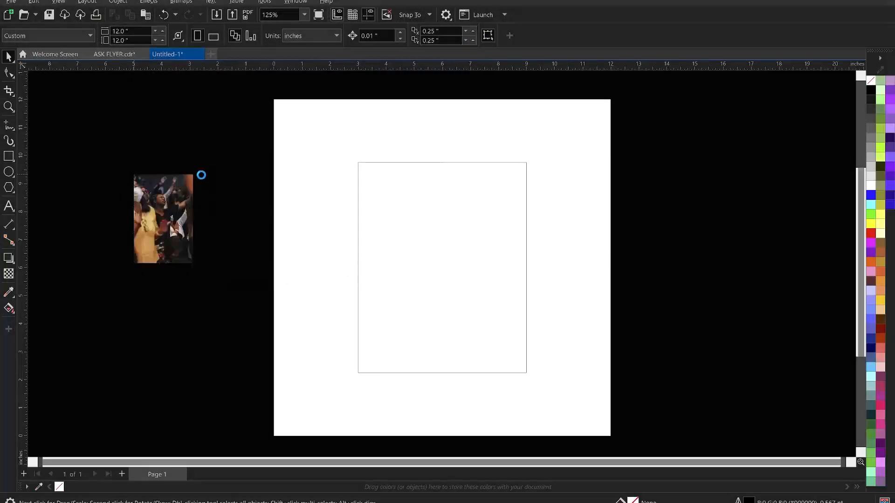
drag(192, 161, 282, 222)
drag(94, 279, 158, 343)
drag(225, 264, 267, 294)
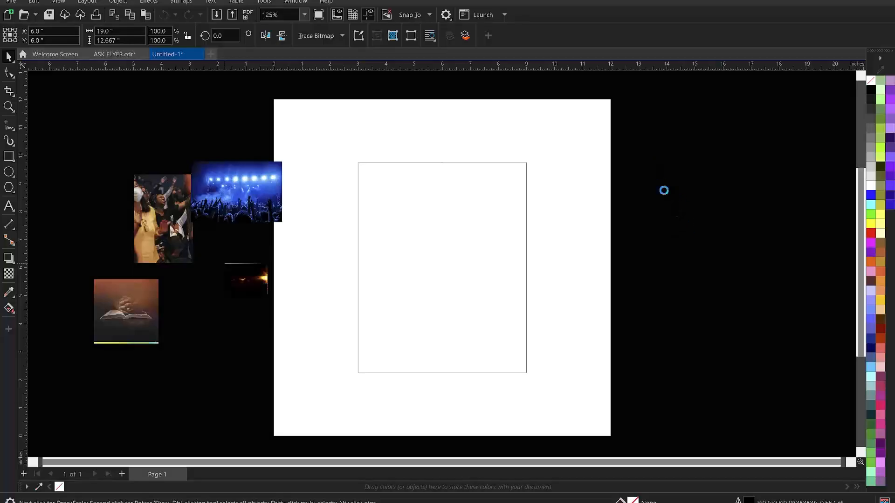
drag(644, 160, 718, 226)
drag(680, 257, 765, 310)
drag(673, 118, 719, 165)
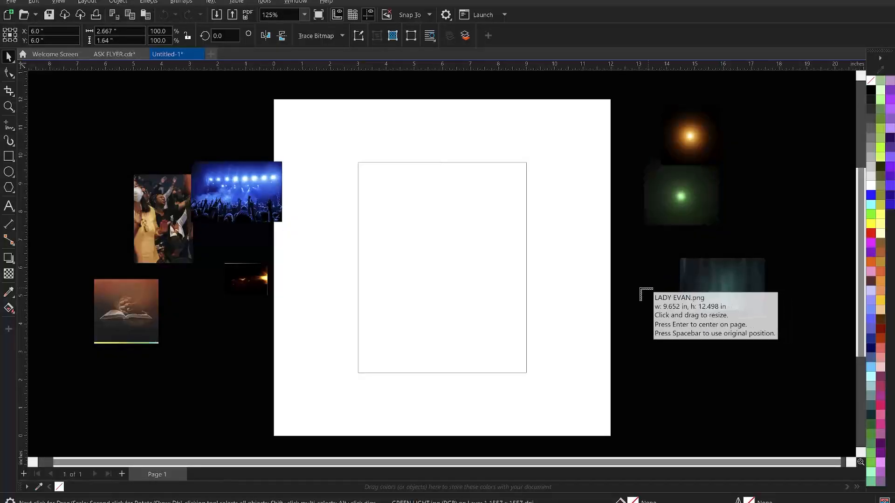
Place the portraits, orange ball, dark primary background and scratched background around the right side of the page
drag(641, 289, 751, 425)
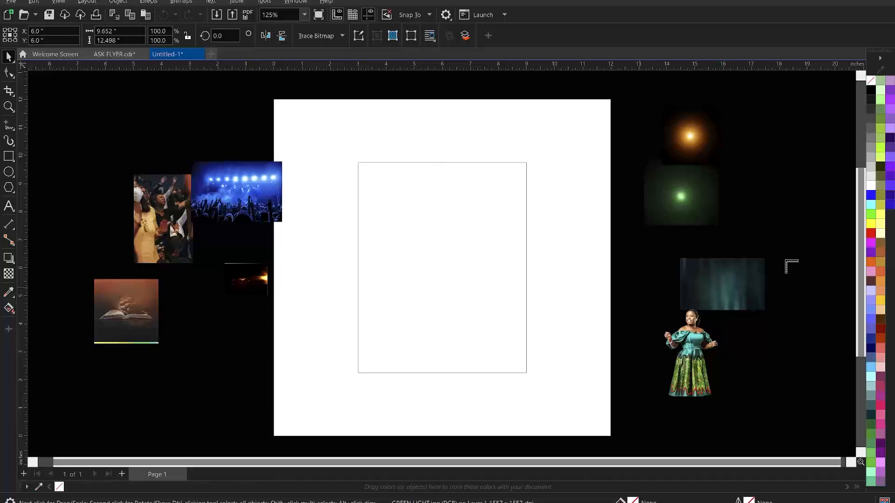
drag(744, 189, 806, 253)
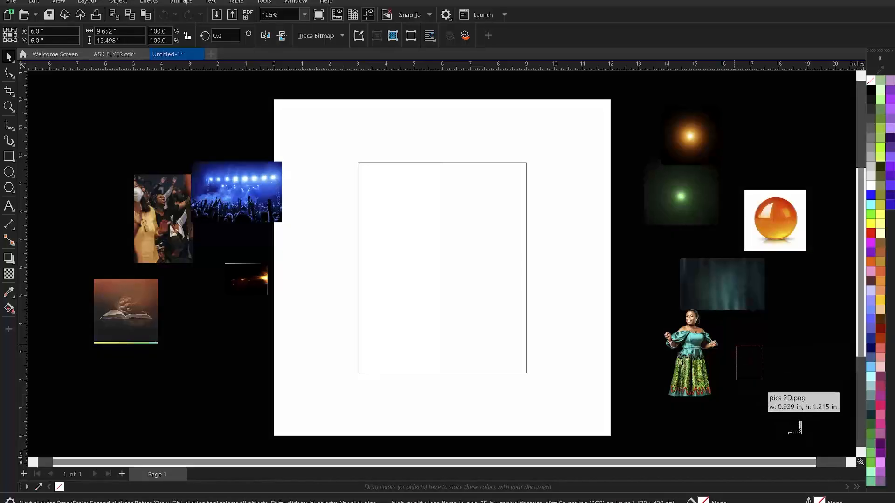
drag(736, 346, 783, 404)
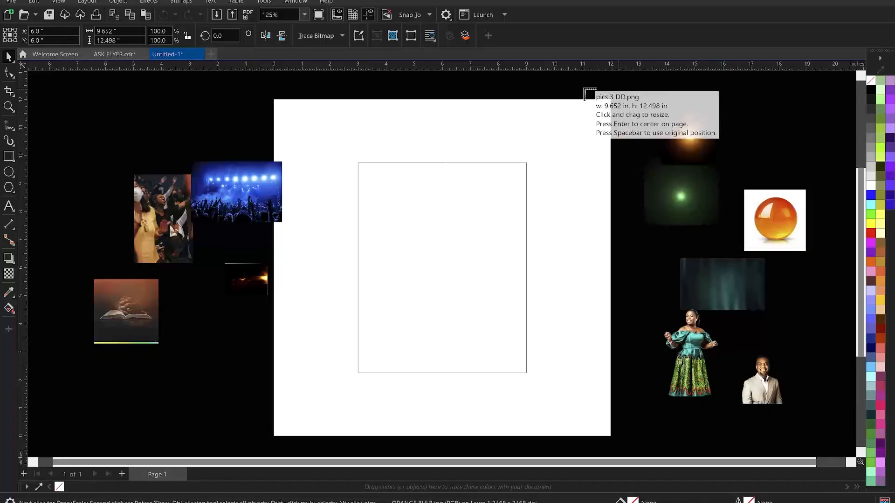
drag(585, 89, 624, 143)
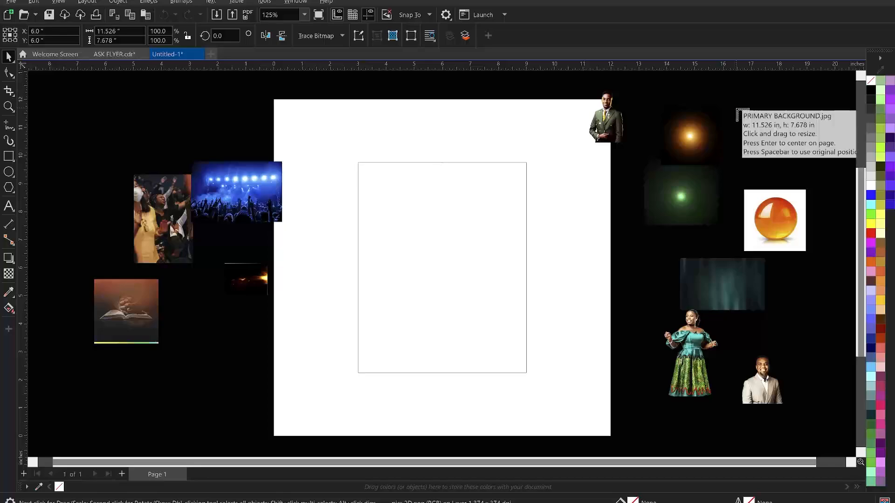
drag(735, 107, 813, 159)
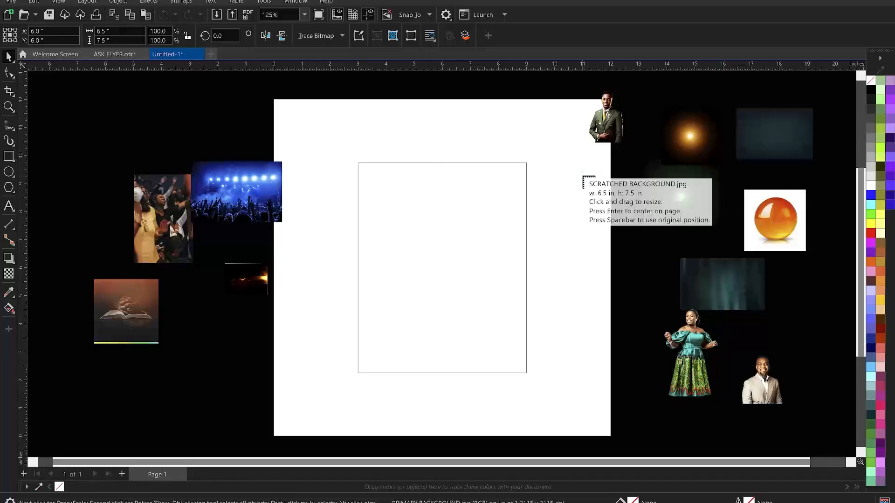
drag(580, 174, 660, 265)
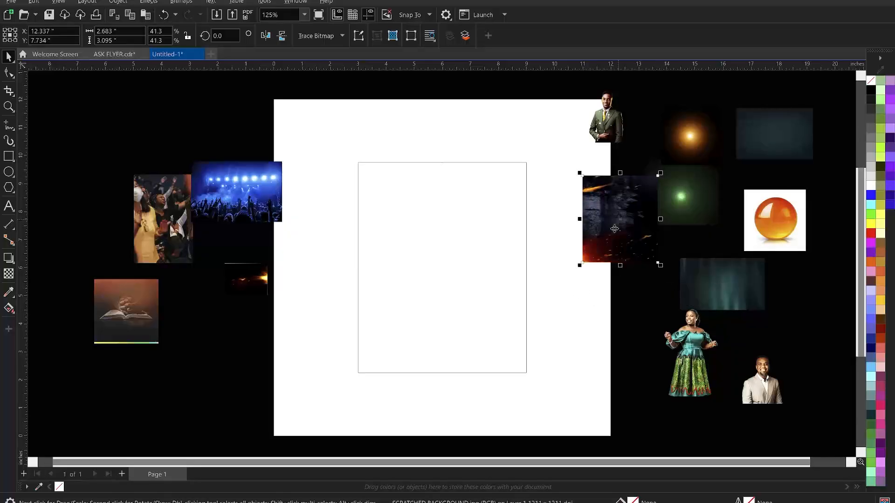
Adjust the scratched background, woman portrait, orange ball and green glow, and bring the dark background onto the page
drag(612, 227, 590, 274)
drag(730, 301, 709, 265)
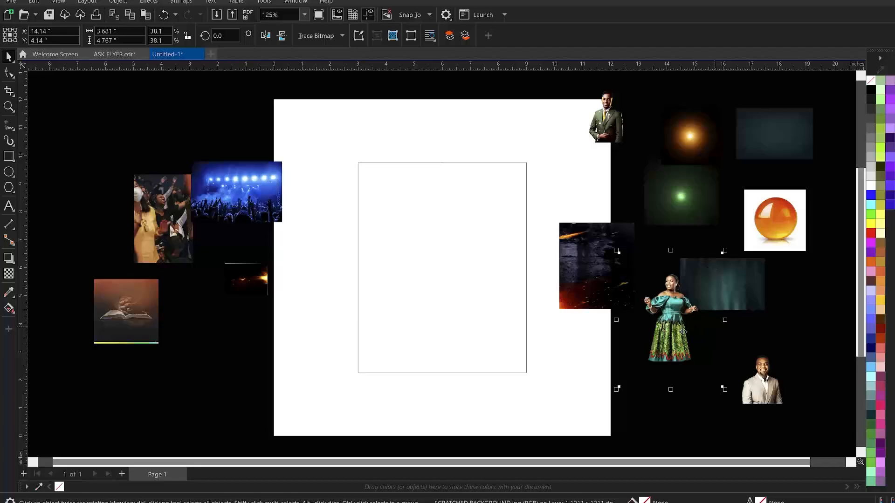
drag(683, 332, 683, 387)
drag(765, 226, 783, 228)
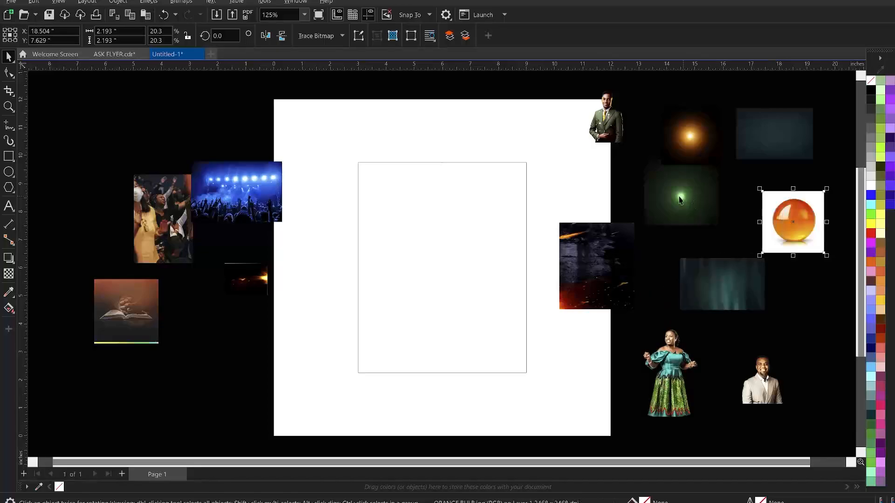
drag(680, 200, 654, 188)
drag(737, 127, 405, 251)
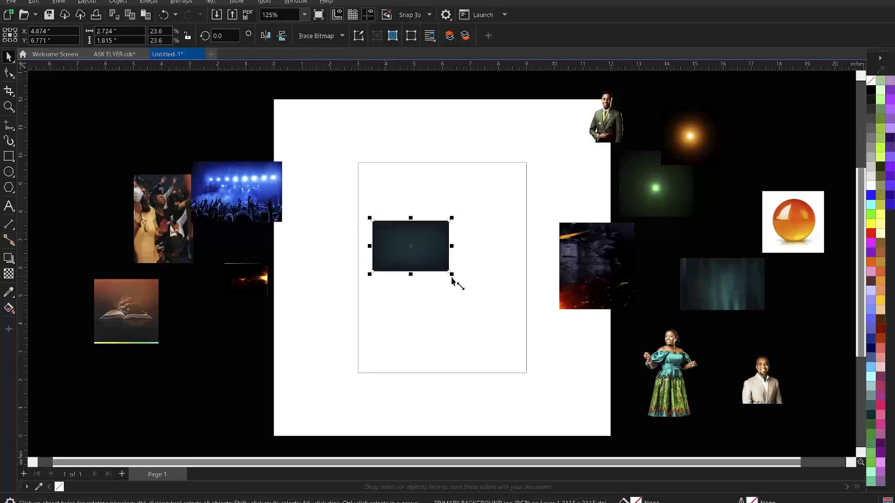
Enlarge the dark PRIMARY BACKGROUND image and PowerClip it inside the portrait rectangle
drag(451, 274, 518, 320)
right_click(445, 227)
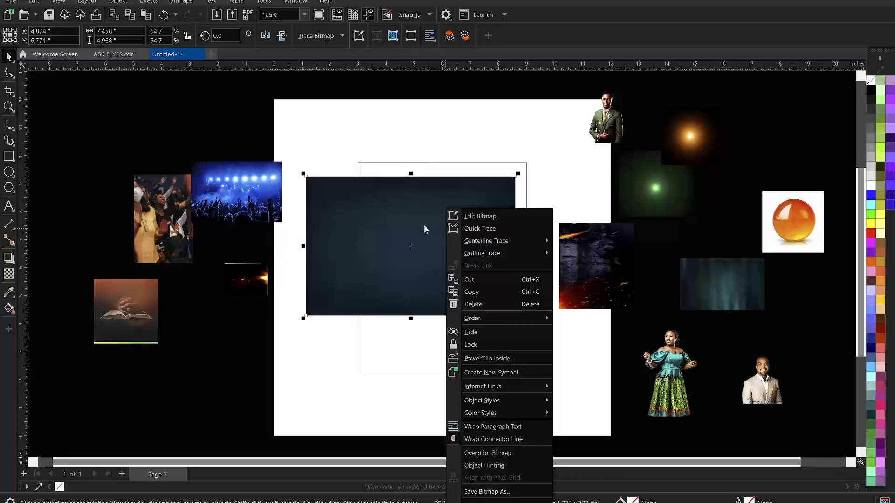
click(499, 359)
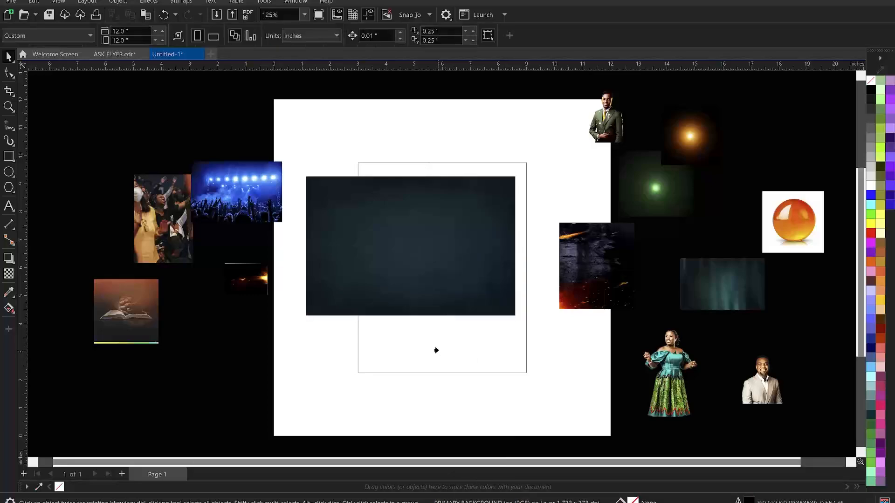
click(437, 350)
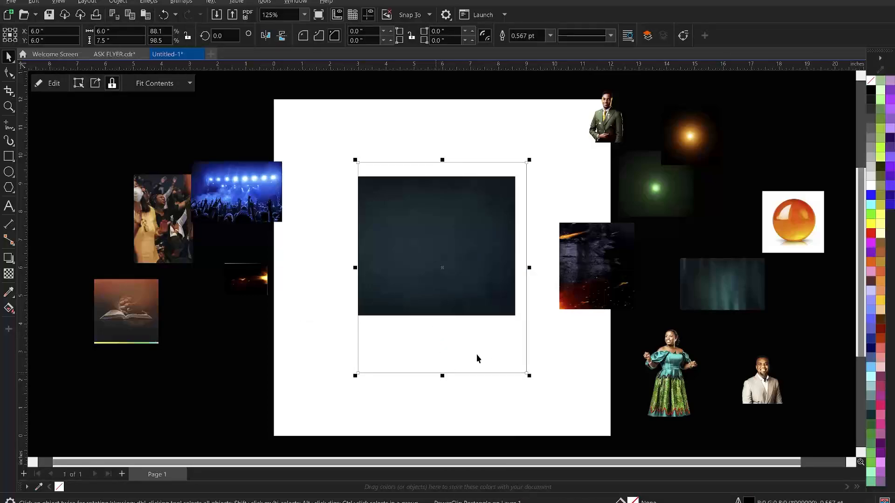
Edit the PowerClip contents, scaling the dark image to about 121.2% and shifting it left to cover the frame
double_click(439, 231)
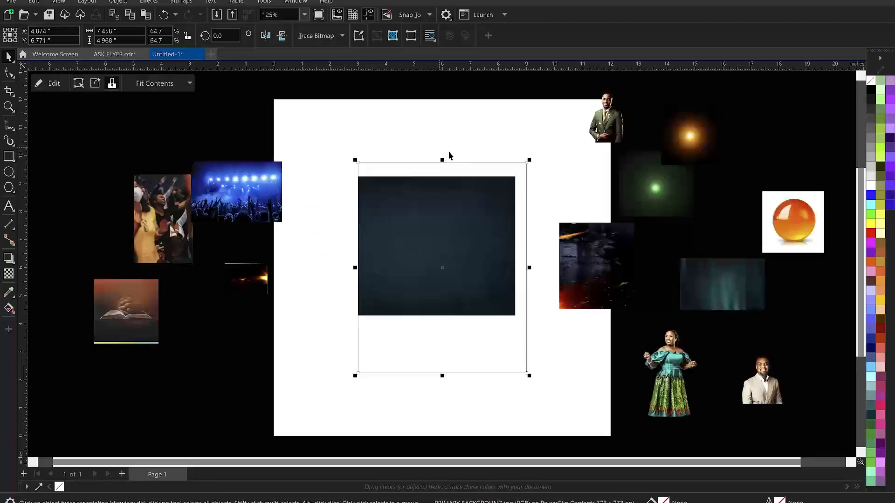
click(49, 83)
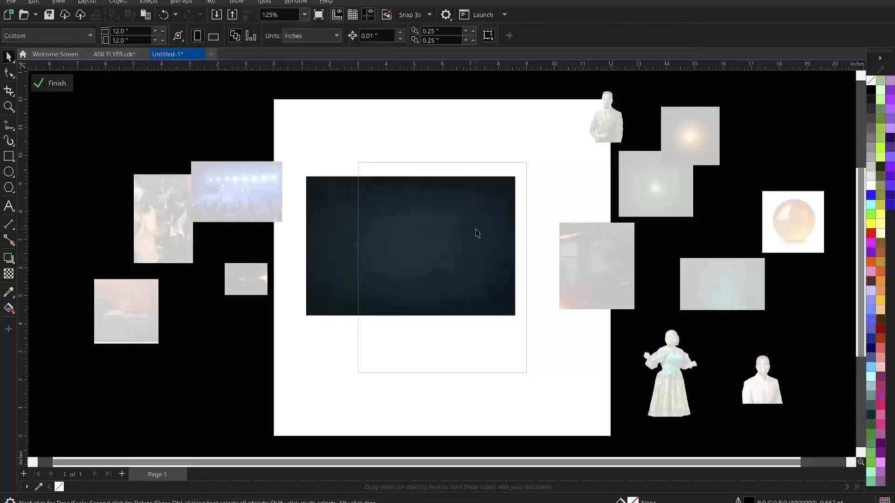
click(44, 84)
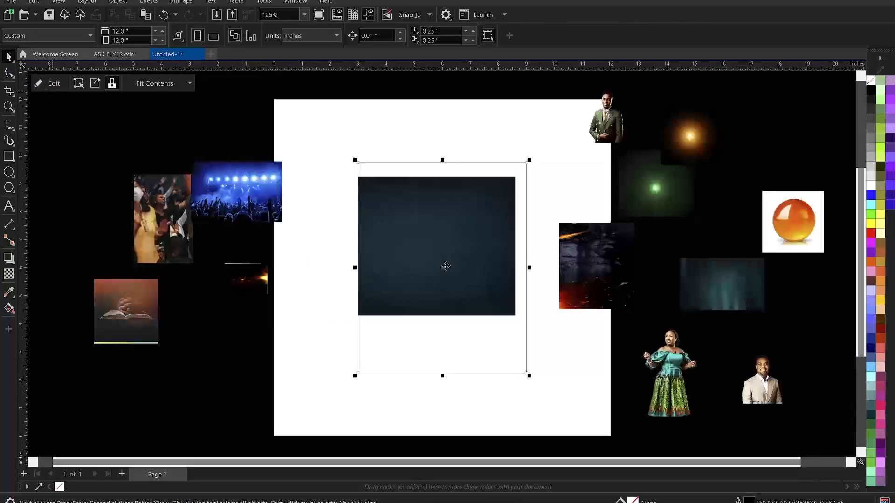
double_click(446, 265)
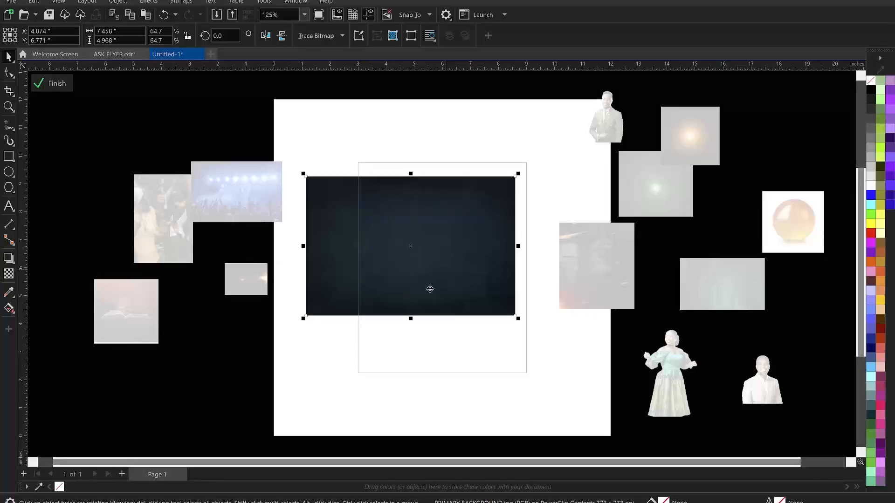
drag(521, 320, 622, 387)
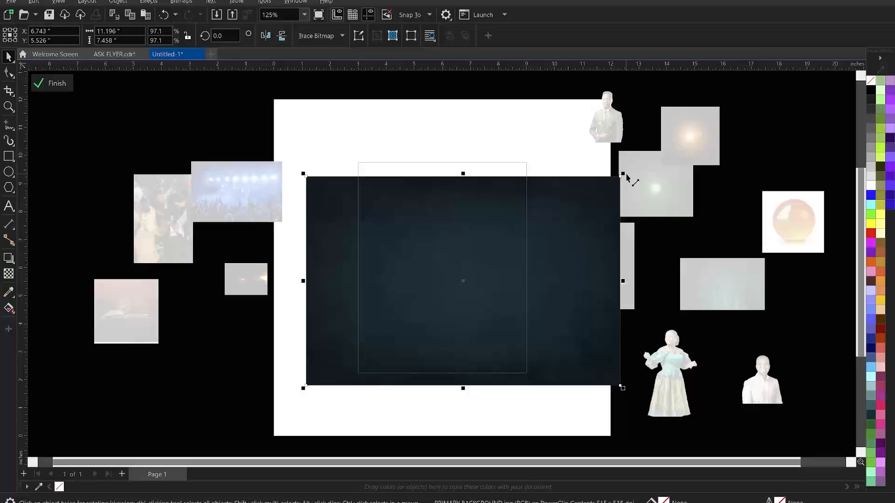
drag(626, 175, 697, 124)
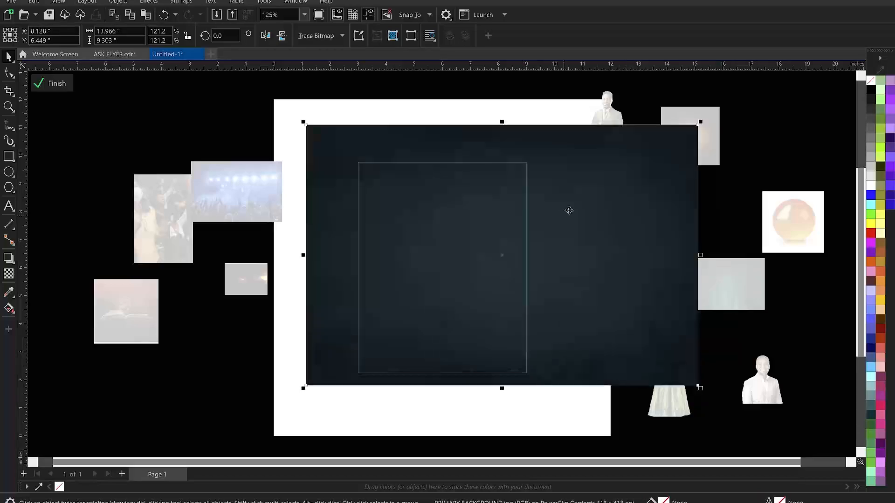
mouse_move(579, 204)
mouse_down()
mouse_move(543, 205)
mouse_move(565, 212)
mouse_move(552, 215)
mouse_move(563, 203)
mouse_up()
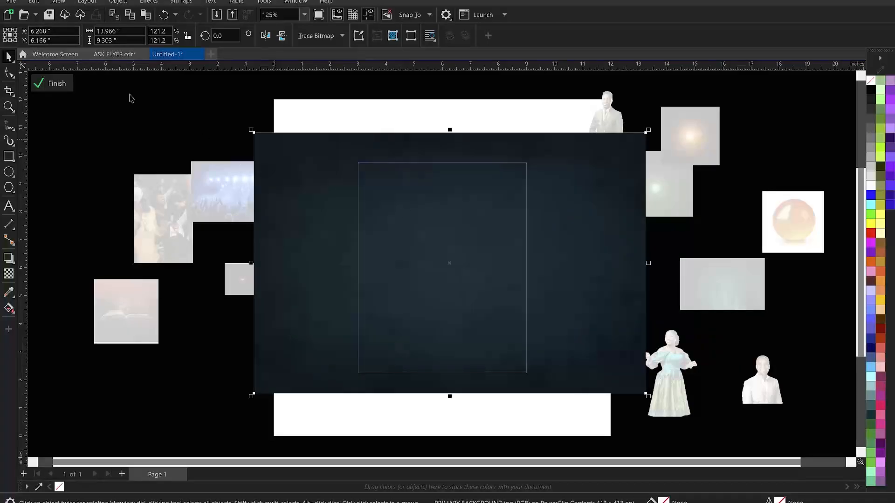
Apply a 9.8-pixel Gaussian Blur to the clipped dark background and bring the teal streak image onto the rectangle
click(154, 3)
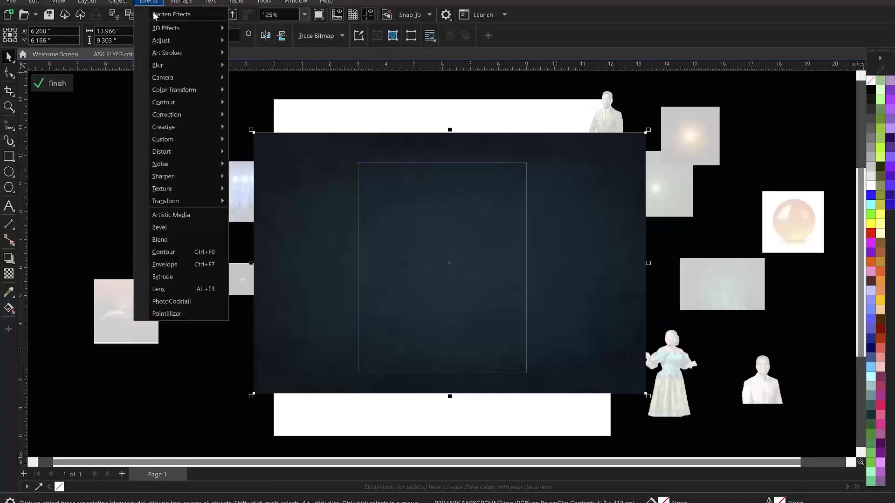
mouse_move(179, 68)
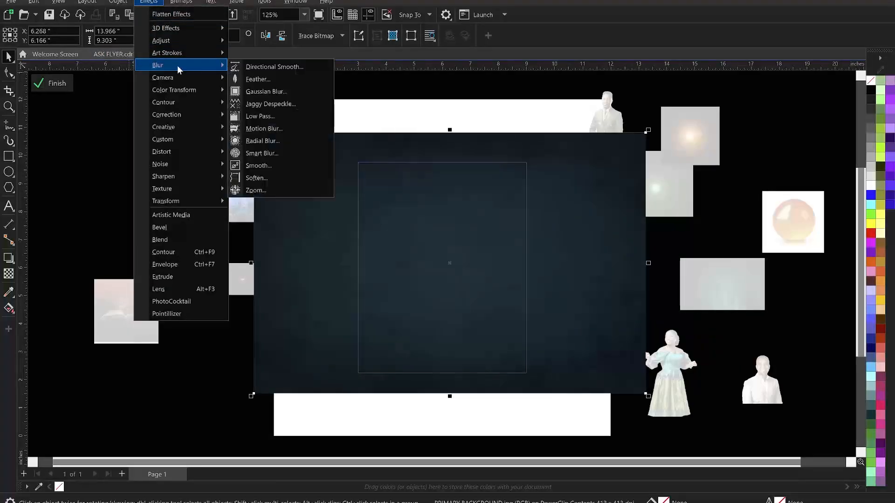
click(270, 91)
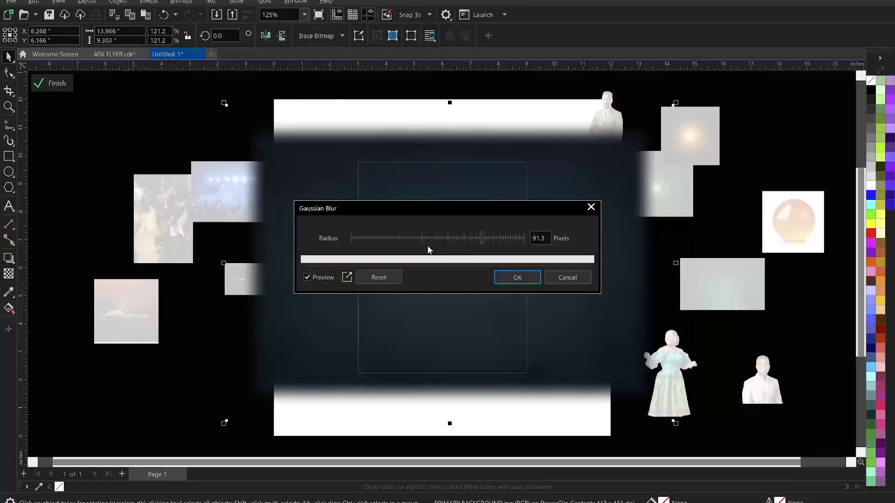
click(398, 239)
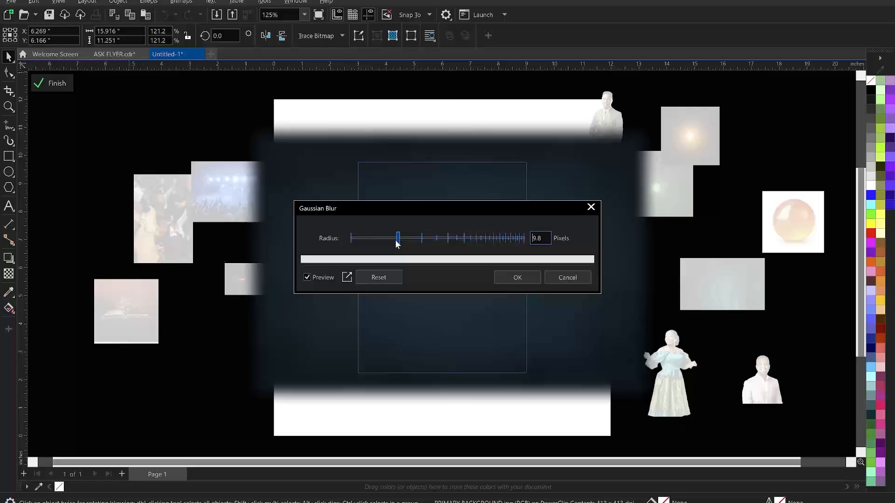
key(Return)
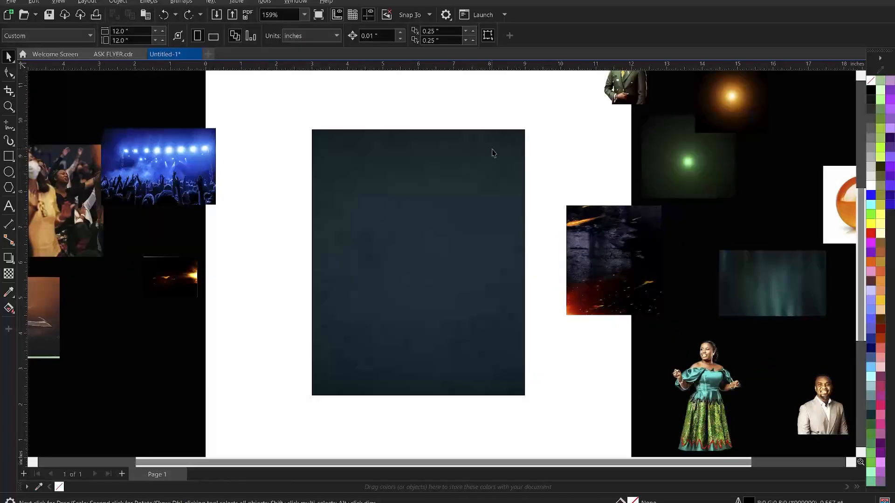
drag(764, 295, 341, 173)
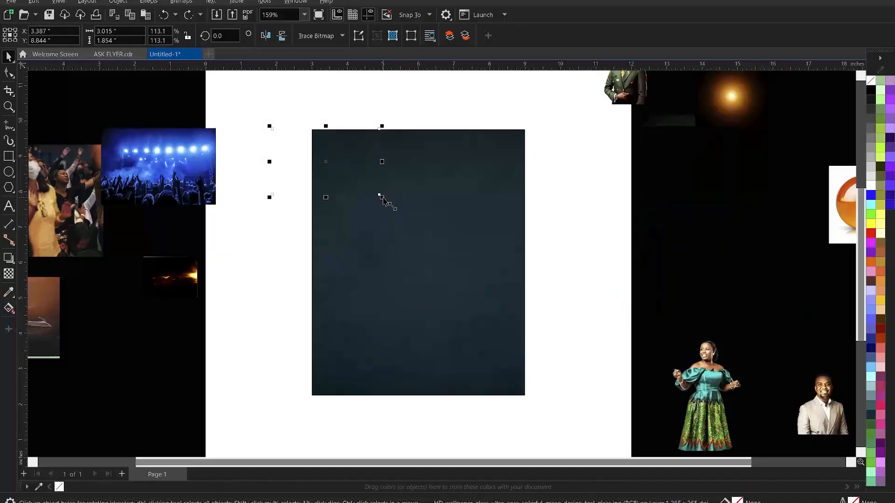
Enlarge the teal streak image, rotate it 90°, and nudge it into place at the upper left
drag(407, 212, 448, 242)
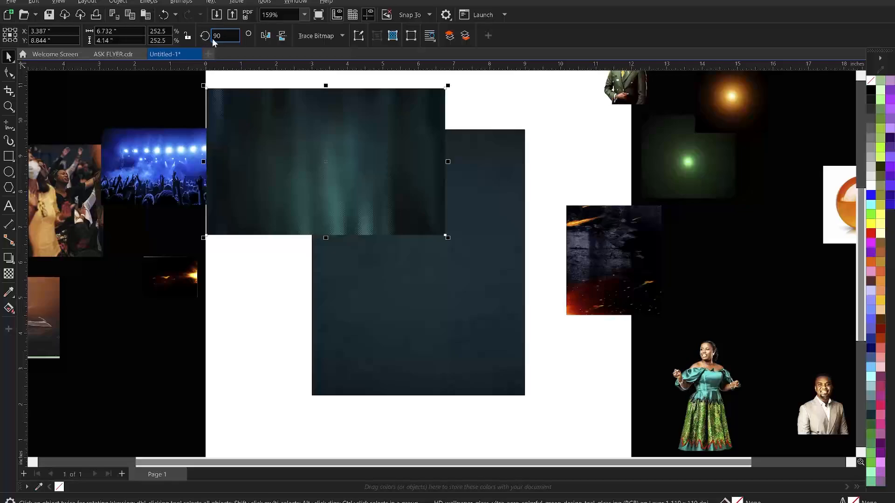
click(229, 40)
text(90)
key(Return)
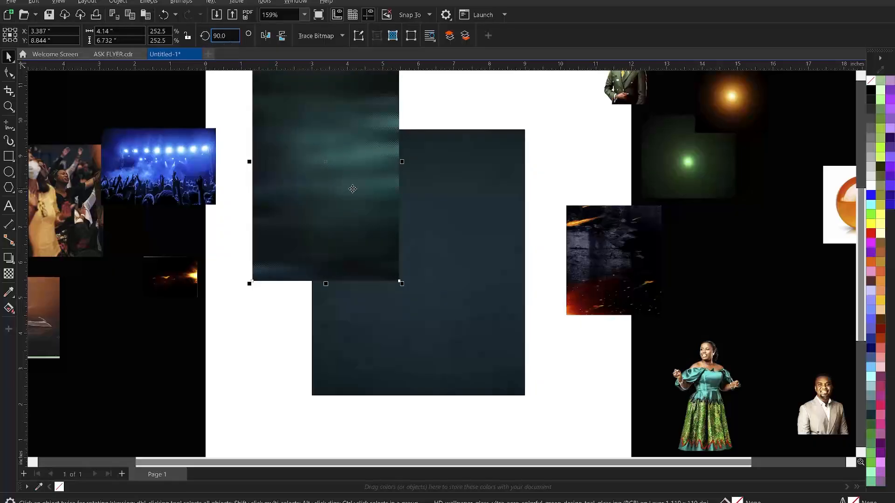
mouse_move(355, 175)
mouse_down()
mouse_move(356, 192)
mouse_move(363, 163)
mouse_up()
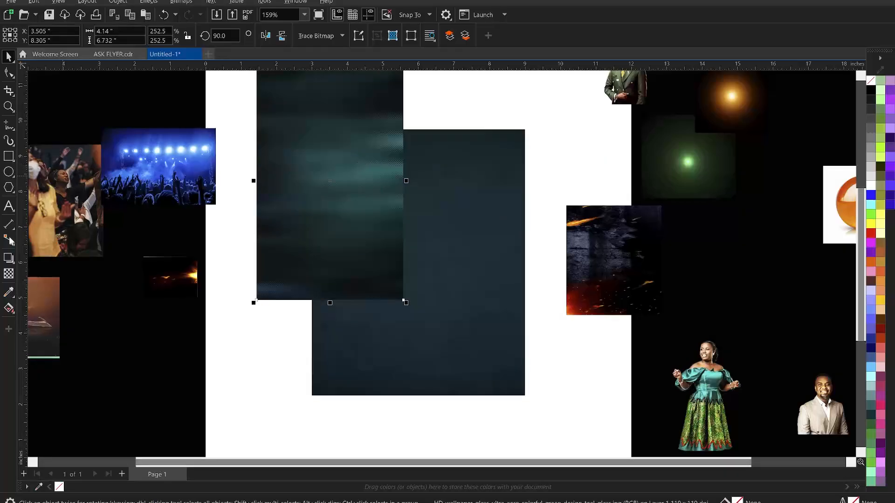
click(7, 275)
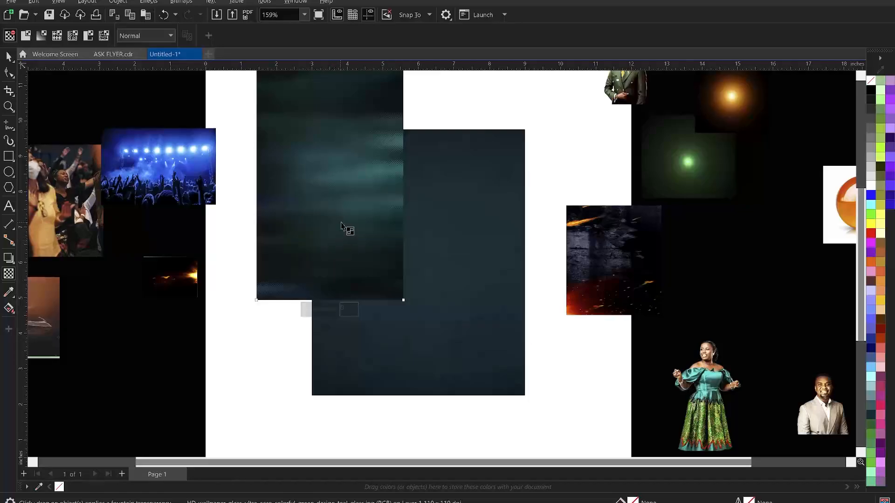
Fade the teal streak image toward its bottom with a linear fountain transparency
drag(340, 224, 339, 284)
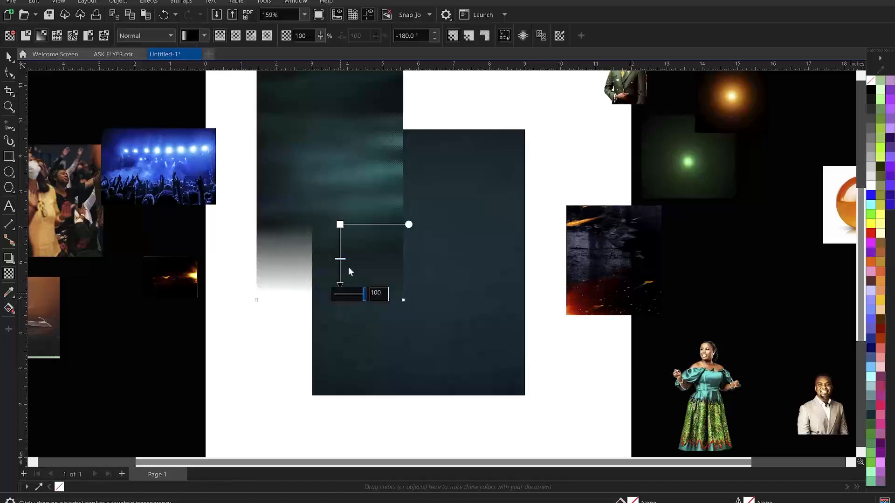
drag(339, 225, 339, 219)
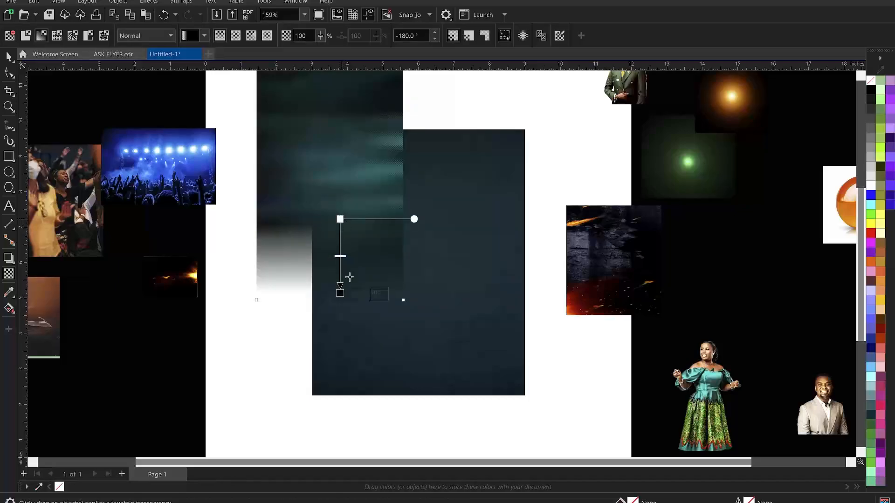
click(340, 219)
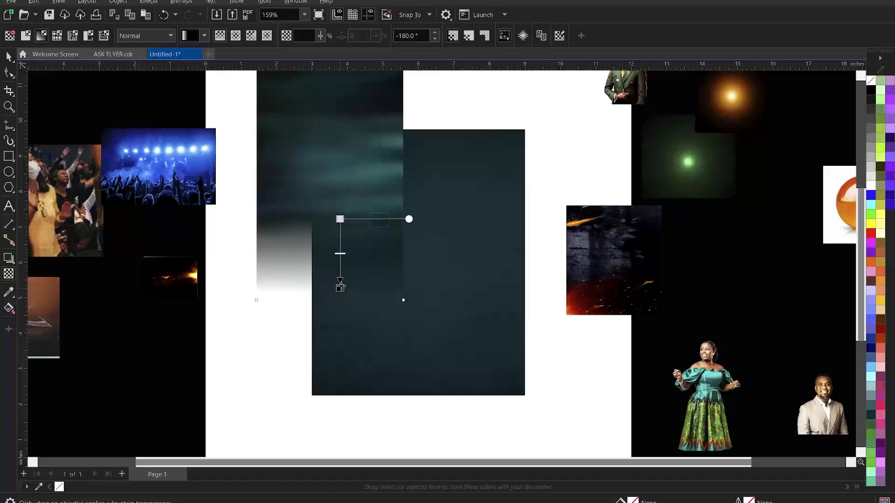
key(space)
click(8, 57)
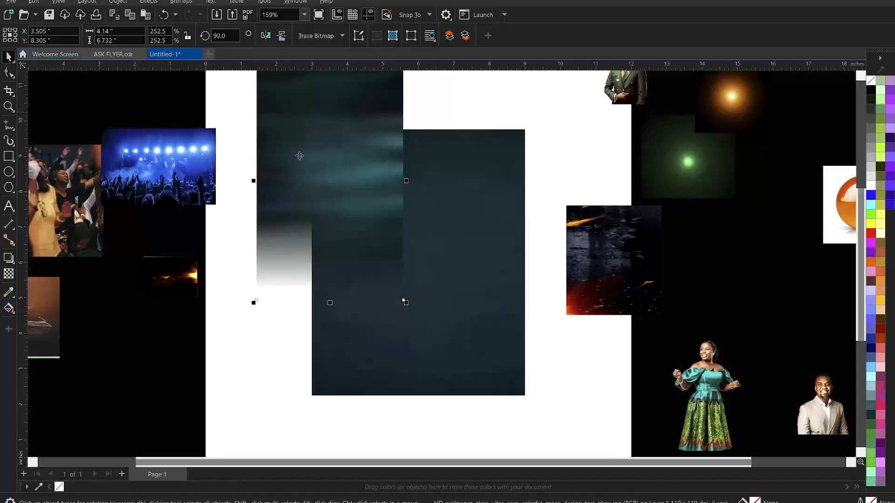
Convert the teal streak image to a bitmap
click(173, 2)
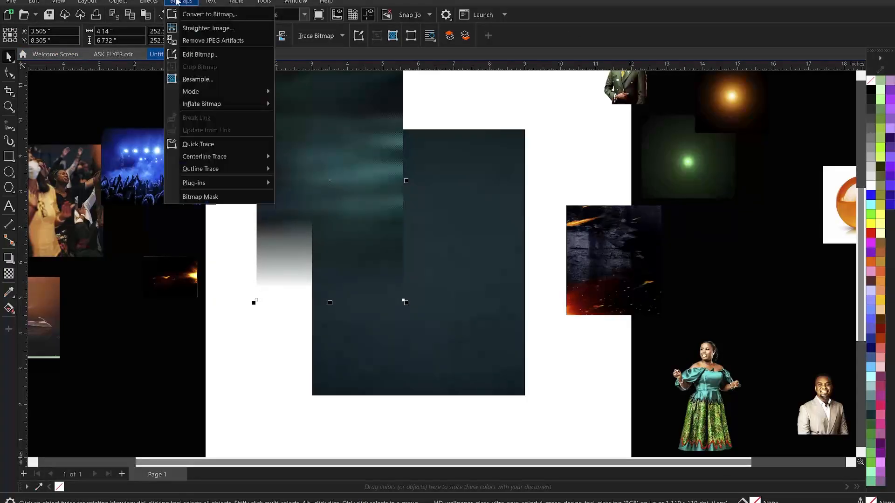
click(209, 16)
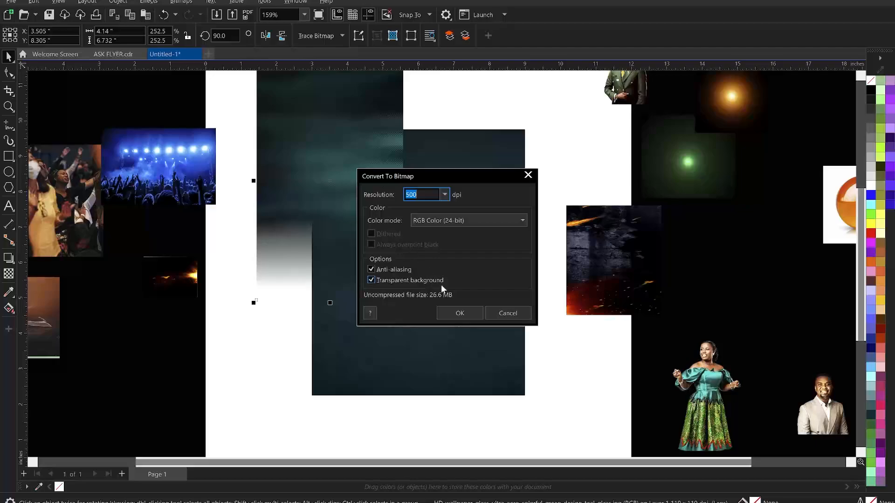
click(460, 313)
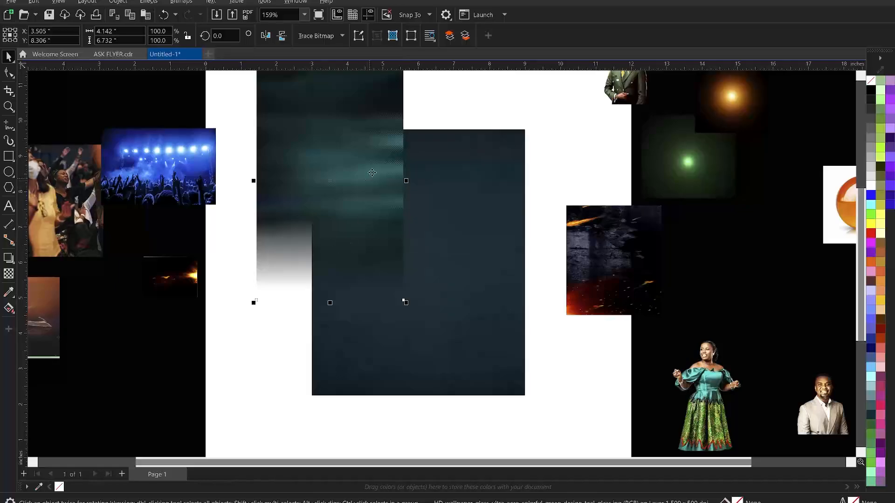
Add a new linear transparency across the teal image and shift its fade edge left
key(t)
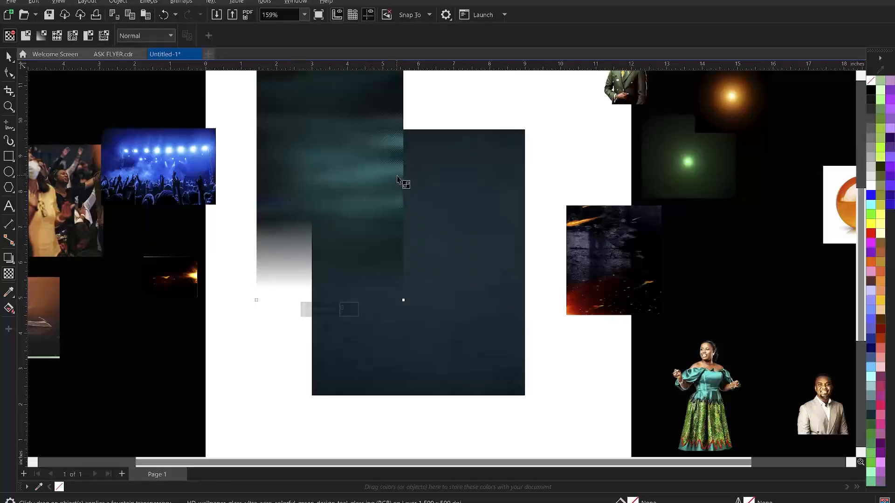
drag(377, 171, 407, 171)
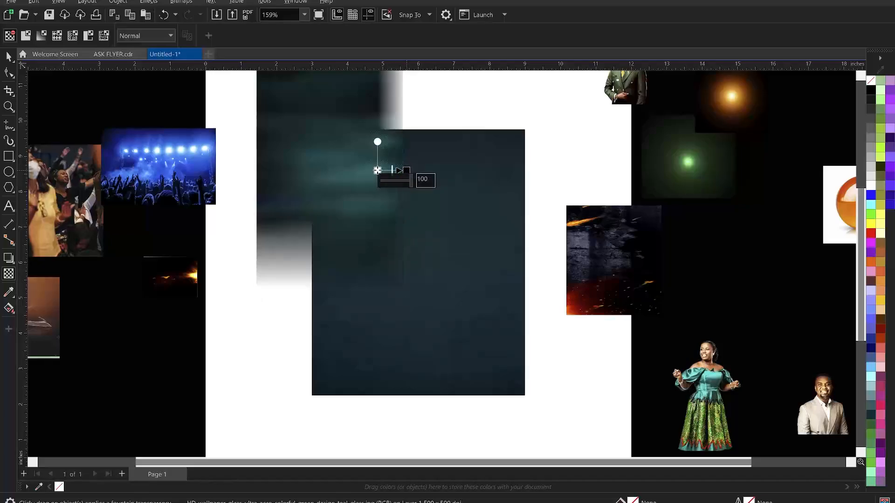
mouse_move(369, 171)
mouse_down()
mouse_move(354, 169)
mouse_move(355, 184)
mouse_move(362, 166)
mouse_up()
key(space)
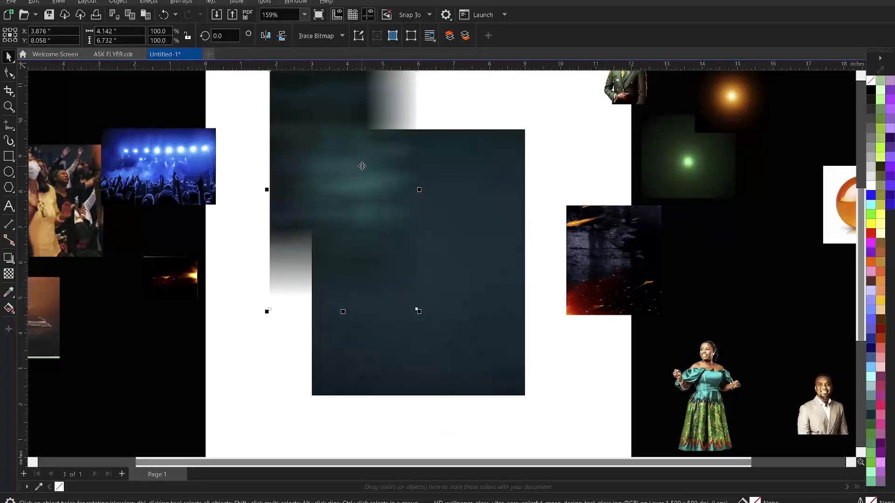
PowerClip the teal texture inside the dark rectangle
right_click(357, 156)
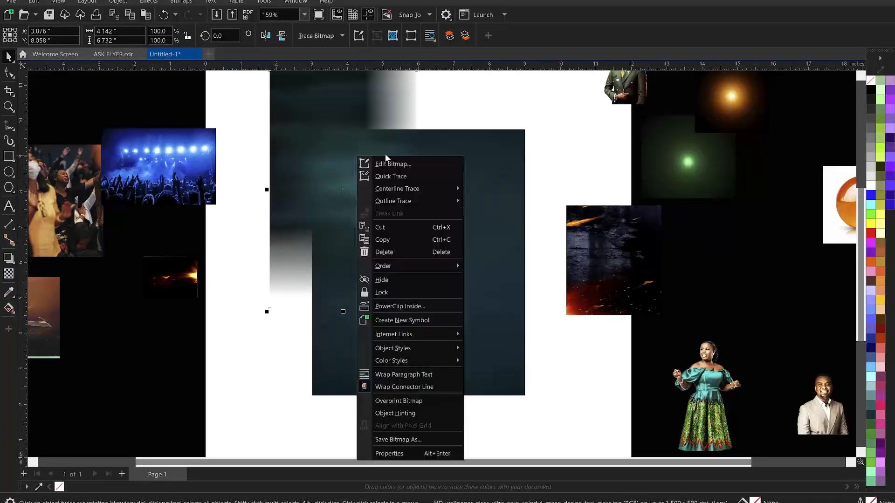
click(409, 306)
click(502, 290)
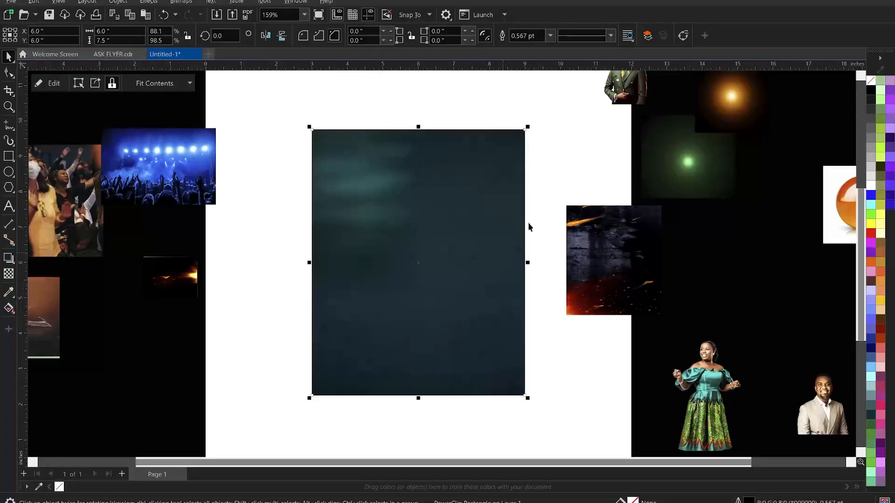
click(549, 151)
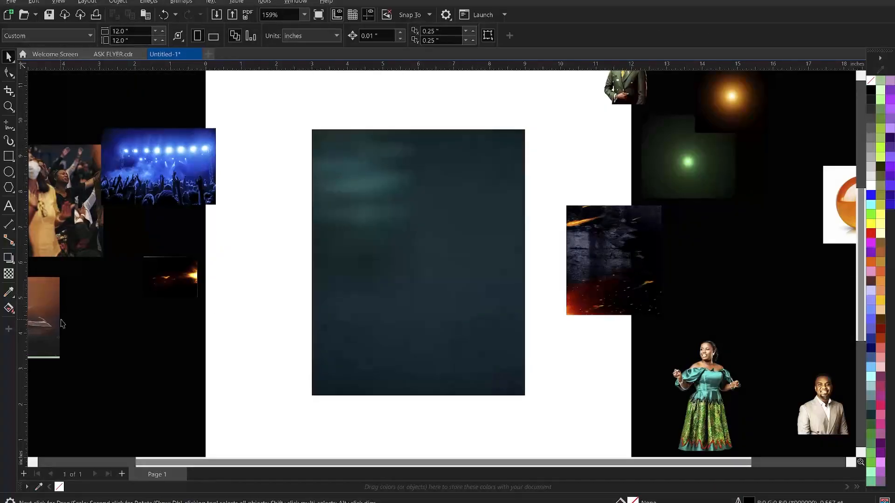
Bring in the Bible photo, scale it to the flyer's width, centre it and move it to the top
drag(47, 318, 372, 162)
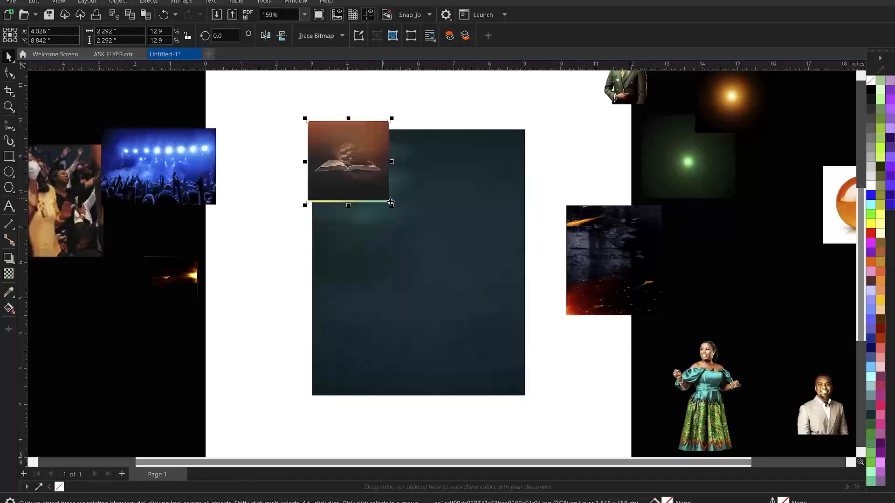
drag(391, 208, 547, 347)
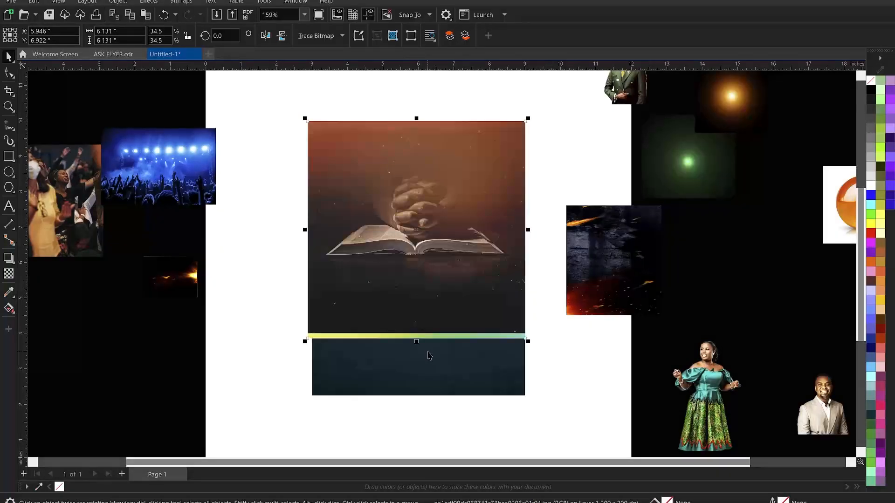
key(c)
click(217, 280)
click(451, 245)
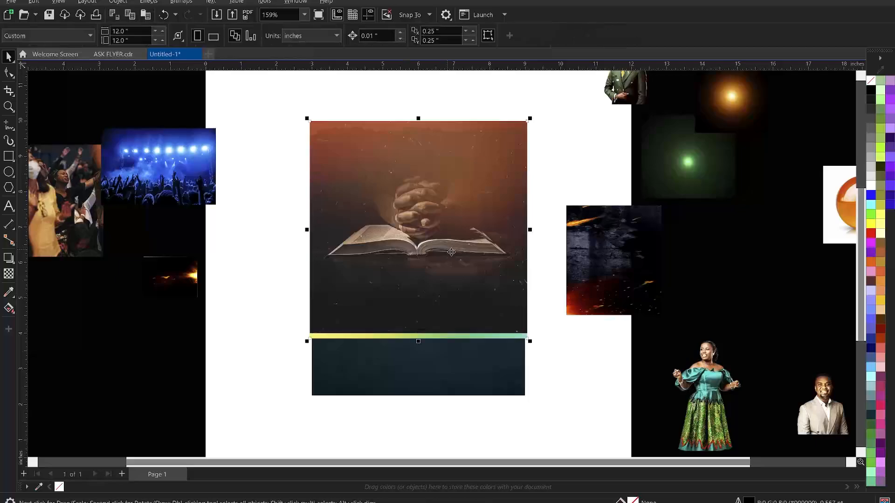
drag(451, 240, 453, 208)
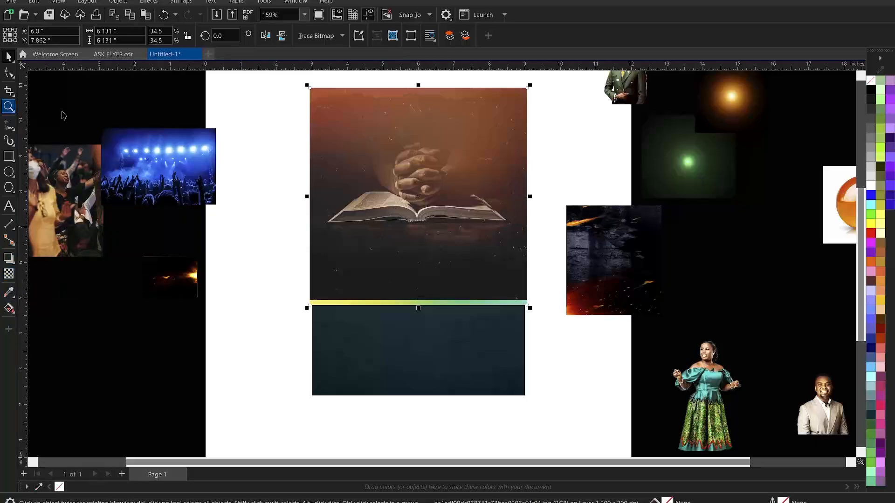
Crop the bottom strip off the Bible photo using the Shape tool
click(8, 73)
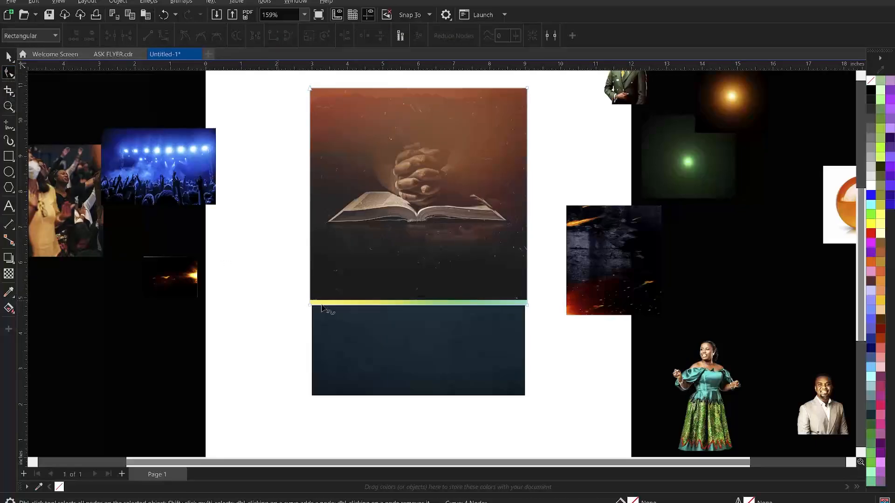
scroll(328, 307, up, 1)
scroll(536, 313, up, 1)
scroll(333, 313, up, 1)
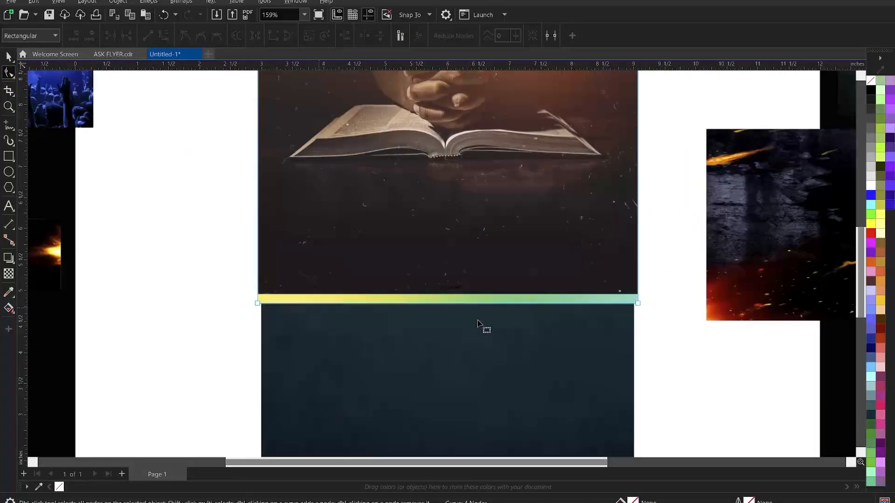
drag(206, 270, 638, 281)
key(space)
scroll(492, 316, down, 1)
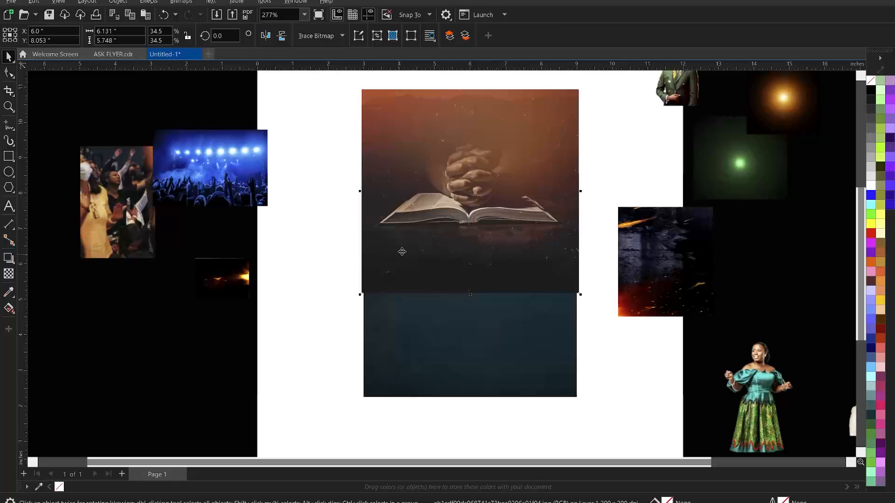
Convert the Bible and praying-hands photo to Grayscale (8-bit) through Bitmaps > Mode
click(187, 3)
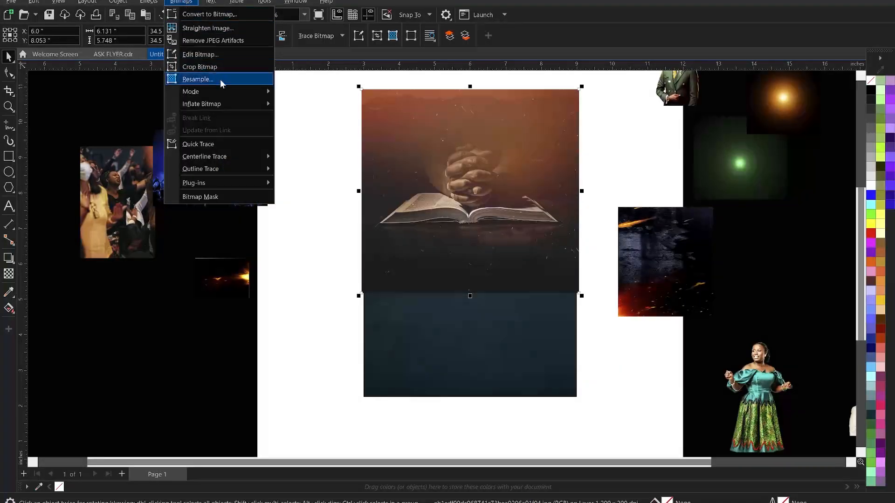
mouse_move(222, 96)
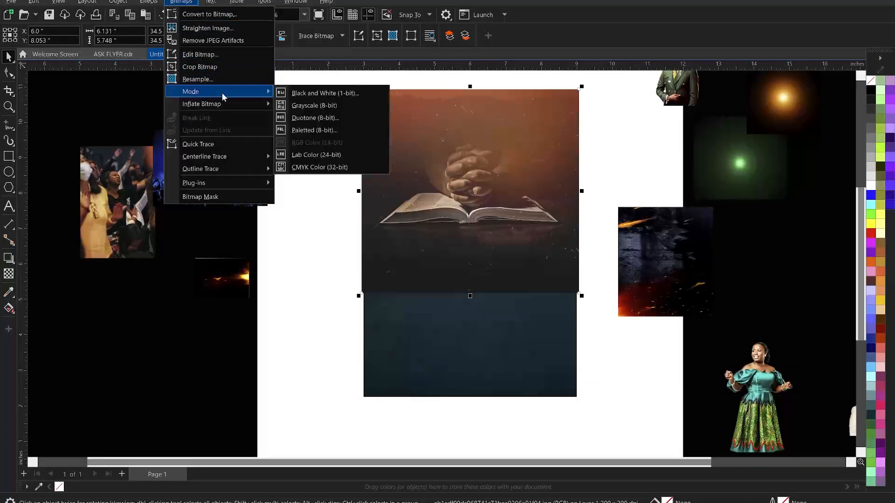
click(298, 106)
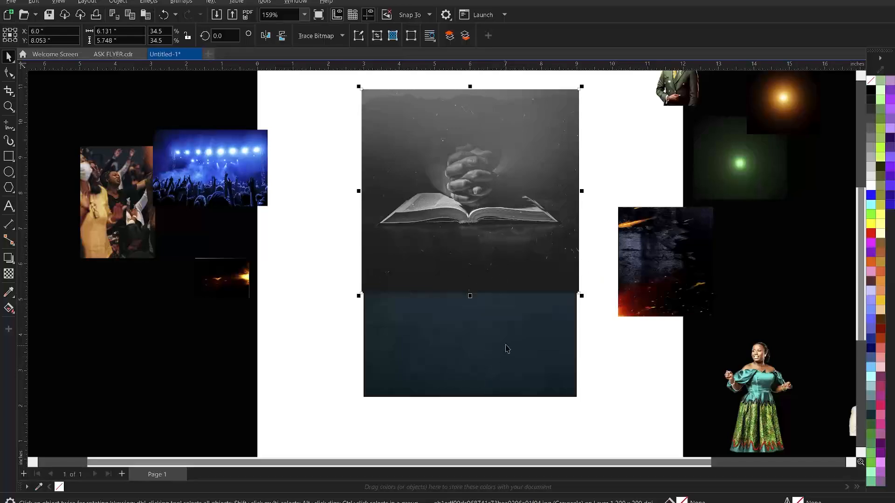
scroll(476, 326, up, 2)
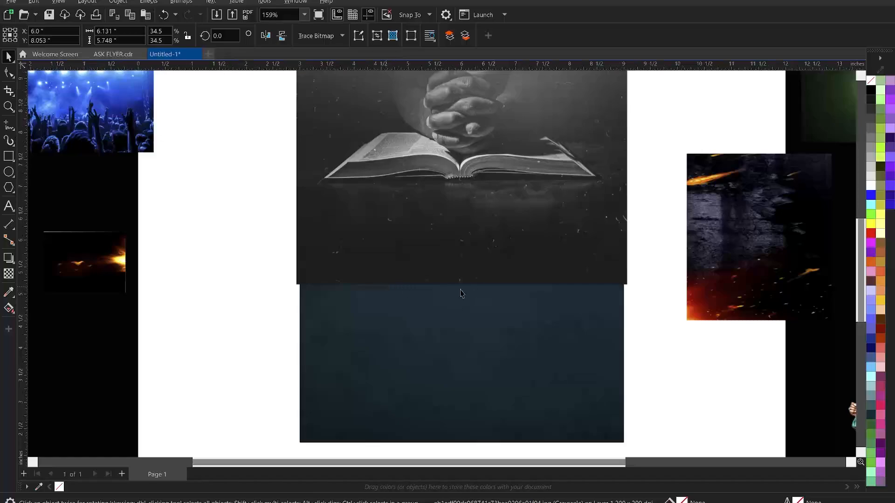
Drag a vertical fountain transparency fading the Bible photo's lower part into the teal background
click(461, 293)
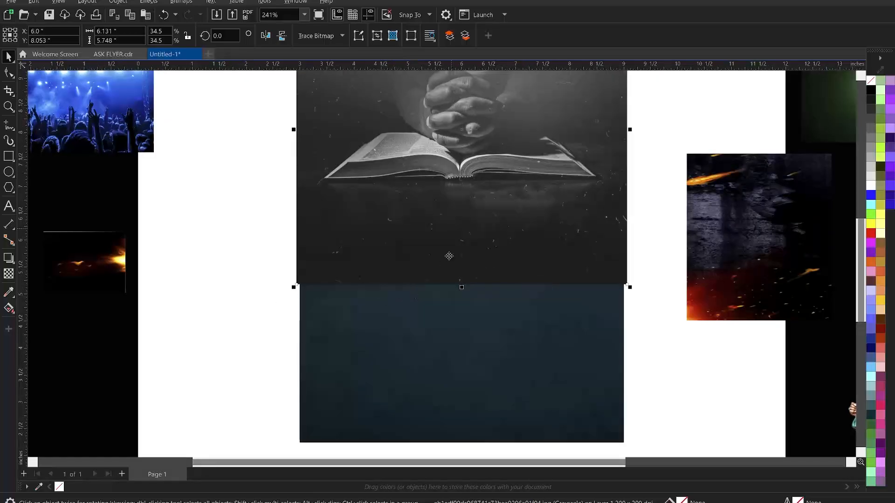
click(8, 275)
drag(453, 224, 458, 276)
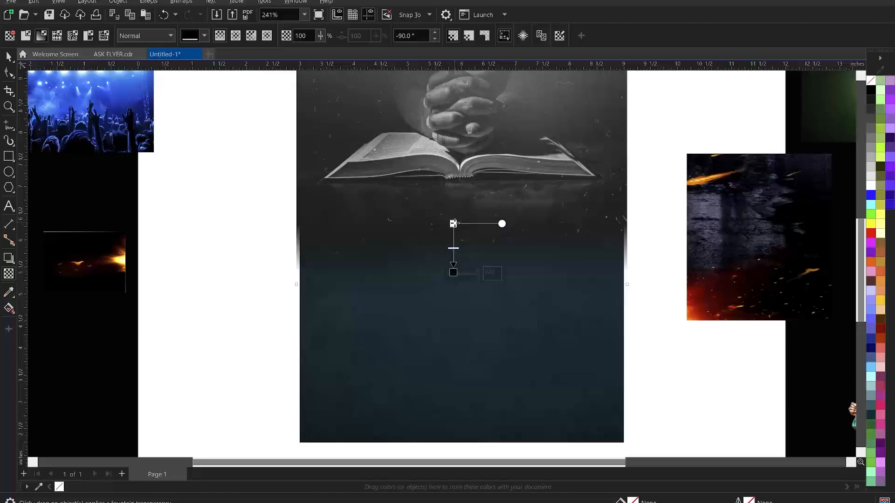
mouse_move(453, 223)
mouse_down()
mouse_move(453, 215)
mouse_move(472, 240)
mouse_move(459, 212)
mouse_up()
key(space)
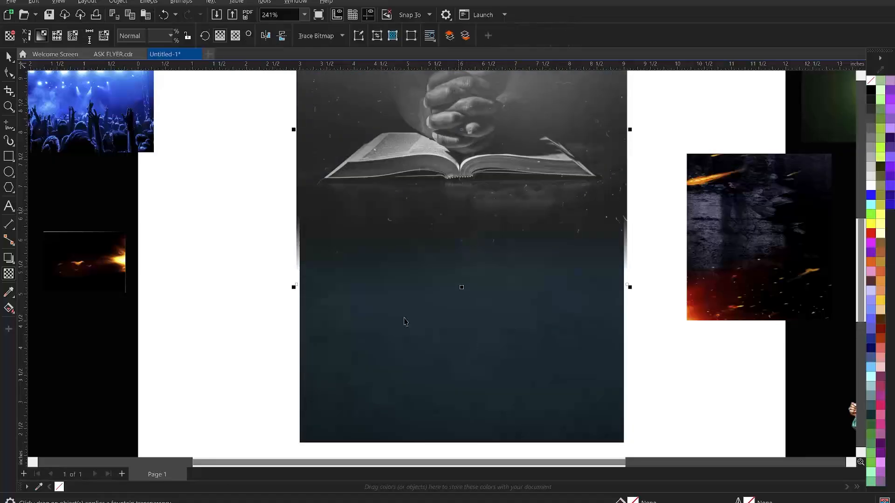
Reselect the Bible photo to resume editing its transparency
click(244, 286)
scroll(466, 252, down, 1)
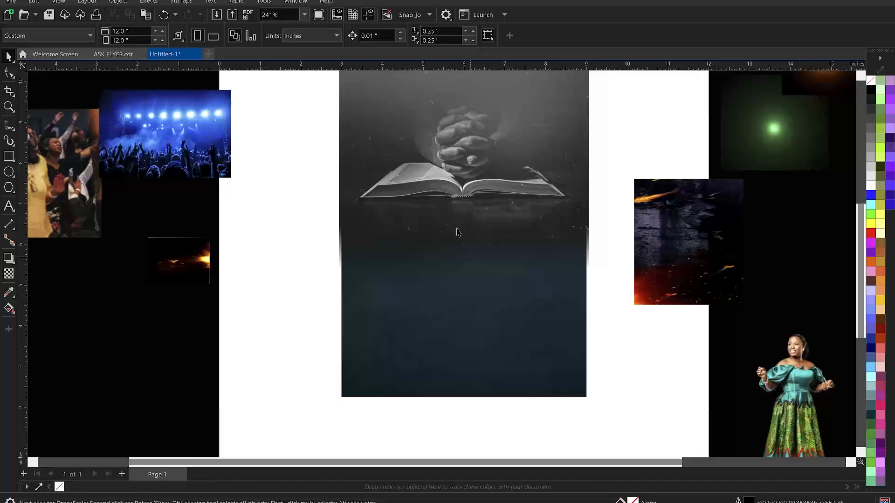
click(464, 201)
scroll(464, 201, down, 1)
scroll(116, 181, up, 1)
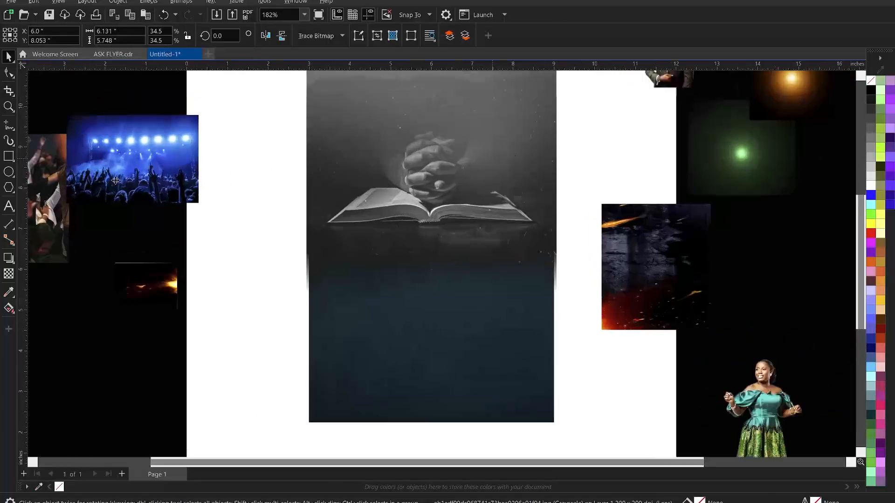
click(9, 275)
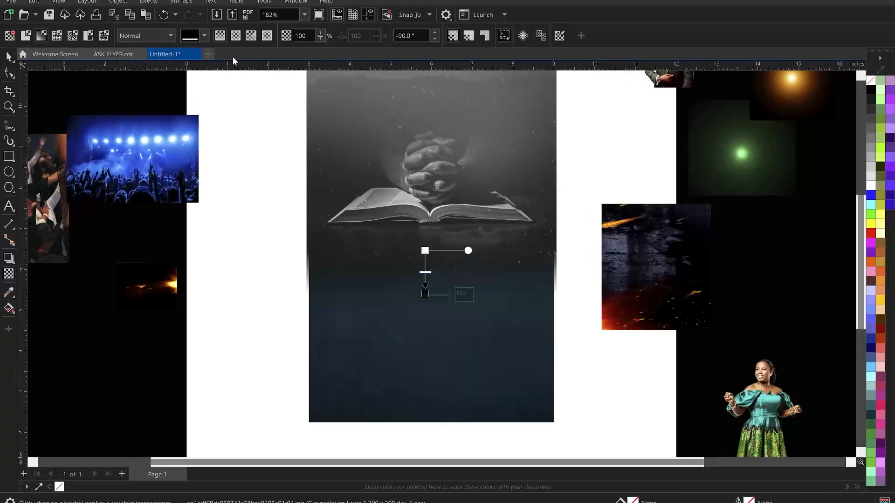
Try Soft Light, Overlay and Multiply merge modes on the Bible transparency, settling on Soft Light
click(137, 36)
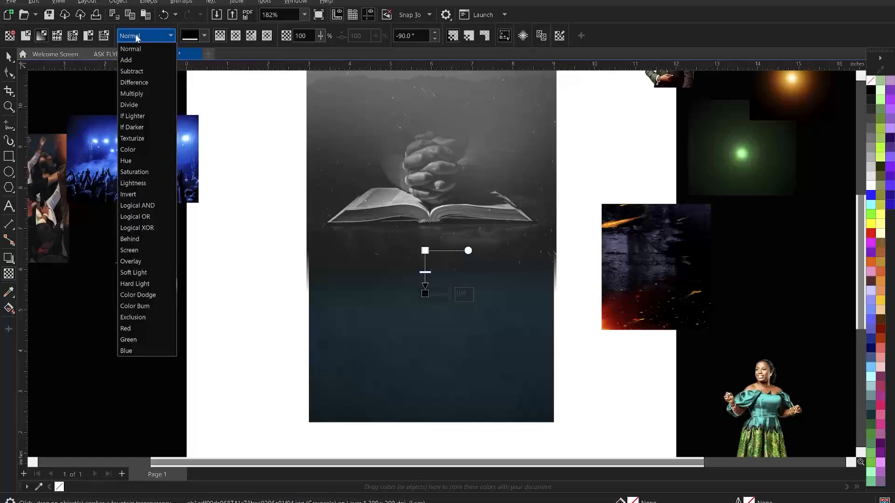
click(140, 273)
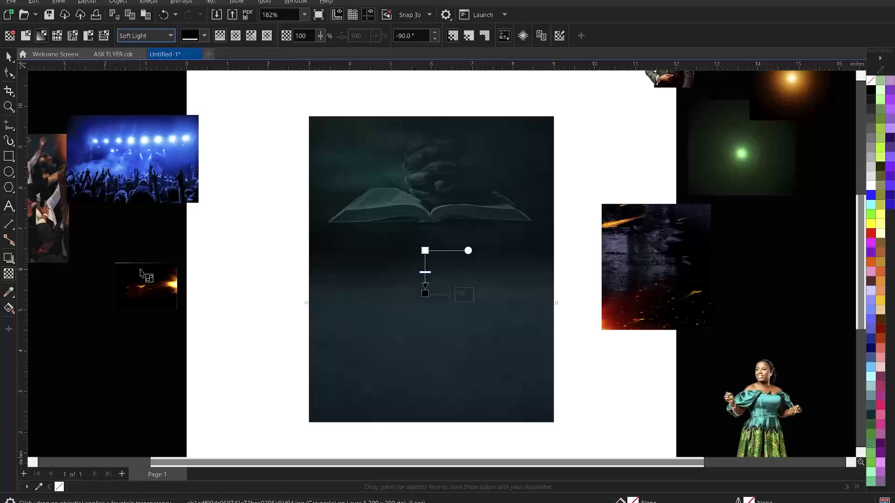
click(154, 35)
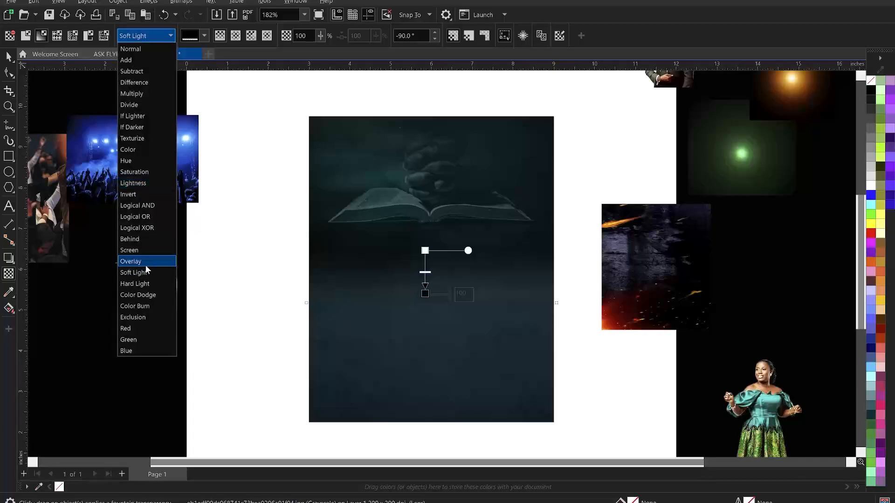
click(145, 262)
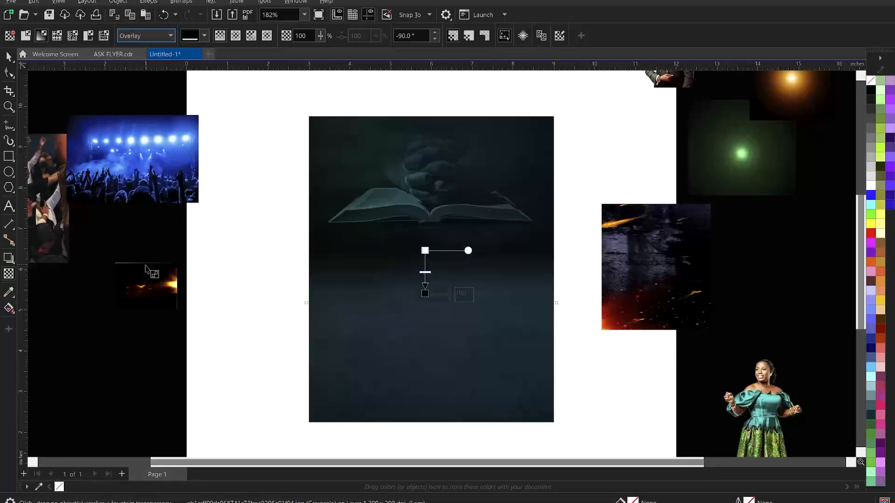
click(144, 35)
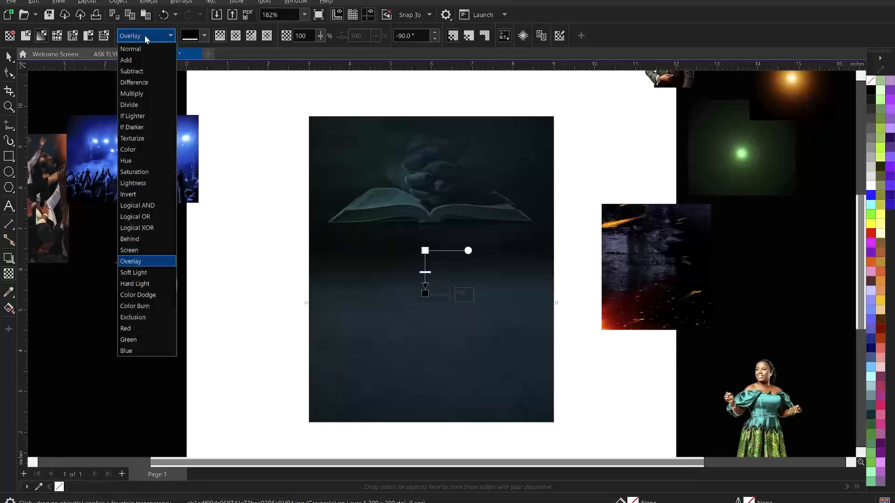
click(136, 94)
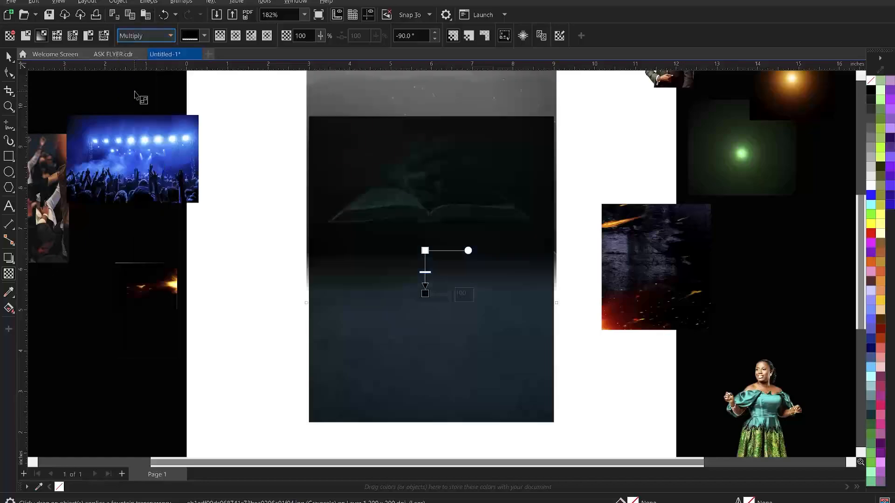
click(145, 35)
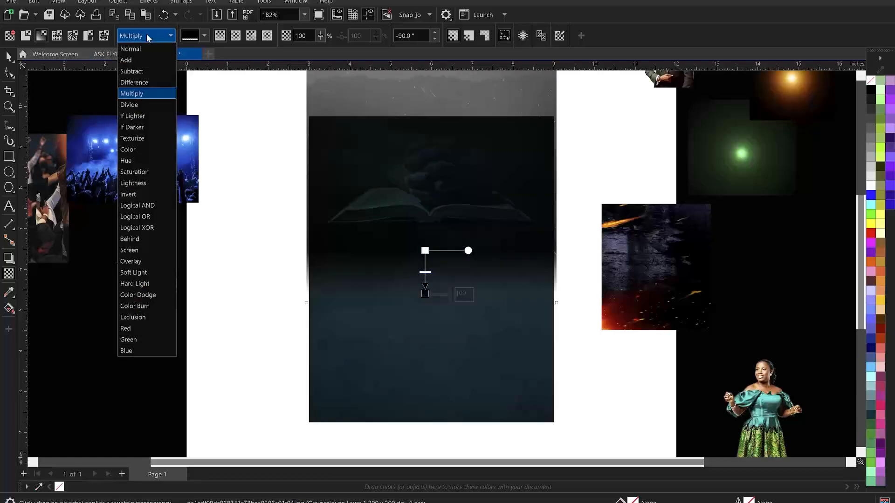
click(137, 272)
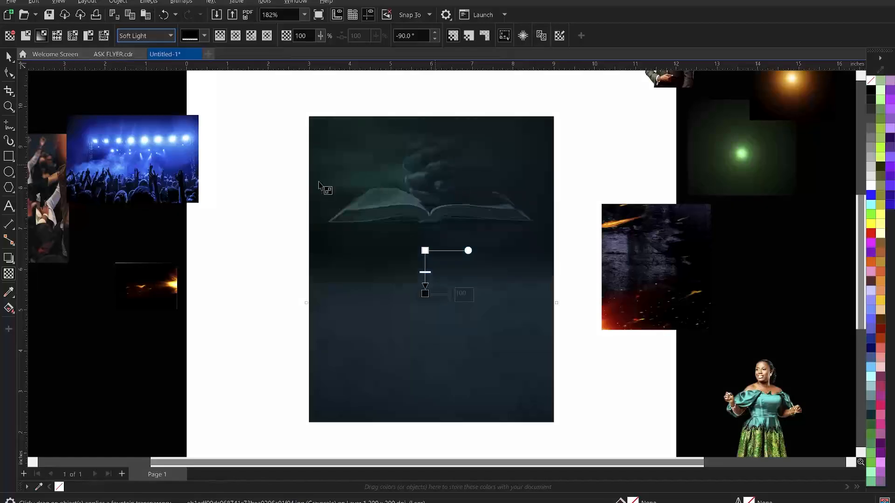
Move the Bible image over the teal background rectangle and PowerClip it inside the frame
click(8, 56)
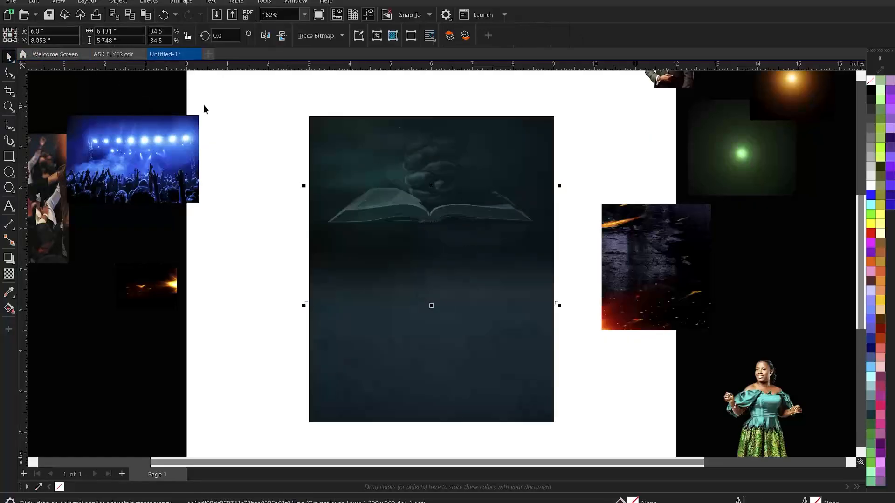
drag(462, 170, 456, 182)
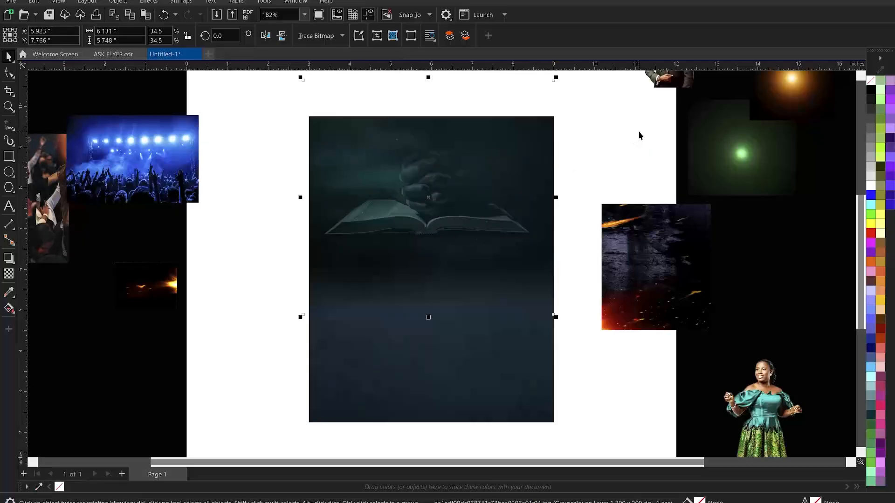
click(583, 156)
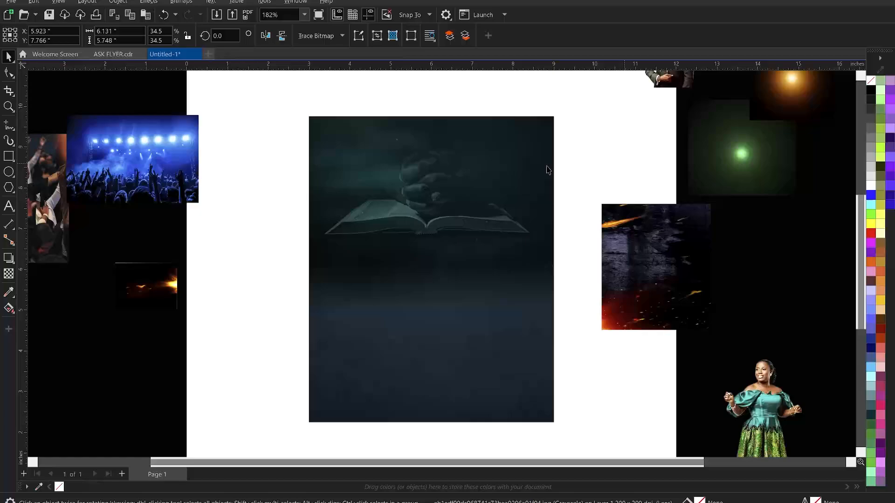
click(459, 190)
right_click(458, 186)
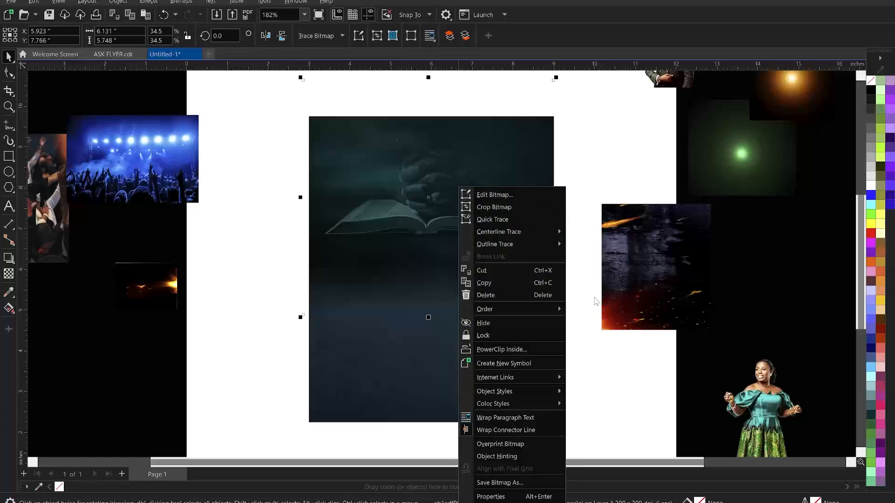
click(508, 349)
Edit the PowerClip contents, scale the Bible image to 113.1%, and finish editing
click(457, 364)
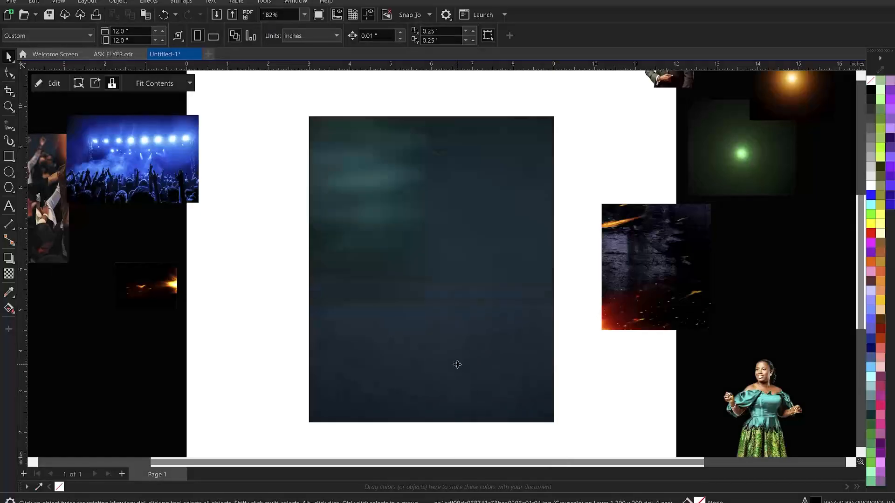
double_click(499, 353)
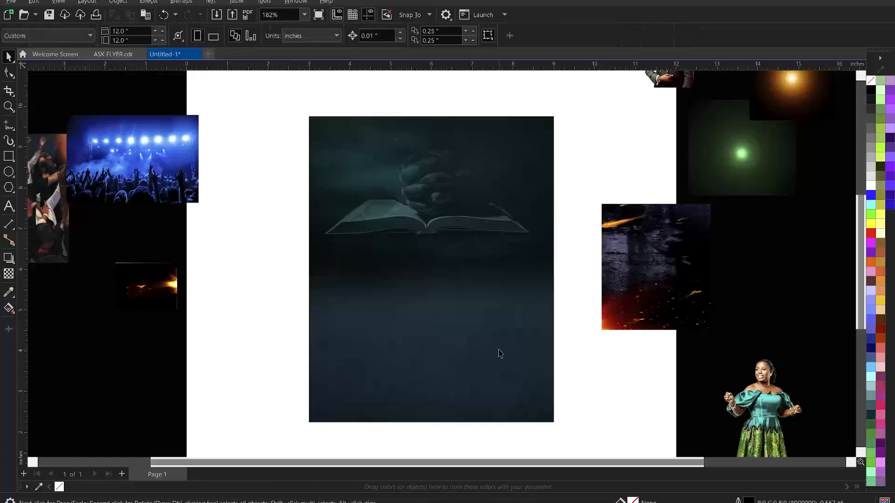
scroll(411, 302, down, 1)
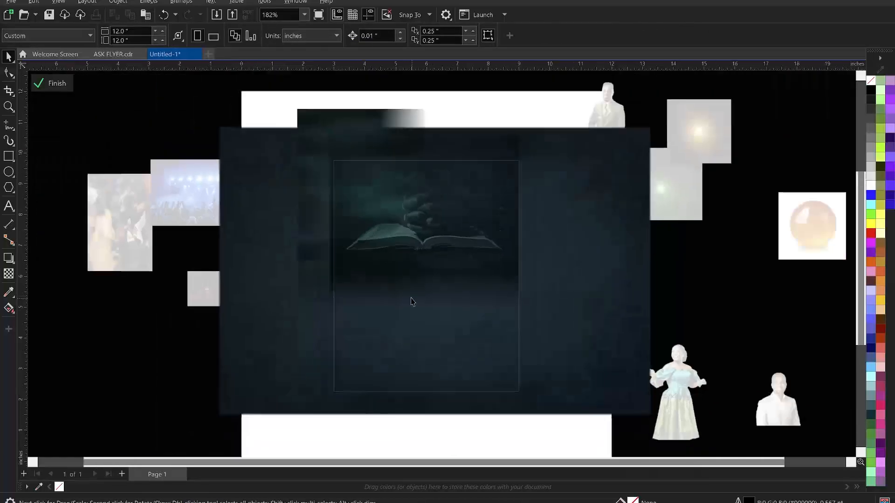
click(338, 123)
scroll(375, 180, down, 1)
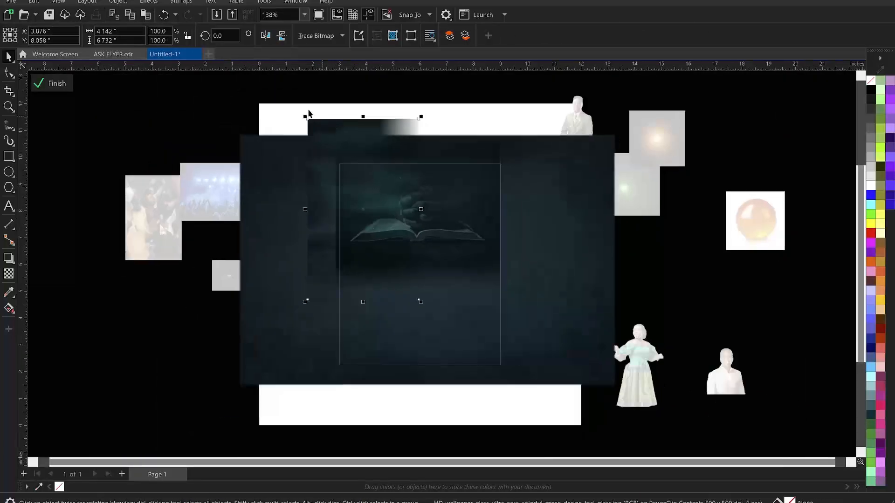
drag(304, 116, 347, 127)
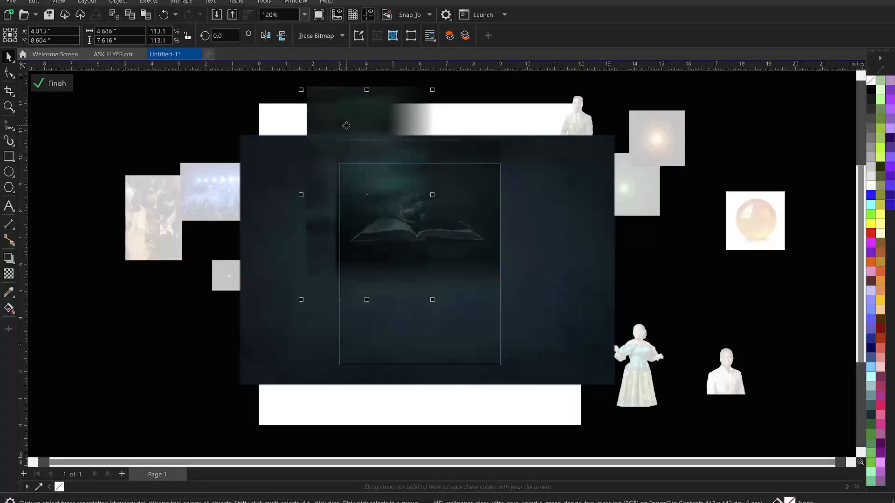
ctrl+click(507, 102)
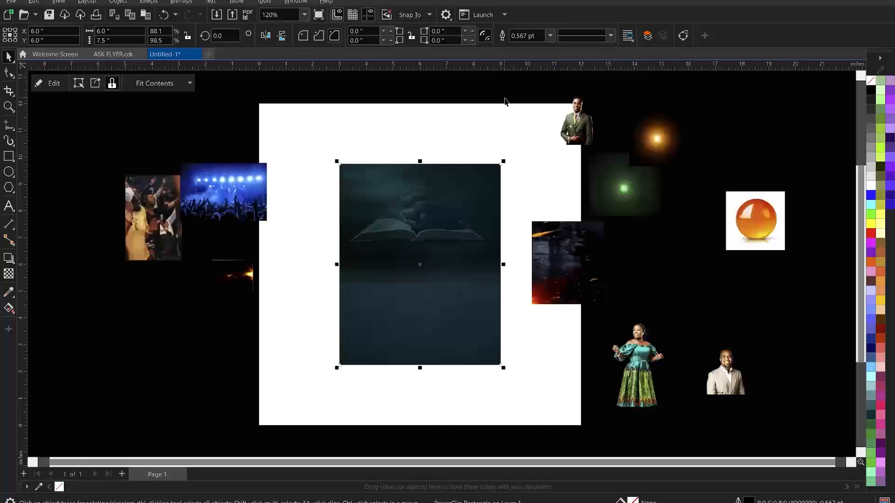
click(504, 101)
Move the crowd photo onto the flyer's upper-left area
click(168, 214)
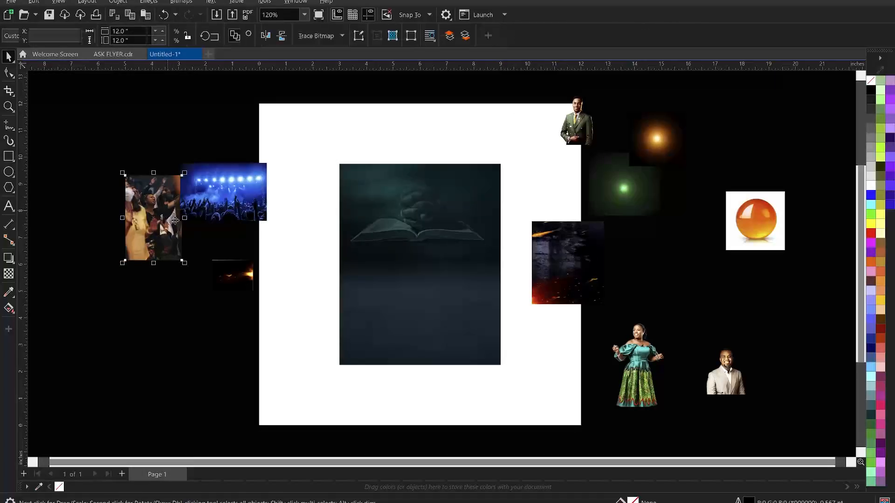
drag(159, 212, 374, 205)
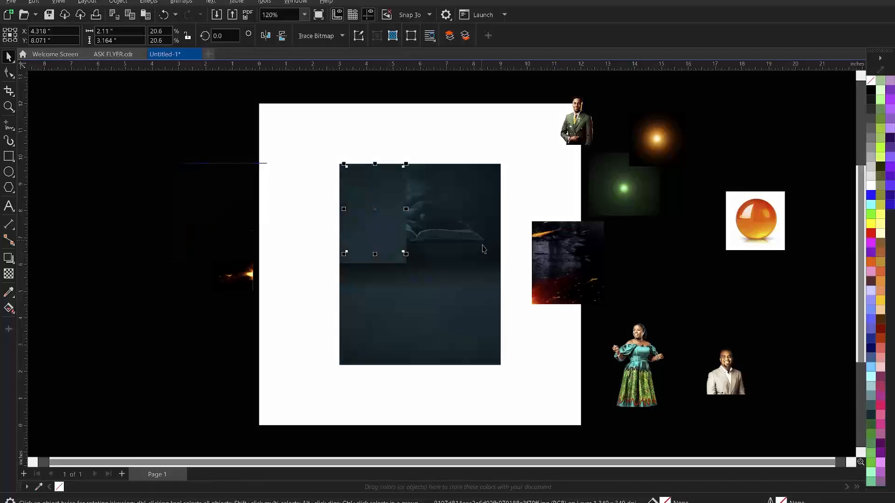
scroll(482, 245, up, 1)
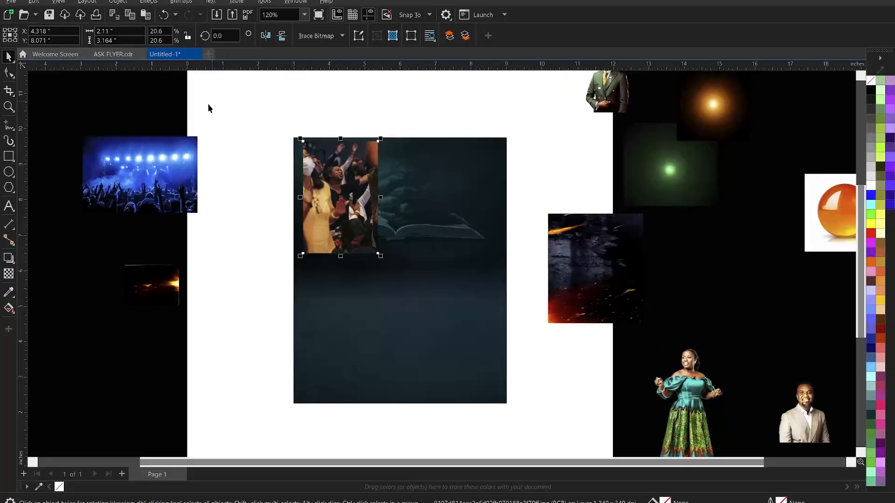
Convert the crowd photo to Grayscale (8-bit) via Bitmaps > Mode
click(188, 5)
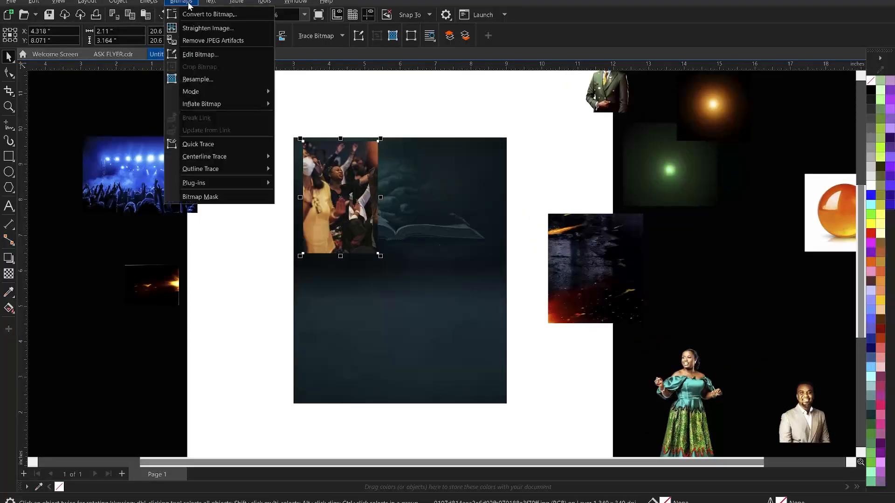
mouse_move(217, 91)
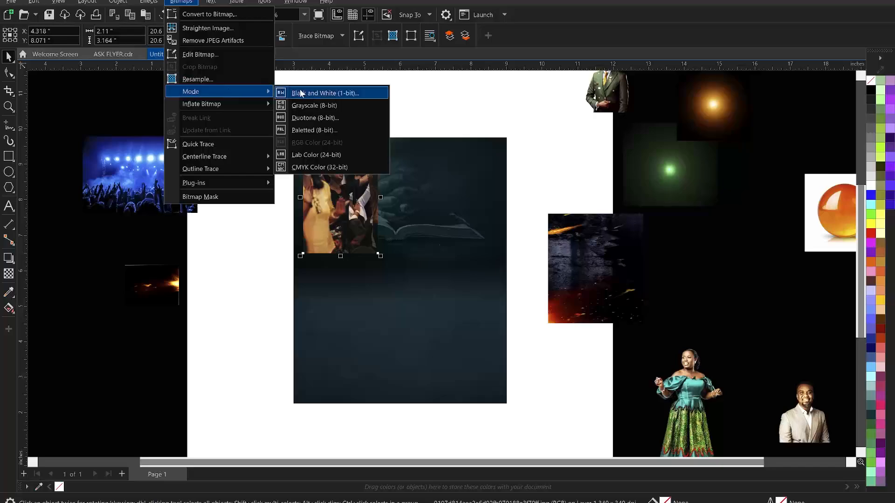
click(316, 106)
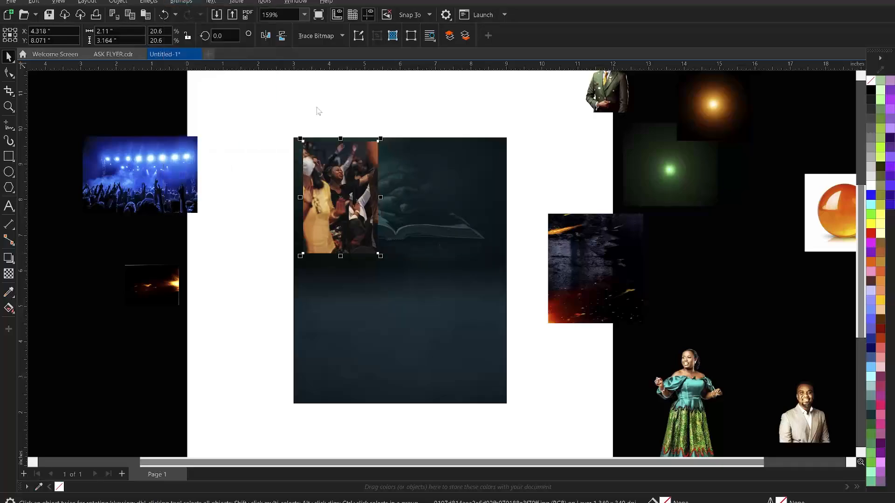
scroll(375, 198, up, 2)
scroll(375, 198, up, 1)
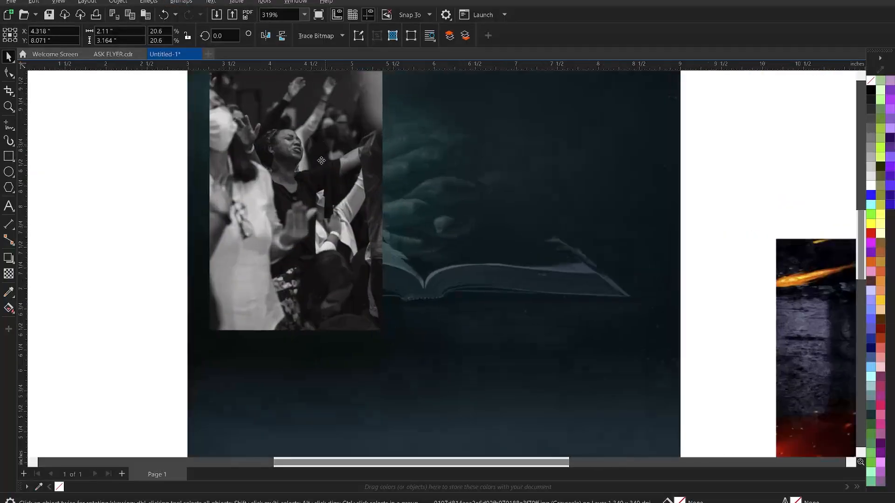
Apply a horizontal fountain transparency so the crowd photo's right side fades away
click(8, 275)
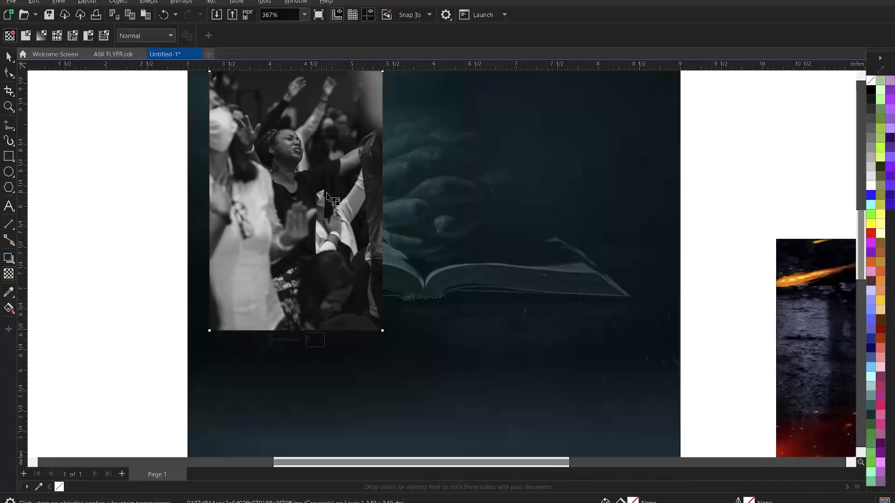
drag(327, 194, 326, 149)
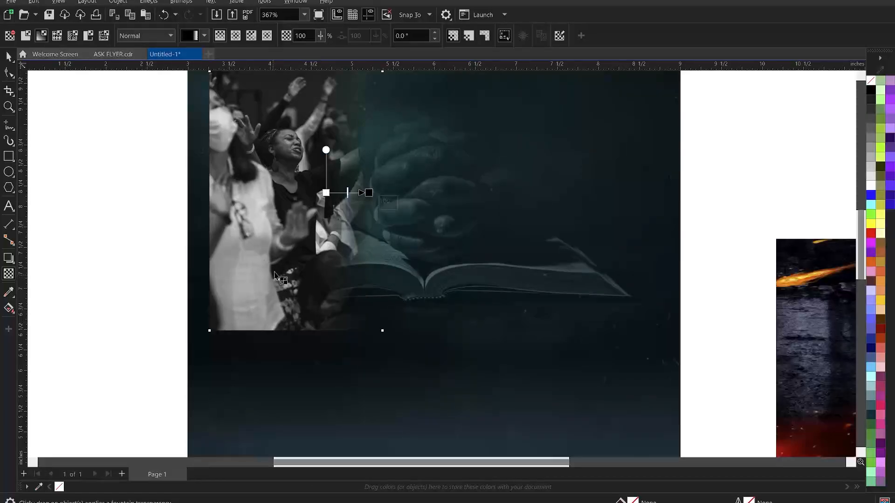
drag(273, 267, 282, 332)
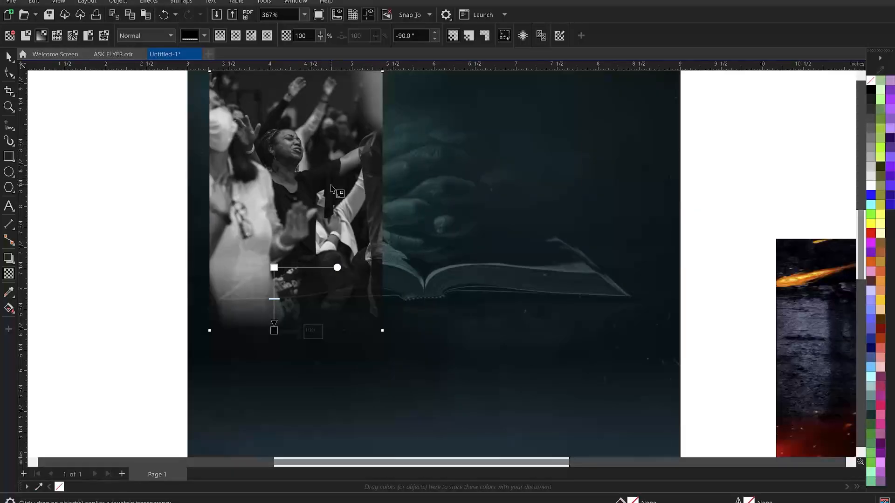
drag(329, 185, 330, 190)
drag(370, 190, 327, 184)
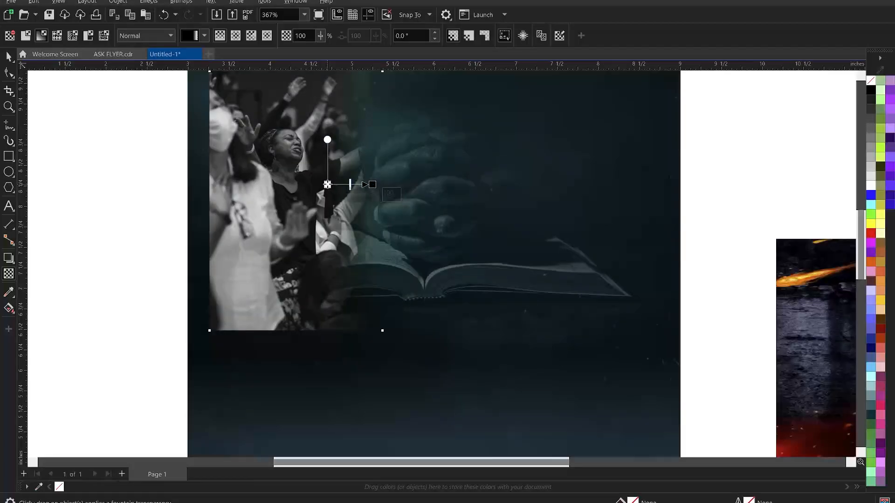
click(184, 2)
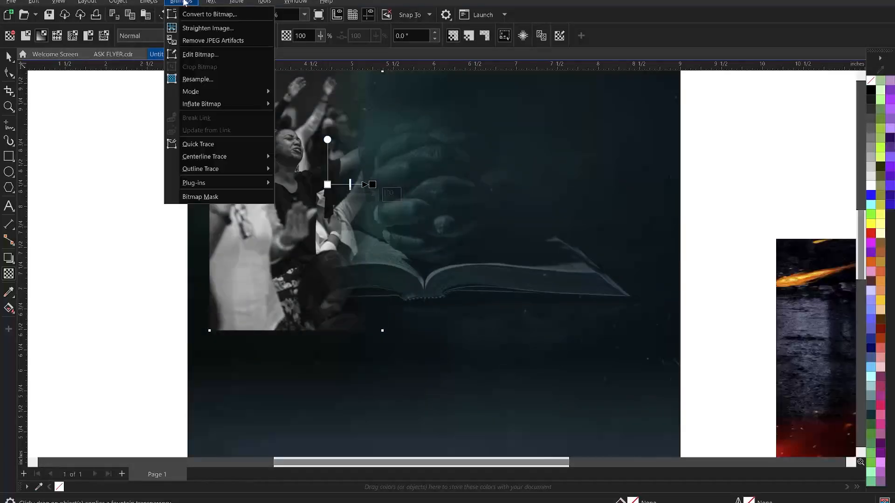
Convert the crowd photo to a 500 dpi bitmap and fade its bottom with a vertical transparency
click(200, 15)
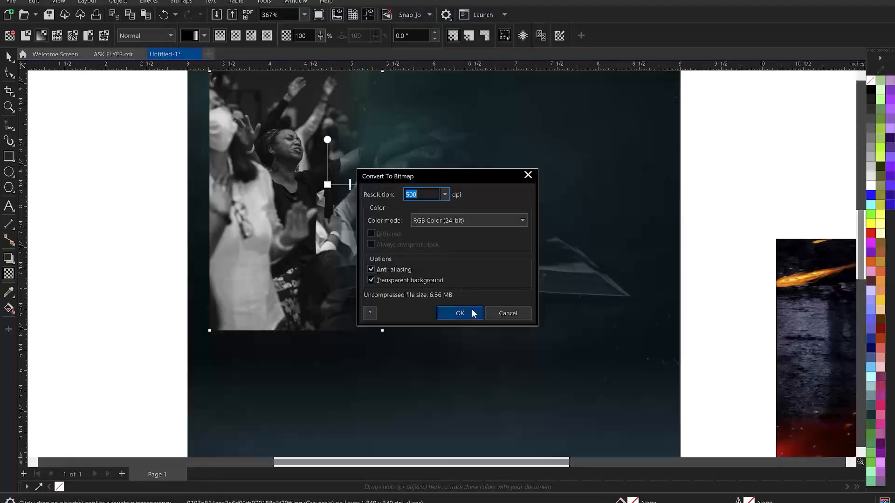
click(471, 312)
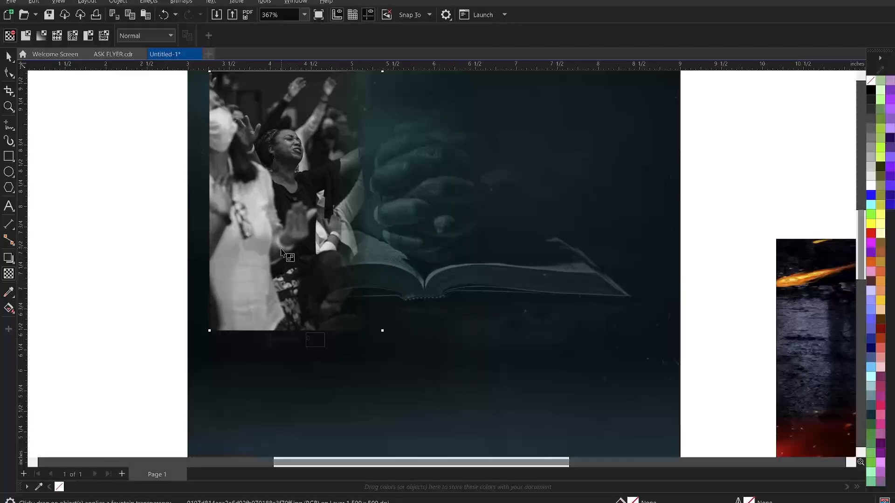
drag(281, 248, 281, 309)
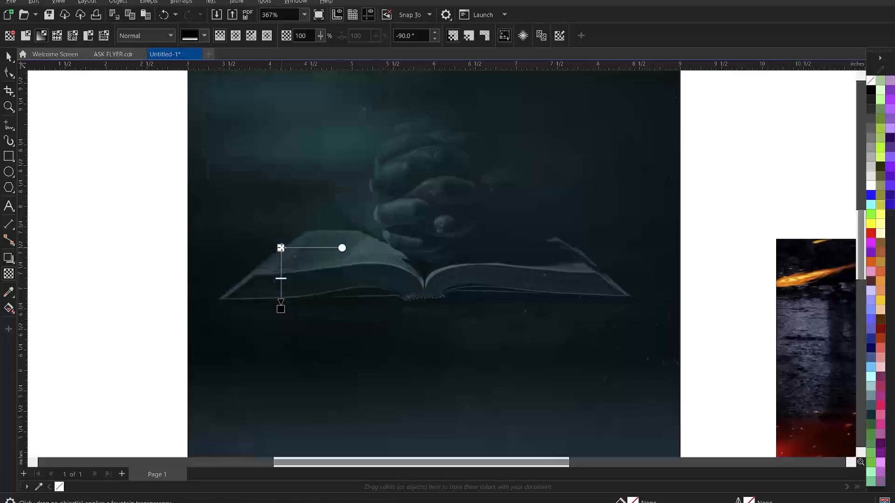
drag(281, 248, 280, 215)
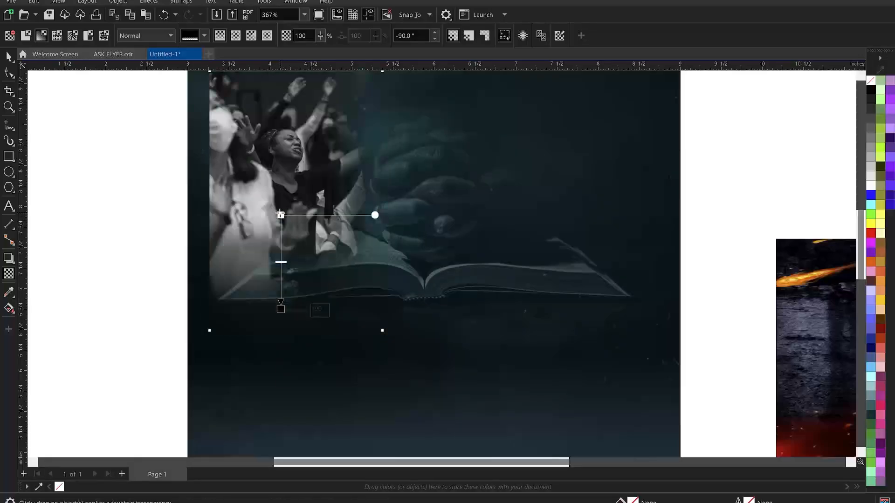
drag(281, 309, 280, 299)
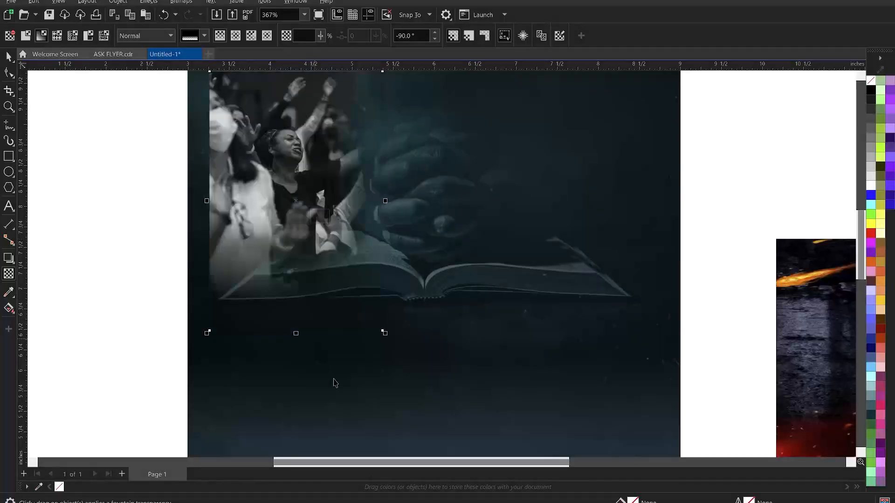
Move the crowd photo to the page's left edge and scale it to 70.2%
key(space)
click(303, 378)
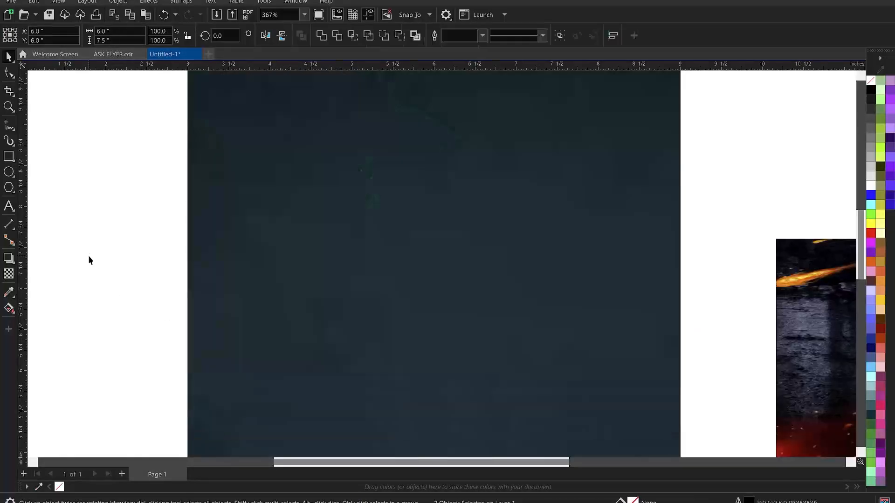
click(89, 256)
drag(304, 166, 283, 166)
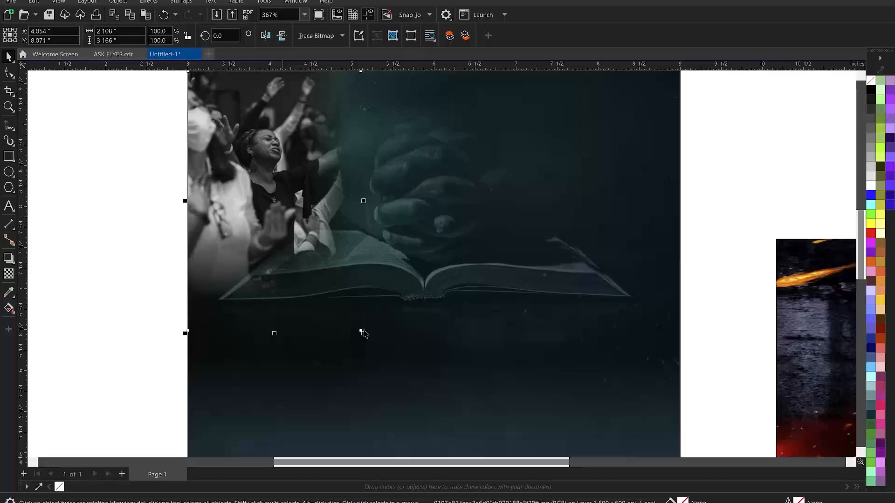
drag(362, 333, 314, 282)
Enlarge the crowd photo to 80.9%
scroll(313, 245, down, 1)
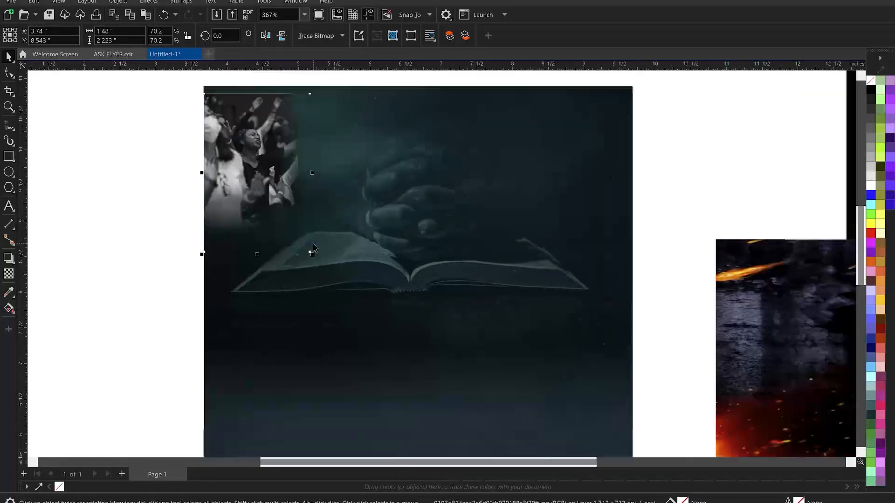
click(356, 117)
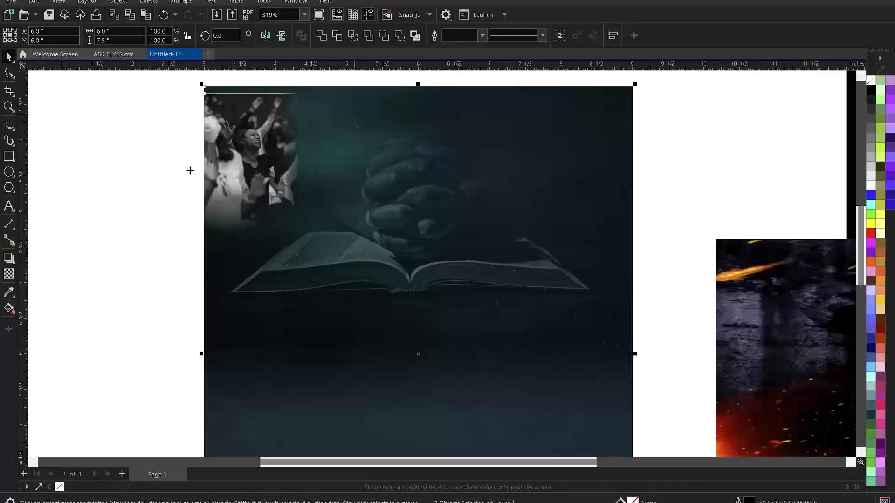
click(120, 157)
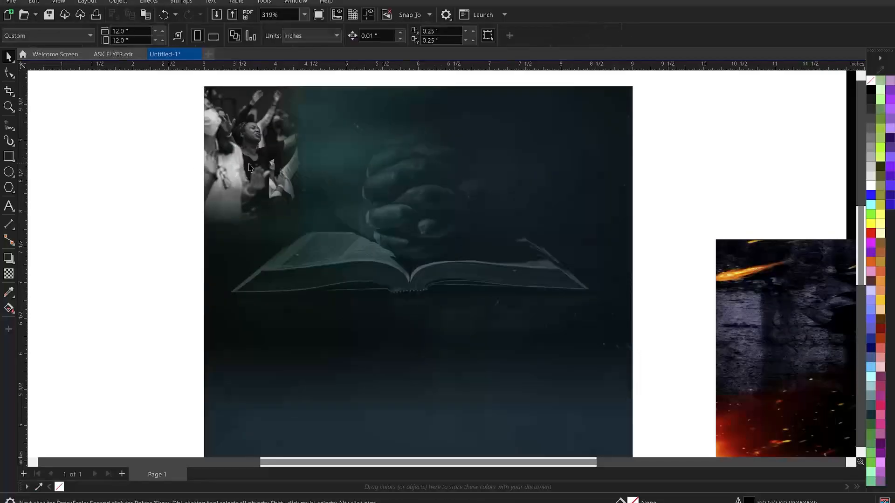
click(281, 160)
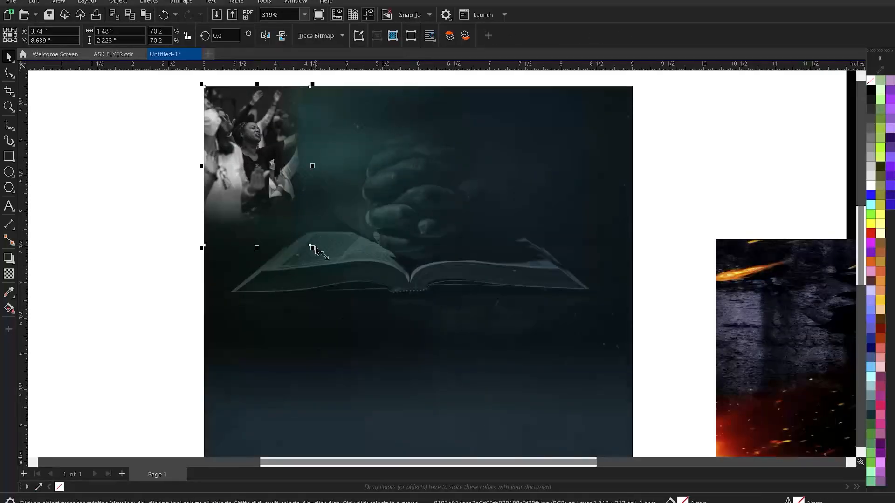
drag(316, 250, 329, 271)
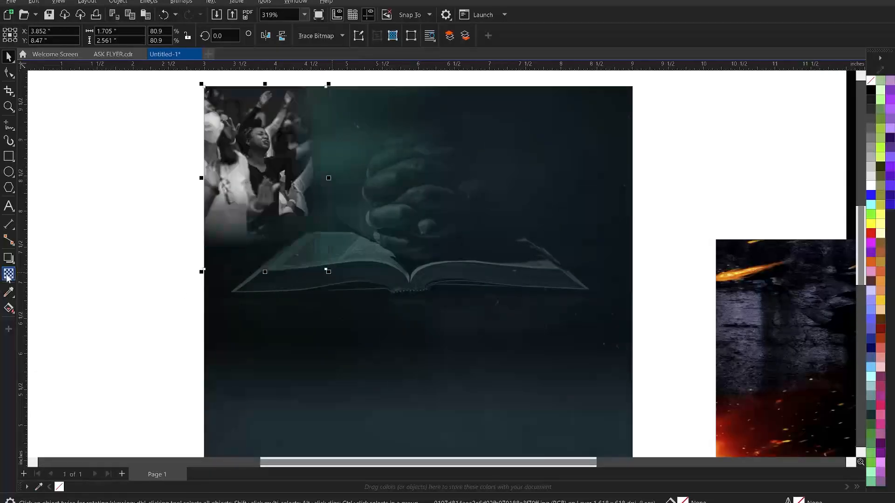
Fade the crowd photo top to bottom with a linear transparency in Soft Light merge mode
click(9, 275)
drag(254, 188, 254, 247)
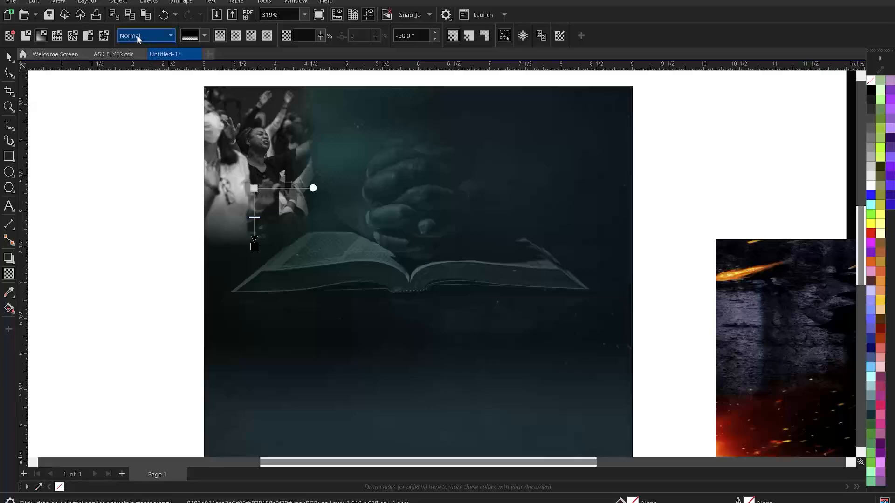
click(136, 34)
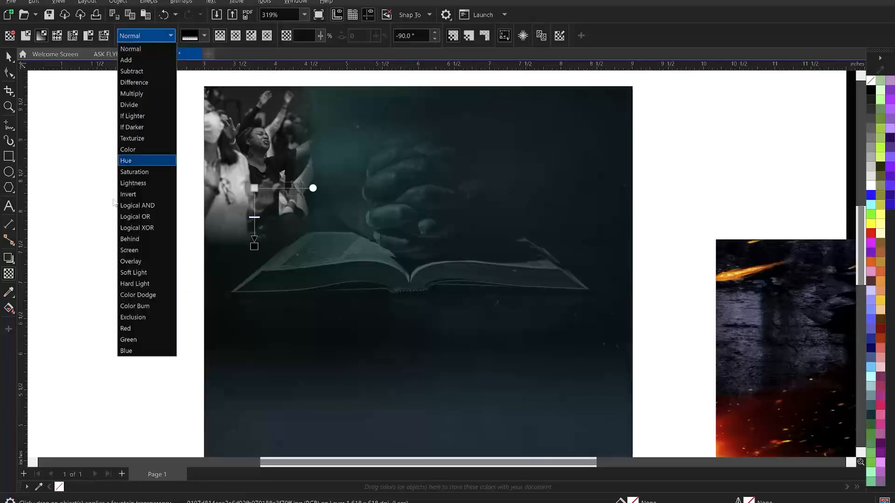
click(140, 273)
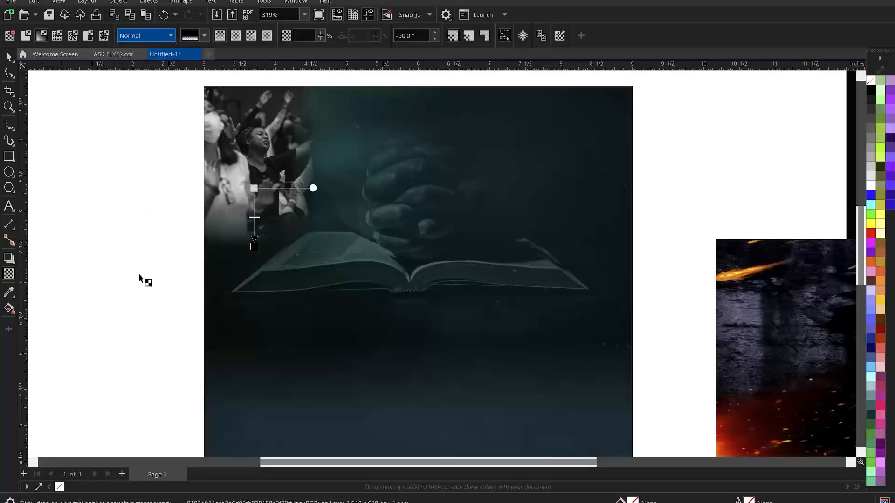
click(9, 58)
click(85, 59)
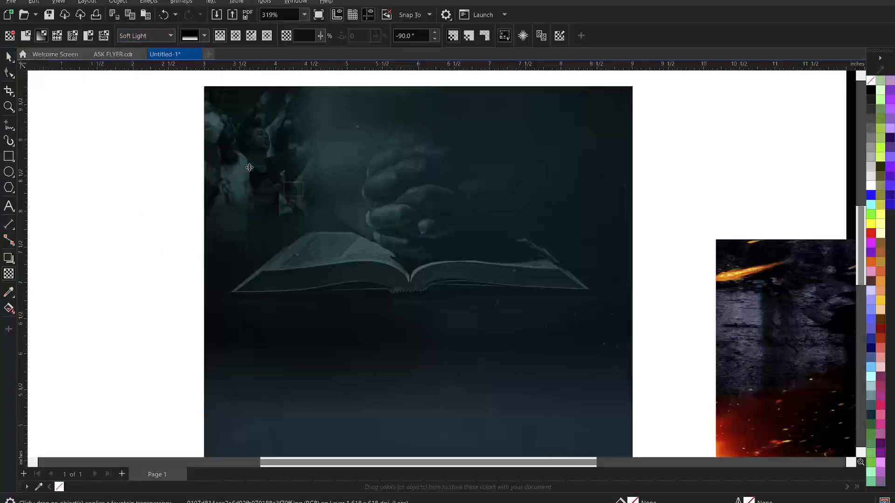
Try moving the crowd photo further left, then undo the move with Ctrl+Z
scroll(296, 181, down, 1)
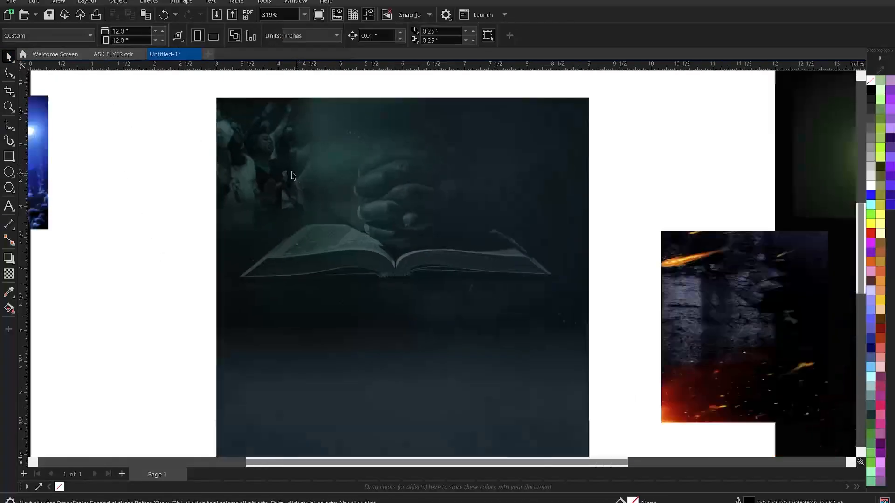
scroll(289, 173, down, 1)
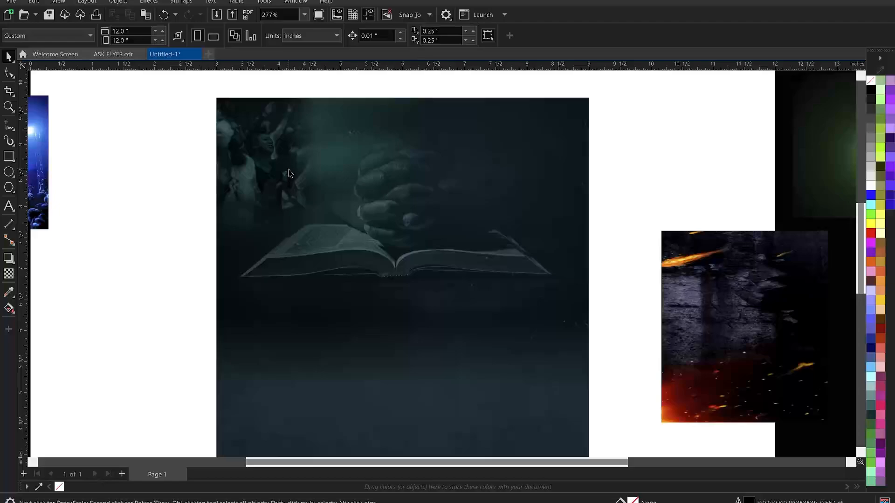
drag(238, 180, 157, 179)
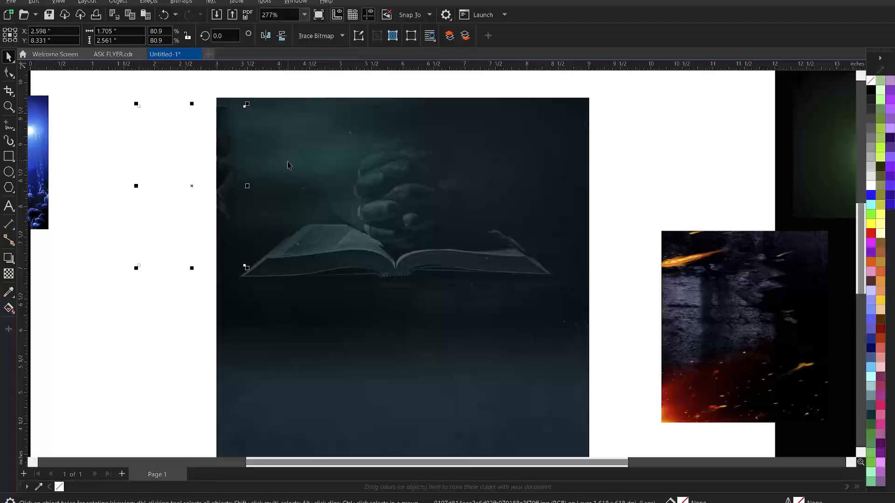
key(ctrl+z)
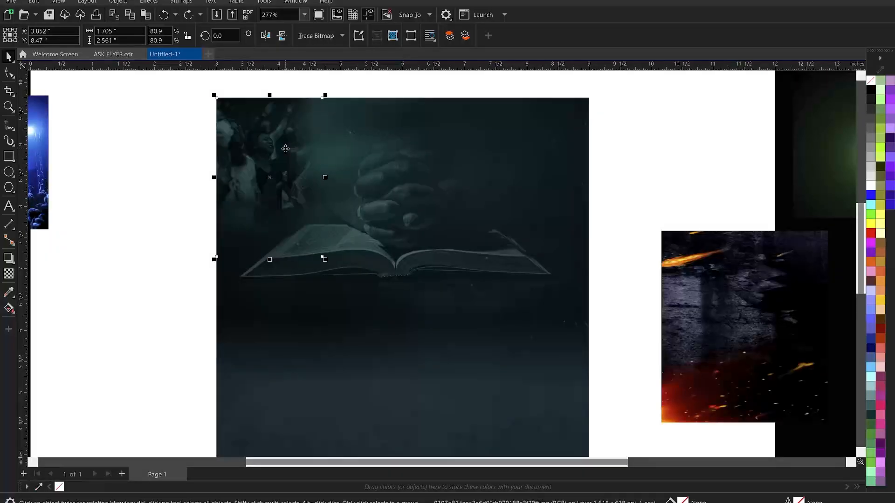
Enlarge the crowd photo to about 86.1% from its corner handle
click(167, 175)
scroll(355, 137, down, 1)
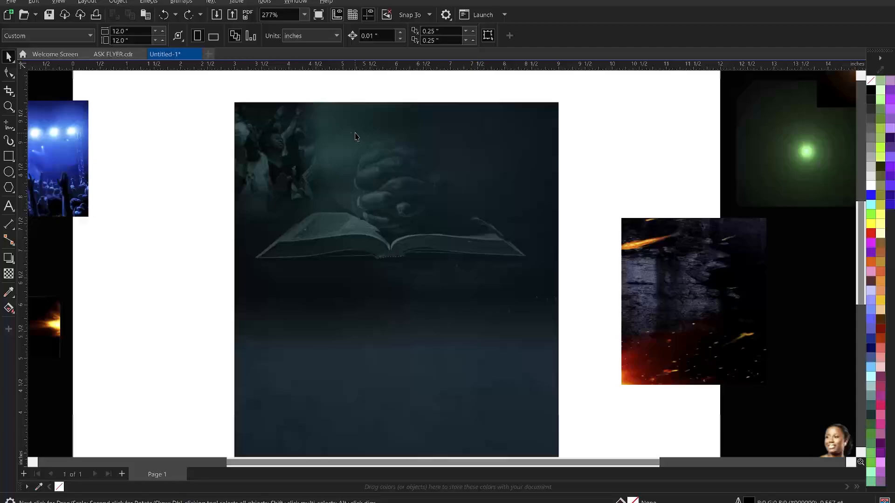
scroll(299, 147, down, 1)
click(291, 147)
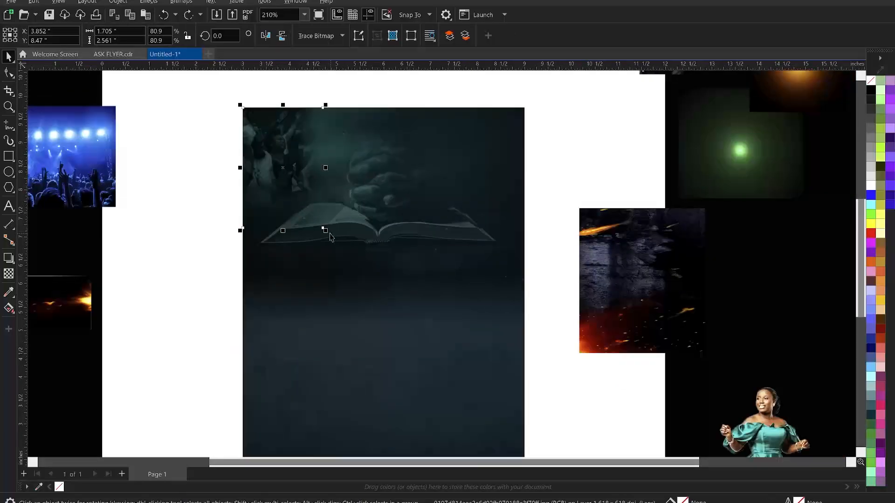
drag(325, 231, 331, 240)
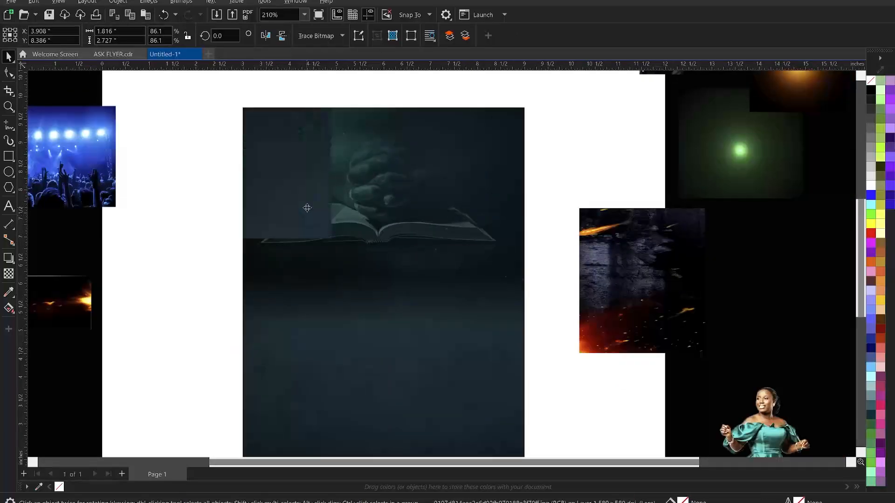
click(225, 156)
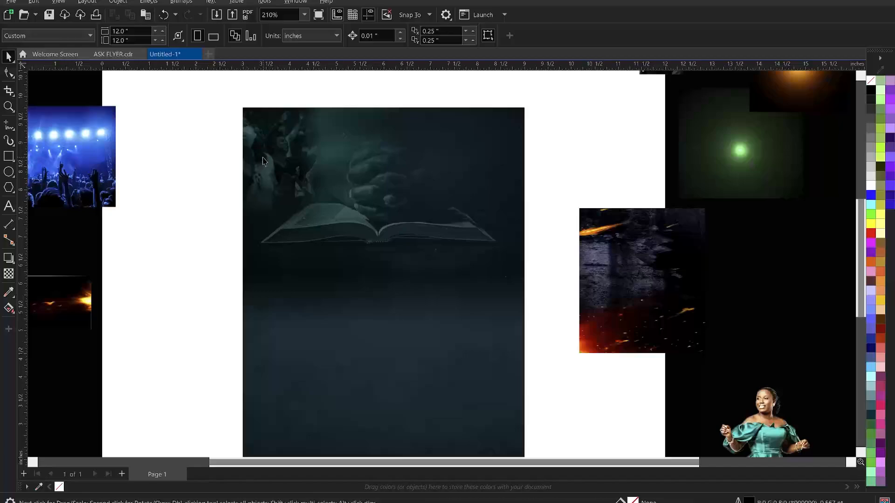
click(264, 162)
Edit the PowerClip contents to shift the dark background image down and right, then finish
right_click(269, 150)
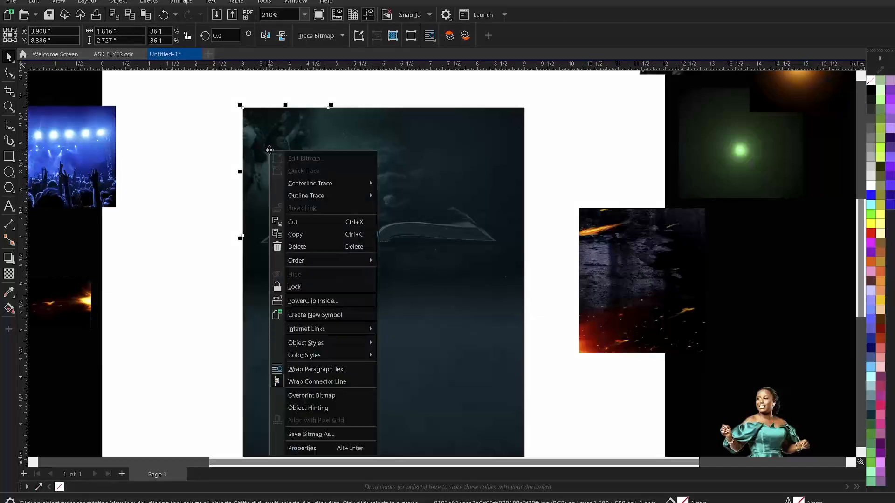
click(190, 153)
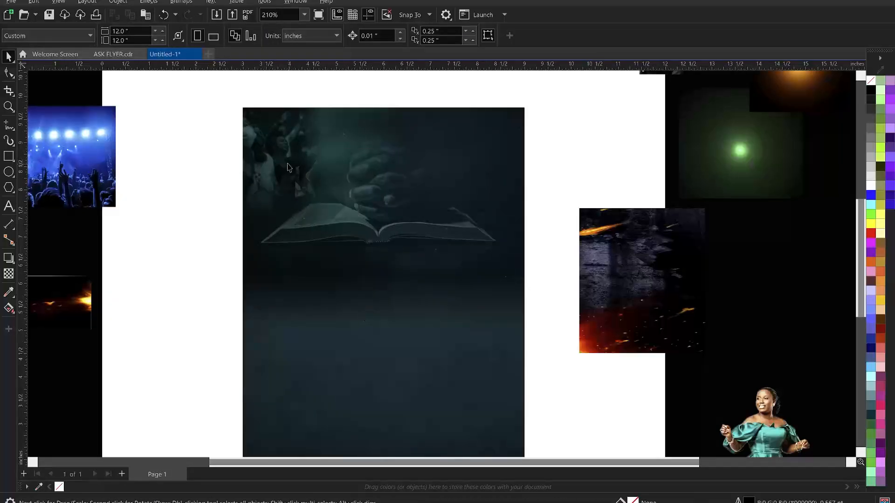
scroll(279, 150, up, 1)
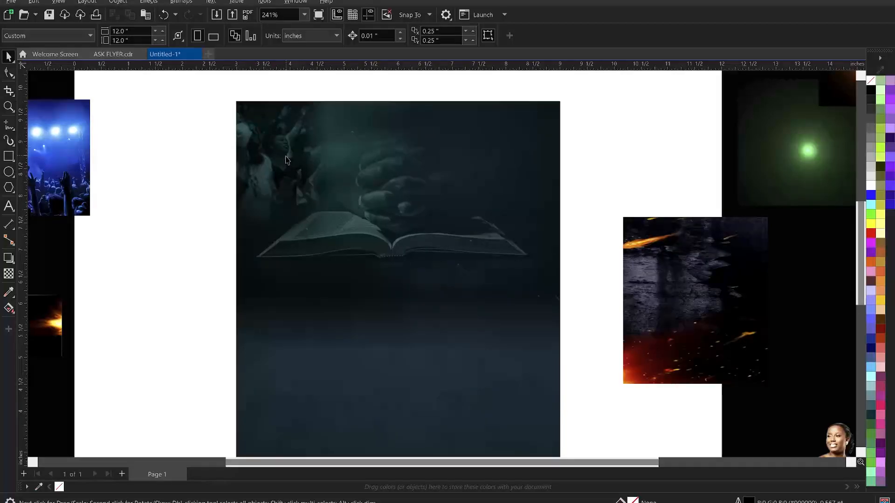
click(364, 369)
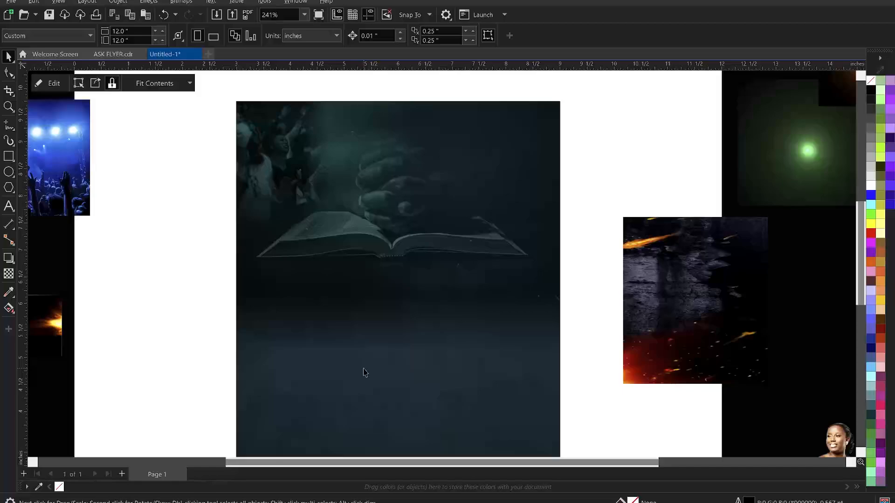
ctrl+click(364, 368)
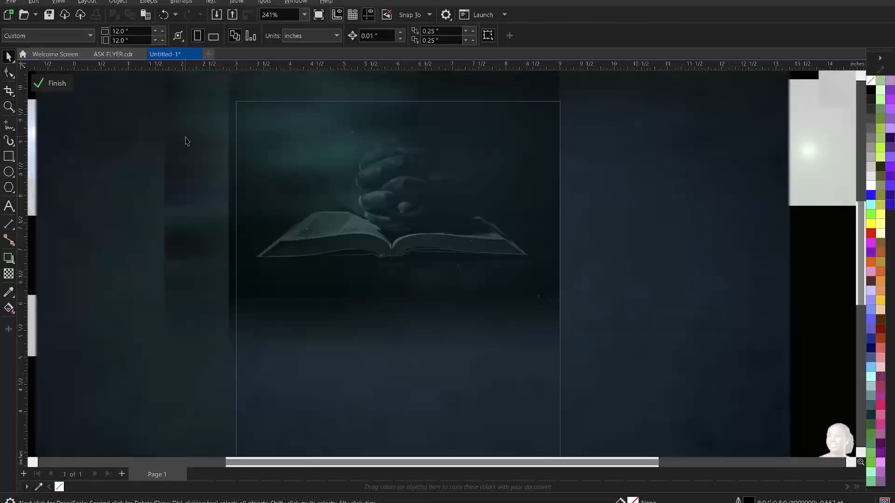
click(186, 143)
scroll(252, 295, down, 2)
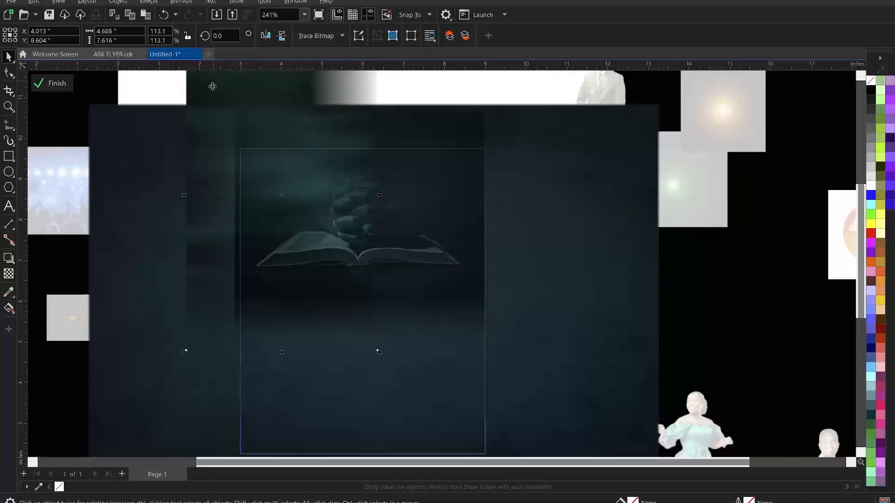
drag(209, 93, 227, 172)
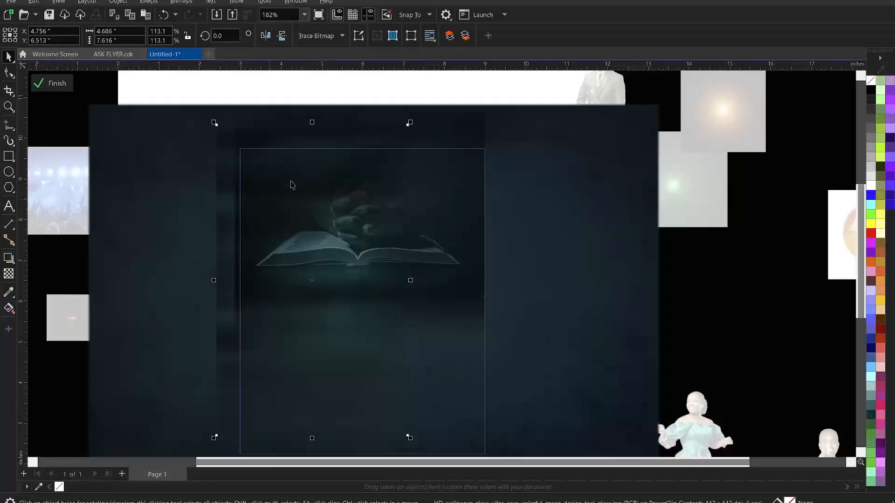
ctrl+click(285, 86)
click(286, 89)
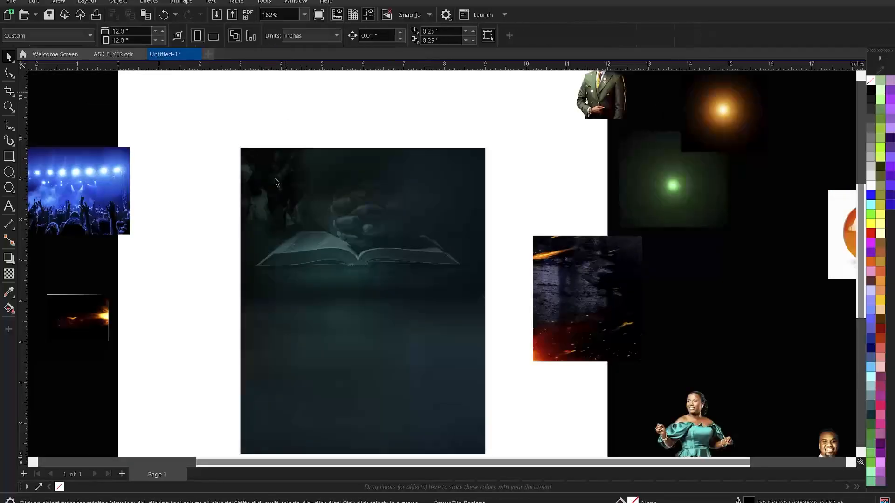
Reopen the PowerClip contents, undo the image shift with Ctrl+Z, and finish editing
scroll(282, 193, up, 2)
scroll(263, 157, down, 3)
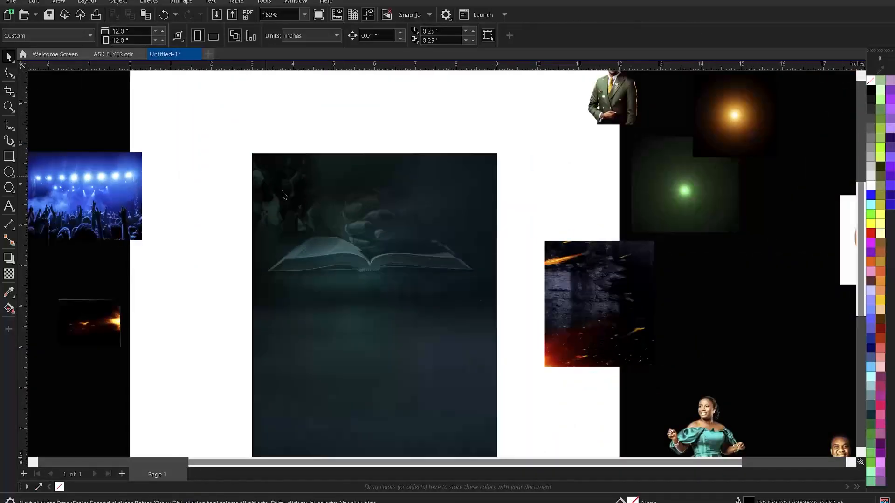
scroll(296, 214, up, 1)
scroll(302, 208, up, 1)
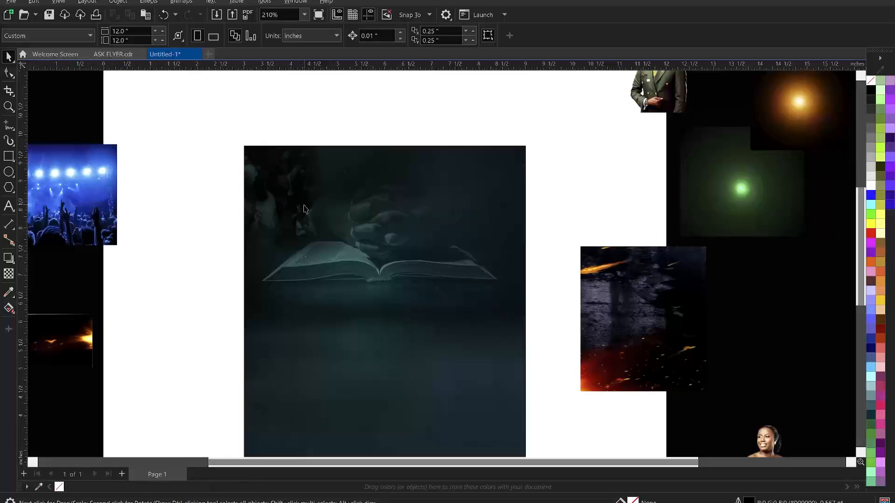
ctrl+click(305, 210)
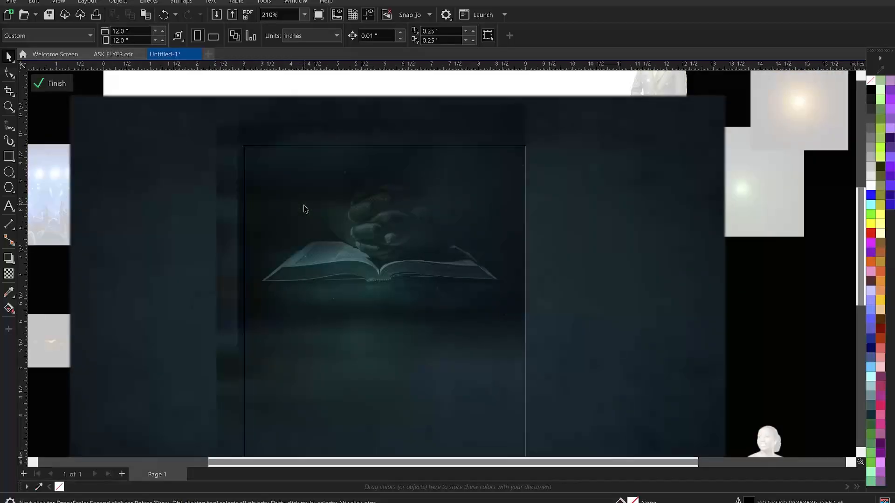
click(304, 205)
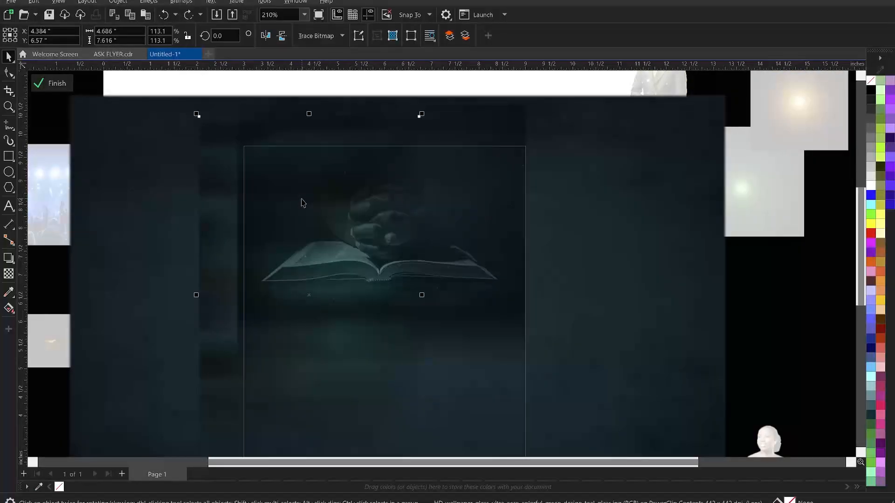
key(ctrl+z)
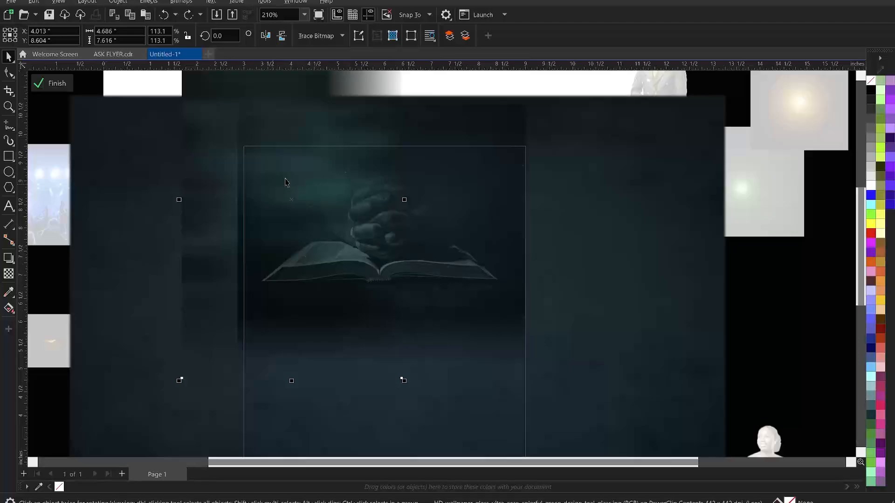
scroll(285, 181, down, 1)
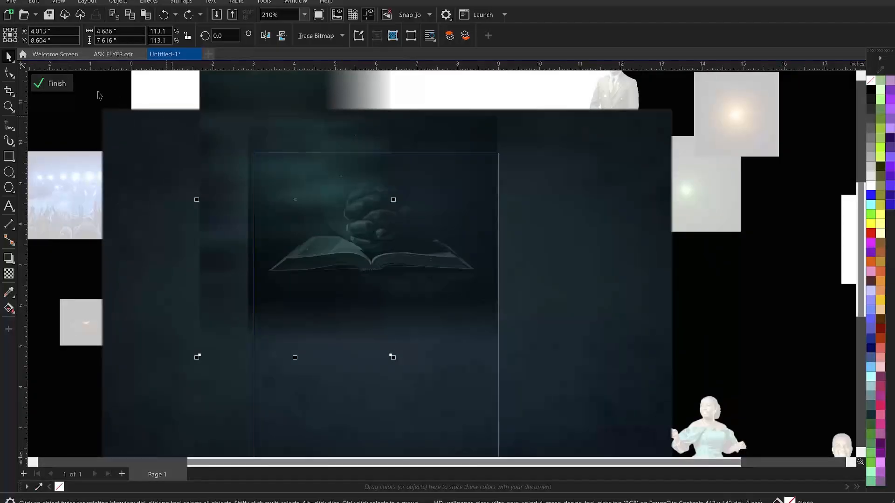
click(69, 85)
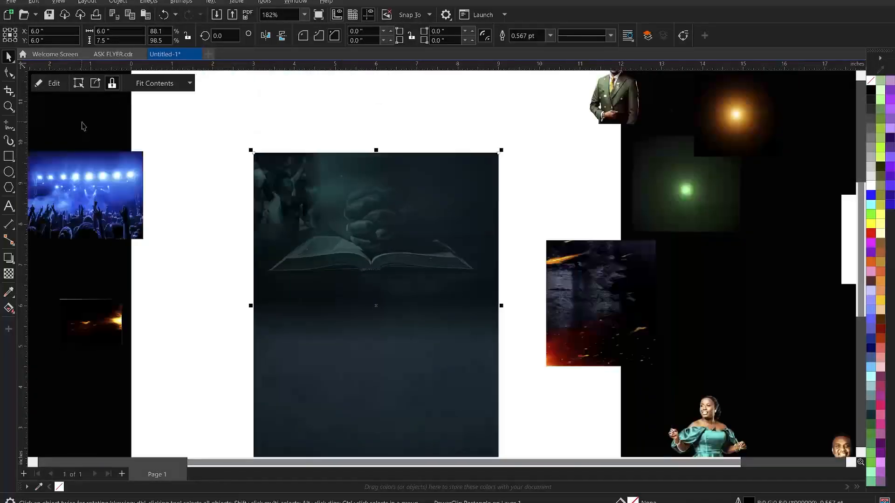
click(86, 136)
scroll(279, 160, up, 2)
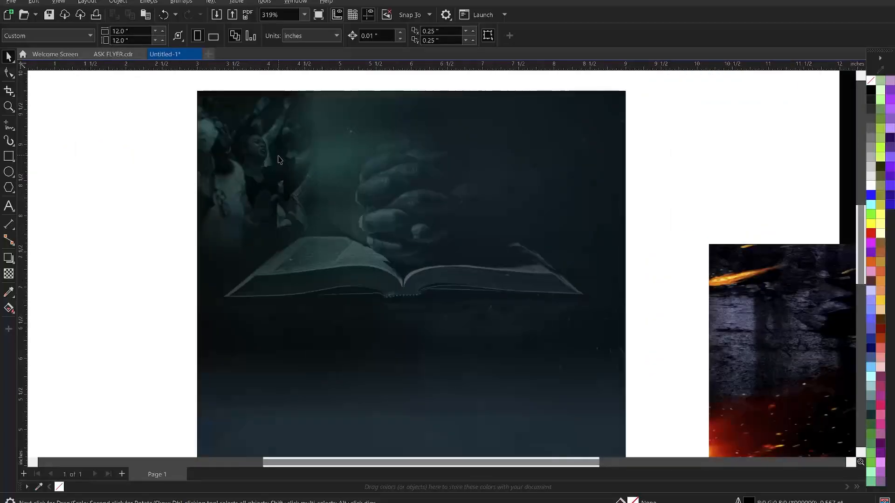
Zoom in on the flyer's upper area with a zoom region
scroll(279, 160, down, 1)
scroll(286, 164, down, 3)
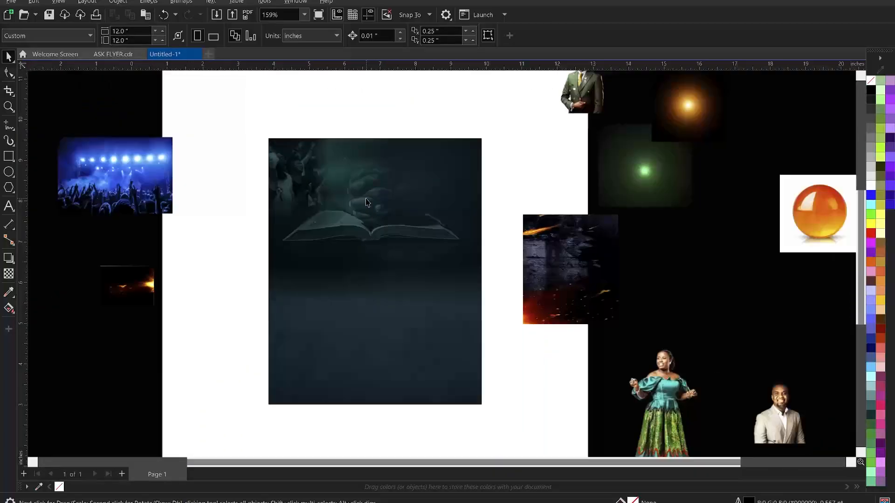
key(z)
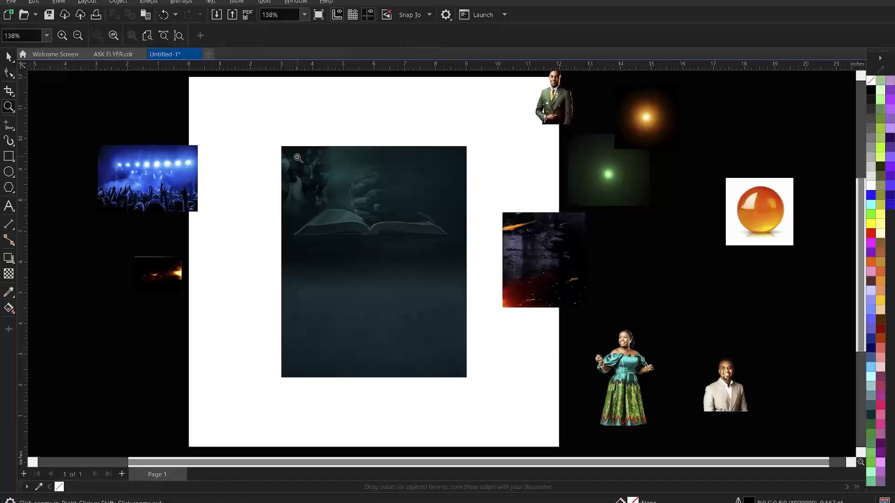
drag(278, 141, 472, 384)
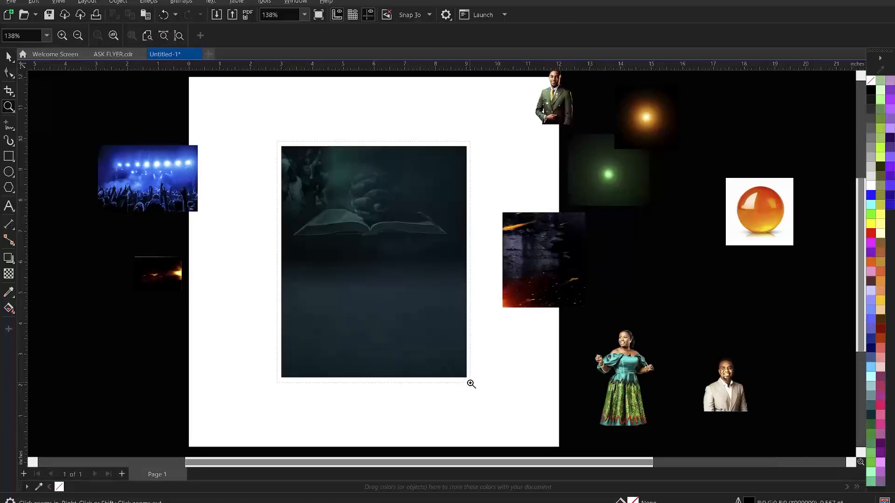
key(space)
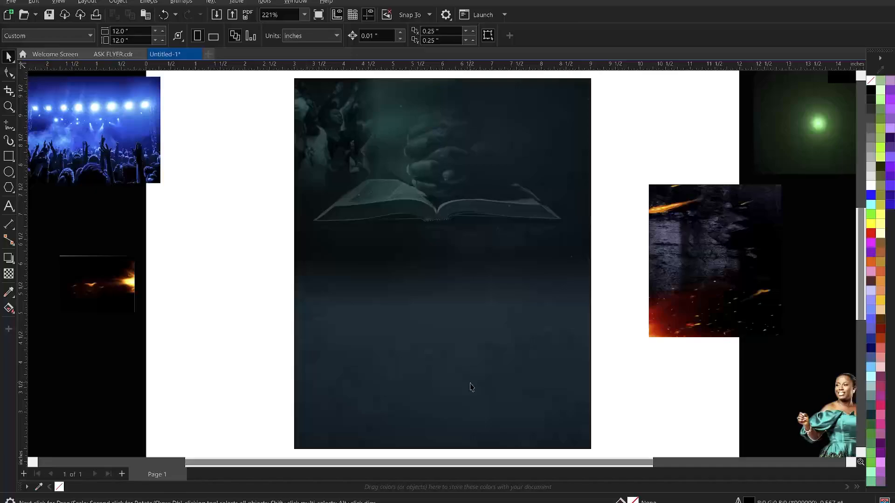
PowerClip the grayscale crowd image inside the dark teal rectangle
click(335, 132)
scroll(336, 132, down, 1)
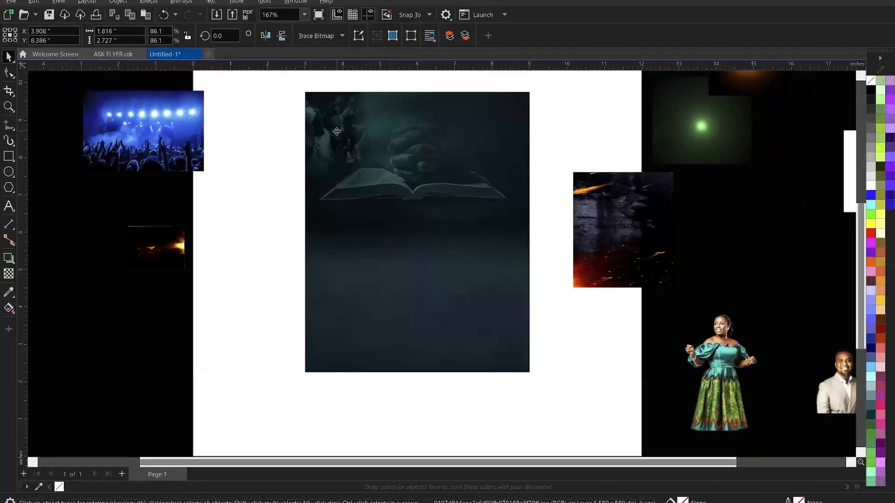
right_click(336, 132)
click(372, 283)
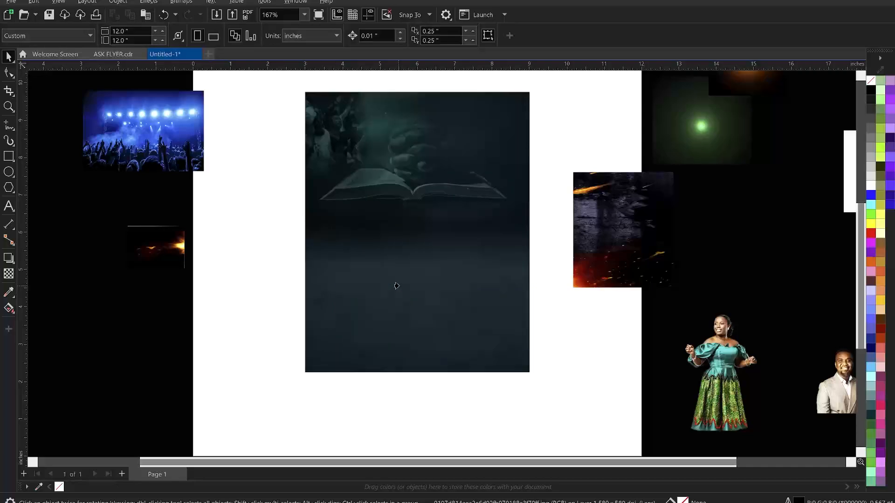
click(399, 285)
click(567, 114)
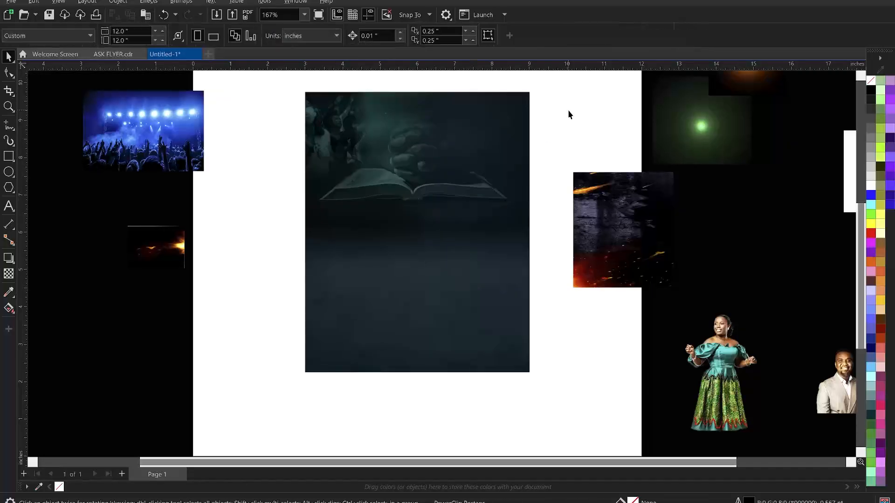
scroll(455, 169, down, 1)
scroll(447, 161, down, 1)
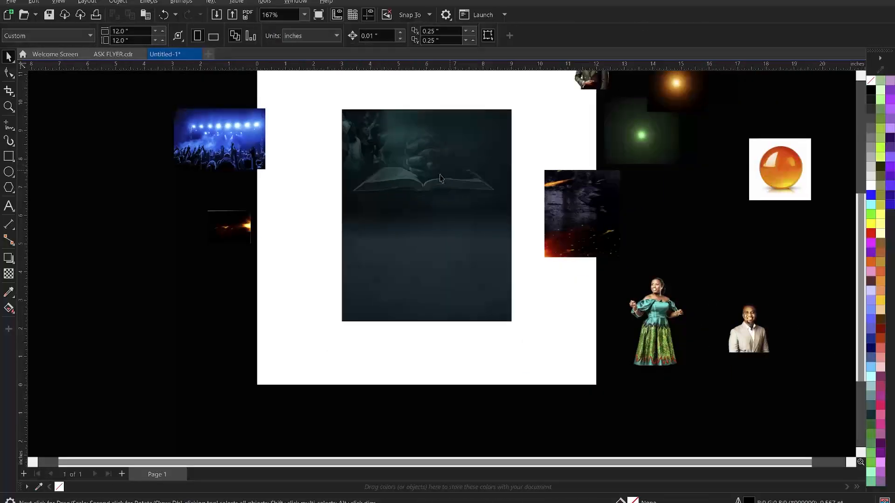
scroll(408, 219, down, 2)
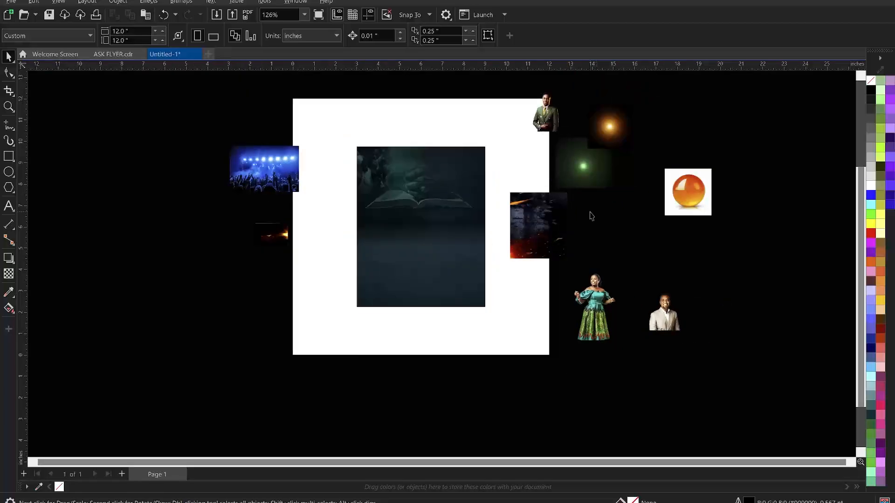
scroll(582, 211, up, 1)
Move the scratched, green-light and suited-man images lower and the fire image over the book frame
drag(558, 222, 532, 260)
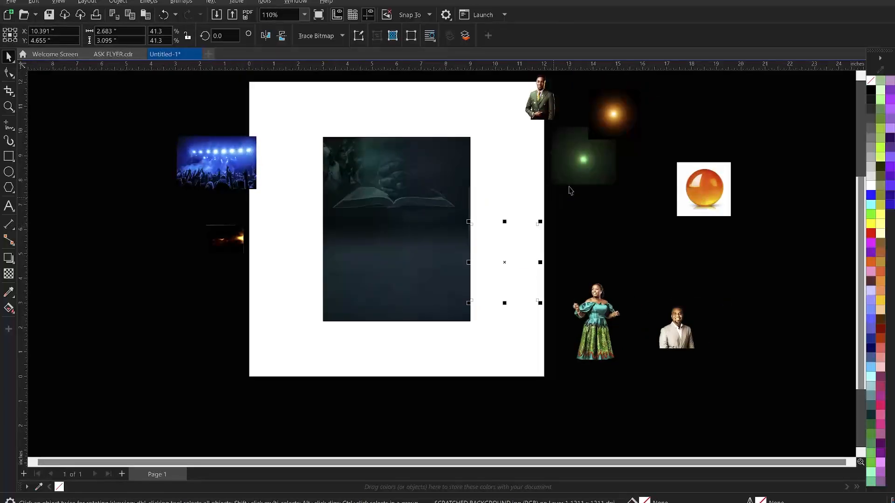
drag(584, 170, 591, 241)
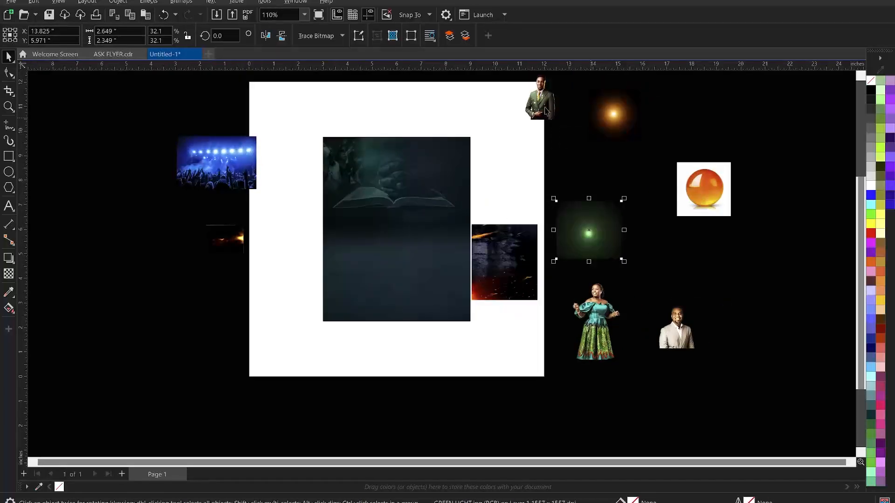
drag(538, 117, 496, 166)
drag(242, 236, 452, 160)
scroll(429, 167, up, 1)
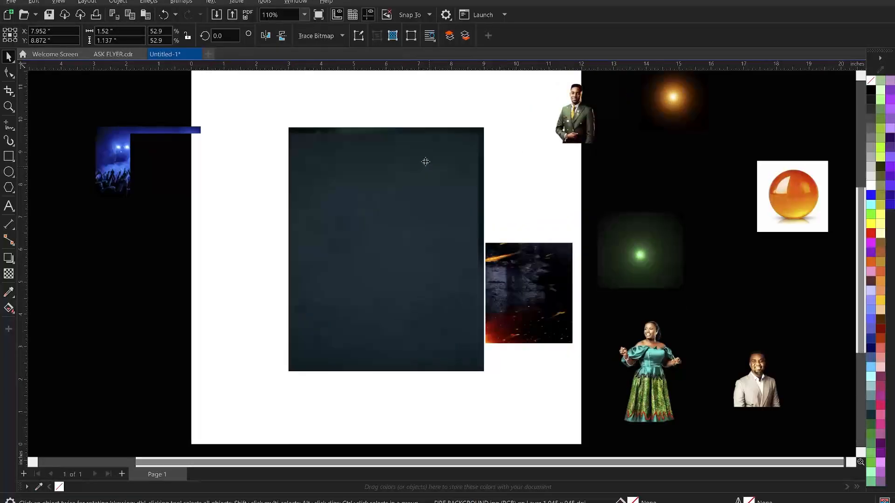
Align the fire image to the frame's top (T) and right (R) edges
key(t)
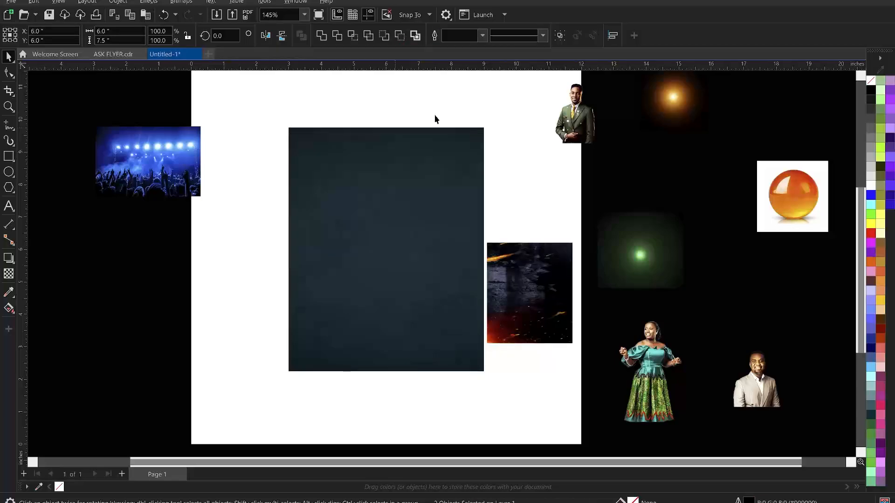
click(455, 95)
click(464, 150)
shift+click(447, 186)
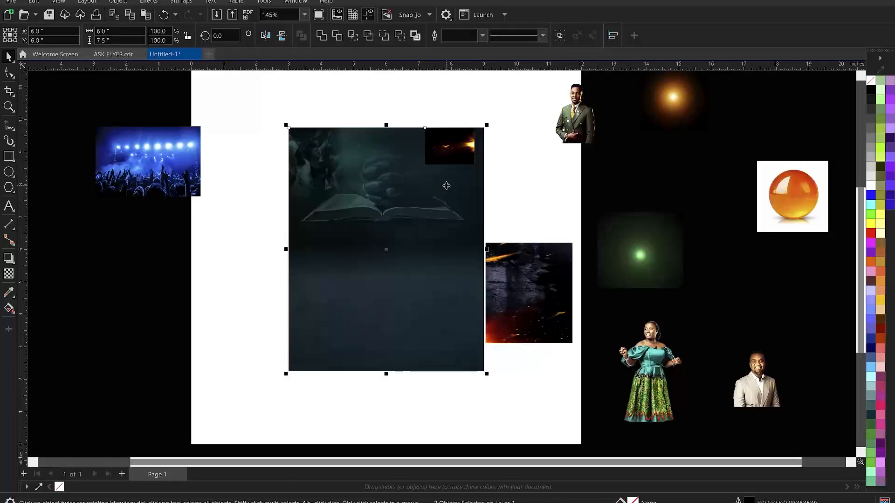
key(r)
click(502, 94)
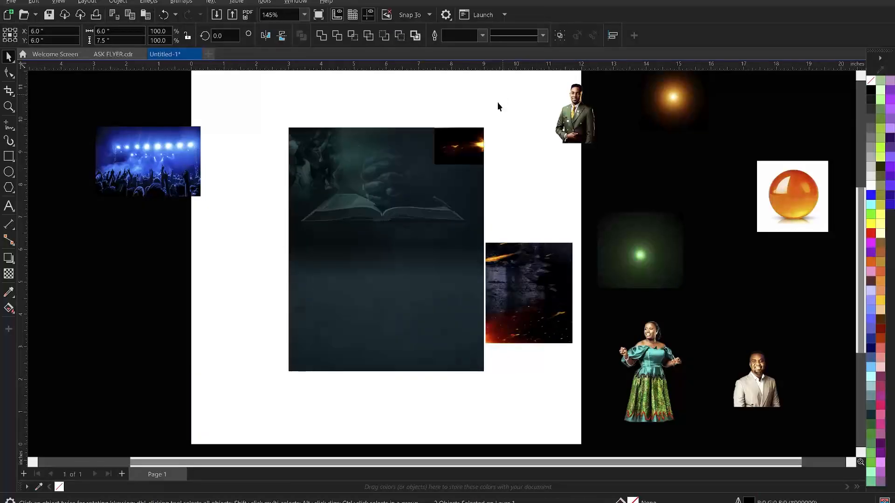
Scale the fire image up to 89% and nudge it into the upper-right corner
click(451, 154)
drag(433, 170, 409, 207)
key(ctrl+z)
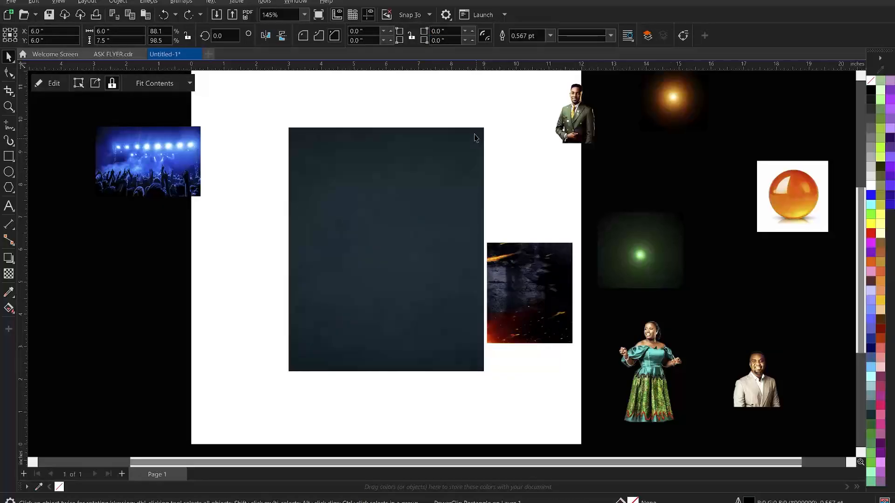
click(446, 160)
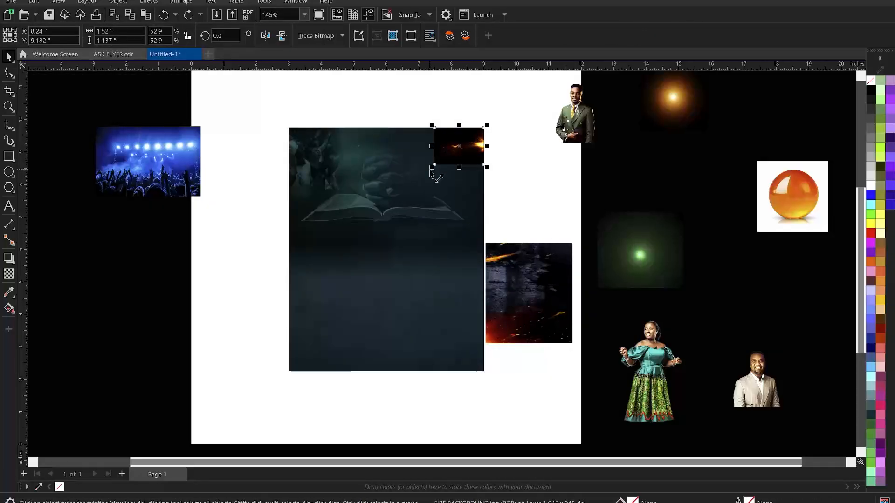
drag(432, 167, 422, 194)
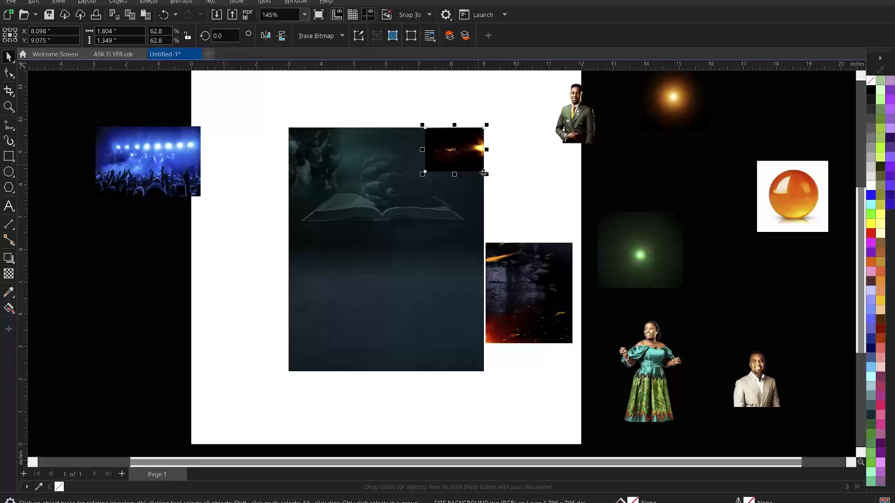
drag(484, 173, 499, 185)
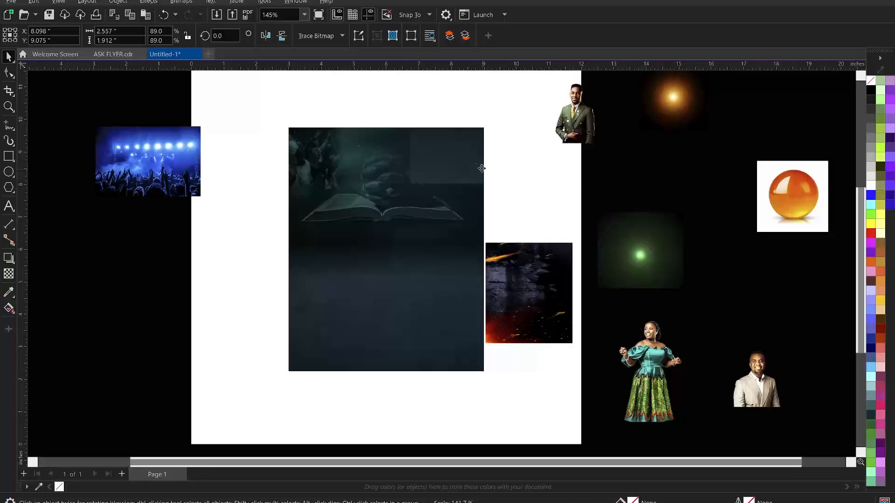
drag(469, 173, 473, 157)
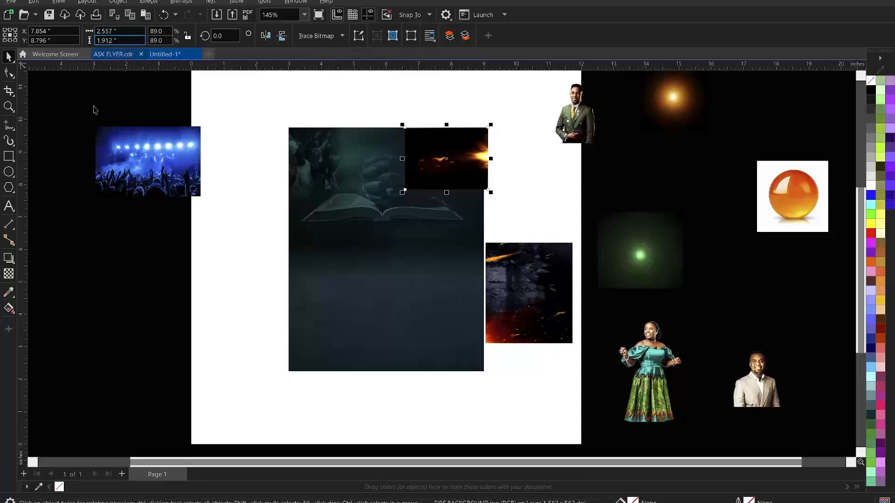
Set the fire image's transparency blend mode to Add
click(7, 276)
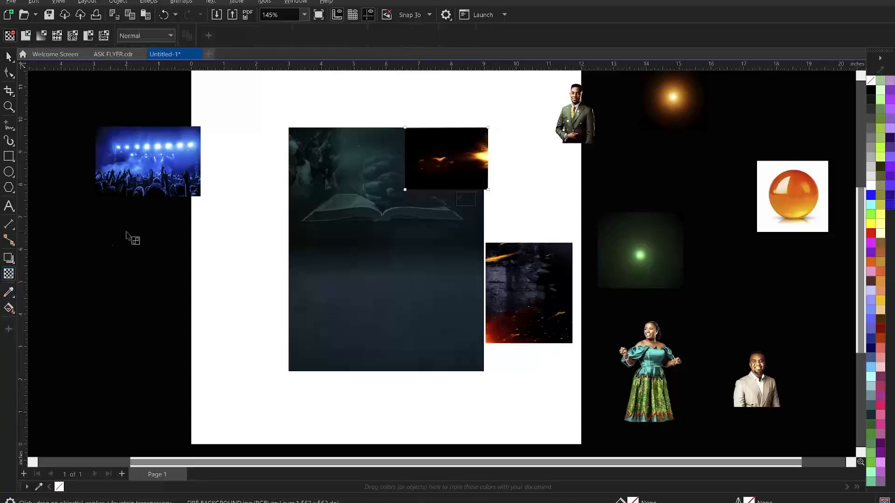
click(129, 36)
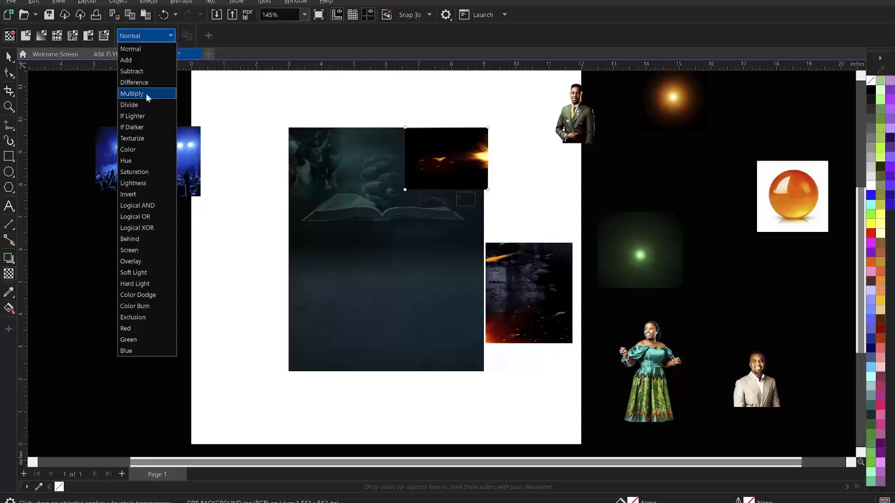
click(138, 61)
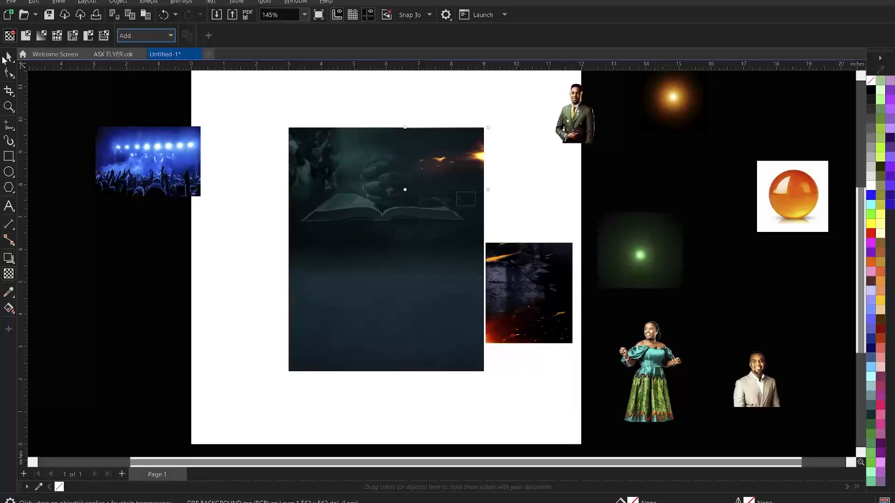
click(6, 57)
Reposition the fire image over the book frame
click(427, 107)
scroll(459, 179, up, 1)
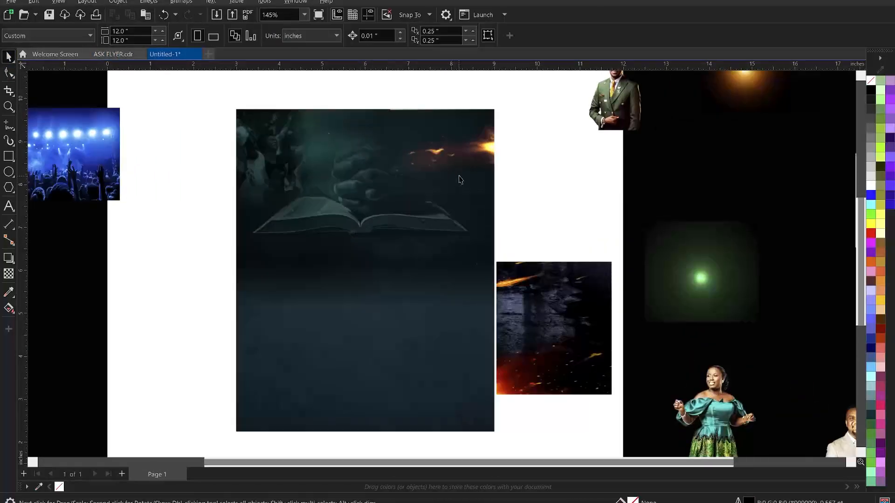
click(463, 167)
drag(463, 167, 468, 163)
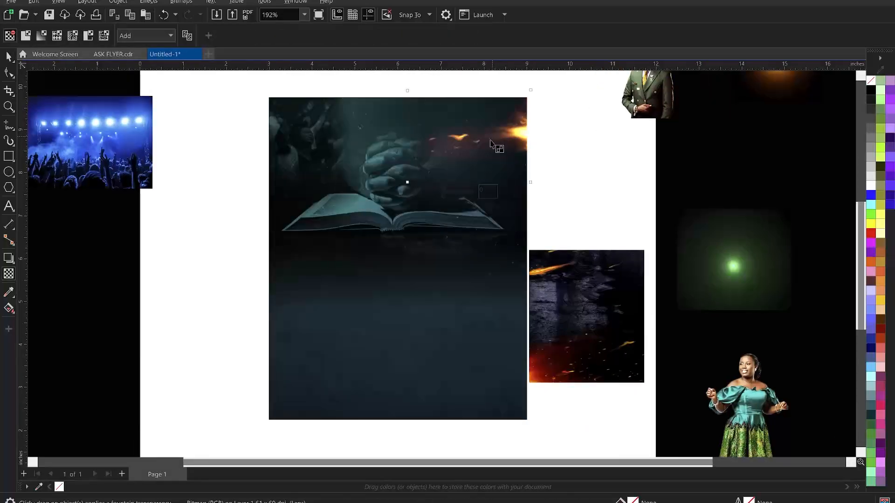
click(8, 57)
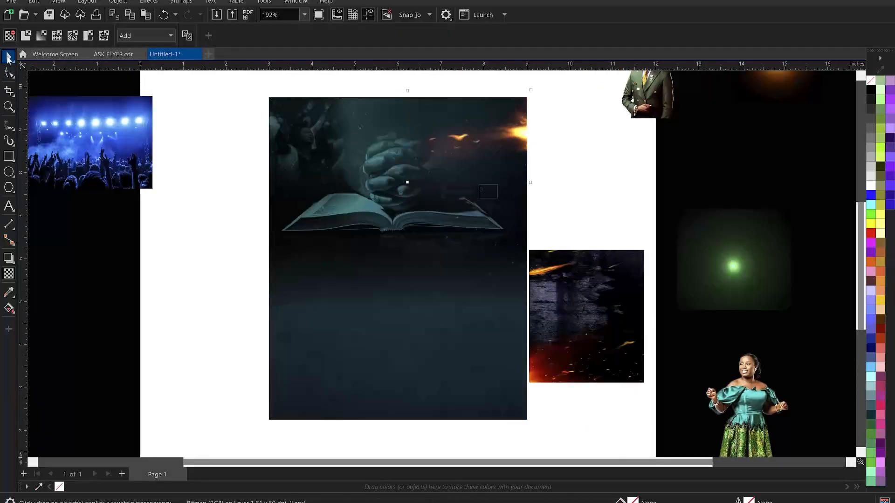
PowerClip the fire image inside the book frame
click(564, 169)
click(511, 141)
right_click(506, 137)
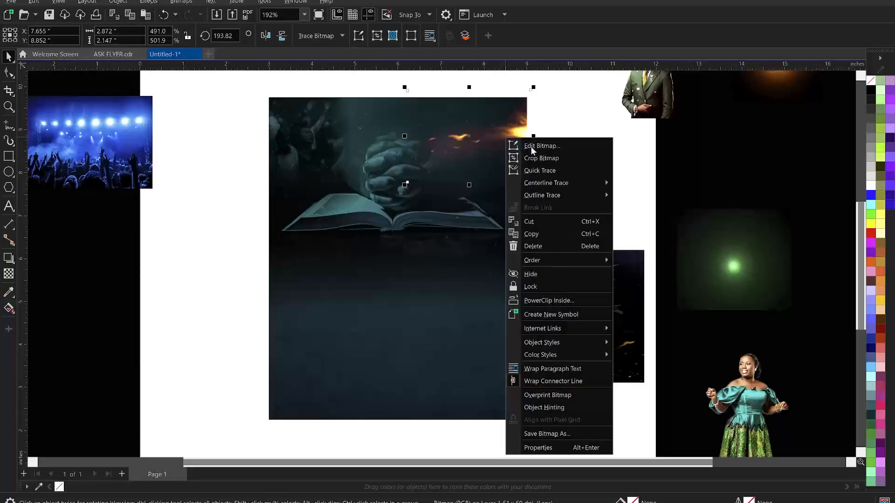
click(562, 300)
click(485, 304)
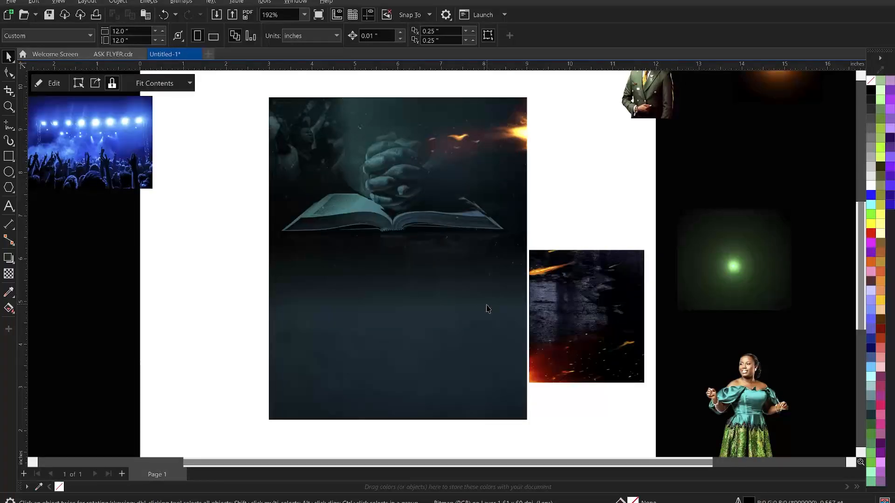
click(563, 166)
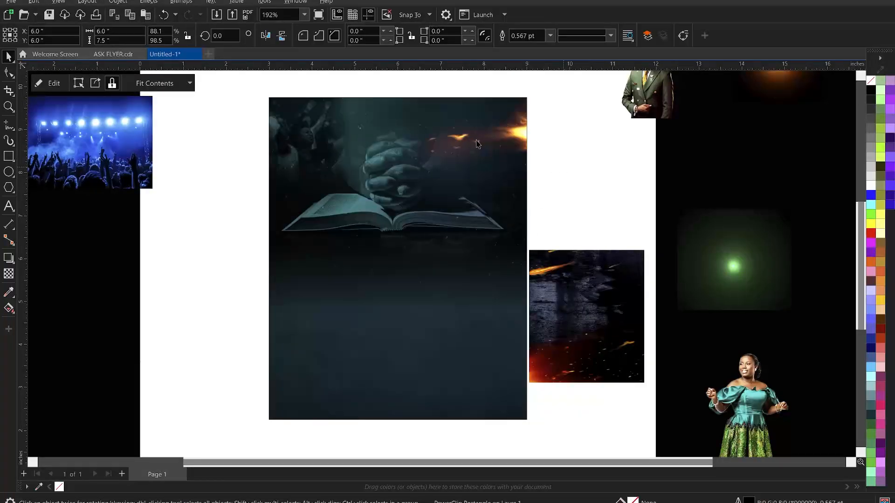
scroll(531, 135, down, 1)
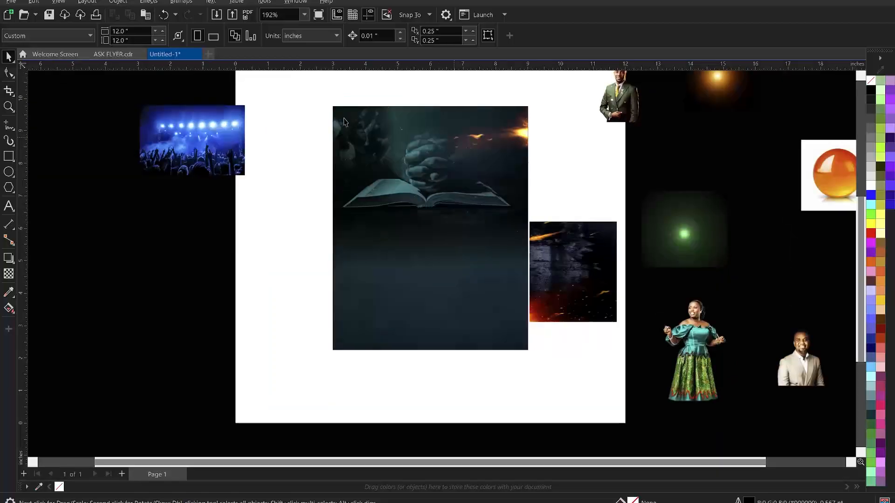
scroll(553, 149, up, 2)
Move the green glow image up beside the flyer's top-right corner
click(552, 149)
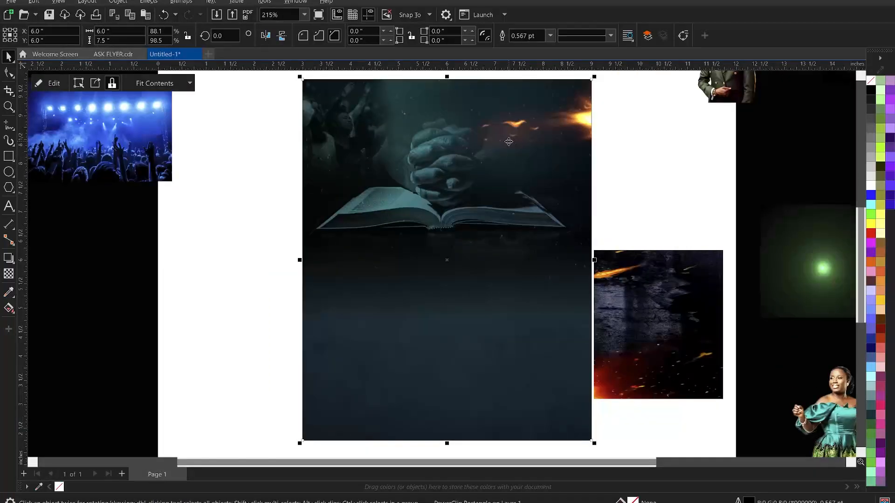
scroll(444, 182, down, 1)
scroll(401, 221, down, 2)
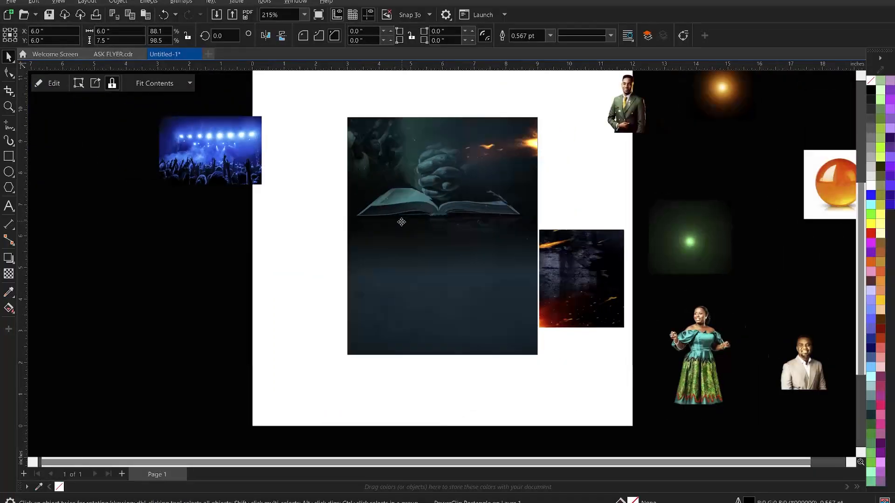
scroll(415, 236, down, 1)
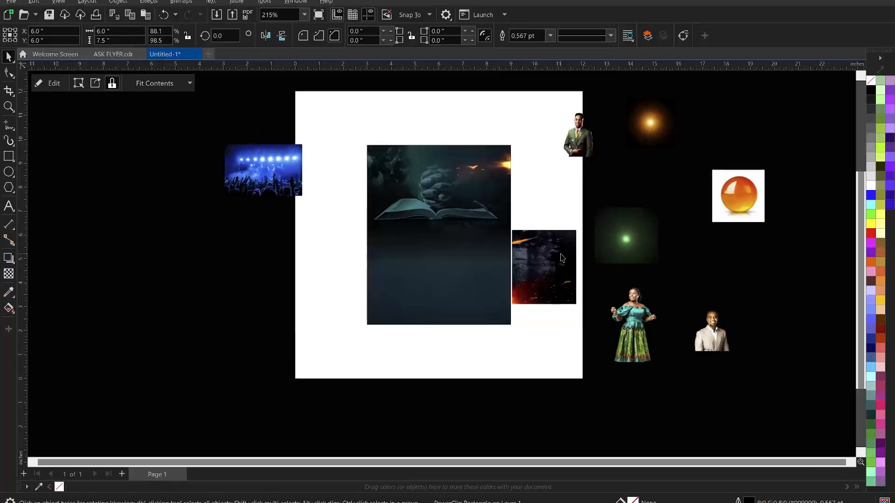
click(633, 248)
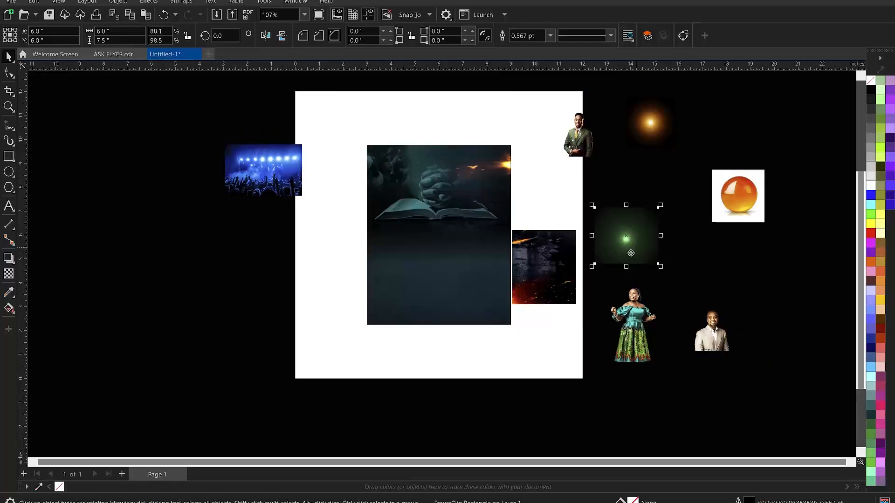
drag(630, 245, 598, 217)
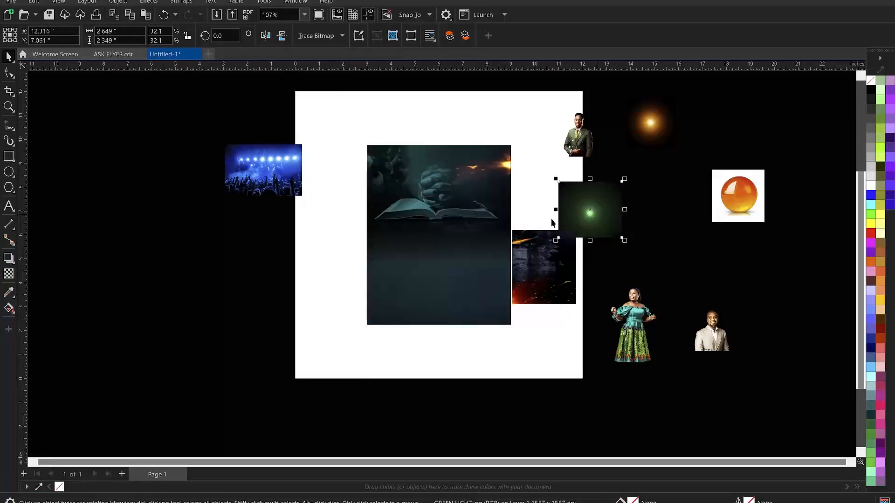
Select the concert crowd photo, toggling it into rotate and skew mode
click(278, 182)
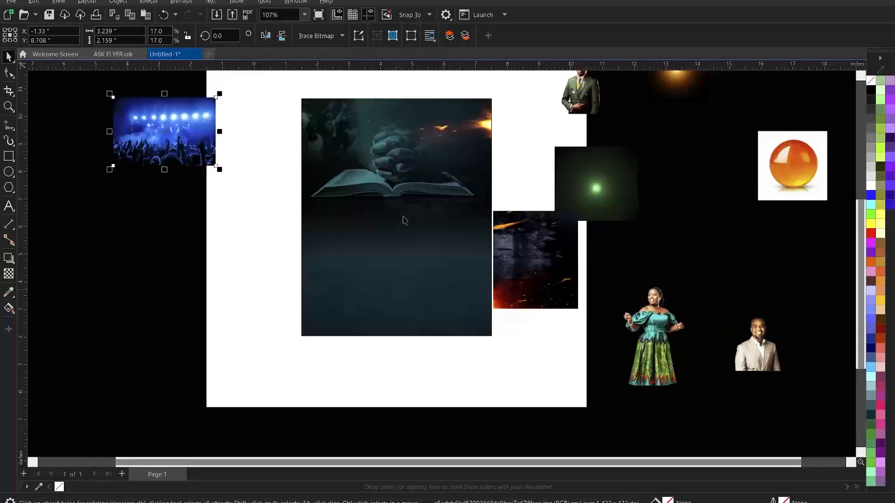
scroll(572, 291, up, 2)
click(189, 158)
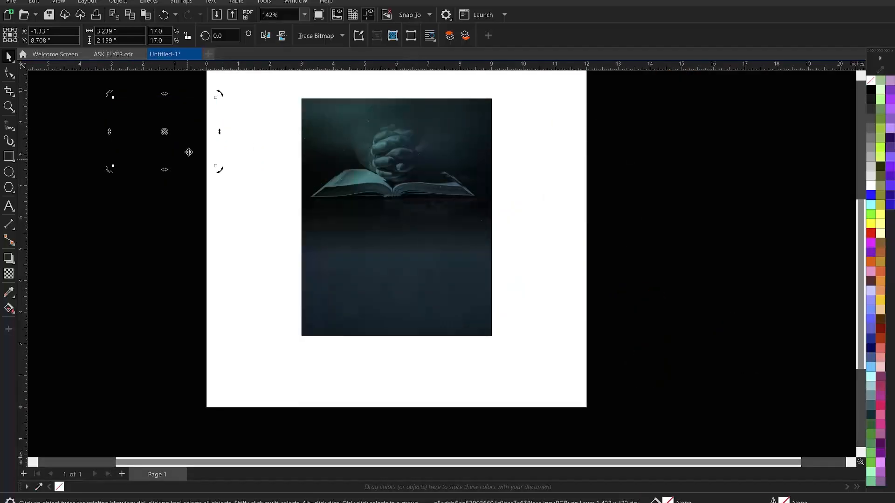
Drag the concert photo onto the flyer, scale it to 33.5%, and fit it over the lower half
drag(187, 148, 379, 265)
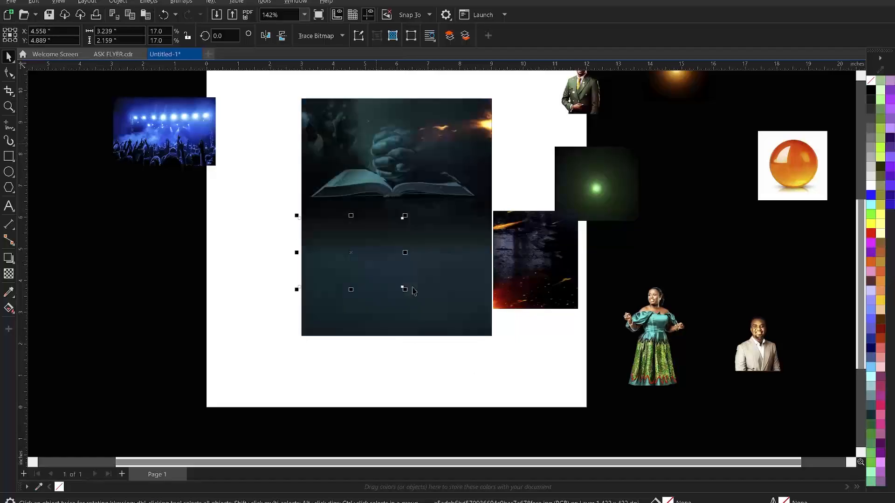
drag(446, 327, 505, 372)
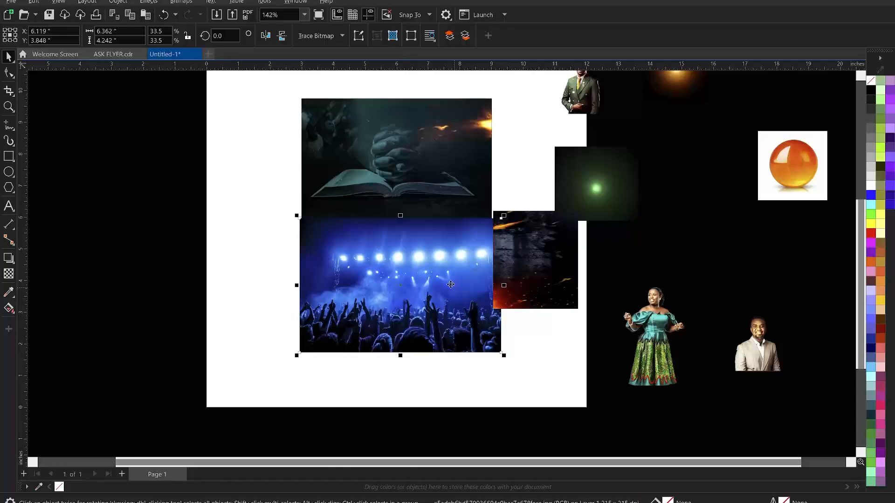
mouse_move(445, 279)
mouse_down()
mouse_move(441, 267)
mouse_move(438, 278)
mouse_up()
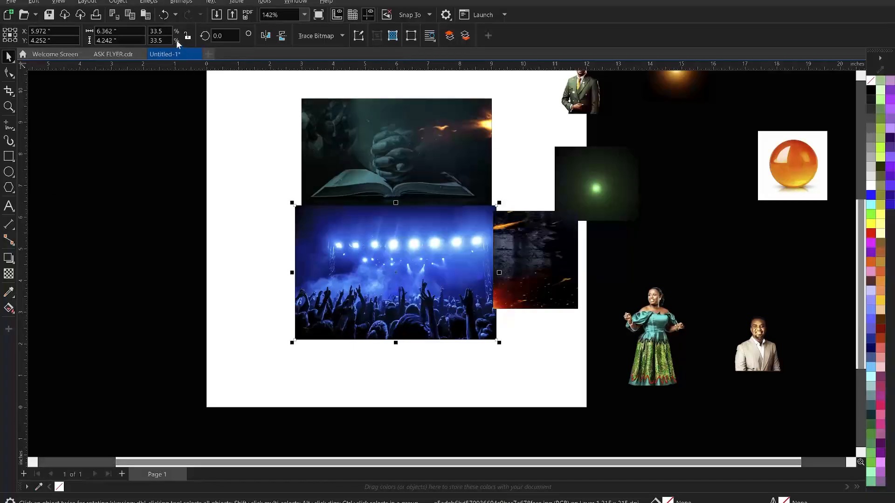
Convert the concert photo to Grayscale (8-bit) via Bitmaps > Mode, skipping Duotone
click(177, 3)
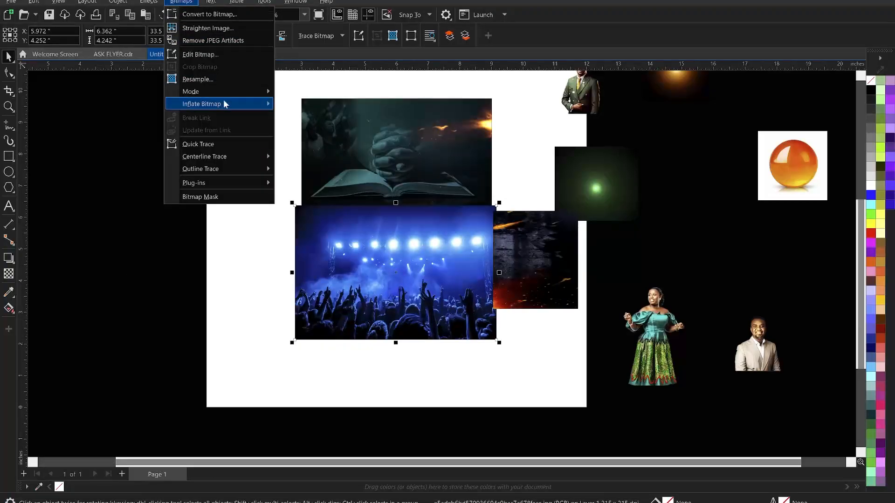
mouse_move(225, 88)
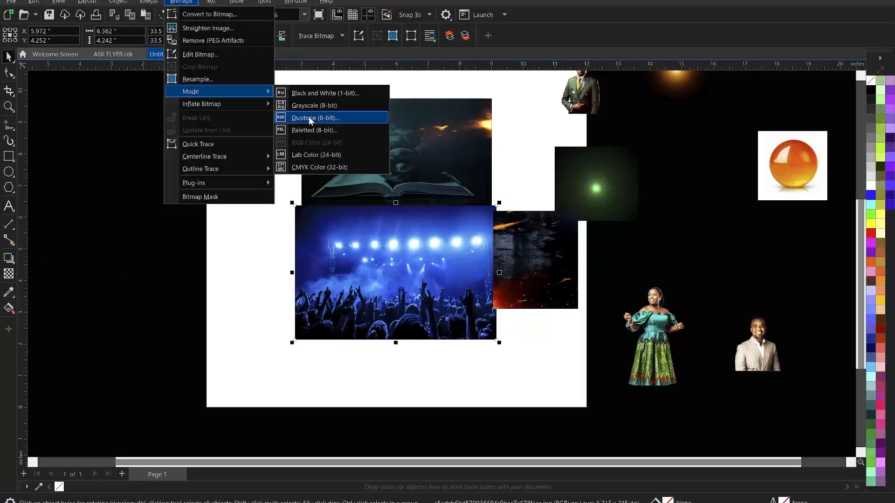
click(309, 117)
key(Escape)
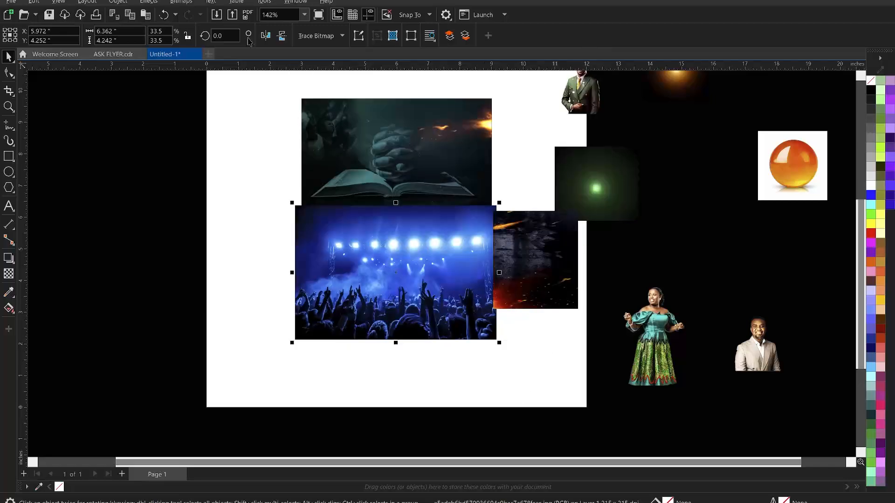
click(187, 4)
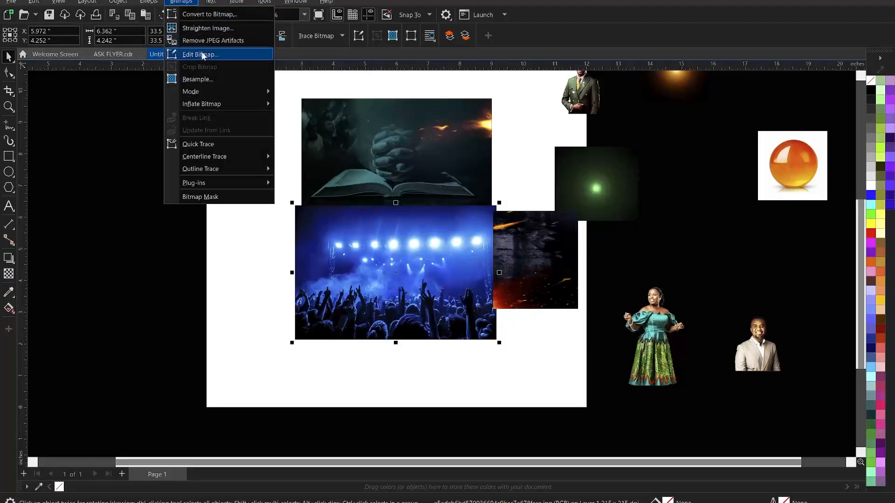
mouse_move(224, 91)
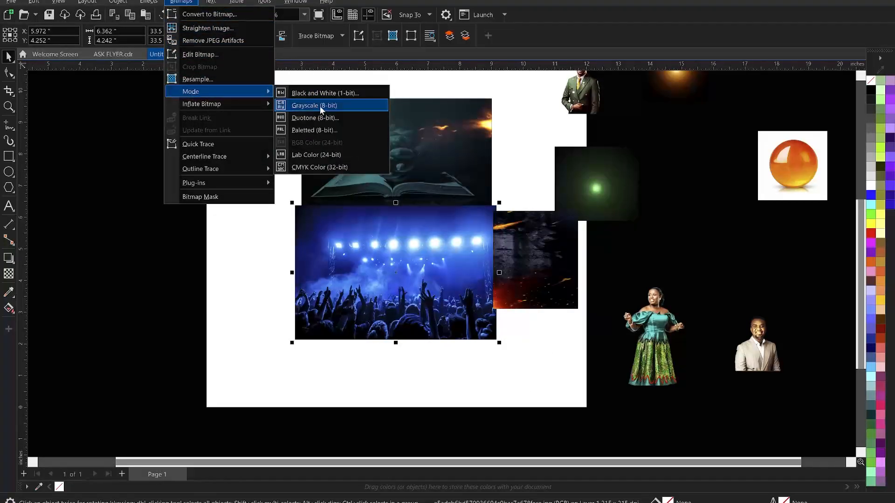
key(Escape)
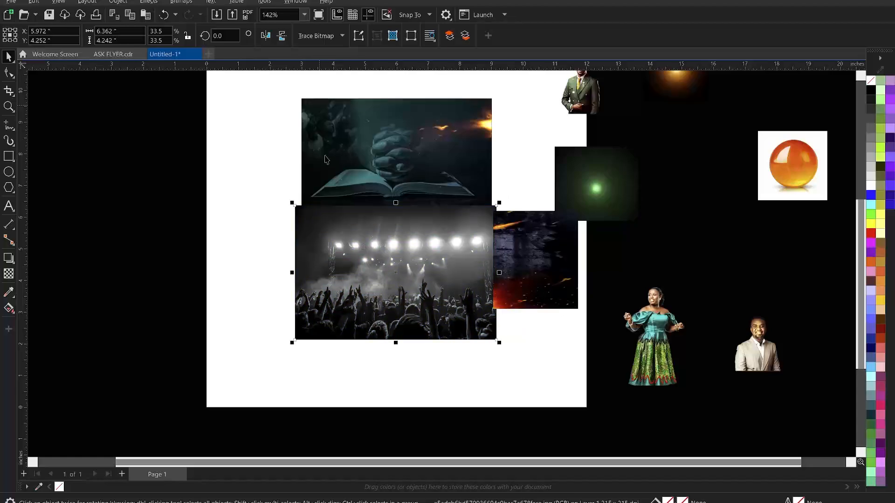
click(9, 275)
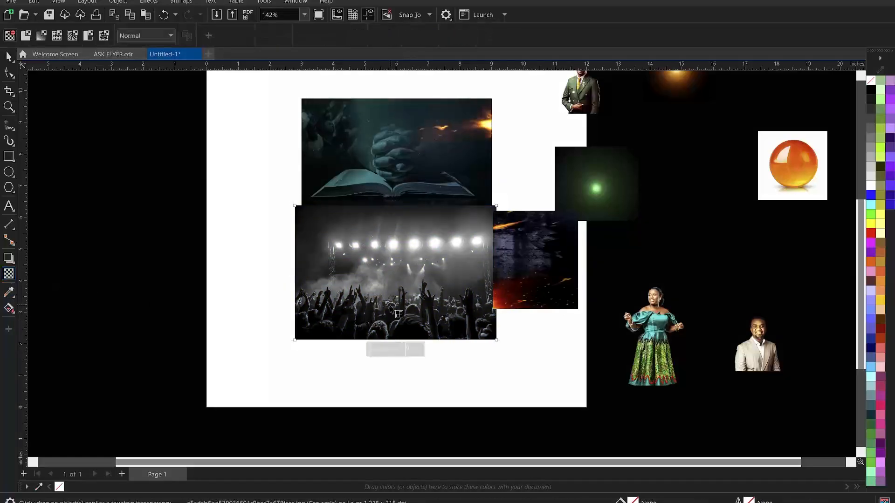
Add a vertical linear transparency to the crowd photo so its top fades, leaving raised hands
drag(382, 275, 383, 238)
click(381, 279)
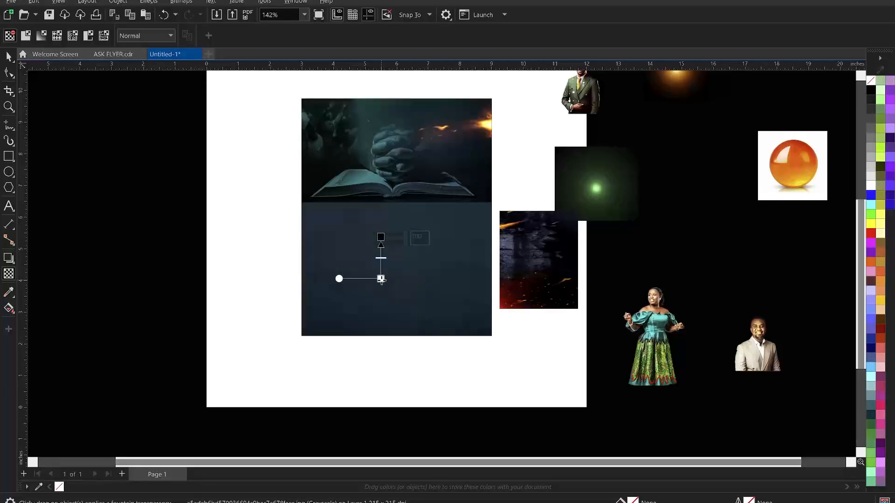
drag(381, 278, 381, 297)
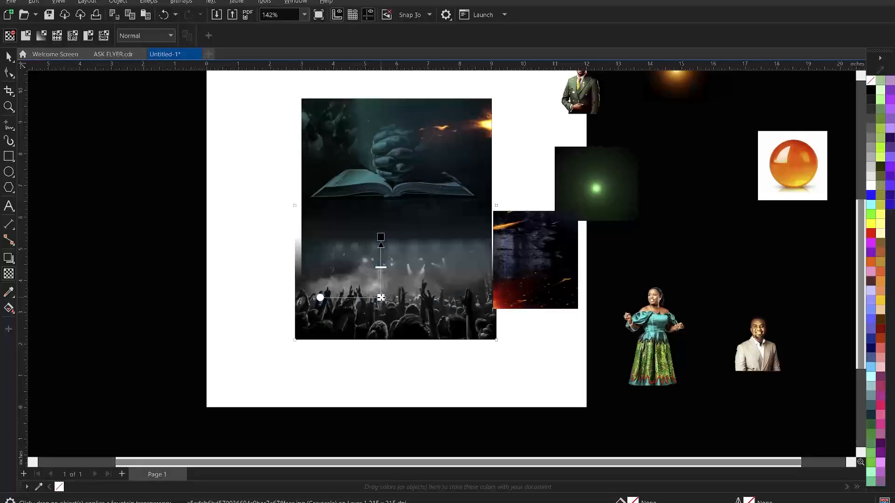
click(381, 237)
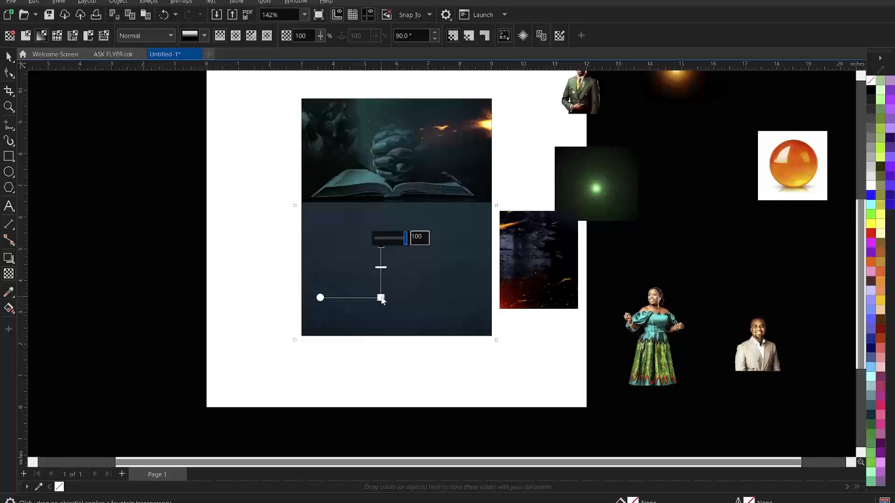
click(382, 299)
drag(380, 236, 380, 265)
drag(382, 304, 382, 311)
click(382, 311)
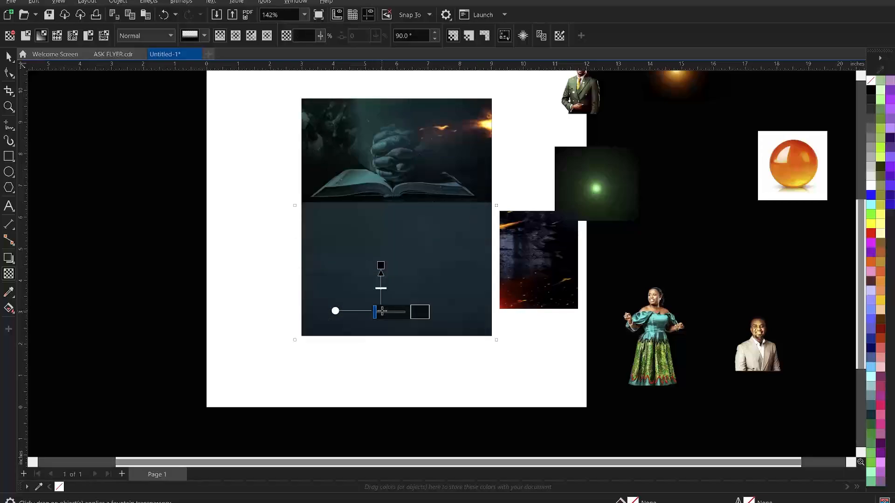
click(381, 266)
drag(381, 311, 386, 327)
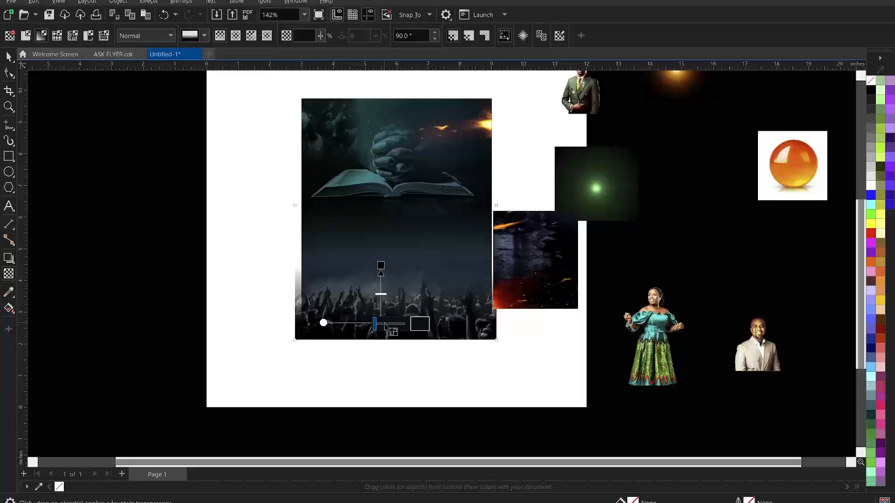
drag(381, 269, 381, 275)
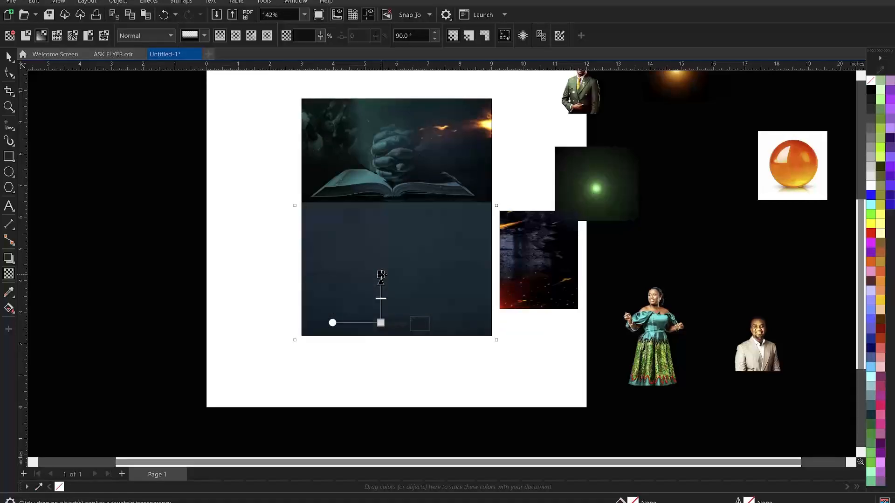
key(space)
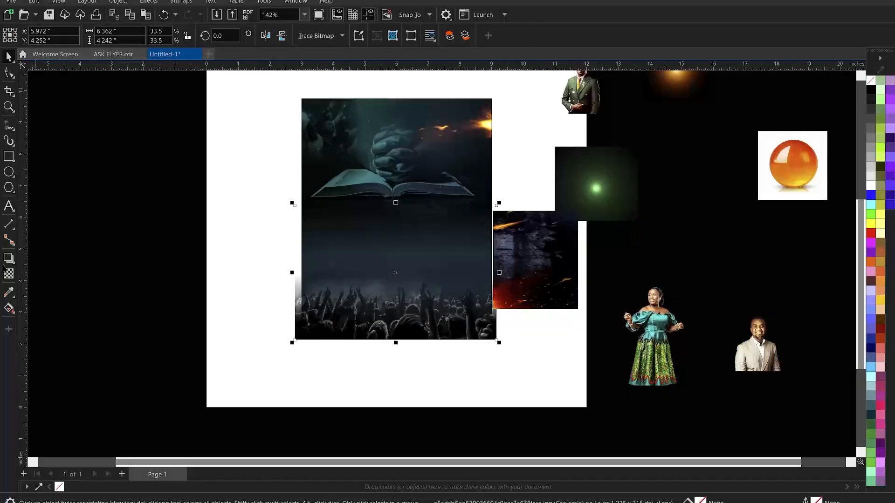
key(space)
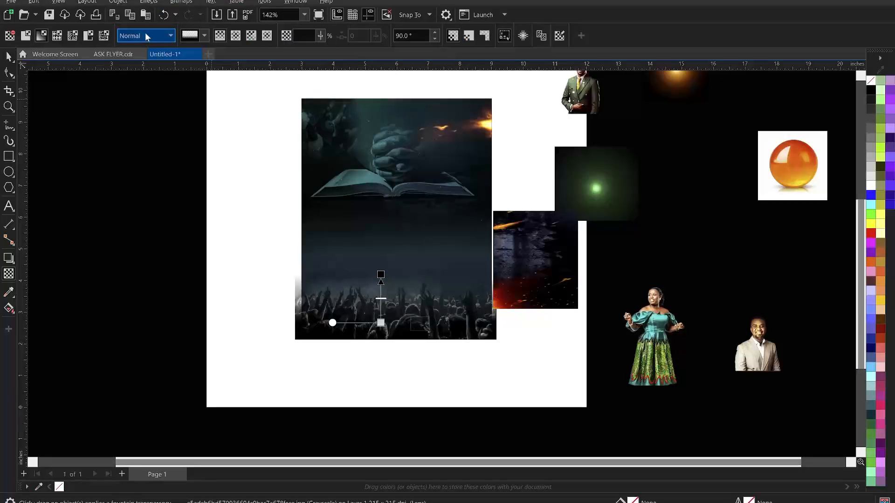
Set the crowd photo's transparency merge mode to Soft Light after trying Overlay
click(142, 37)
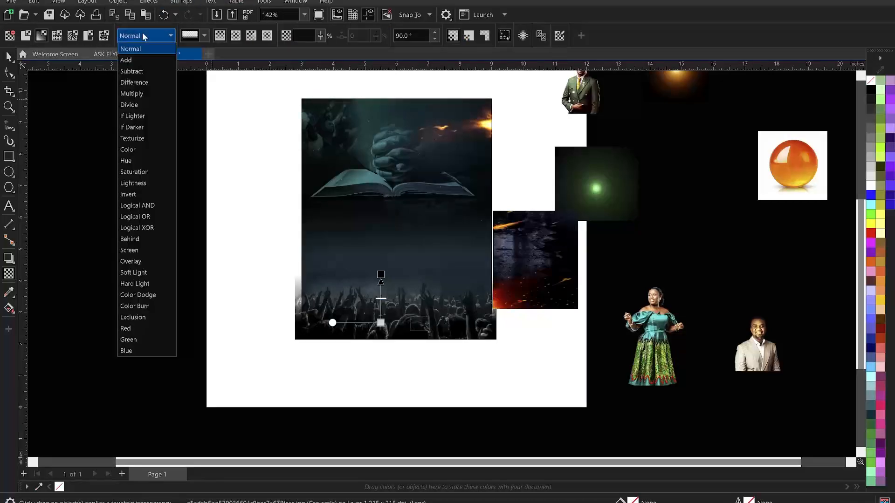
click(141, 261)
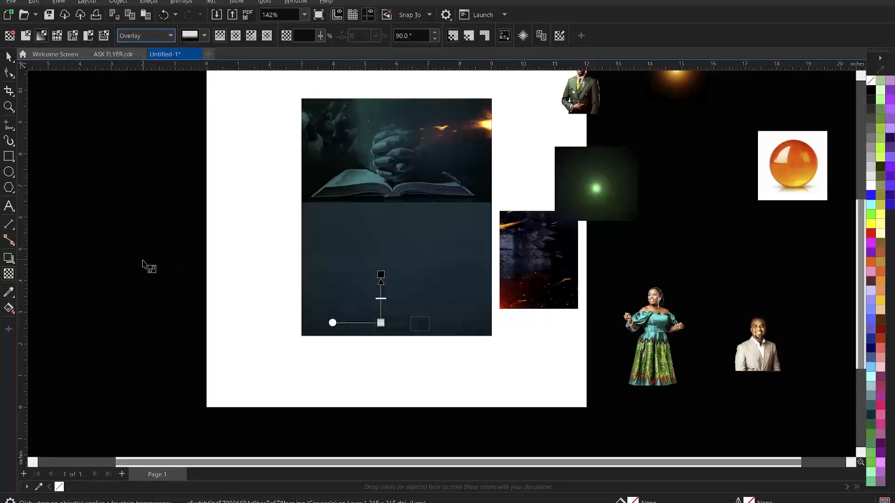
click(135, 33)
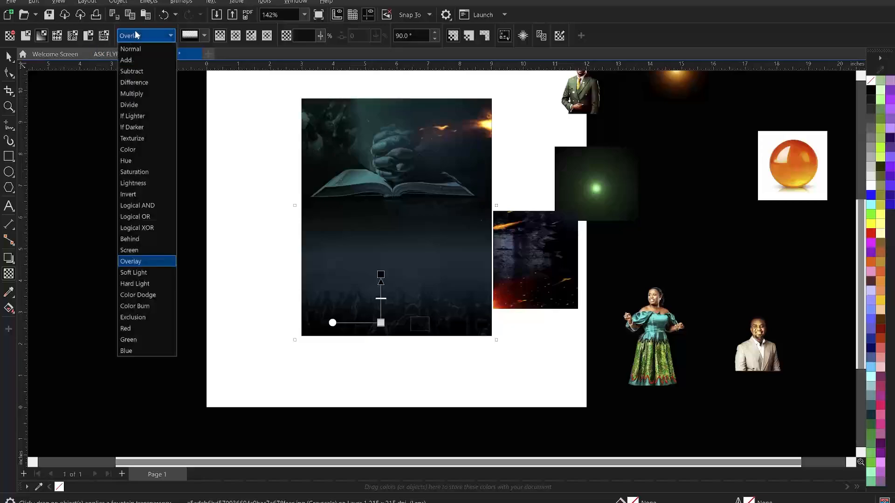
click(142, 274)
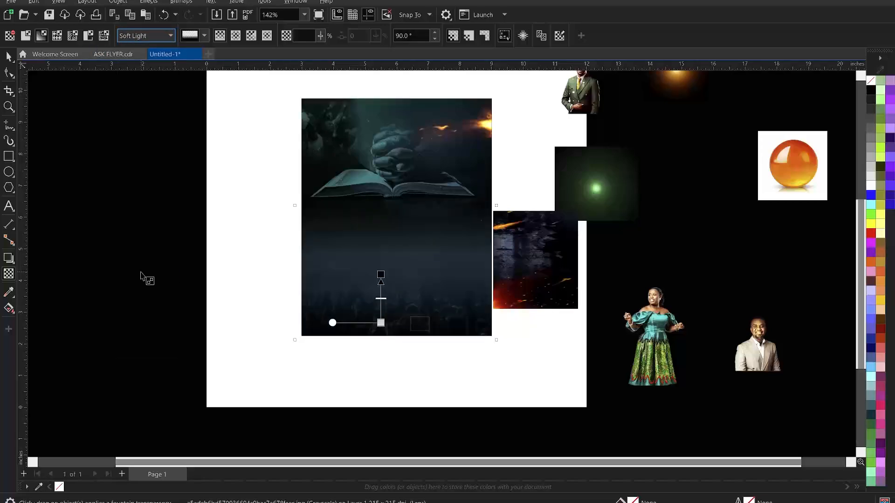
click(8, 56)
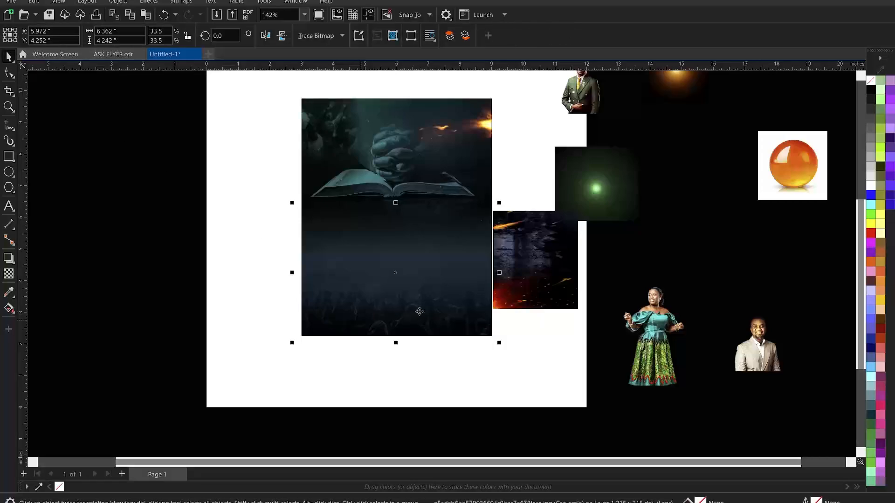
Centre the scratched fire image on the page and enlarge it to 99.3% to cover the flyer
shift+click(396, 153)
drag(396, 153, 392, 157)
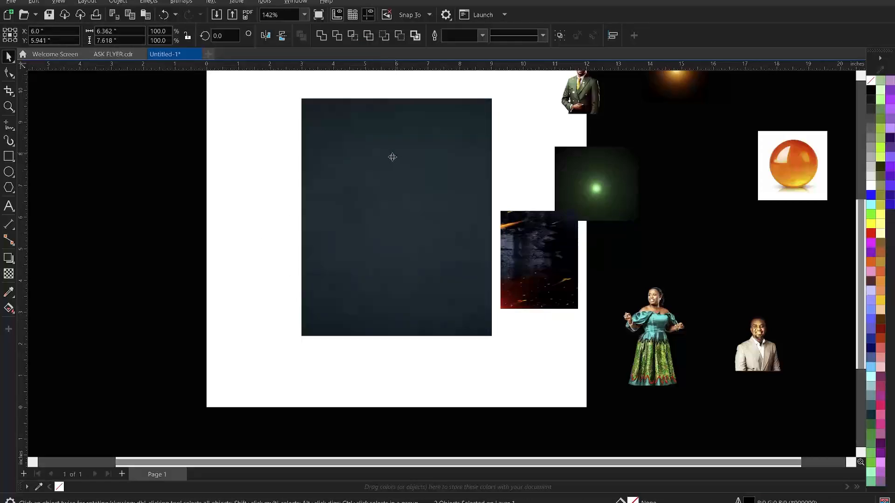
key(Delete)
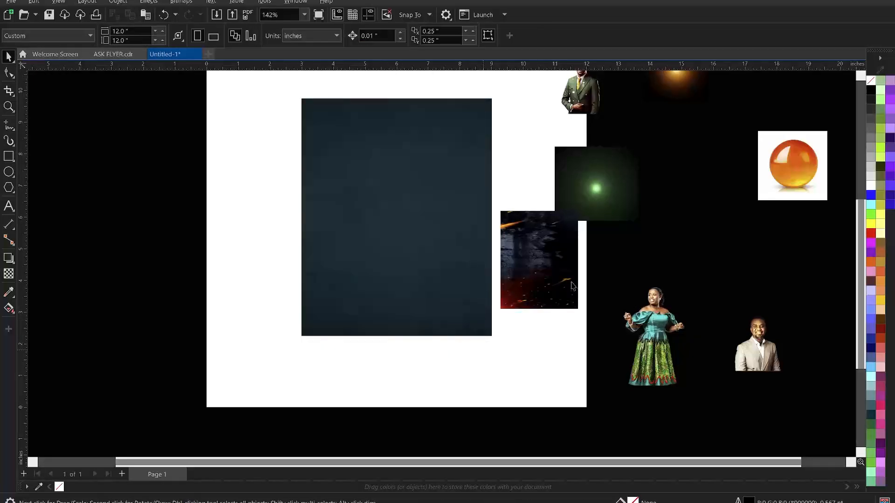
key(ctrl+z)
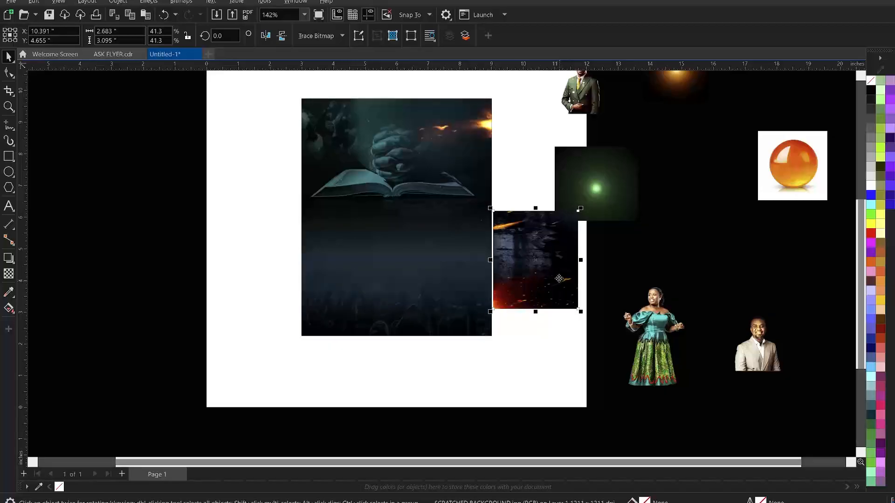
drag(559, 279, 560, 277)
key(p)
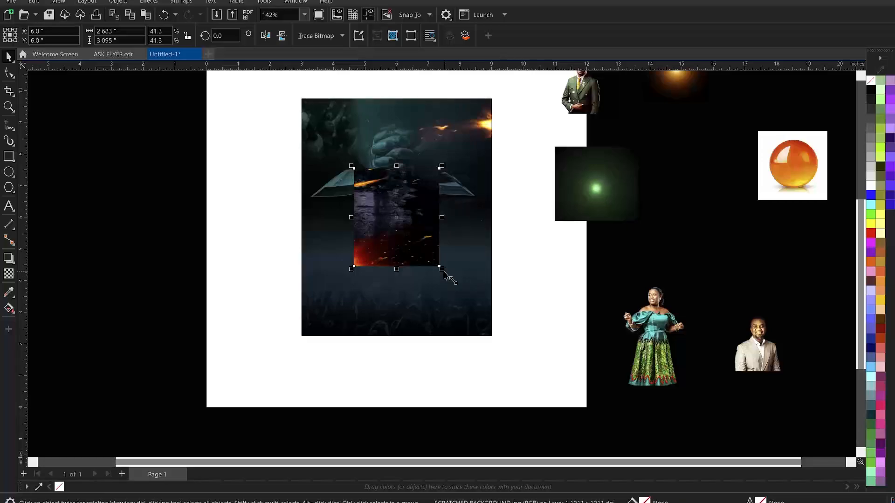
drag(444, 274, 508, 342)
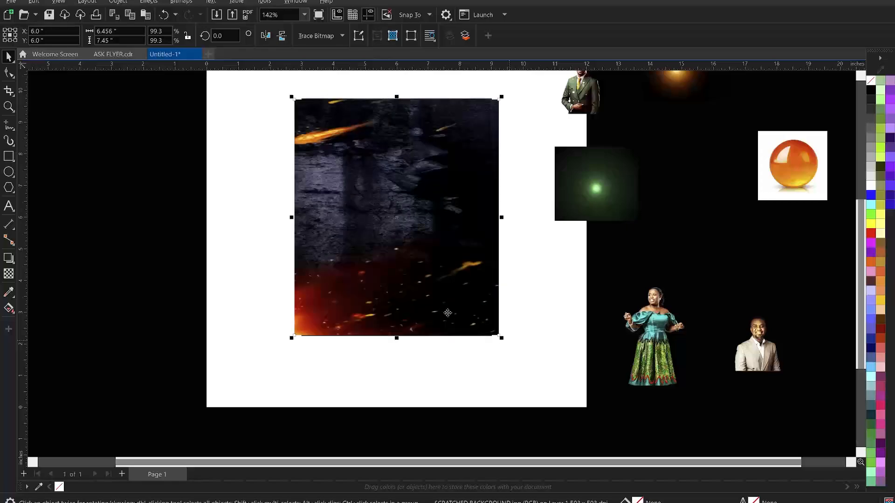
Apply a diagonal linear transparency to the fire image, adjusting its start point and angle
click(9, 274)
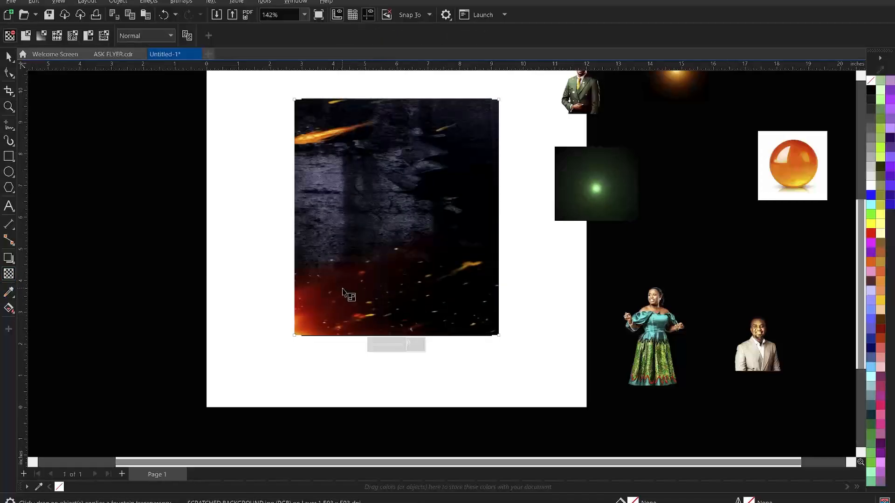
drag(343, 288, 388, 242)
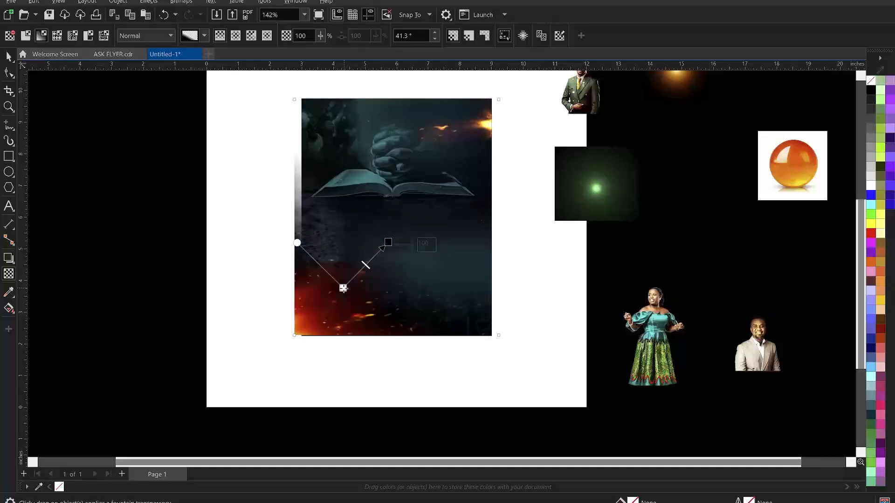
drag(343, 288, 349, 303)
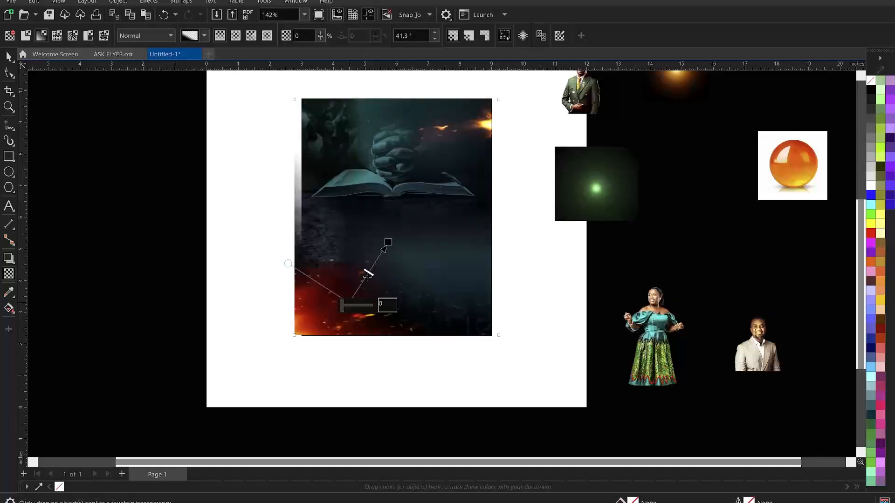
drag(390, 240, 390, 255)
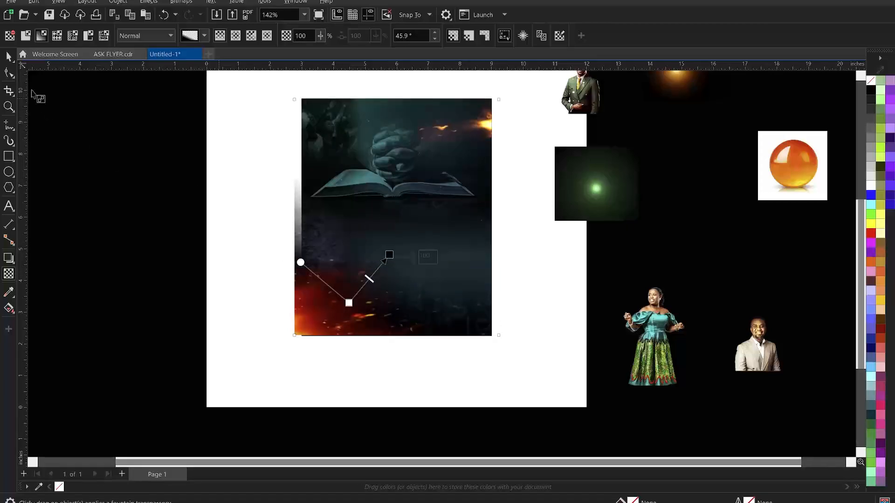
click(8, 56)
Reselect the fire image and fine-tune its transparency start node
click(176, 224)
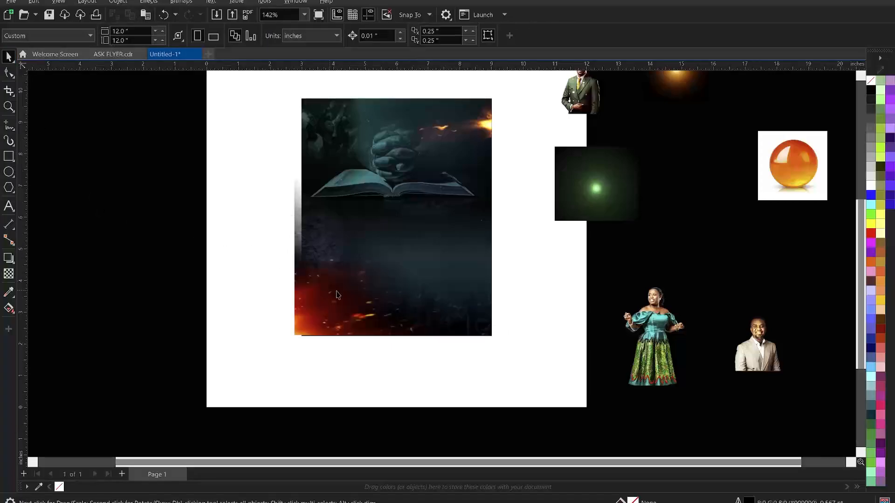
click(362, 171)
drag(343, 284, 343, 290)
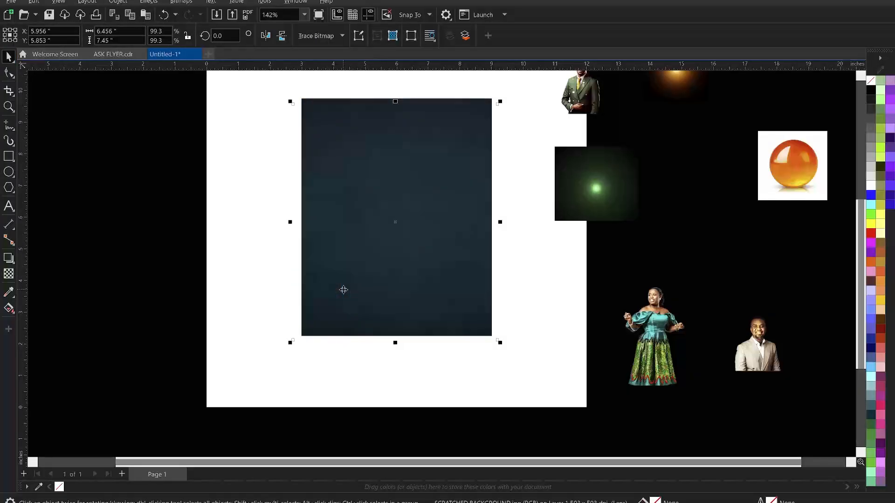
key(space)
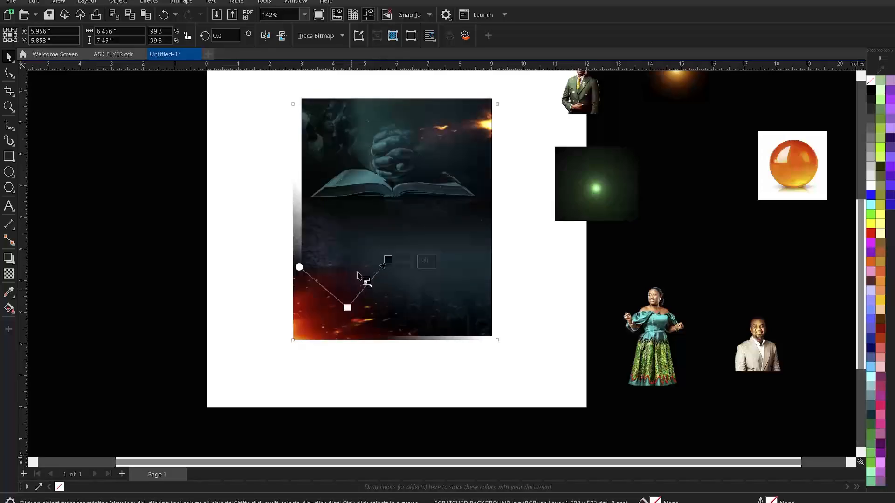
Try Soft Light and Overlay on the fire image's transparency, then settle on the Add merge mode
click(141, 36)
click(141, 35)
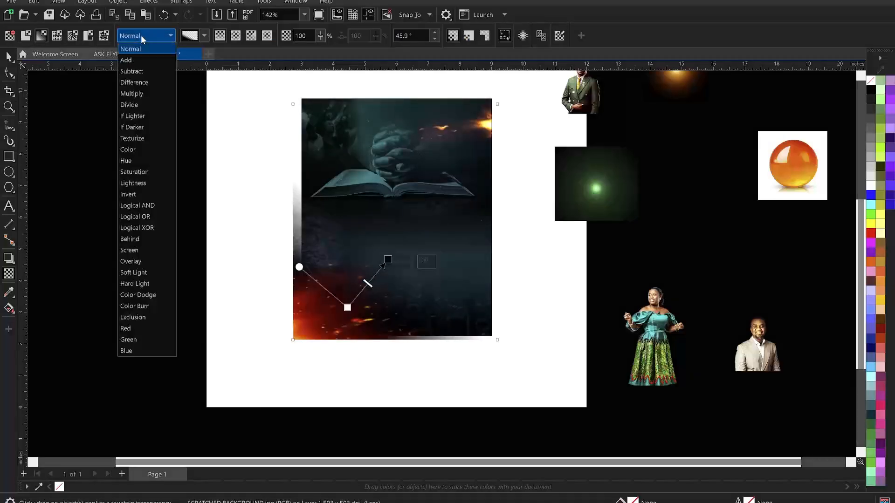
click(144, 272)
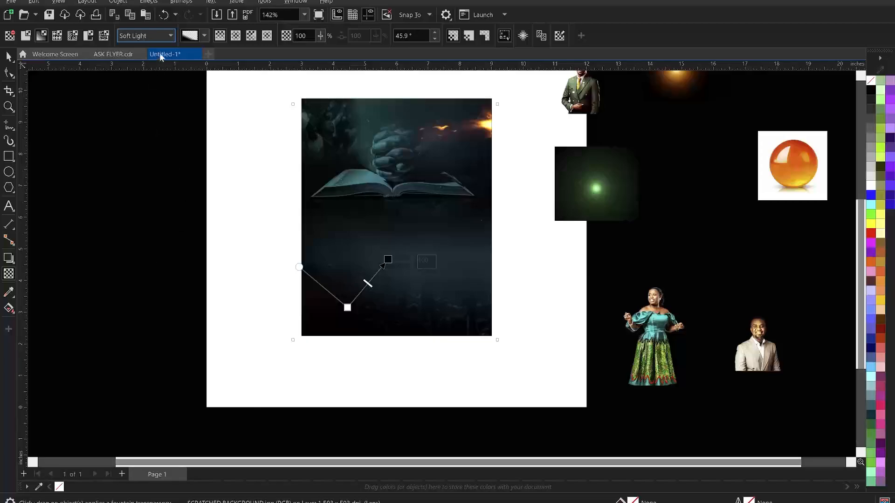
click(159, 36)
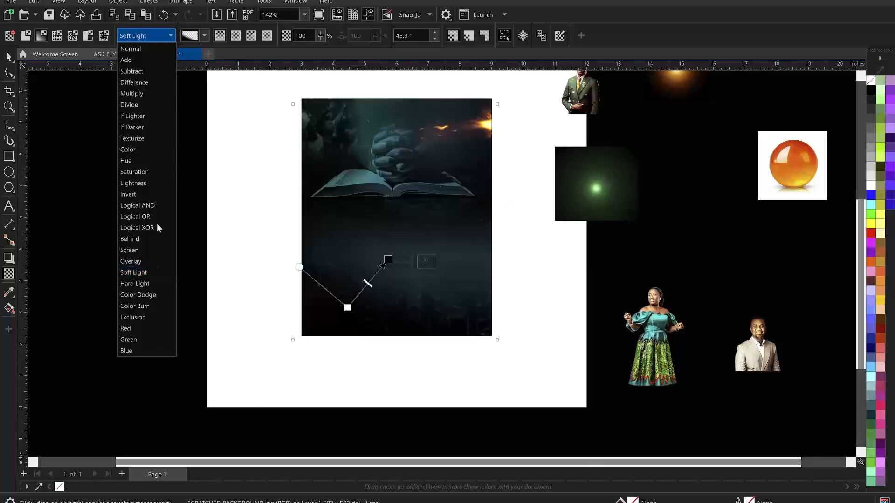
click(141, 265)
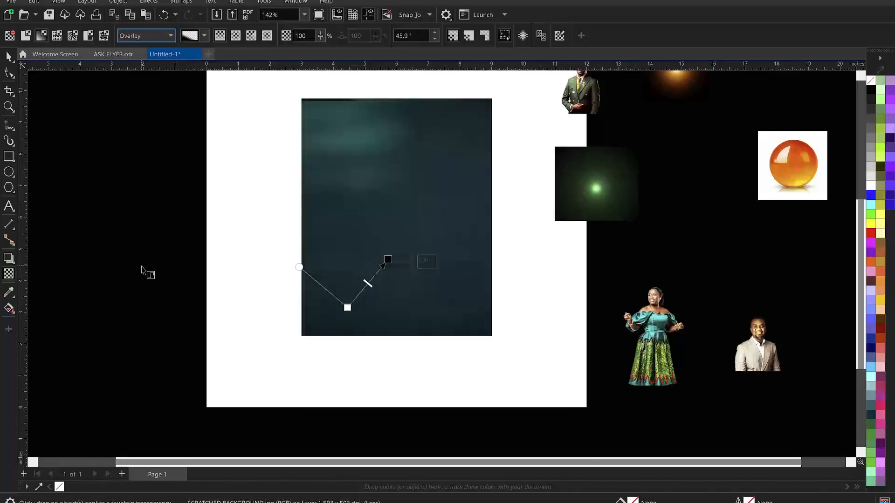
click(154, 37)
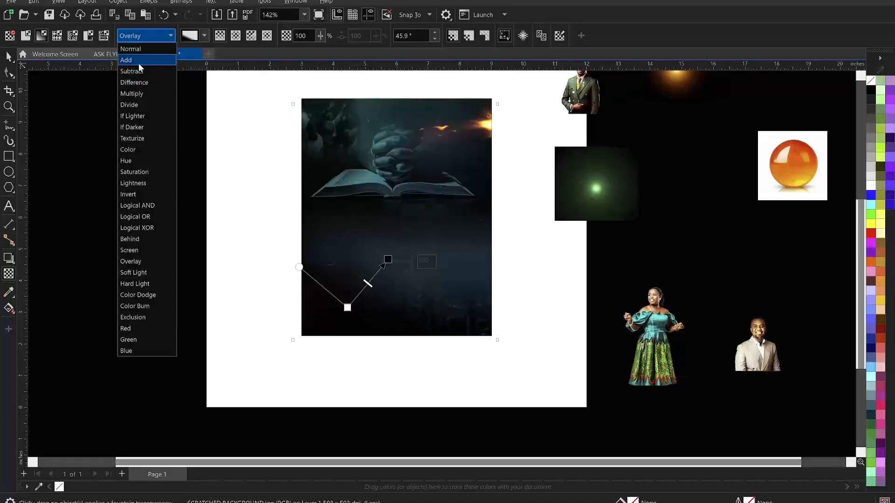
key(Return)
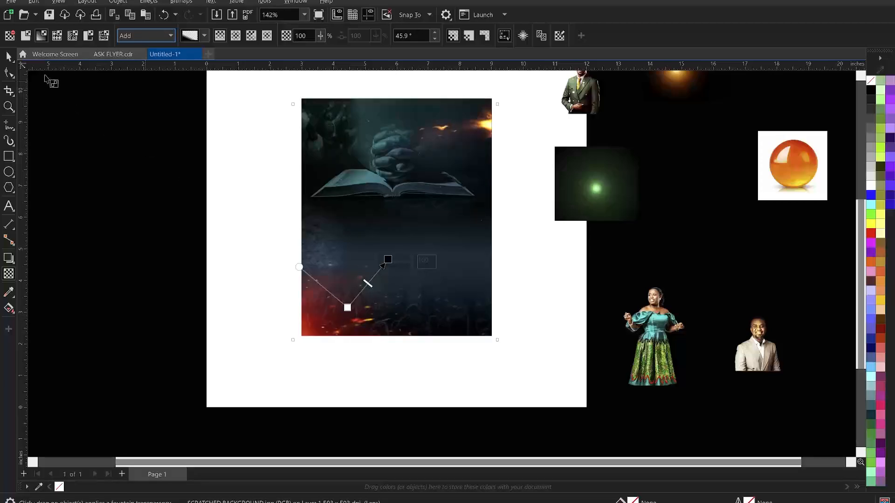
click(10, 55)
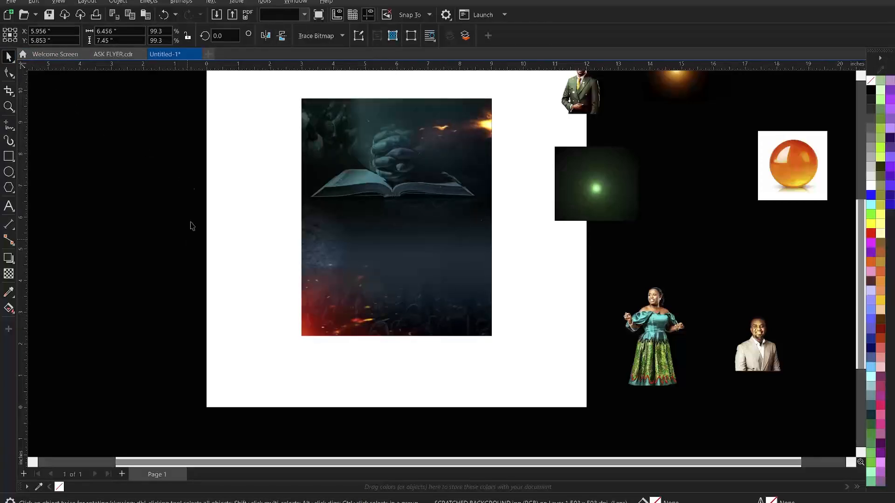
Enlarge the fire image to 115.8% and shift it over the flyer's bottom
drag(501, 102, 530, 83)
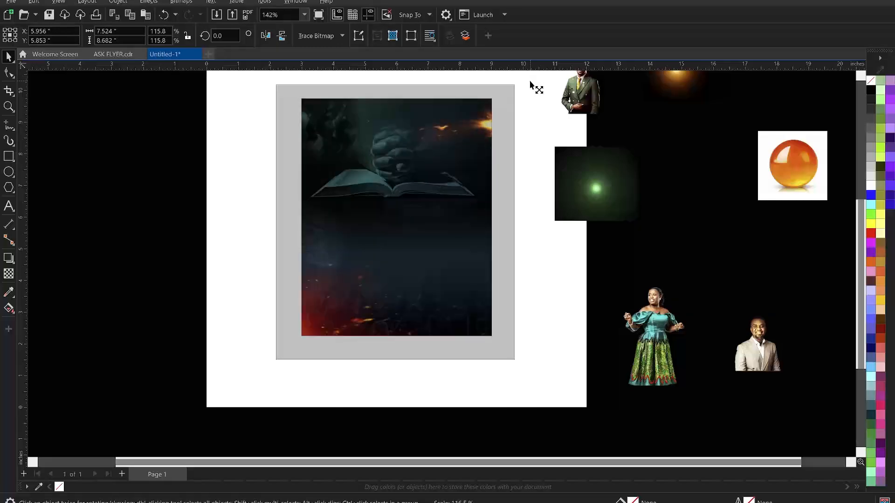
double_click(364, 289)
drag(364, 289, 369, 283)
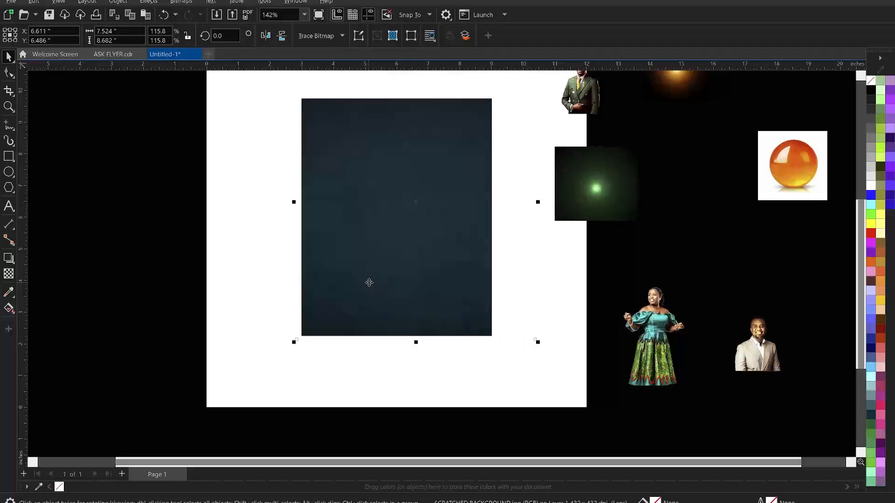
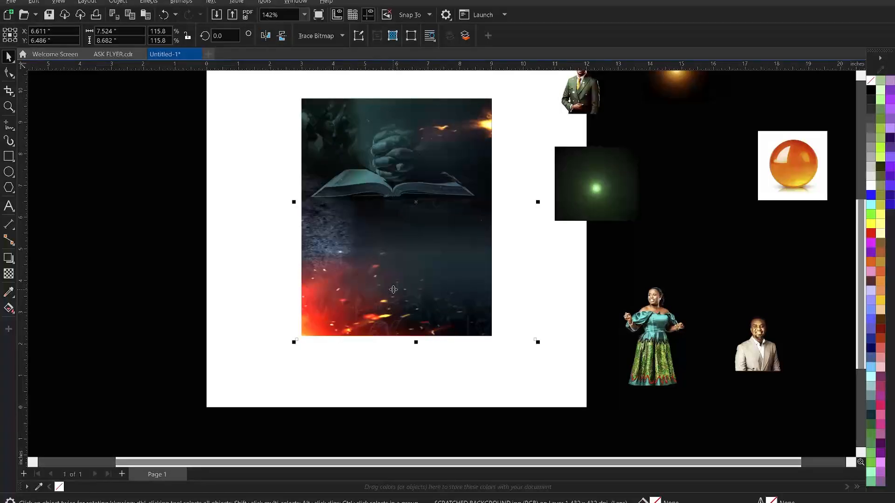
Mirror the duplicated fire background horizontally and nudge it slightly left and down
click(264, 35)
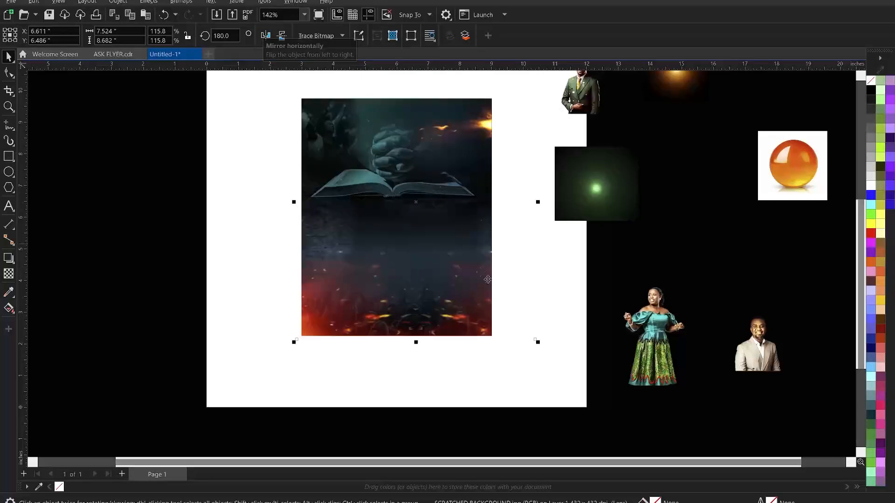
click(610, 300)
mouse_move(476, 304)
mouse_down()
mouse_move(461, 304)
mouse_move(475, 305)
mouse_up()
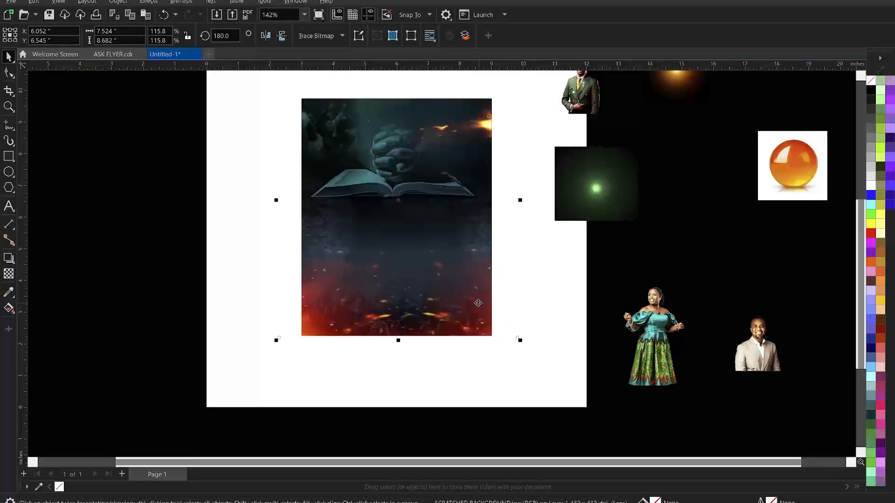
drag(473, 304, 469, 305)
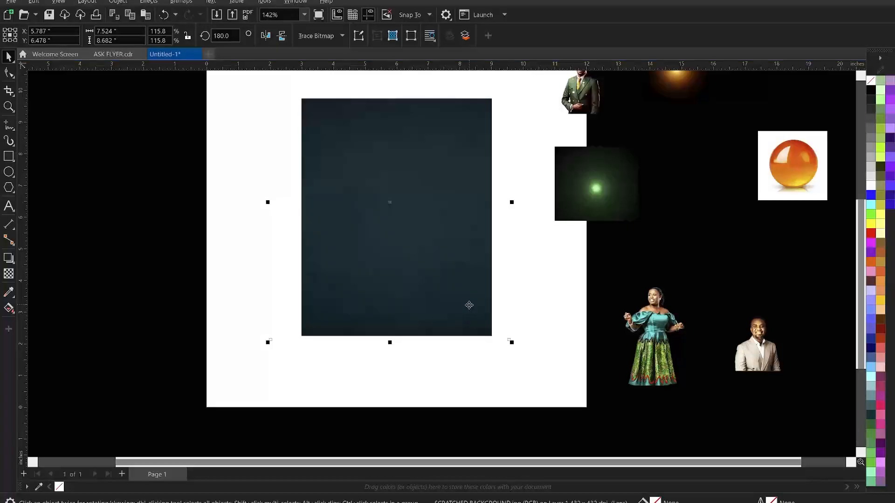
Select both the original and mirrored background copies together
click(355, 423)
click(325, 298)
click(464, 314)
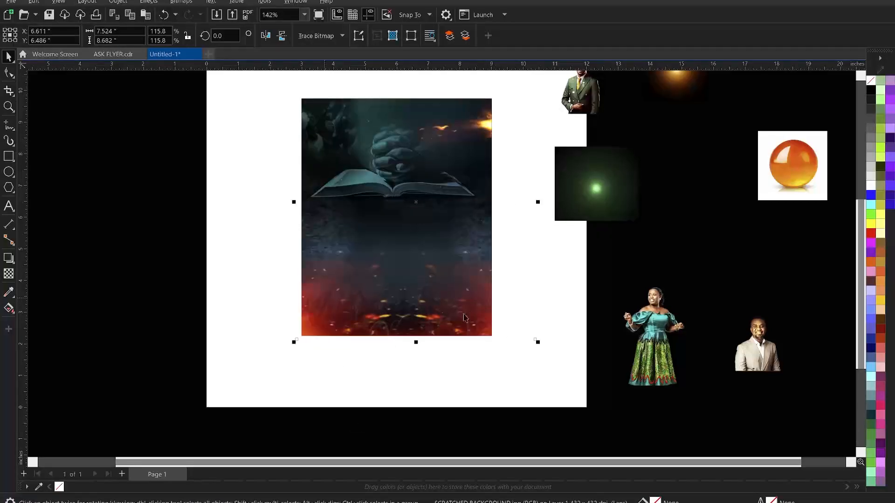
shift+click(476, 306)
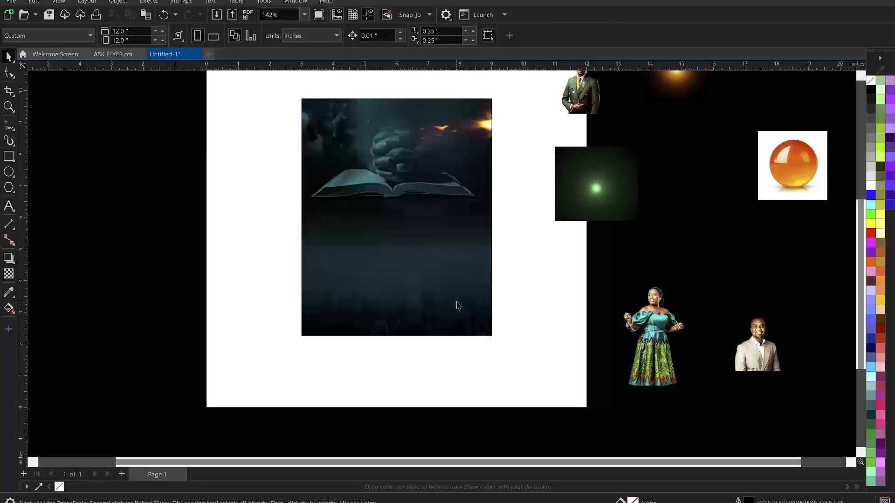
PowerClip both background copies inside the flyer's rectangle frame
click(400, 309)
right_click(398, 310)
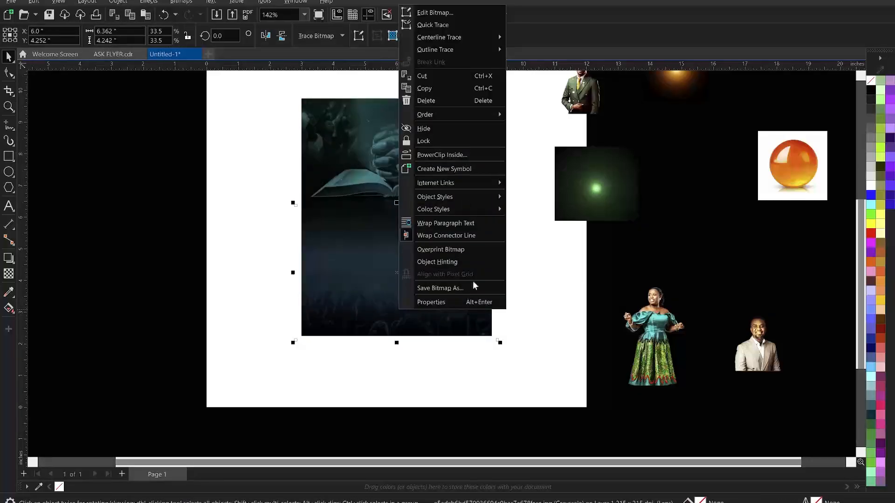
click(454, 156)
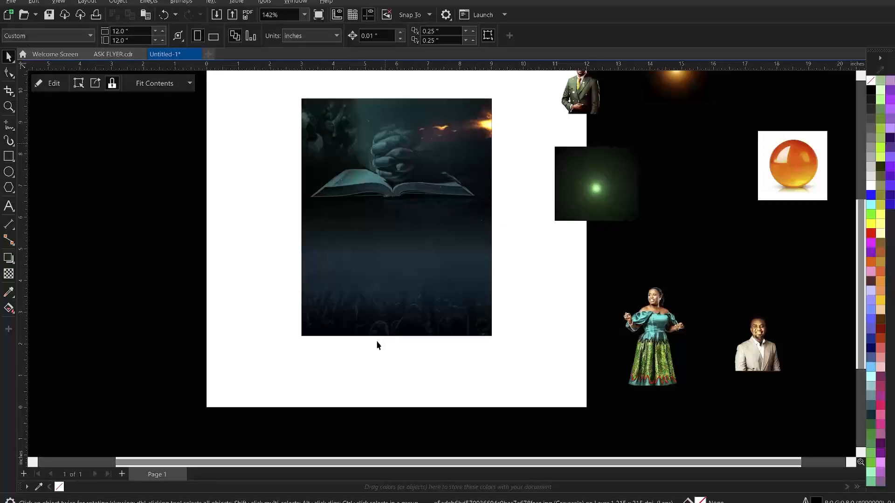
Adjust the clipped background images inside the frame, finish, and zoom in on the backdrop
click(398, 314)
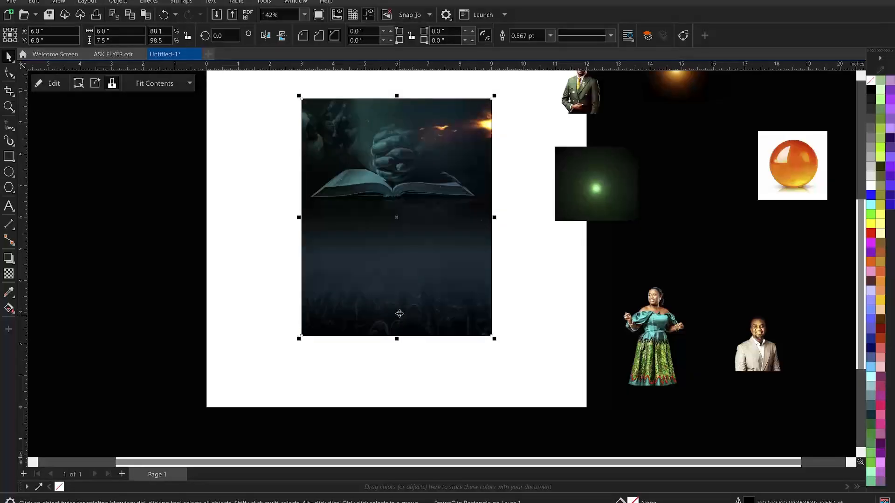
double_click(397, 318)
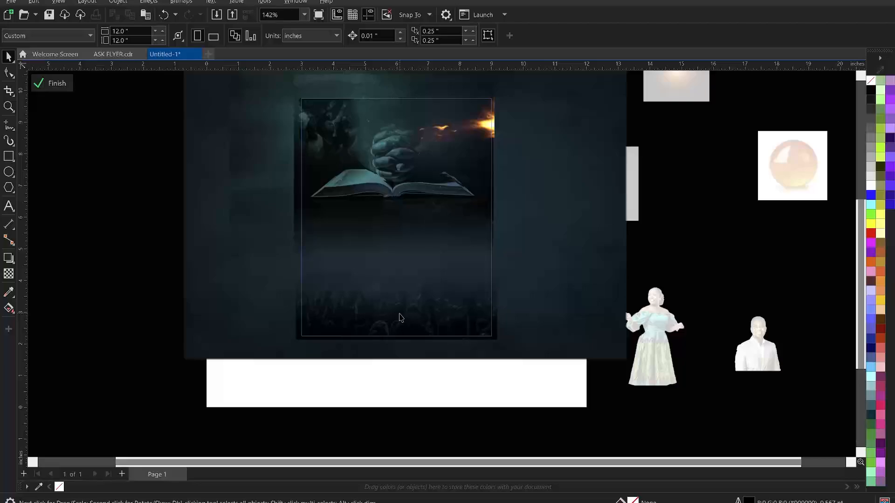
click(399, 315)
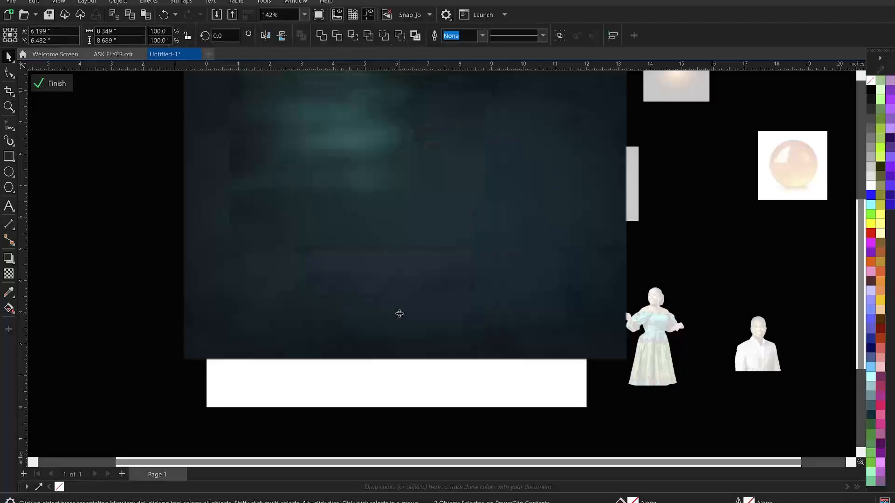
click(166, 283)
click(163, 280)
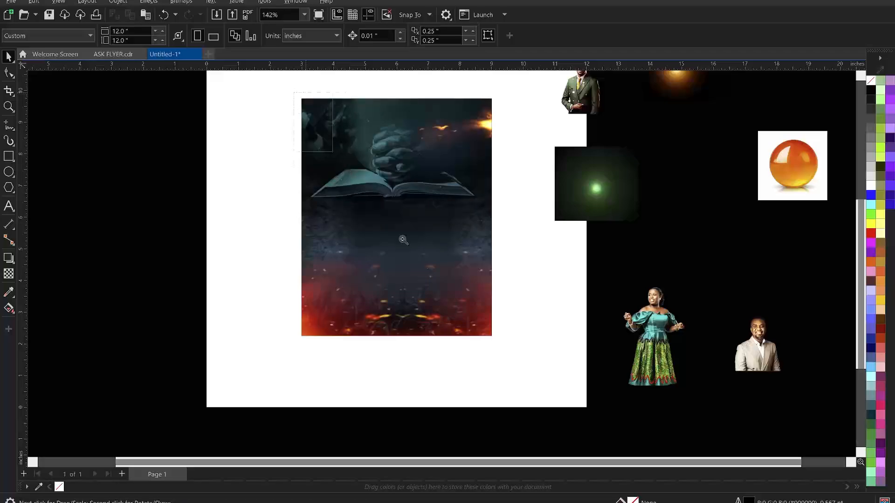
key(z)
drag(294, 93, 496, 343)
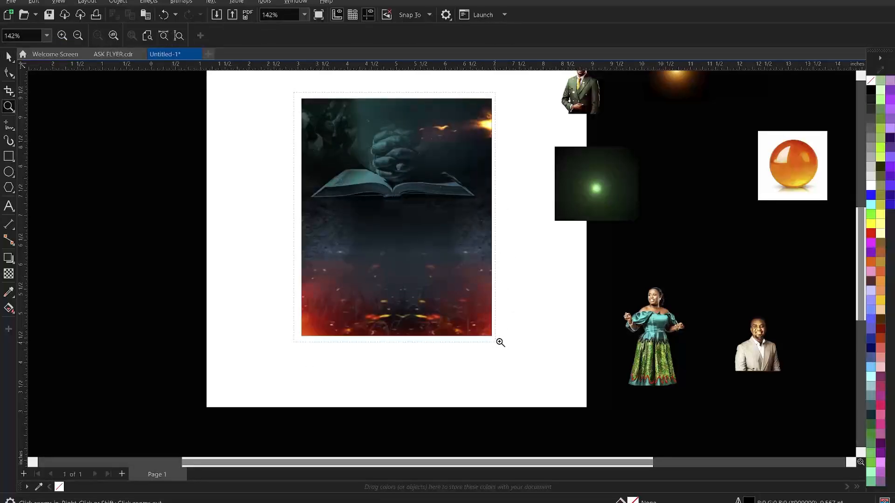
Move the green-suited man's, woman's and beige-suited man's photos just below the fiery background
key(space)
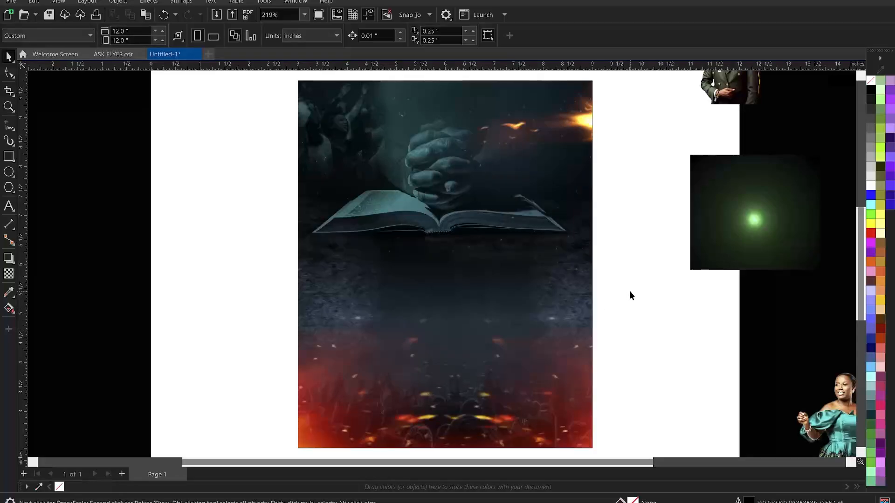
scroll(368, 217, down, 2)
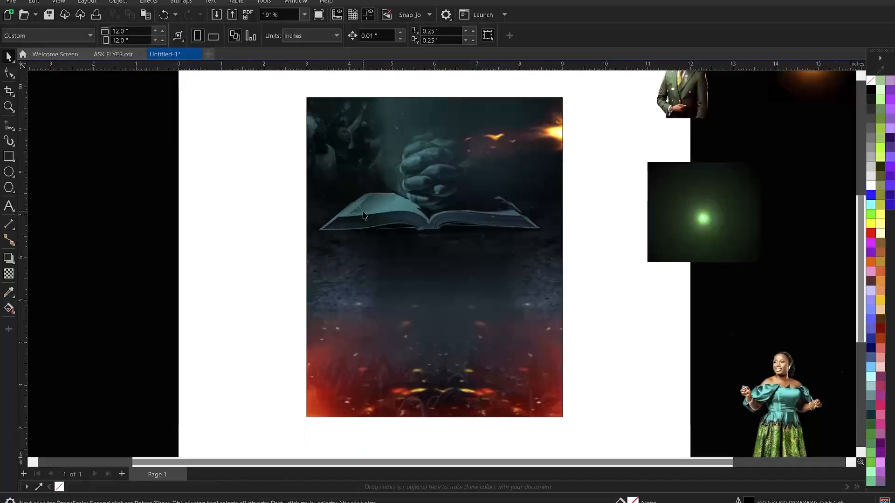
scroll(354, 199, down, 2)
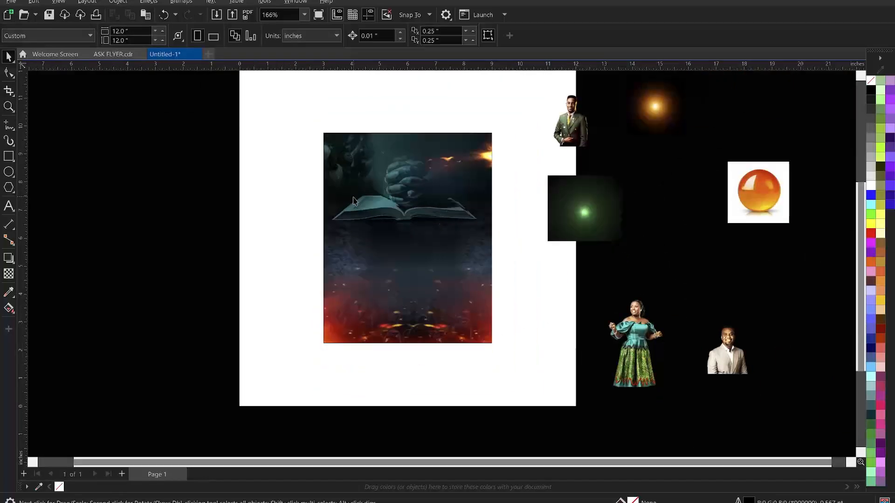
drag(580, 123, 392, 379)
click(639, 361)
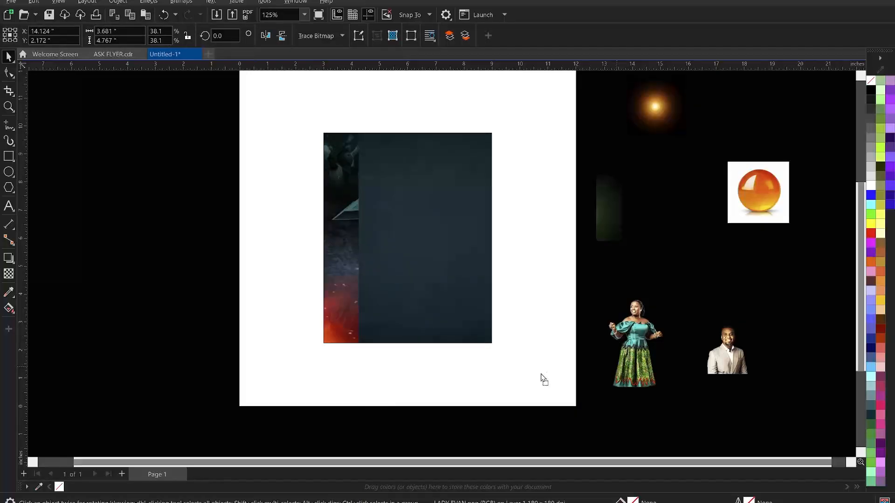
drag(477, 399, 467, 393)
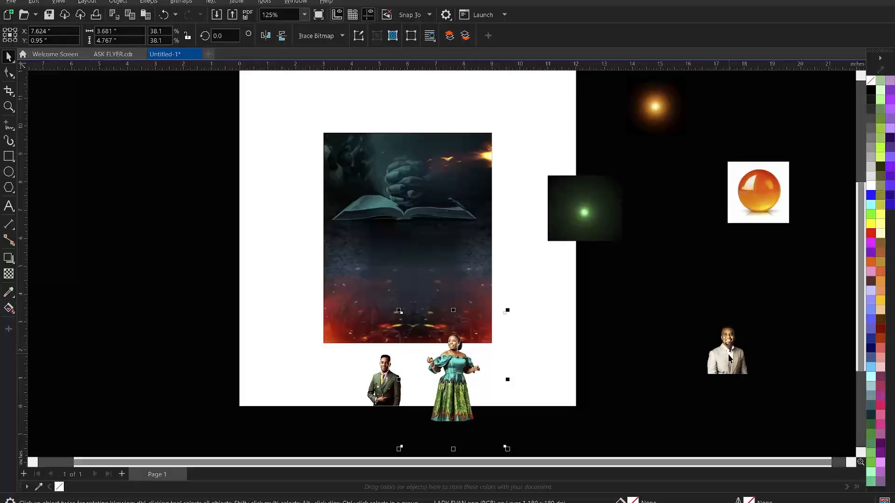
drag(729, 355, 352, 382)
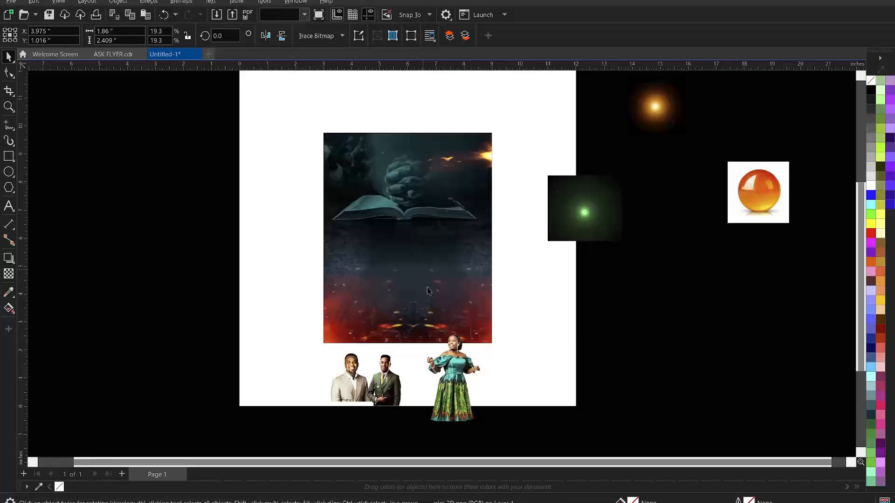
key(Escape)
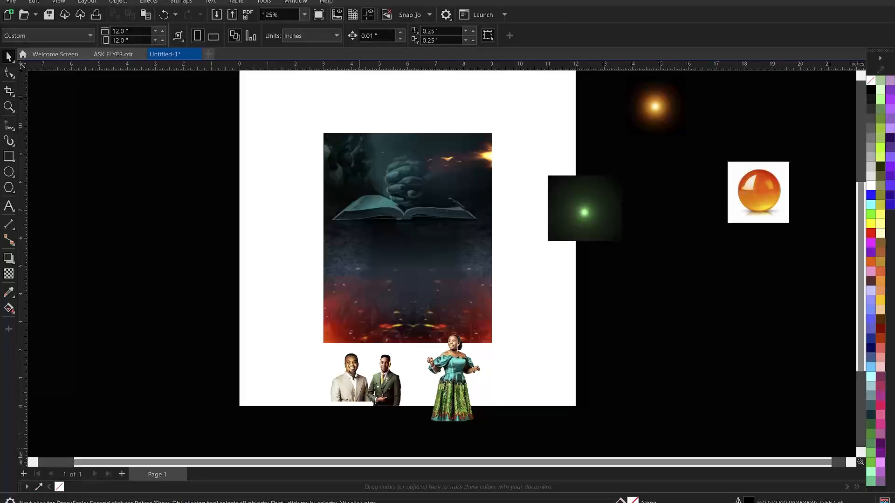
Open The Wesleyan Church.txt from the HIGHLY FAVOURED FLYER folder, then return to CorelDRAW
click(189, 451)
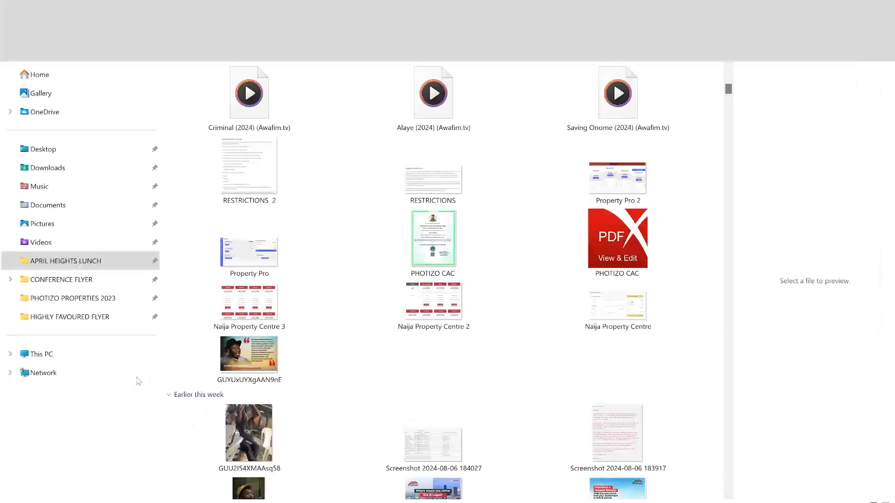
click(74, 317)
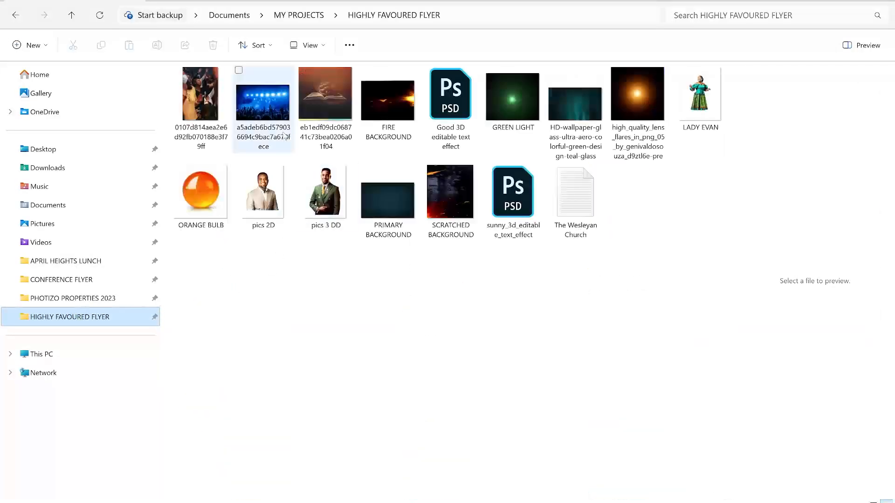
click(581, 204)
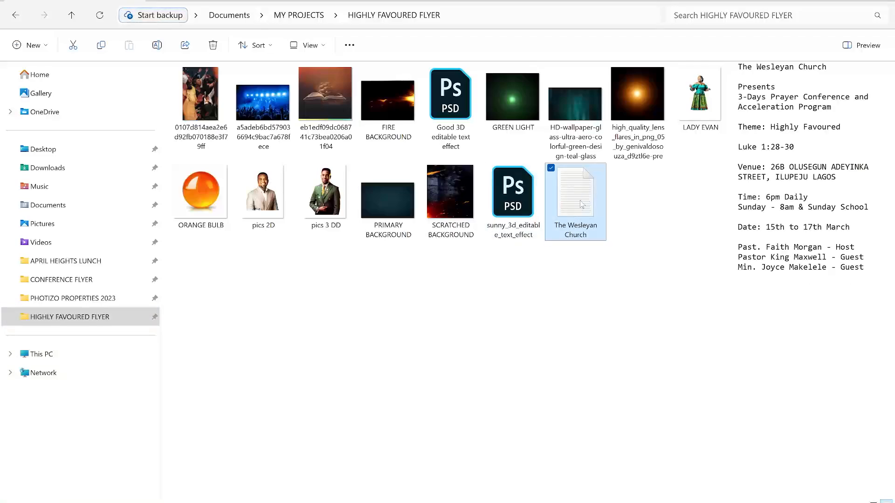
double_click(581, 204)
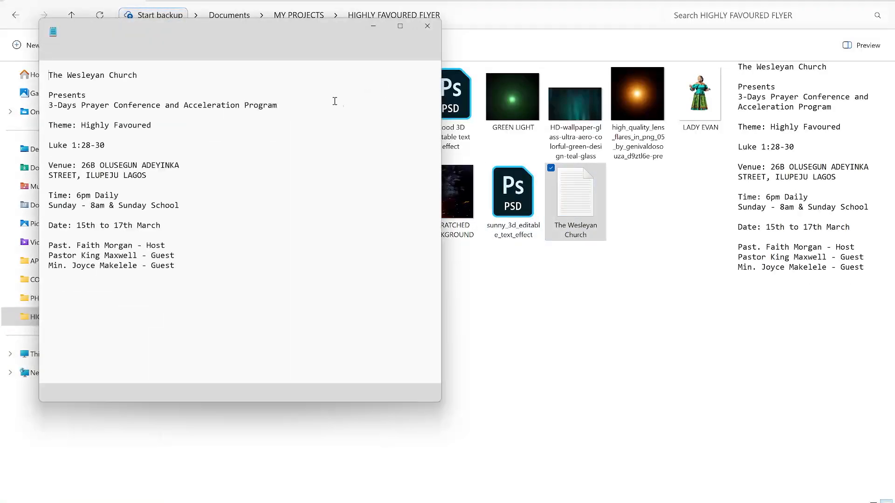
click(826, 1)
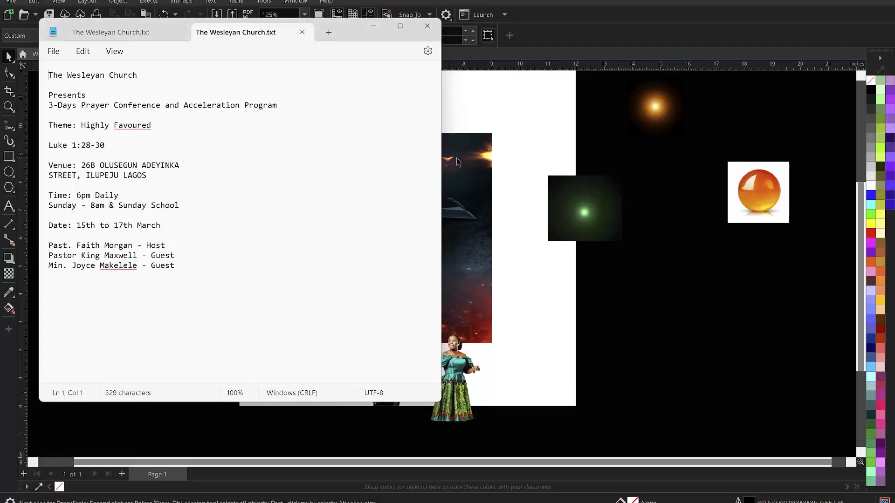
click(510, 112)
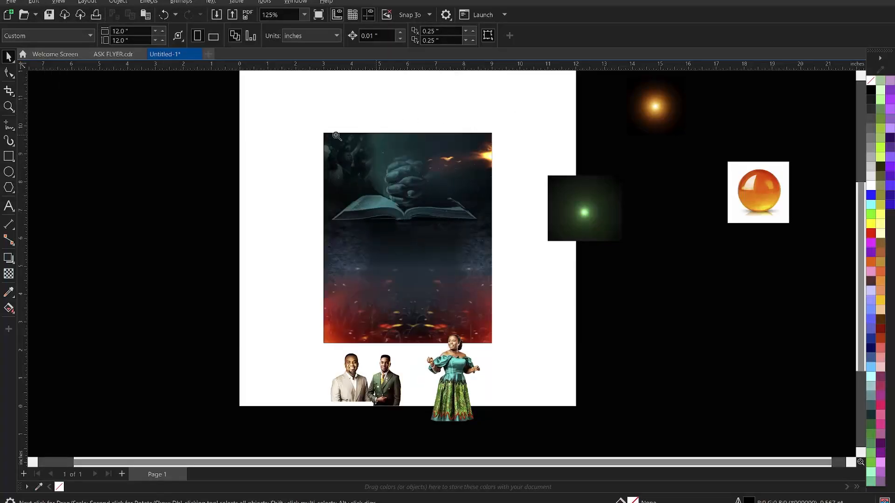
Draw a small square on the background and give it a white outline
key(z)
drag(312, 122, 499, 352)
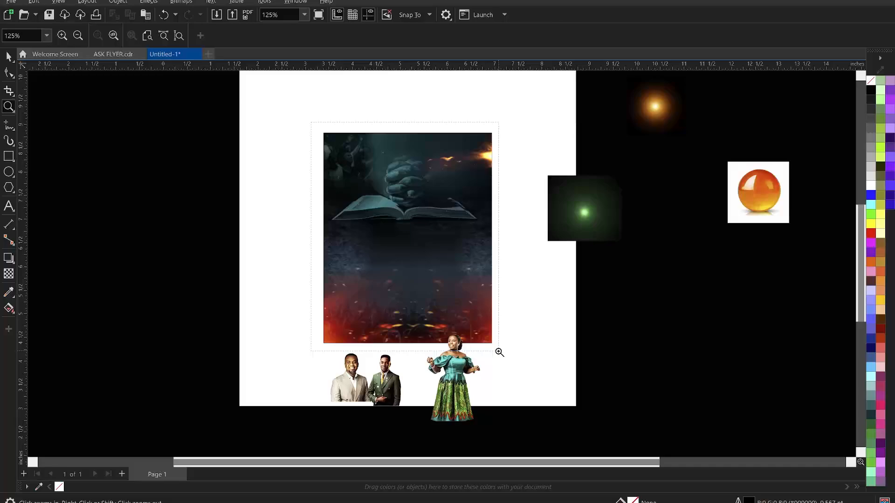
key(space)
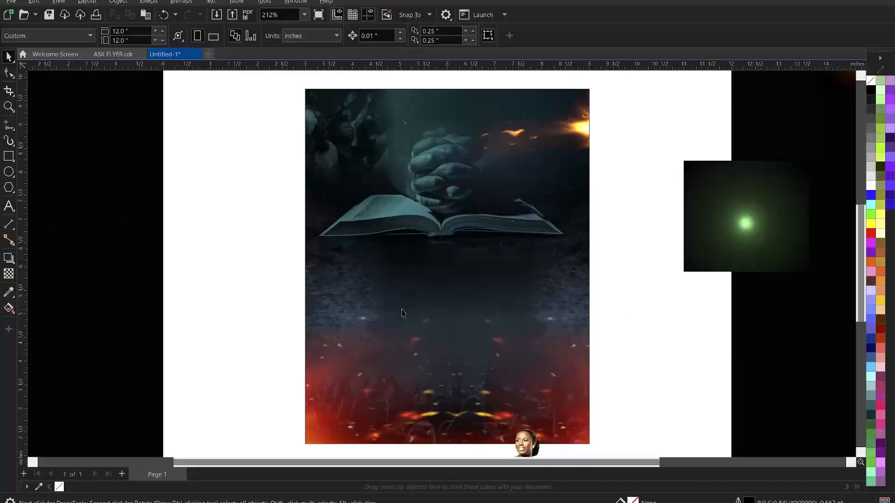
click(8, 156)
drag(393, 286, 425, 316)
key(space)
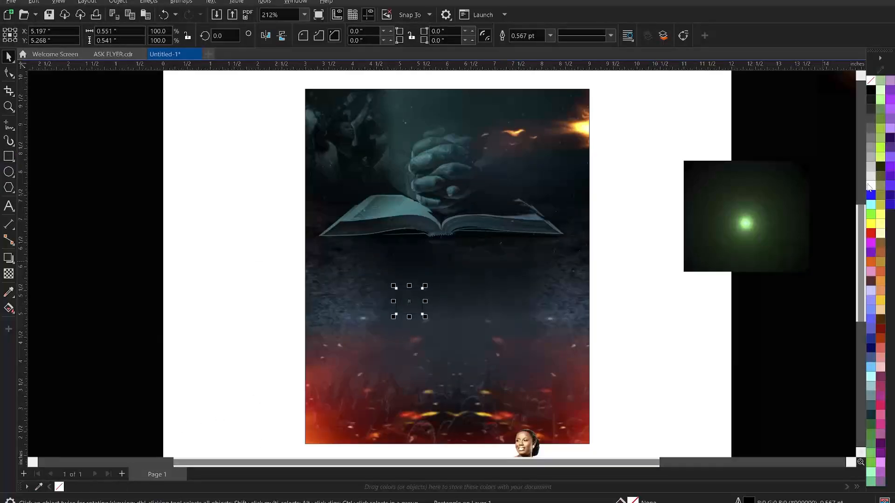
right_click(873, 188)
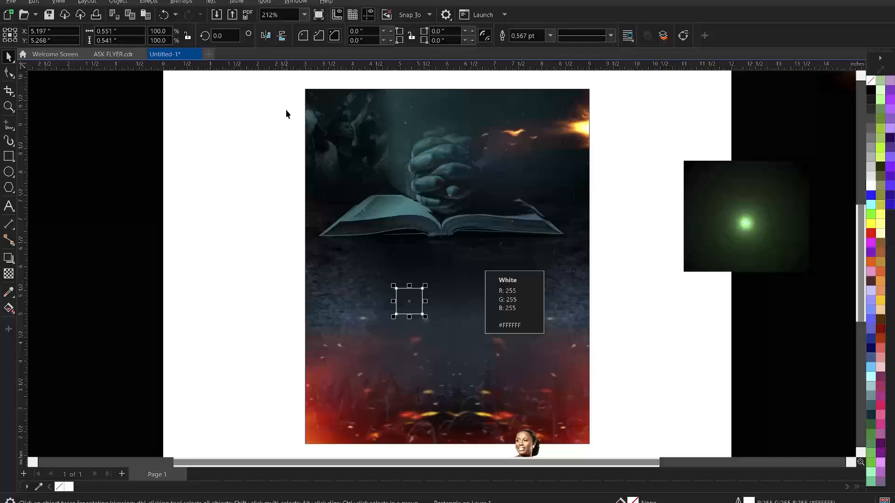
Size the square to 0.5 by 0.5 inches
click(103, 31)
text(0)
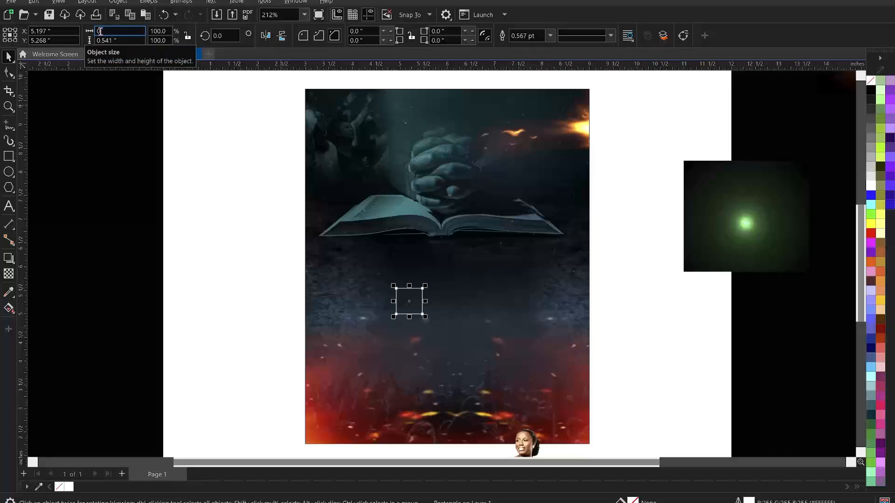
key(Tab)
text(.)
key(Return)
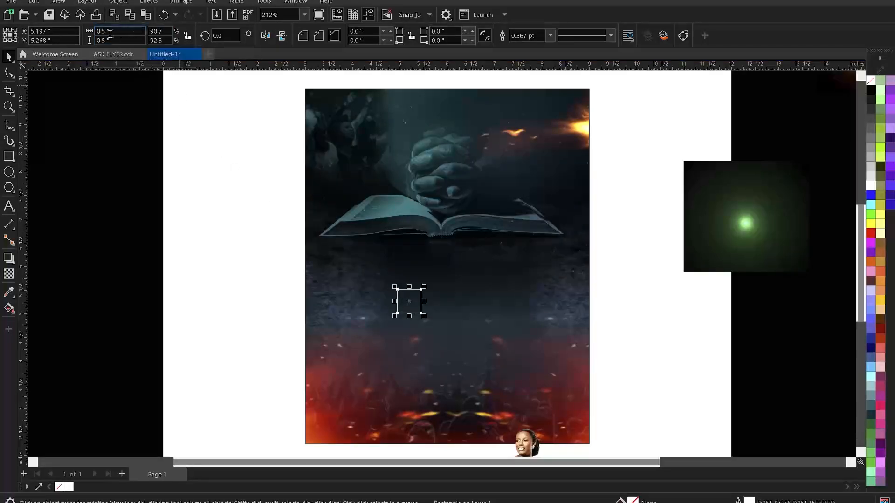
Align the square to the flyer's top-left corner and place a copy at the top-right
shift+click(457, 291)
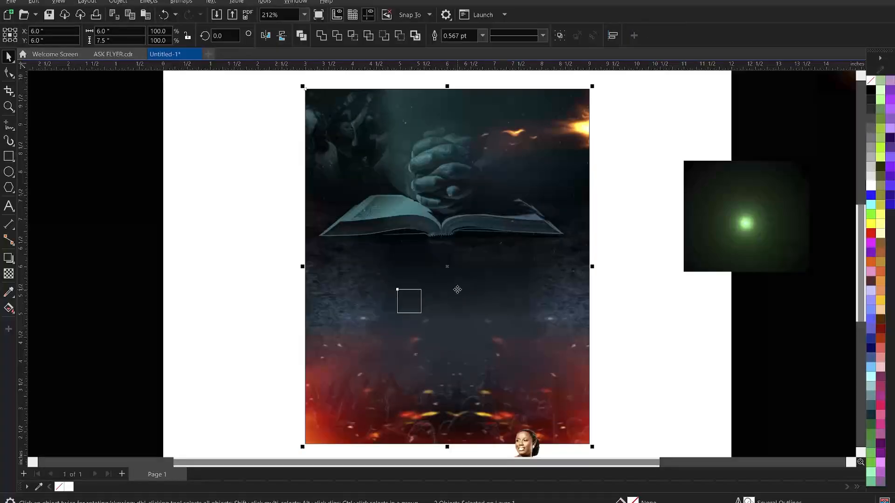
key(l)
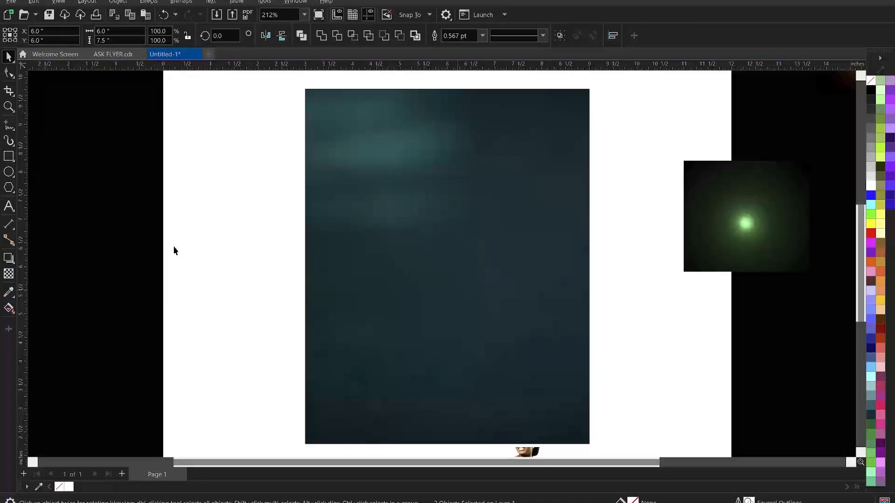
click(173, 246)
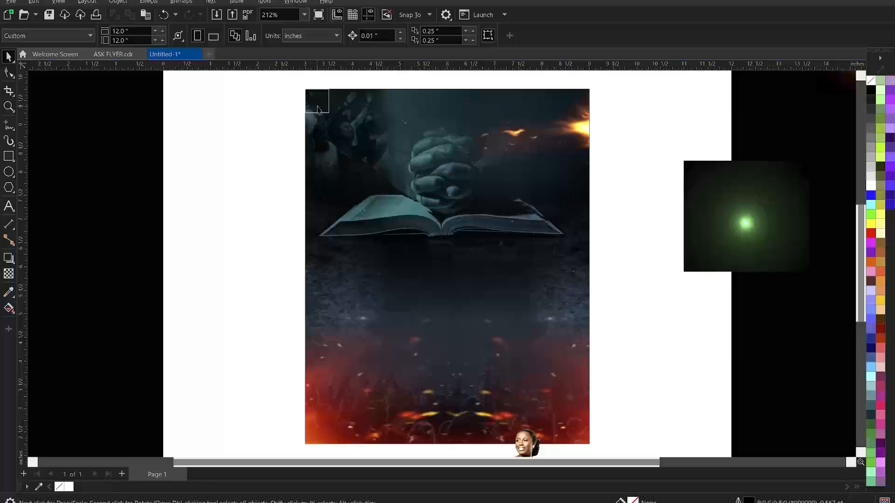
click(317, 108)
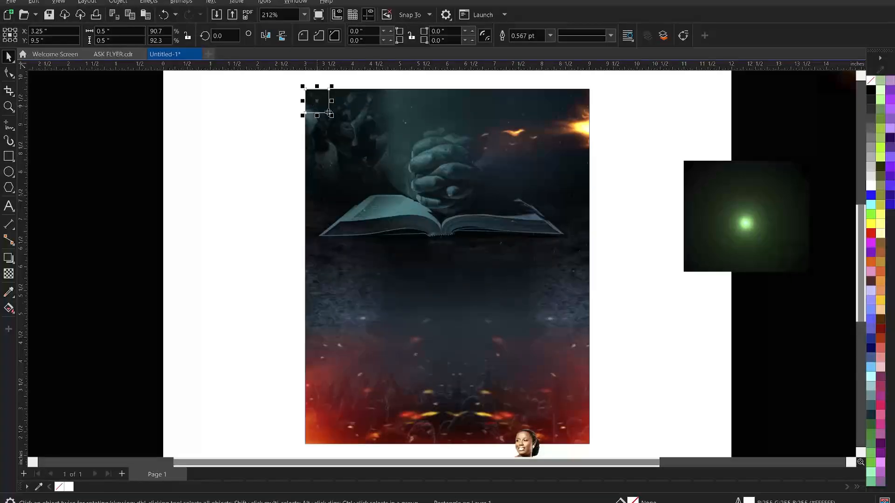
shift+click(395, 148)
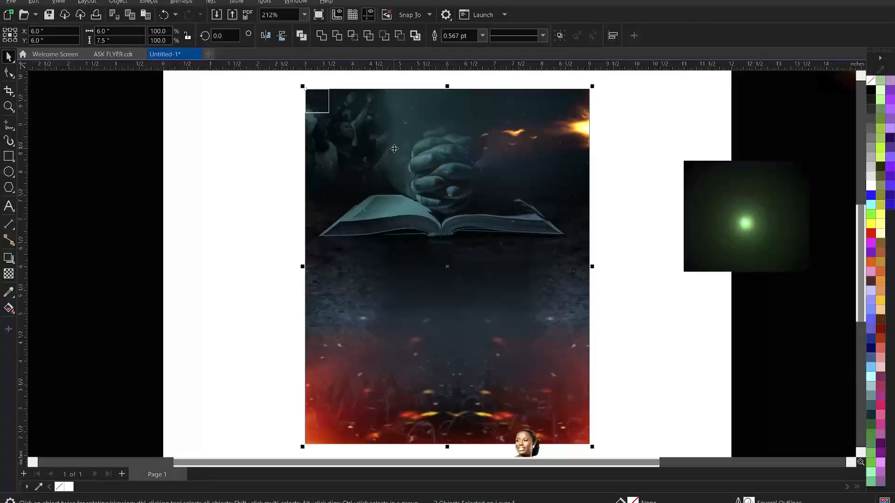
click(231, 183)
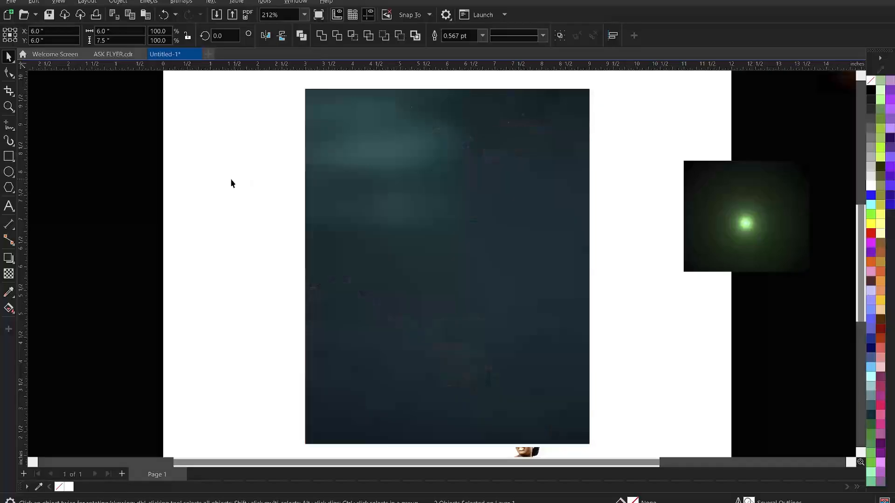
key(z)
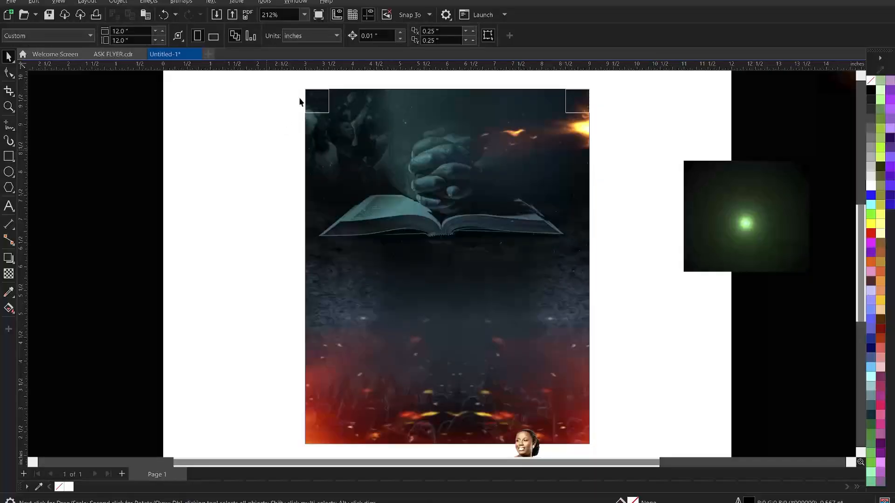
drag(286, 84, 615, 135)
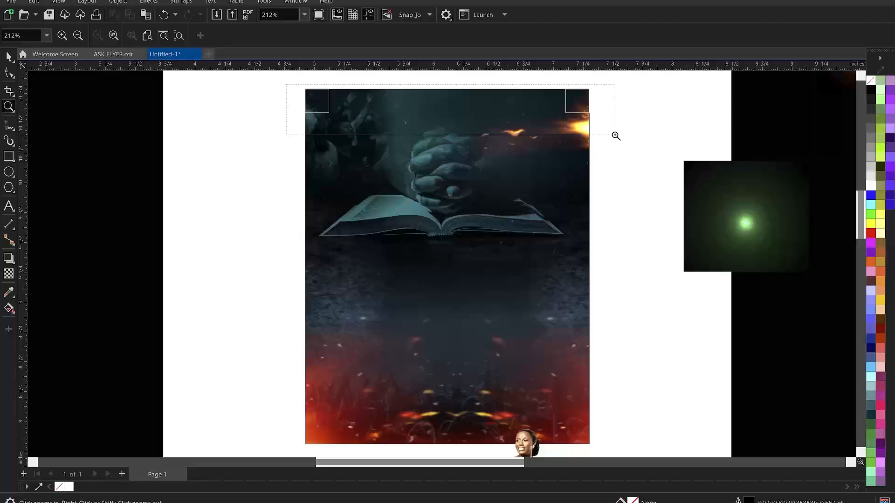
Drag guidelines to the corner squares' inner edges on the left, right, top and bottom
key(space)
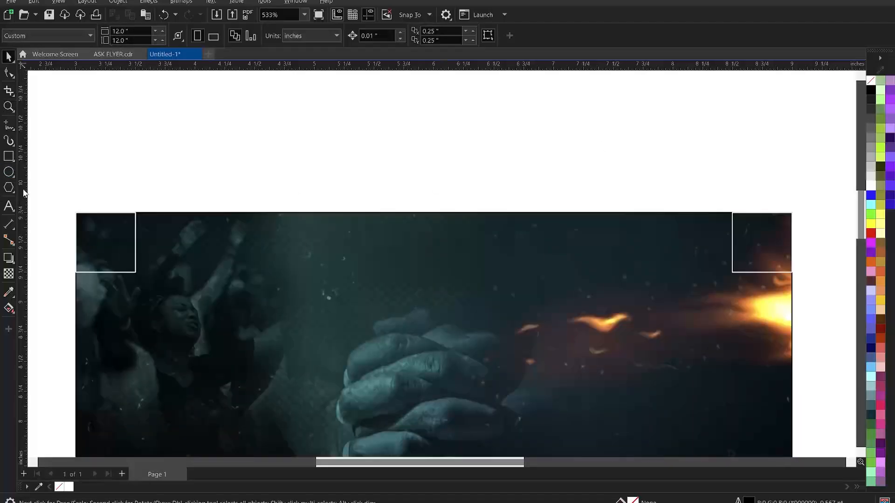
drag(67, 200, 136, 204)
drag(21, 187, 732, 246)
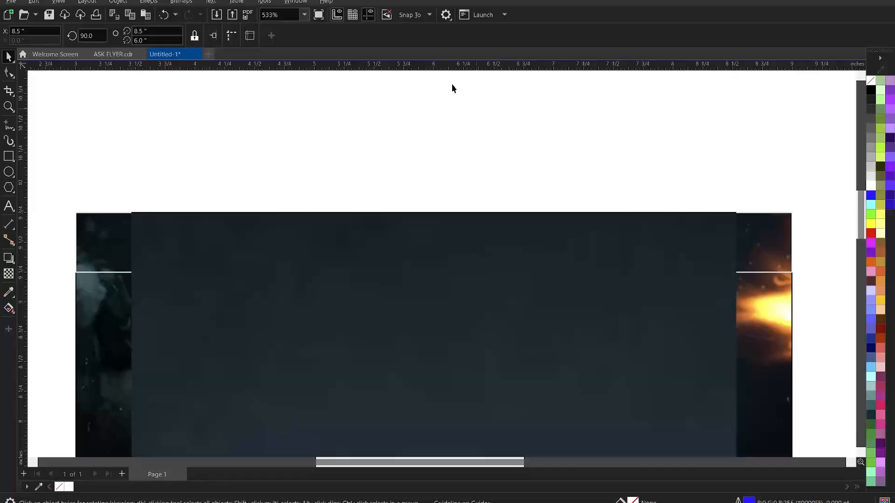
drag(446, 70, 457, 272)
scroll(410, 111, down, 2)
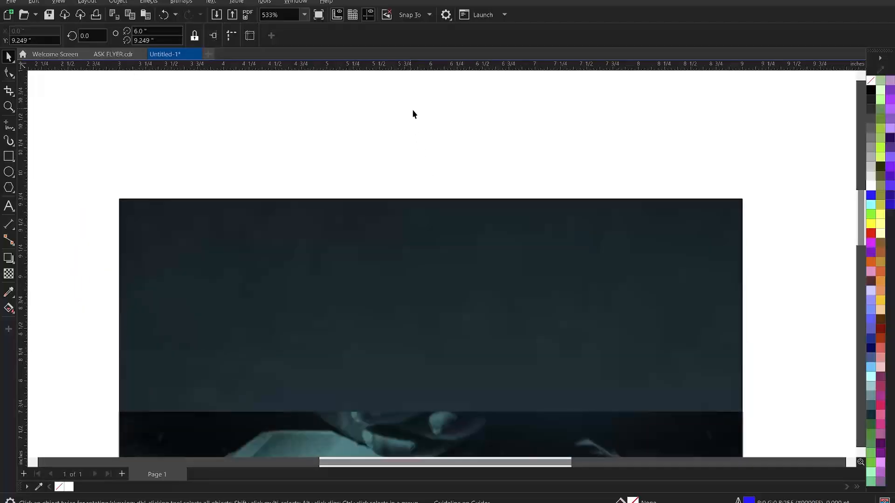
scroll(399, 122, down, 2)
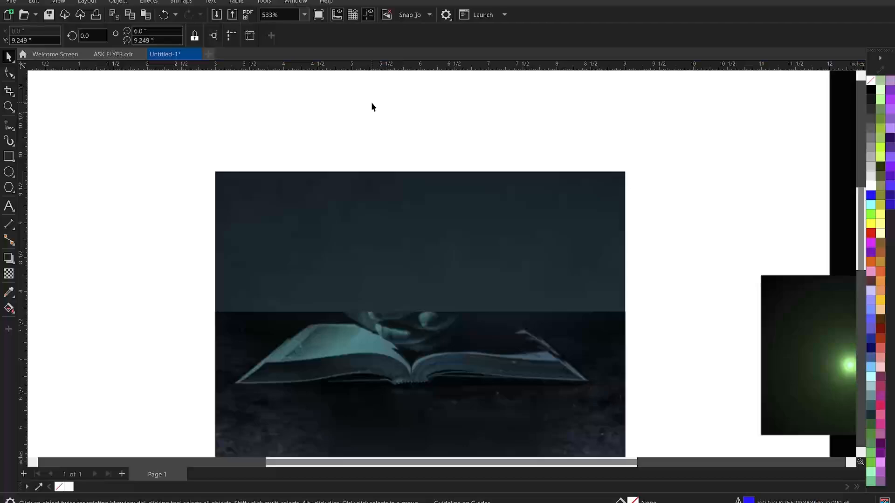
scroll(374, 115, down, 1)
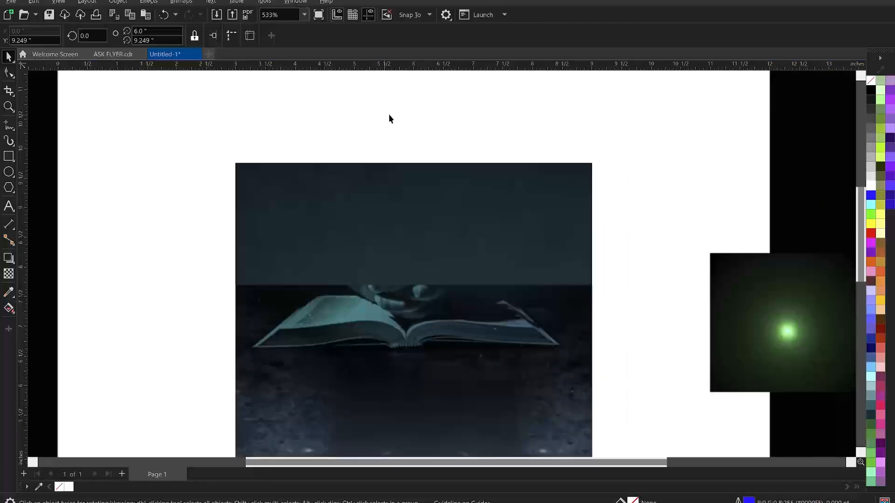
scroll(384, 122, down, 1)
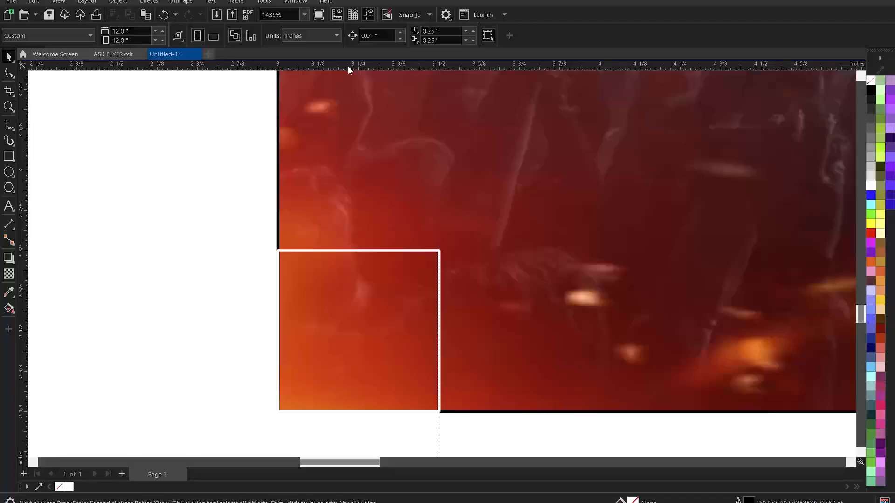
drag(347, 66, 374, 251)
Delete the bottom-left and top-right corner marker squares and zoom back onto the flyer
key(z)
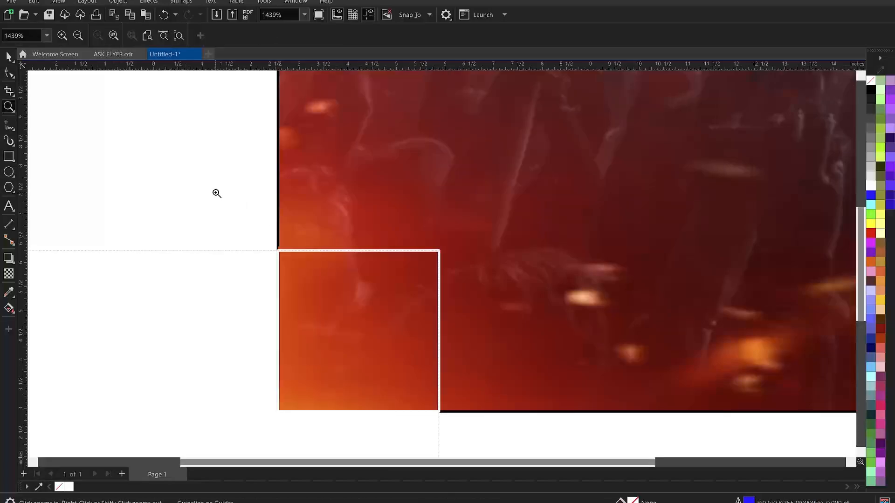
right_click(366, 284)
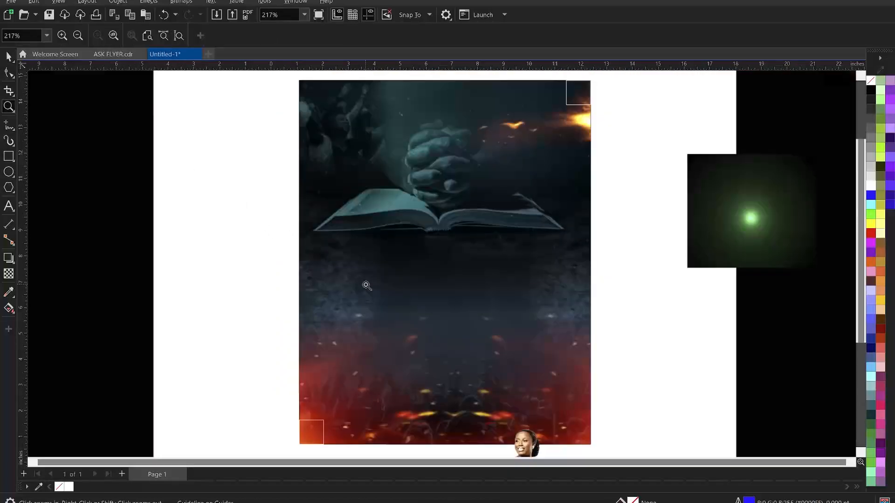
right_click(366, 285)
key(space)
drag(318, 360, 406, 421)
key(Delete)
drag(536, 172, 467, 262)
key(Delete)
key(z)
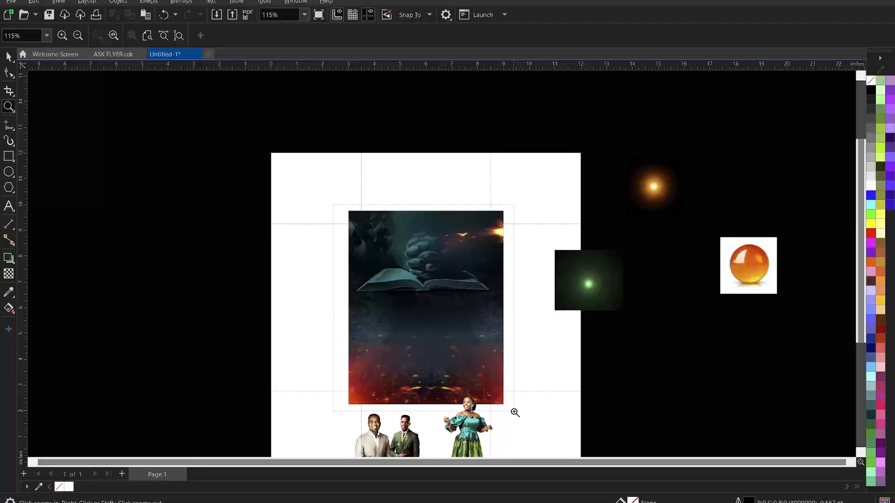
drag(517, 414, 514, 412)
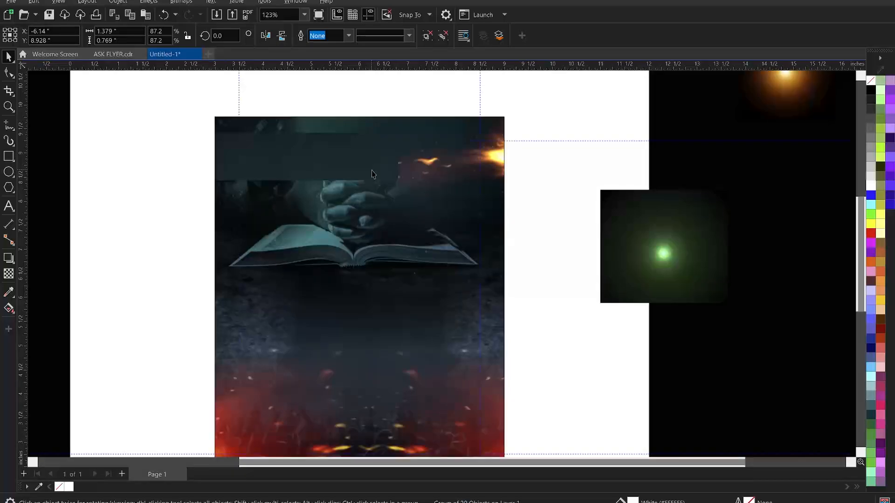
Centre The Wesleyan Church logo horizontally on the flyer image with the C alignment
mouse_move(674, 502)
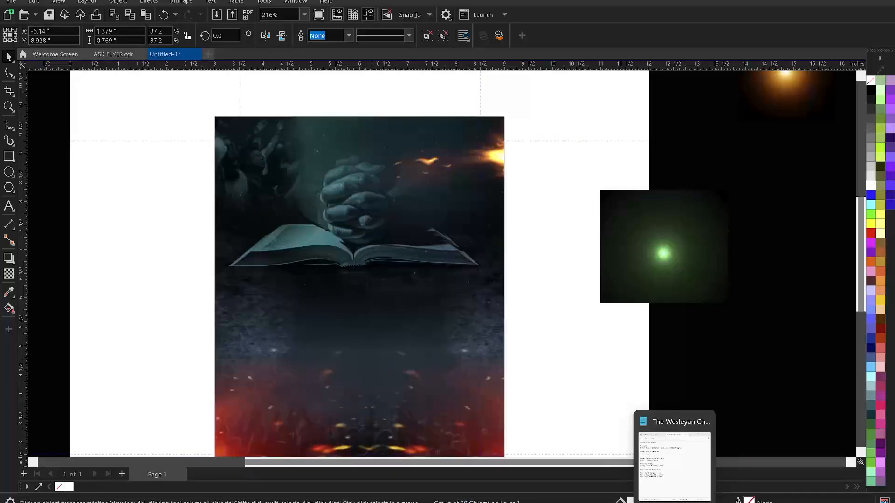
shift+click(347, 218)
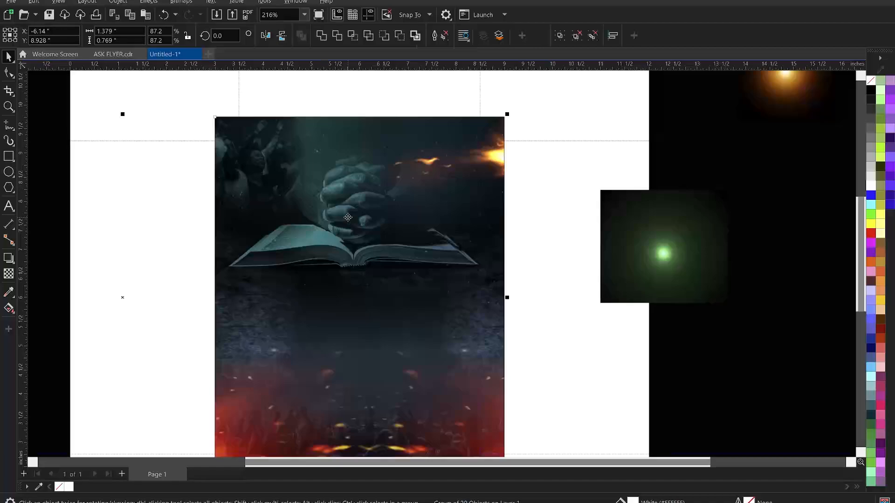
key(c)
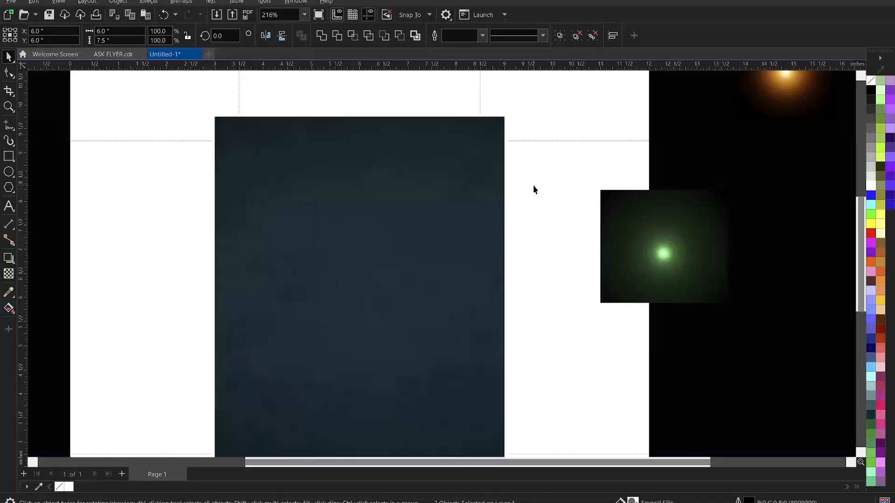
click(519, 185)
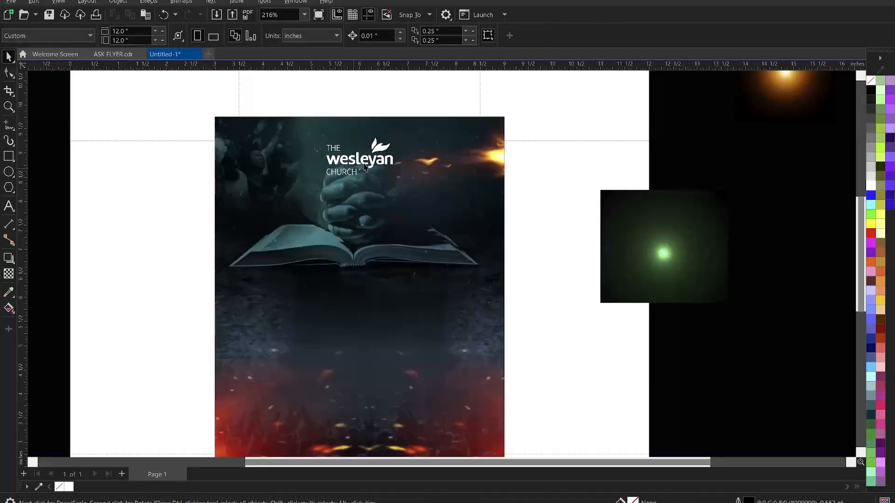
click(364, 162)
click(550, 188)
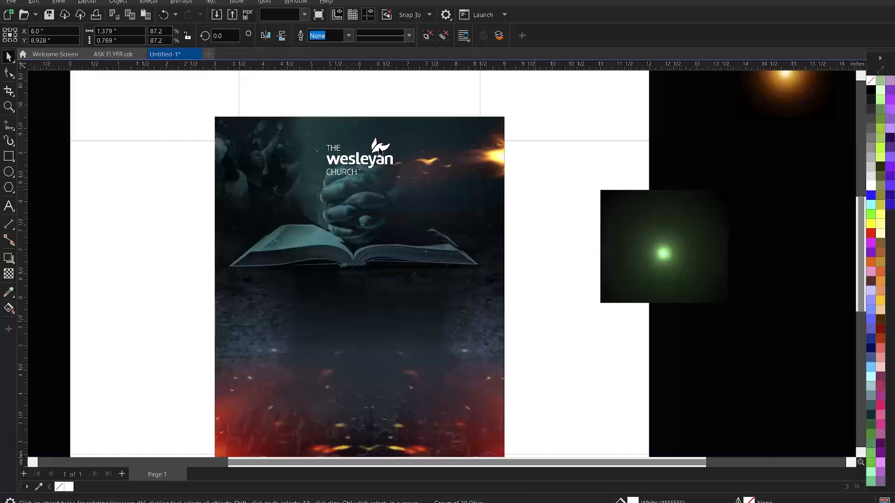
scroll(345, 144, up, 1)
scroll(359, 149, up, 2)
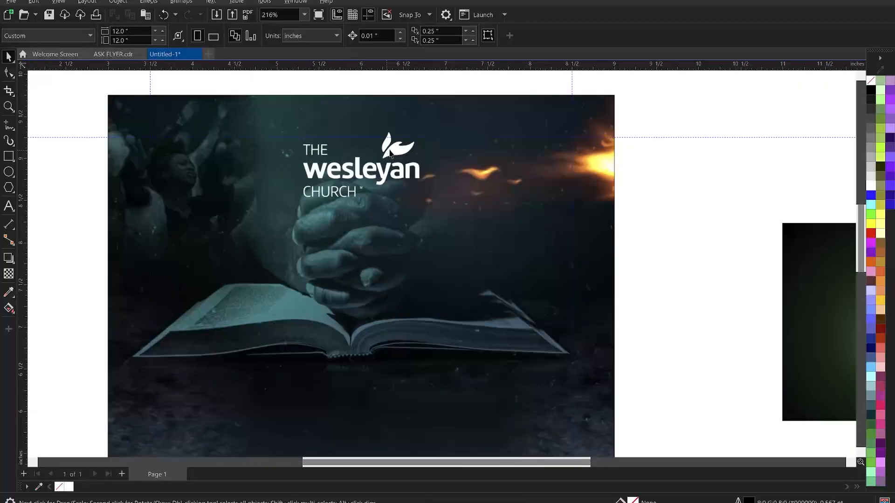
scroll(390, 155, down, 3)
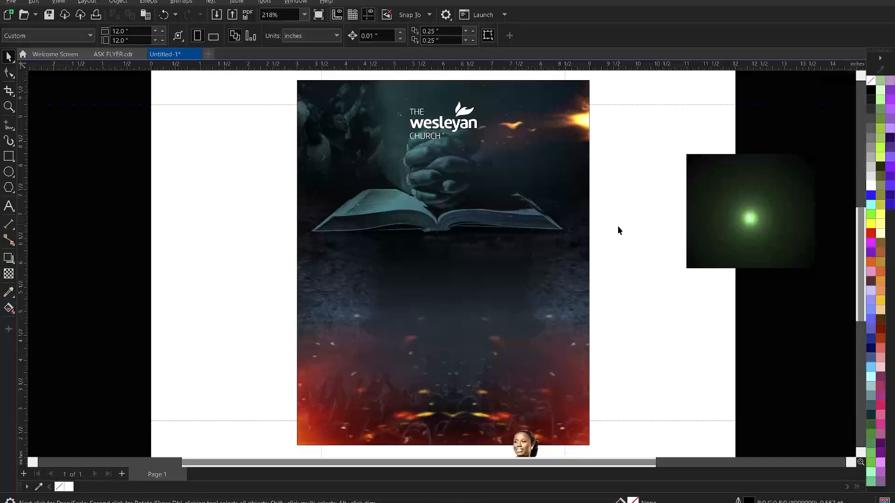
Copy the Notepad event text from 'Presents' to the last line, then return to CorelDRAW
key(alt+Tab)
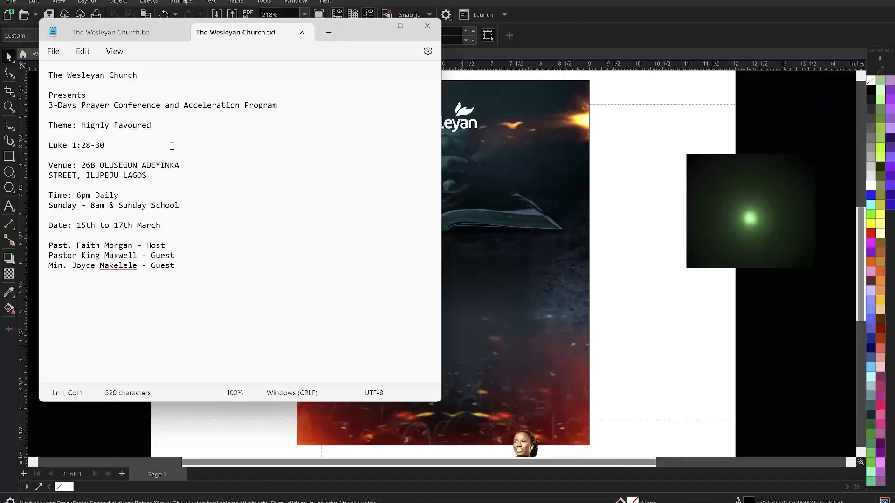
drag(52, 95, 296, 272)
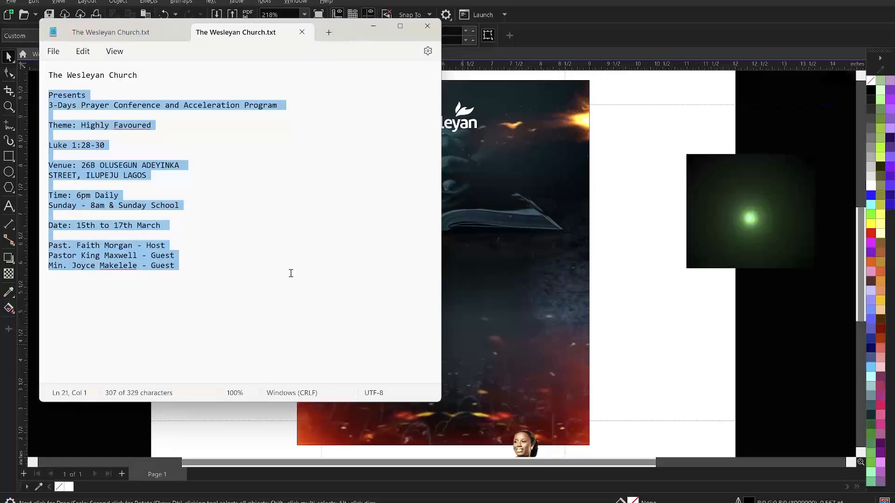
click(654, 256)
Paste the event details into a new paragraph text frame beside the page
scroll(436, 191, down, 4)
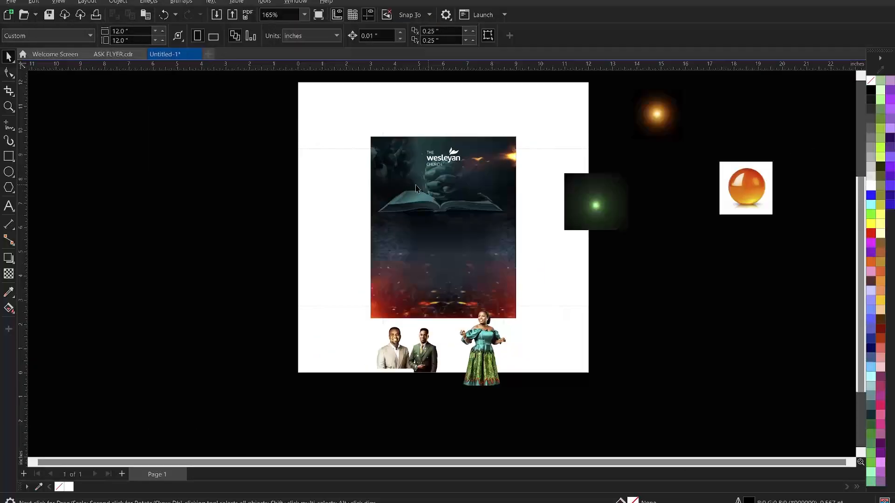
click(8, 206)
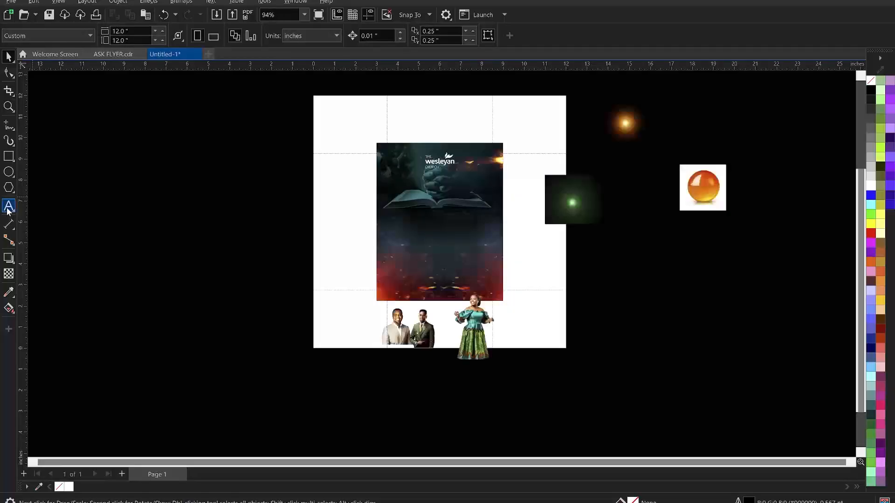
drag(106, 158, 251, 343)
key(ctrl+v)
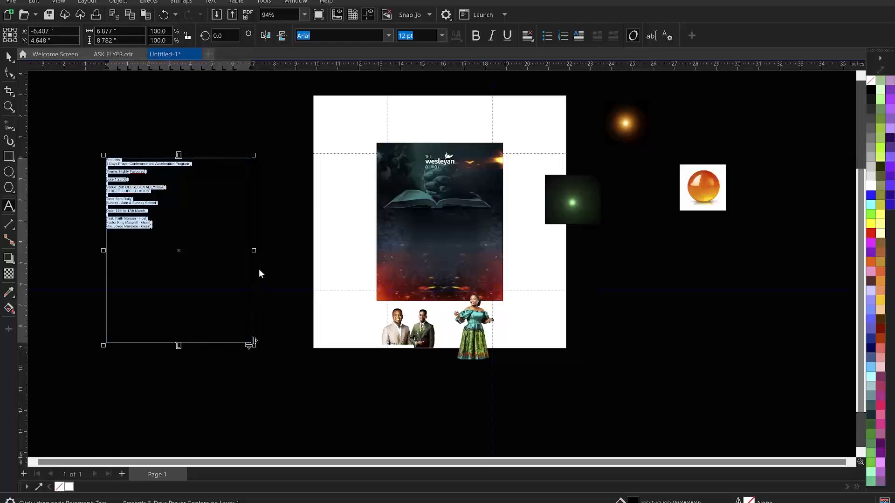
key(Escape)
key(Escape)
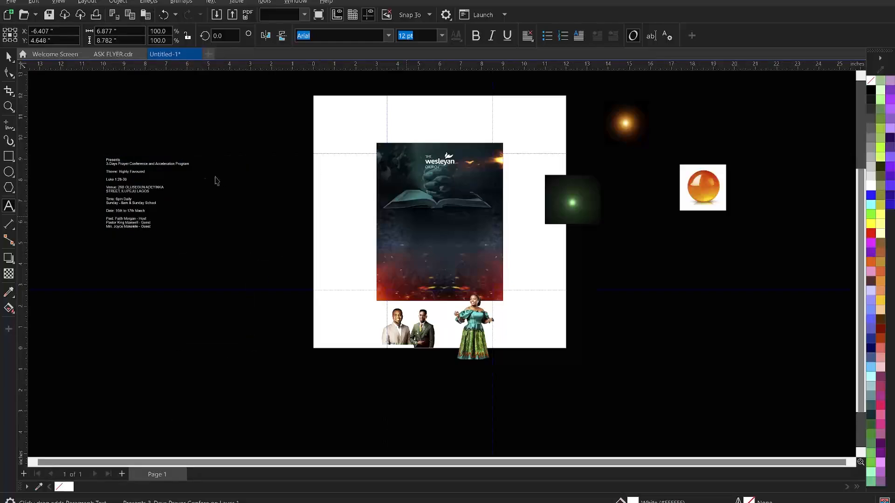
Cut the Presents and conference title lines from the block and paste them onto the flyer
scroll(246, 110, up, 2)
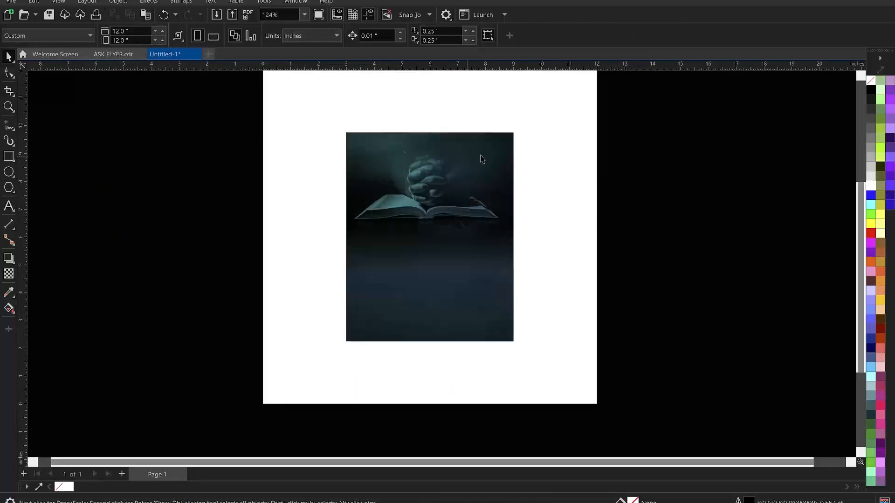
scroll(361, 166, up, 1)
double_click(135, 161)
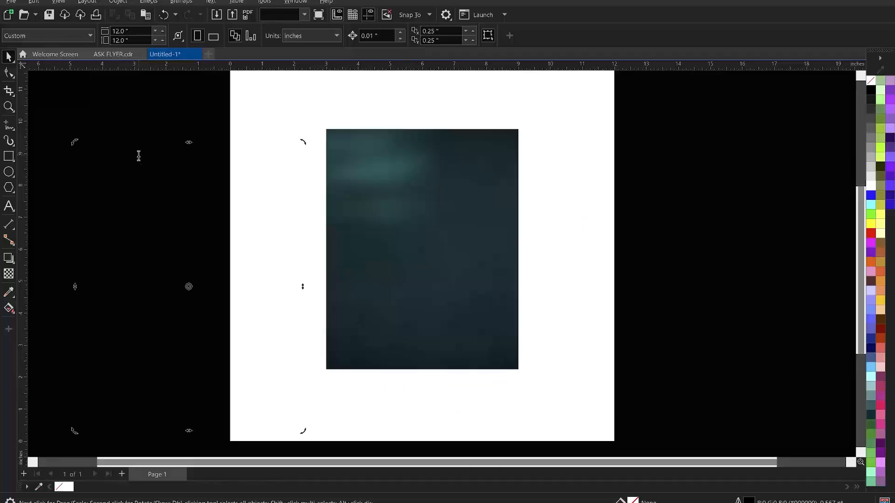
drag(211, 154, 77, 149)
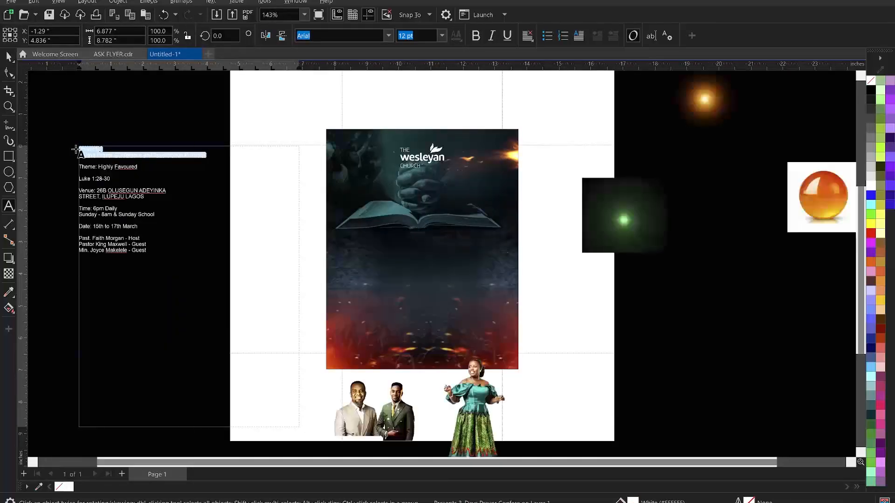
key(ctrl+x)
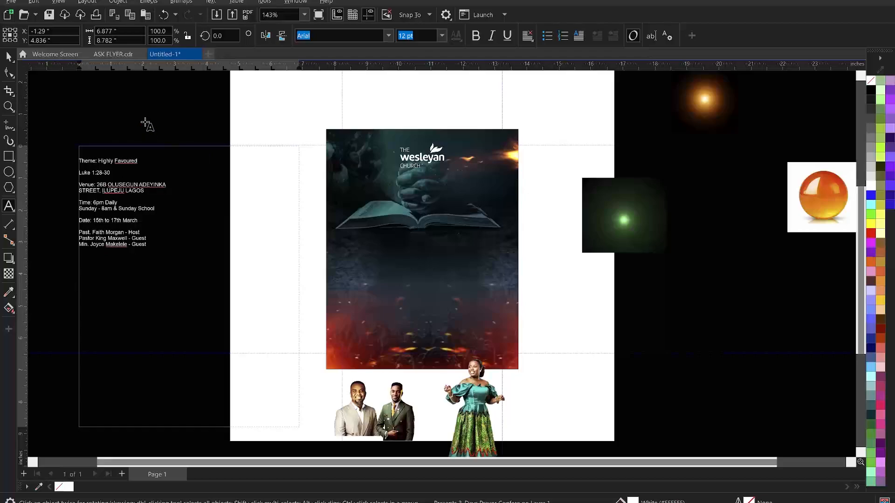
click(402, 195)
key(ctrl+v)
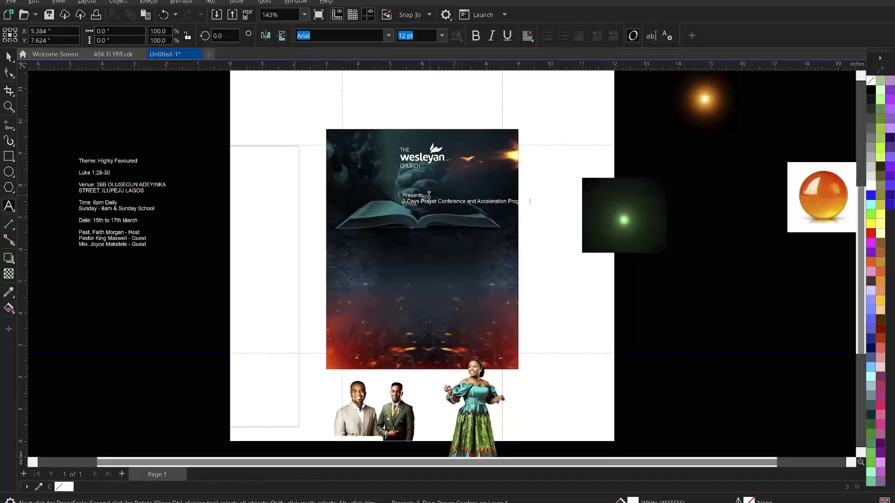
Move the Presents line up above the conference title
key(ctrl+space)
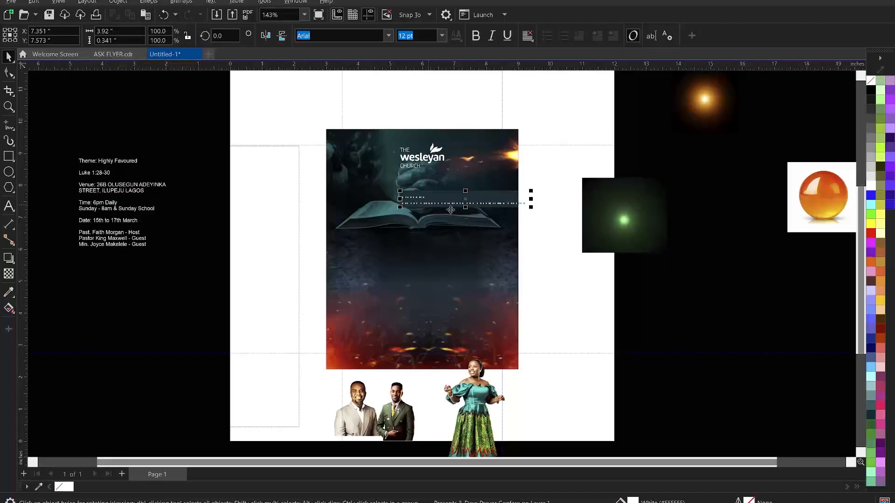
key(Escape)
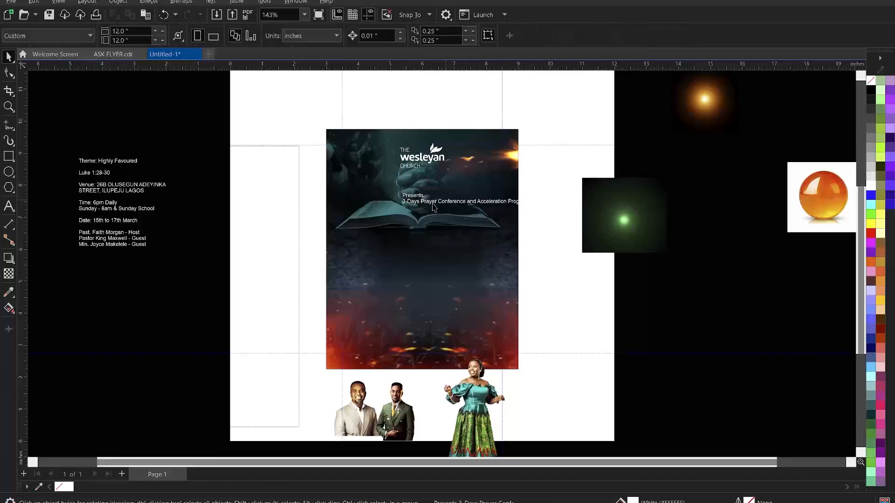
click(433, 202)
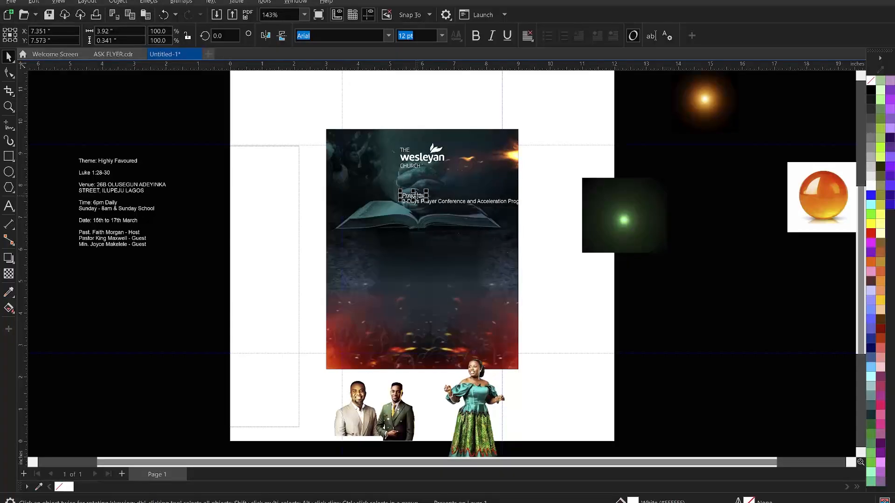
mouse_move(416, 194)
mouse_down()
mouse_move(429, 176)
mouse_move(421, 183)
mouse_up()
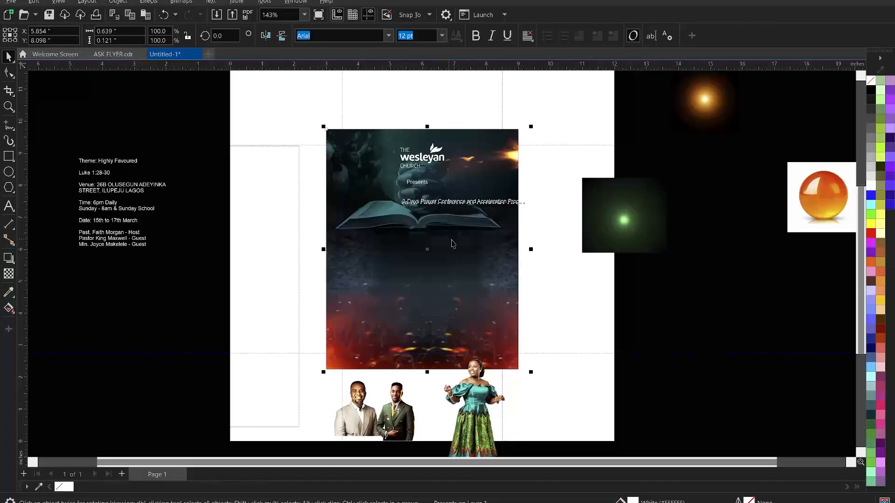
click(669, 278)
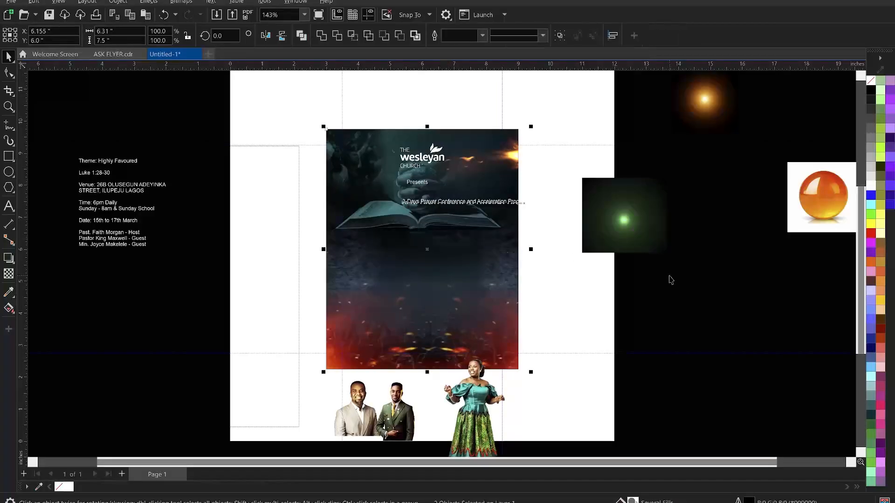
Centre the 3-Days Prayer Conference title horizontally on the flyer and begin editing it
click(439, 200)
shift+click(417, 255)
key(e)
click(314, 211)
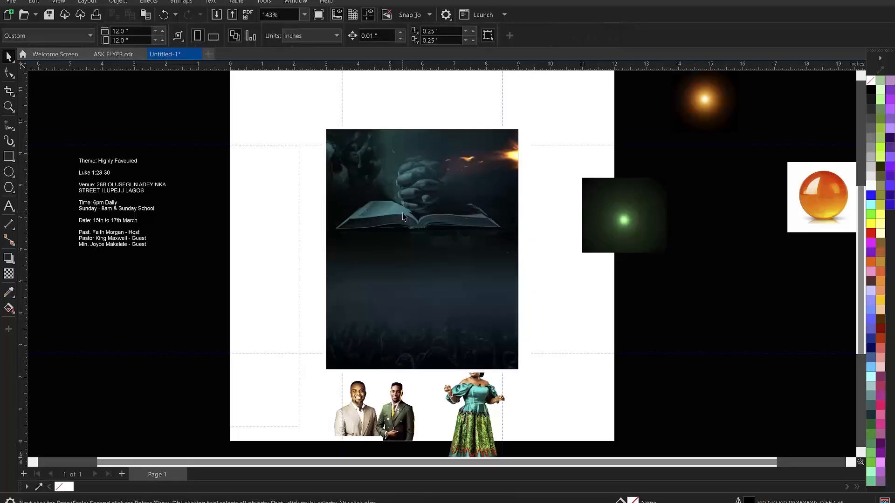
click(408, 203)
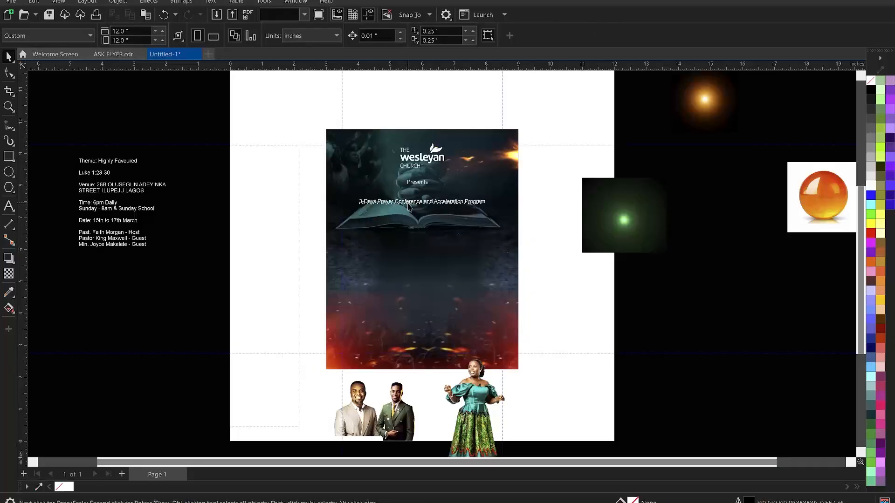
double_click(408, 203)
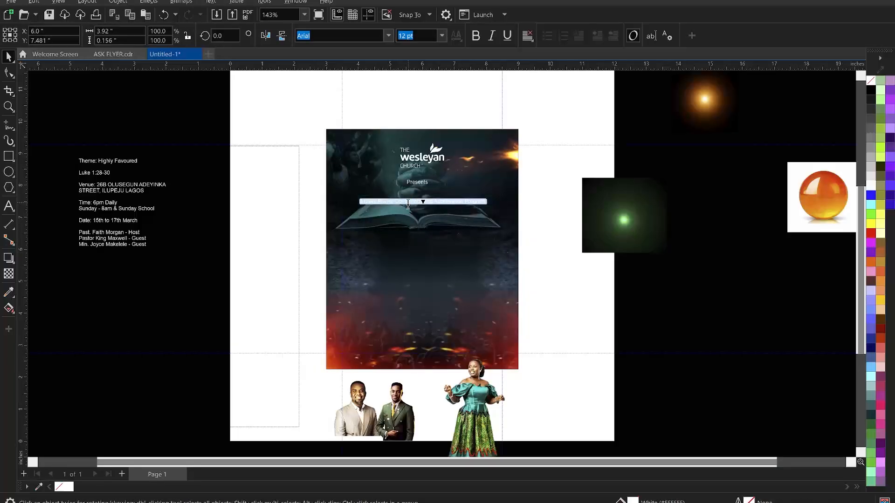
Change the conference title to UPPERCASE and break it onto two lines after AND
right_click(408, 204)
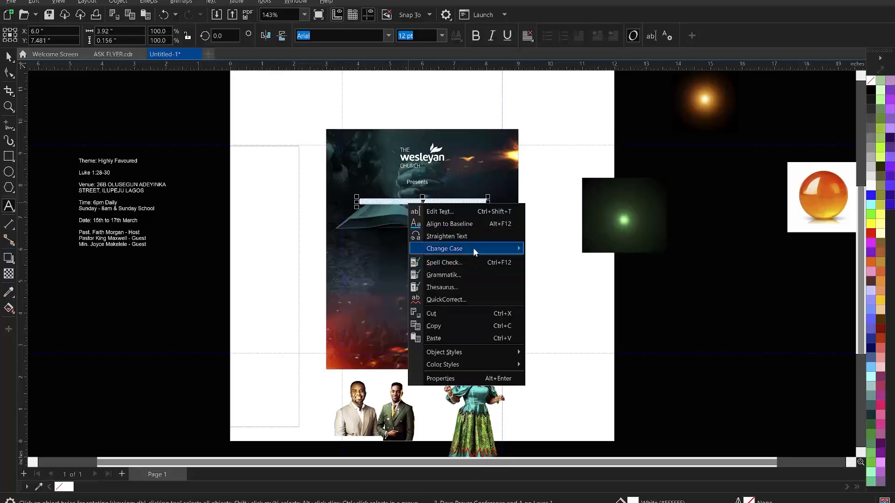
mouse_move(475, 248)
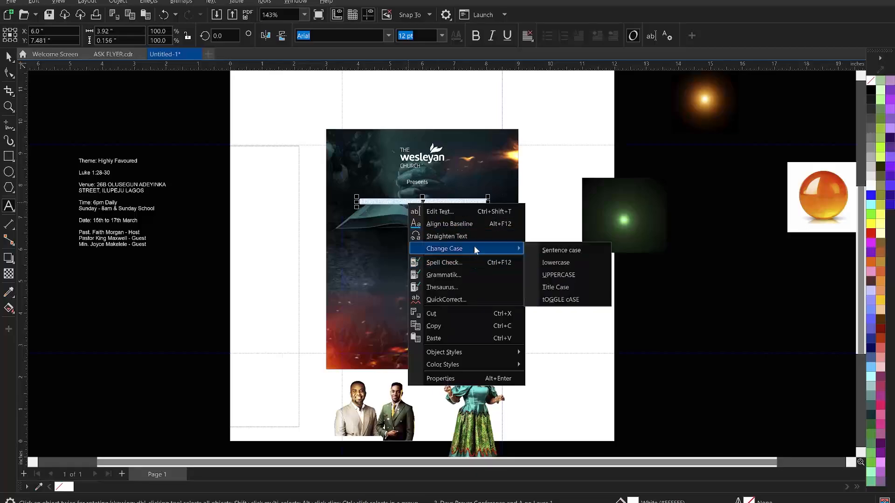
click(578, 274)
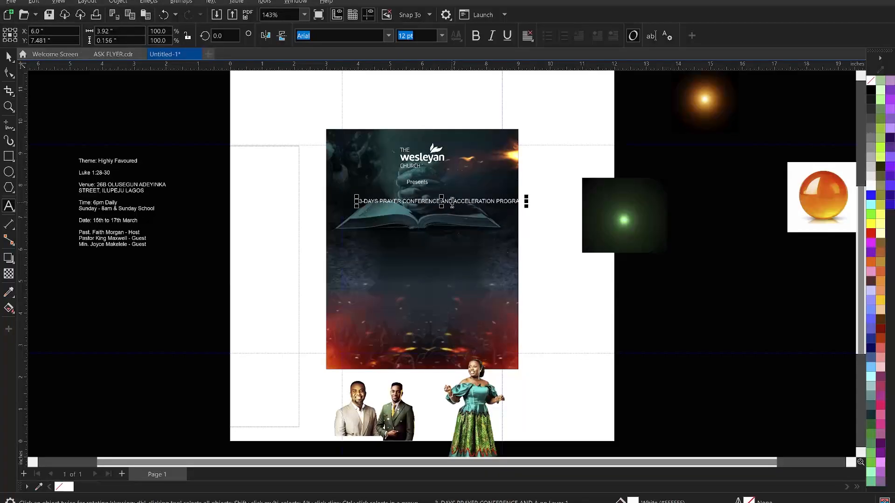
click(451, 201)
key(Return)
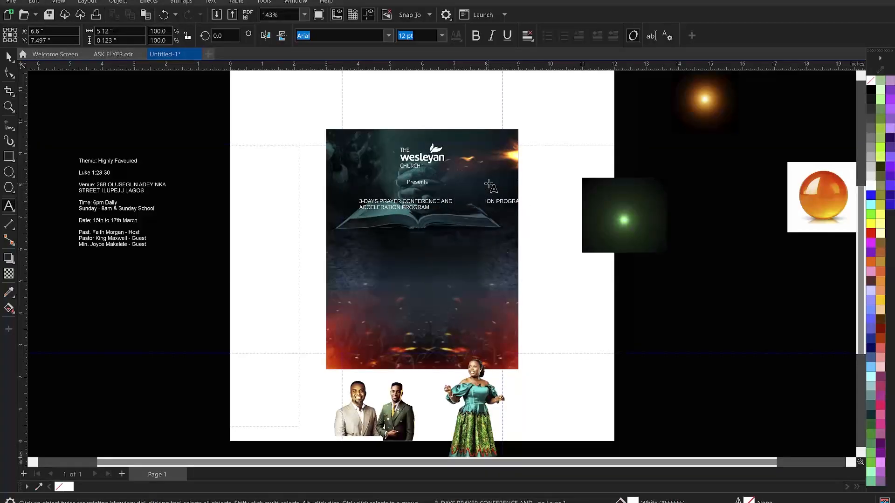
Delete the flyer's background photo, leaving a black block
key(ctrl+a)
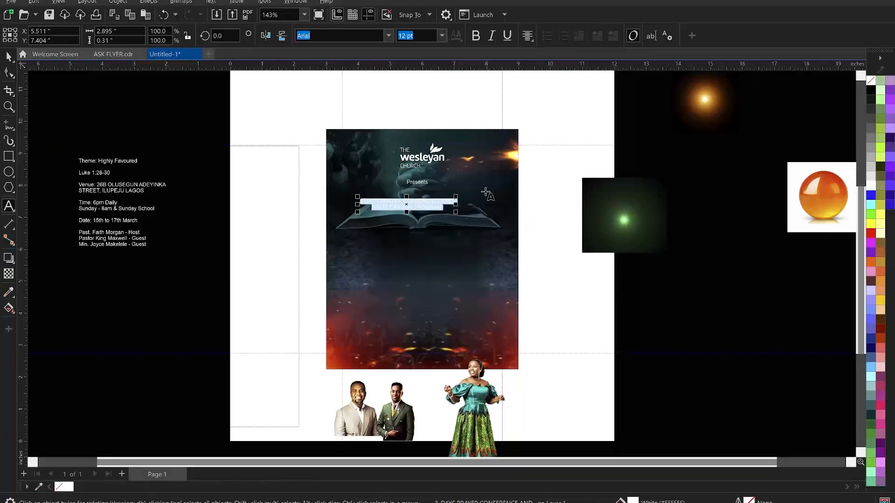
key(Escape)
drag(469, 203, 554, 187)
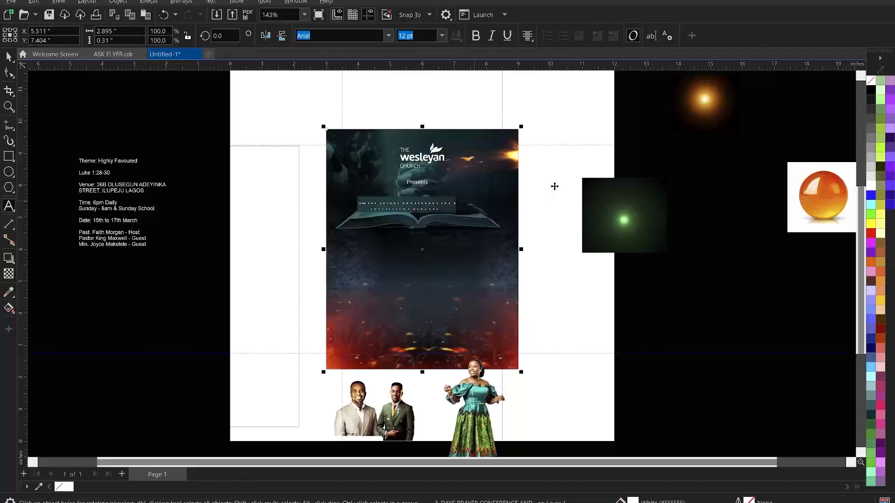
key(Delete)
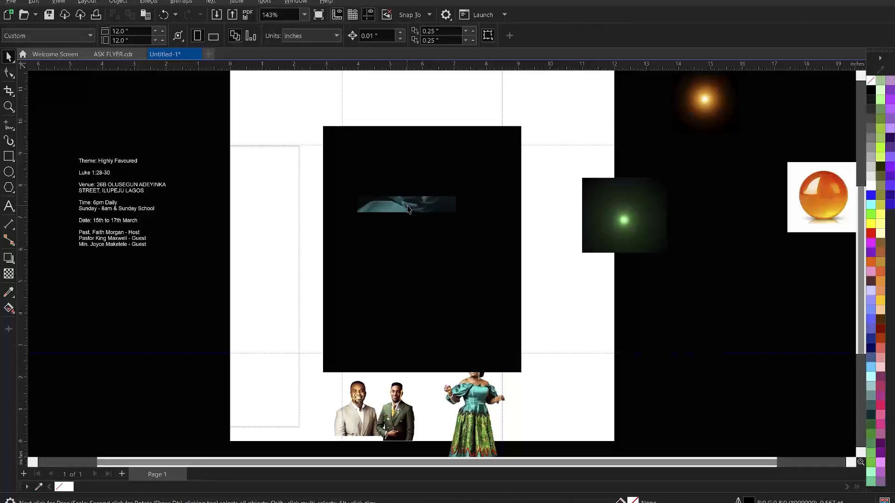
Restore the background photo and set the conference title to bold Campton Book
key(ctrl+z)
click(408, 209)
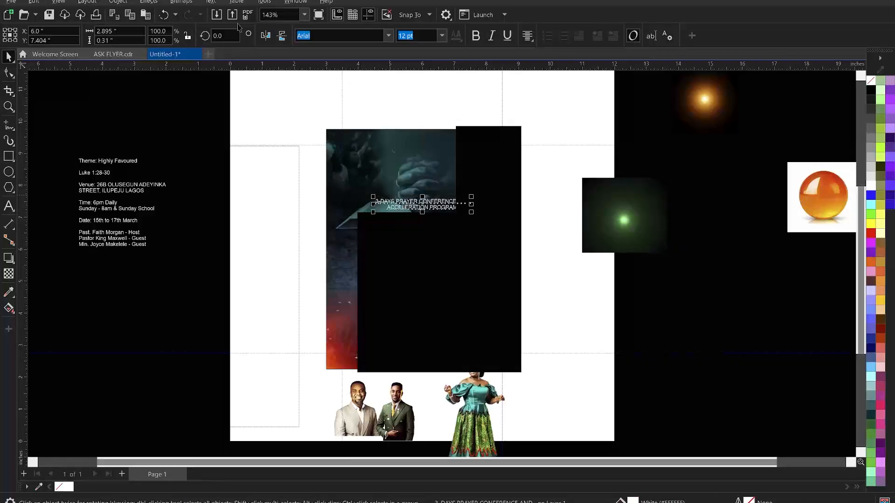
text(Campton Book)
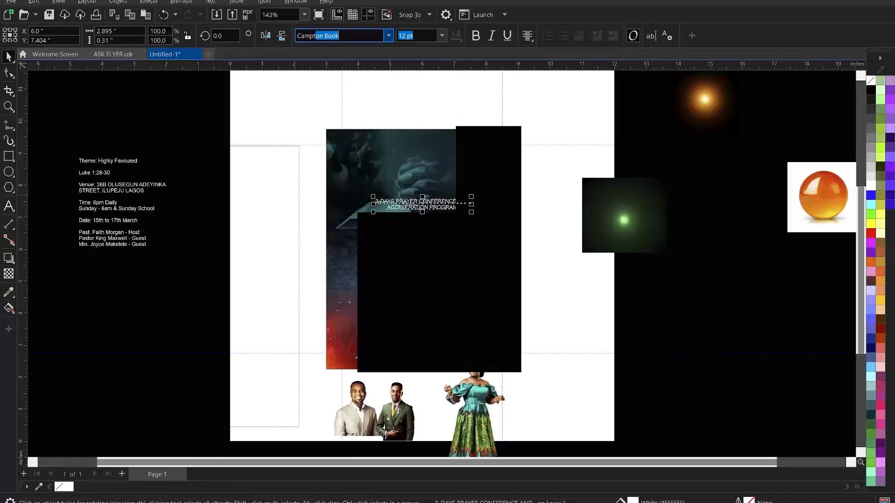
key(Return)
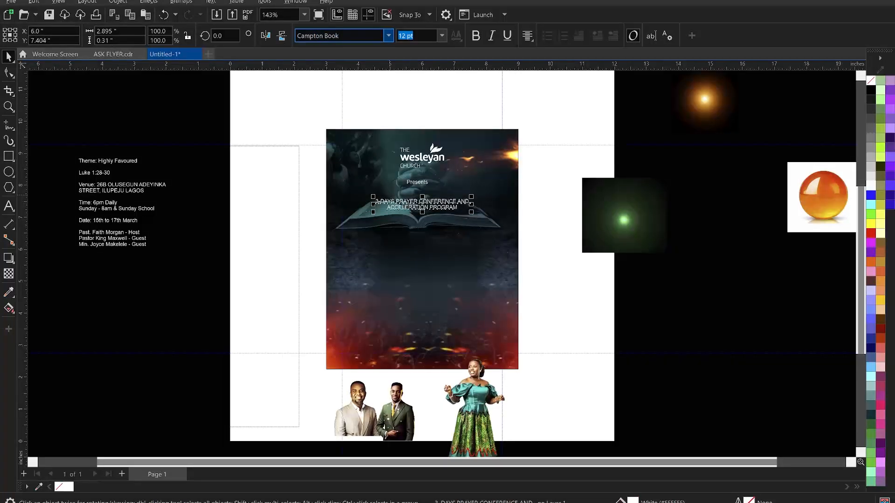
click(388, 36)
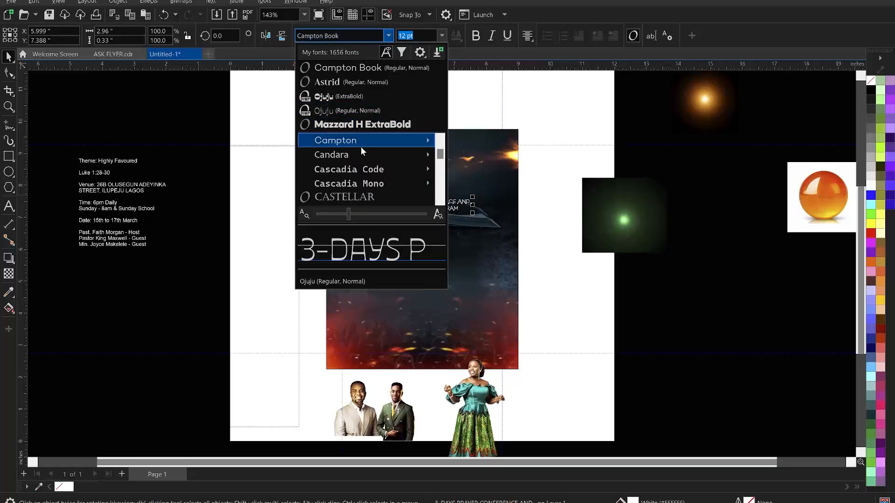
mouse_move(362, 144)
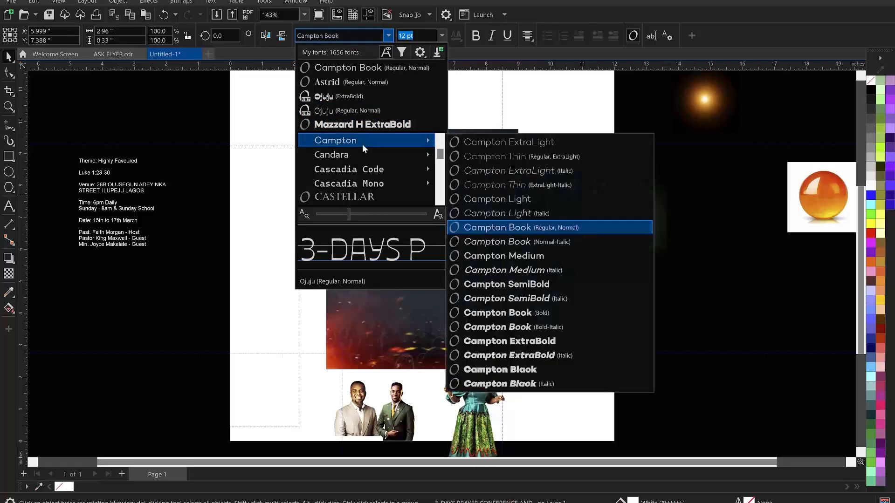
click(535, 318)
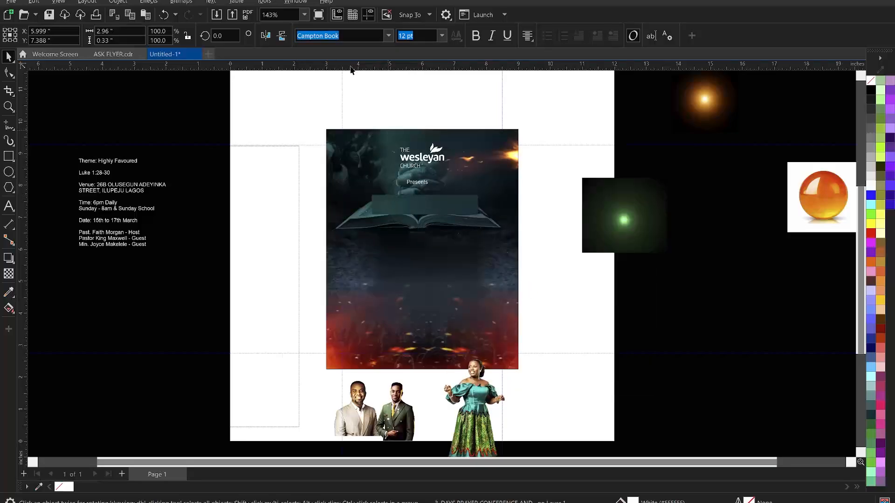
Move the conference title up beneath Presents
scroll(456, 234, up, 1)
scroll(456, 235, up, 1)
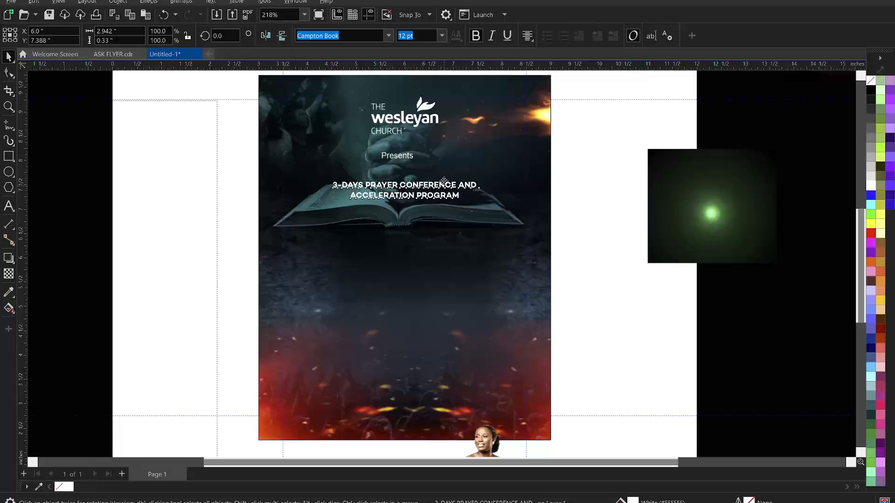
drag(444, 180, 440, 165)
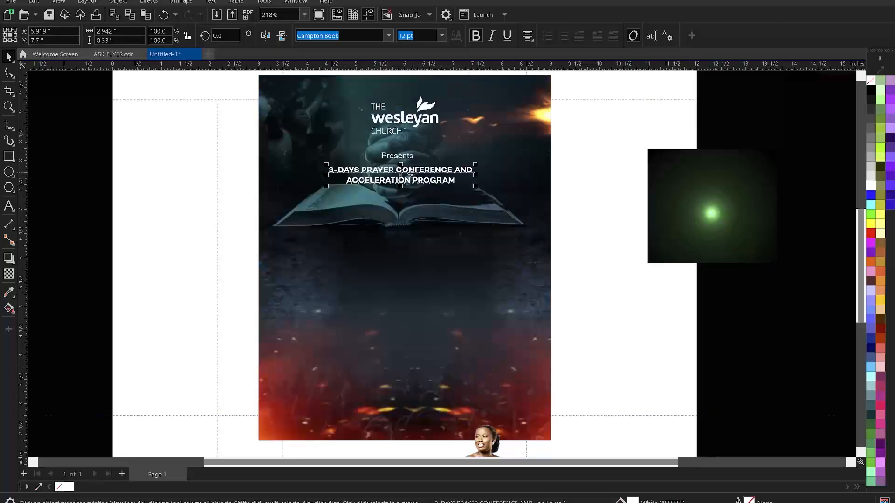
scroll(403, 170, up, 1)
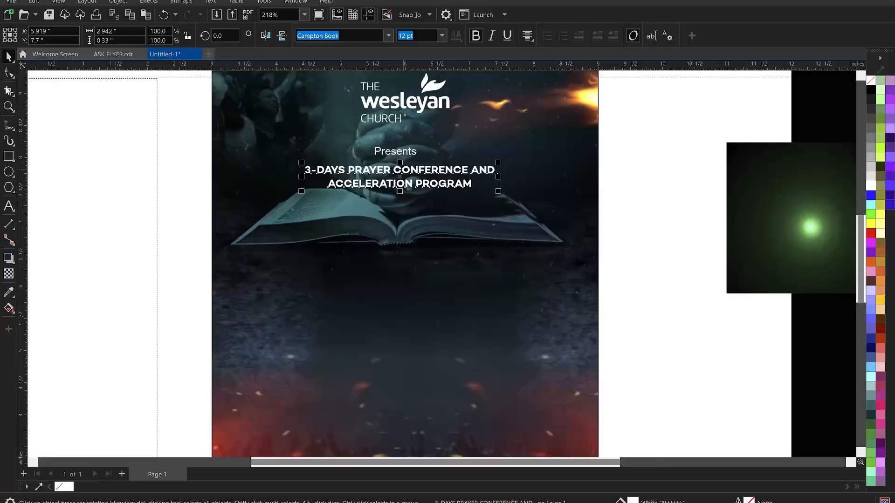
Select the word 3-DAYS inside the conference heading for recolouring
click(9, 74)
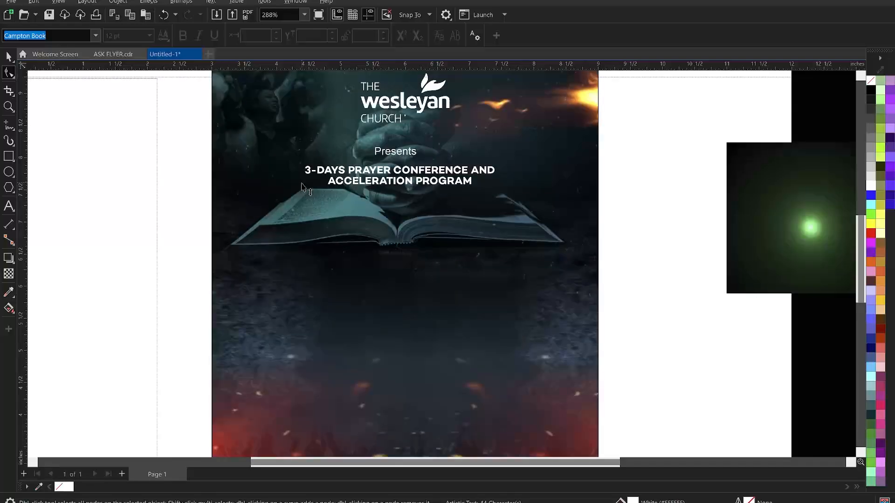
key(space)
click(352, 182)
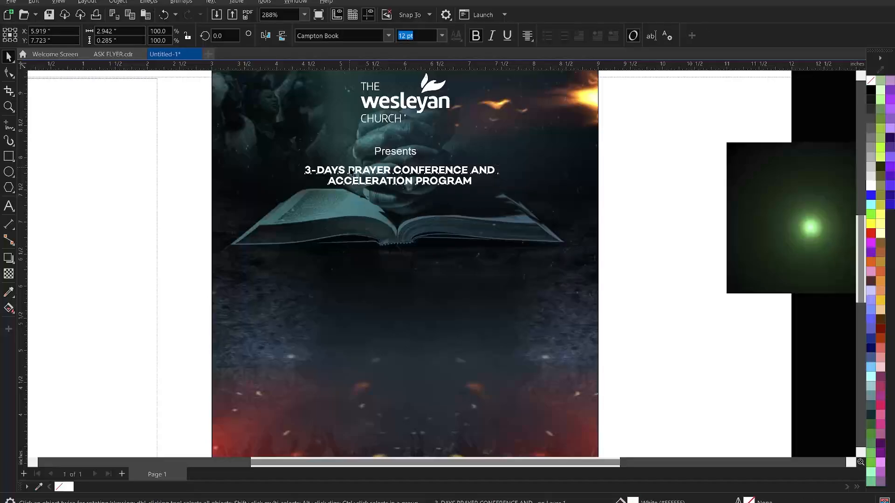
double_click(343, 169)
drag(344, 169, 296, 168)
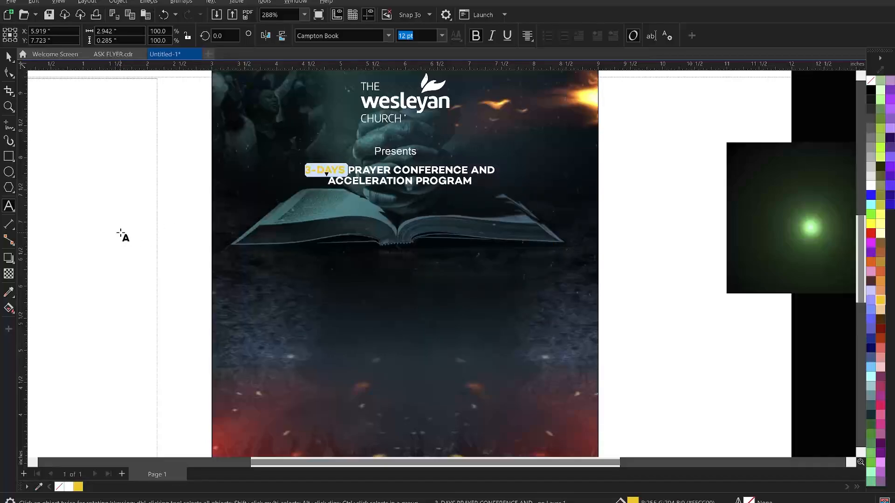
Colour the word PRAYER in the heading yellow to match 3-DAYS
key(ctrl+space)
click(143, 228)
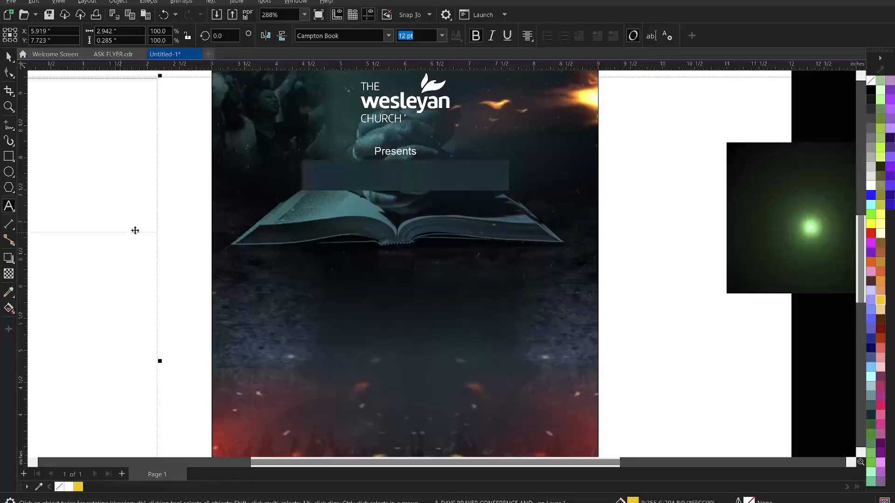
click(95, 232)
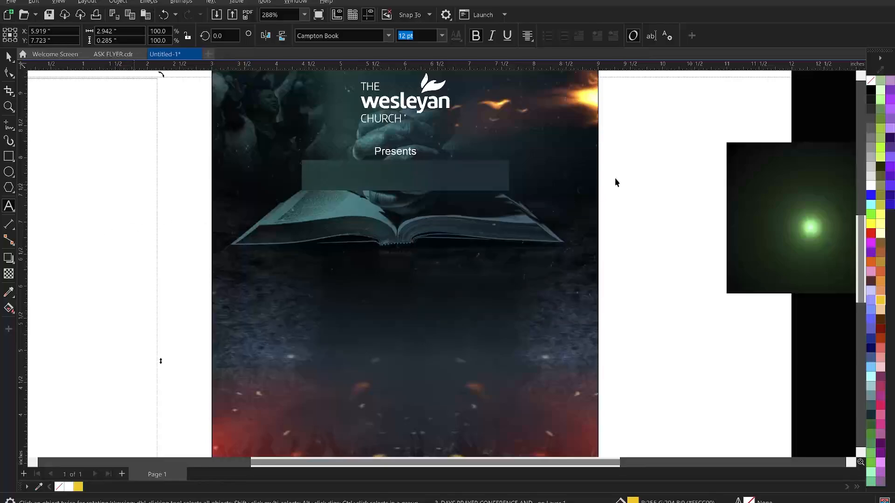
click(643, 170)
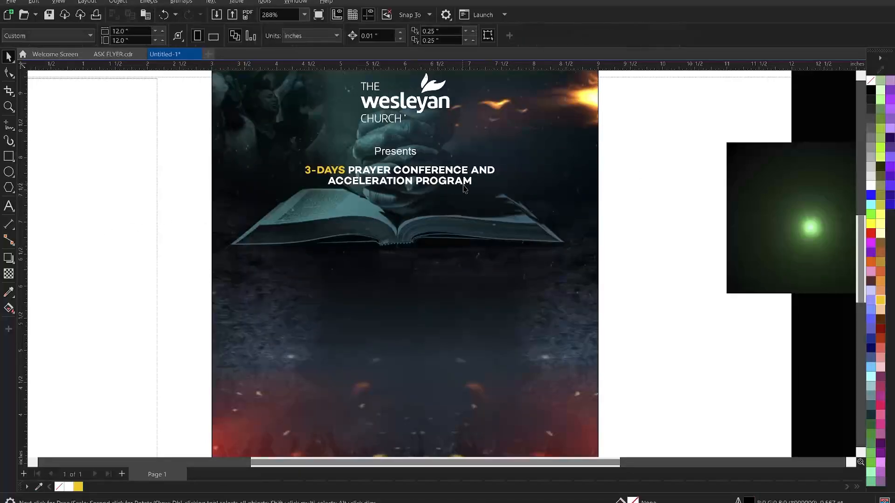
scroll(466, 189, down, 1)
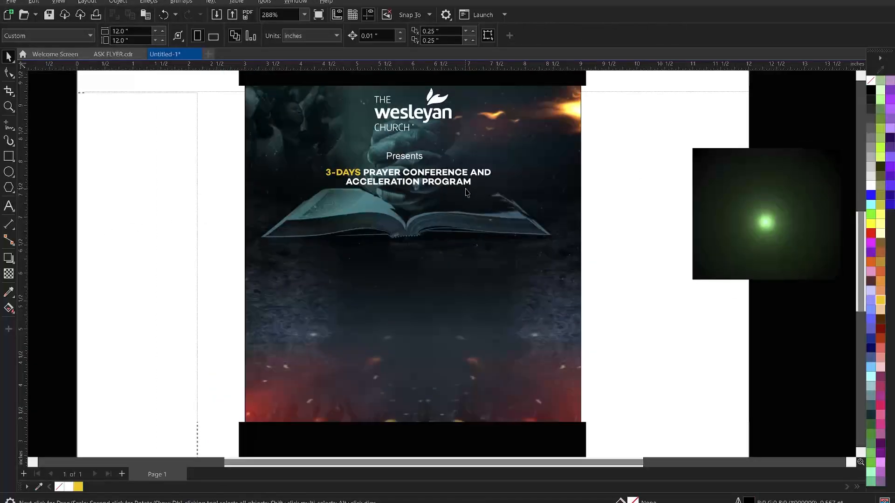
click(442, 178)
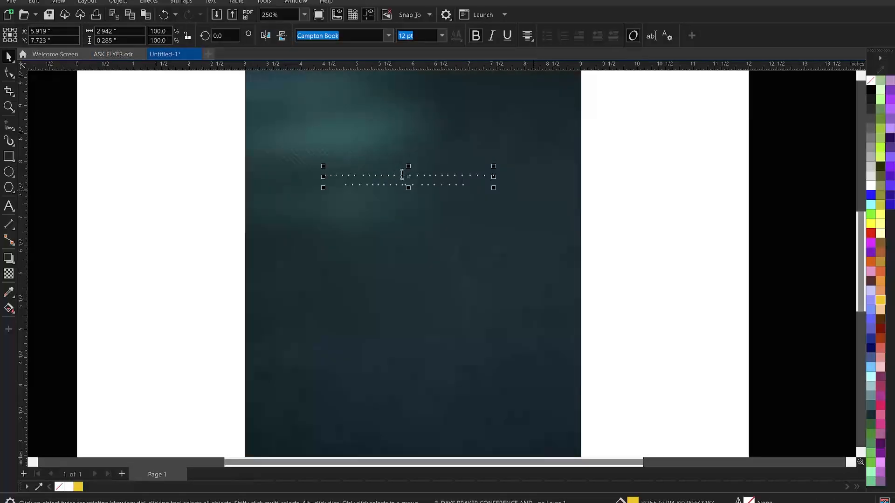
double_click(406, 174)
drag(404, 173, 355, 174)
click(78, 486)
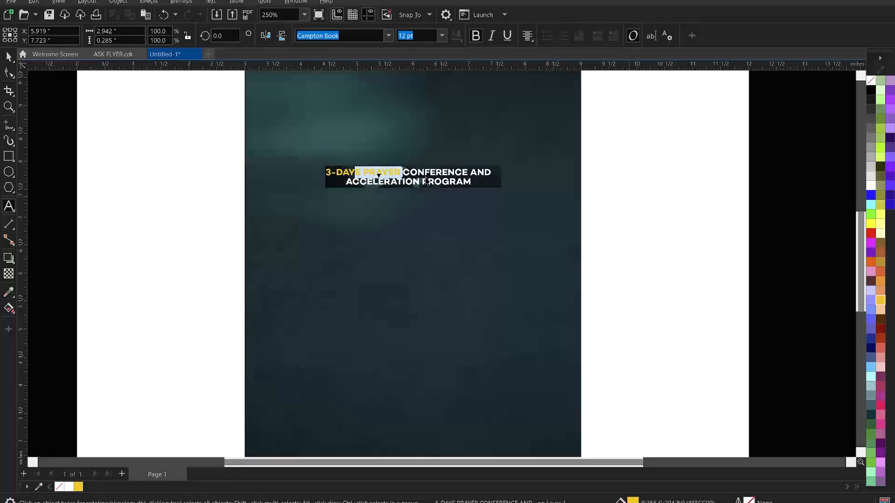
Zoom out and select the notes text frame beside the page
scroll(449, 192, down, 1)
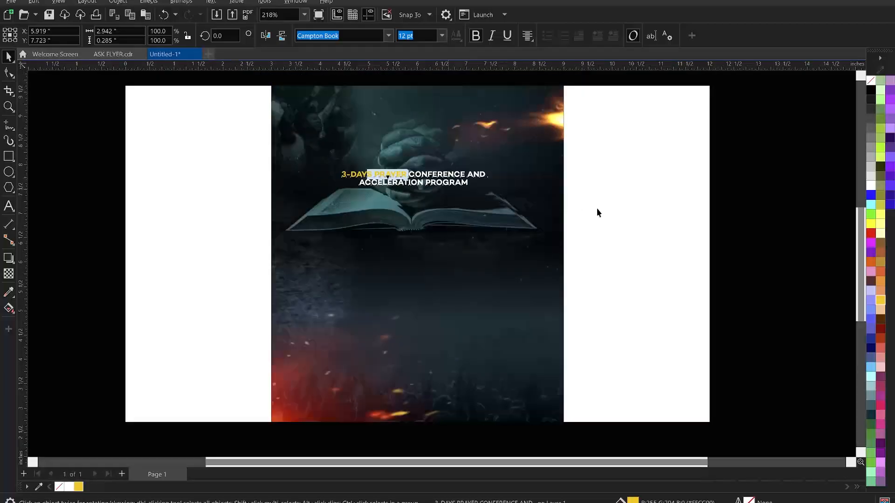
click(638, 188)
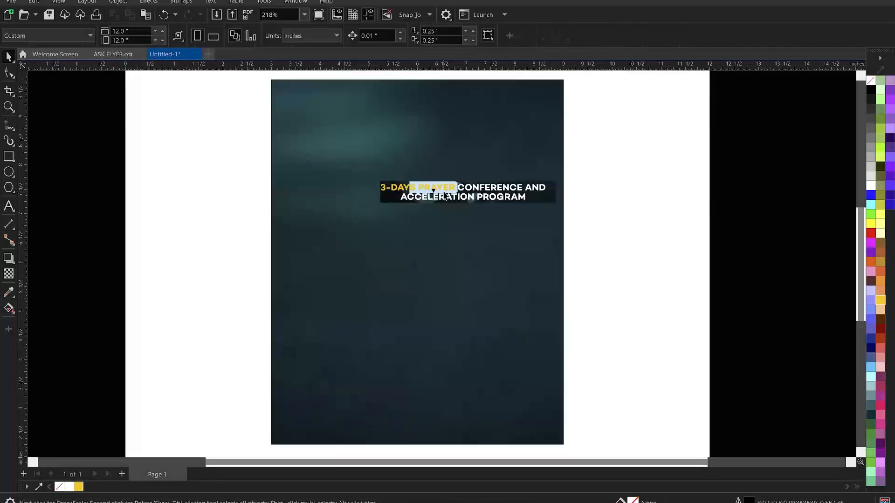
scroll(399, 208, down, 1)
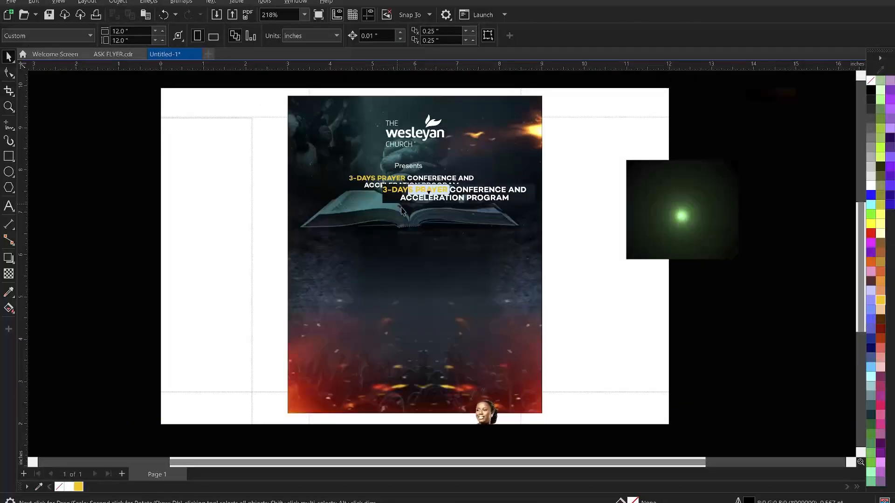
scroll(157, 205, down, 1)
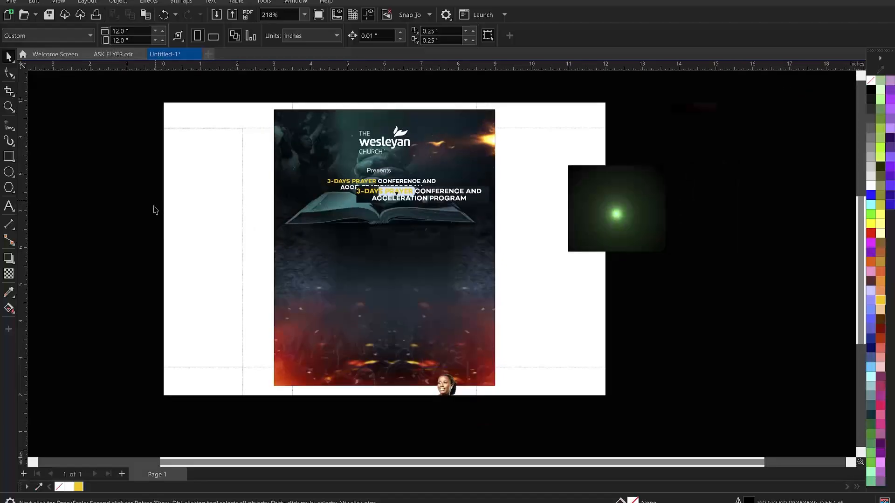
click(155, 210)
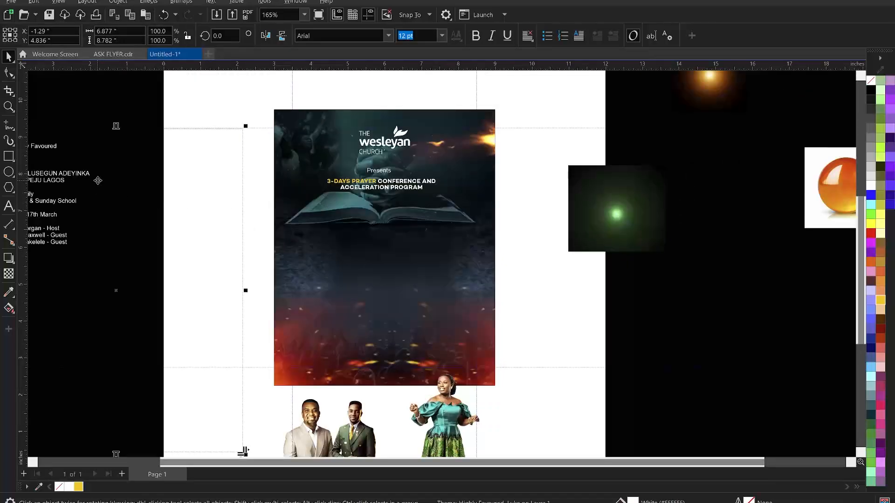
Move the notes frame closer and cut Highly Favoured from its Theme line
drag(75, 181, 145, 199)
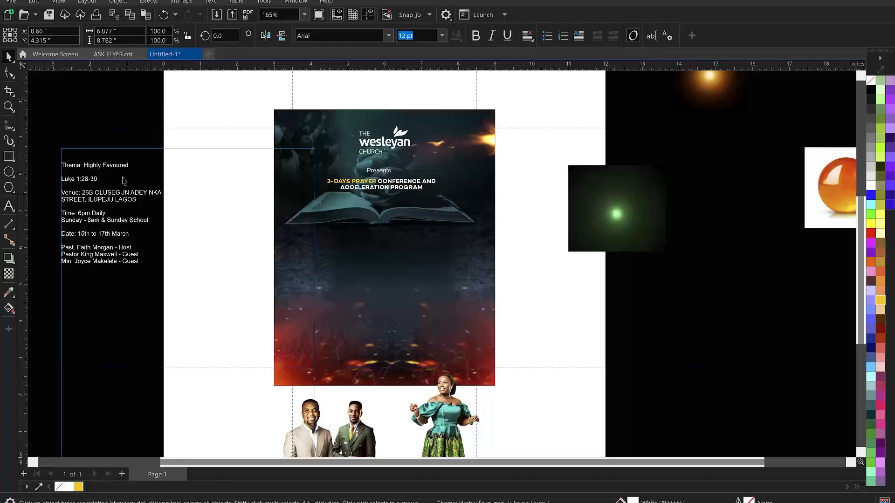
click(94, 159)
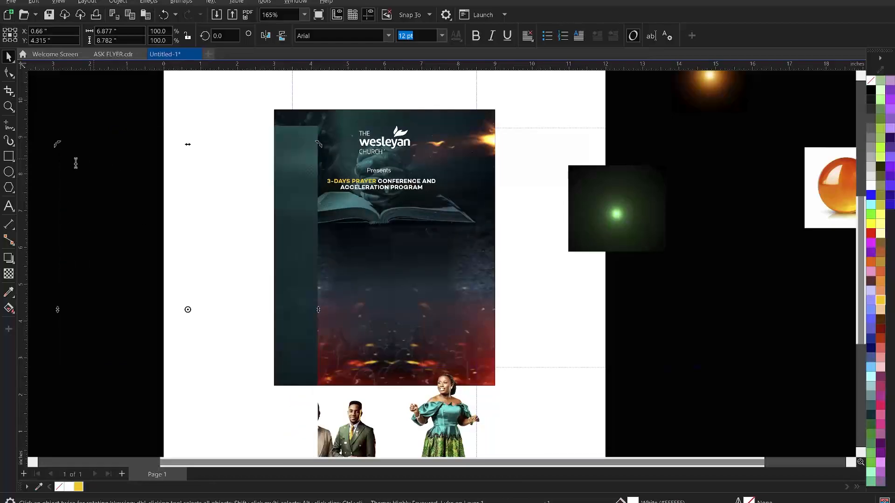
click(84, 166)
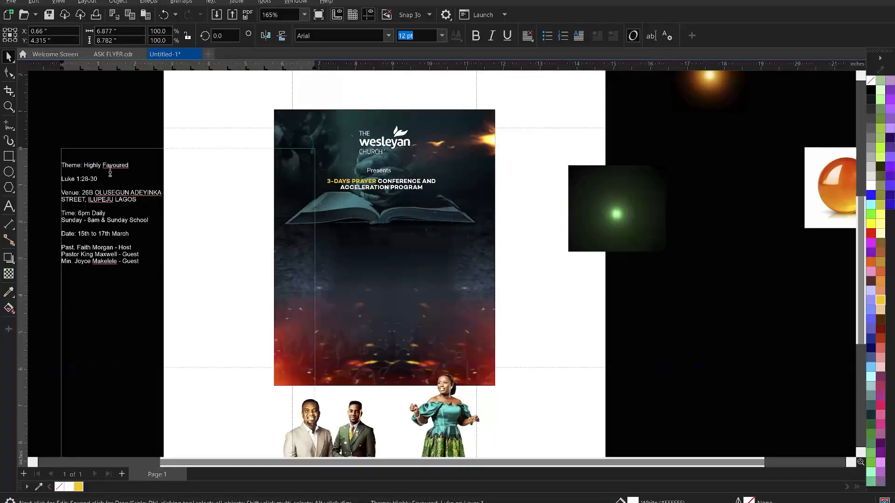
drag(84, 165, 144, 171)
key(ctrl+x)
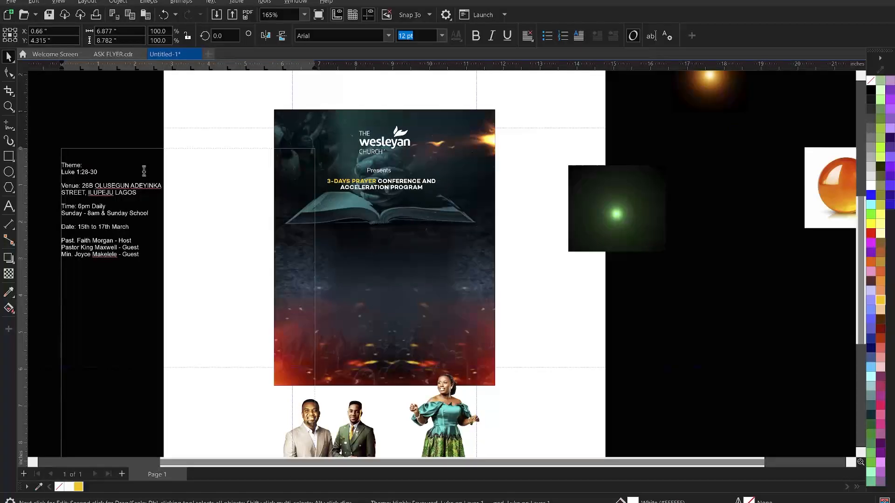
Paste Highly Favoured onto the flyer below the Bible and enlarge it
key(F8)
click(328, 259)
key(ctrl+v)
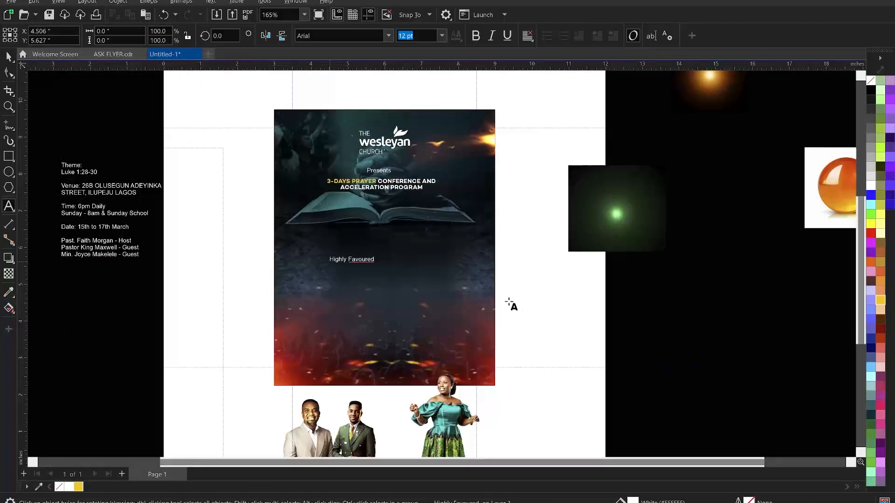
key(ctrl+space)
click(348, 262)
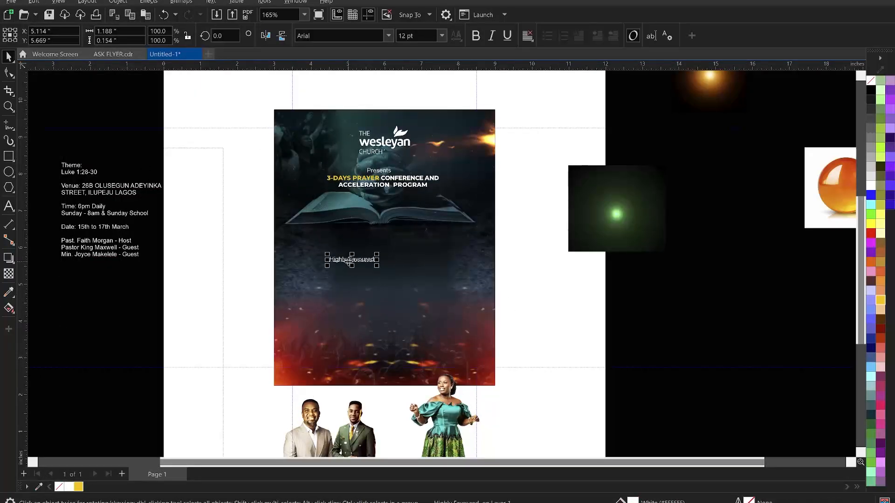
drag(377, 265, 453, 319)
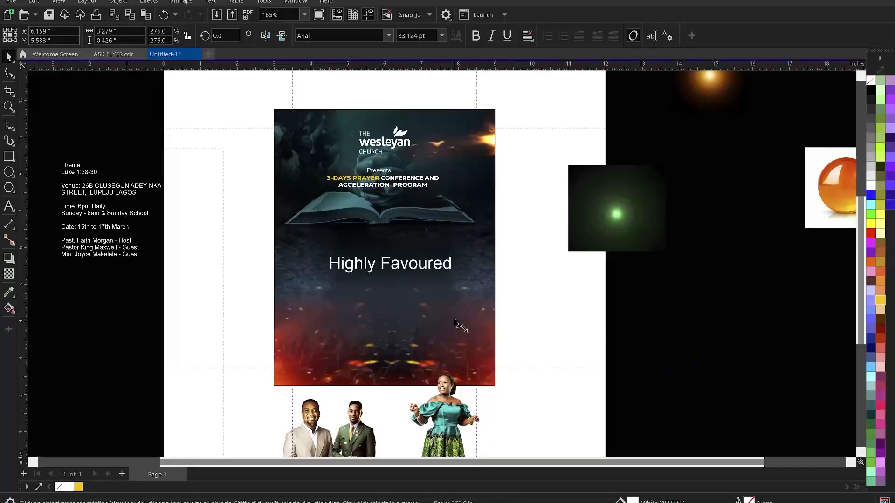
Change the Highly Favoured text to UPPERCASE
click(380, 264)
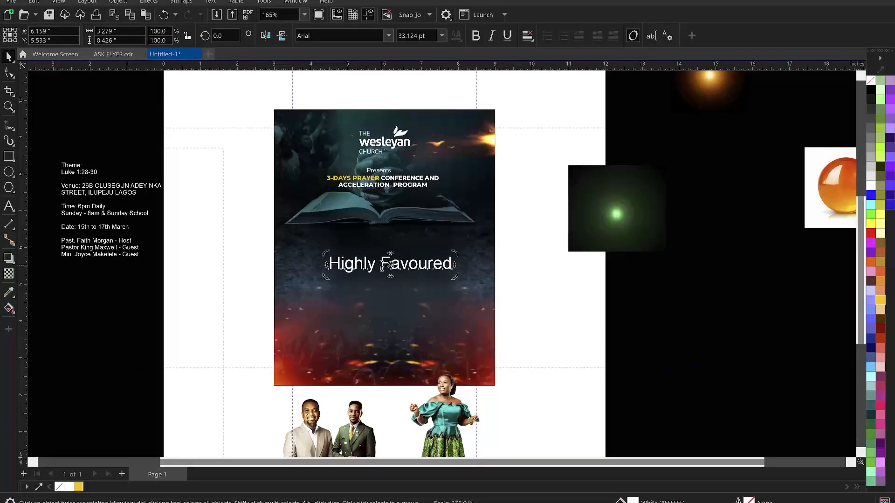
double_click(380, 265)
key(ctrl+a)
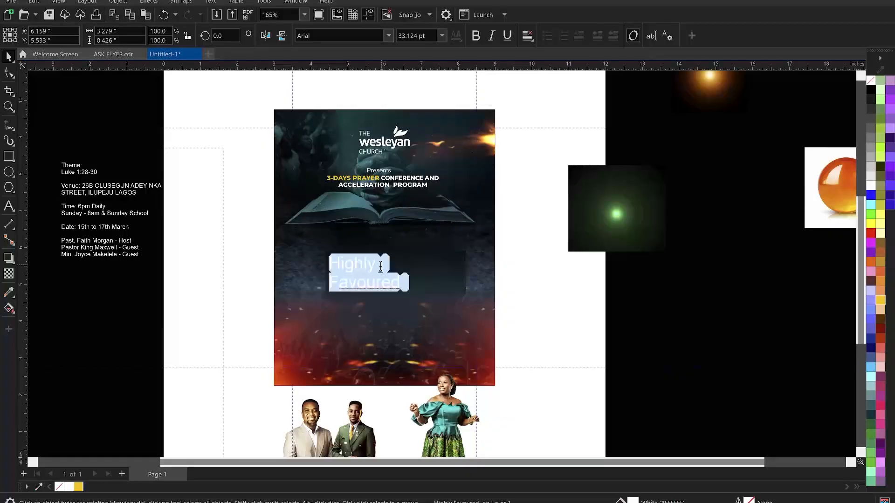
right_click(375, 266)
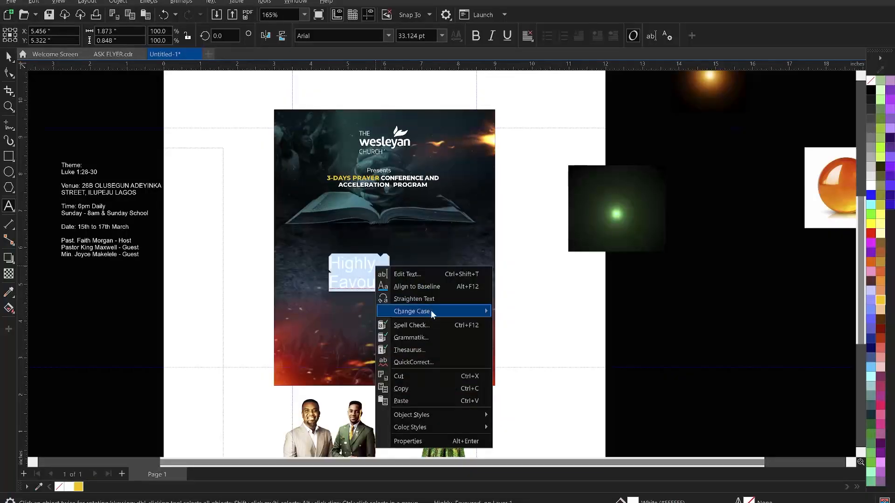
mouse_move(475, 312)
click(525, 338)
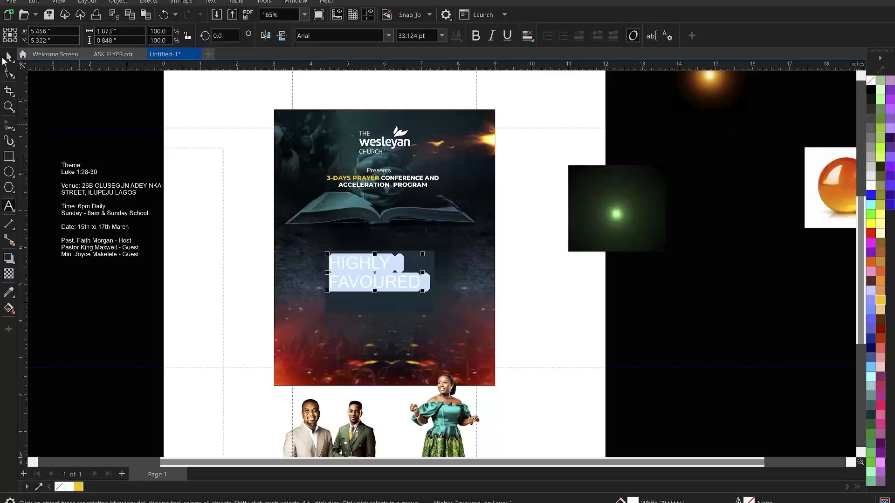
Set the HIGHLY FAVOURED title font to Campton Black
click(9, 57)
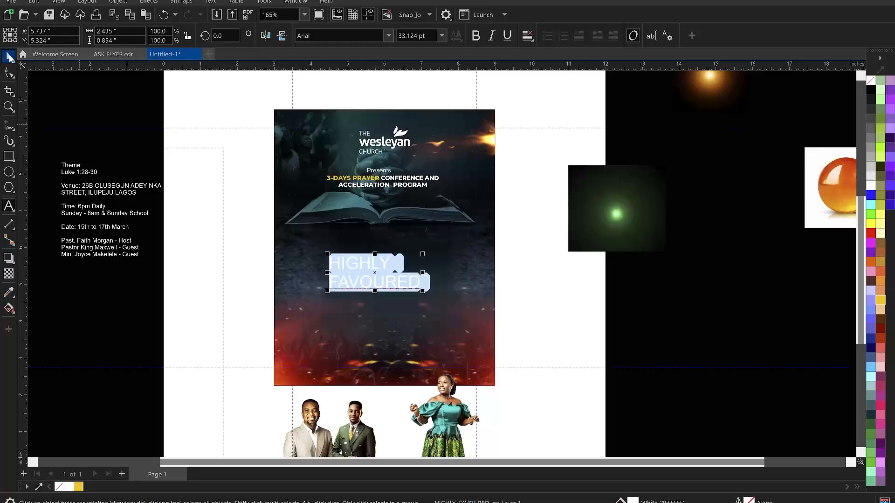
click(388, 36)
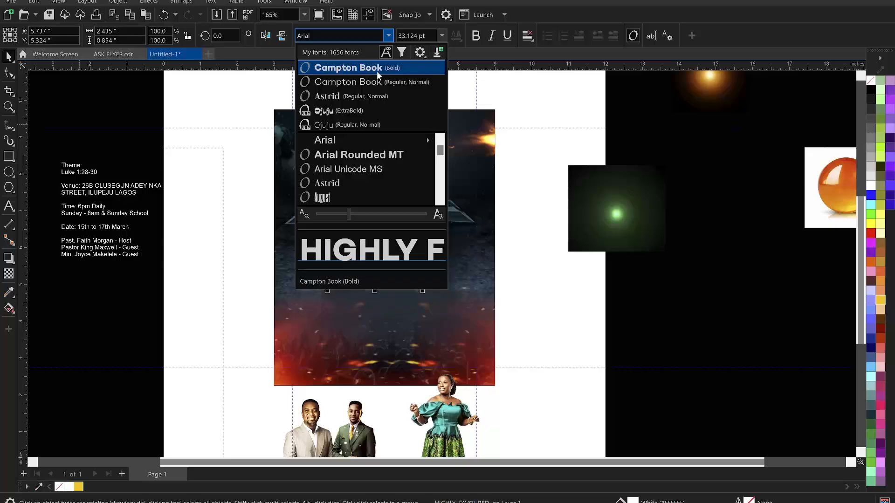
key(Escape)
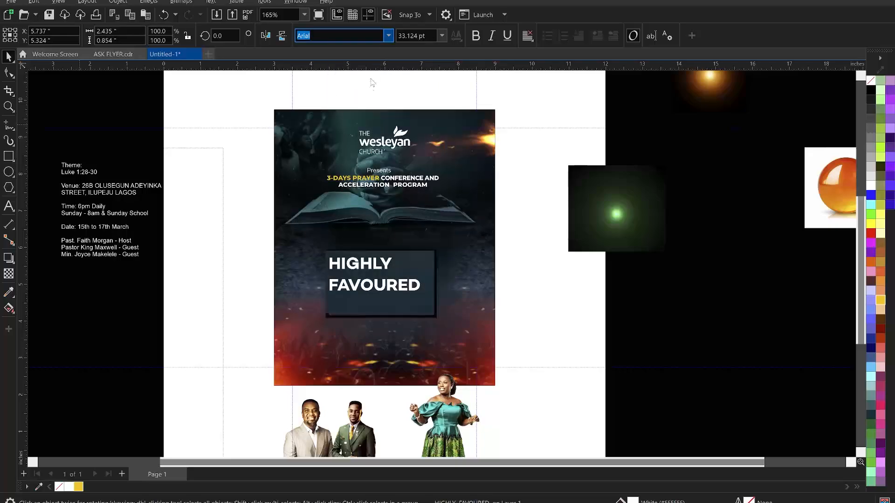
click(385, 40)
mouse_move(351, 142)
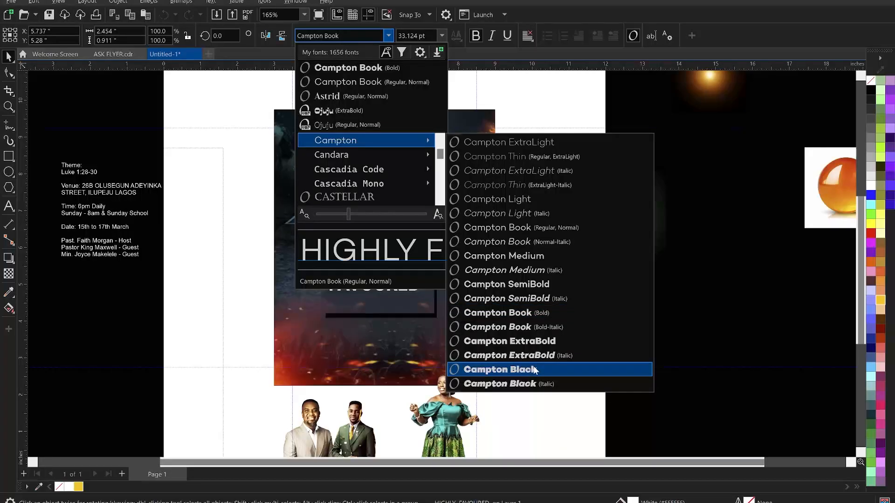
key(Escape)
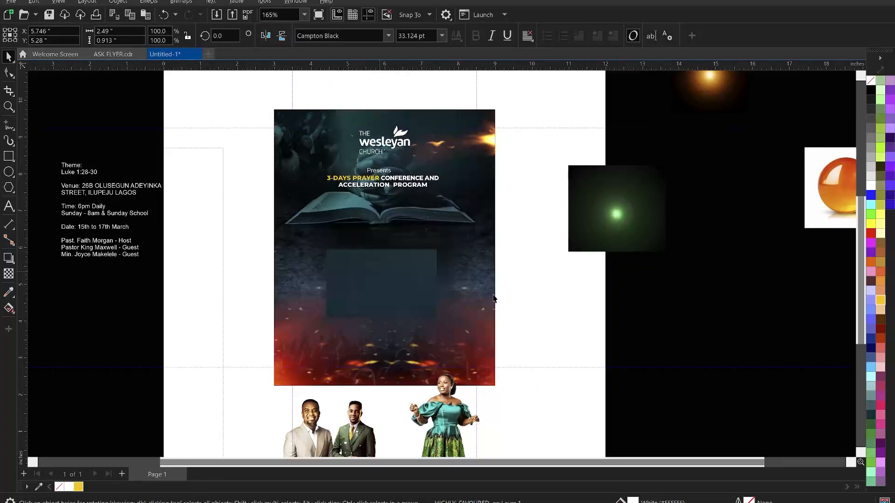
Break the title apart into separate HIGHLY and FAVOURED lines with Ctrl+K
key(Escape)
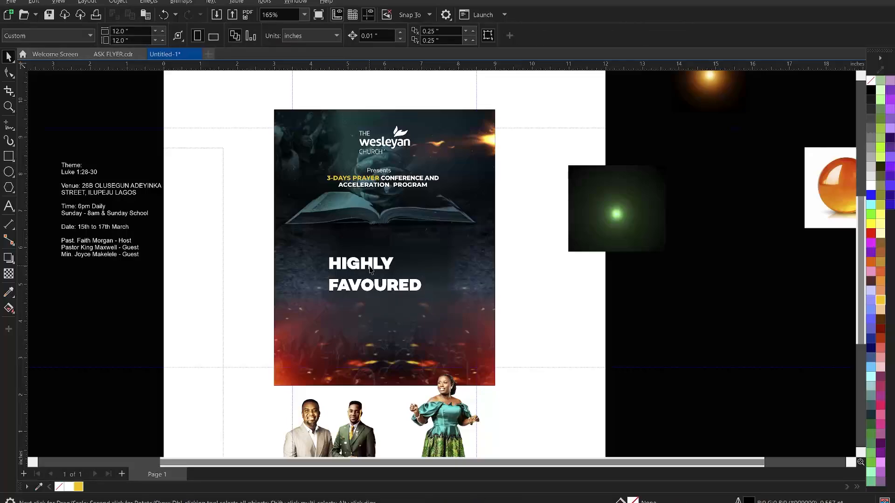
click(369, 265)
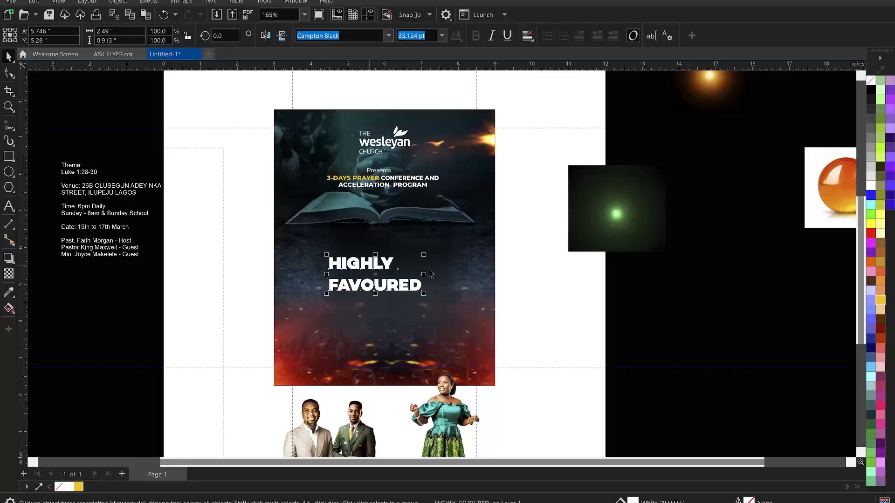
key(ctrl+k)
Scale HIGHLY up to about 70 pt and FAVOURED to about 39.8 pt beneath it
drag(396, 255, 467, 240)
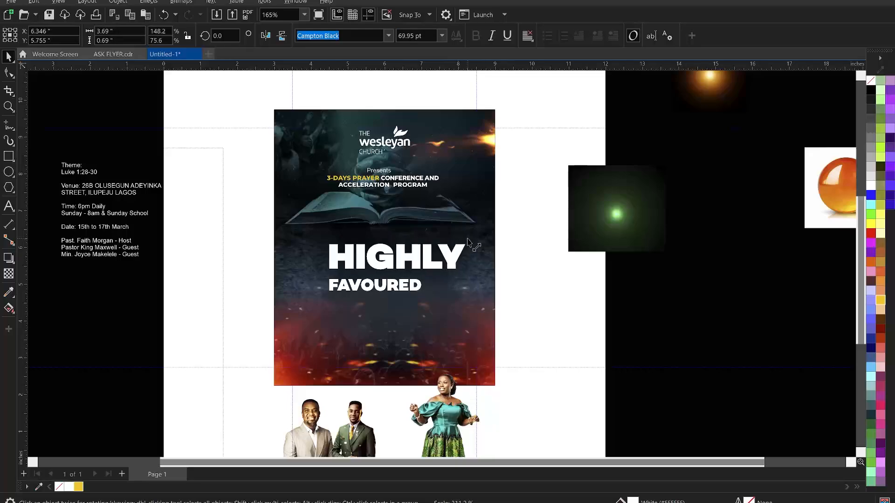
click(409, 288)
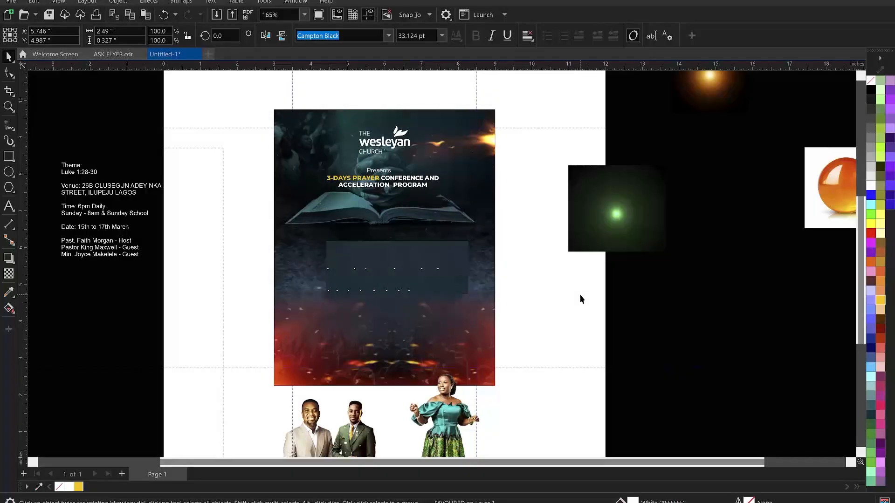
key(Escape)
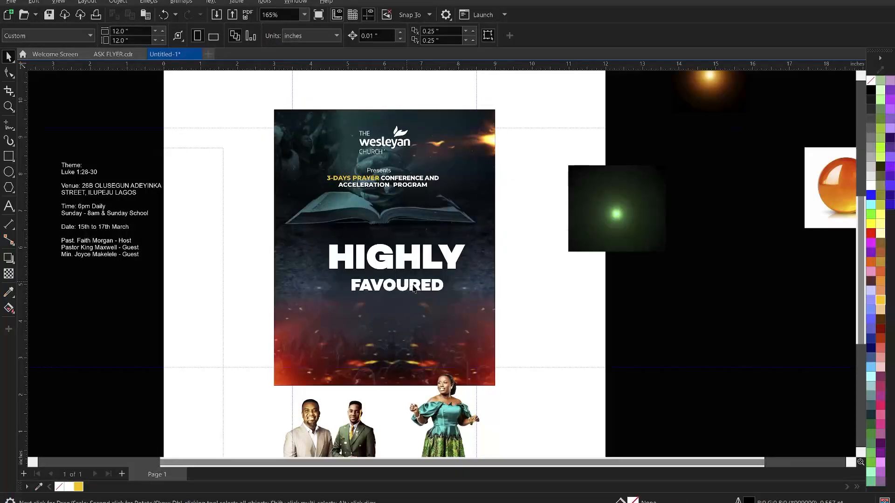
click(413, 290)
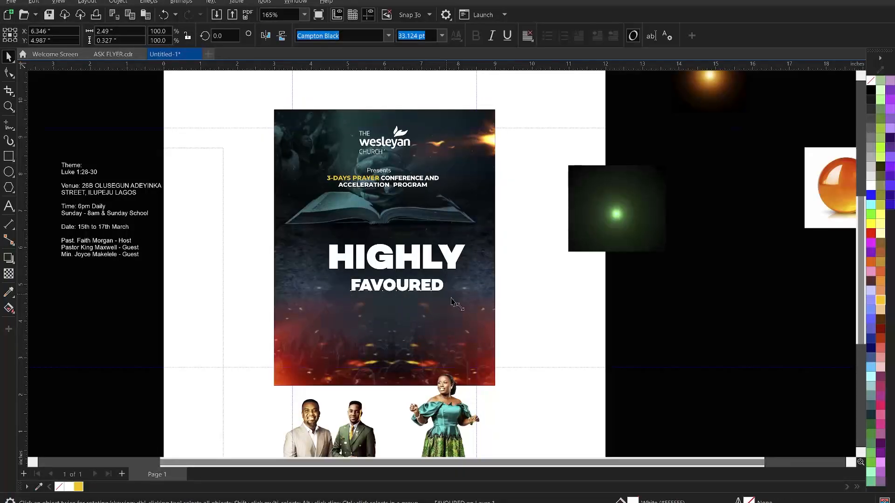
drag(452, 301, 454, 303)
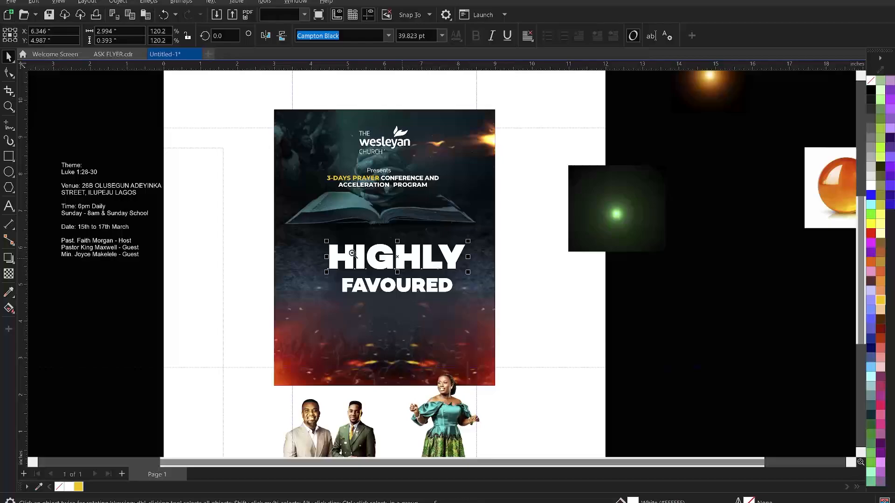
key(z)
drag(238, 211, 559, 331)
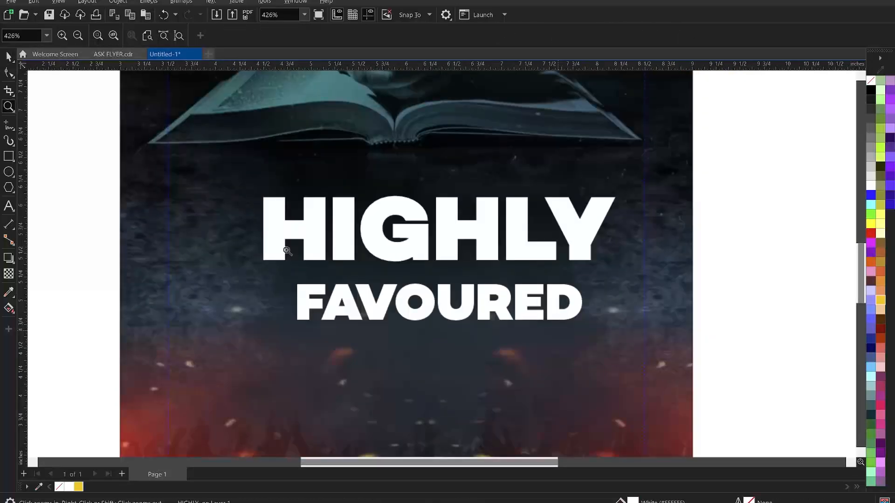
key(space)
click(310, 238)
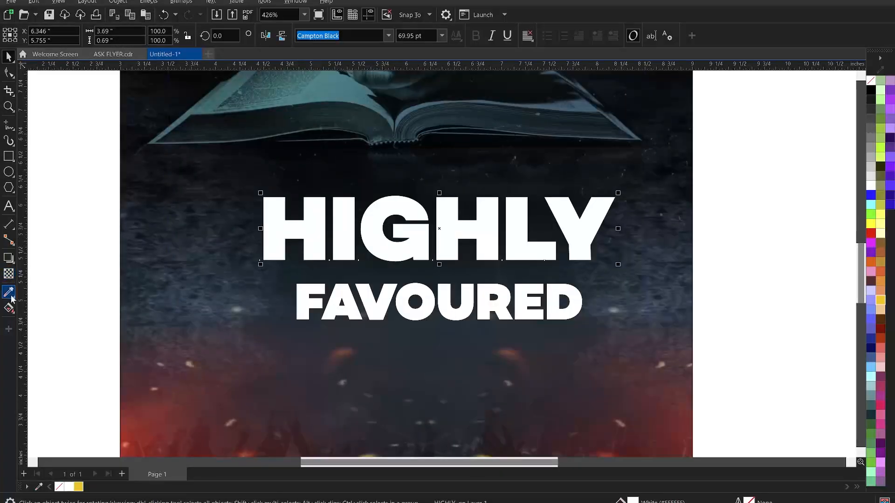
Apply an envelope to HIGHLY and bend its top edge upward into an arch
click(9, 261)
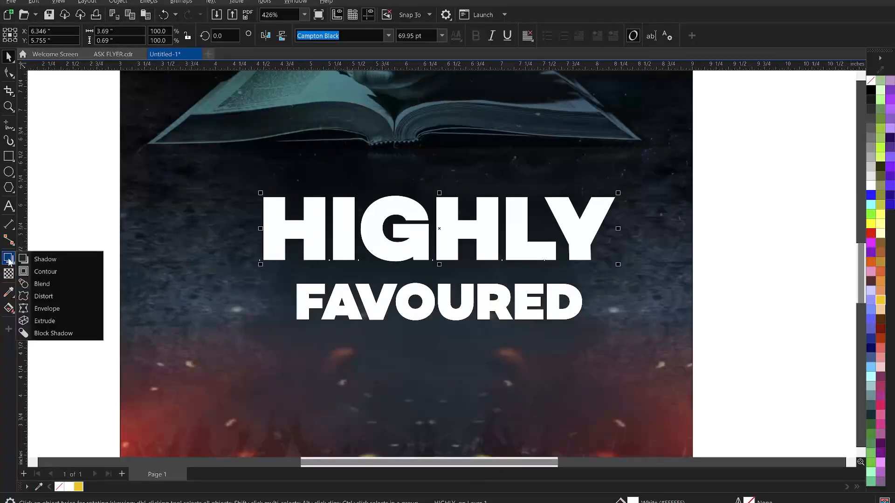
click(53, 310)
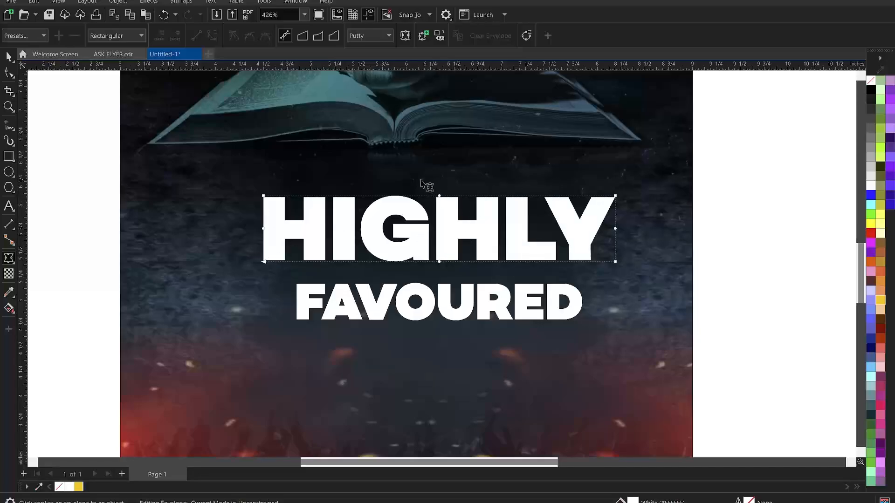
drag(420, 180, 457, 288)
click(441, 196)
key(Escape)
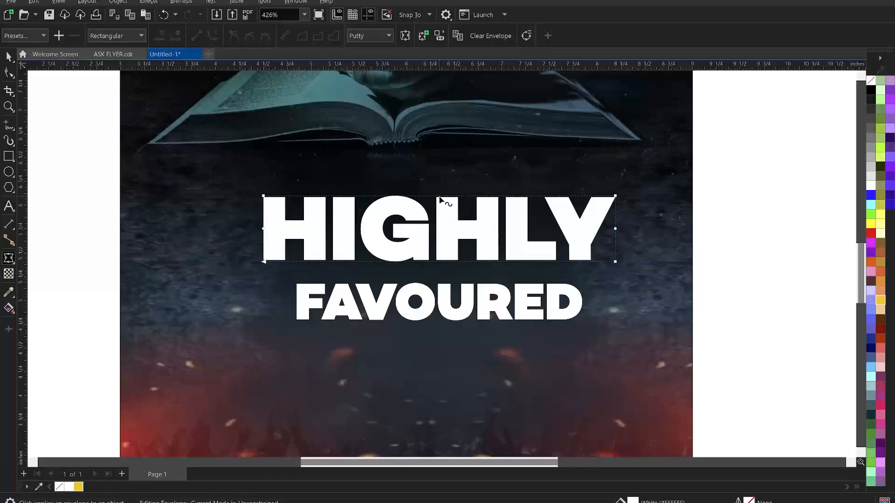
drag(438, 198, 439, 183)
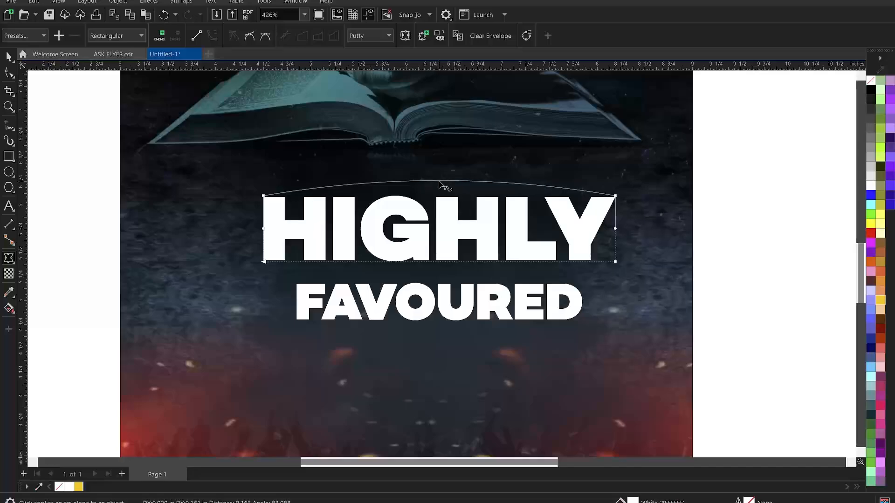
drag(439, 183, 439, 183)
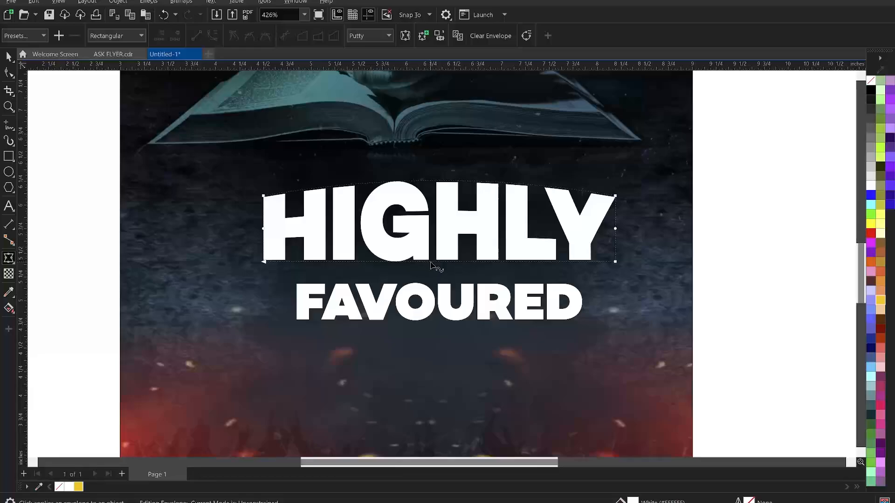
Curve HIGHLY's bottom edge upward and move FAVOURED up closer beneath it
drag(431, 263, 431, 250)
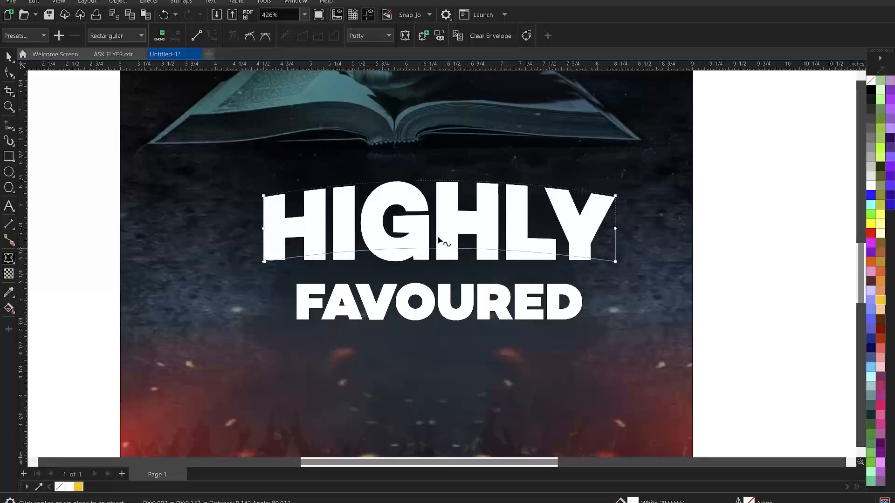
click(433, 183)
drag(433, 183, 433, 182)
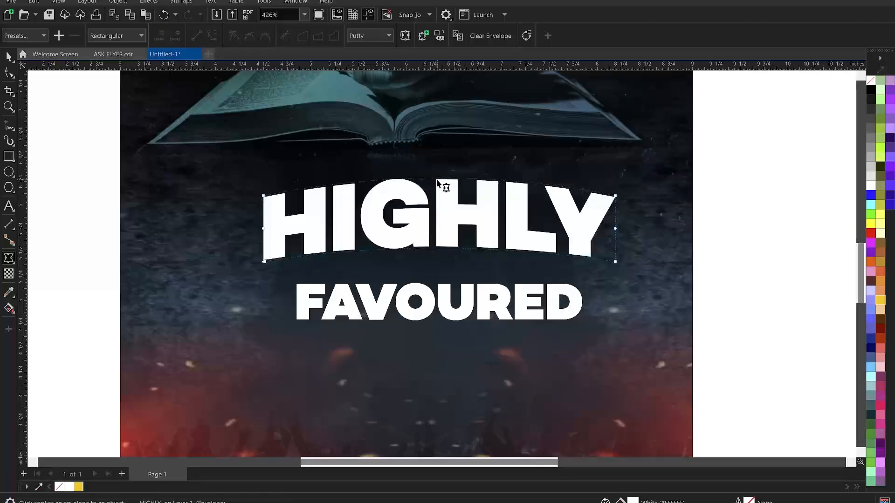
key(space)
click(441, 301)
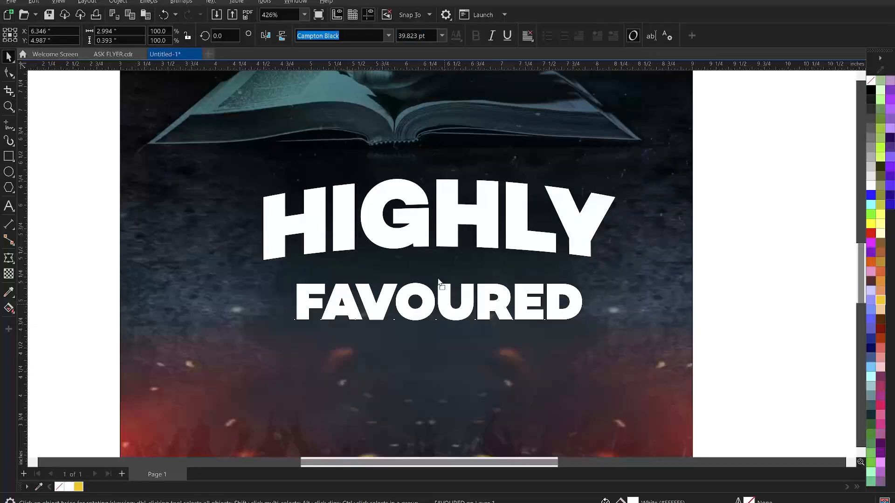
drag(440, 308, 444, 289)
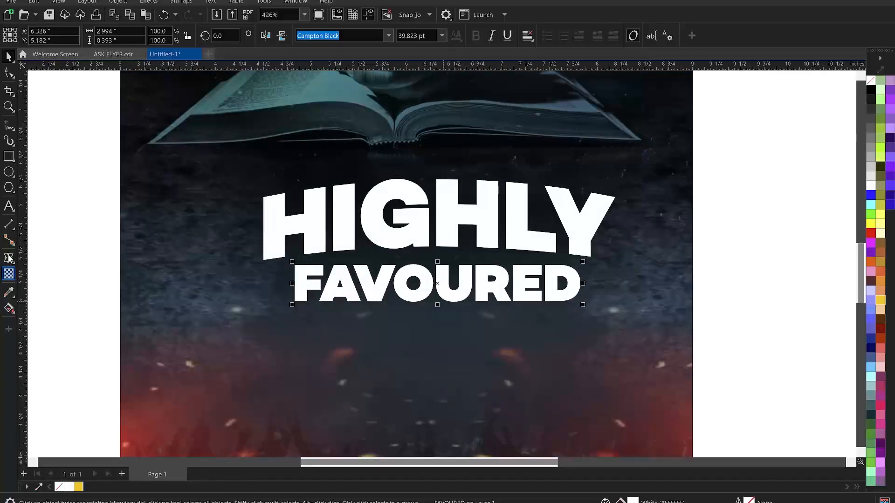
Apply an envelope to FAVOURED and arch its top and bottom edges
click(9, 259)
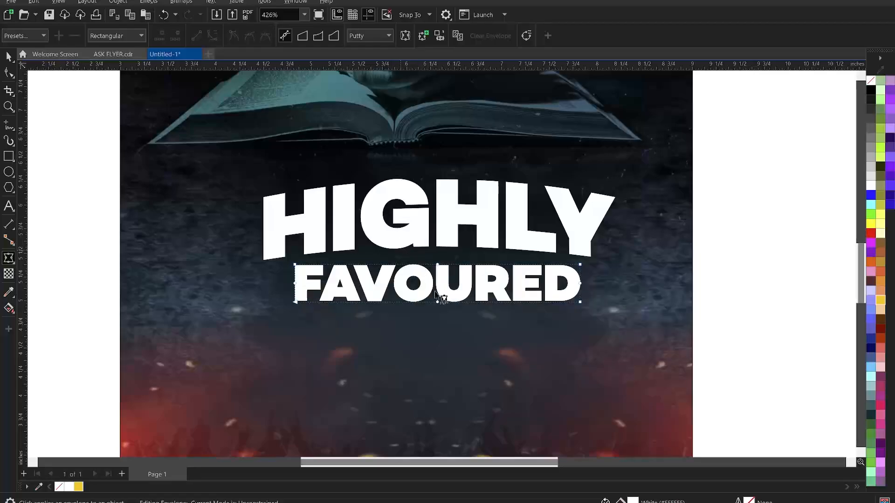
drag(407, 251, 459, 324)
click(436, 265)
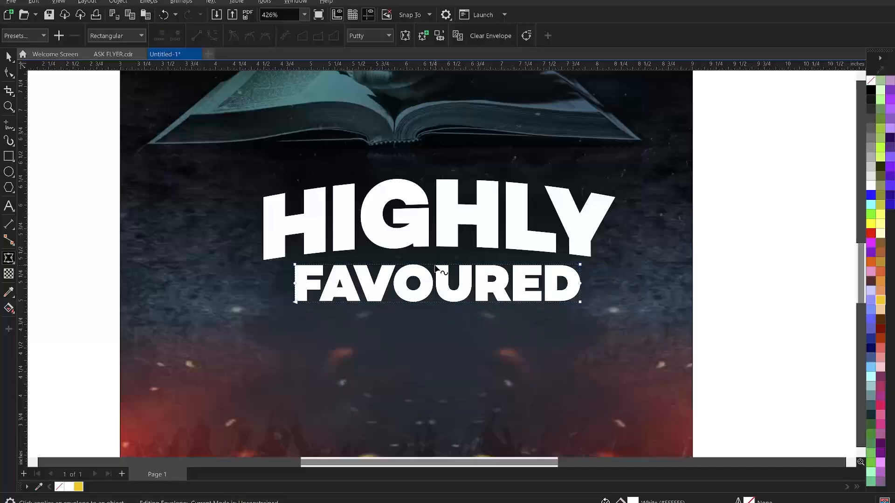
drag(435, 265, 433, 252)
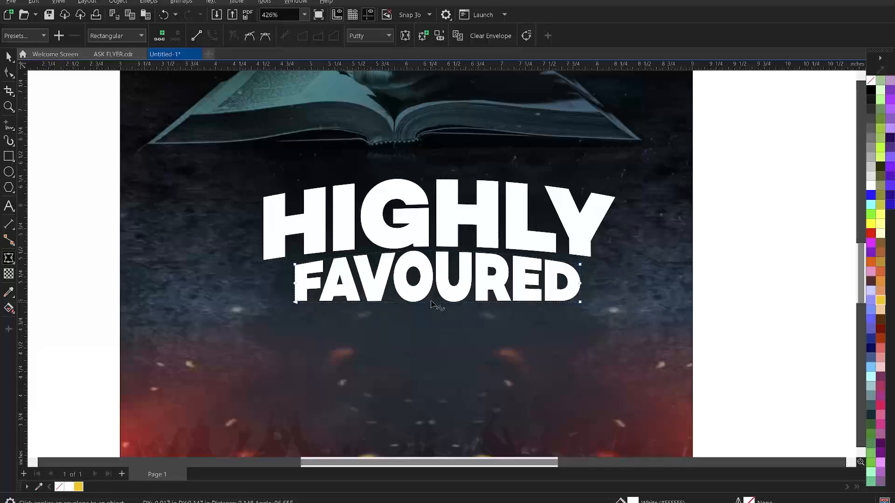
drag(430, 301, 431, 292)
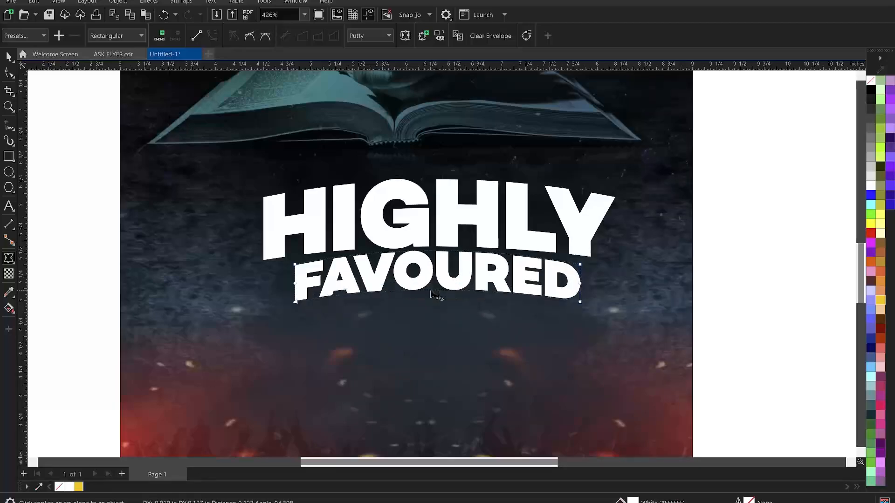
drag(430, 290, 430, 293)
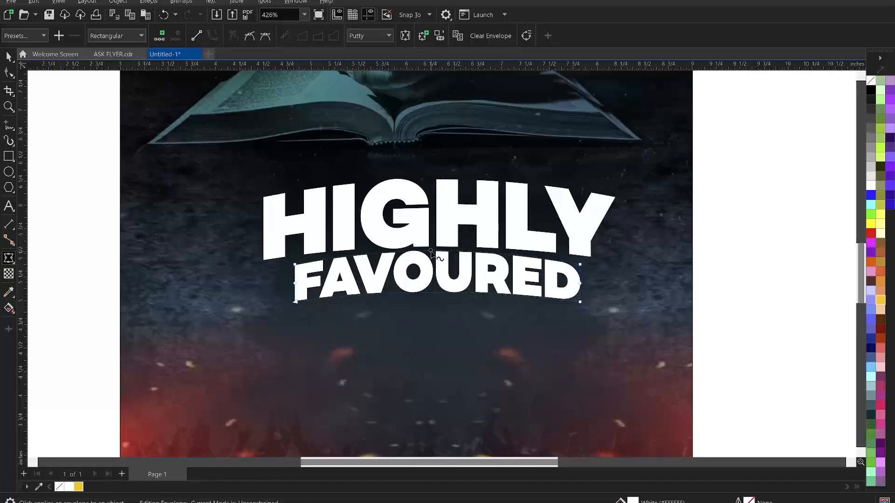
drag(431, 250, 434, 252)
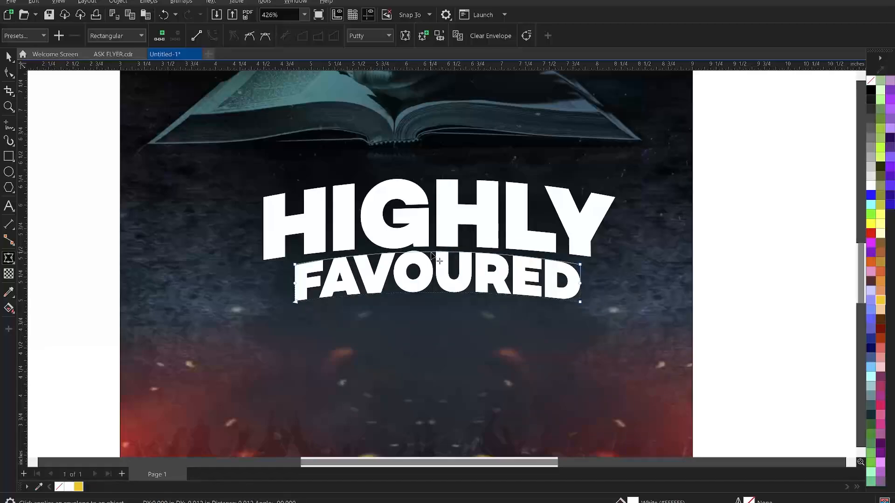
Fine-tune the curve under HIGHLY and nudge FAVOURED into place beneath it
click(446, 247)
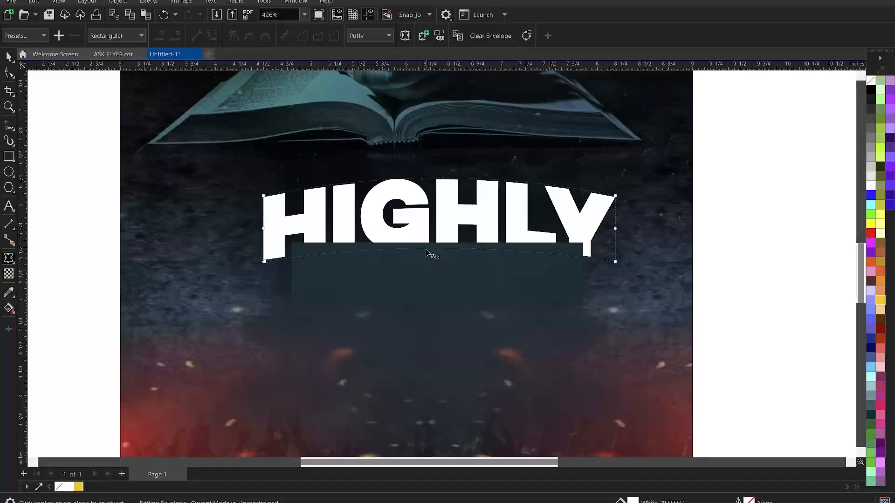
click(429, 252)
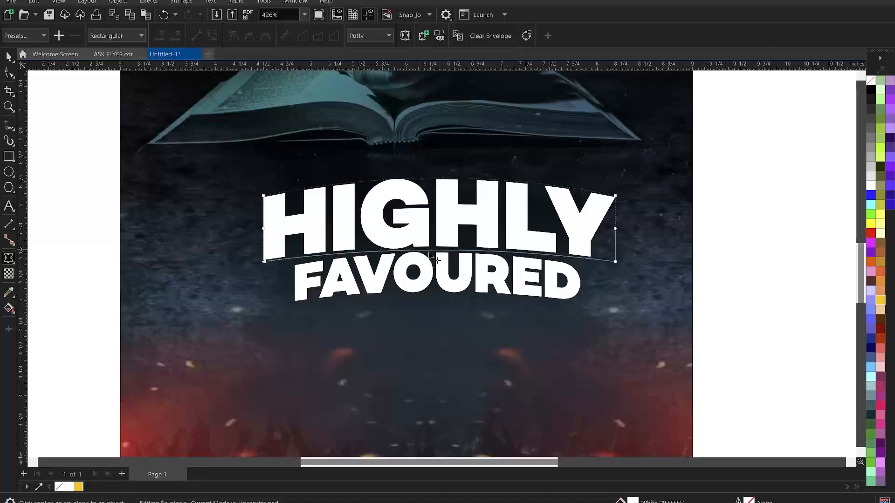
drag(429, 252, 431, 253)
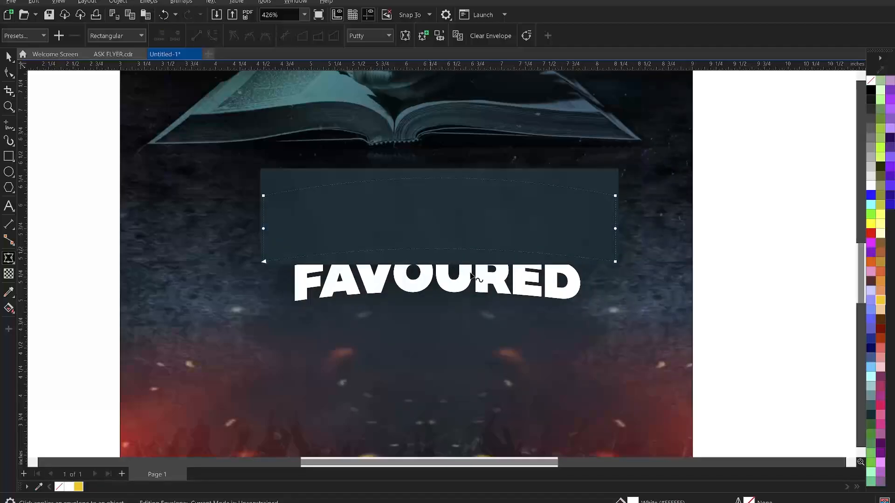
key(space)
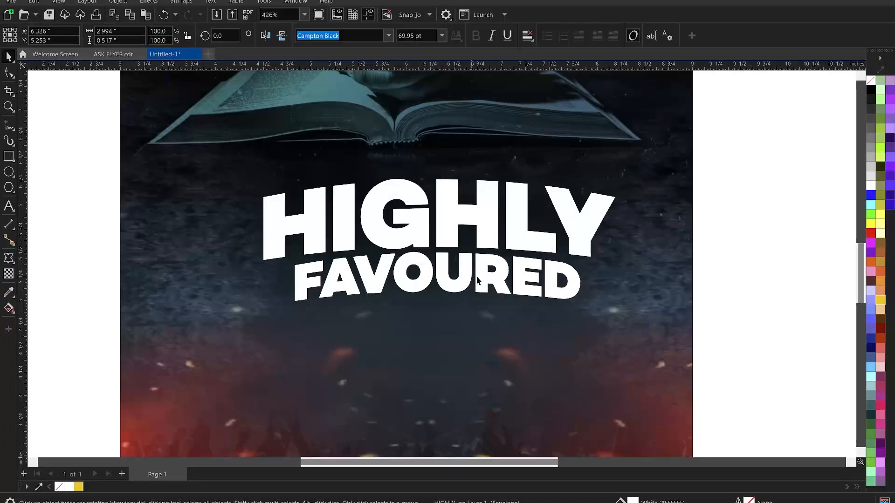
drag(480, 275, 495, 234)
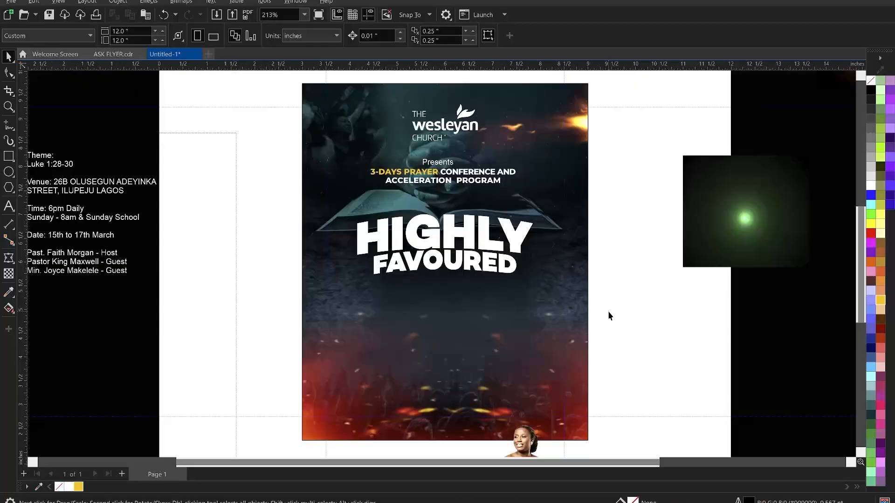
Move the Luke 1:28-30 reference from the event details to below FAVOURED
click(110, 194)
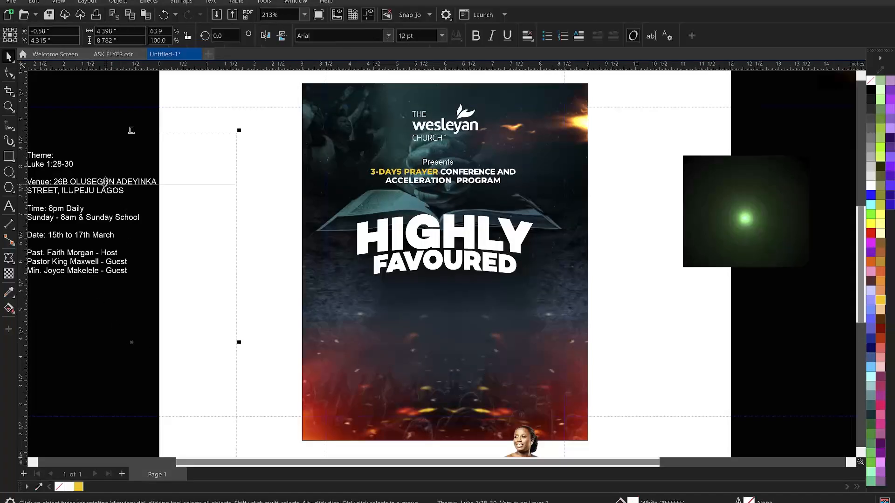
drag(98, 173, 71, 177)
key(ctrl+c)
double_click(123, 174)
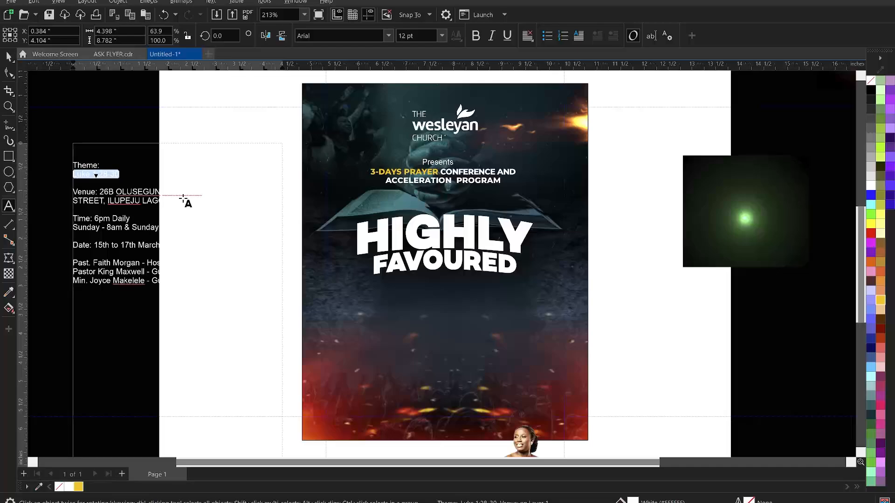
key(Delete)
key(Escape)
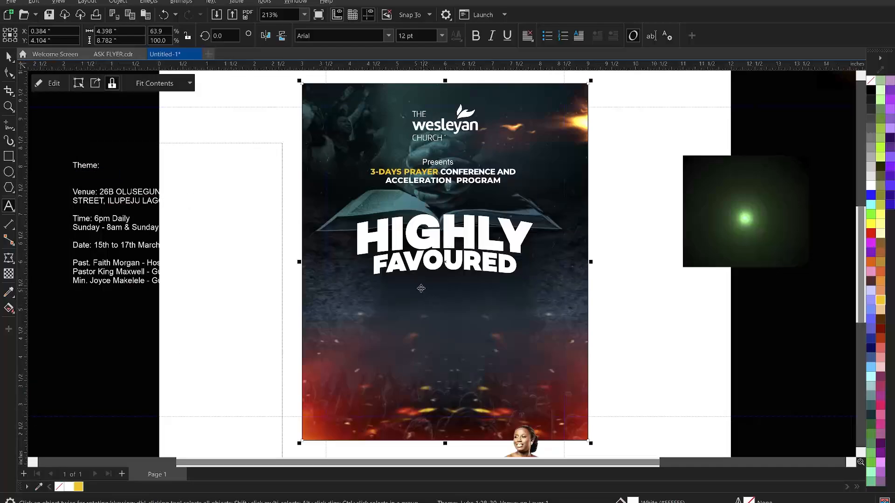
click(419, 287)
key(ctrl+v)
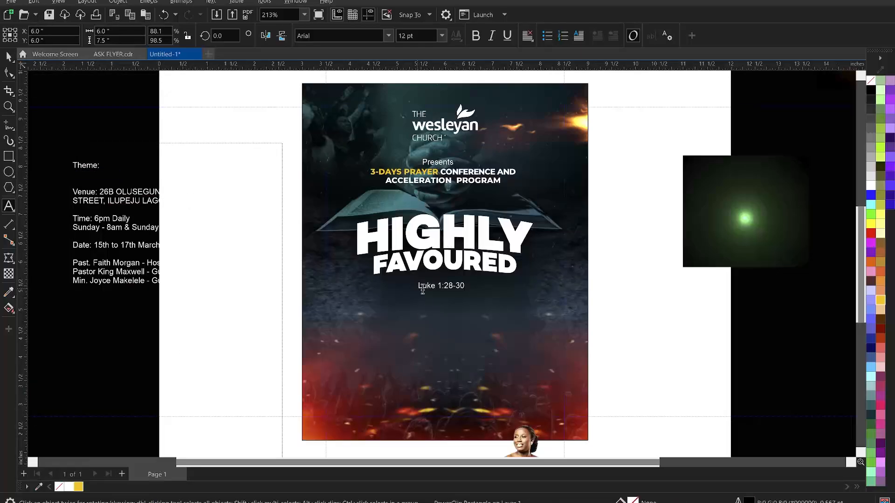
Change the reference to uppercase LUKE 1:28-30 and keep it beneath the headline
click(451, 285)
key(ctrl+a)
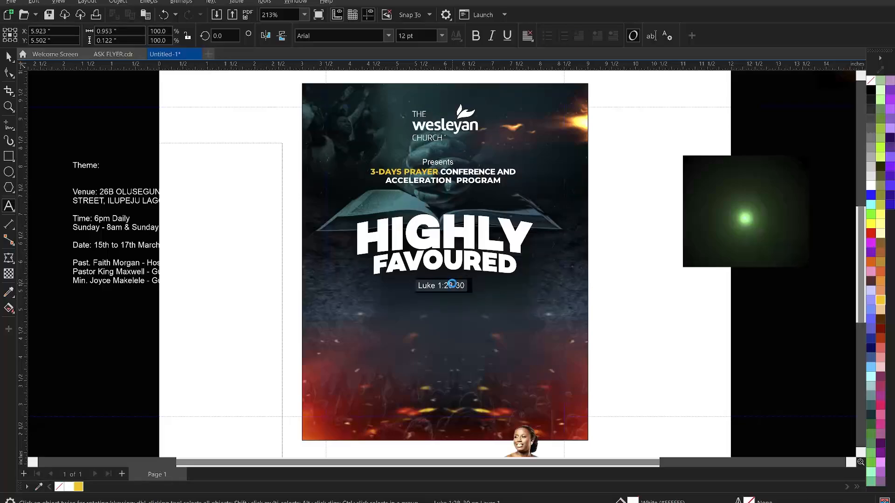
right_click(451, 284)
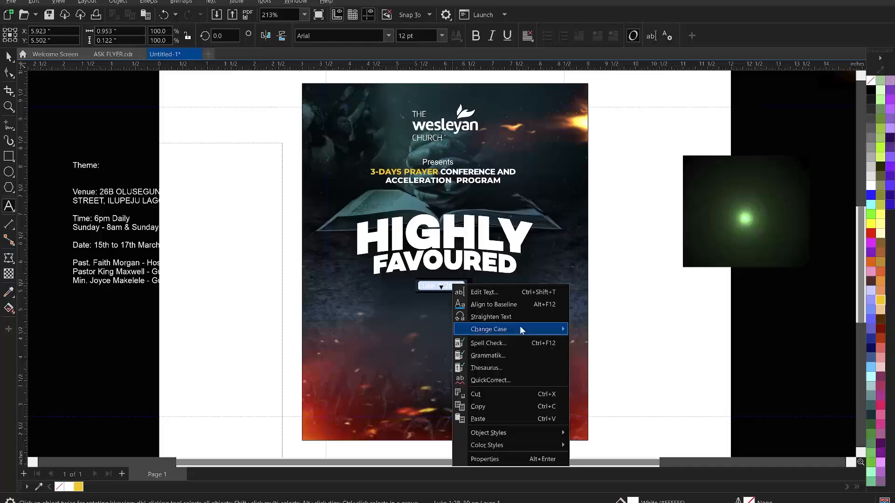
mouse_move(521, 328)
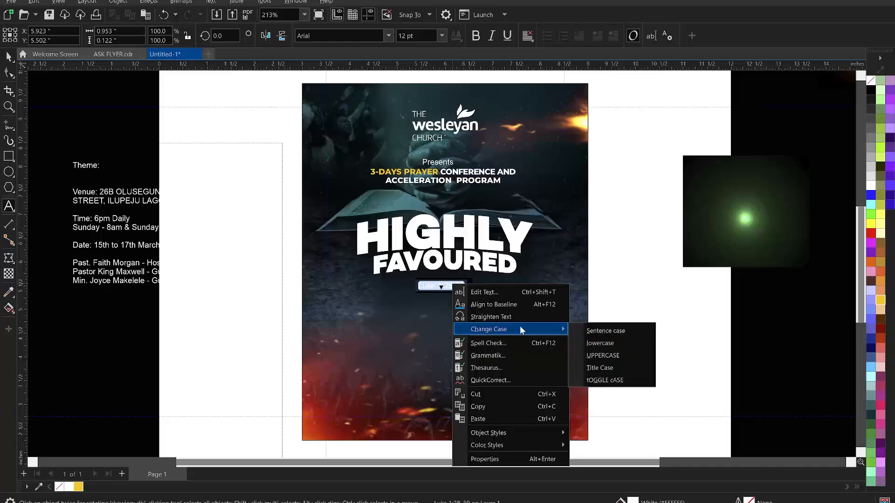
click(597, 352)
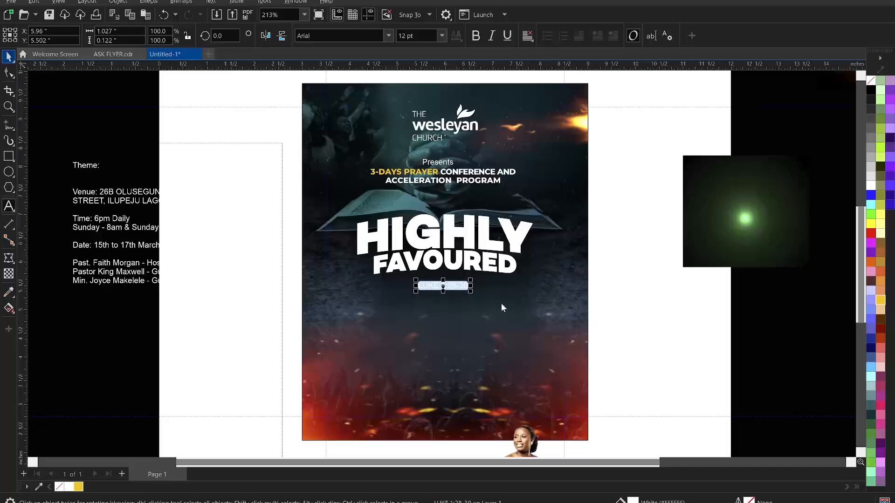
key(Delete)
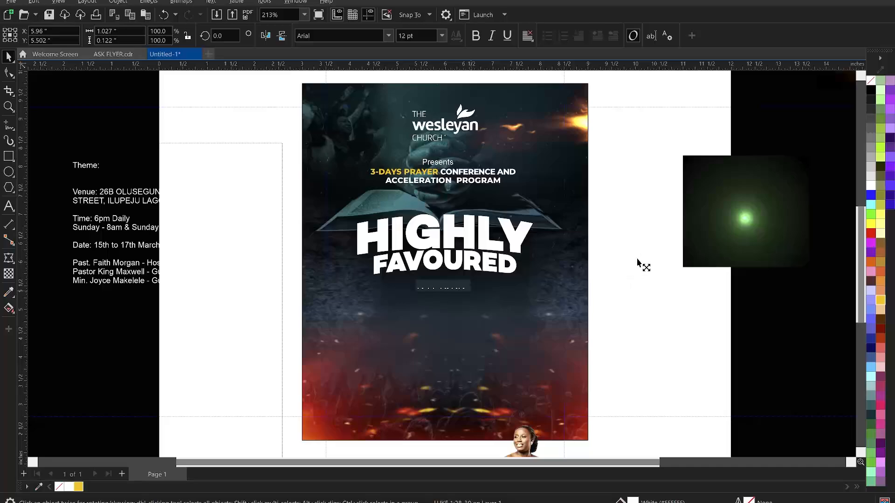
key(ctrl+z)
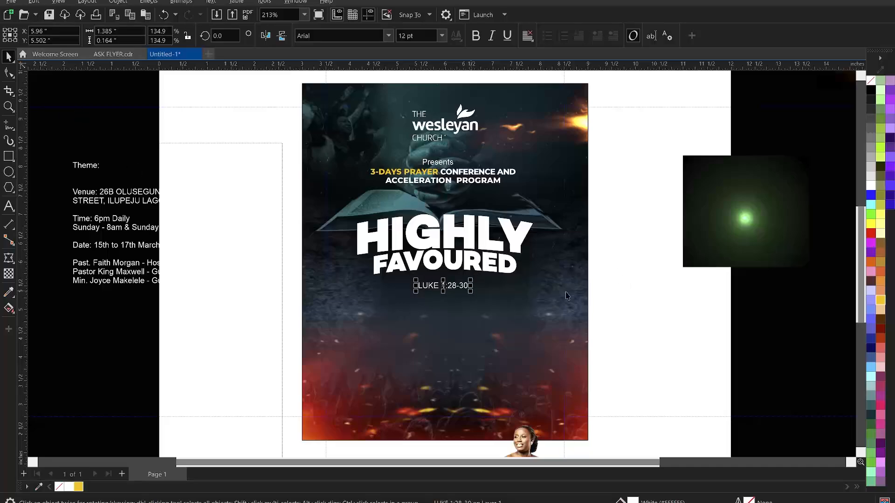
click(628, 270)
Draw an empty rectangle across the flyer below LUKE 1:28-30
scroll(440, 219, down, 1)
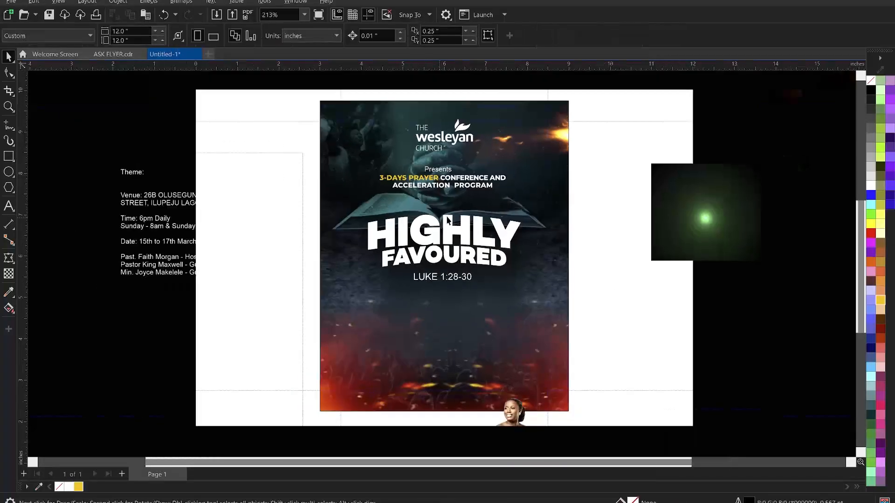
scroll(448, 209, down, 1)
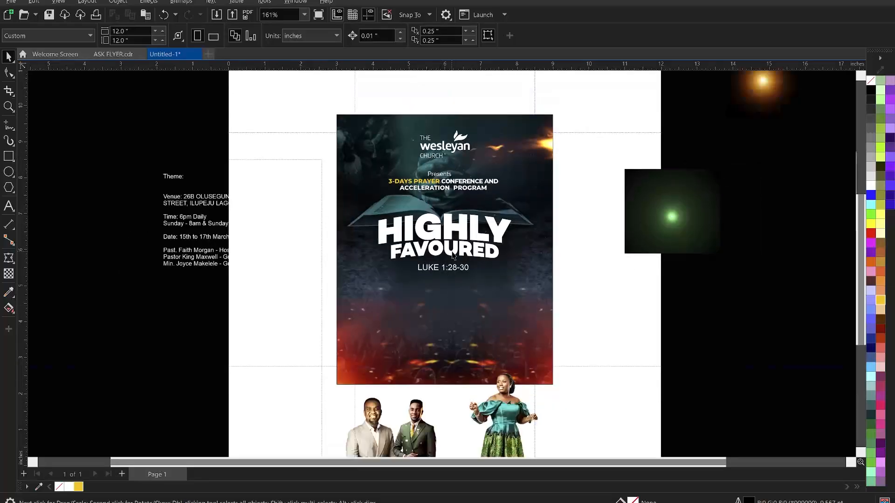
scroll(452, 255, down, 1)
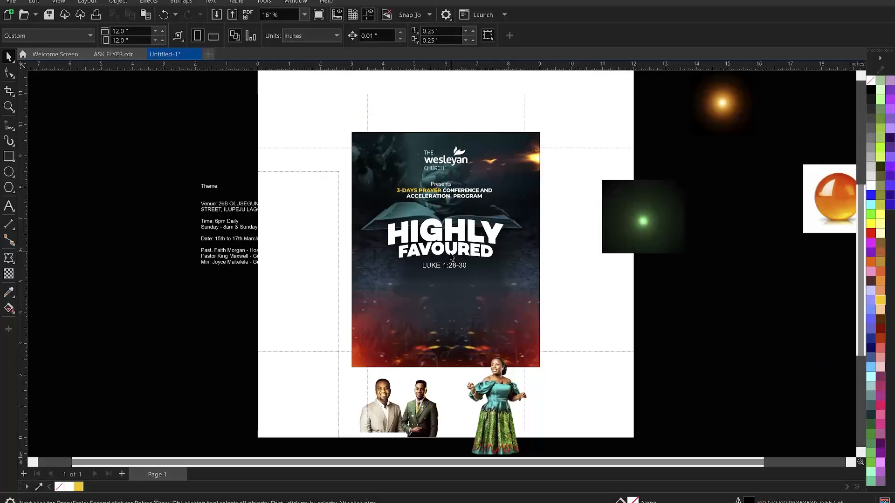
click(8, 156)
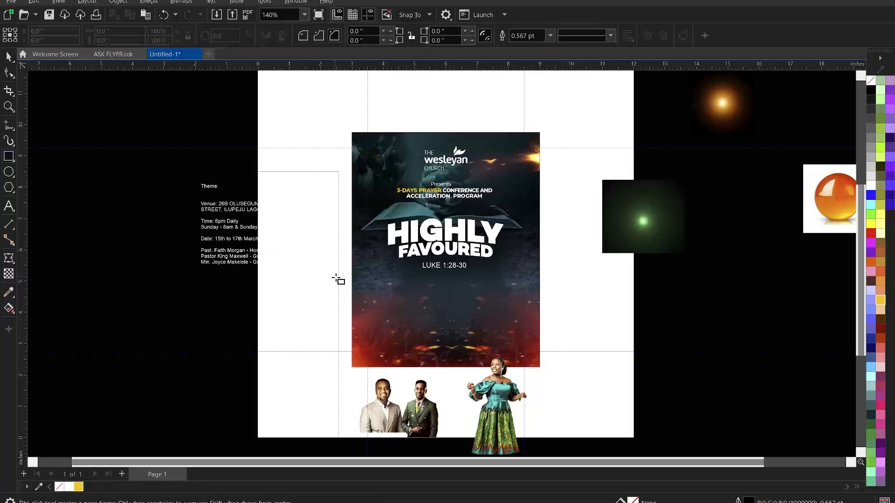
drag(384, 280, 523, 305)
key(space)
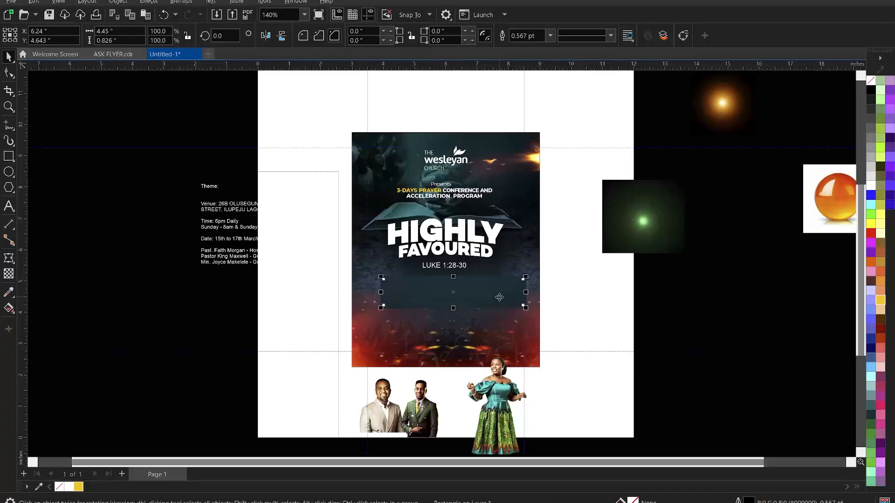
drag(498, 296, 489, 289)
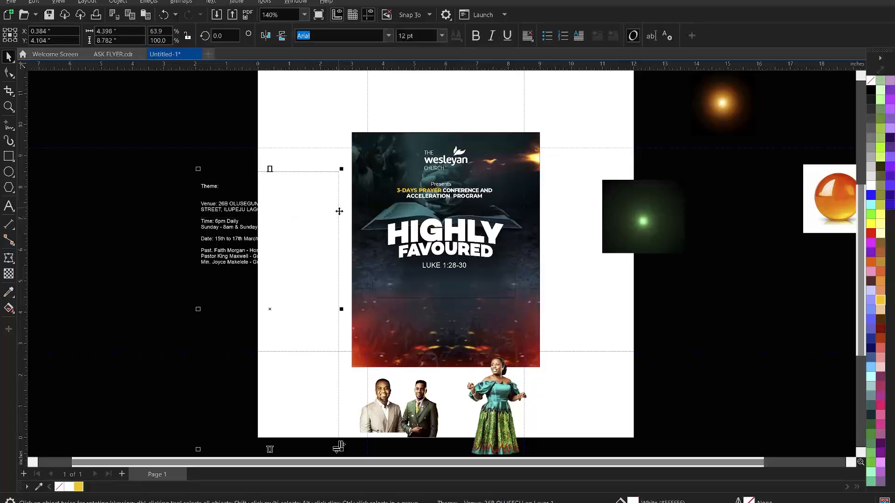
Shift the event details text left and nudge the HIGHLY FAVOURED title group up
drag(315, 213, 292, 215)
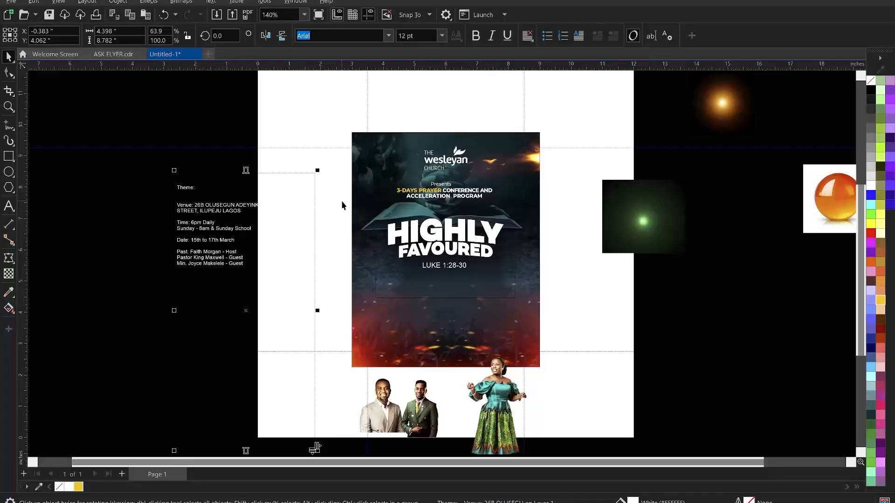
click(448, 242)
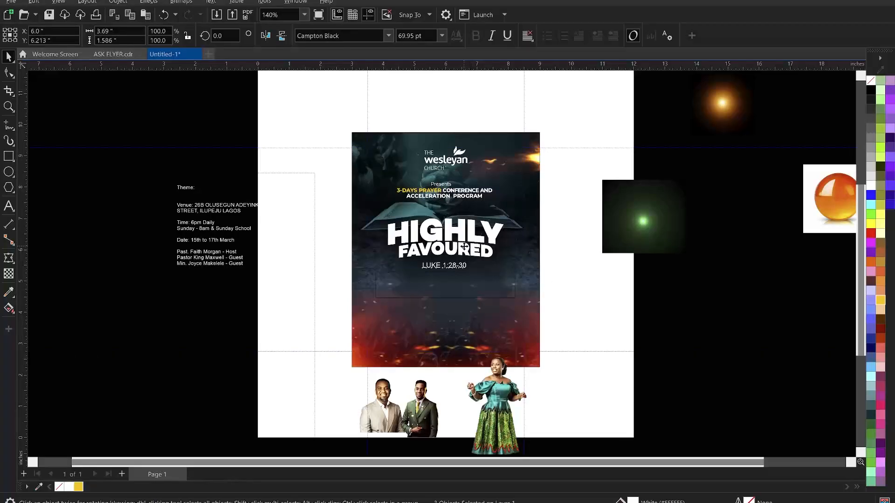
drag(464, 246, 468, 243)
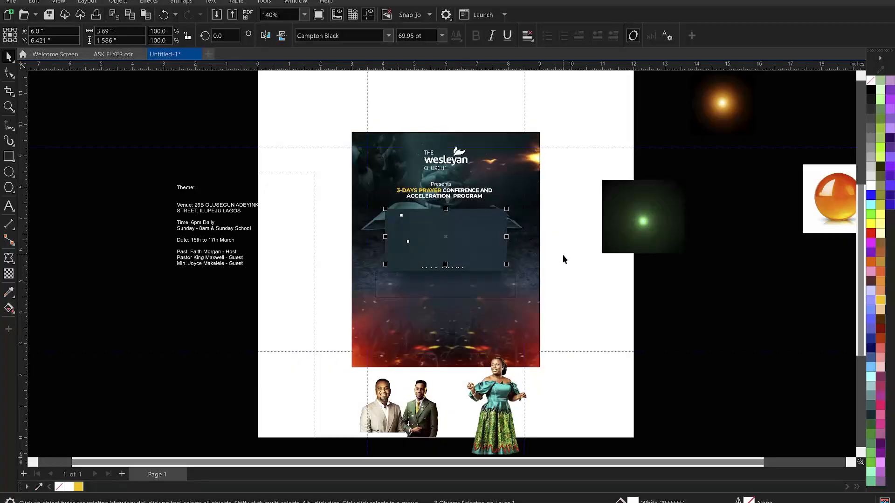
click(329, 332)
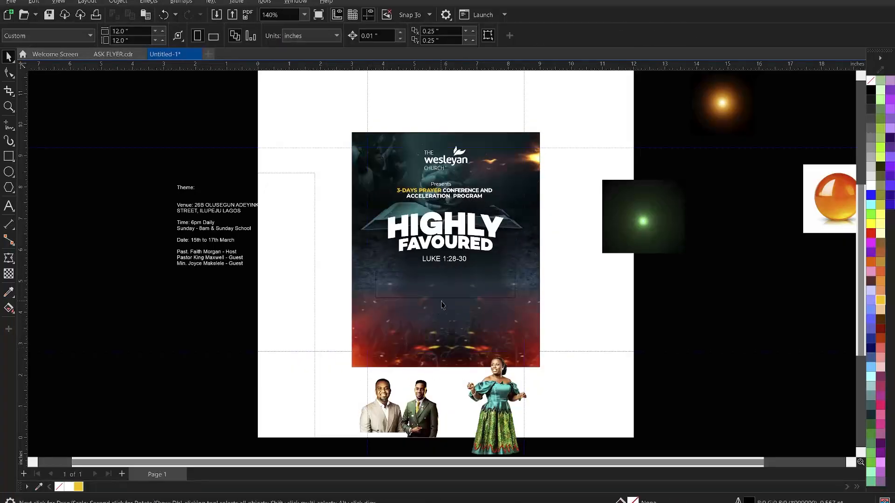
click(454, 292)
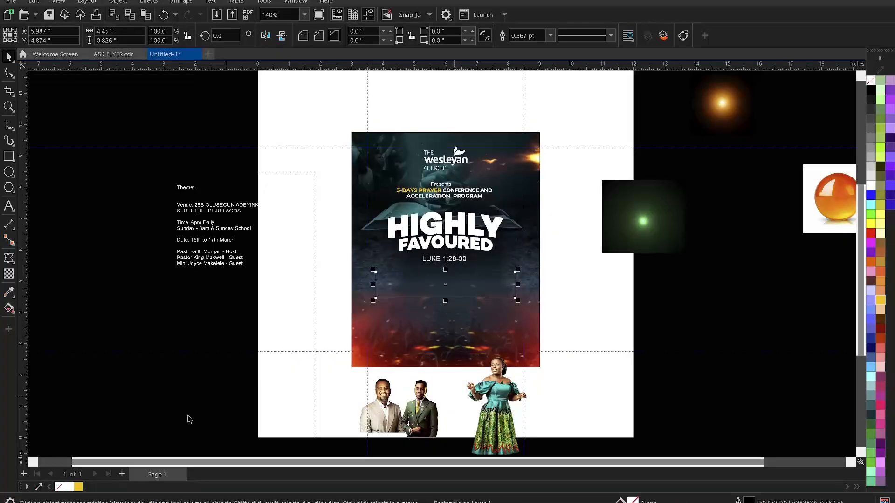
Fill the rectangle below LUKE 1:28-30 with the flyer's sampled red #E22A05 and remove its outline
click(9, 293)
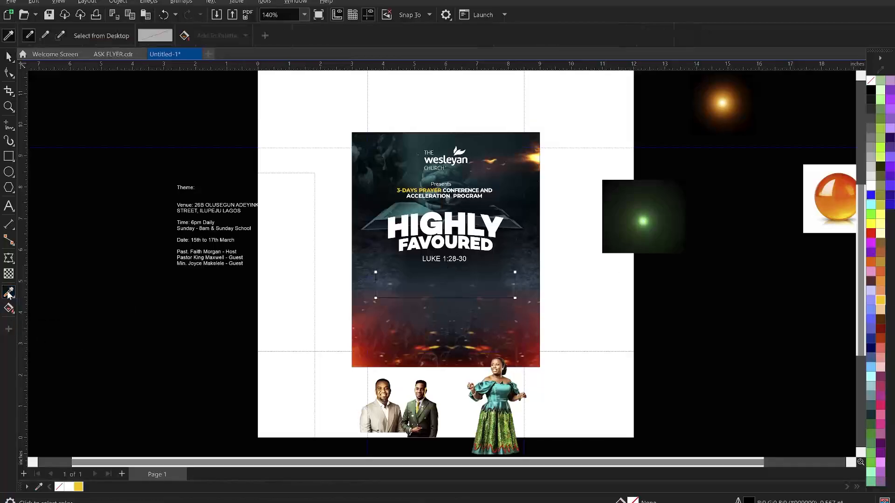
click(360, 358)
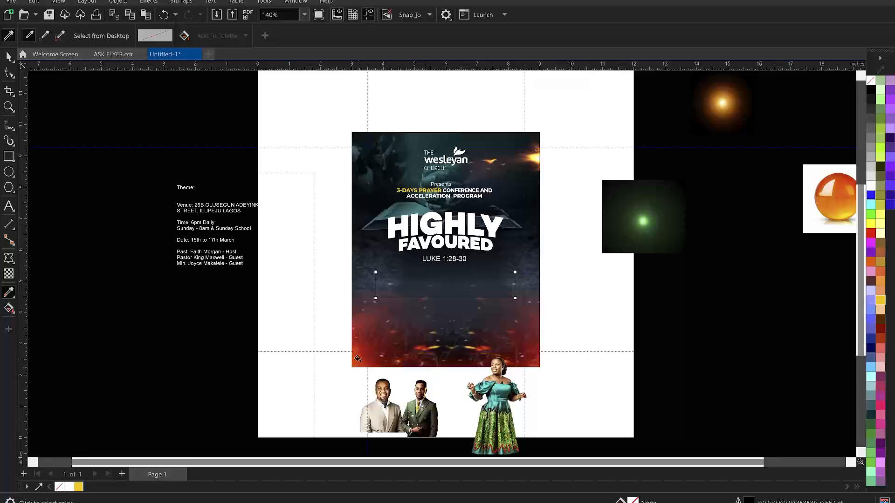
click(428, 291)
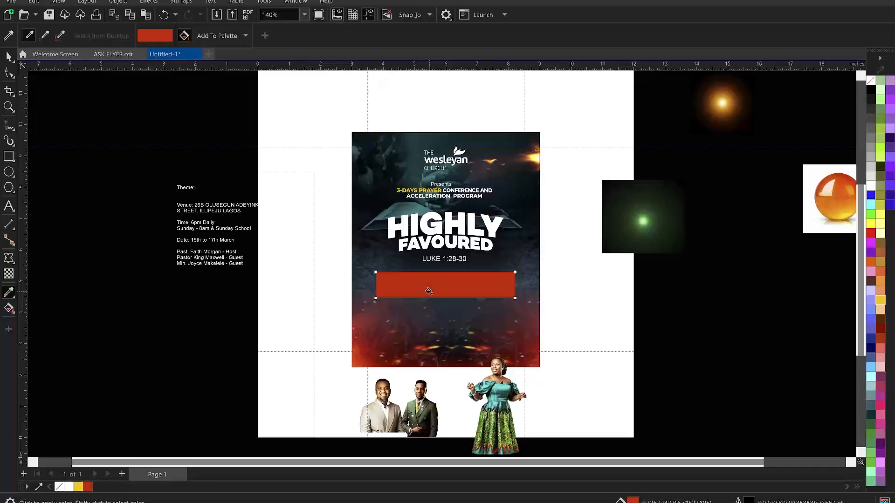
key(space)
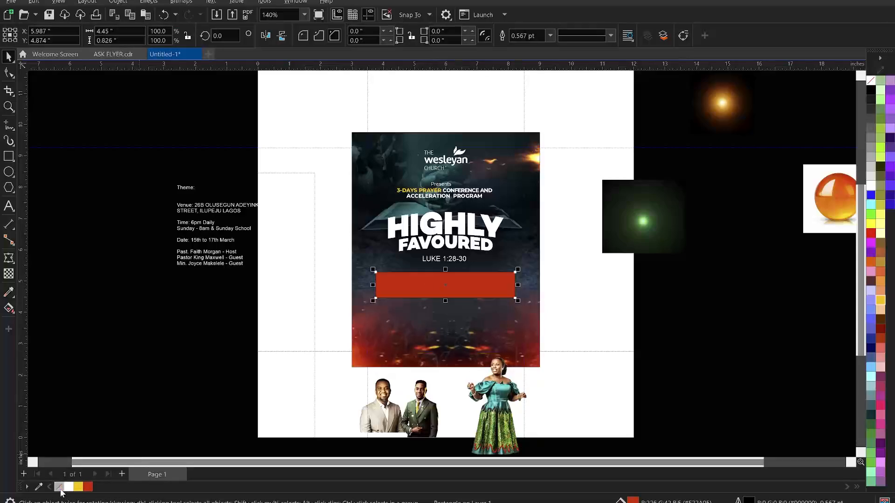
click(287, 290)
Send the flyer background image to the back of the stacking order
shift+click(516, 260)
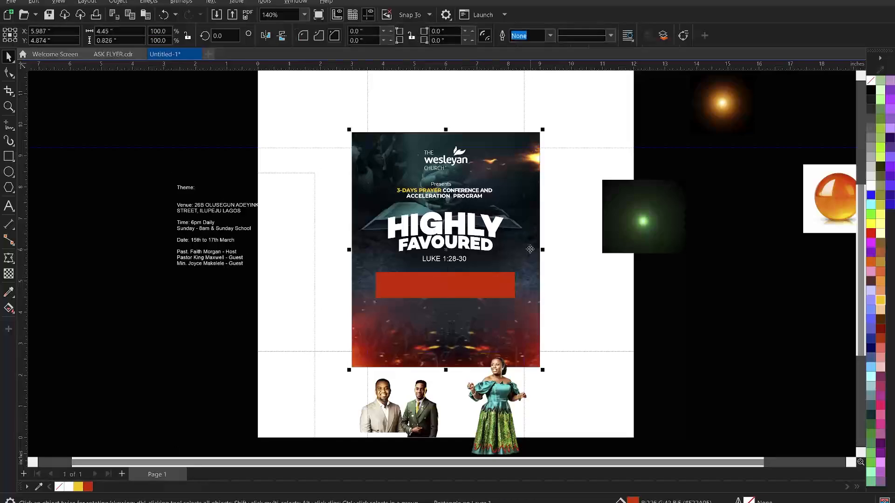
key(shift+Page_Down)
click(591, 282)
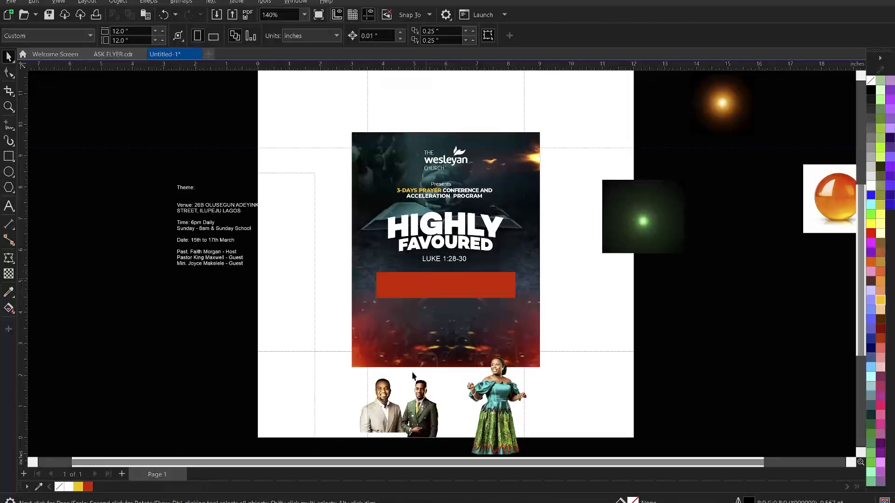
Move the lady's portrait closer to the other guests and zoom in on the flyer bottom
drag(494, 389, 440, 415)
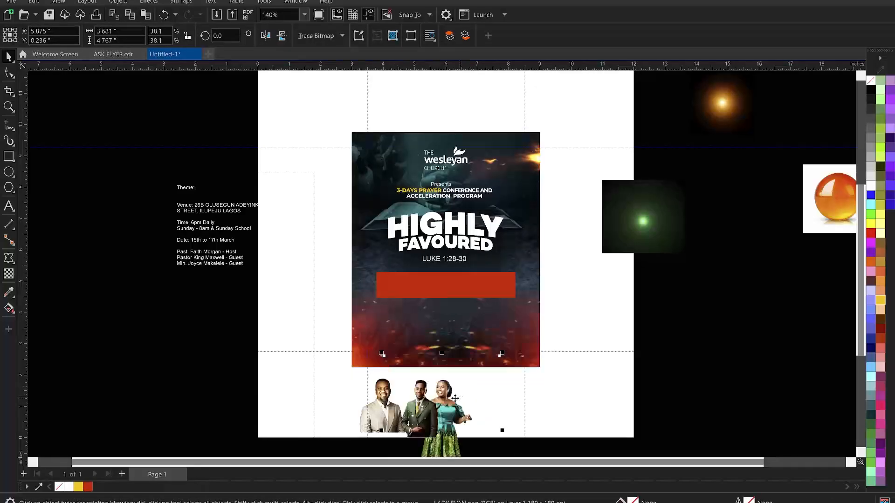
drag(452, 397, 454, 395)
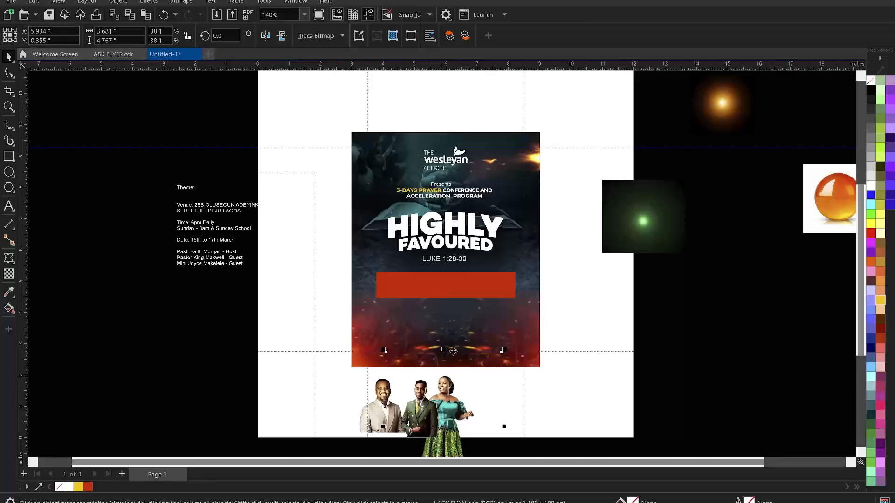
scroll(453, 351, down, 2)
key(z)
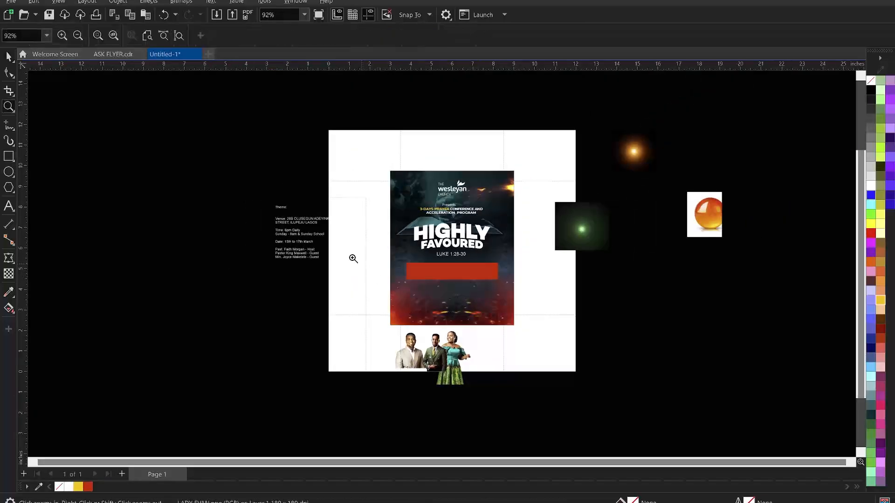
drag(344, 247, 620, 428)
key(space)
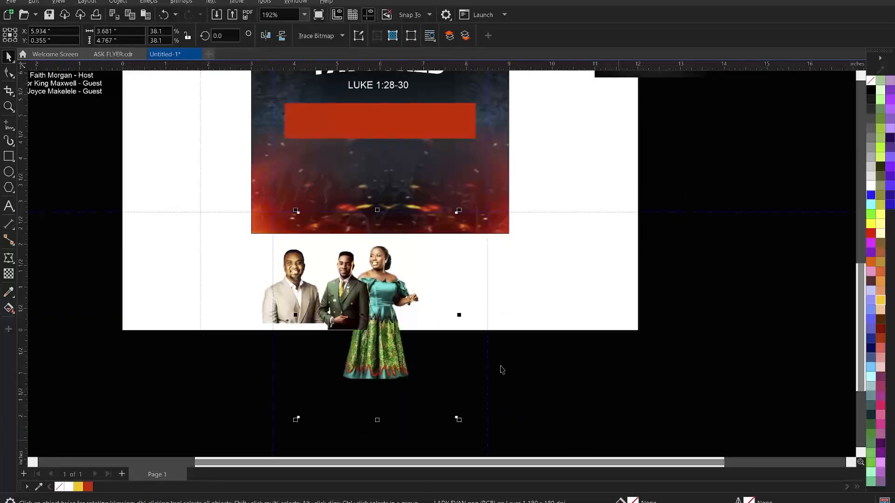
Move all three guest portraits up together onto the flyer
click(349, 295)
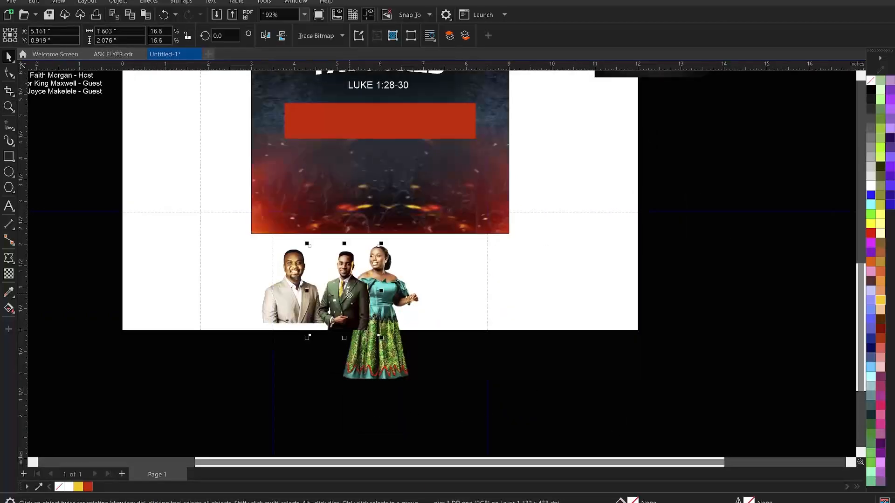
shift+click(394, 305)
shift+click(383, 320)
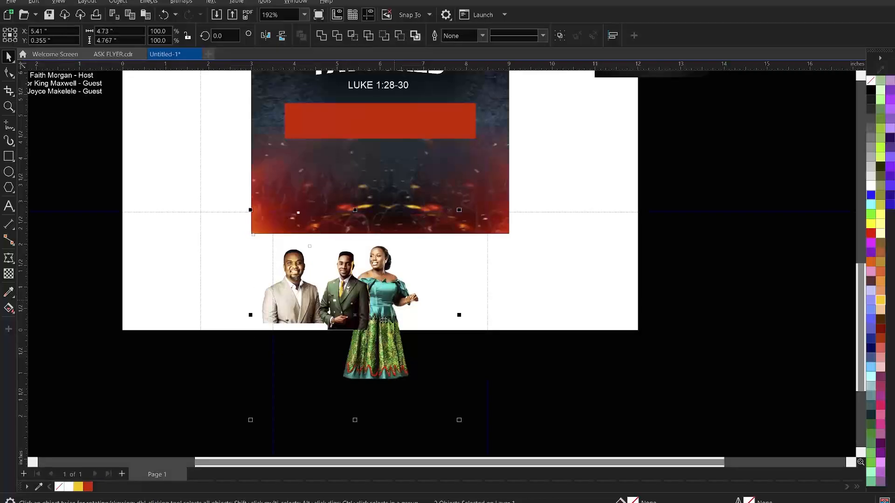
drag(418, 286, 413, 224)
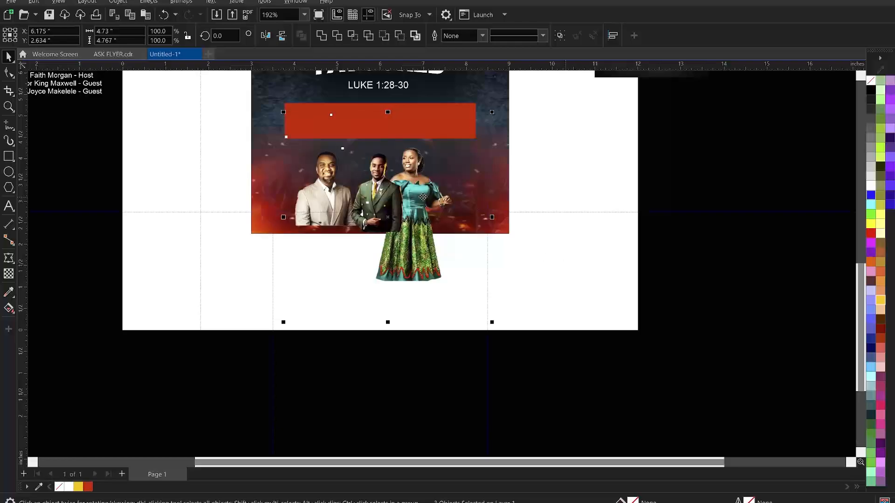
drag(421, 194, 421, 186)
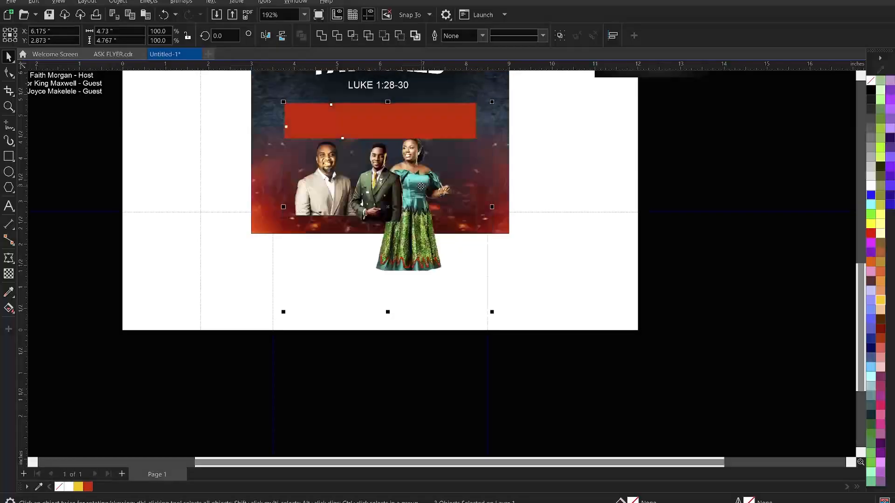
click(594, 299)
scroll(594, 298, down, 2)
scroll(522, 270, down, 1)
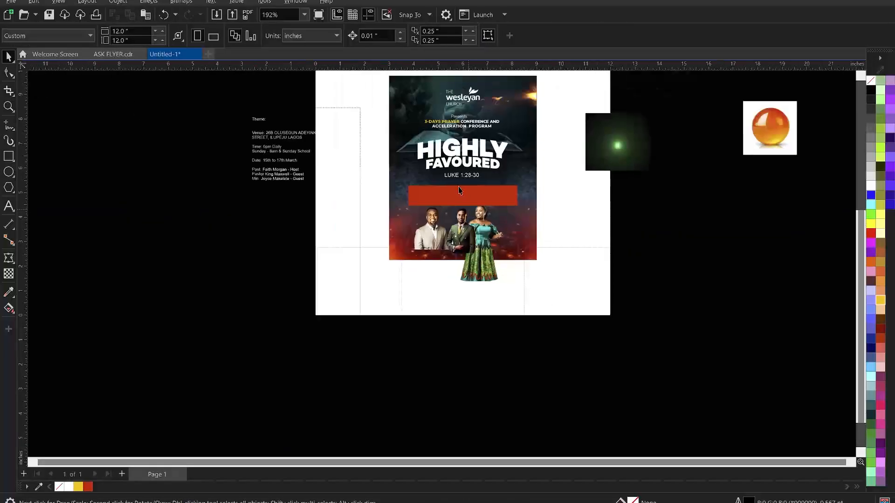
scroll(466, 196, up, 1)
scroll(495, 215, up, 1)
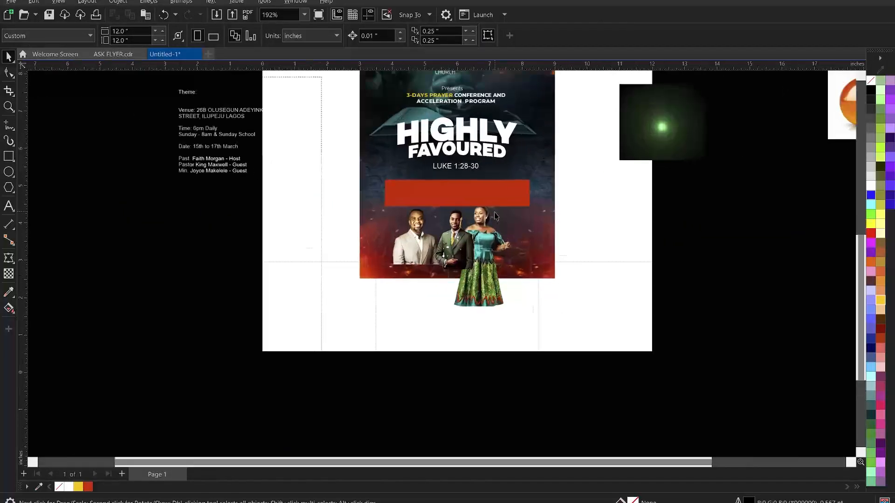
Enlarge the middle guest's portrait slightly and nudge the light-suited man's portrait
click(483, 249)
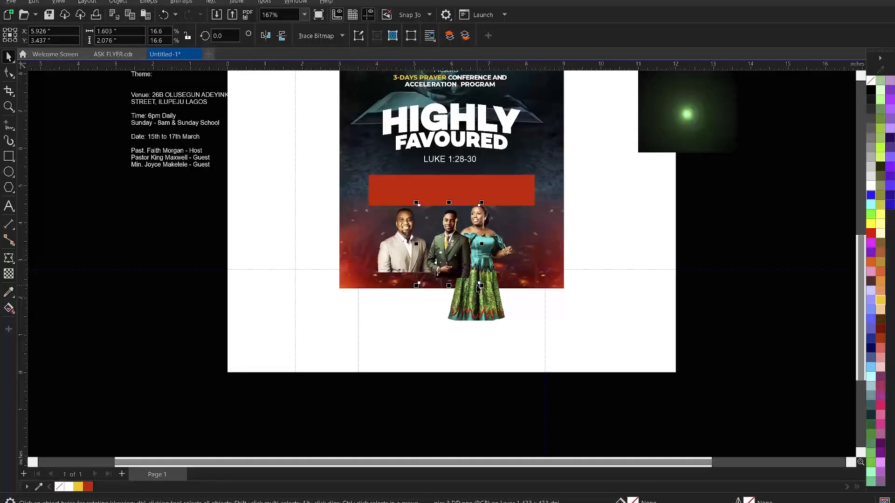
drag(482, 287, 495, 317)
click(494, 311)
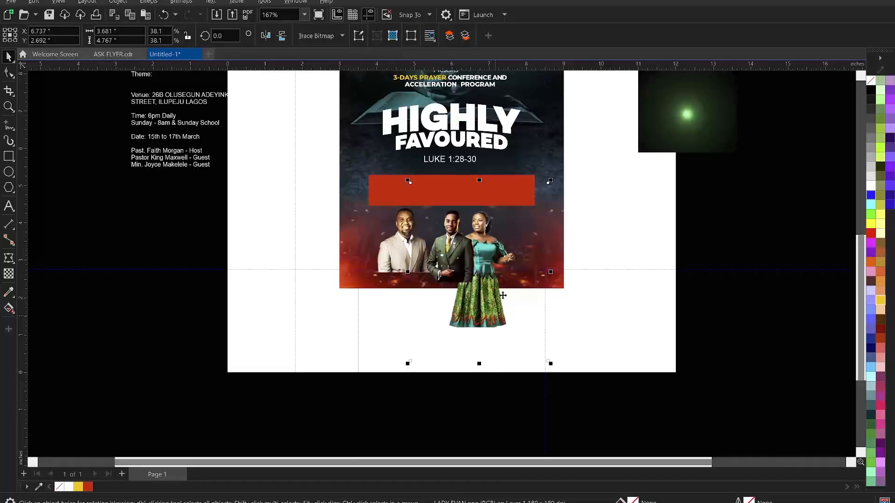
click(395, 249)
drag(396, 249, 411, 257)
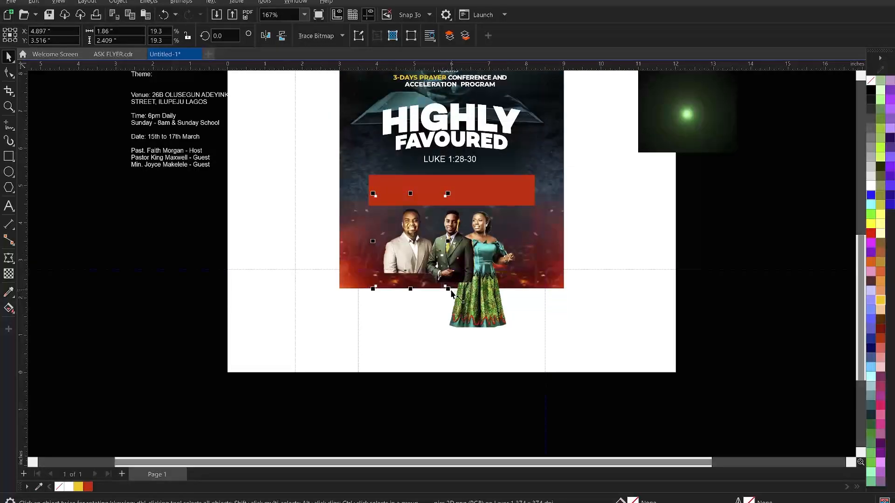
Enlarge the light-suited man's and the middle man's portraits
scroll(451, 292, up, 4)
click(505, 231)
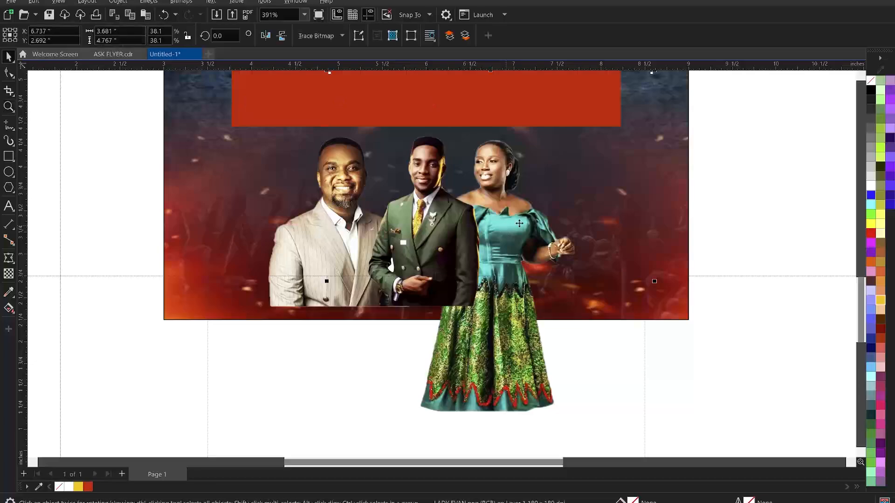
click(328, 255)
drag(434, 344, 450, 368)
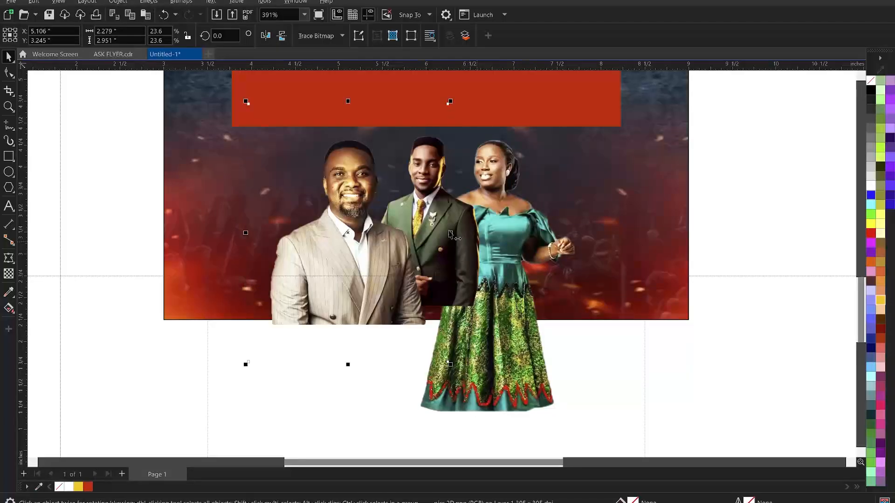
click(499, 303)
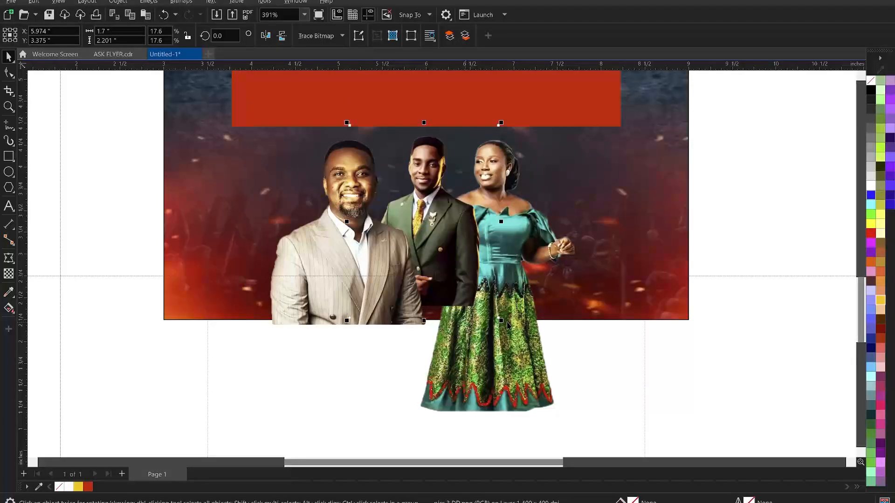
drag(507, 324, 527, 357)
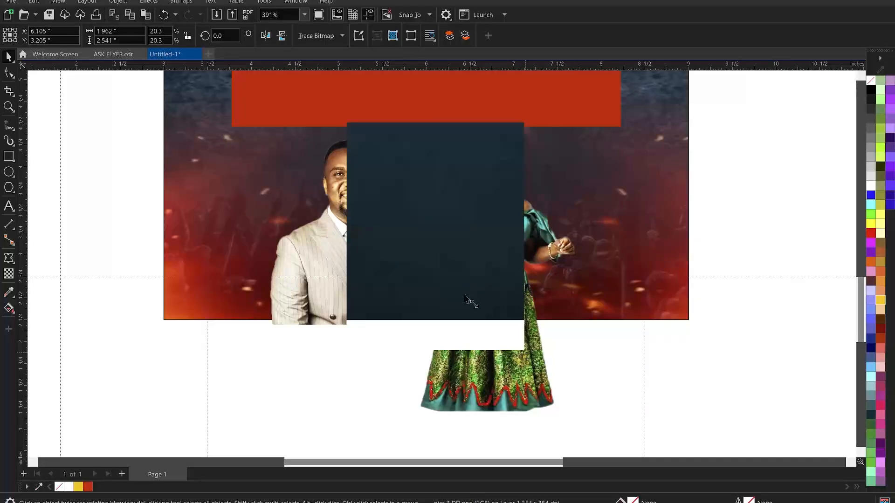
Move the woman's portrait down and to the right
click(550, 234)
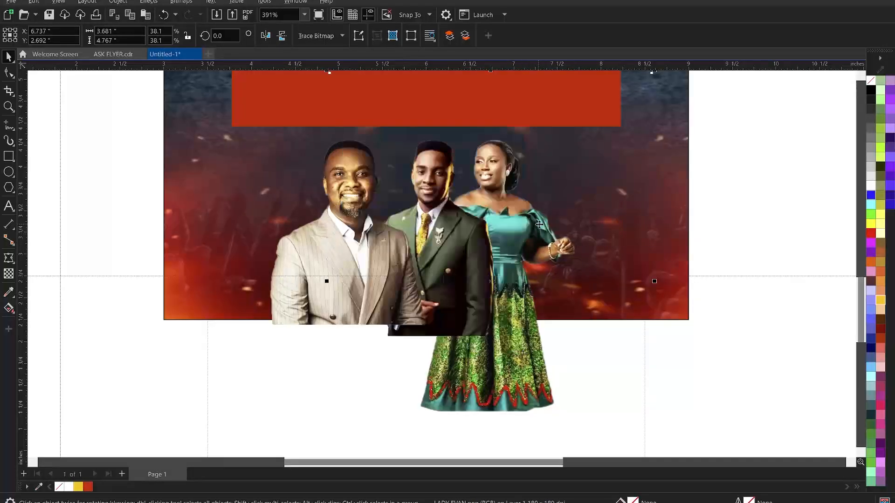
drag(538, 225, 544, 241)
scroll(502, 179, down, 1)
Crop the woman's image in from the bottom, right and left with the Shape tool
click(9, 73)
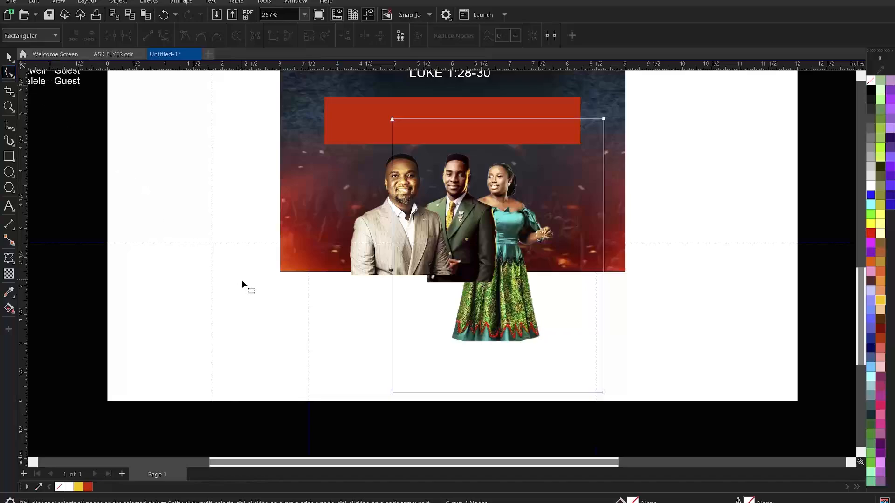
drag(276, 296, 663, 409)
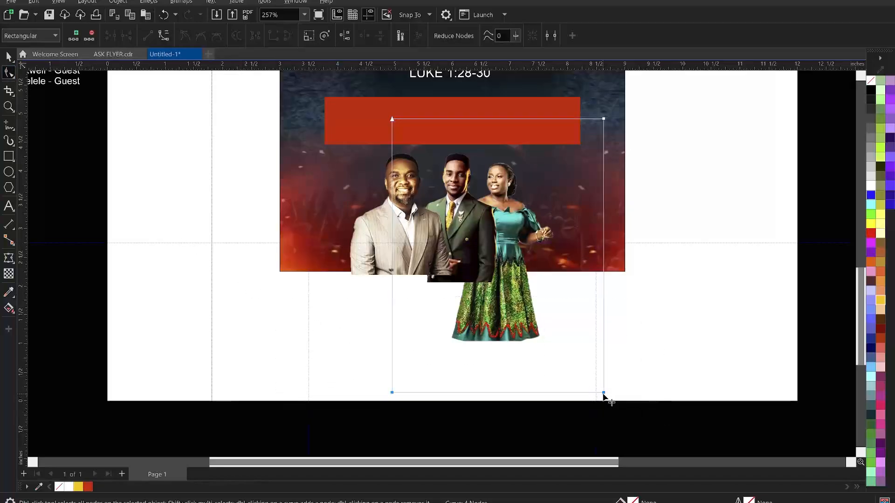
drag(603, 393, 588, 302)
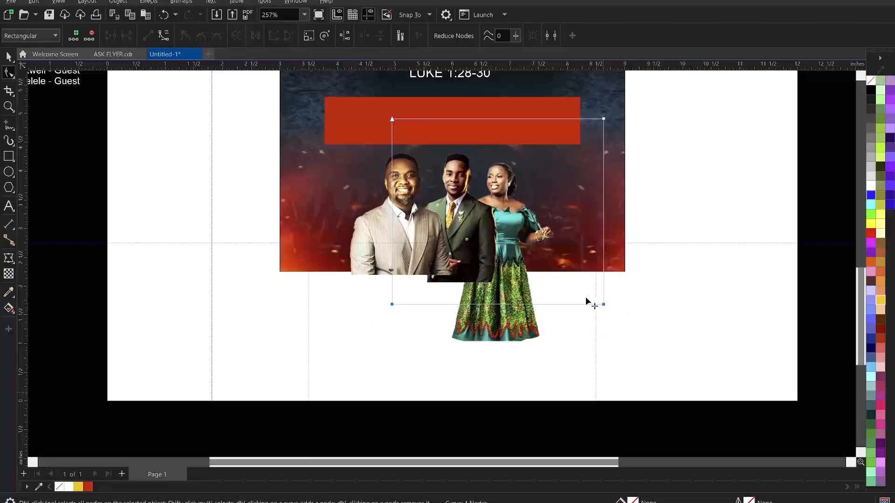
drag(586, 103, 558, 304)
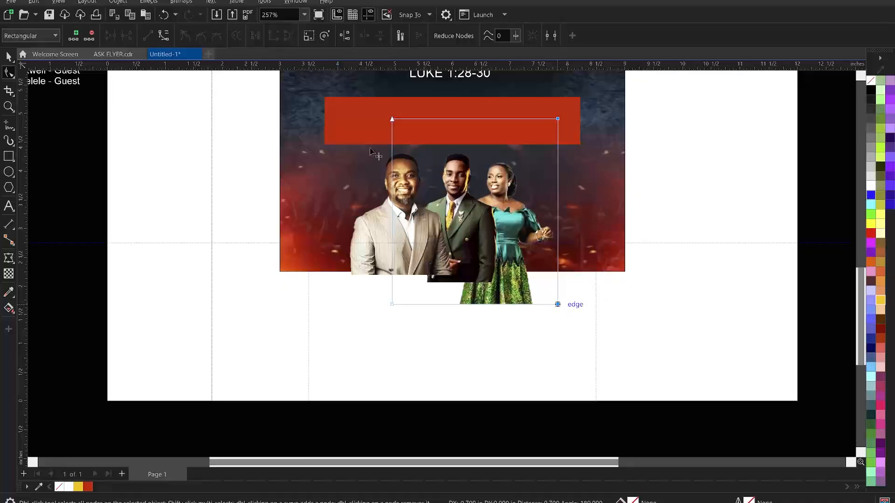
drag(362, 100, 459, 308)
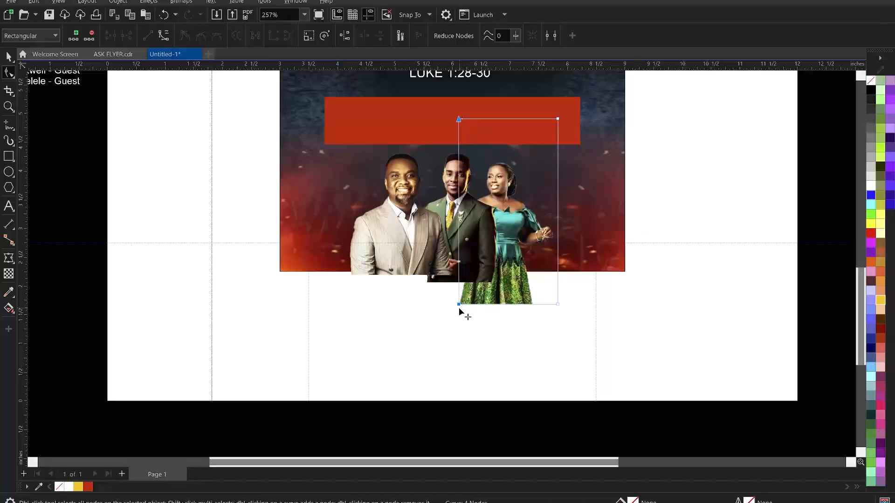
Crop the right edges of the light-suited man's and middle man's images
click(454, 279)
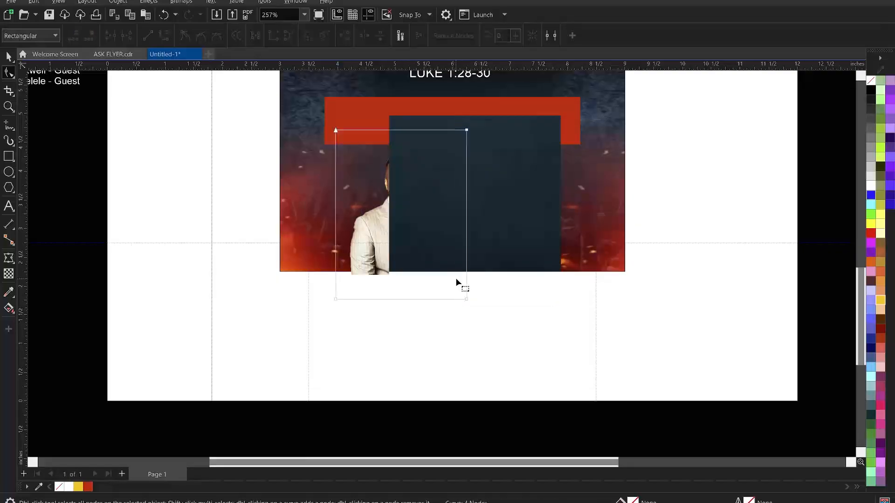
drag(445, 111, 454, 299)
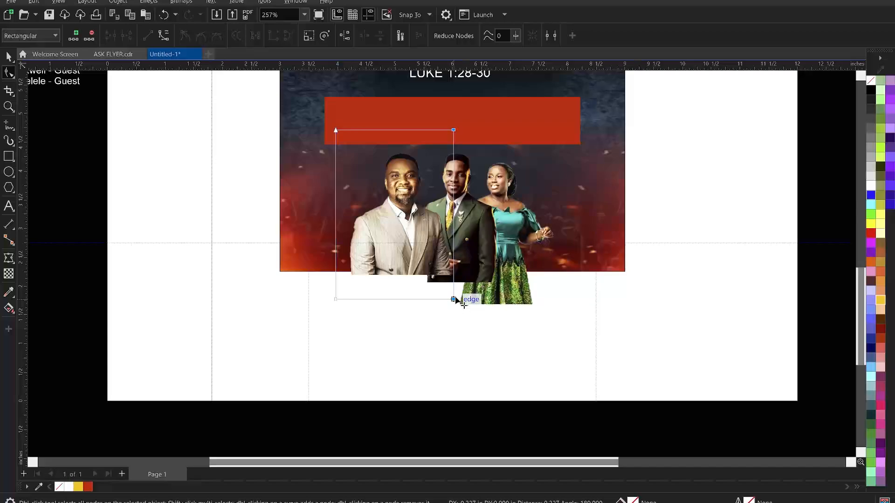
click(460, 232)
drag(494, 129, 500, 291)
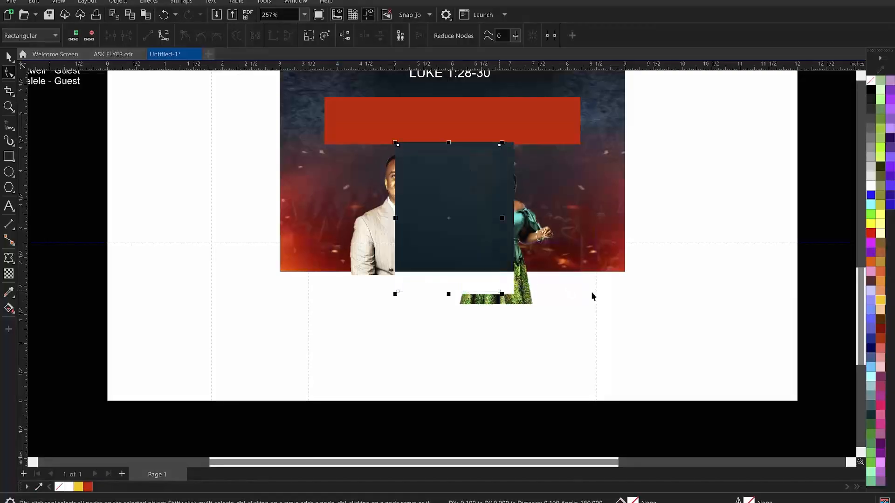
Crop the top of the woman's image, enlarge it to 114%, and place it beside the men
key(space)
click(531, 219)
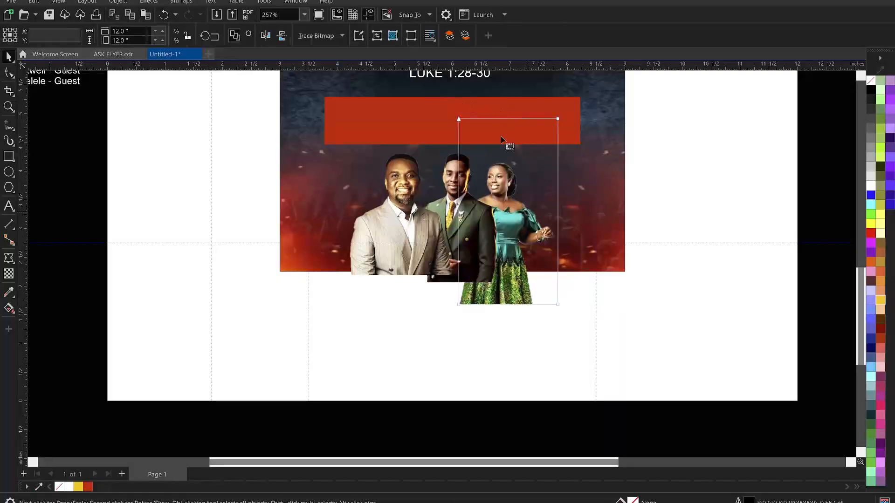
key(space)
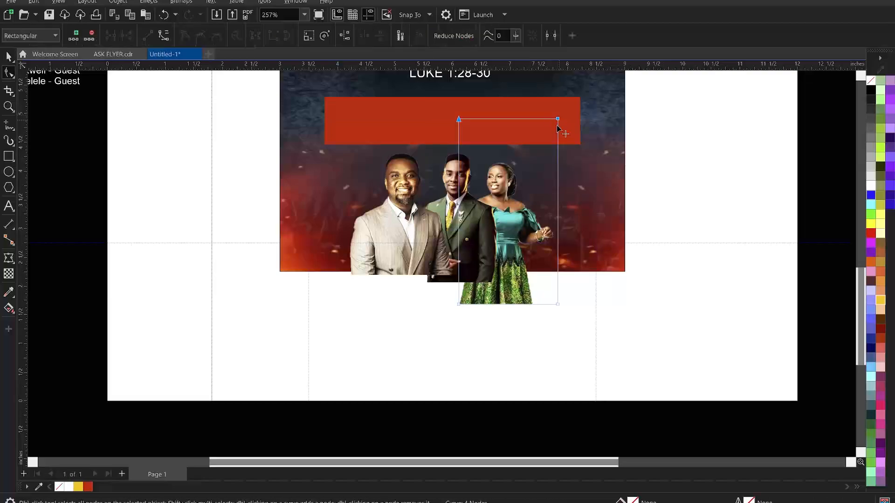
drag(563, 125, 557, 155)
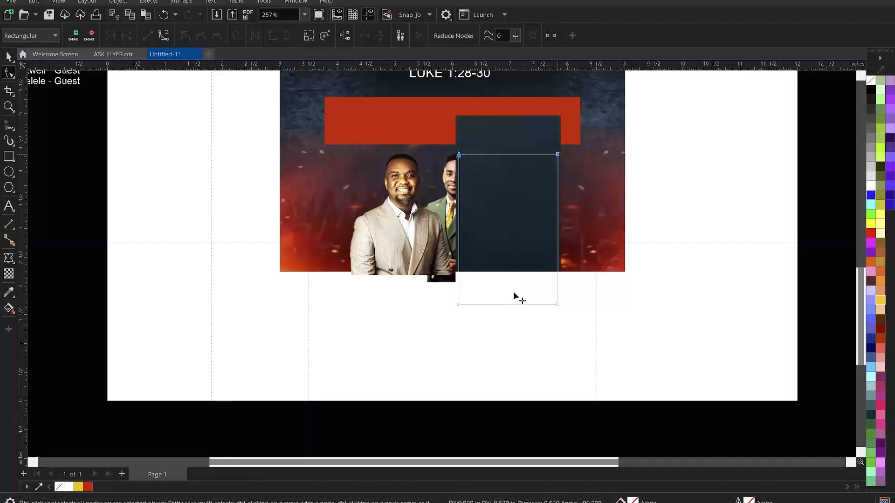
key(space)
drag(561, 307, 580, 333)
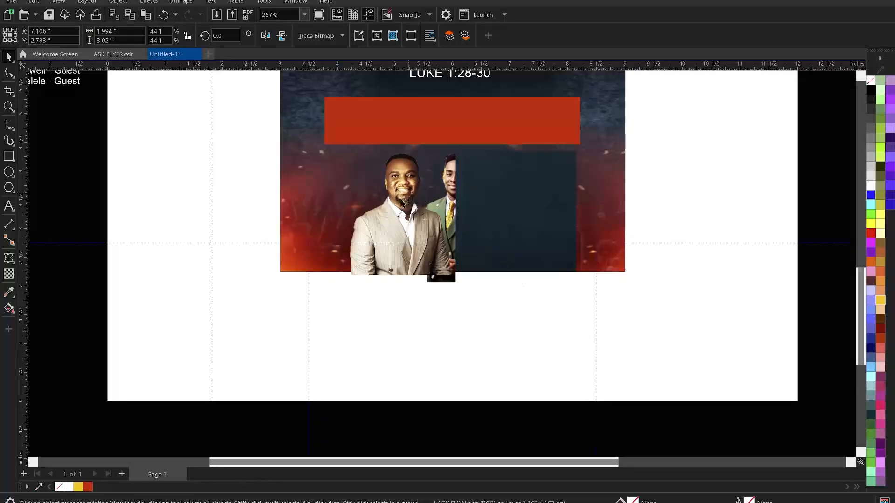
drag(526, 232, 529, 227)
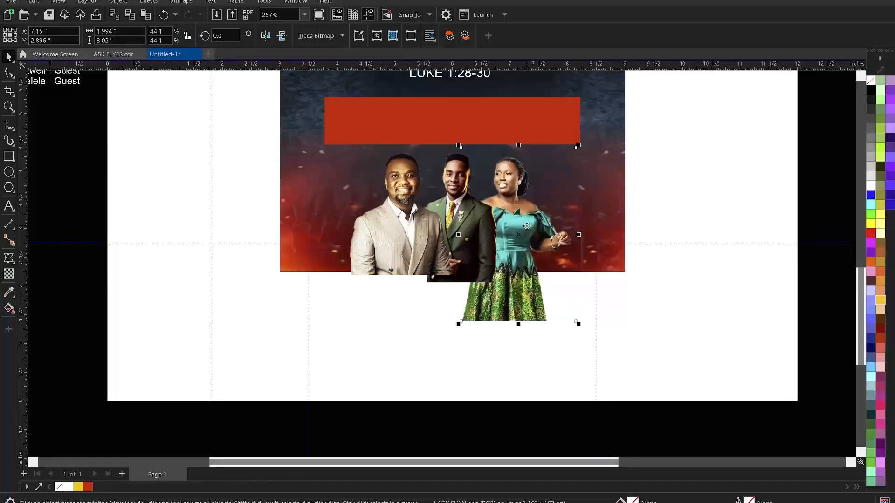
Drag the bottom nodes of the man's, middle man's and woman's images up to the flyer's bottom edge
click(667, 194)
click(416, 259)
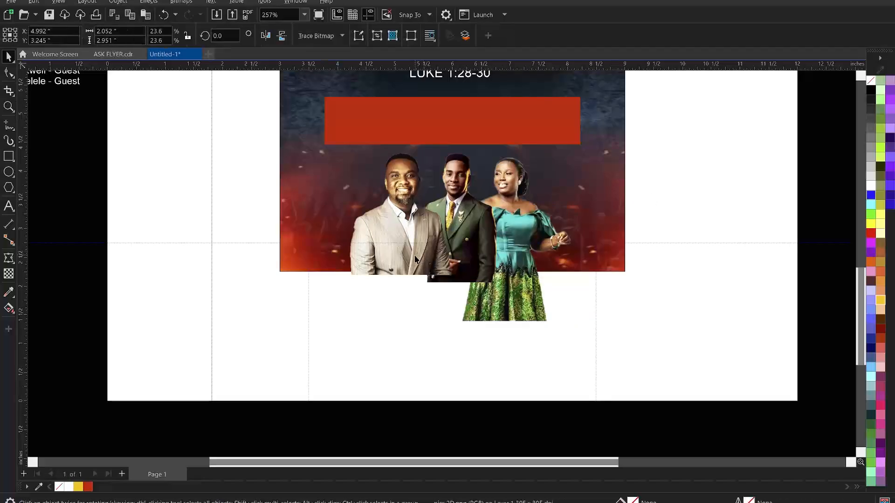
key(F10)
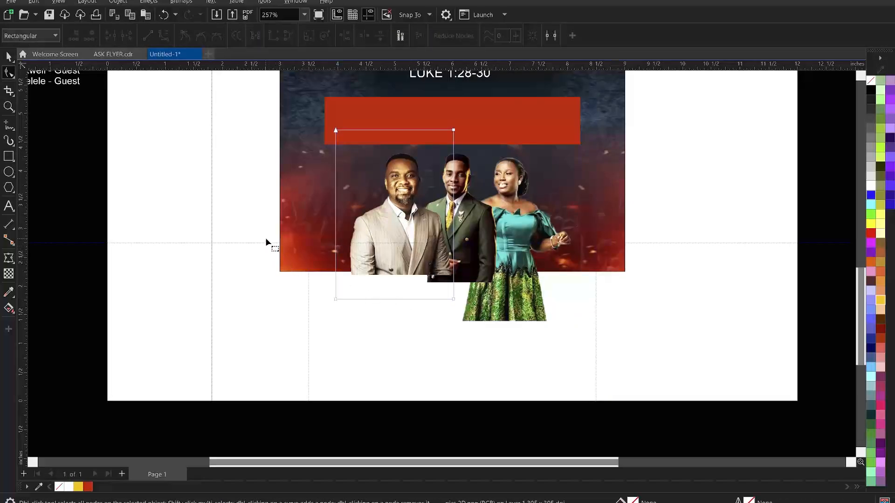
drag(266, 242, 583, 325)
drag(453, 299, 460, 273)
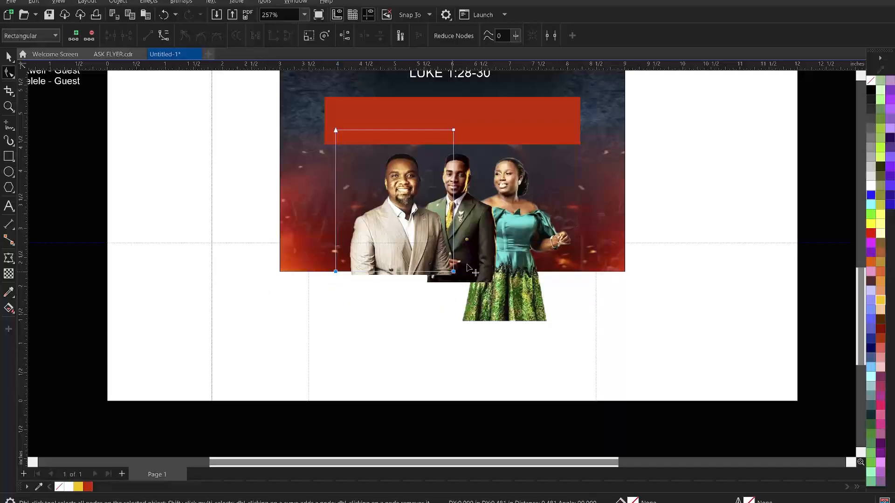
click(461, 275)
drag(372, 252, 508, 279)
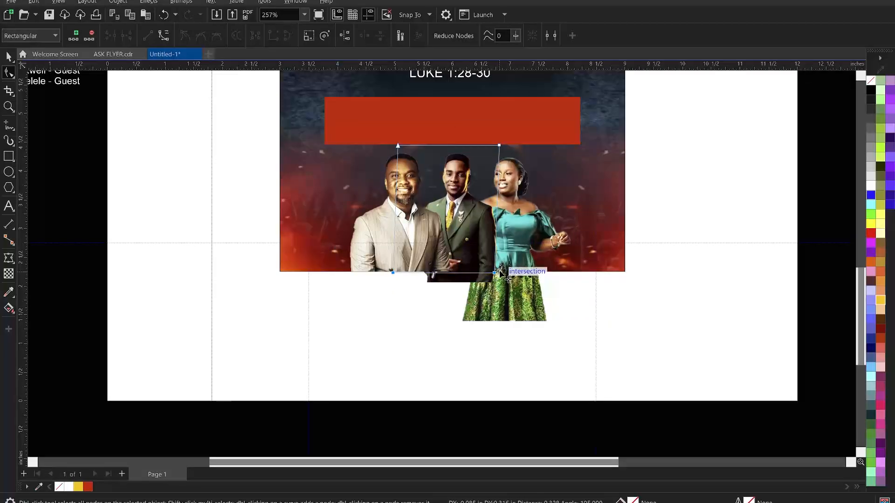
click(514, 302)
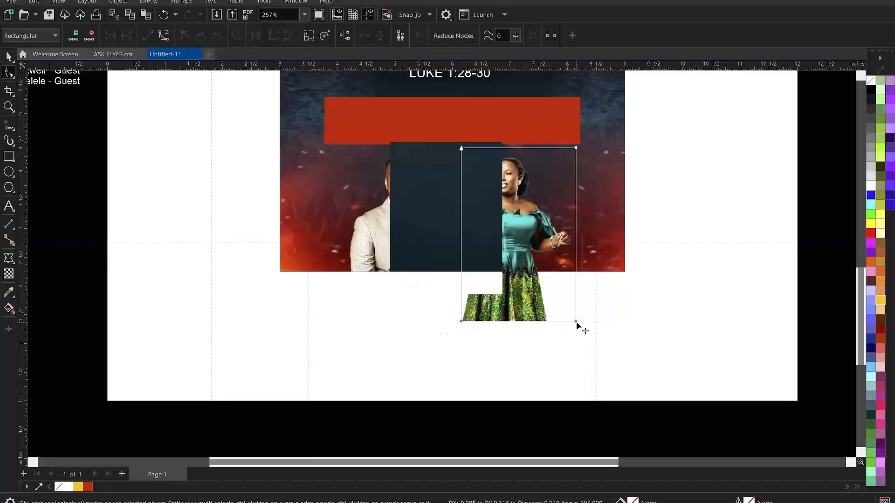
drag(576, 321, 579, 274)
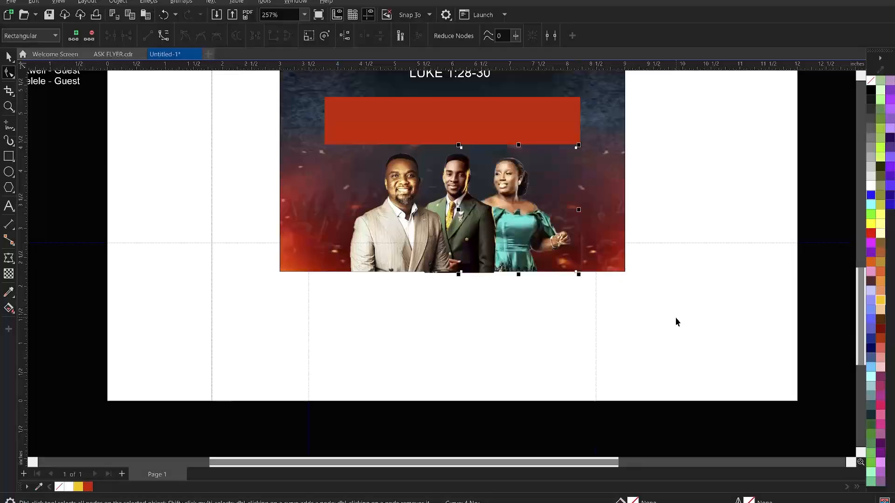
key(z)
drag(247, 110, 659, 302)
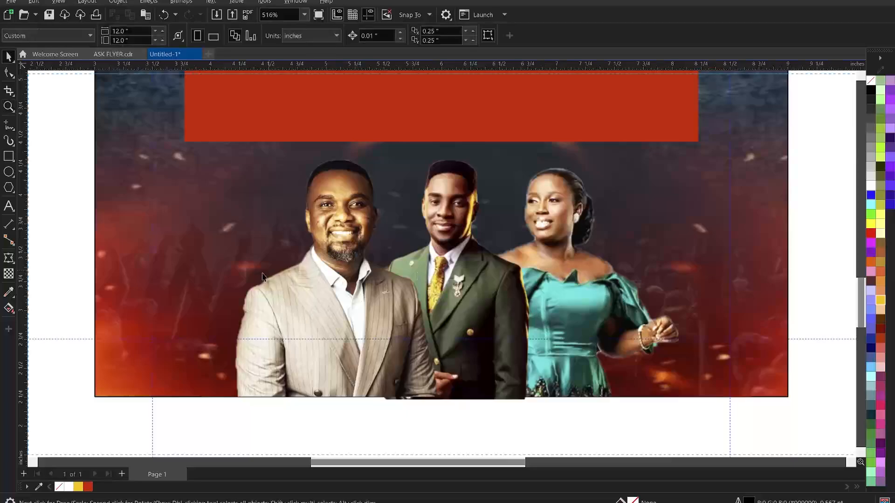
Give the left man's photo a fountain transparency fading toward the bottom
click(7, 279)
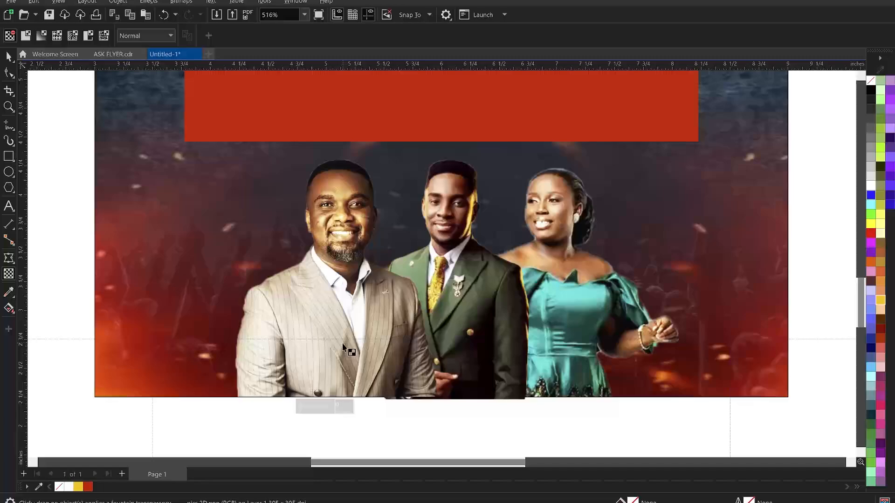
drag(342, 342, 343, 392)
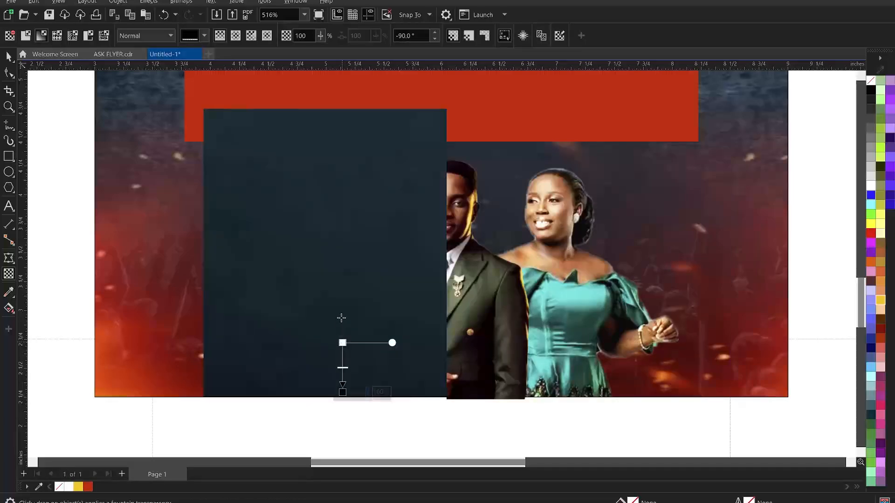
drag(341, 316, 343, 278)
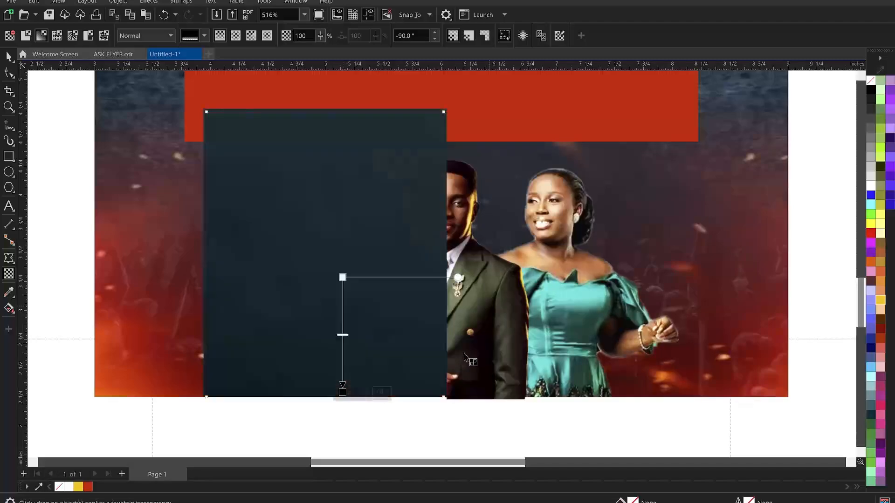
Add a bottom fade to the middle man's photo and move its end point upward
click(464, 358)
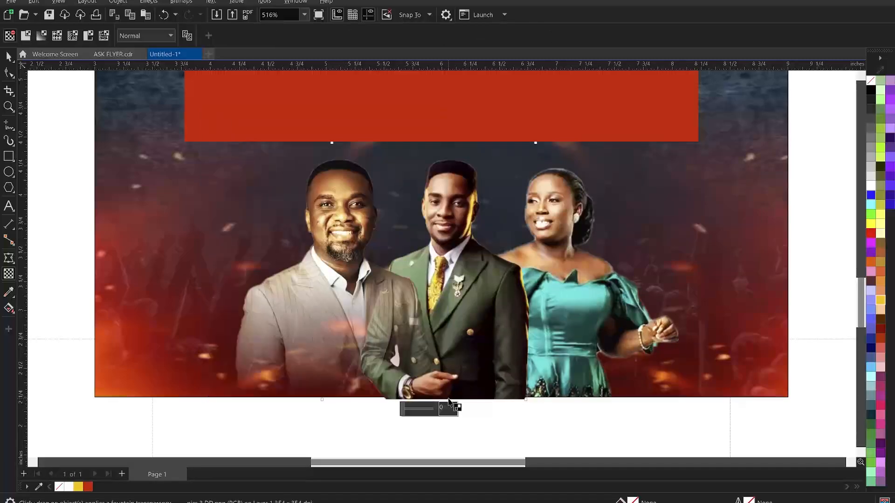
mouse_move(449, 396)
mouse_down()
mouse_move(450, 338)
mouse_move(459, 385)
mouse_move(448, 392)
mouse_up()
key(ctrl+z)
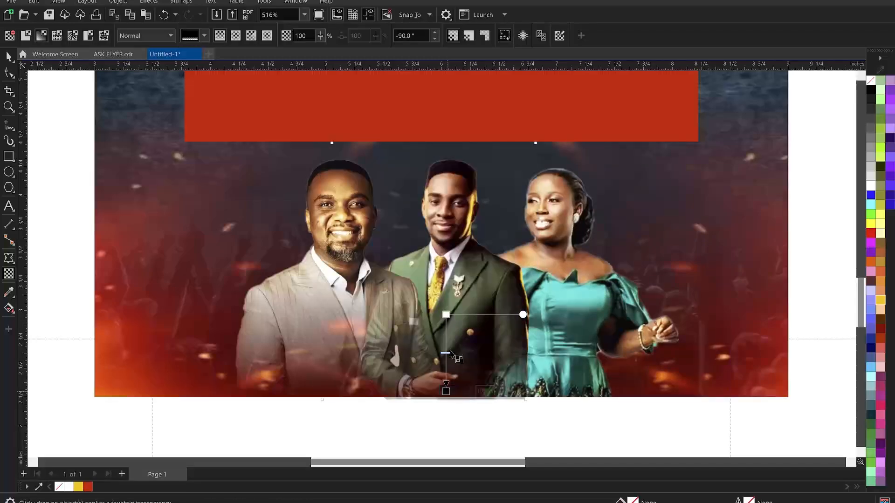
drag(446, 314, 446, 304)
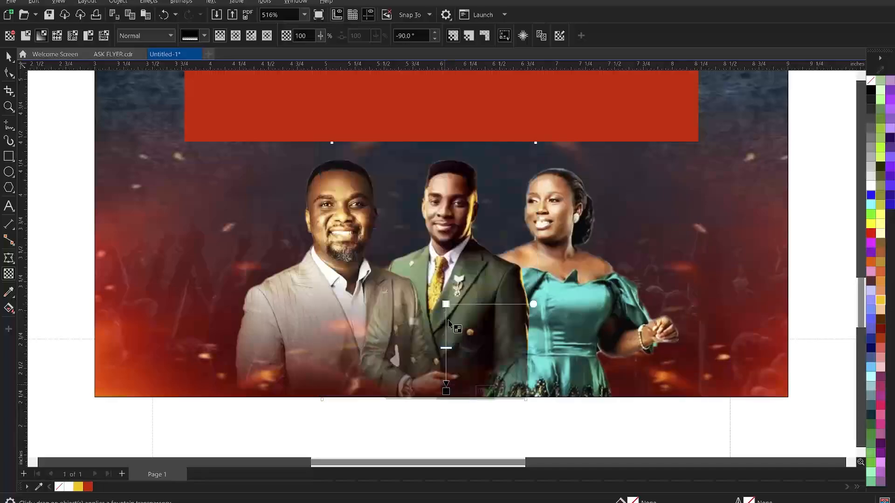
click(442, 325)
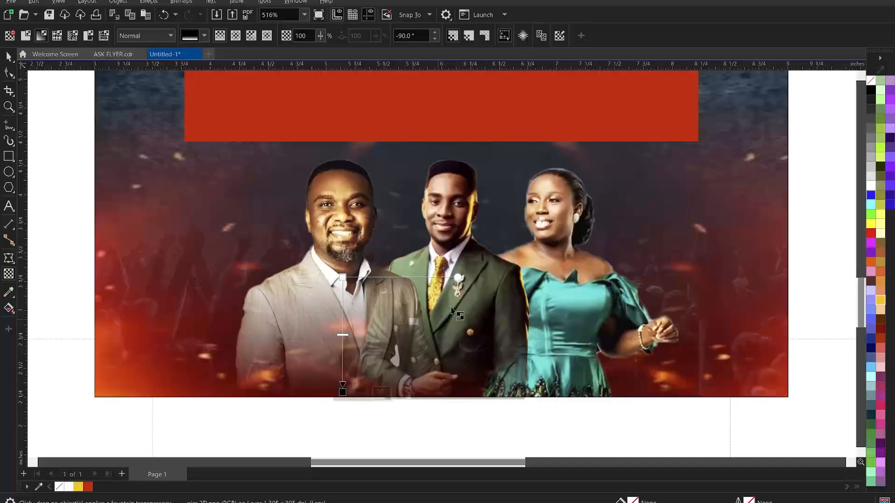
click(452, 271)
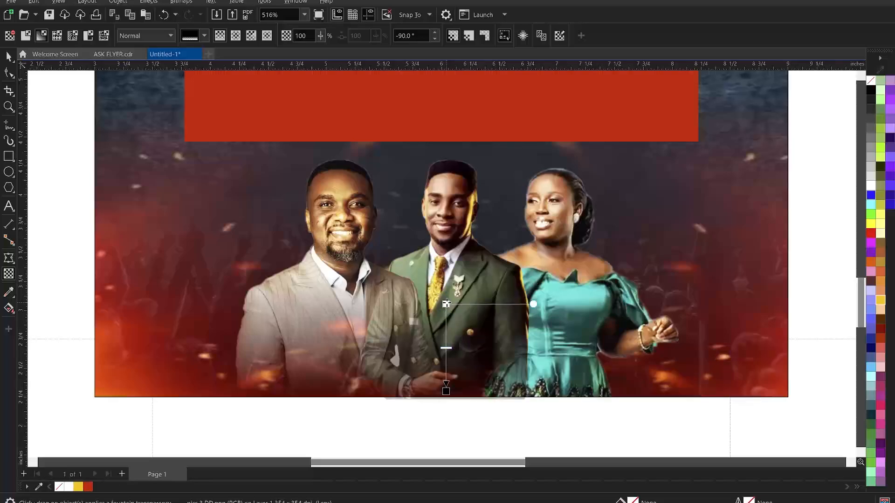
click(446, 391)
drag(446, 391, 446, 359)
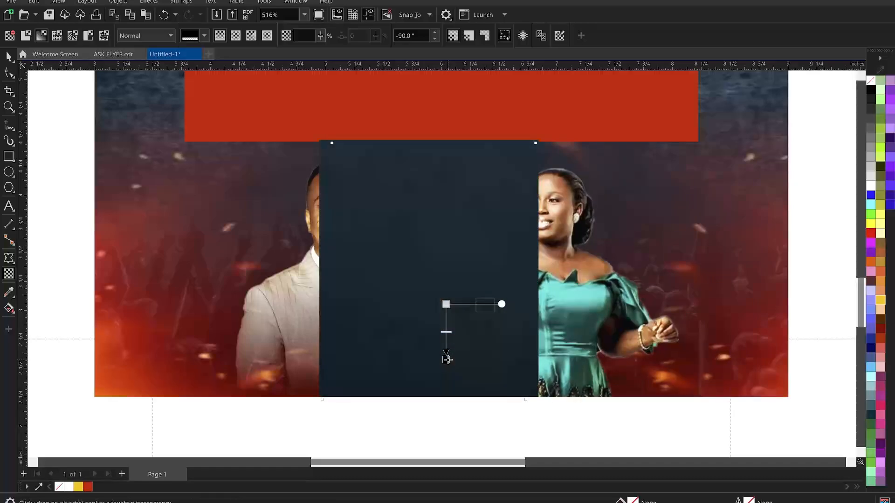
click(461, 381)
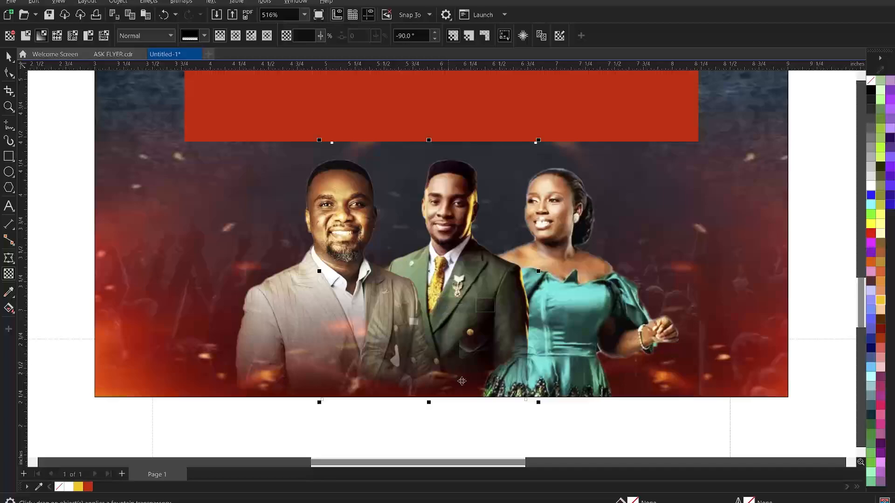
Lower the start of the left photo's fade and raise the middle photo's fade end
key(space)
click(325, 300)
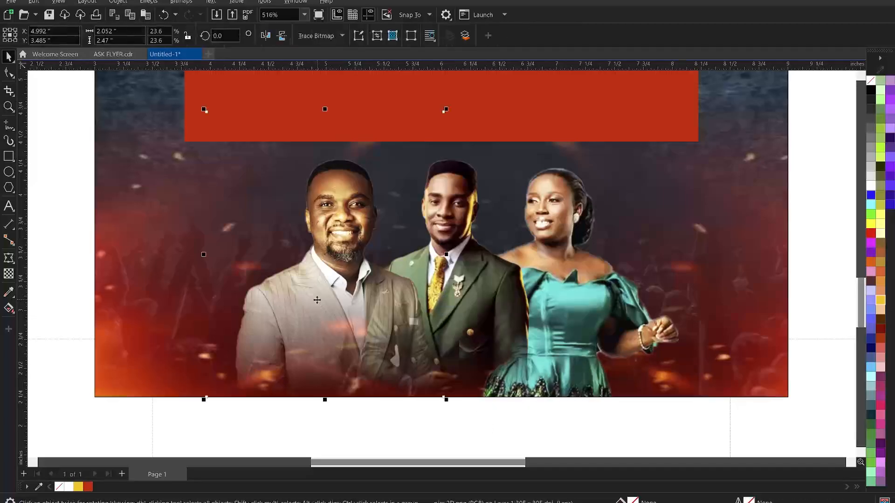
key(space)
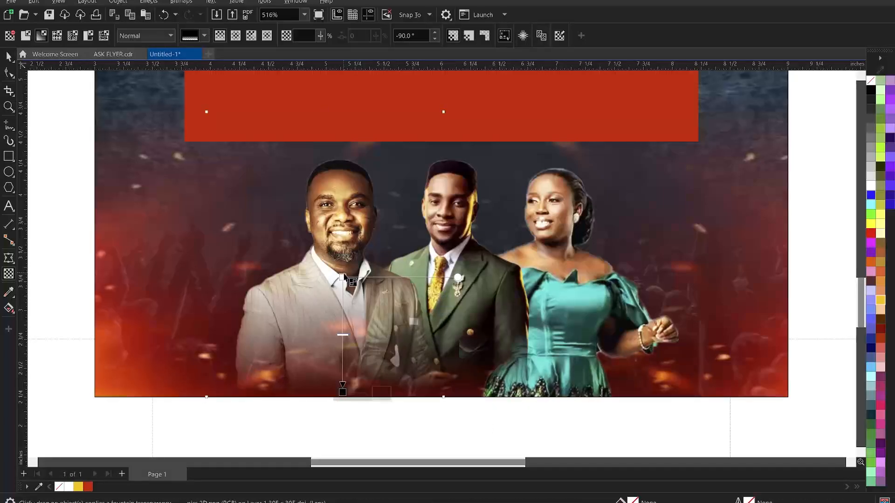
drag(343, 277, 342, 324)
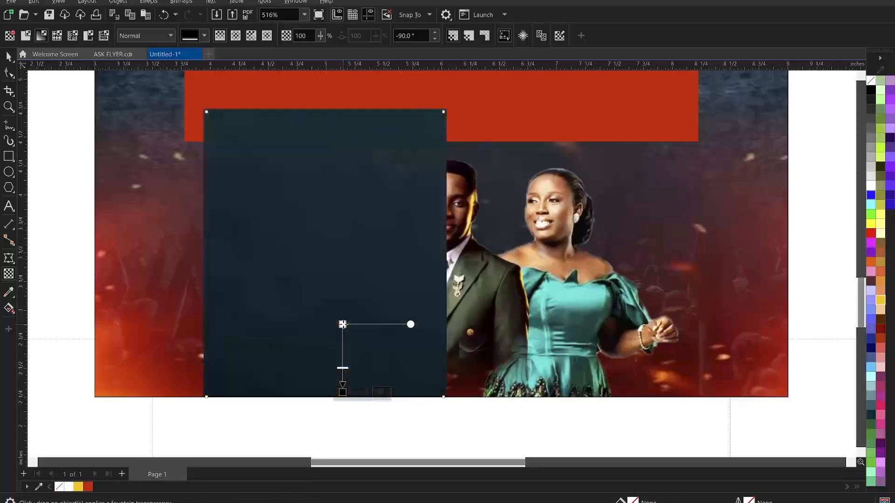
click(457, 345)
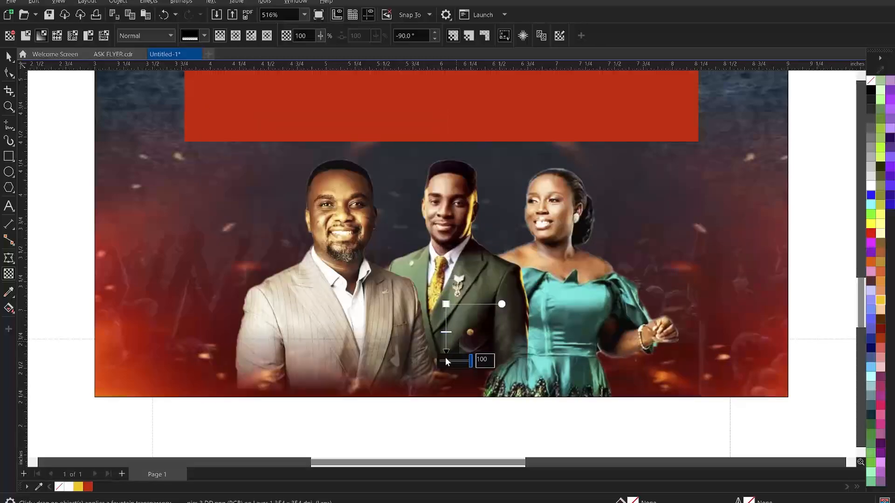
click(448, 305)
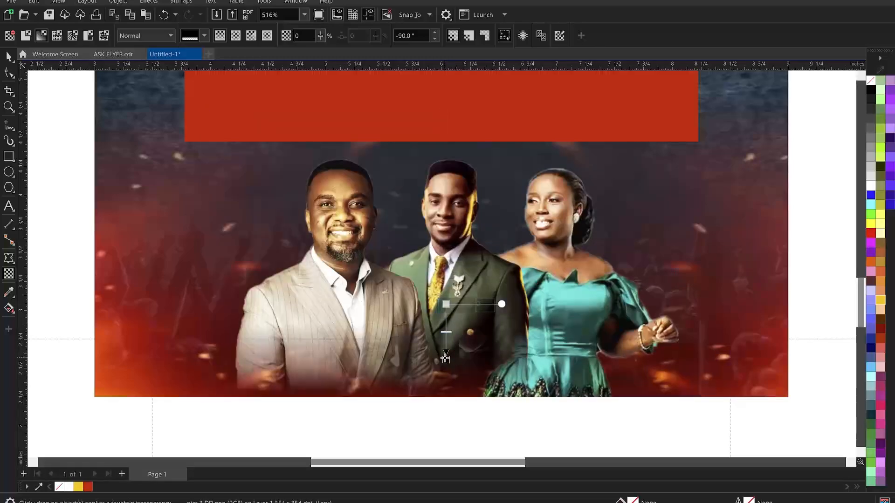
drag(445, 359, 445, 341)
Add a bottom fade to the lady's photo, raising its start point higher
click(577, 379)
key(F10)
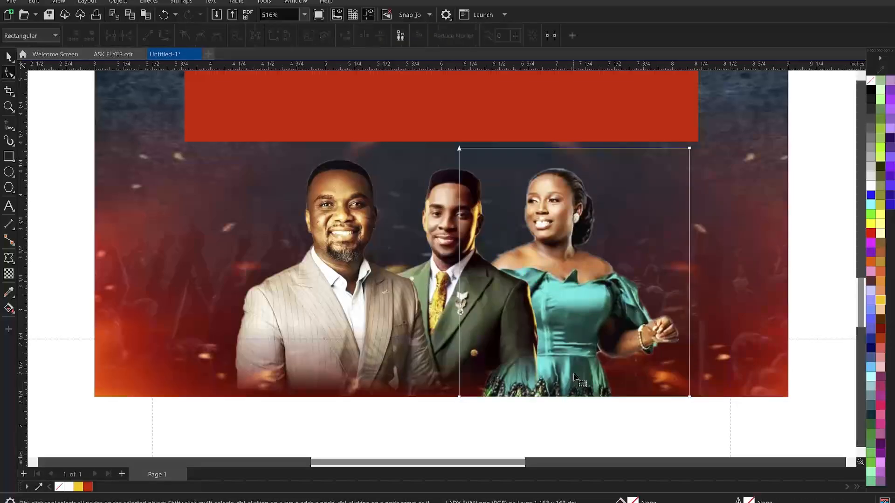
click(8, 274)
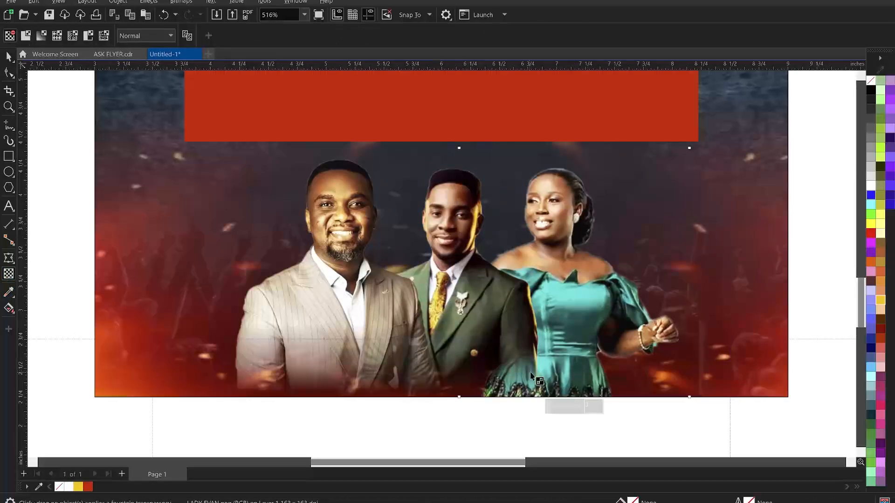
drag(552, 337, 552, 394)
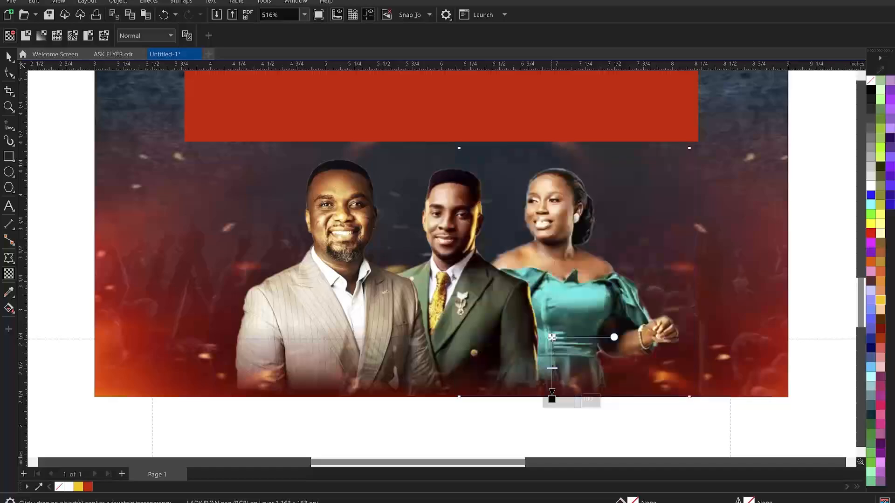
drag(552, 332, 546, 312)
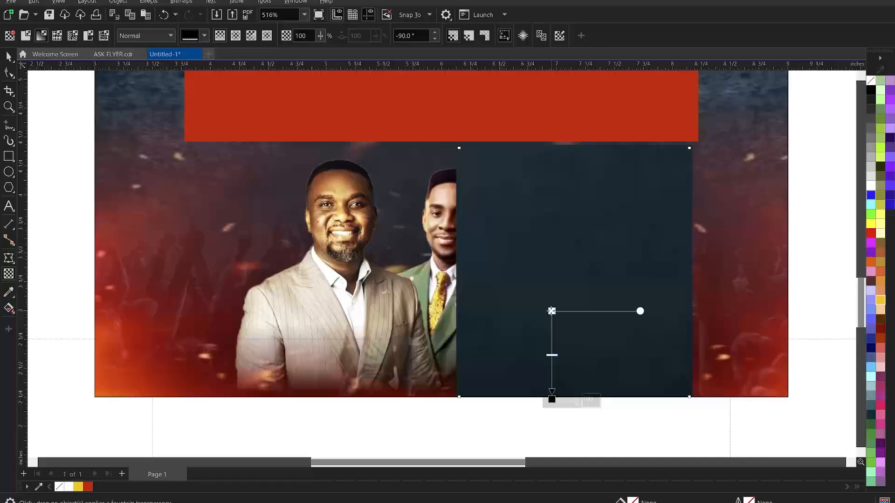
drag(551, 310, 547, 290)
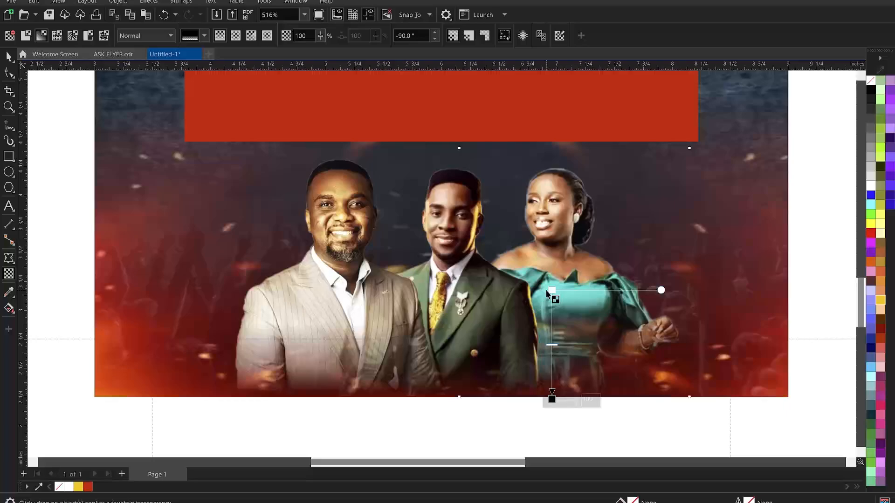
key(space)
Enlarge the three guest photos slightly
scroll(461, 230, down, 3)
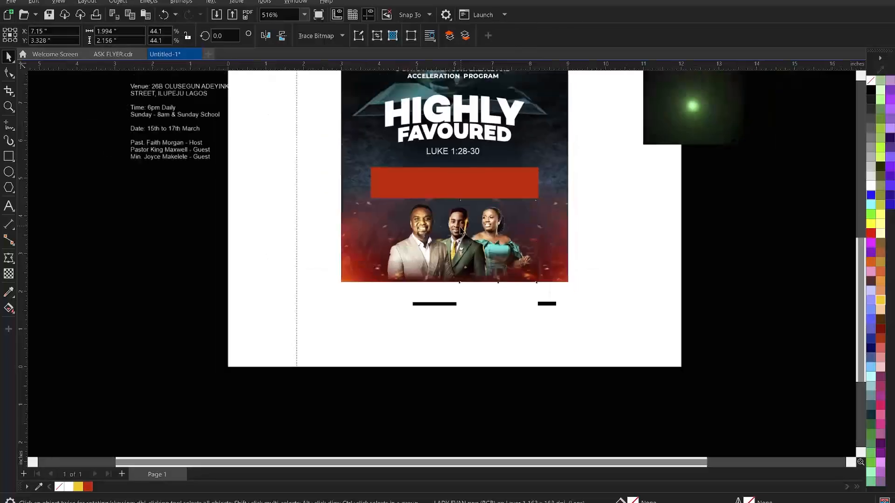
click(540, 324)
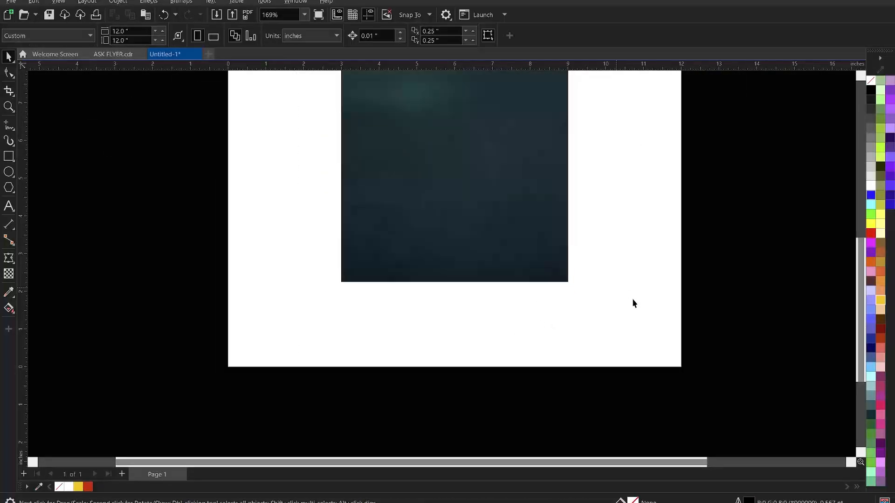
drag(341, 200, 312, 179)
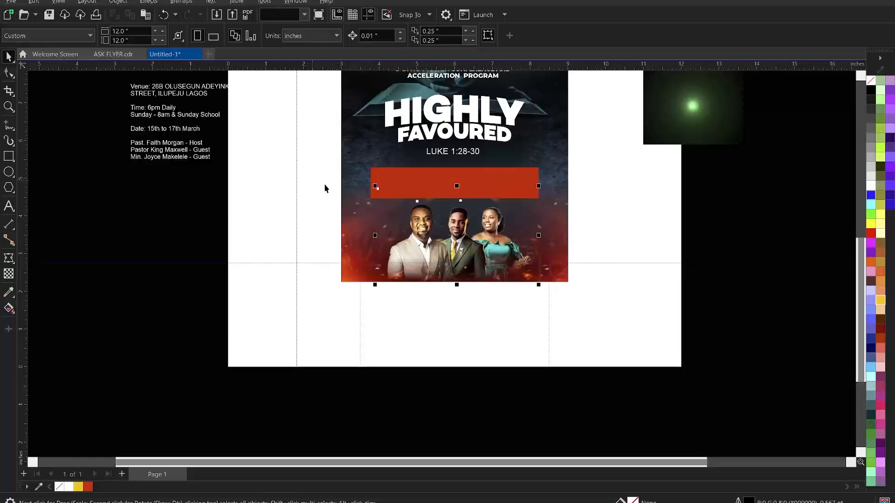
drag(377, 188, 368, 171)
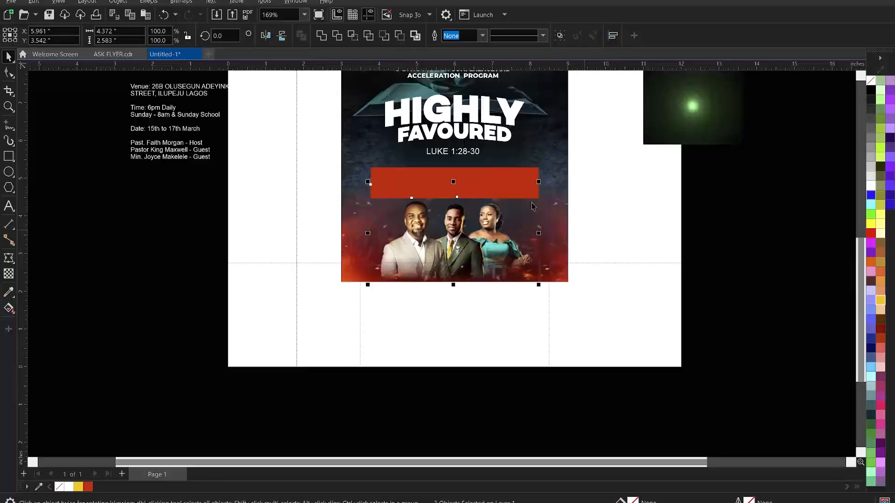
drag(538, 180, 543, 176)
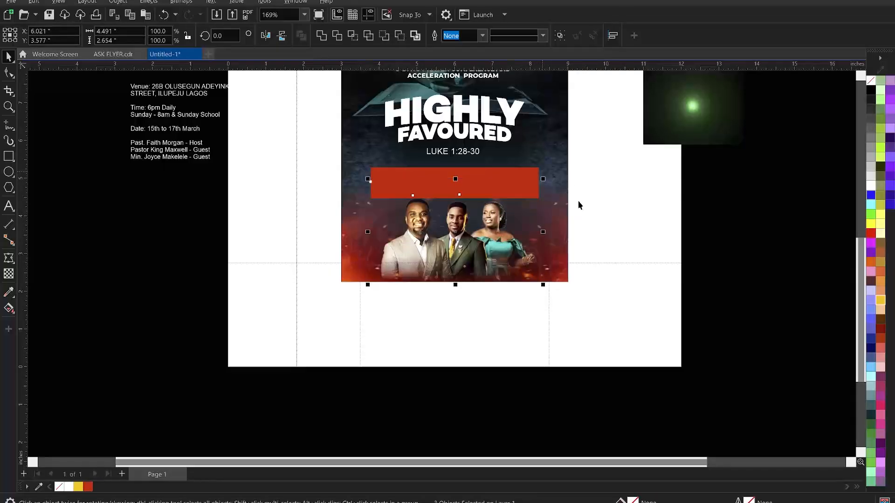
click(599, 214)
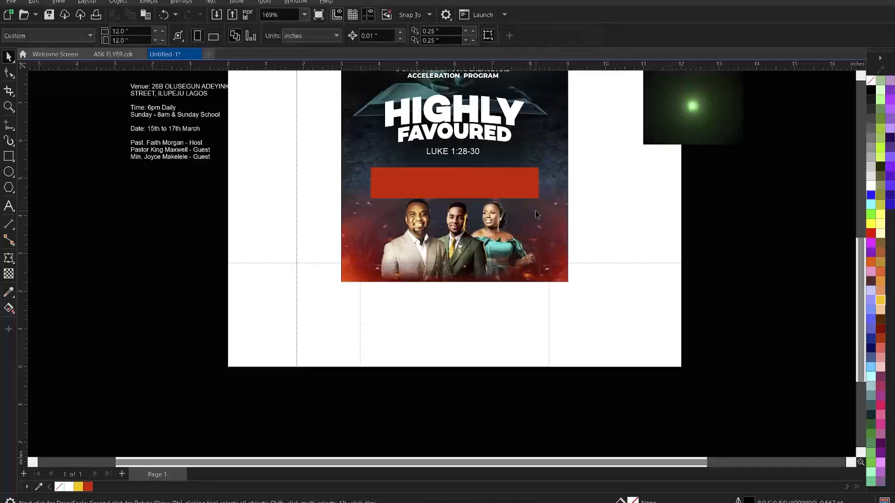
Group the three guest photos together
drag(465, 256, 319, 175)
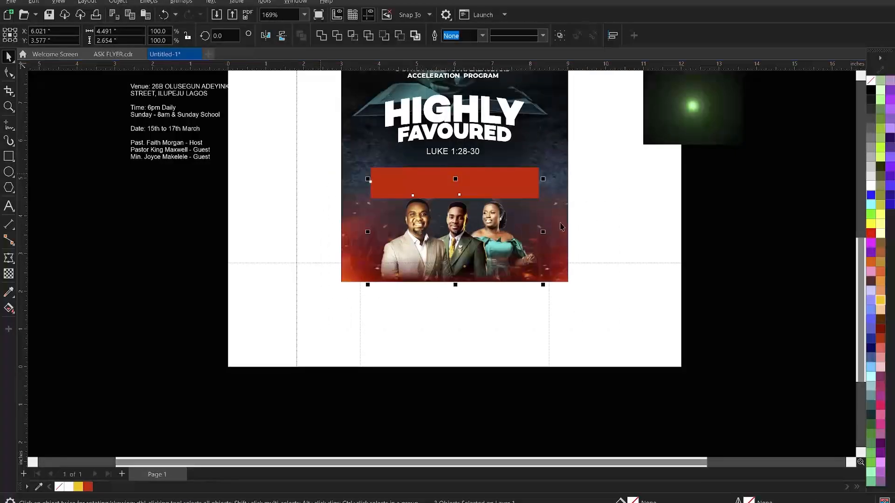
key(ctrl+g)
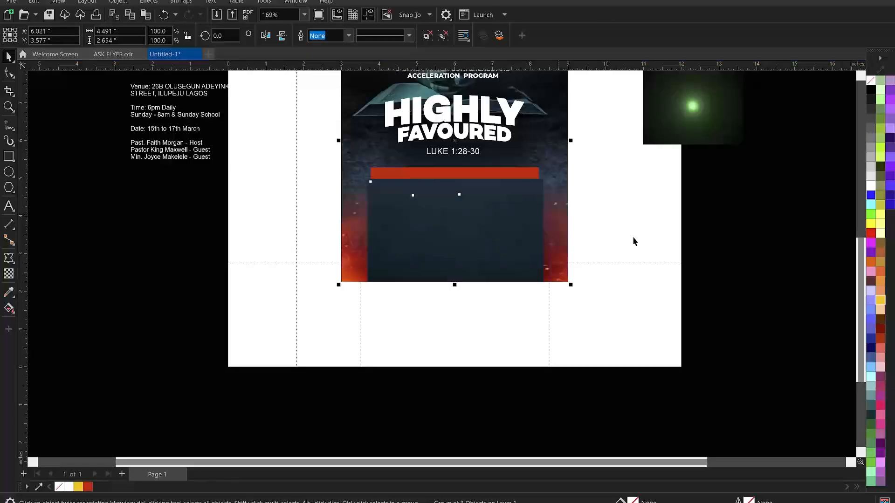
click(633, 238)
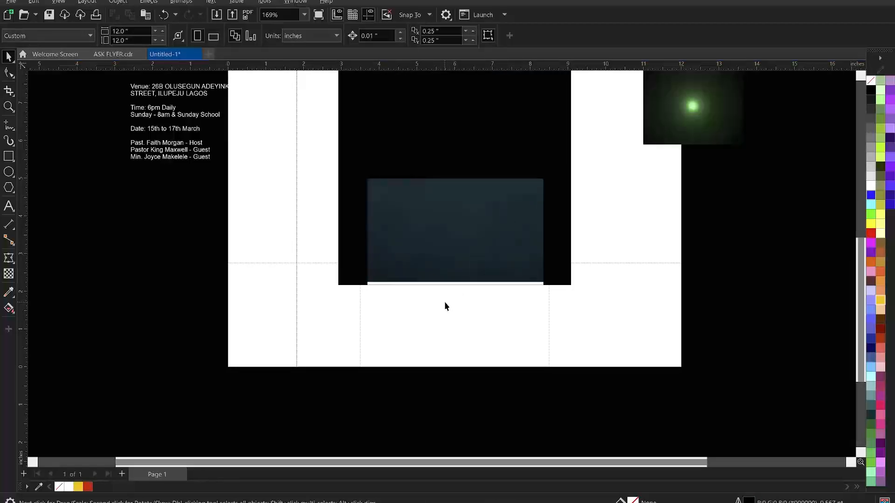
Shorten the red banner from the bottom to 0.7 inch tall
click(466, 186)
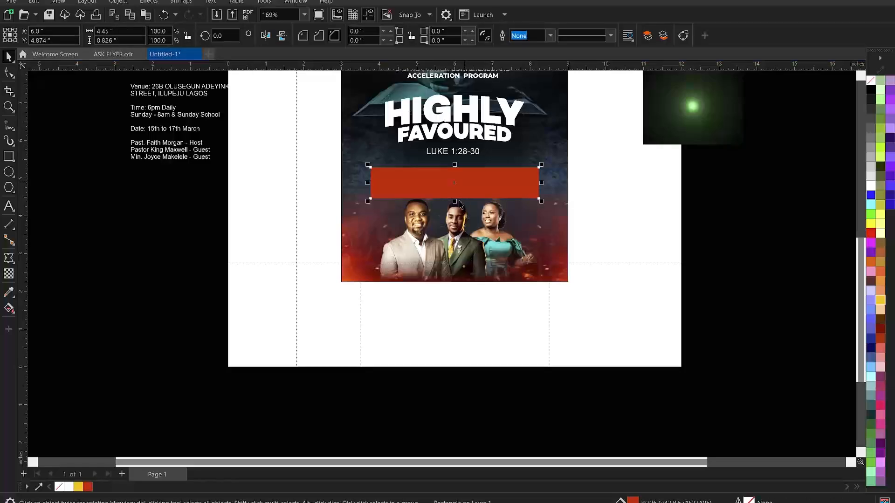
drag(455, 203, 458, 200)
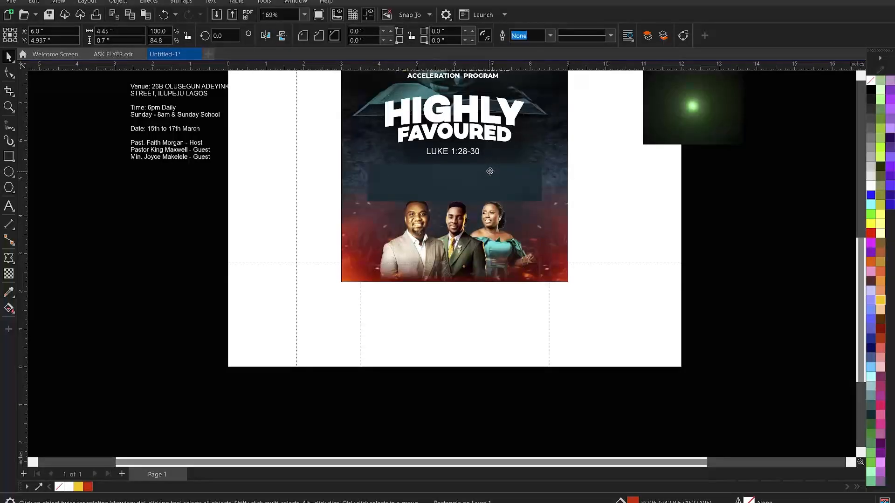
click(132, 200)
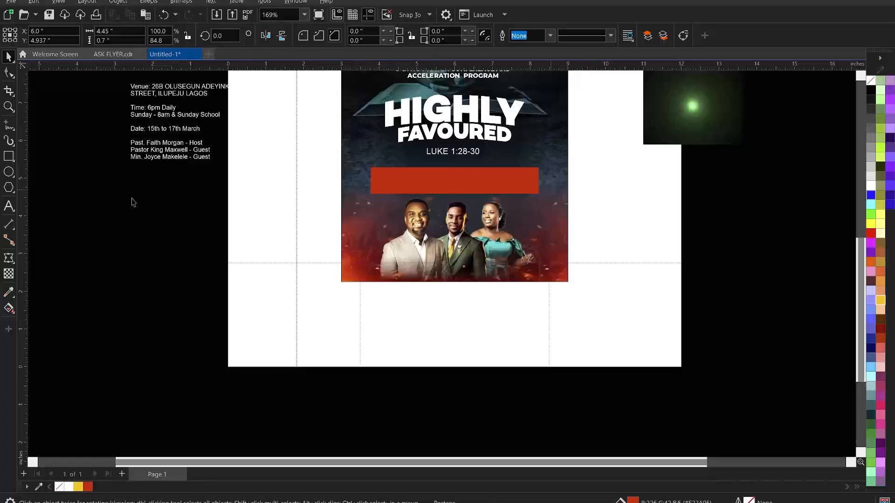
Draw a circle with the Ellipse tool over the middle of the red bar
click(9, 172)
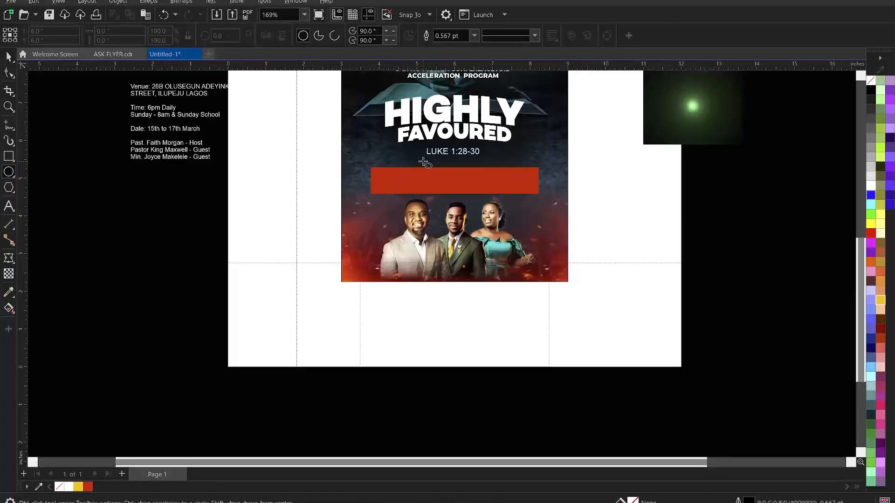
drag(432, 162, 471, 201)
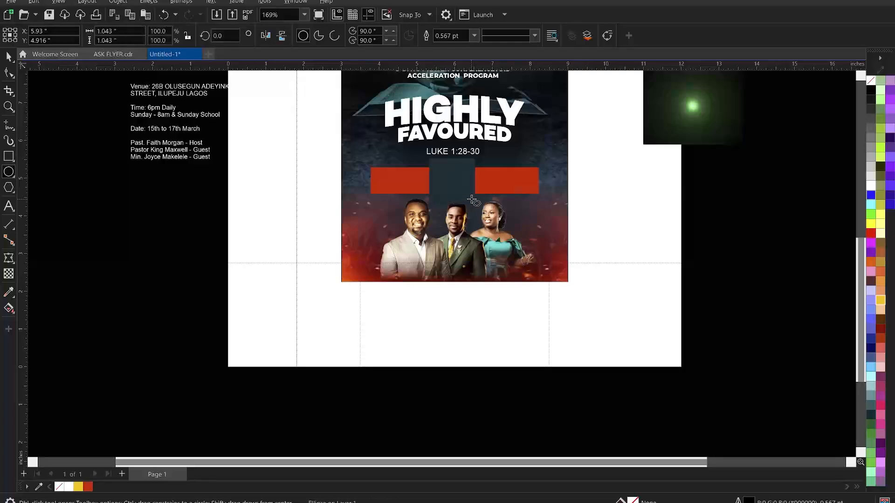
key(space)
shift+click(510, 180)
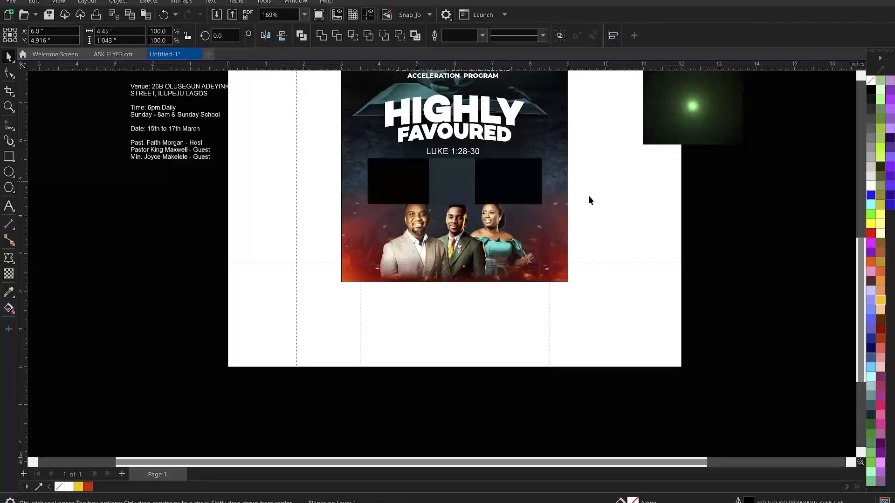
key(Escape)
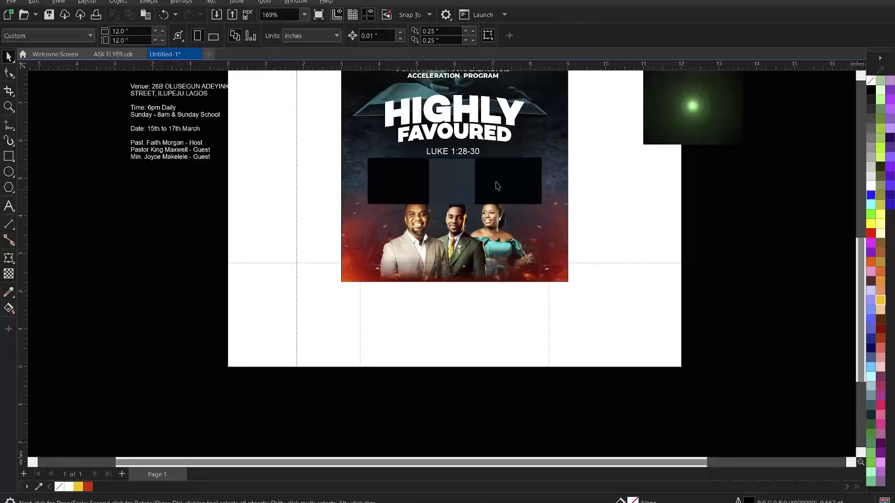
Zoom in and make the red bar taller, to 0.85 inches
scroll(468, 272, down, 1)
key(z)
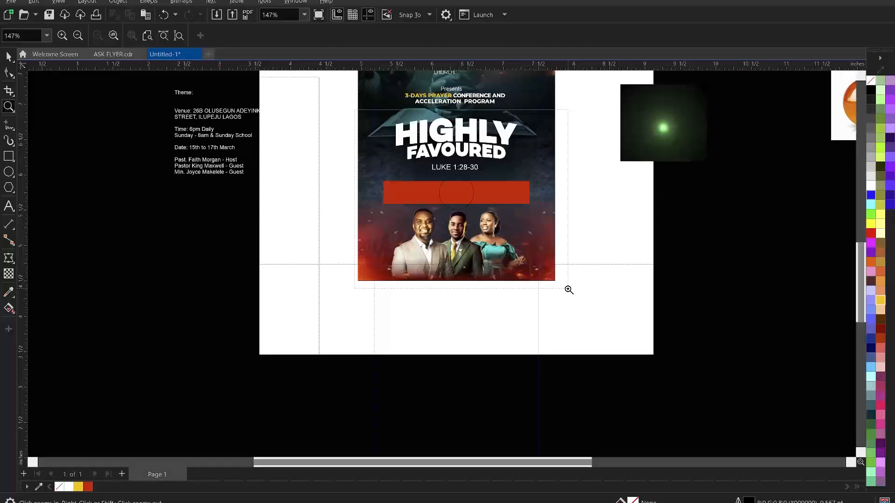
drag(568, 290, 569, 290)
key(space)
click(424, 247)
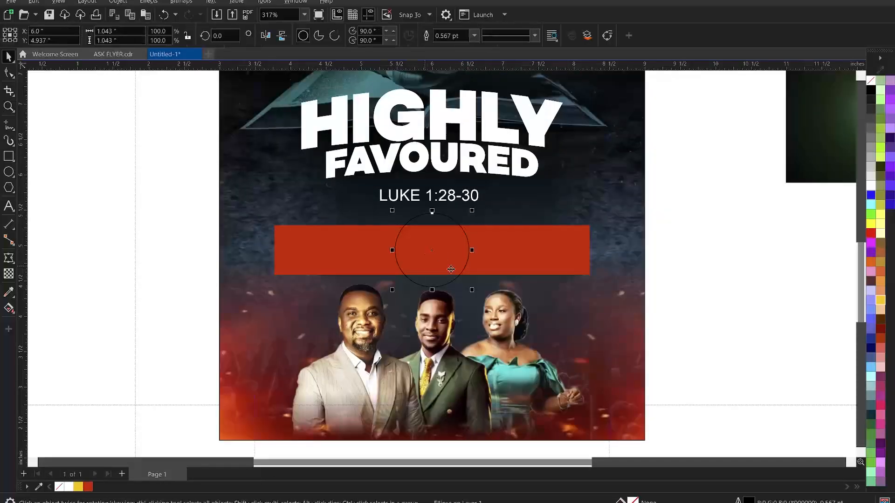
drag(473, 292, 473, 292)
click(485, 254)
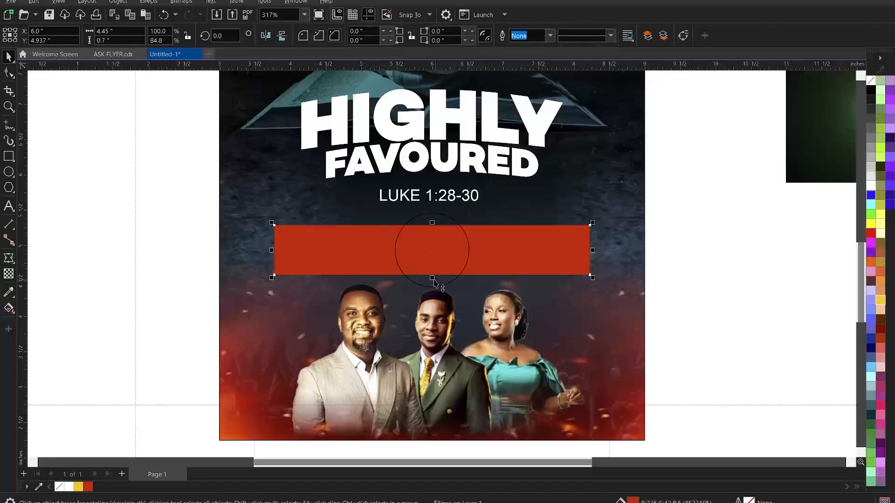
drag(433, 283, 435, 288)
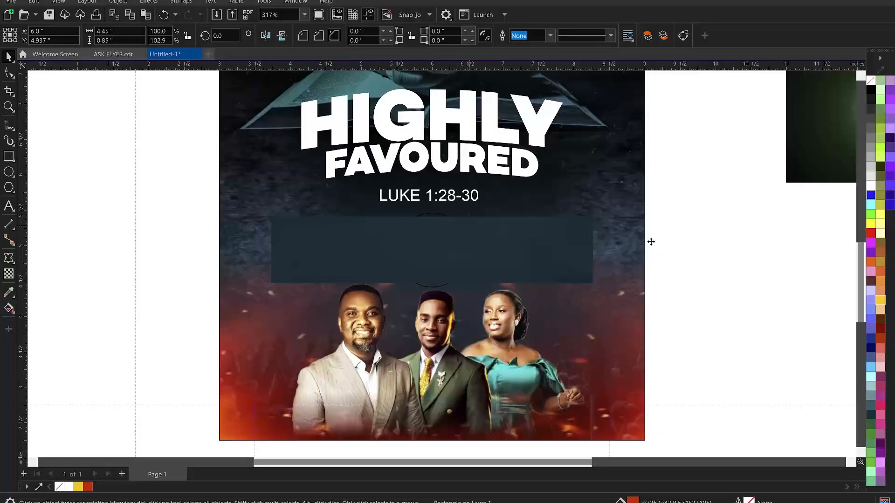
click(672, 243)
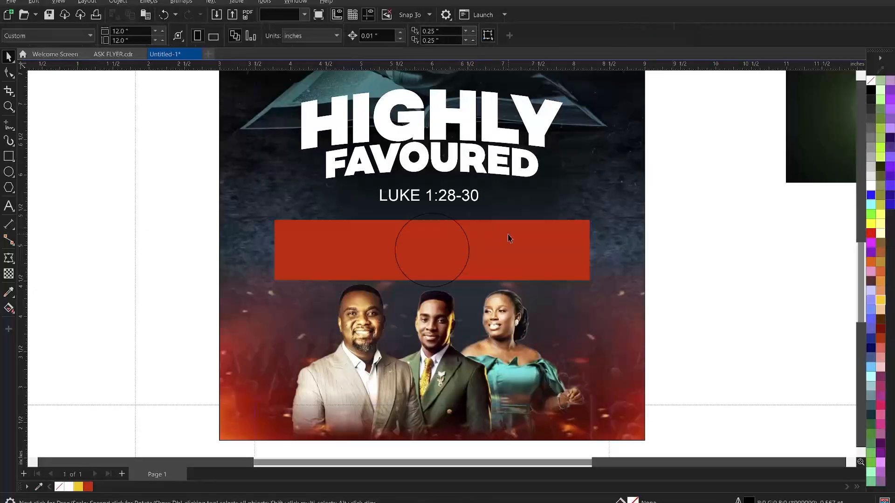
click(506, 236)
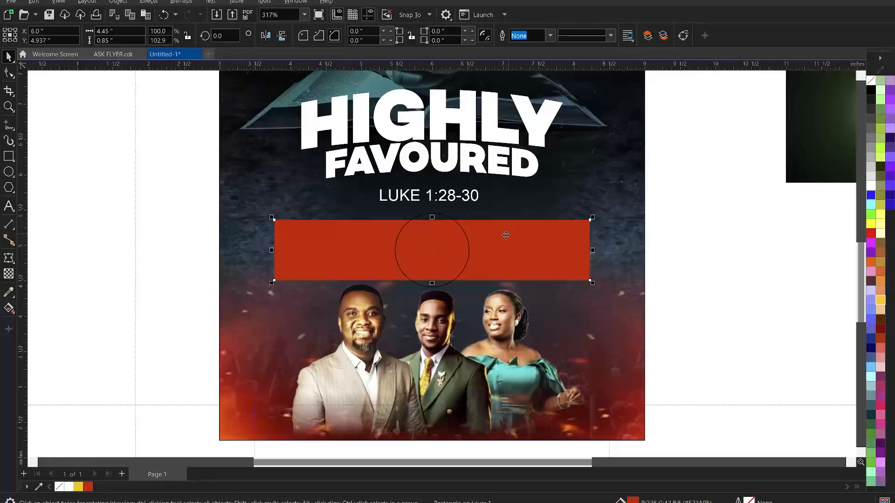
Give the red bar rounded corners of 0.16 inches
click(303, 36)
click(14, 77)
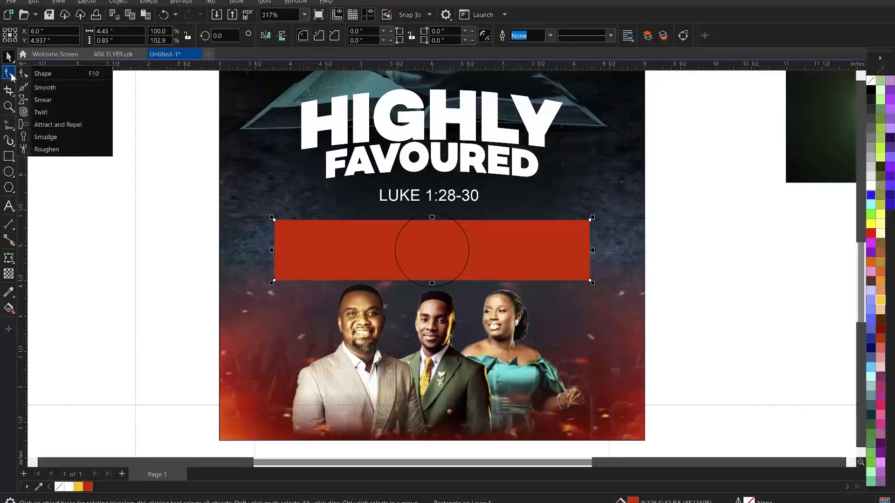
click(43, 78)
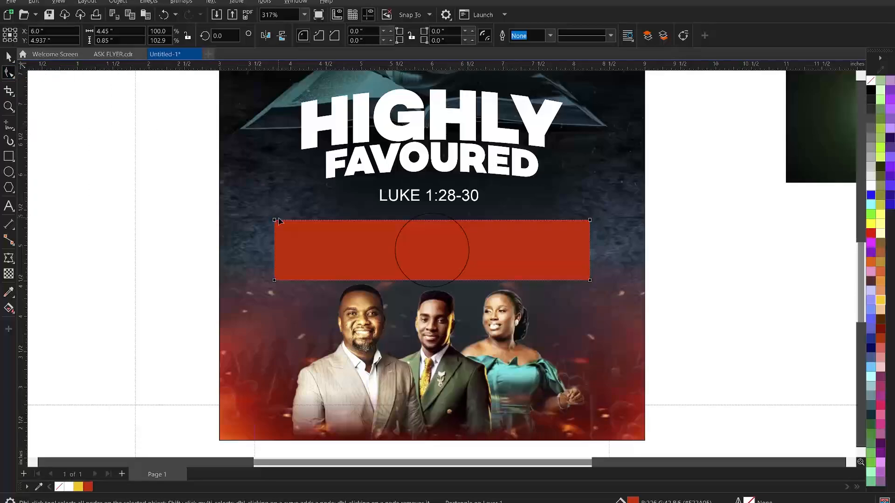
drag(274, 220, 285, 219)
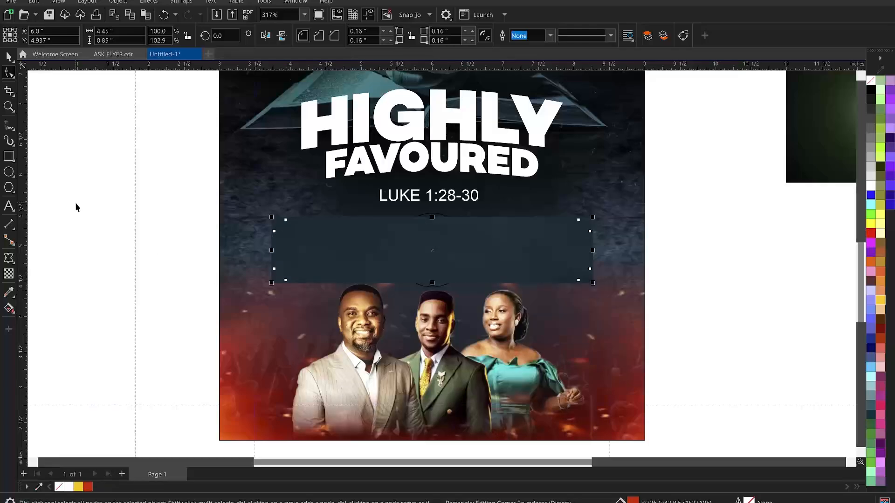
key(space)
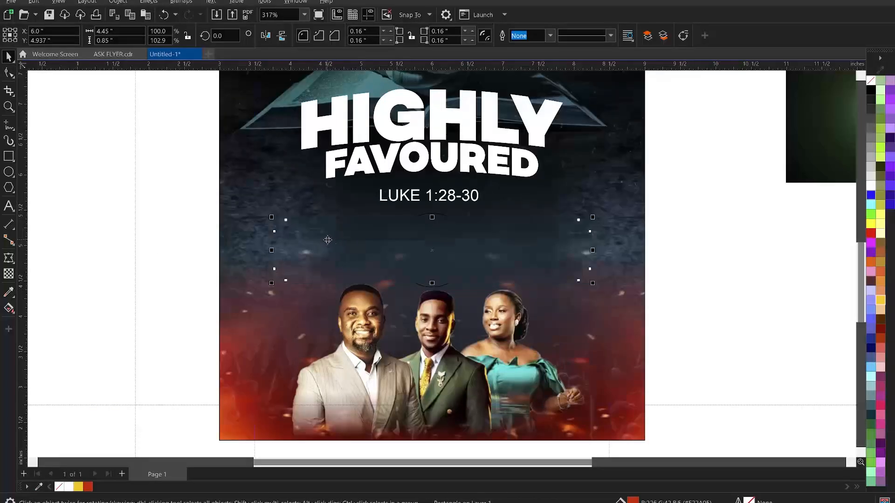
Skew the red bar into a slanted parallelogram and align it to the background's centre
click(429, 270)
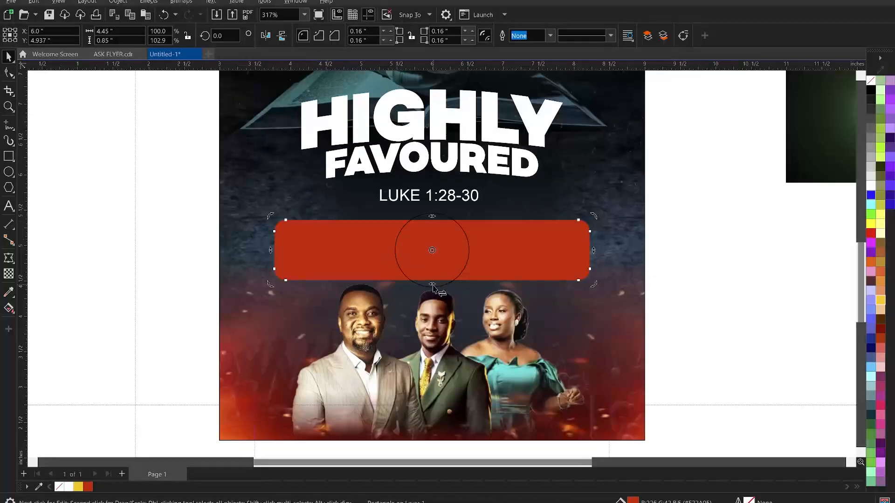
drag(432, 285, 450, 281)
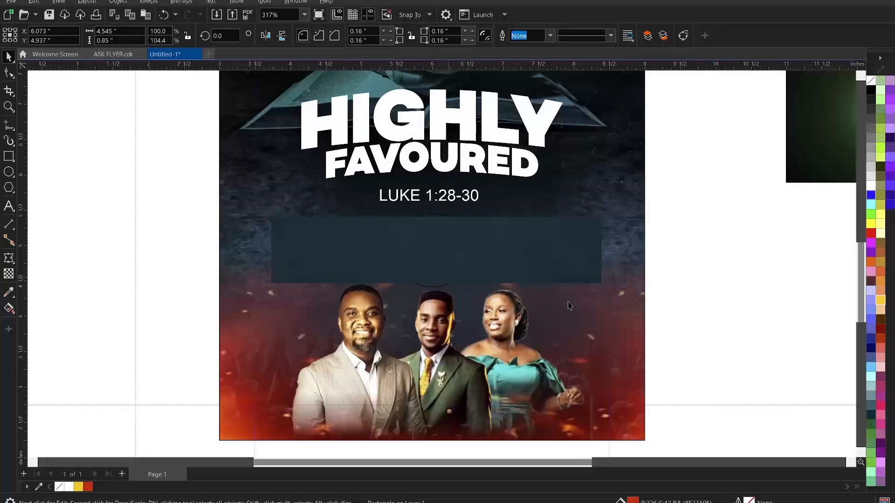
click(662, 321)
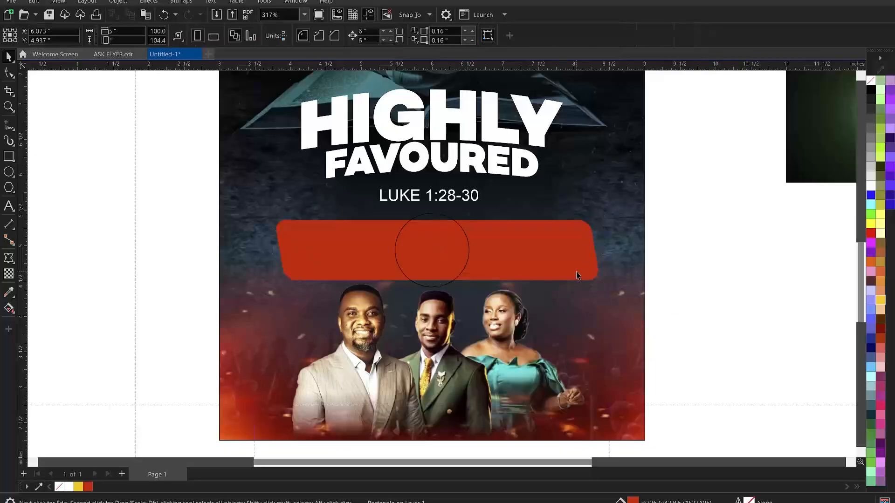
click(577, 275)
shift+click(625, 314)
key(c)
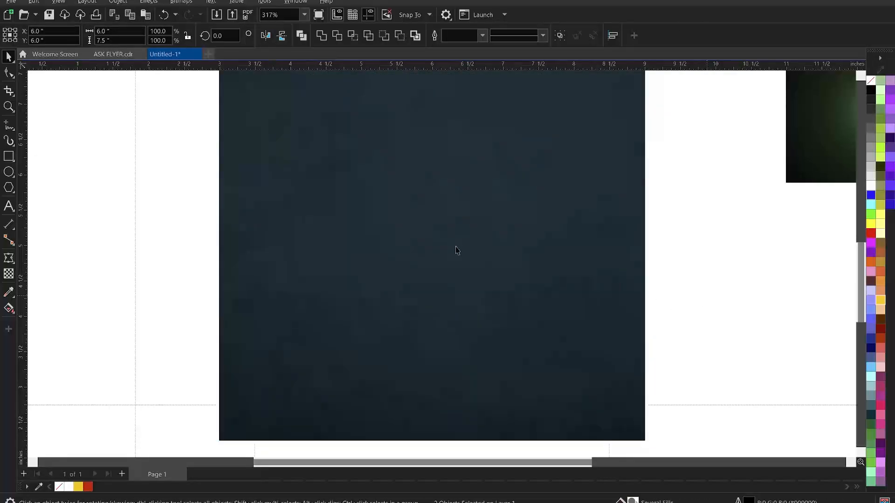
key(Escape)
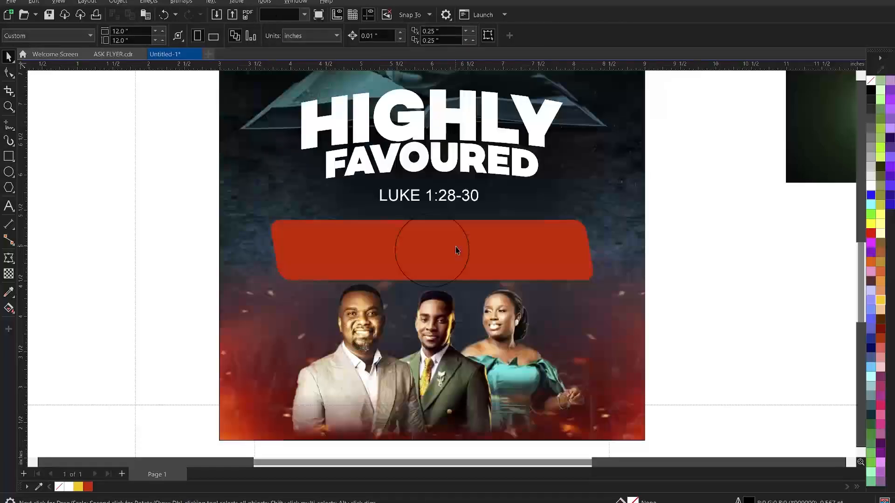
Scale a copy of the circle to 112%, about 1.17 inches, ringing the original; add the red bar to the selection
click(468, 248)
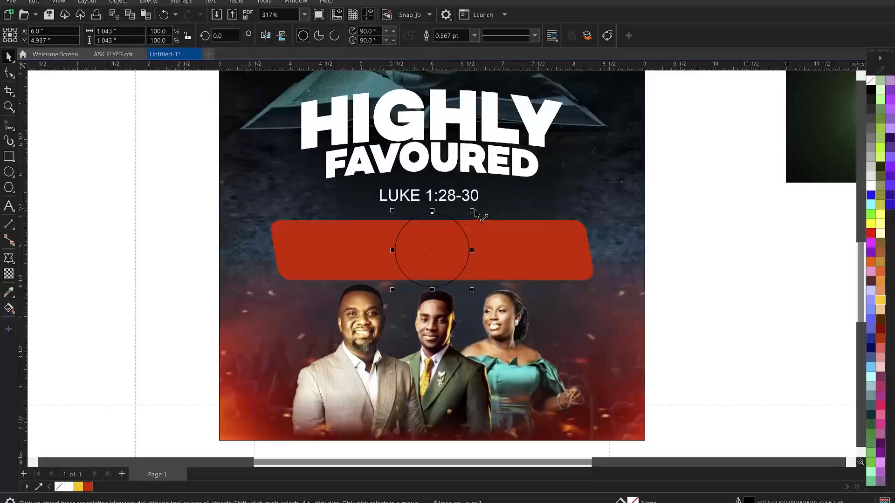
drag(473, 209, 480, 208)
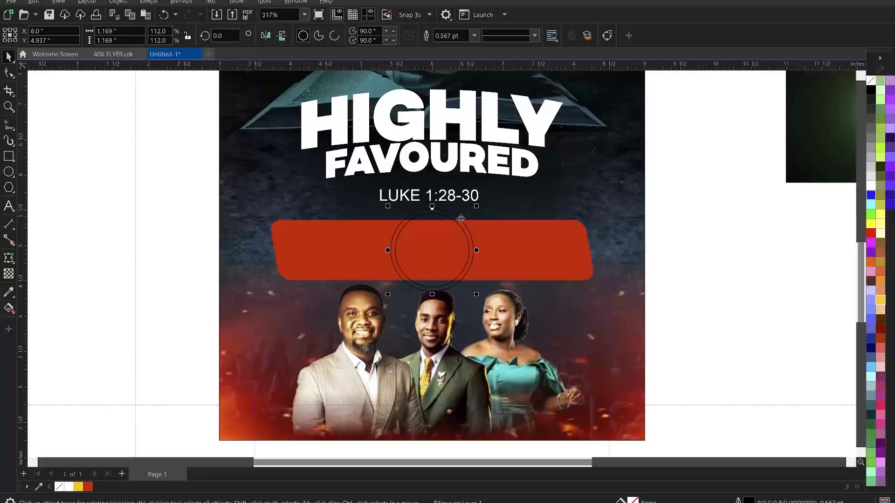
shift+click(527, 242)
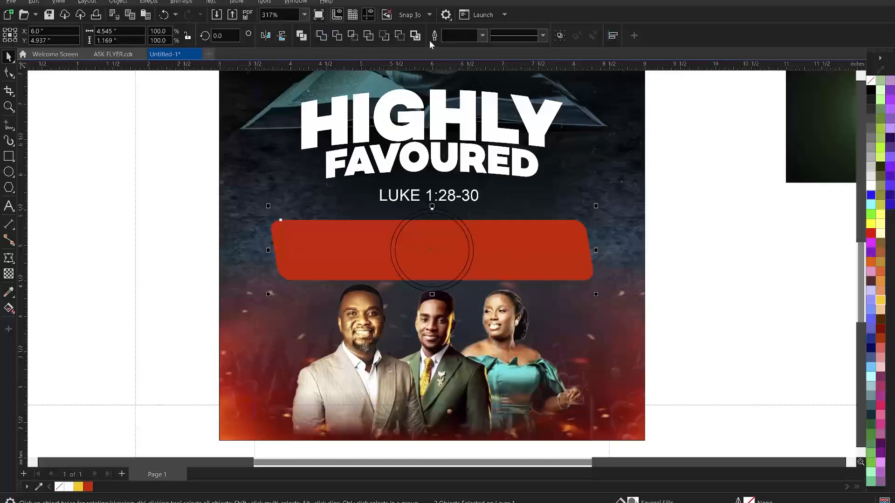
Trim the red banner with the circle, then delete the leftover dark circle
click(337, 37)
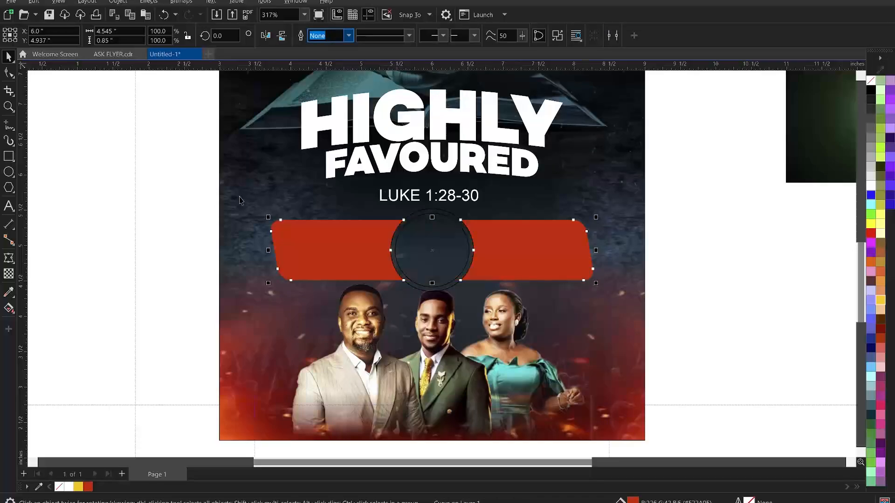
click(422, 214)
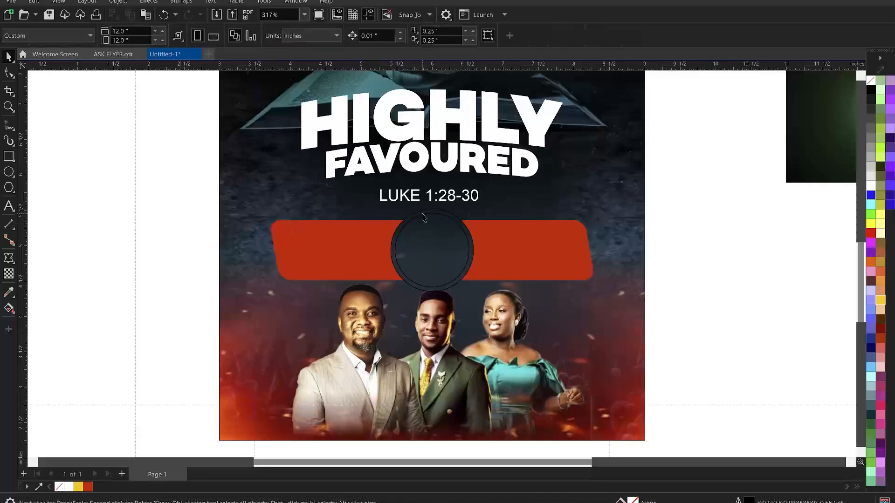
scroll(460, 254, up, 1)
key(ctrl+z)
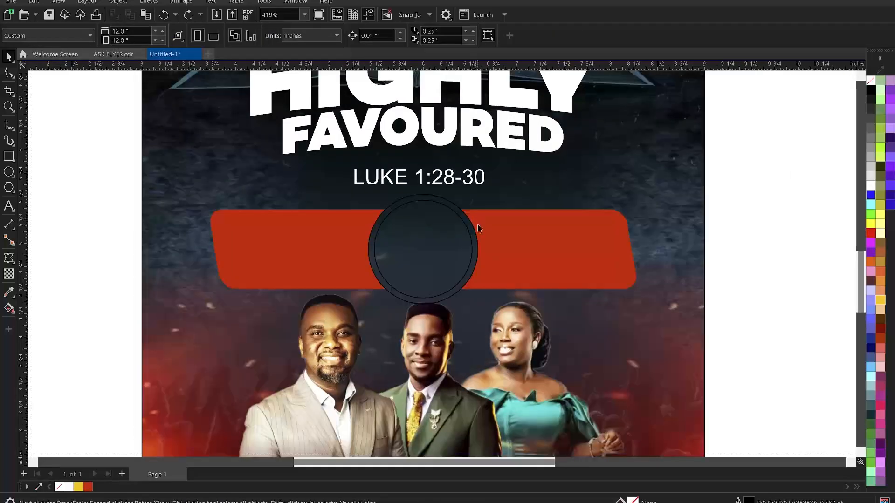
click(425, 194)
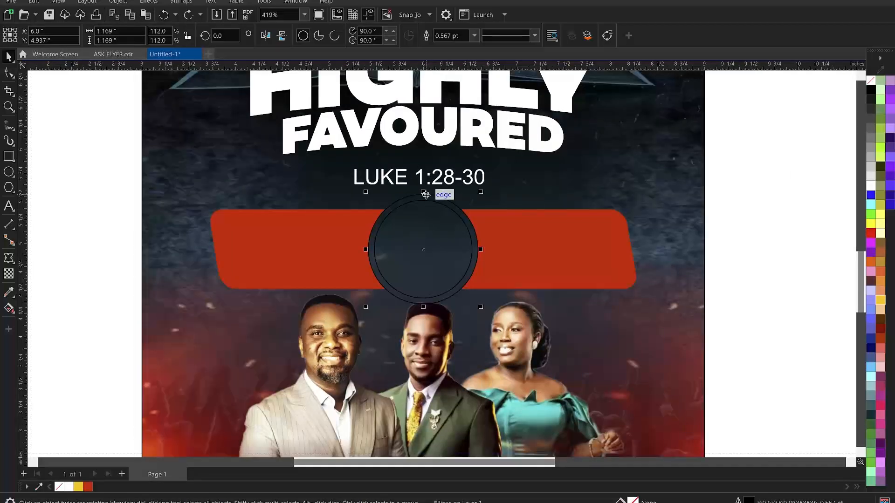
key(Delete)
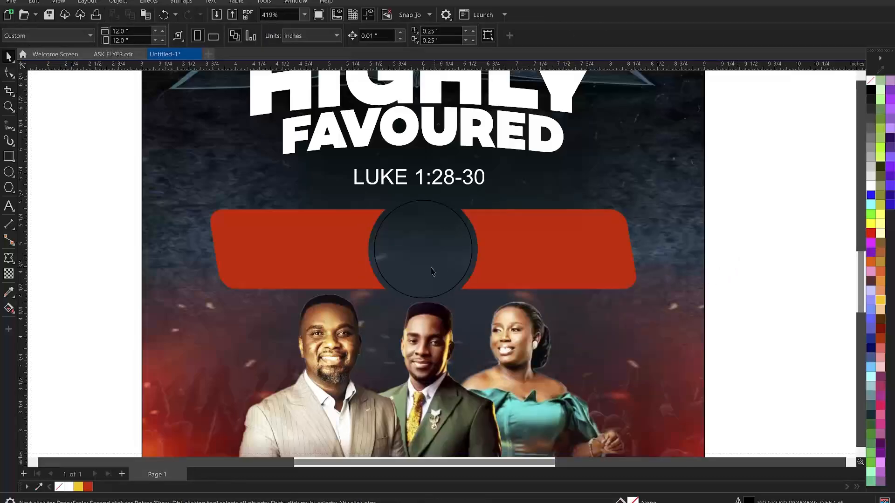
Remove the remaining circle's outline and fill it with the banner's red
click(383, 251)
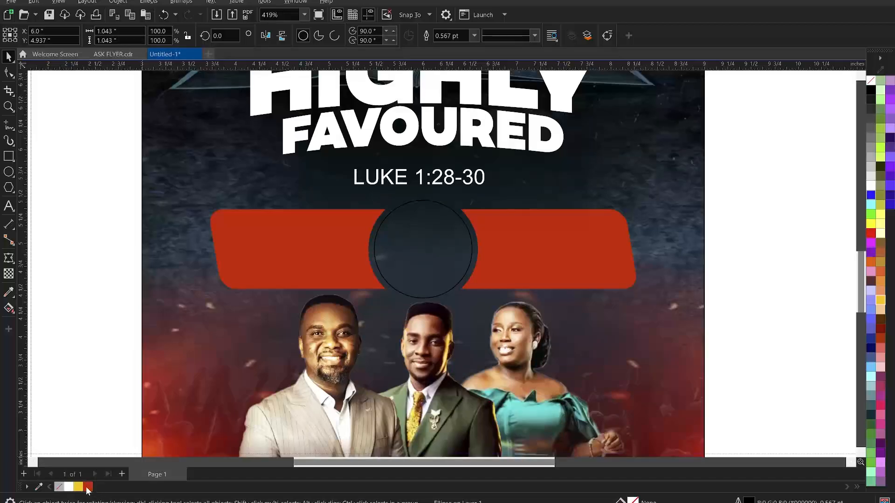
right_click(61, 489)
click(62, 487)
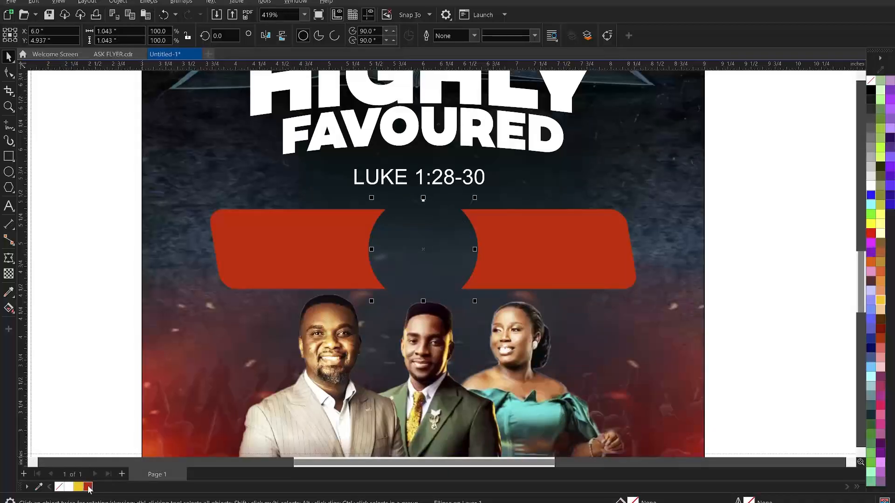
click(88, 487)
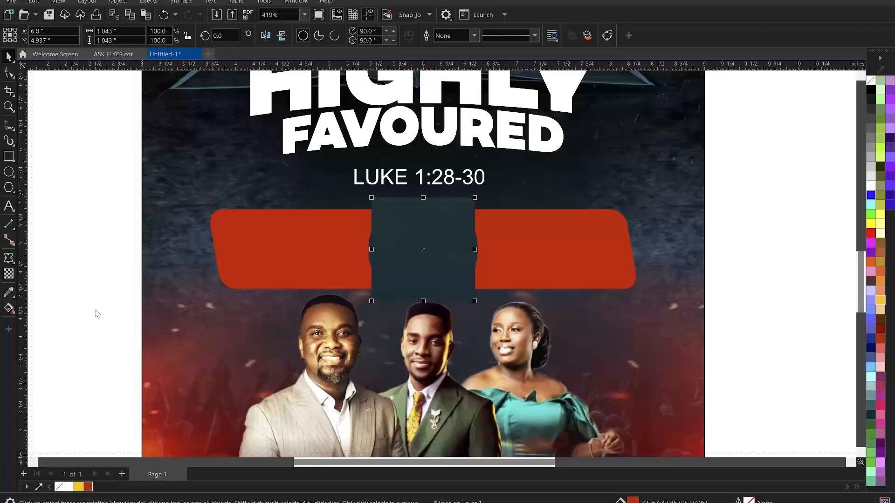
key(Escape)
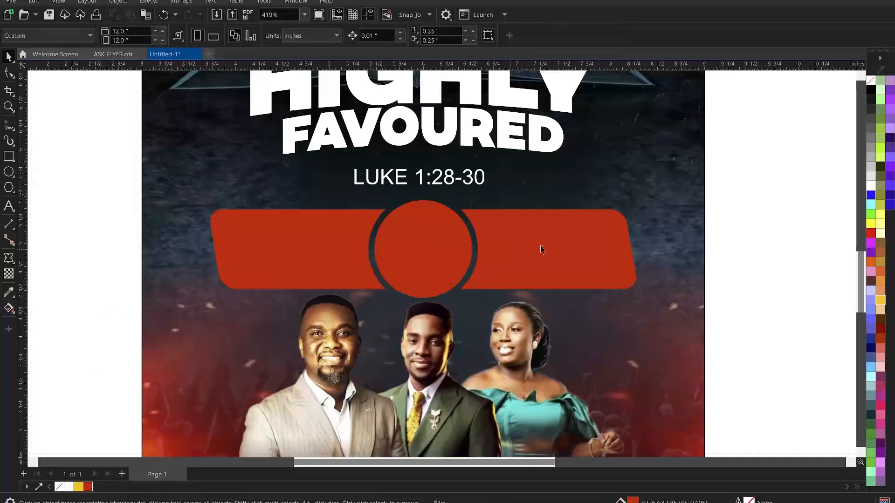
Break the trimmed banner apart into separate left and right pieces
click(540, 250)
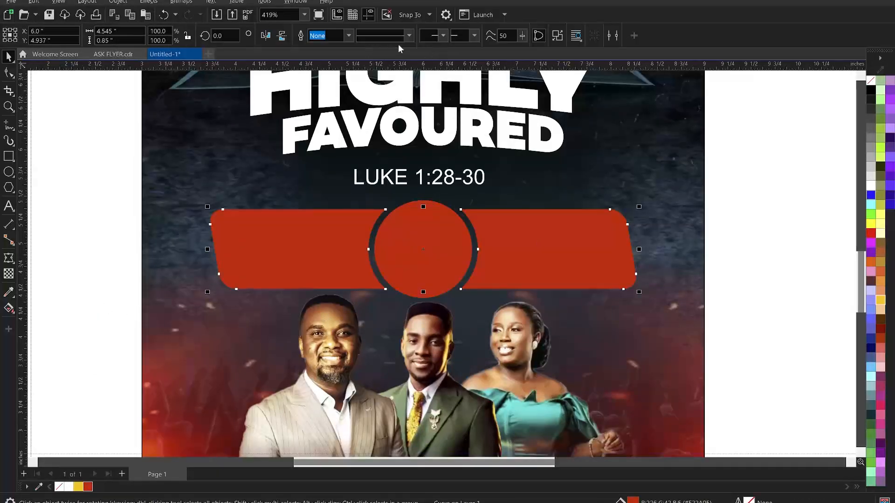
click(558, 36)
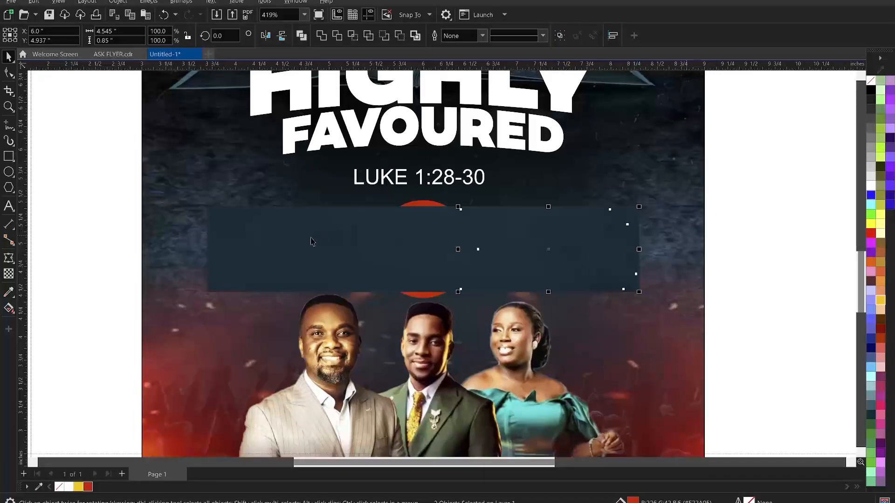
click(577, 255)
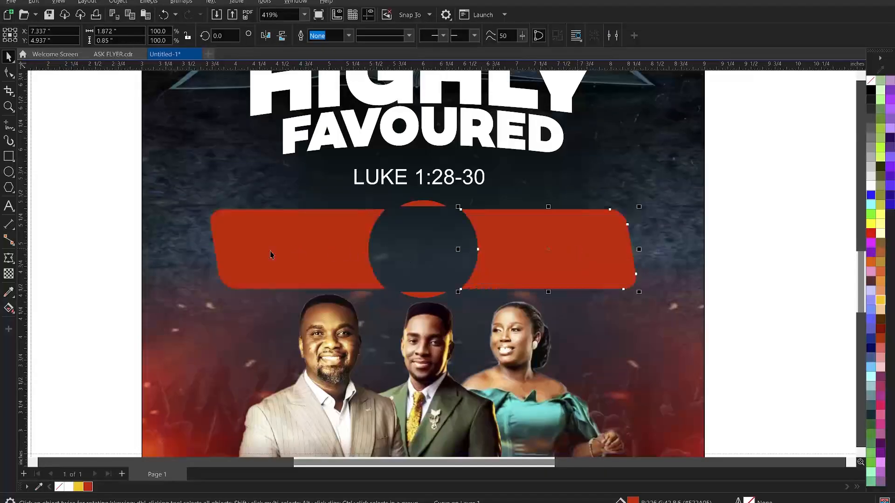
Fill the right banner piece with teal sampled from near the church logo
scroll(401, 244, down, 1)
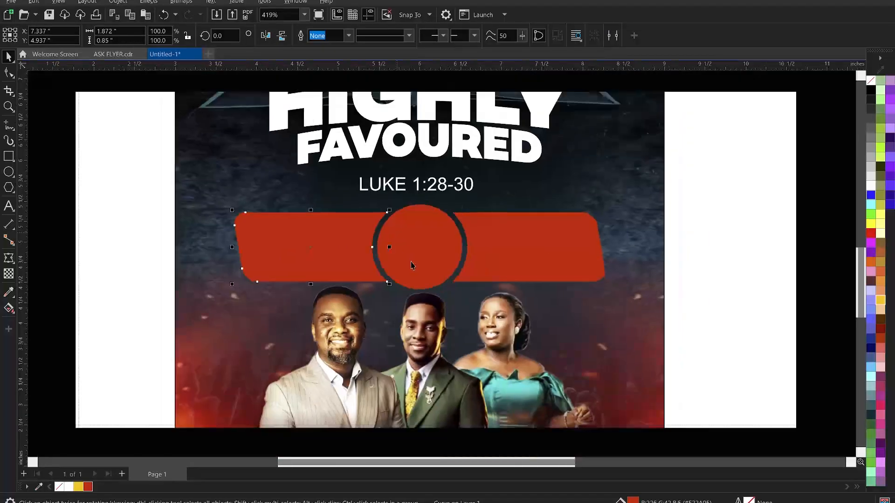
scroll(410, 261, down, 1)
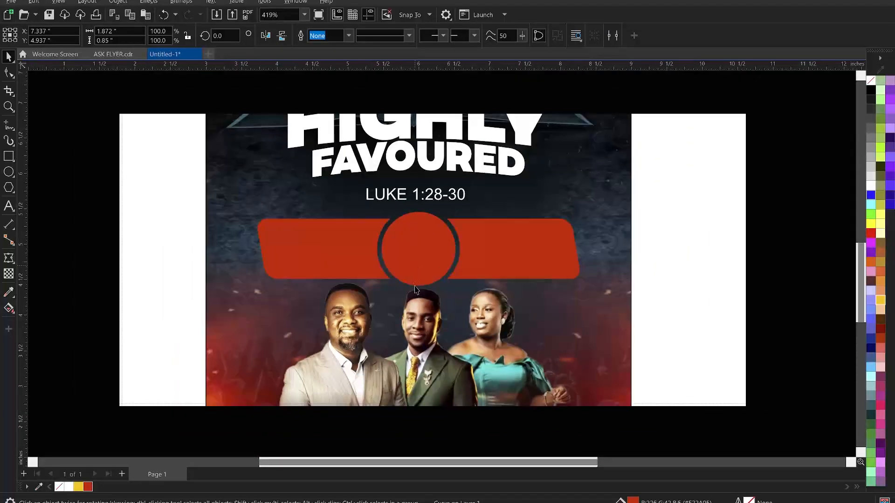
scroll(416, 290, down, 1)
scroll(416, 290, down, 1)
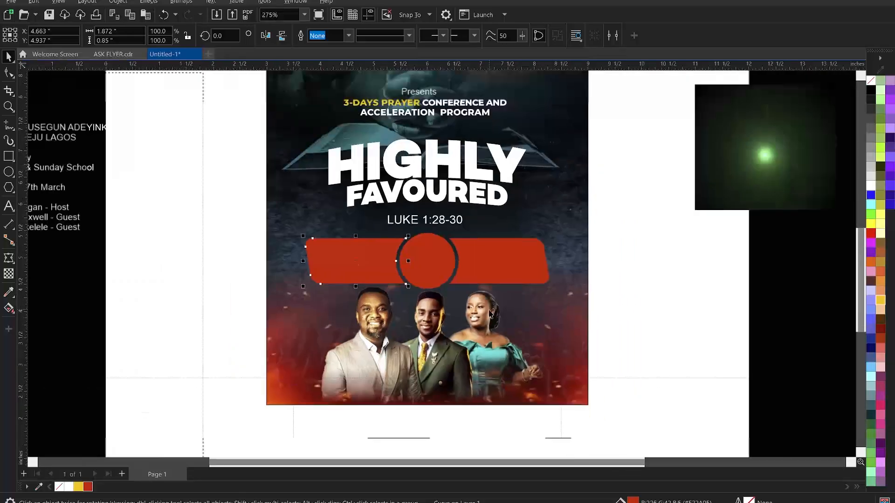
scroll(267, 293, down, 1)
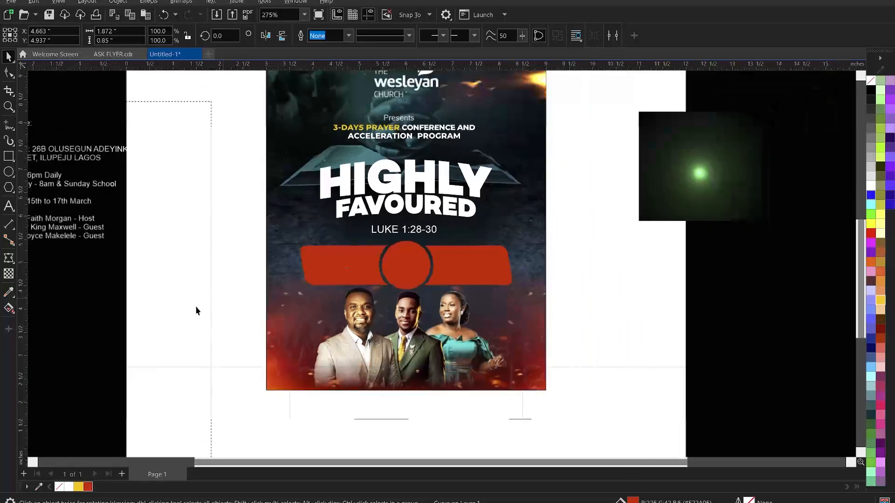
click(9, 291)
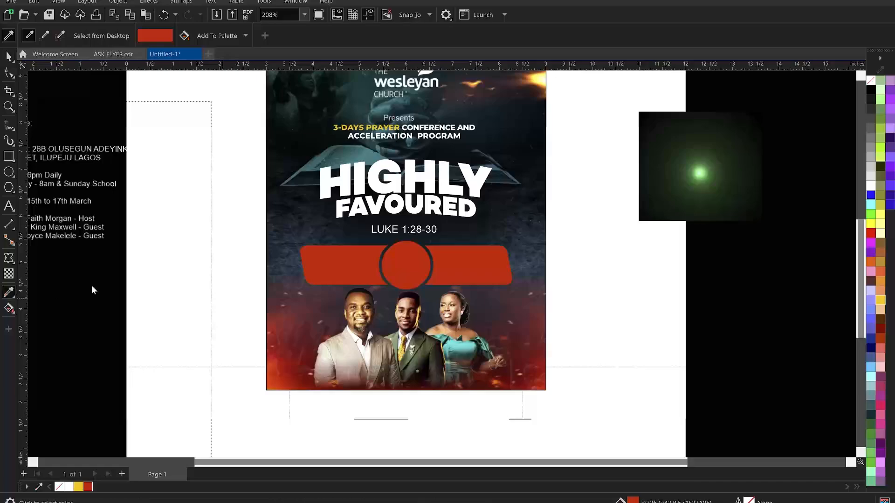
click(382, 103)
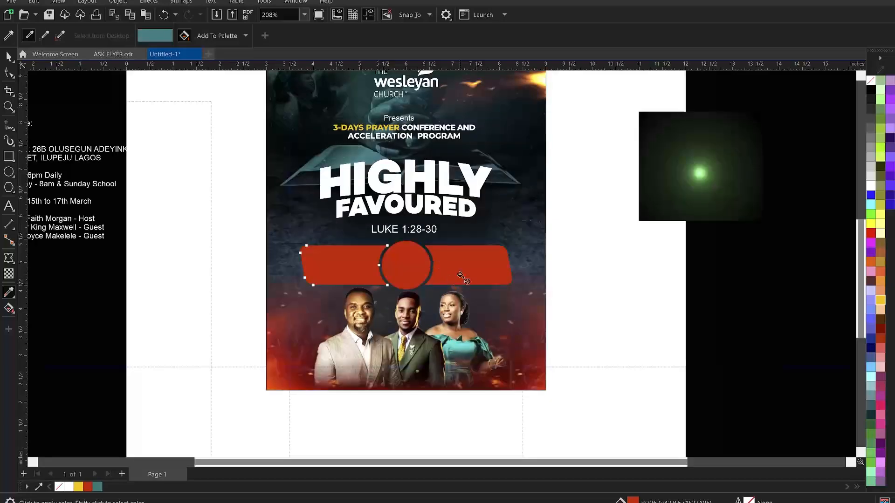
click(460, 271)
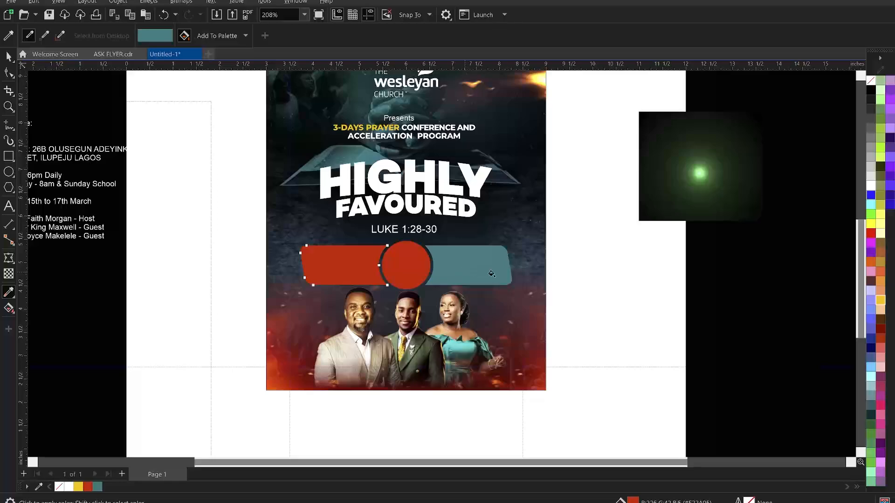
key(space)
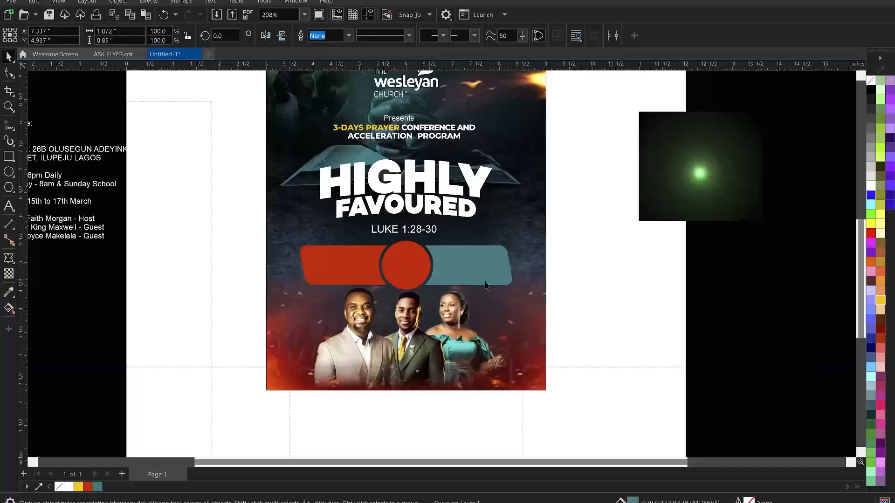
key(Escape)
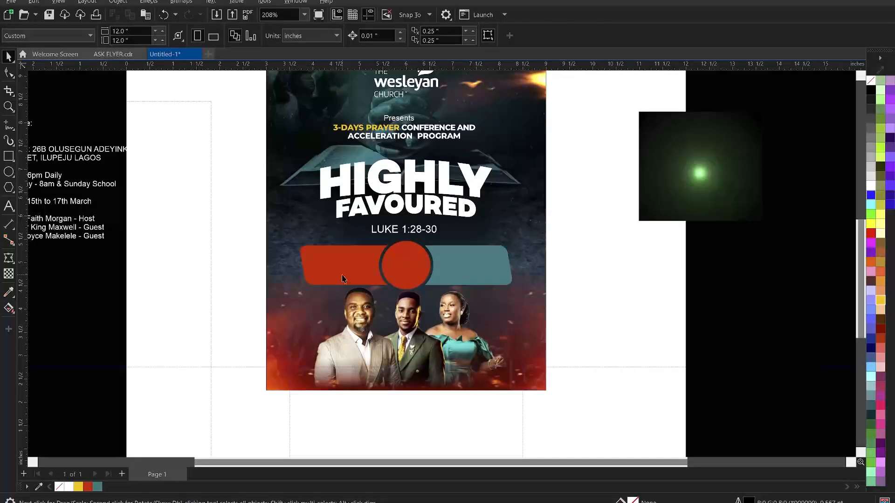
Fill the left piece and circle with orange sampled from the flames, then select both bars
click(342, 278)
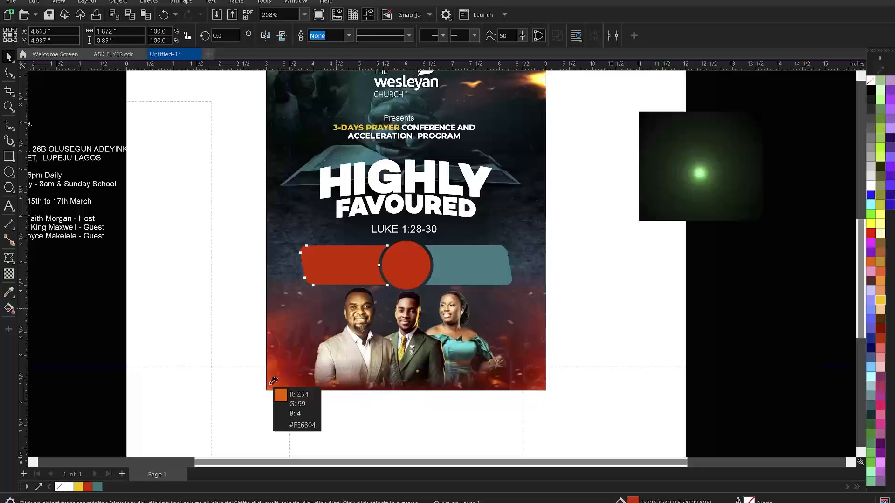
click(274, 382)
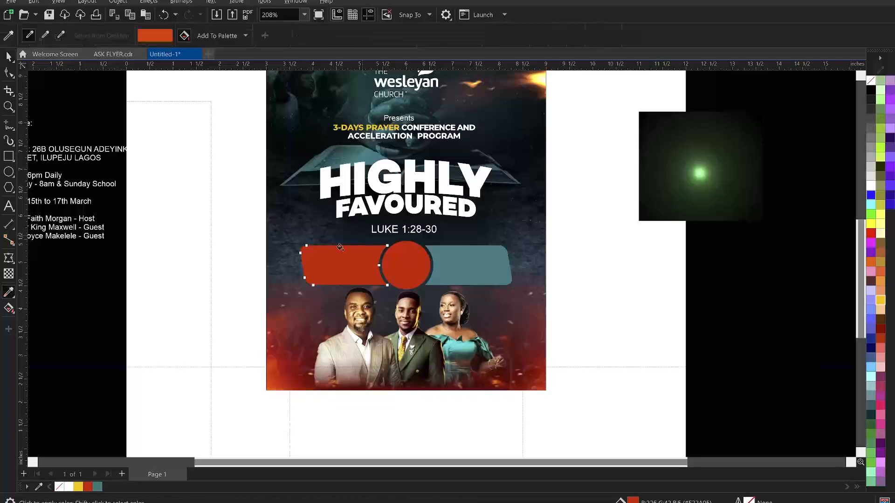
click(339, 259)
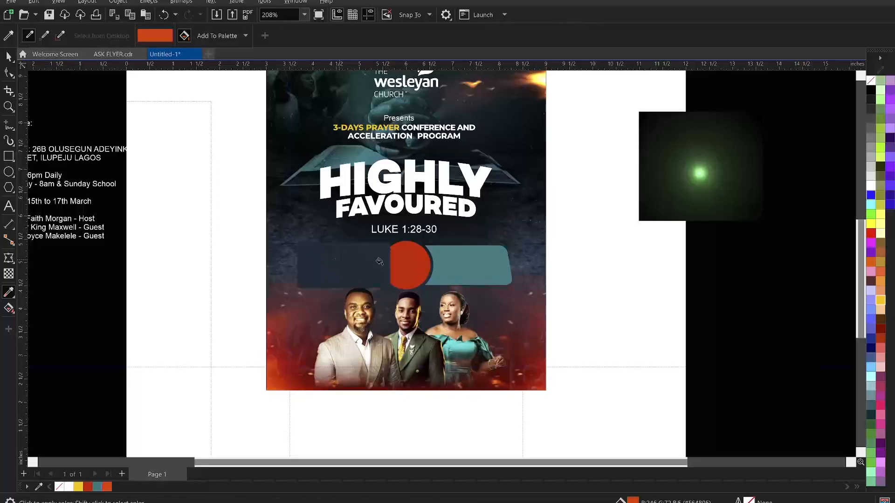
click(400, 255)
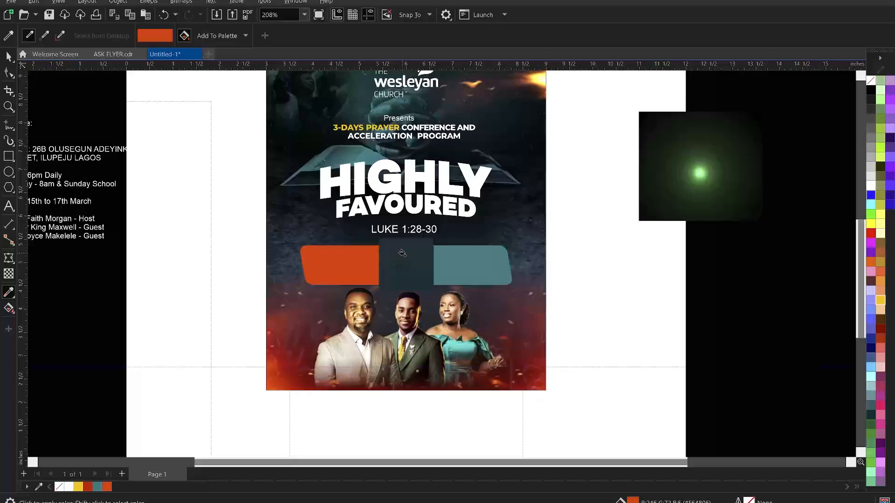
key(space)
click(575, 285)
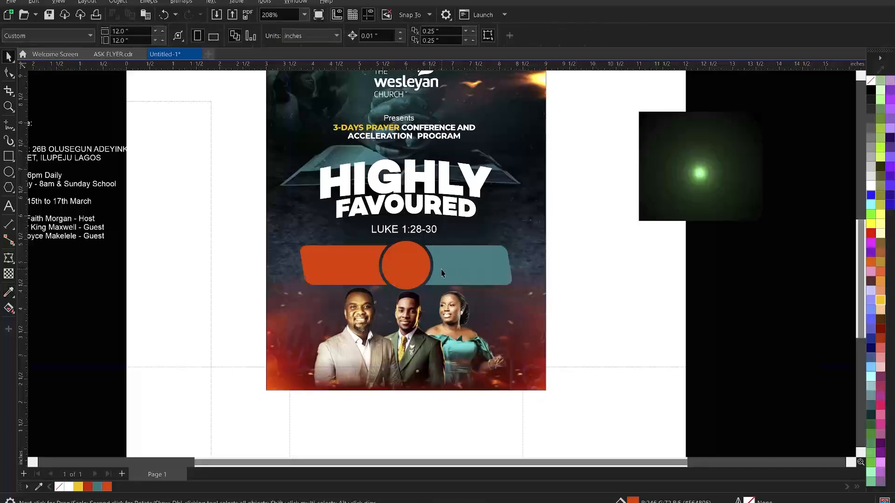
click(337, 263)
shift+click(348, 267)
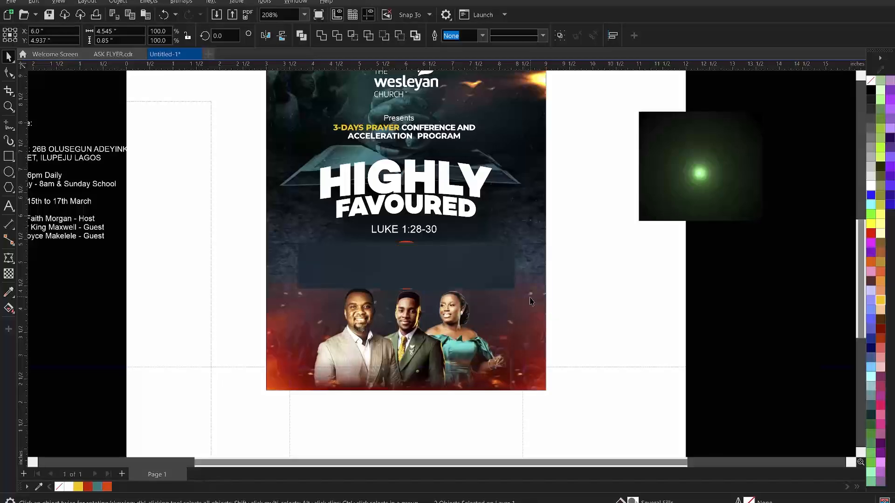
Fill the left bar with deep yellow and nudge it slightly left
click(625, 285)
click(365, 276)
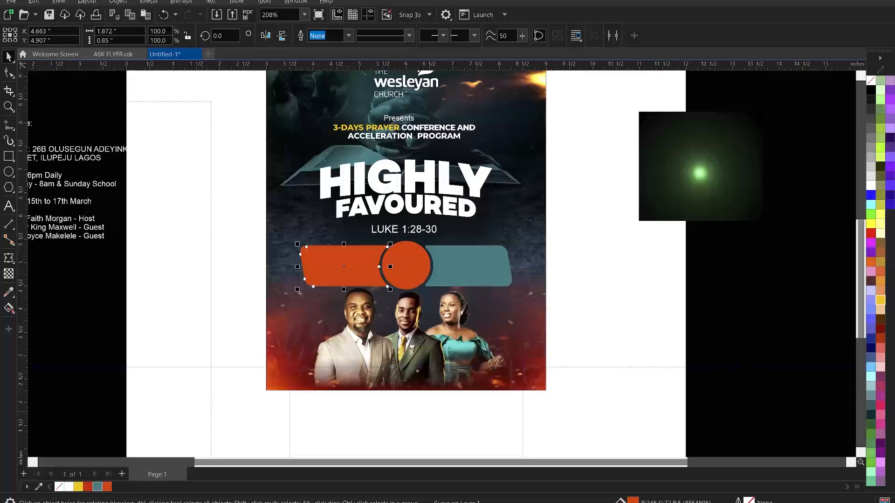
click(79, 487)
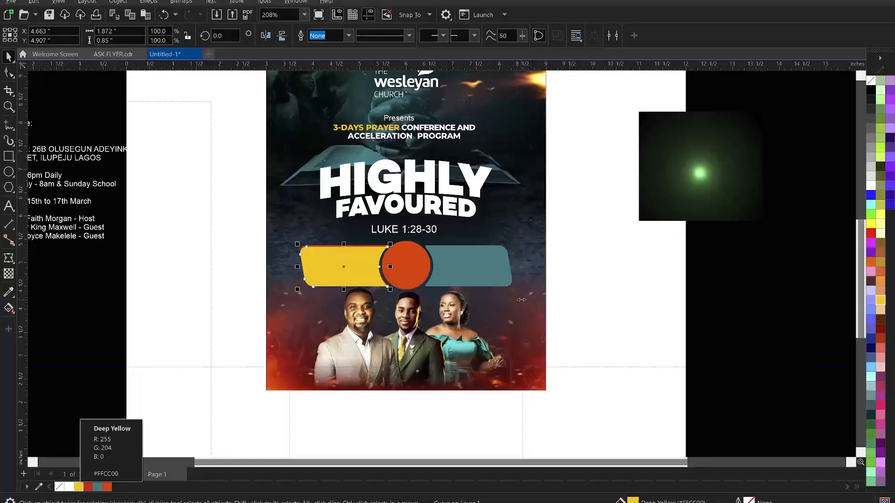
key(Left)
key(Left)
key(Left)
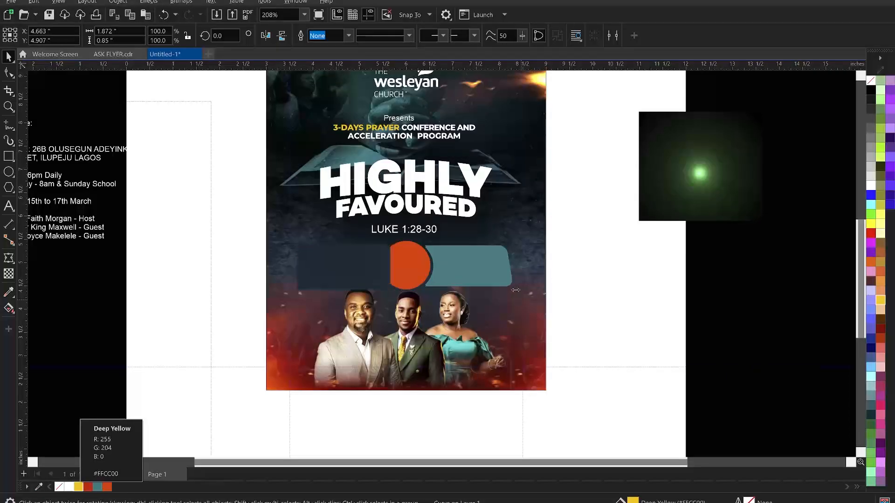
Change the right bar's fill to bright cyan #00C5CC
click(488, 277)
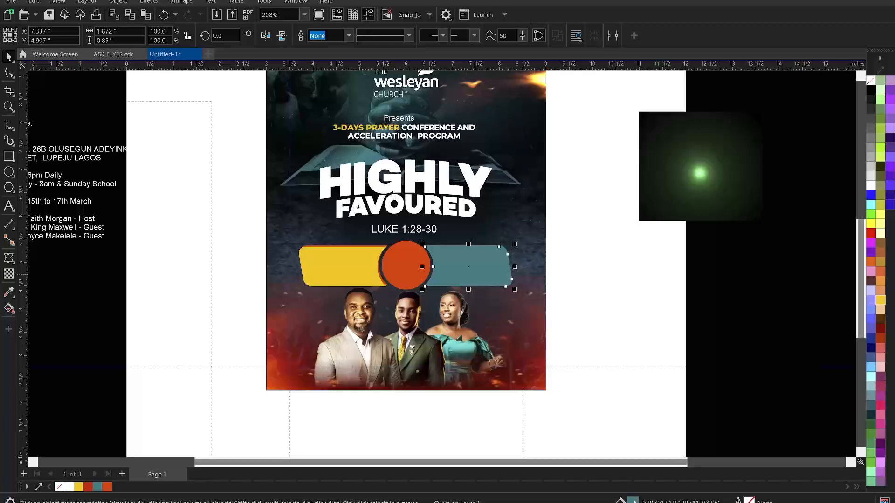
double_click(634, 501)
drag(438, 93, 694, 105)
mouse_move(646, 241)
mouse_down()
mouse_move(689, 204)
mouse_move(677, 200)
mouse_up()
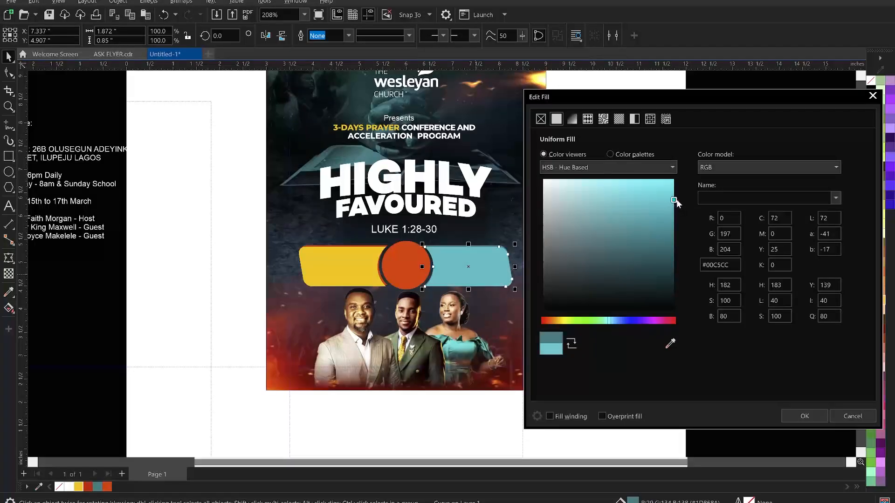
click(800, 416)
Nudge both bars down, shift the cyan bar right and down, and zoom onto the banner
click(657, 317)
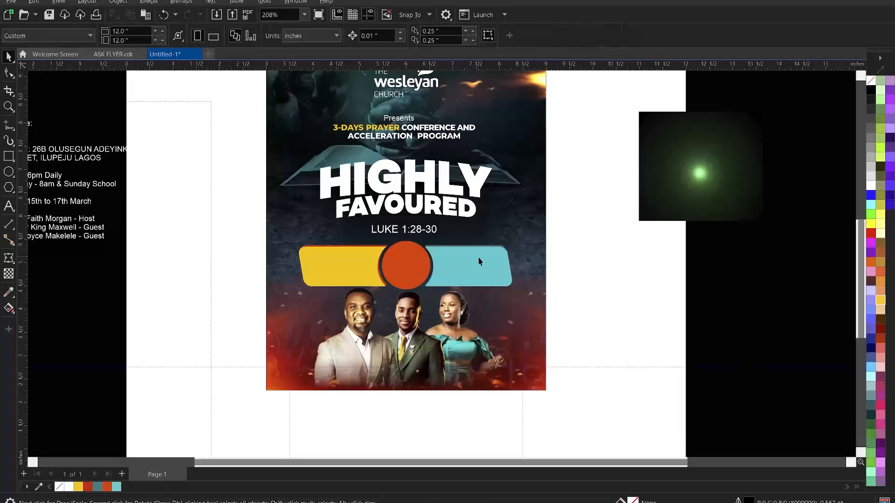
click(479, 258)
shift+click(347, 262)
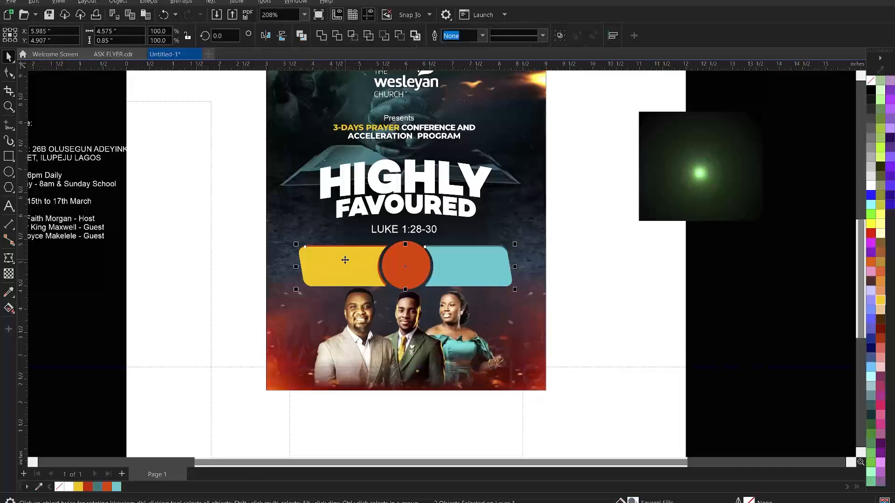
key(Down)
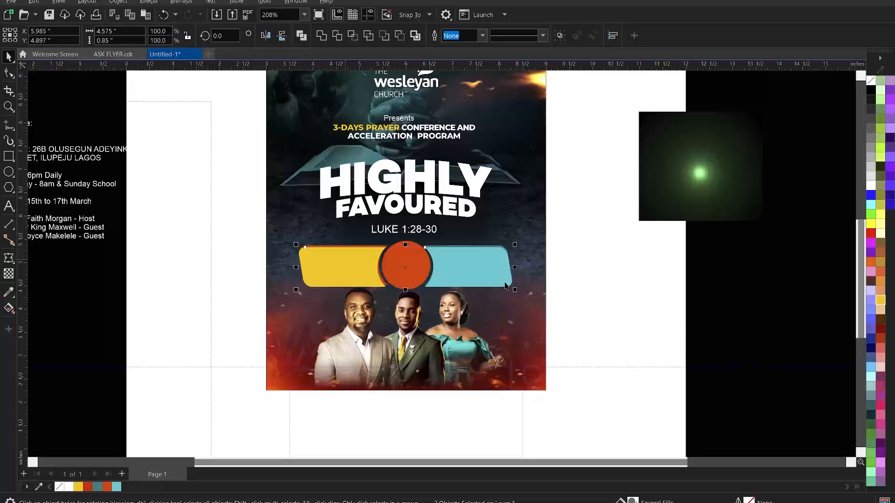
click(501, 280)
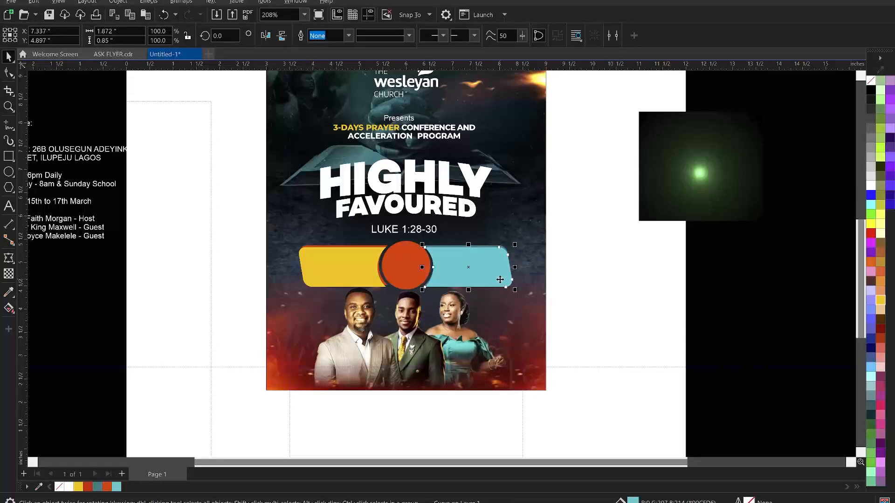
key(Down)
key(Down)
key(Right)
key(Right)
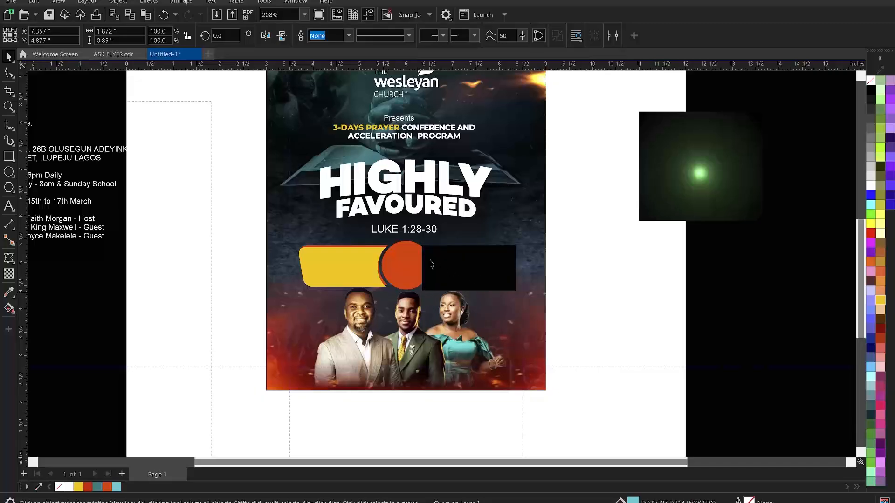
scroll(430, 265, up, 1)
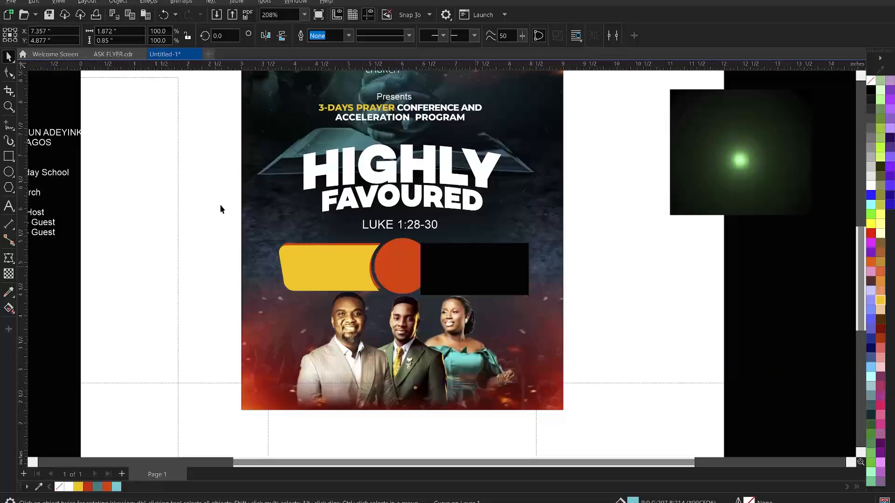
key(z)
drag(208, 208, 631, 327)
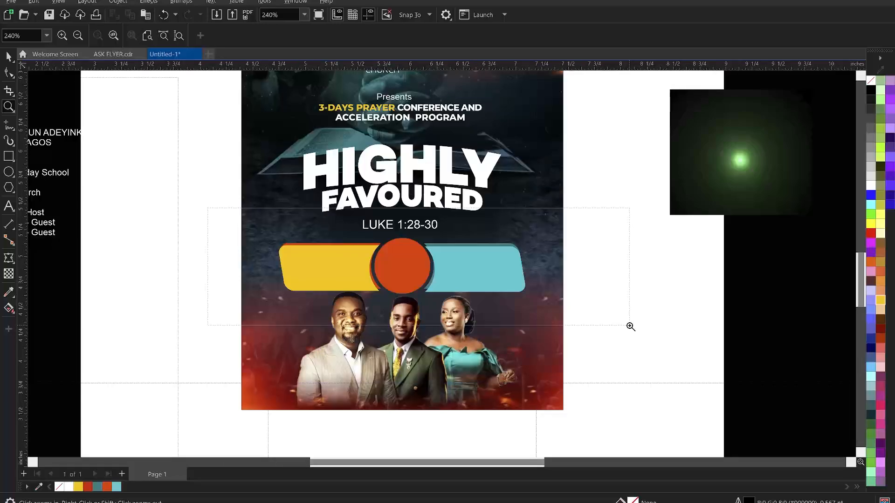
key(space)
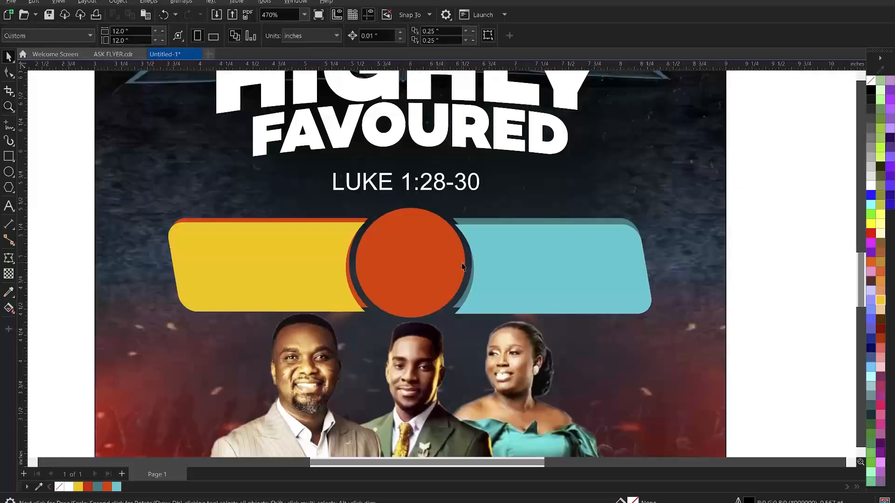
Layer the yellow and cyan bars behind the orange and teal bars, undoing stray deletions
click(462, 219)
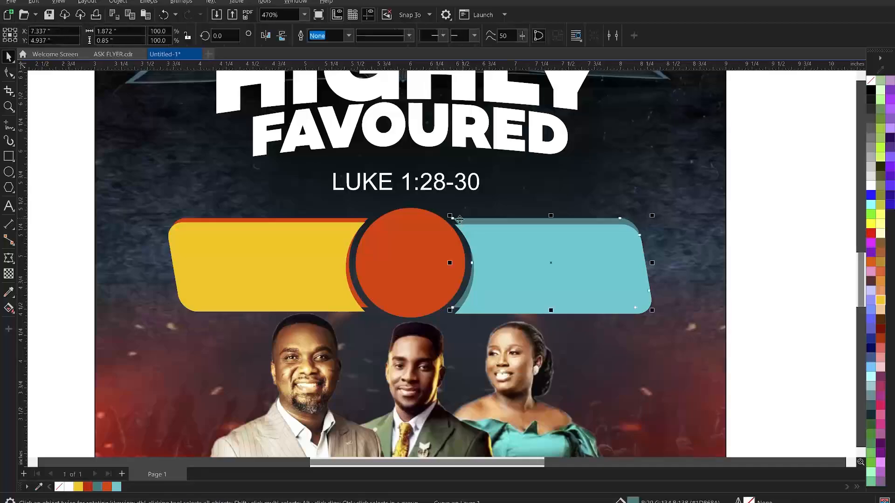
shift+click(354, 220)
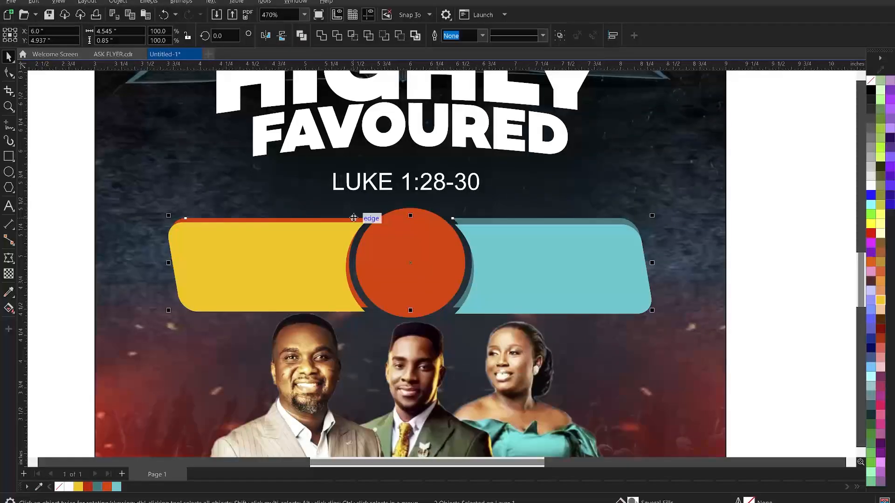
key(Delete)
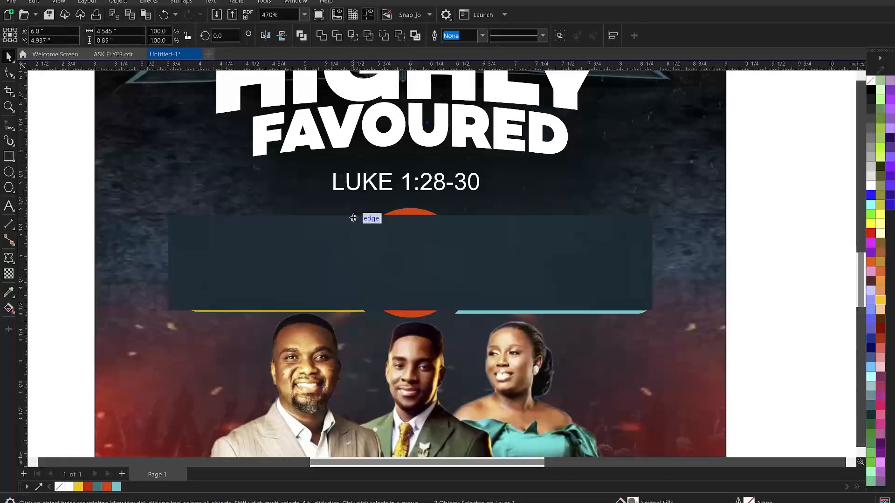
key(ctrl+z)
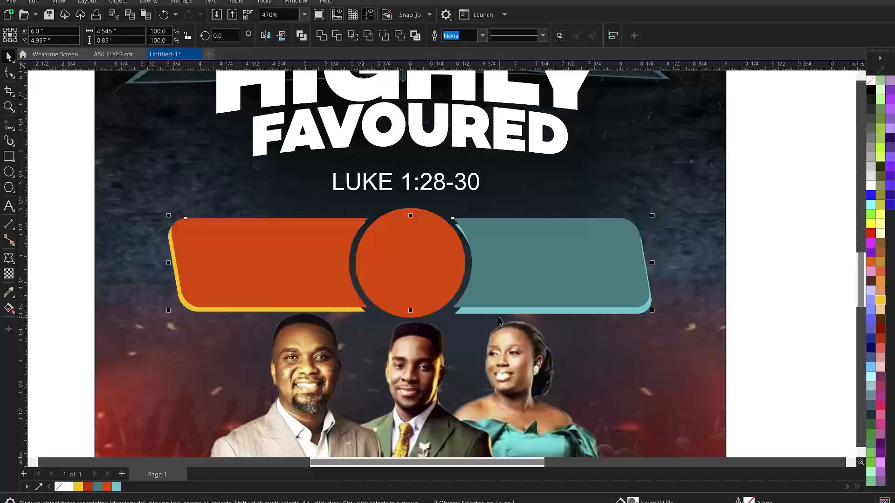
click(497, 313)
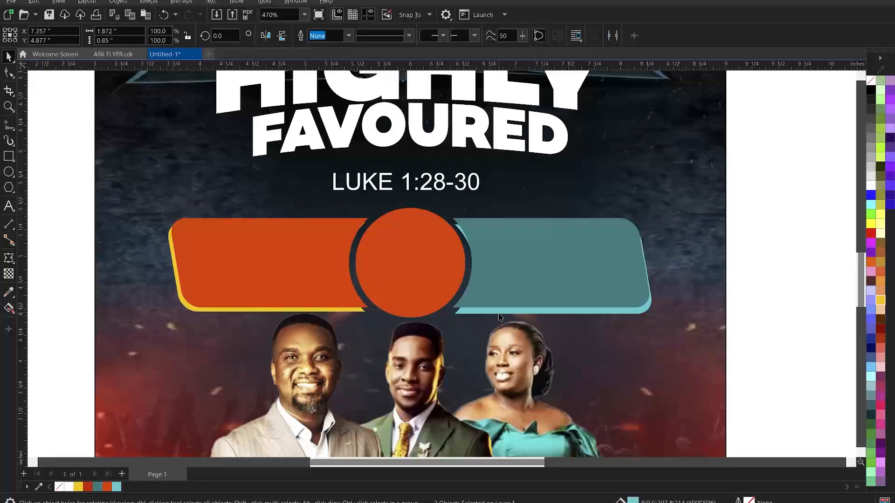
key(Delete)
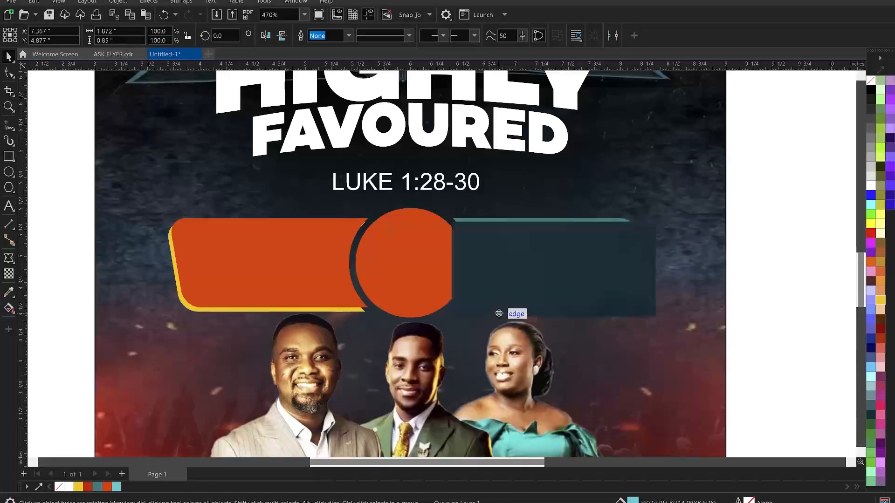
key(ctrl+z)
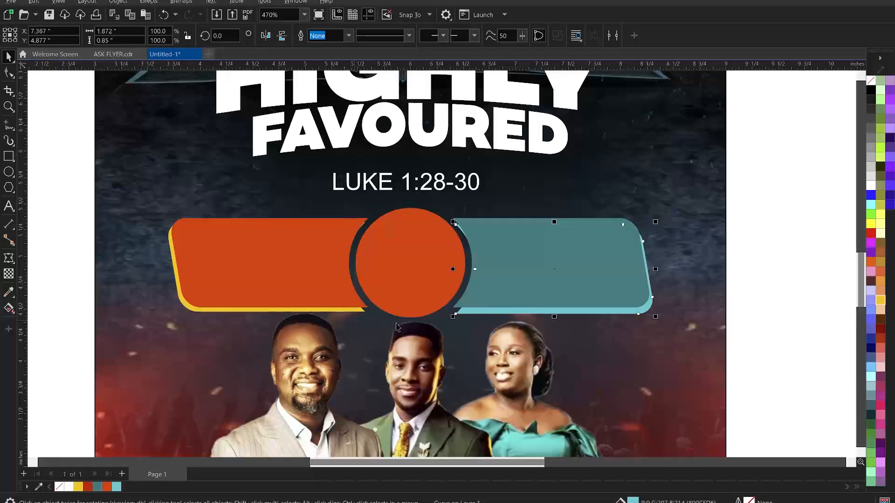
key(ctrl+z)
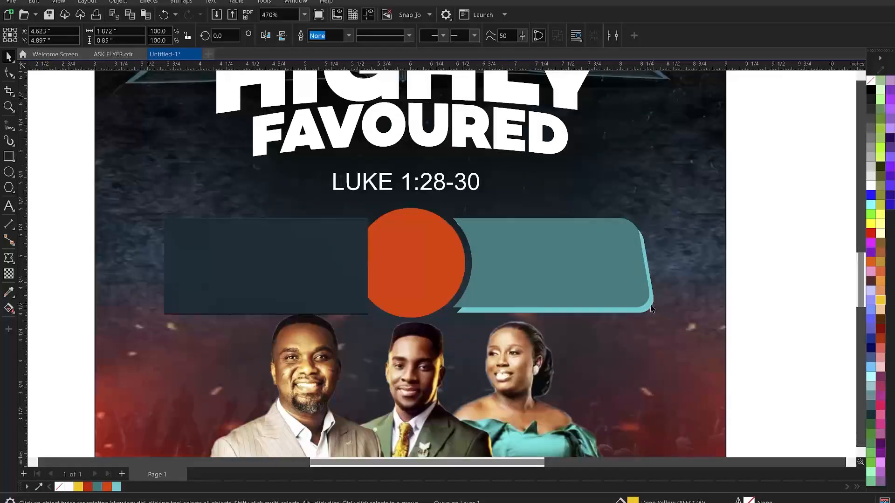
key(ctrl+shift+z)
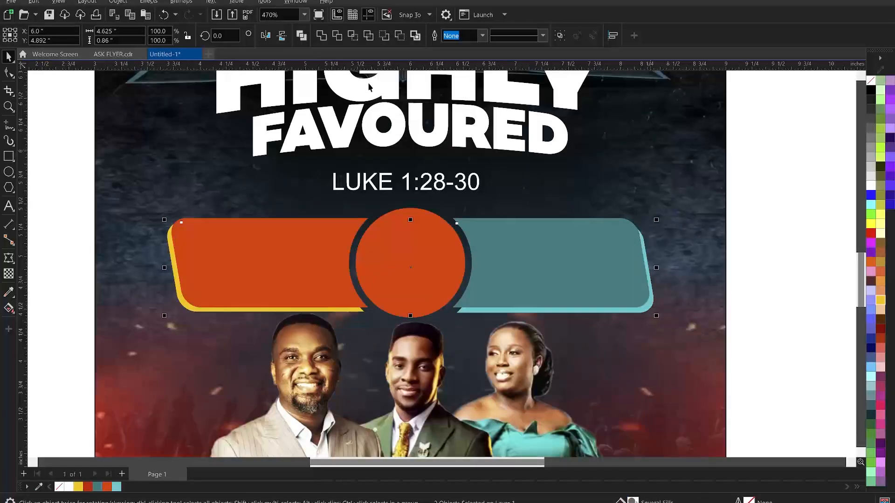
Convert the banner to a bitmap
click(181, 1)
click(200, 18)
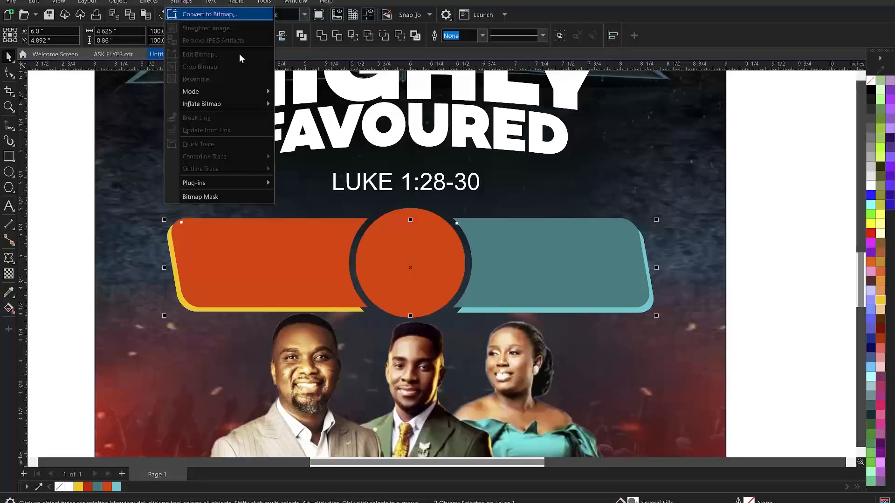
click(461, 311)
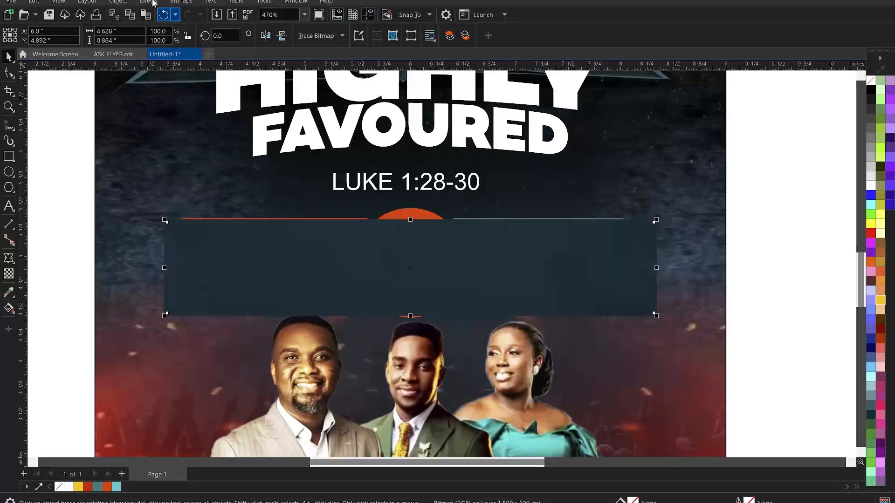
Apply a Gaussian blur of 20.3 pixels radius to the banner
click(148, 2)
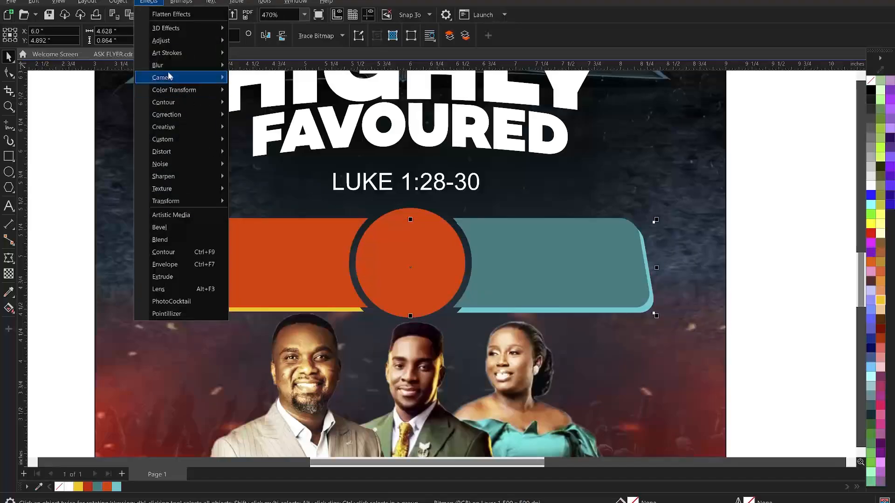
mouse_move(170, 66)
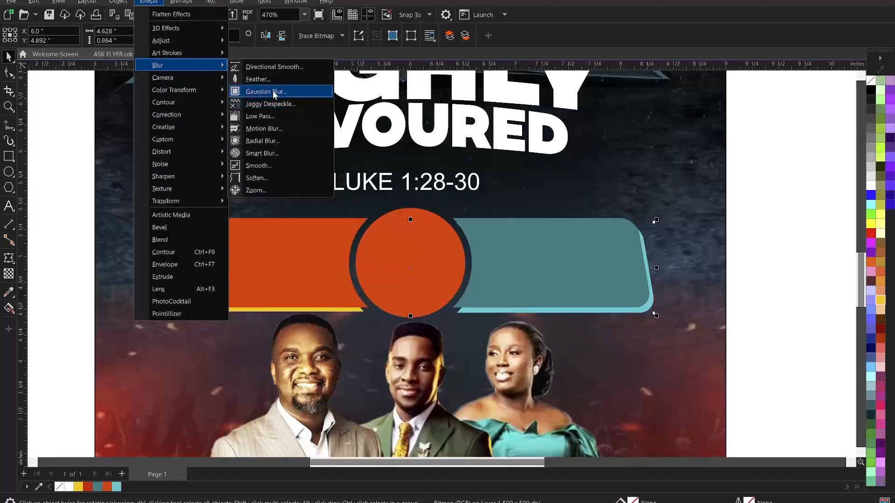
click(273, 91)
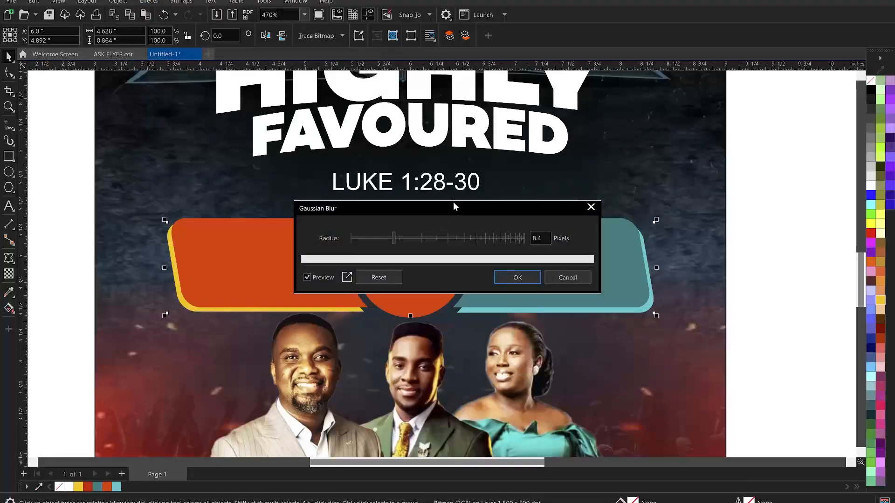
drag(455, 205, 557, 151)
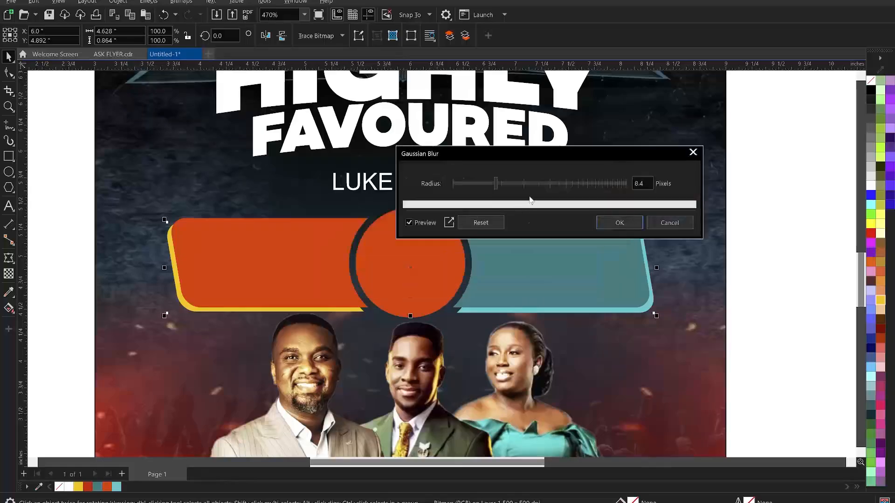
click(518, 182)
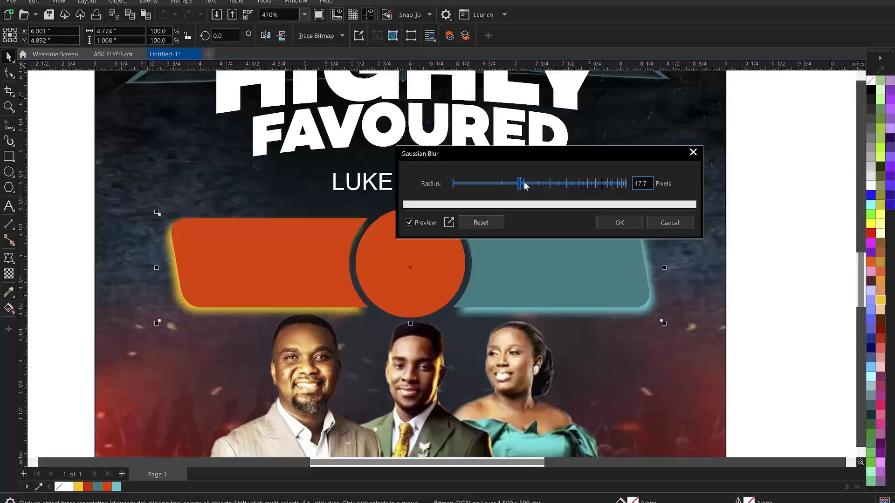
click(524, 183)
click(620, 222)
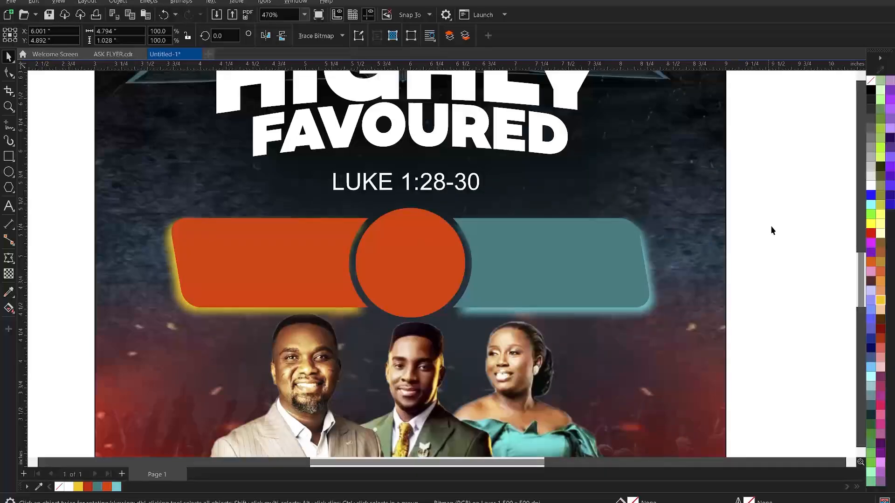
scroll(389, 242, down, 1)
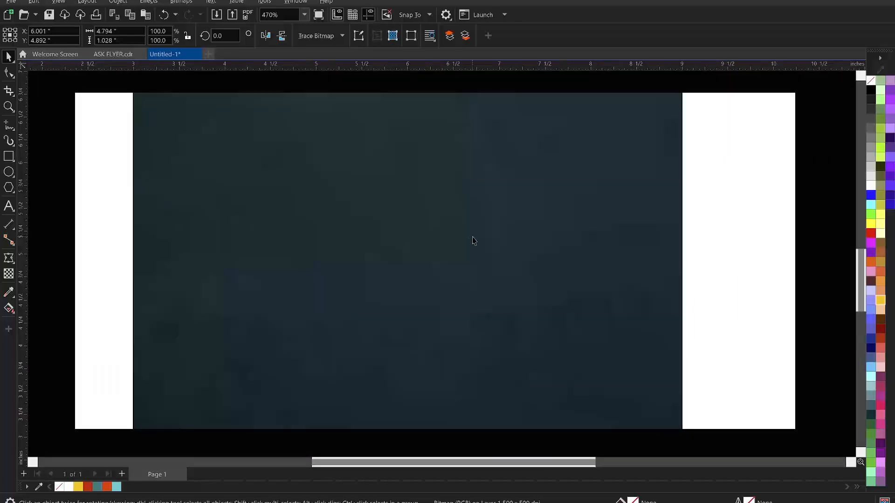
scroll(472, 237, down, 3)
click(319, 180)
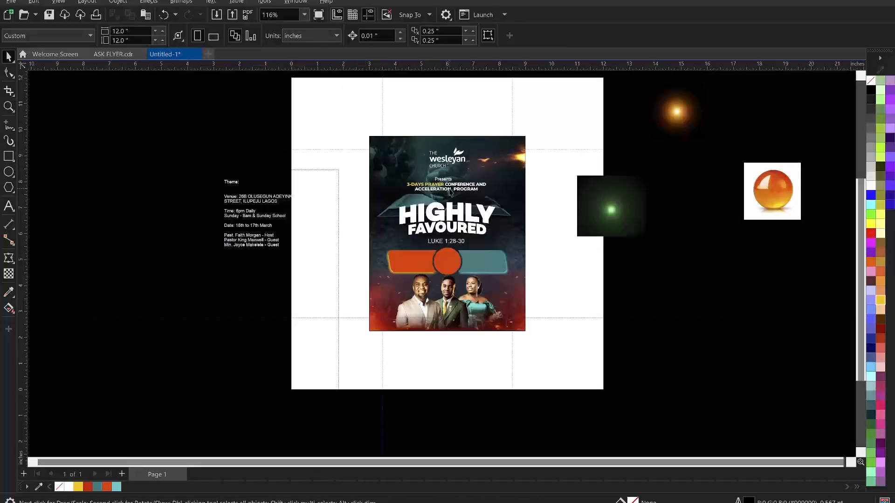
key(z)
drag(345, 133, 540, 358)
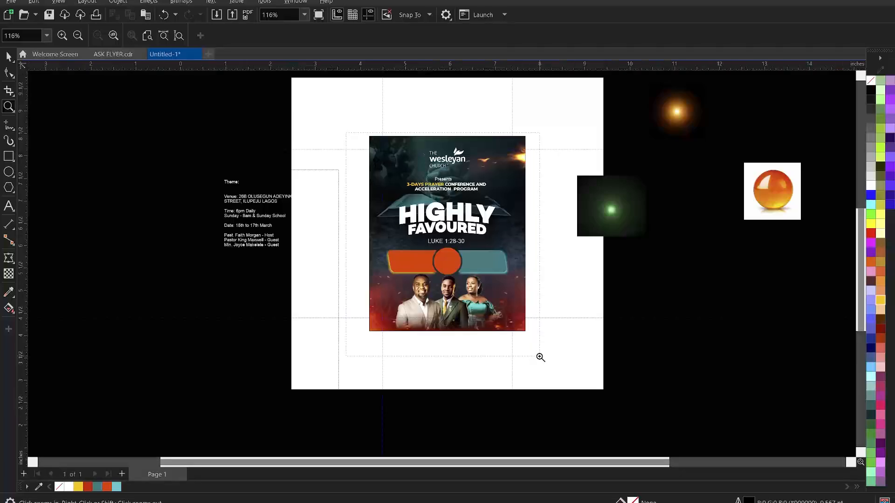
key(space)
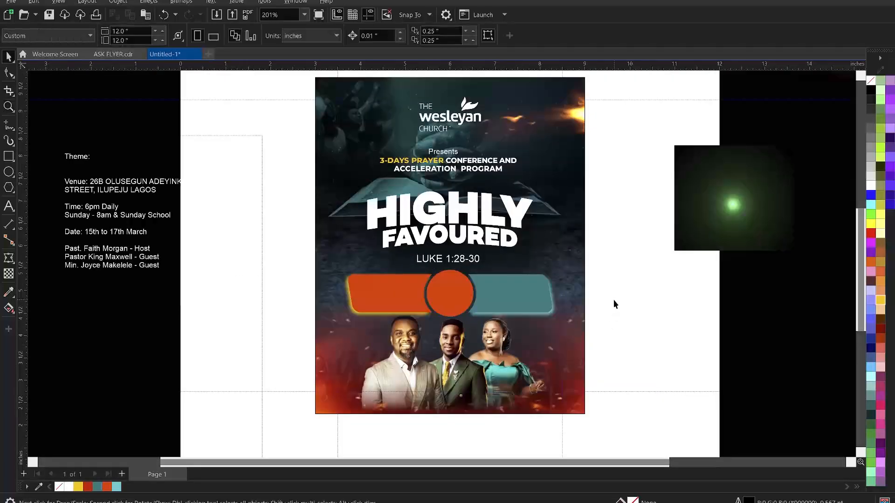
click(450, 293)
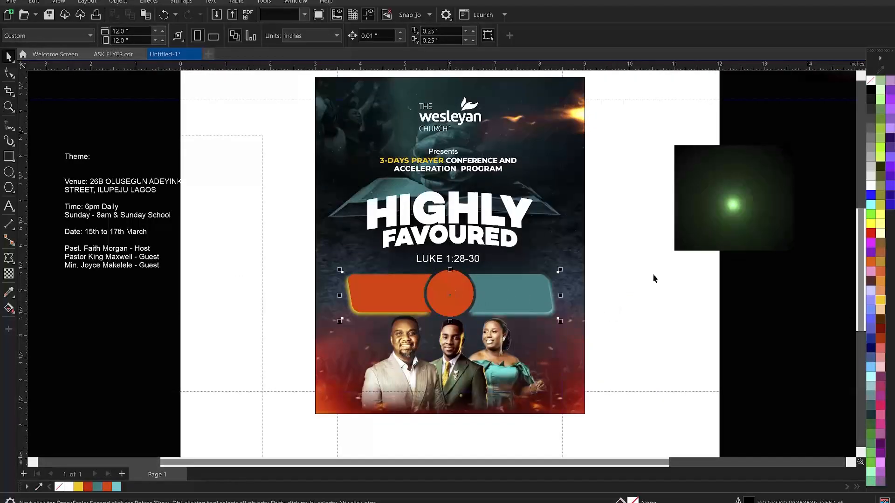
click(654, 275)
click(476, 235)
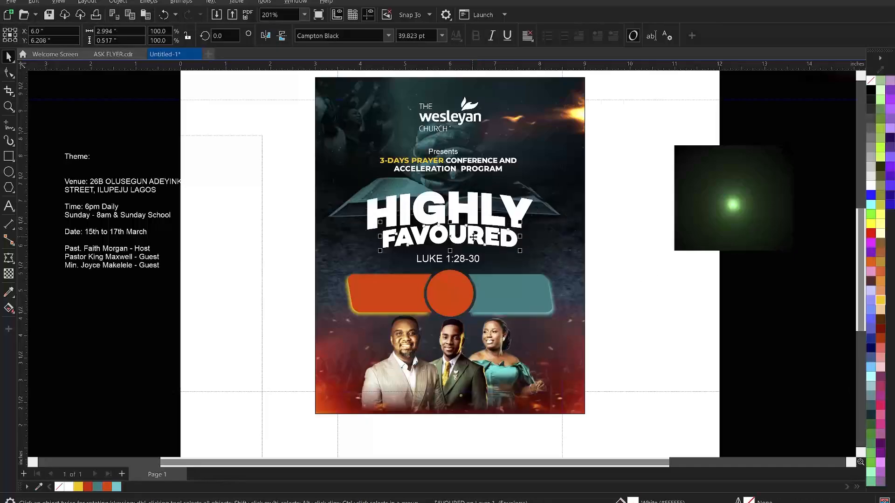
click(485, 214)
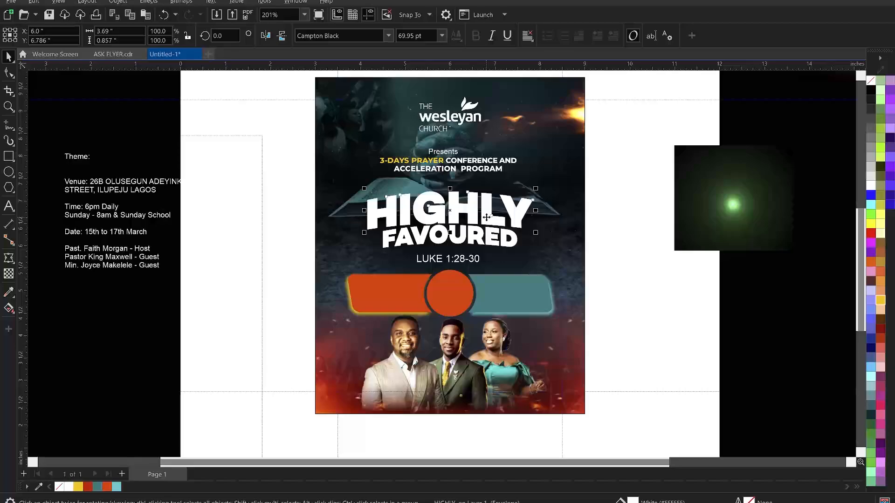
click(612, 150)
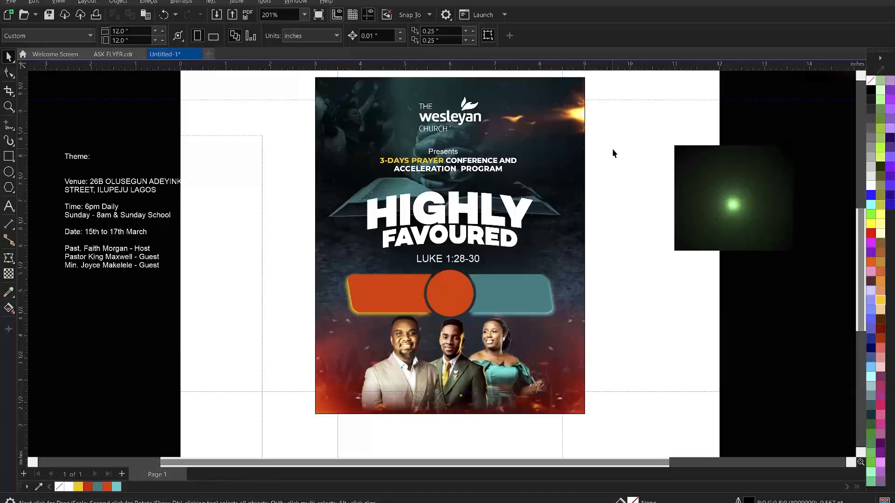
click(485, 220)
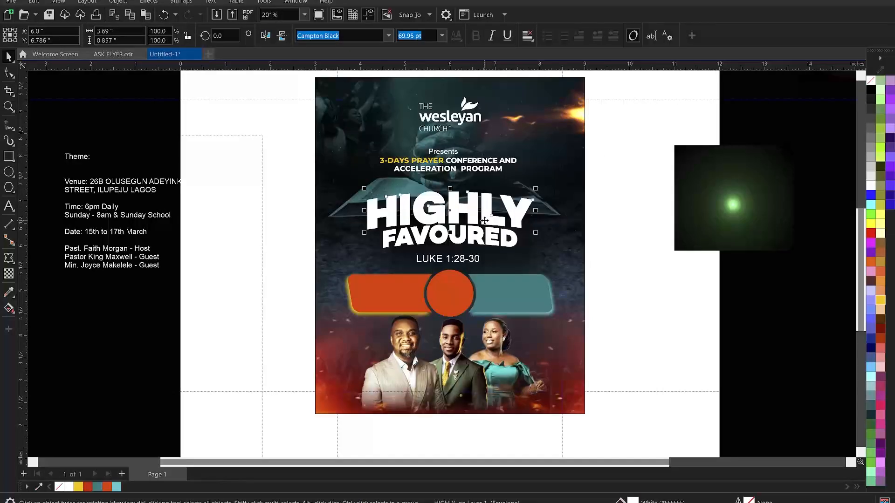
Start exporting the selected title word with the file name 'HIGHLY'
key(ctrl+e)
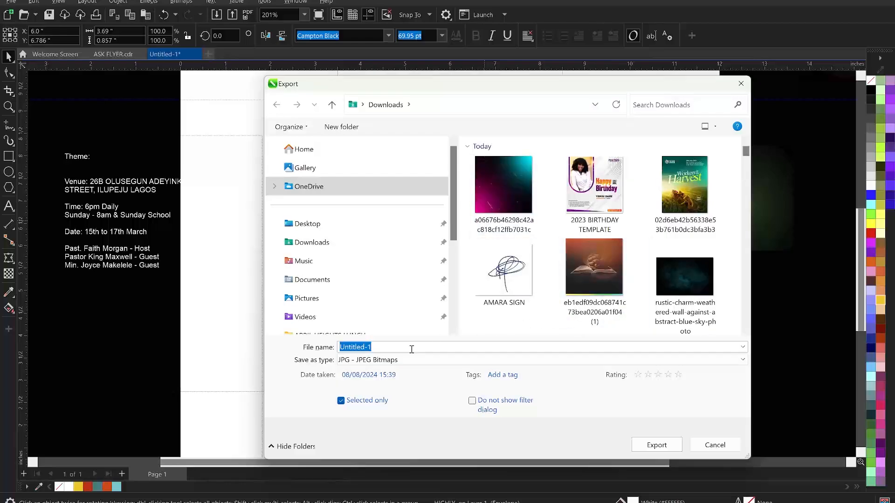
text(HER)
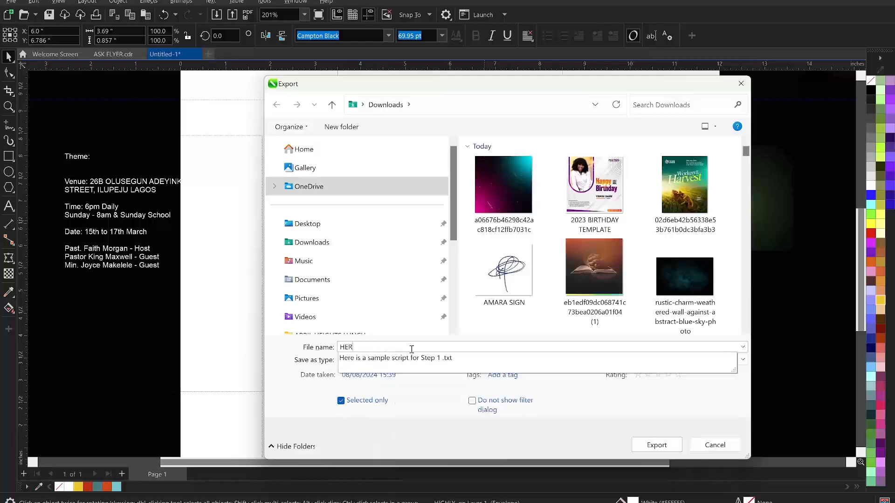
key(BackSpace)
key(BackSpace)
key(BackSpace)
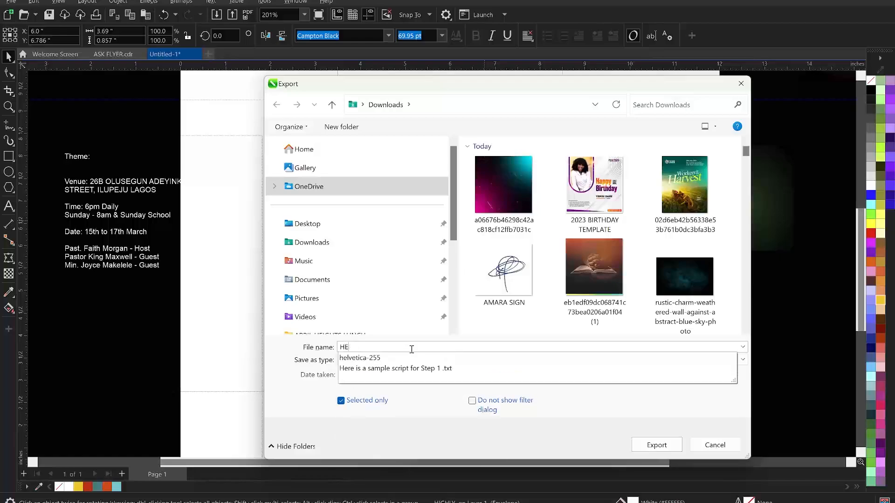
text(HIGHLY)
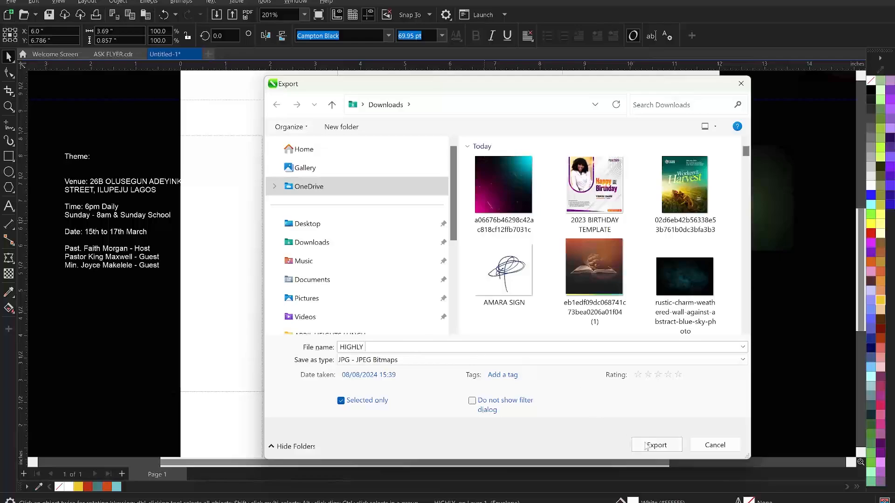
click(396, 364)
Save the HIGHLY export as a PNG in Downloads
click(357, 83)
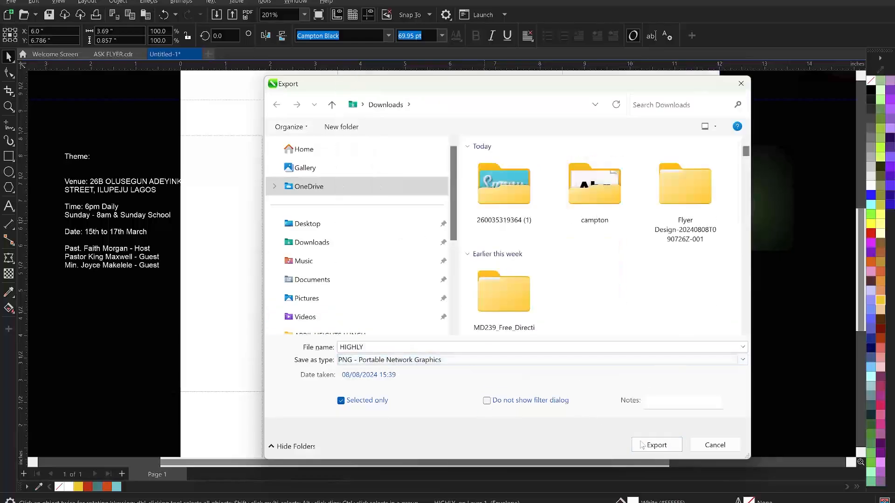
click(656, 446)
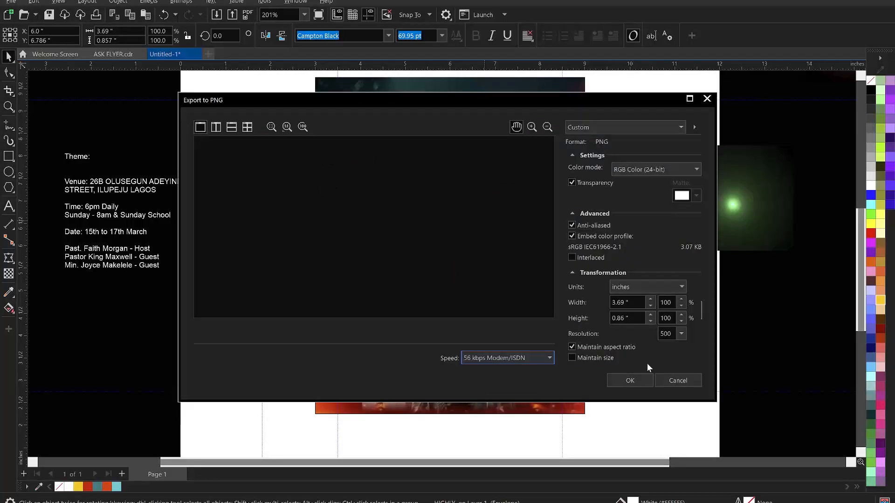
click(631, 379)
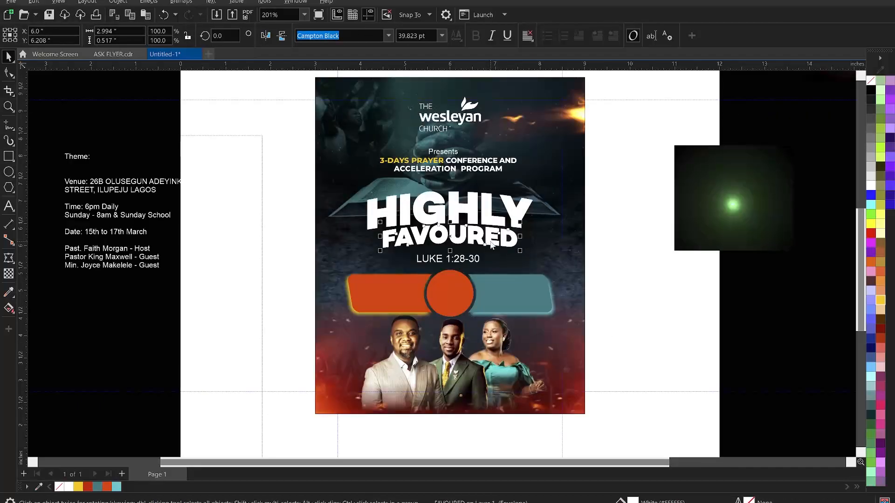
Export the FAVOURED title word as a PNG named 'FAV'
key(ctrl+e)
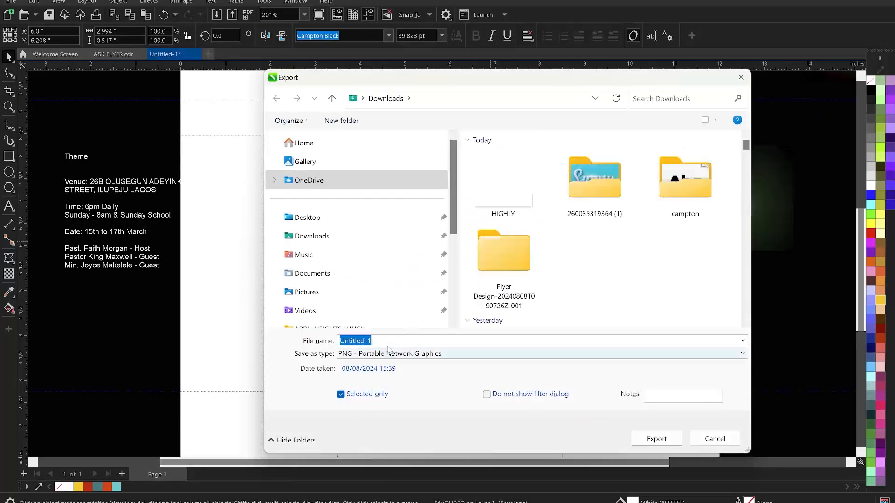
click(386, 341)
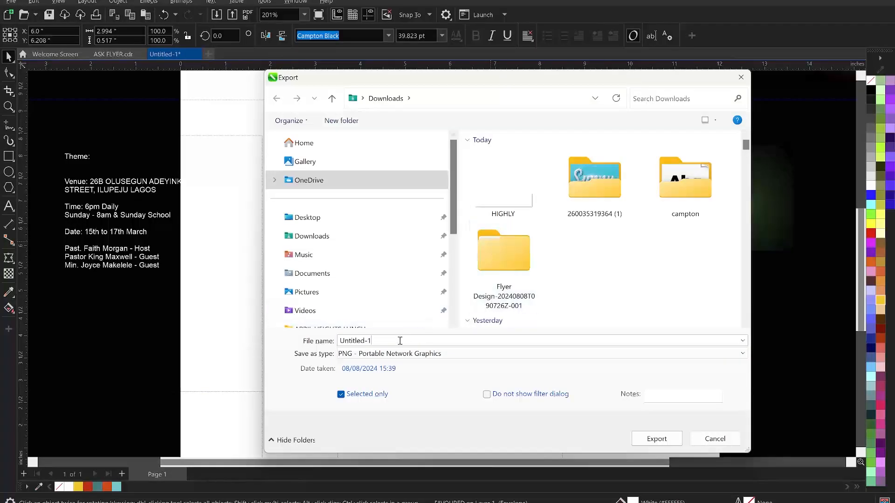
key(ctrl+a)
text(FAV)
click(657, 438)
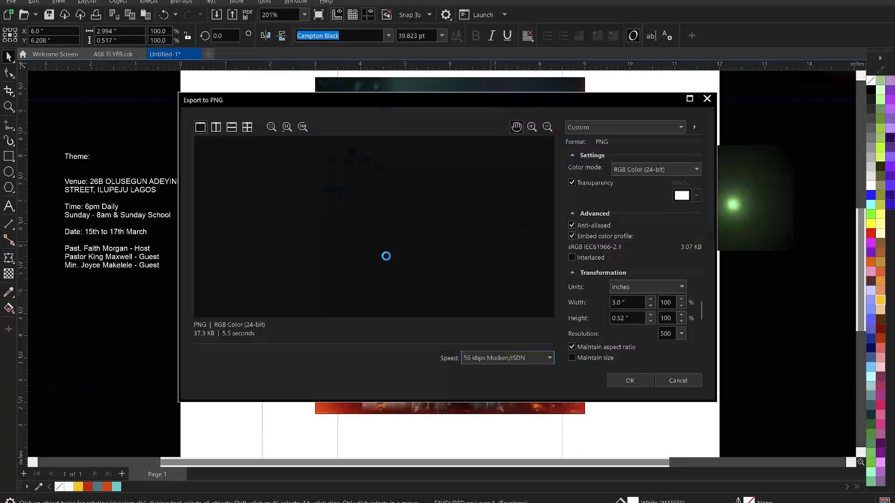
click(640, 378)
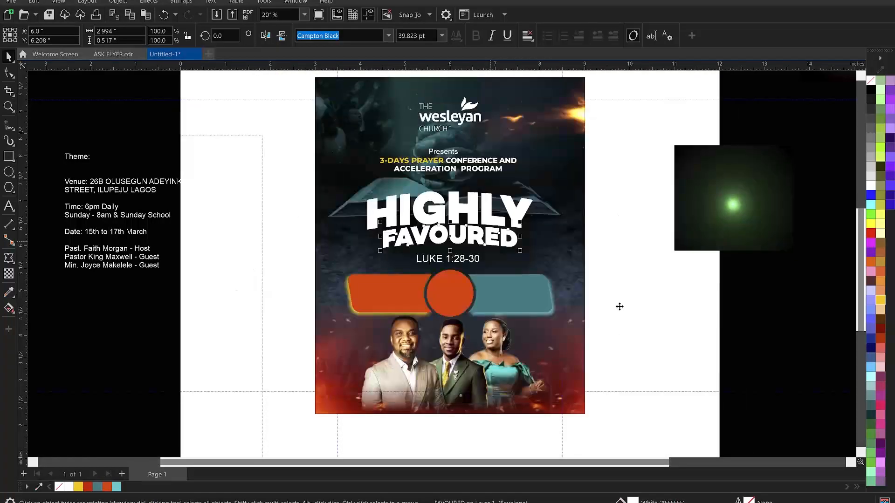
Cut the venue address out of the notes text and paste it onto the orange bar
click(639, 309)
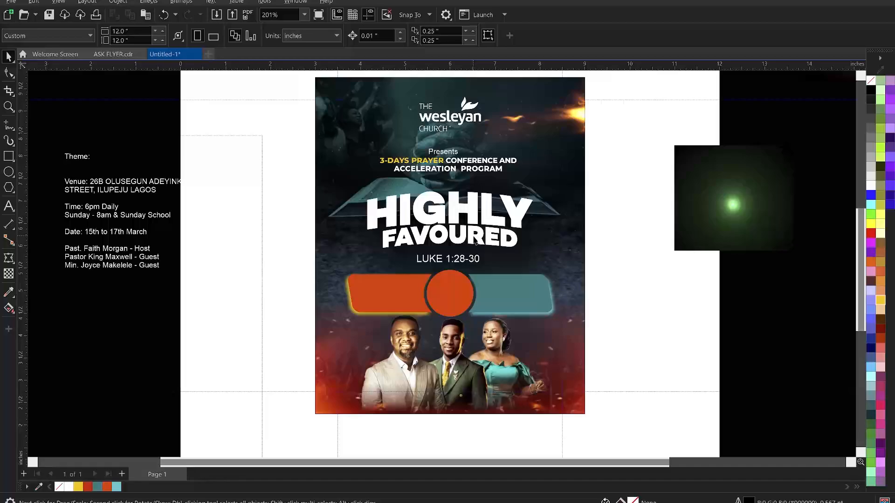
click(127, 188)
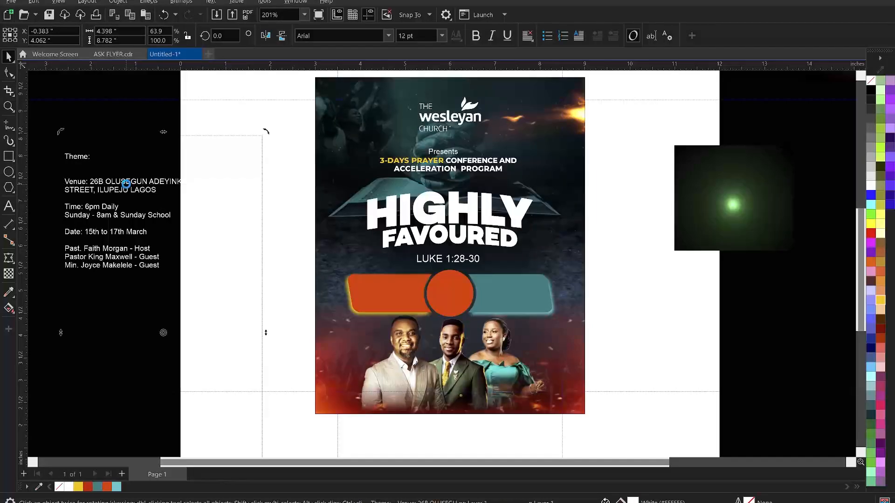
drag(74, 173, 47, 171)
key(ctrl+c)
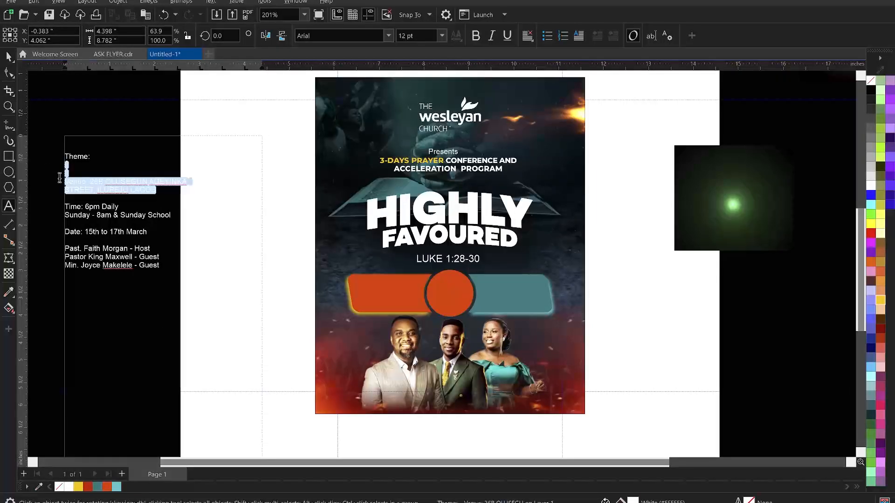
key(Delete)
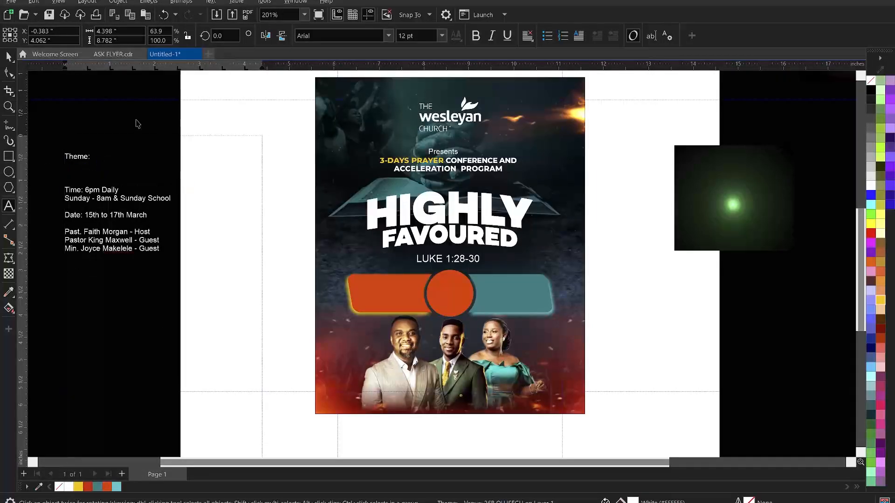
key(Escape)
click(365, 285)
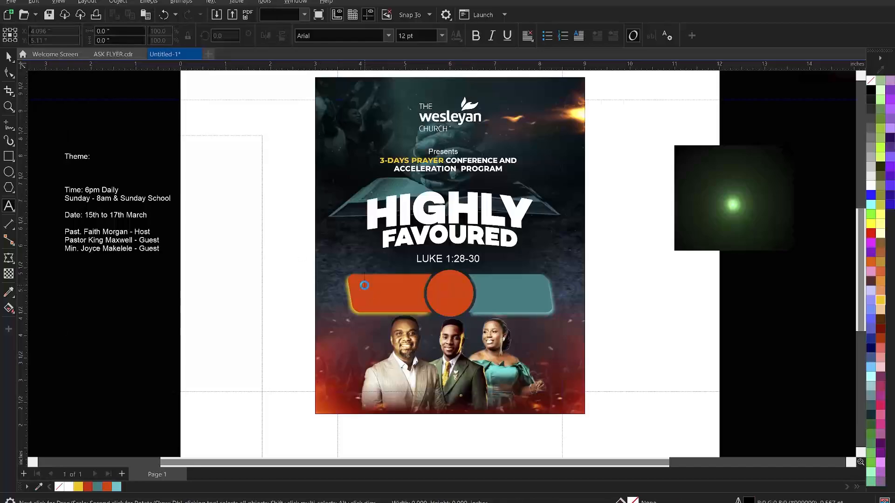
key(ctrl+v)
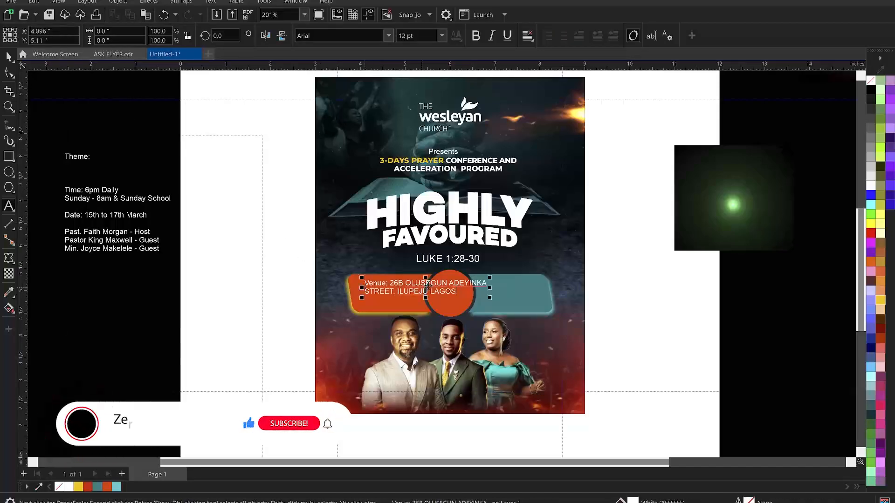
Move the street address below 'Venue:' and select the Time and Sunday lines in the notes
click(390, 283)
key(Return)
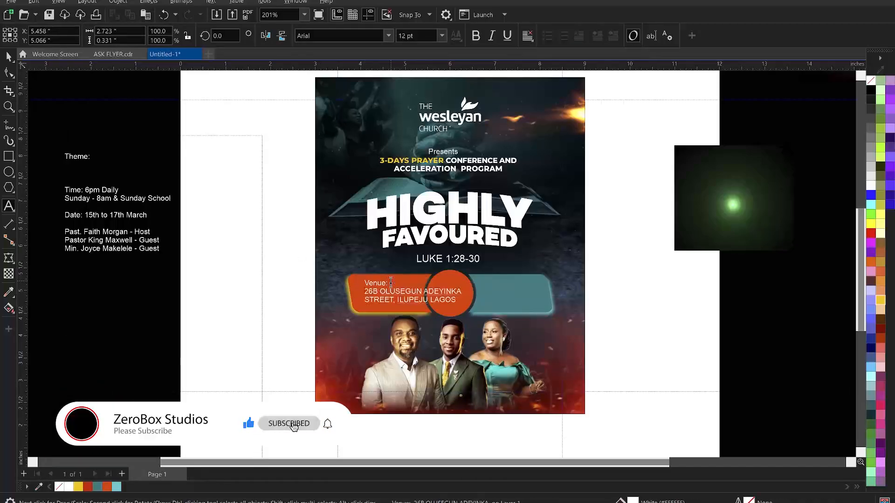
key(ctrl+space)
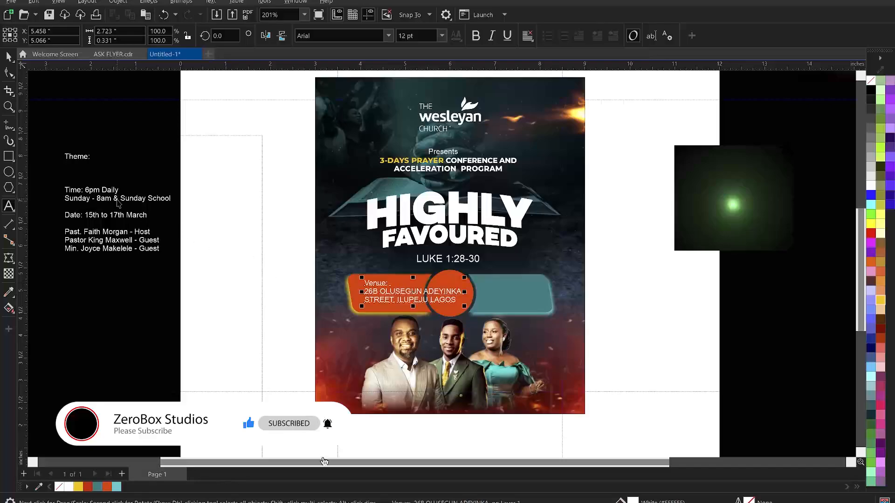
click(117, 201)
drag(169, 199, 65, 186)
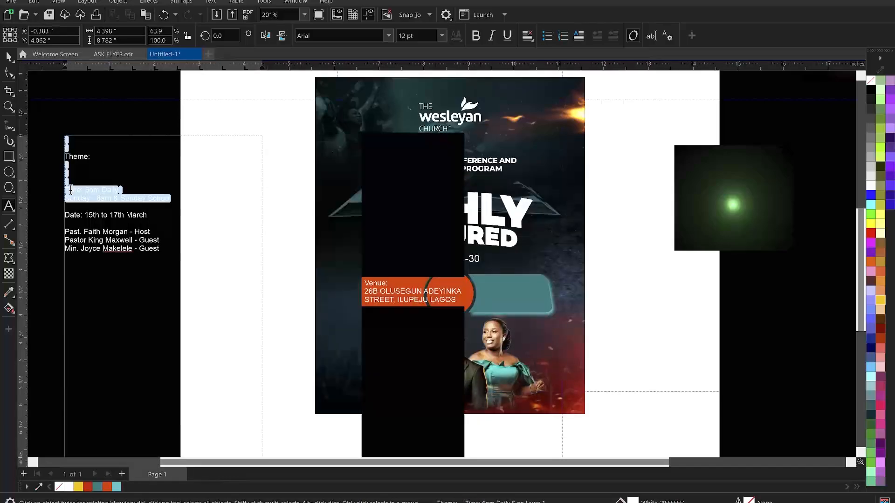
Cut the time lines from the notes and paste them as new text on the teal bar
key(Delete)
key(ctrl+space)
key(F8)
click(518, 294)
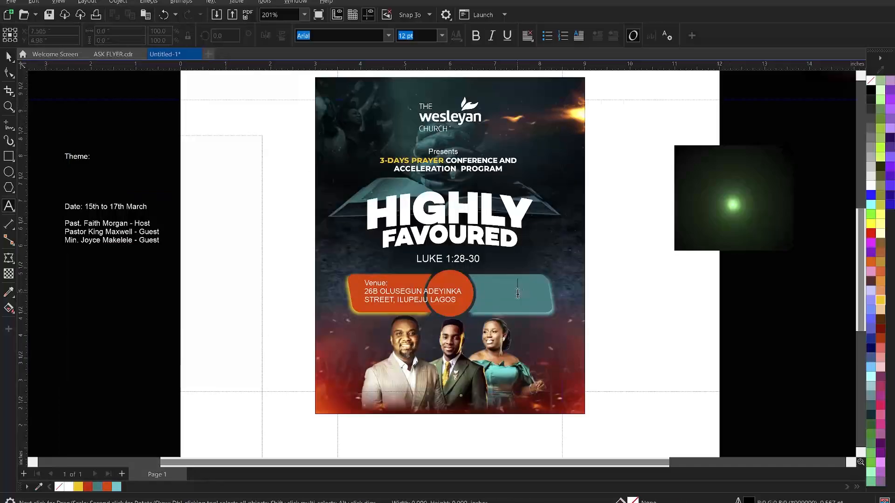
key(ctrl+v)
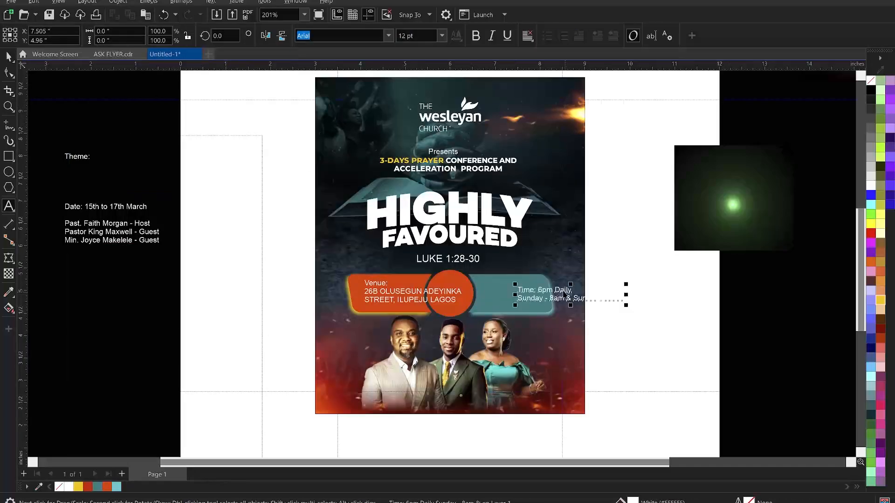
key(ctrl+space)
Put Sunday School on a third line and make the time text UPPERCASE
double_click(572, 297)
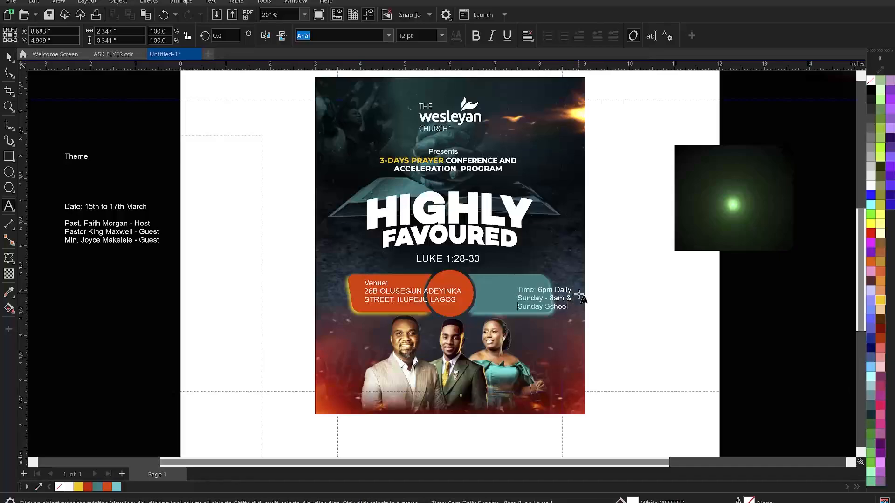
key(Return)
key(ctrl+a)
right_click(546, 299)
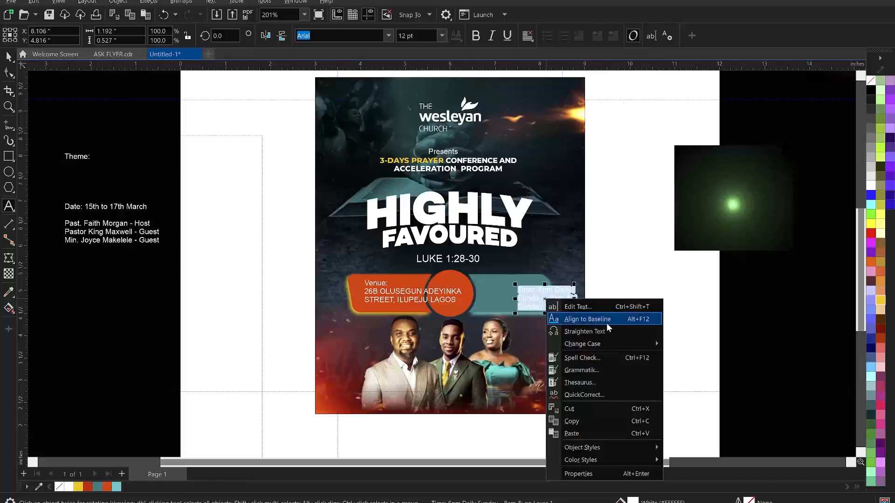
mouse_move(605, 343)
click(716, 371)
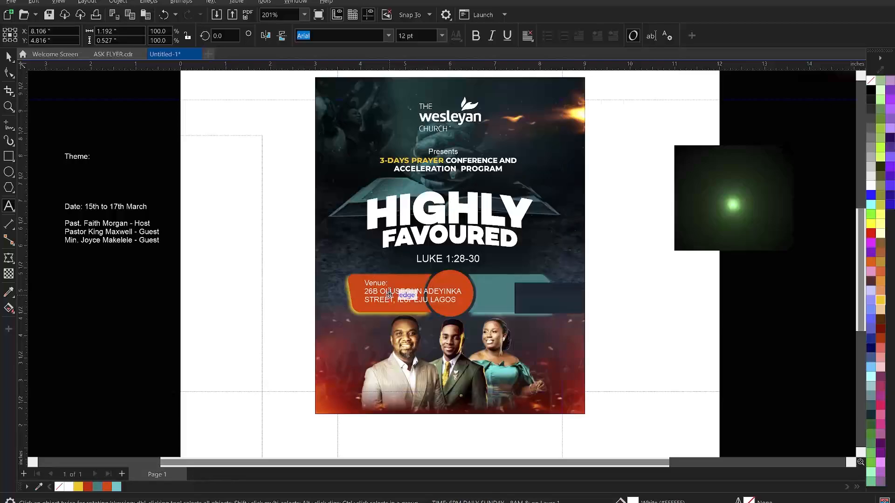
Change the venue text on the orange bar to UPPERCASE
click(388, 292)
key(ctrl+a)
right_click(387, 291)
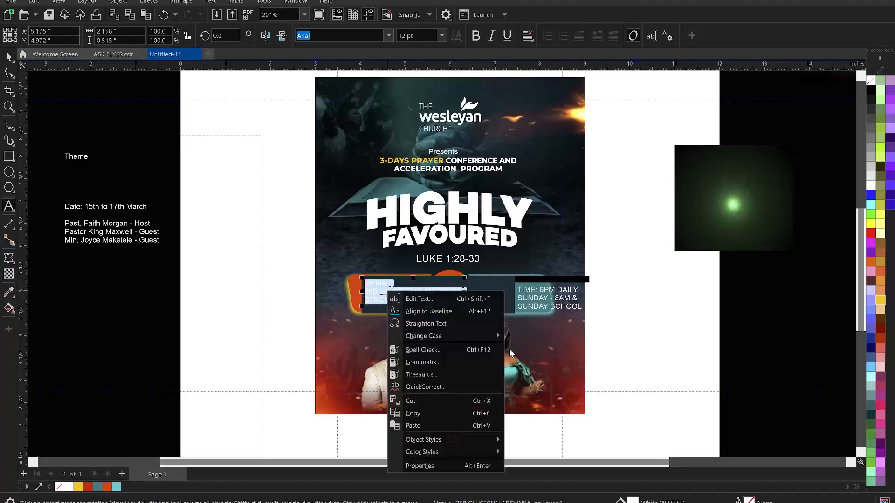
mouse_move(457, 337)
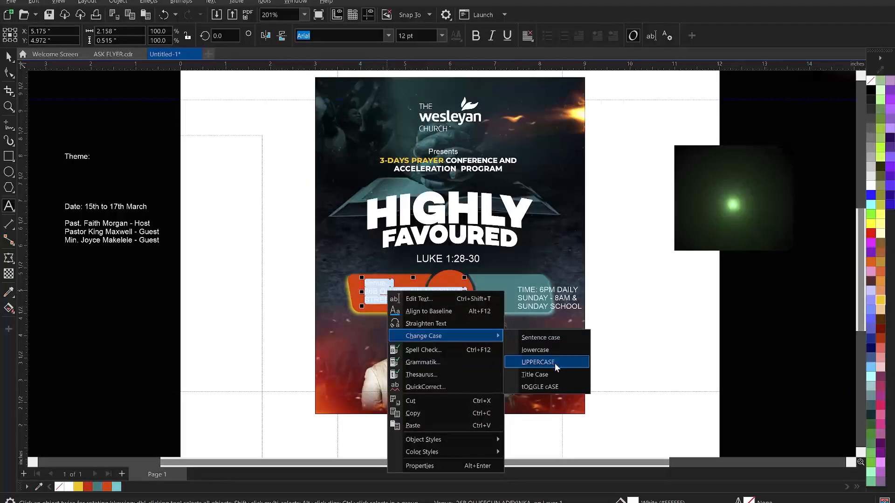
click(555, 363)
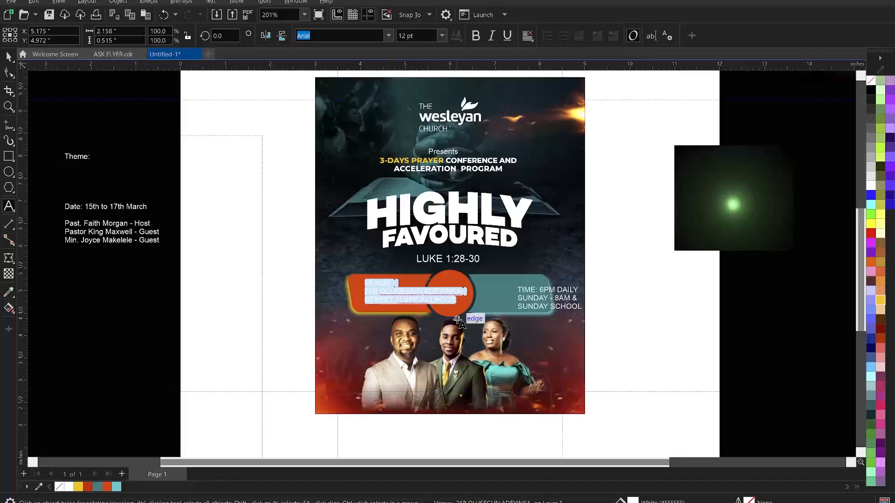
key(ctrl+space)
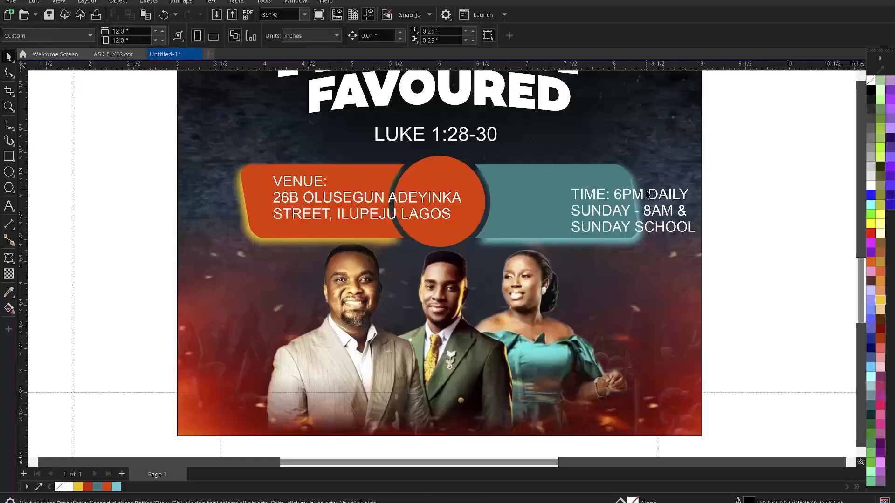
Shift the time text left within the teal bar and set it in Campton Book bold
click(648, 194)
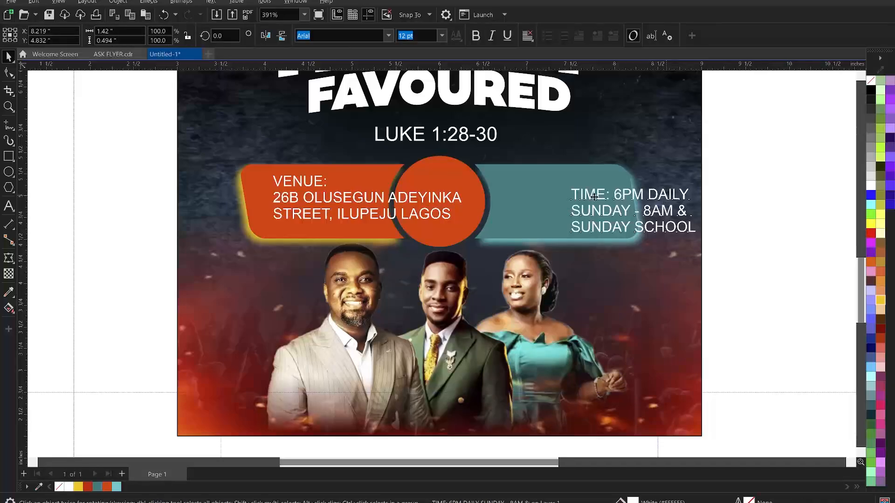
drag(630, 199, 600, 195)
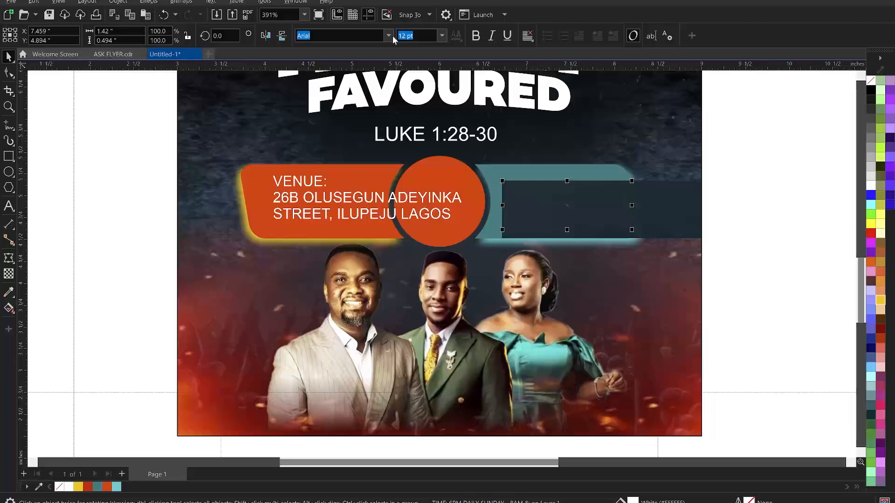
click(388, 36)
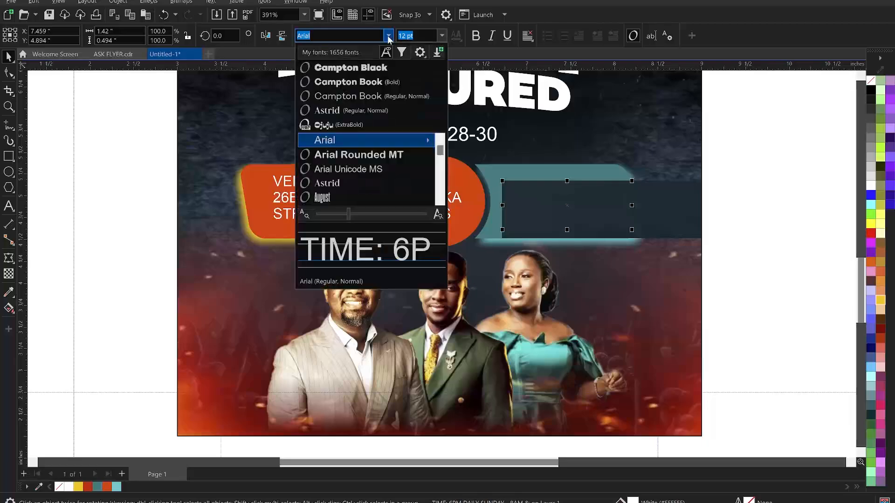
click(362, 83)
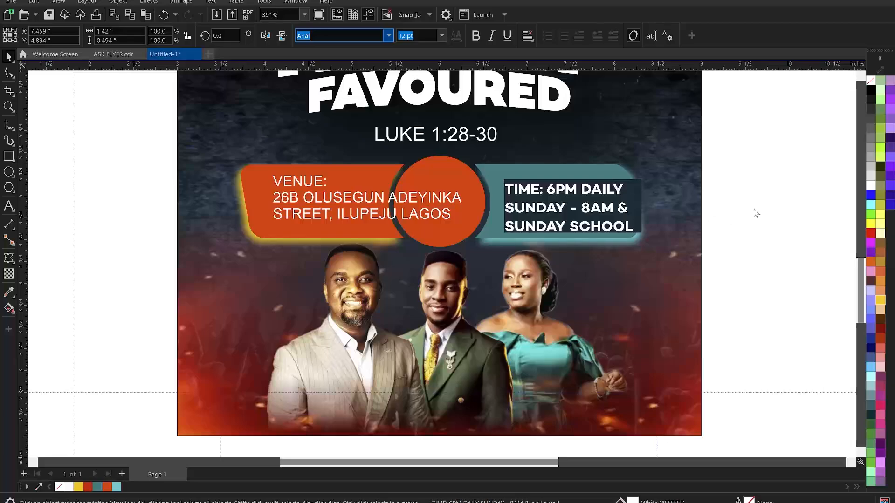
click(775, 196)
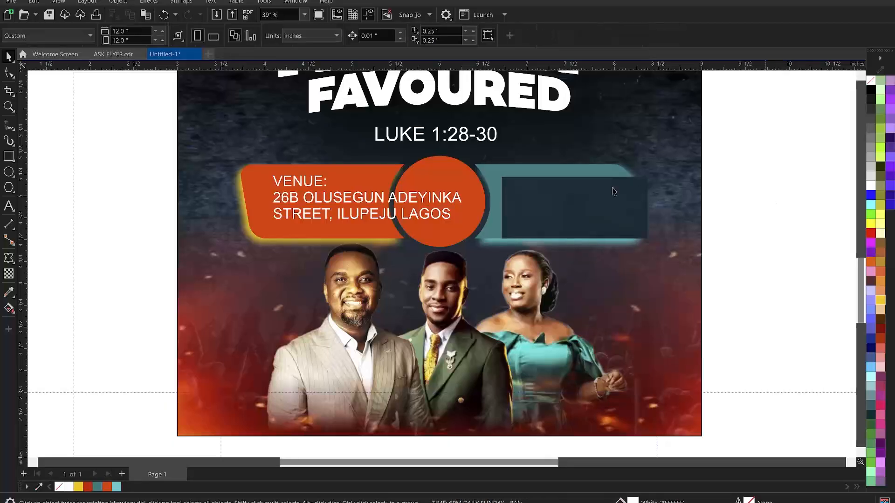
Select the word 'TIME:' inside the time text
click(563, 190)
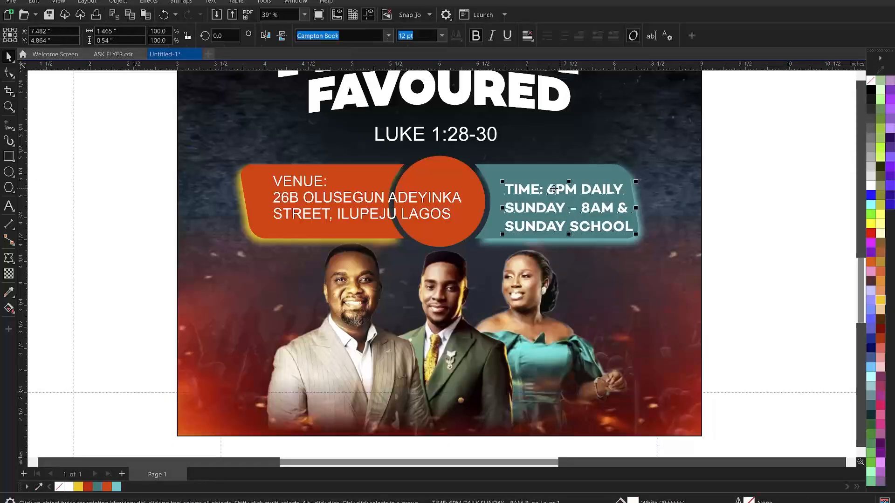
click(547, 190)
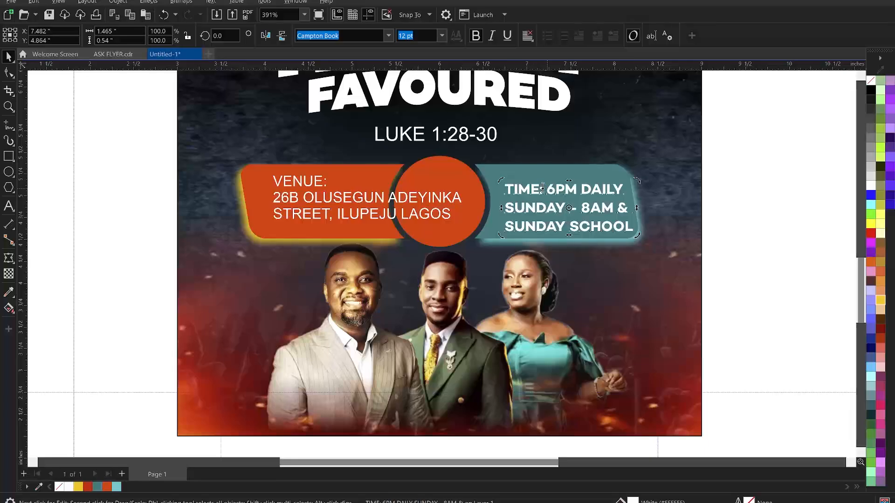
click(542, 189)
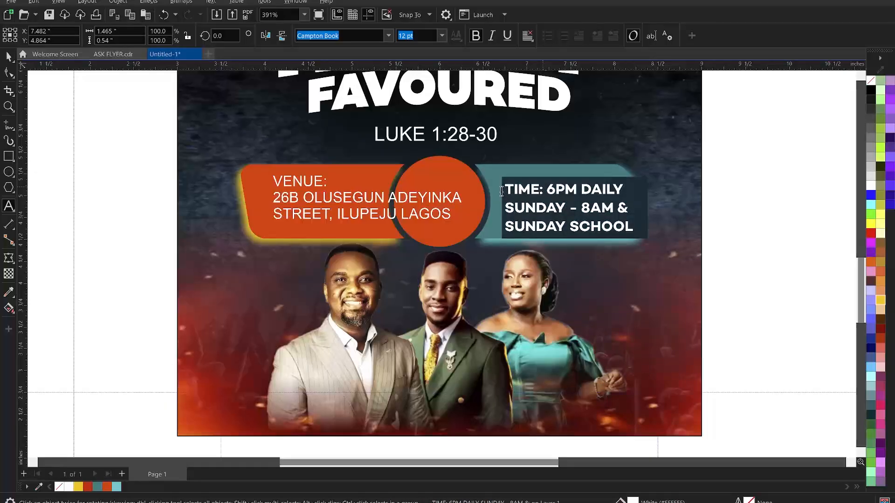
drag(502, 191, 543, 191)
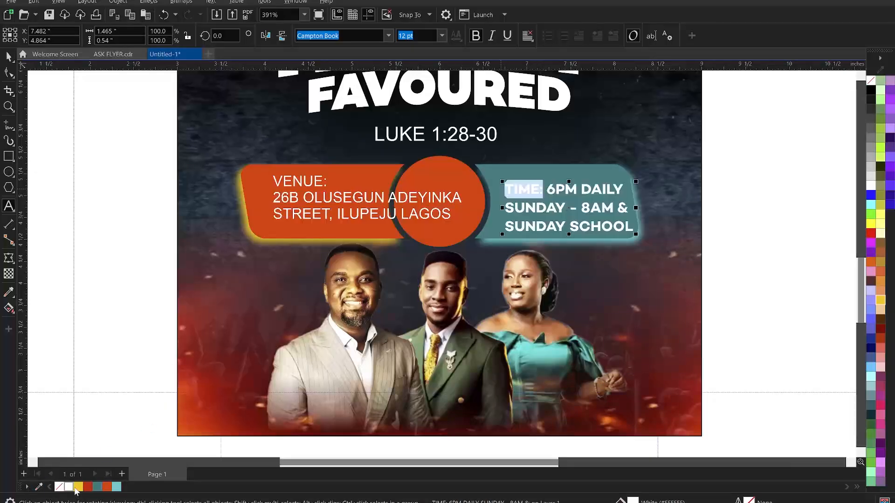
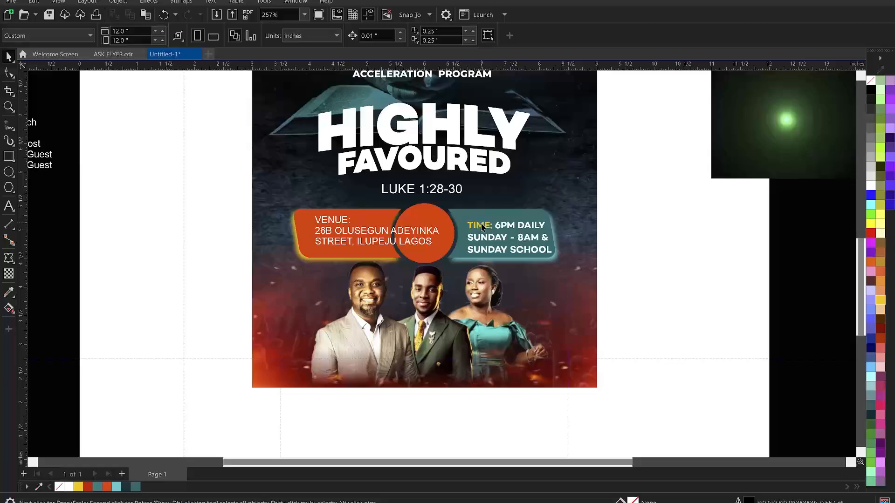
Nudge the TIME text a little up and left within the teal banner
click(485, 225)
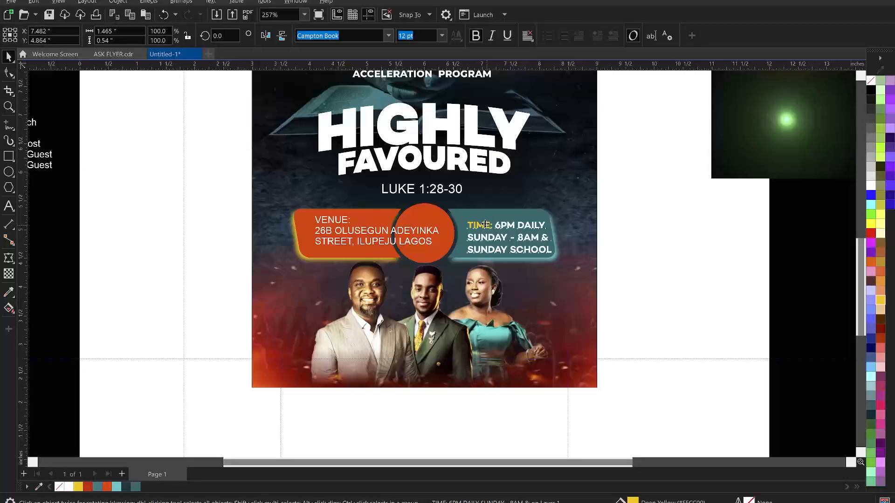
drag(485, 225, 482, 222)
click(642, 223)
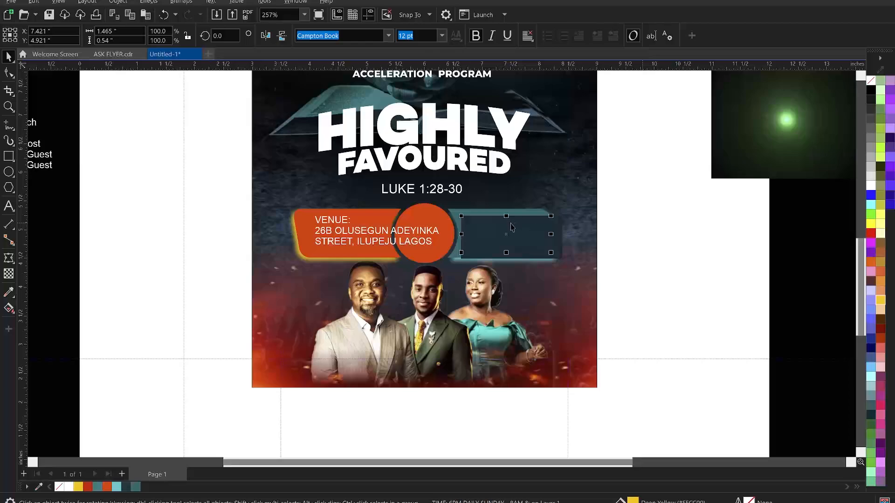
Tighten the TIME text's line spacing by dragging its Shape-tool spacing handle
click(531, 241)
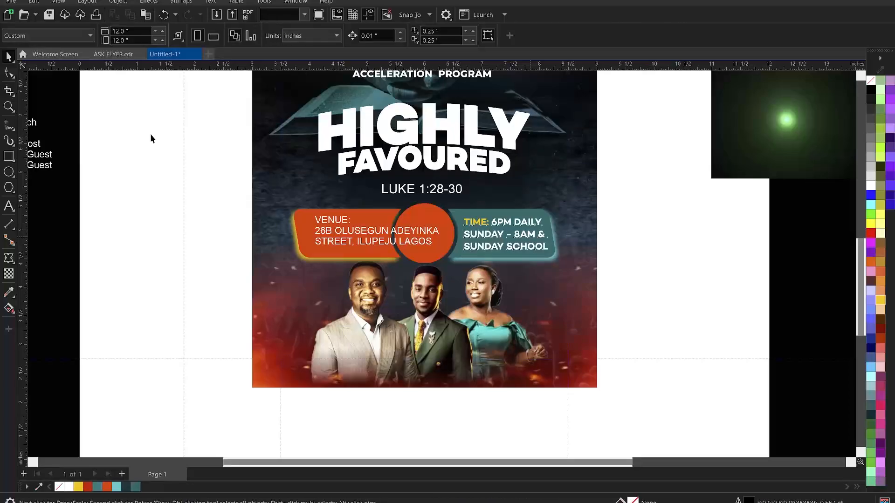
click(10, 75)
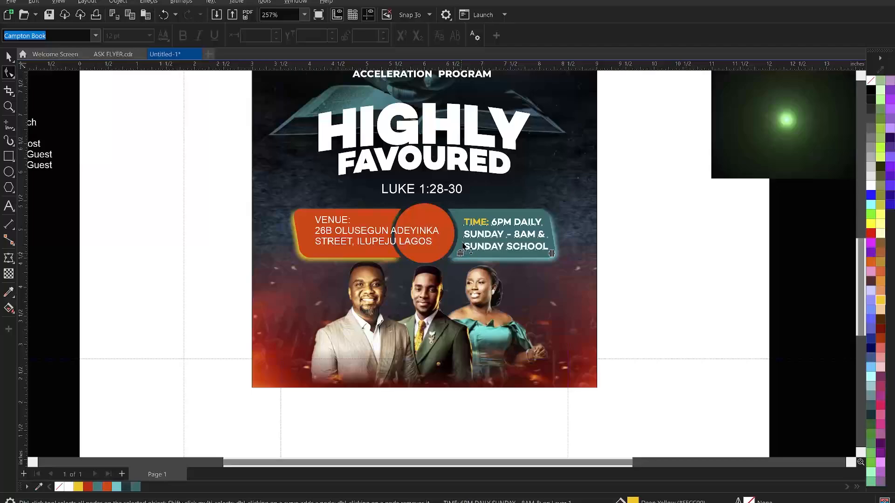
drag(462, 242, 464, 242)
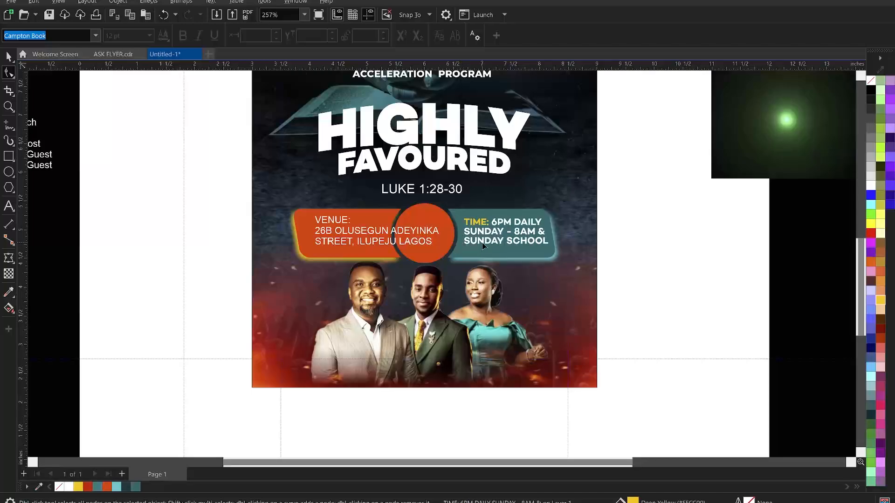
key(Delete)
key(space)
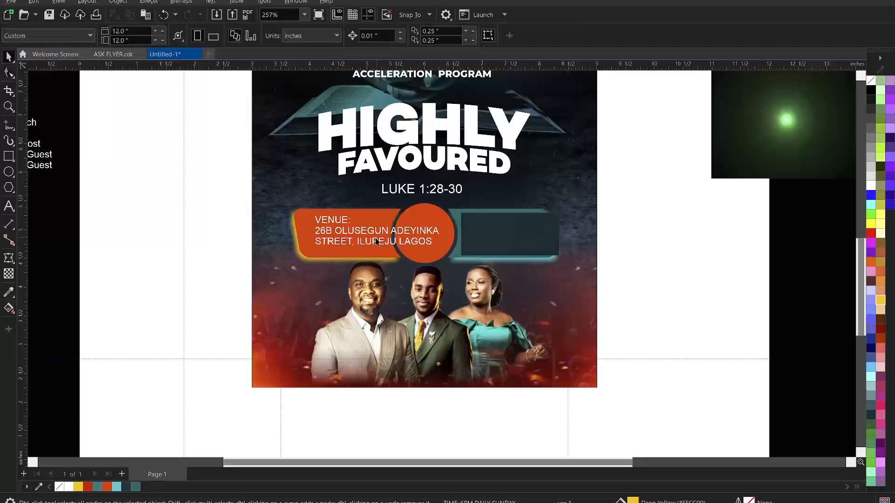
Set the VENUE text in Campton Book bold
click(360, 231)
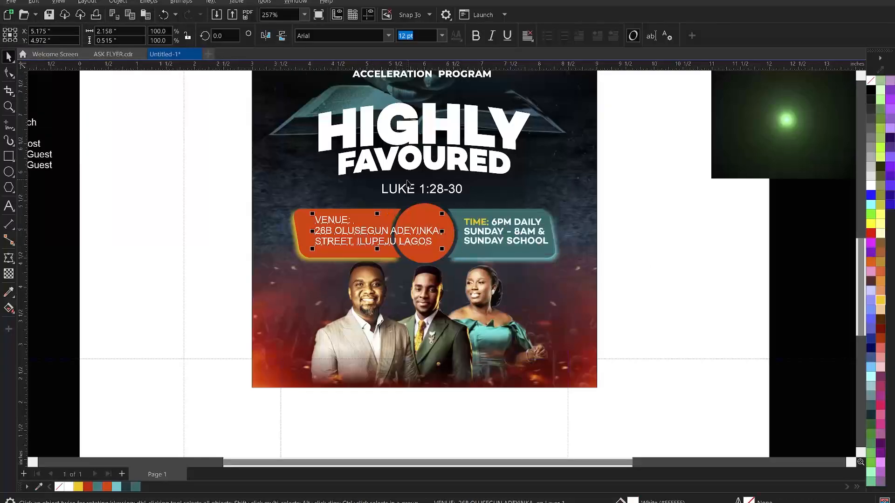
click(388, 36)
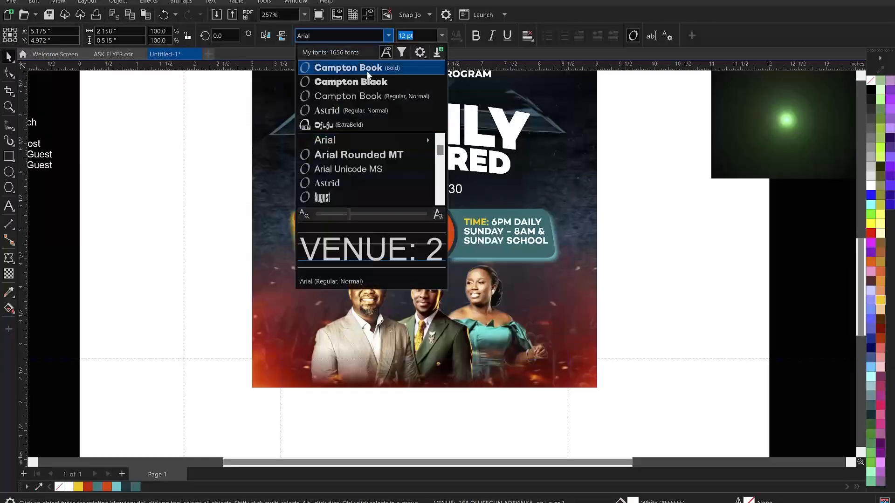
click(368, 68)
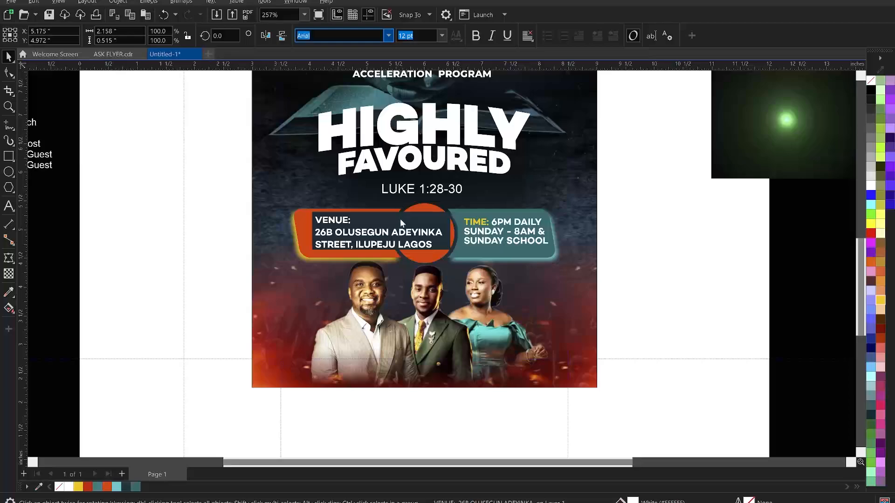
Reduce both the TIME and VENUE text to 8 pt
click(525, 233)
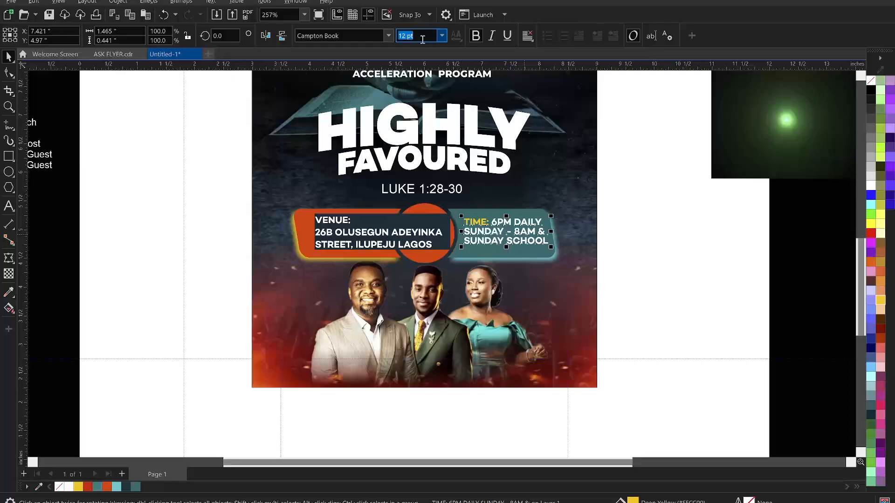
text(8)
key(Return)
click(401, 235)
click(434, 37)
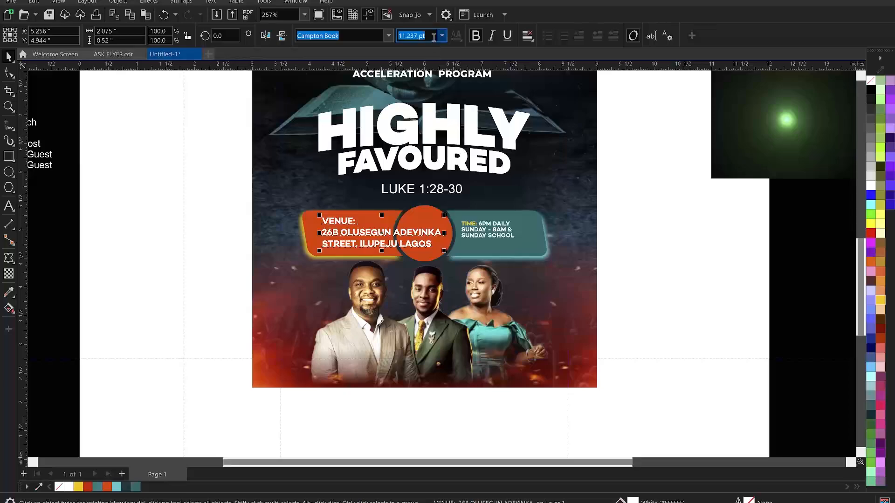
text(8)
key(Return)
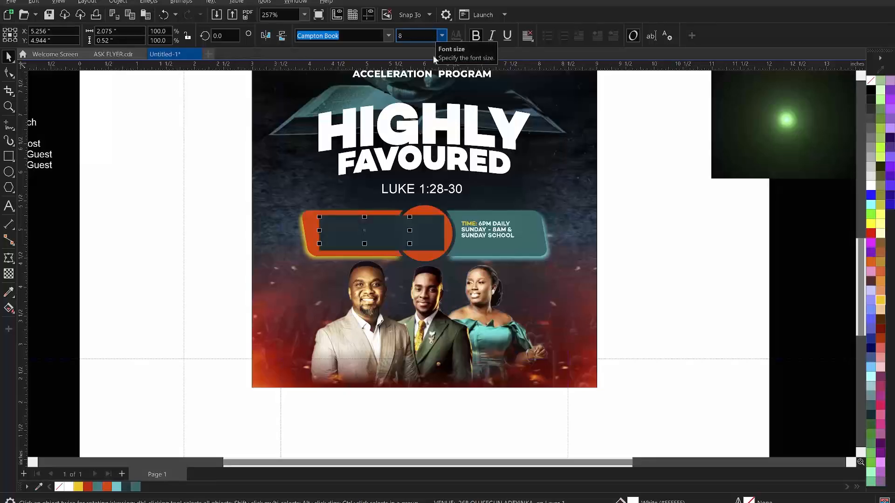
Shift the VENUE text slightly left and zoom in on the venue and time banners
key(Escape)
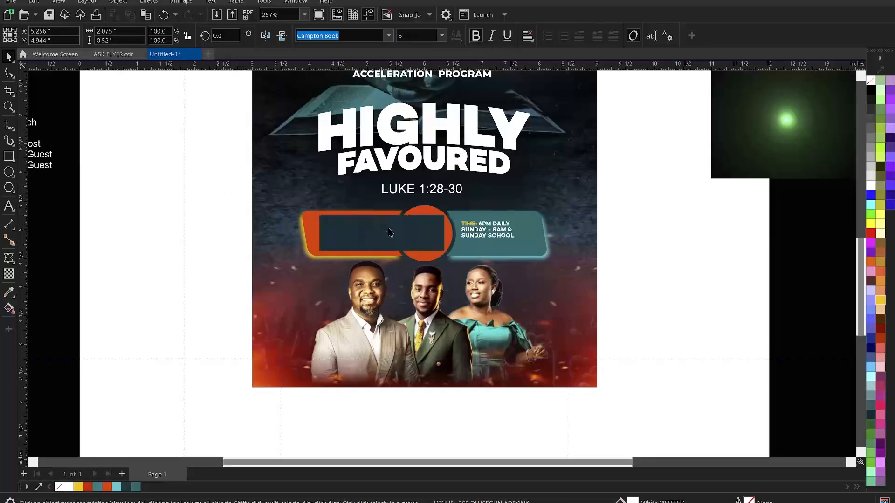
click(383, 231)
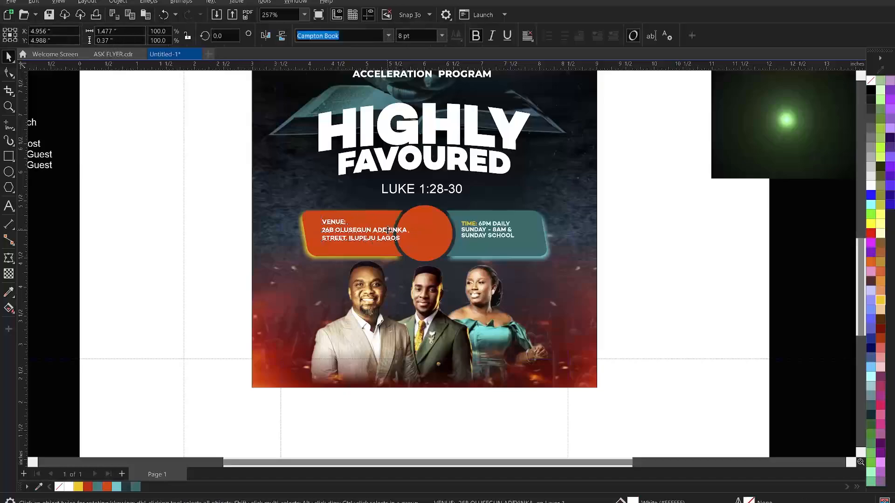
drag(377, 231, 376, 231)
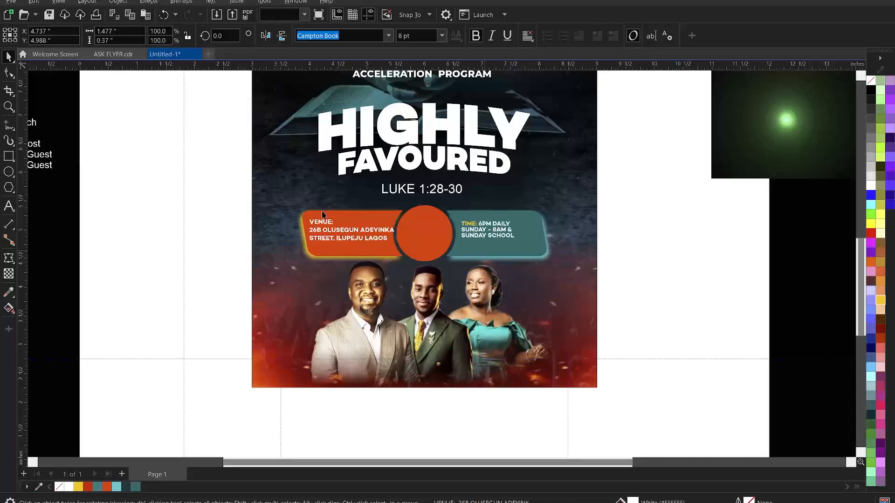
key(z)
drag(200, 181, 658, 296)
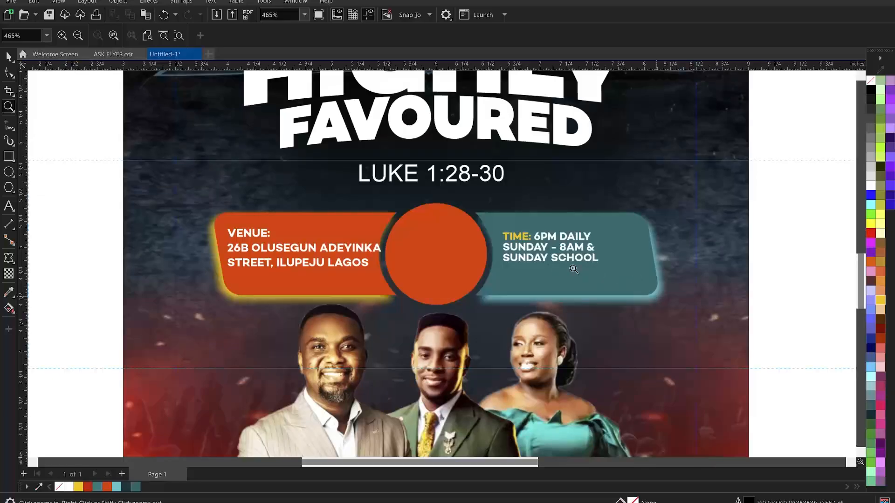
Open the VENUE address for editing, undoing an accidental deletion of its text
key(space)
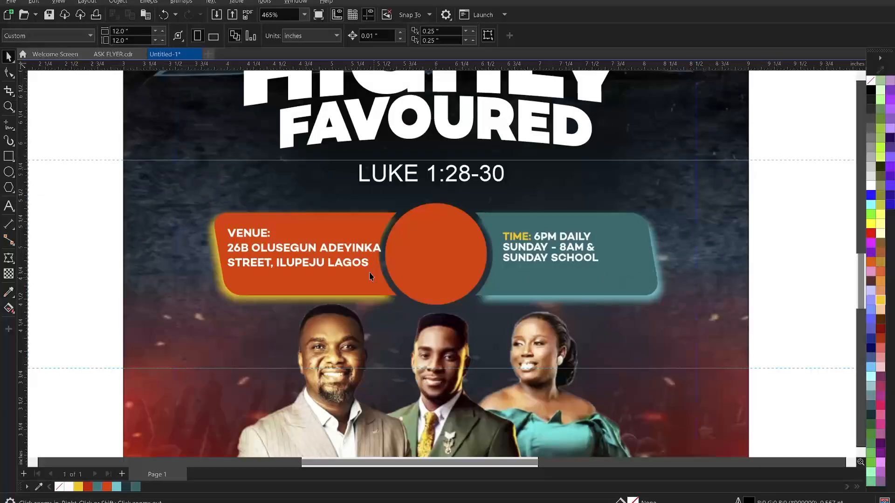
click(342, 249)
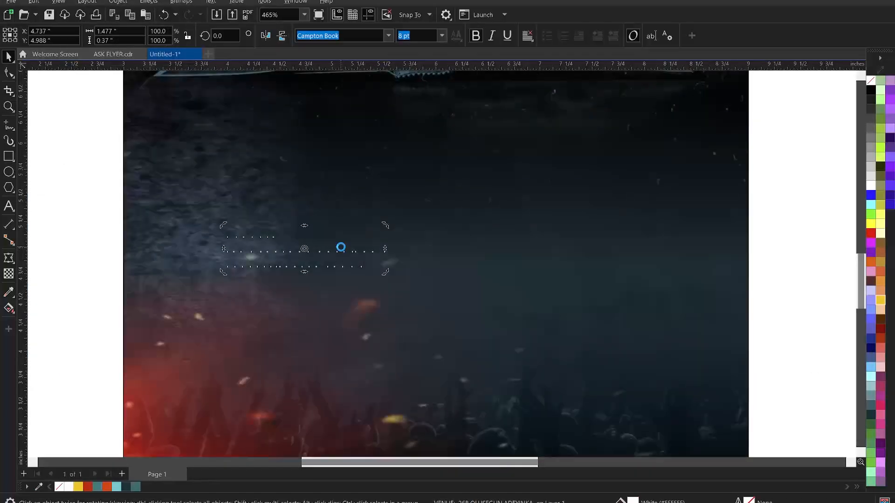
double_click(340, 247)
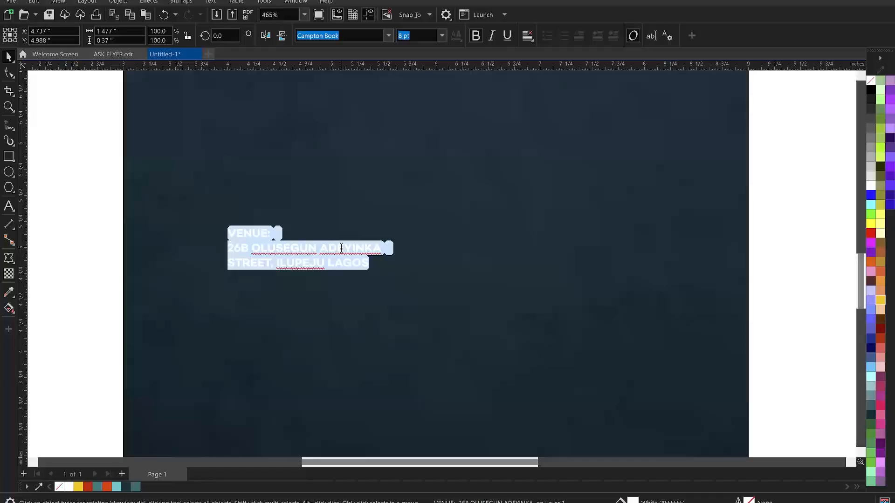
scroll(341, 248, down, 2)
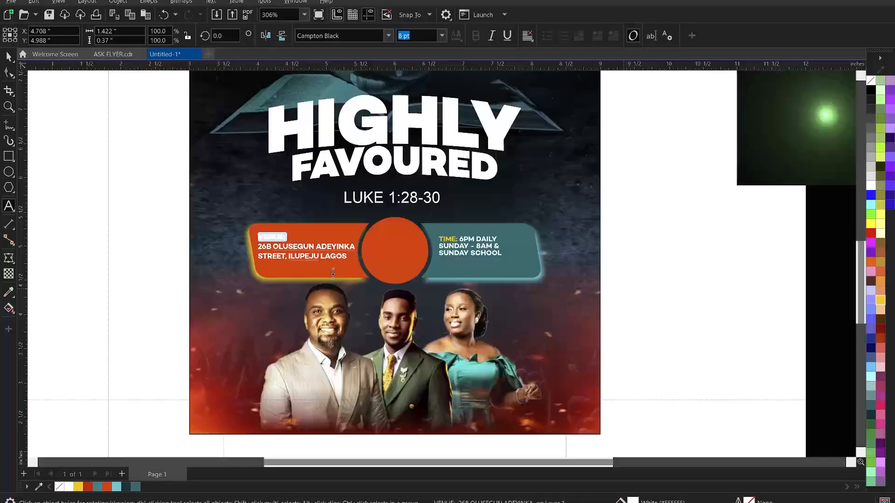
key(Delete)
key(Escape)
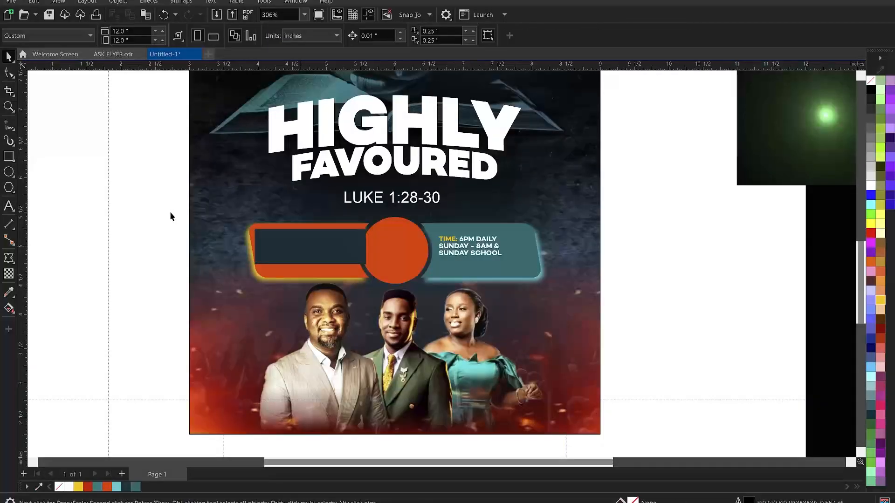
key(ctrl+z)
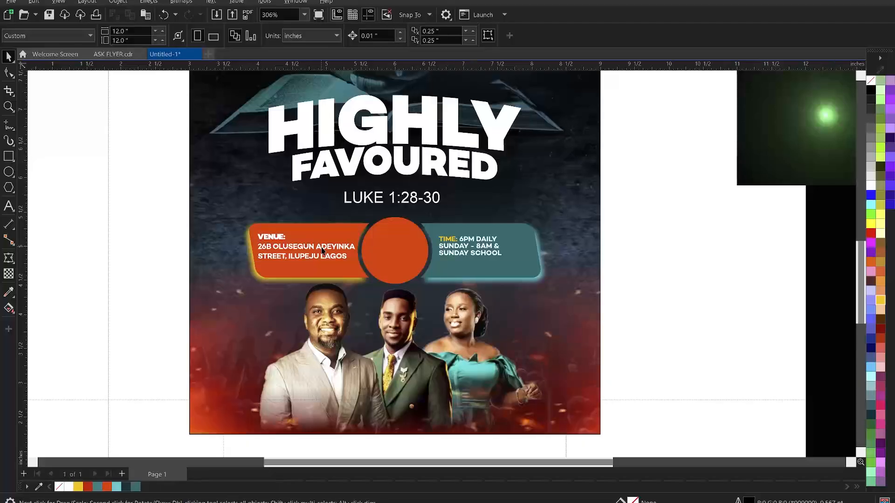
Rewrap the address with ADEYINKA STREET joined and the town on its own line, then tighten spacing
click(317, 247)
click(318, 247)
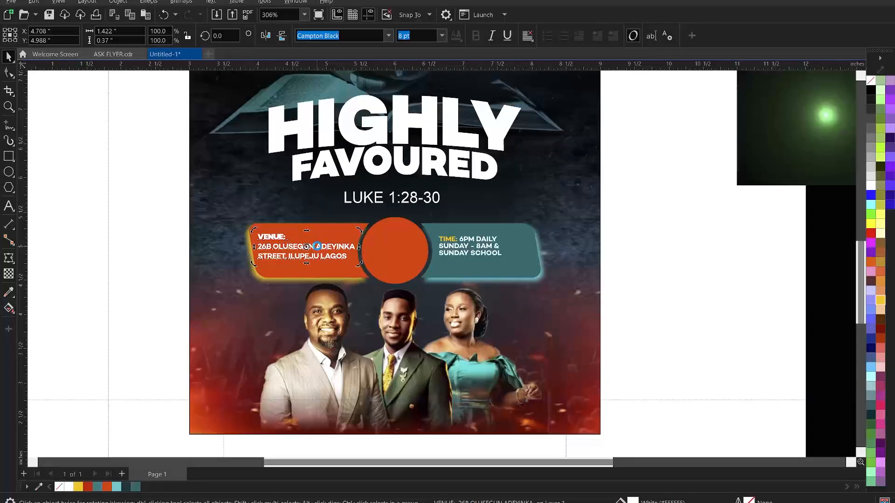
key(Return)
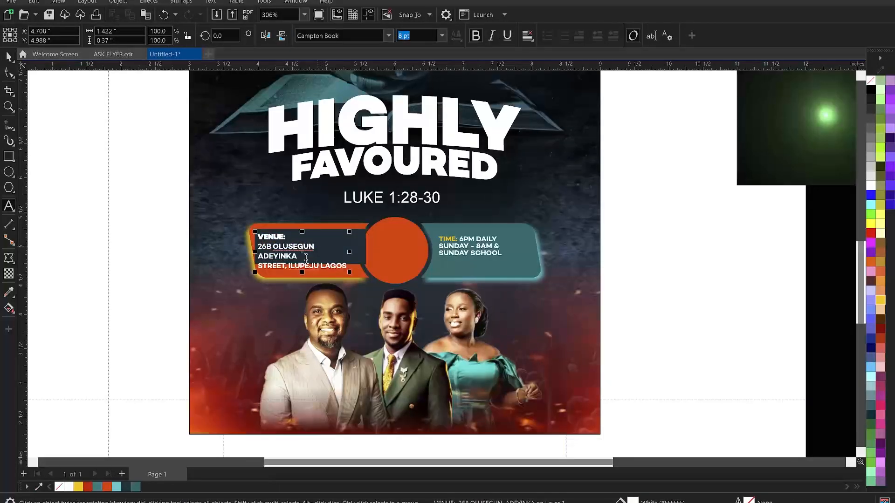
click(306, 258)
key(Delete)
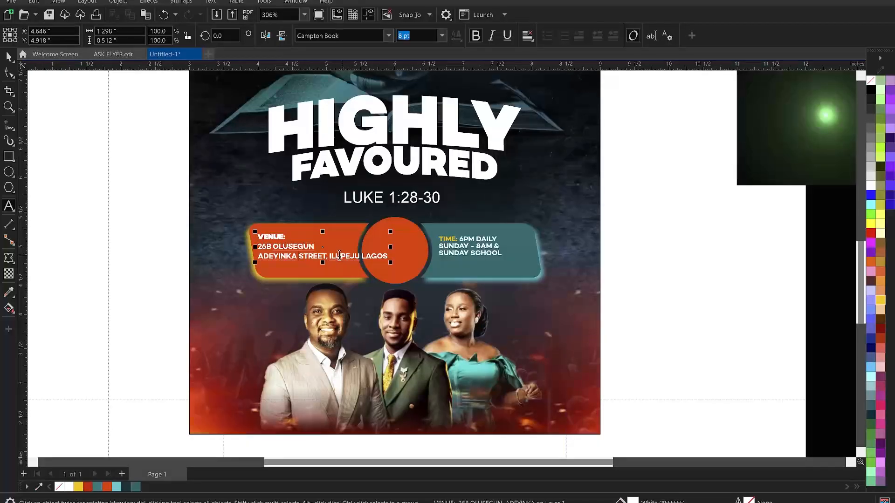
click(331, 255)
key(Return)
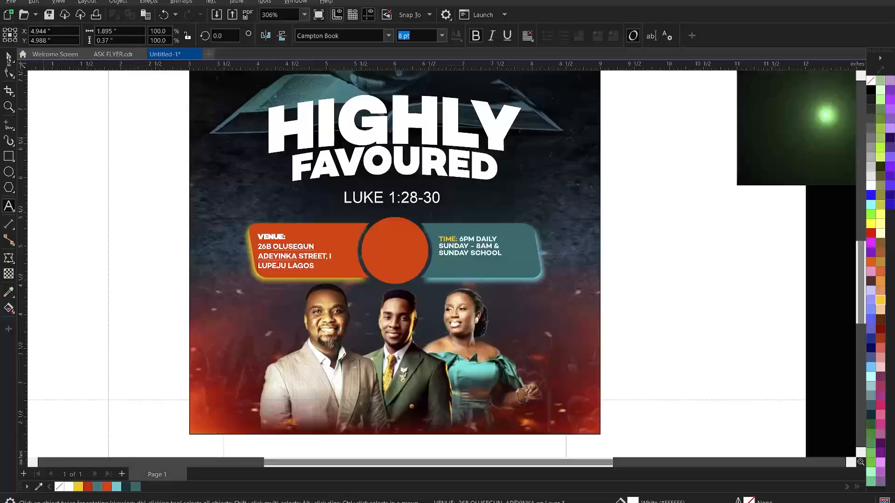
click(13, 72)
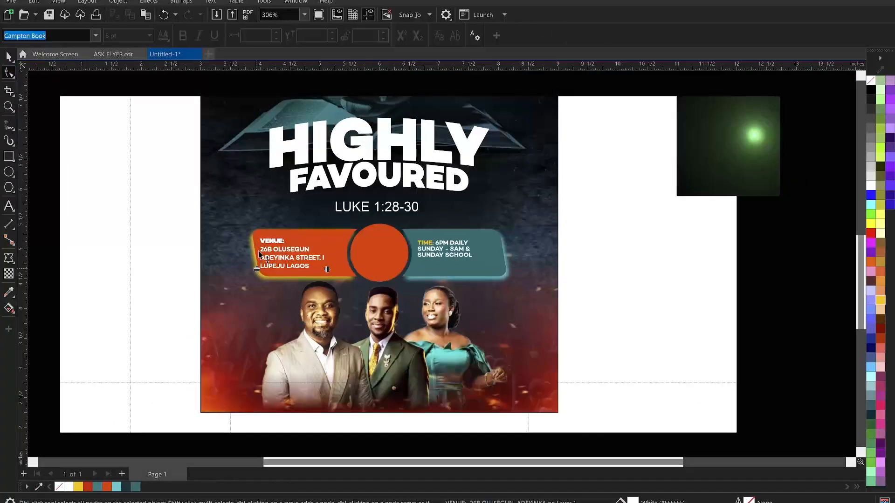
drag(258, 270, 267, 266)
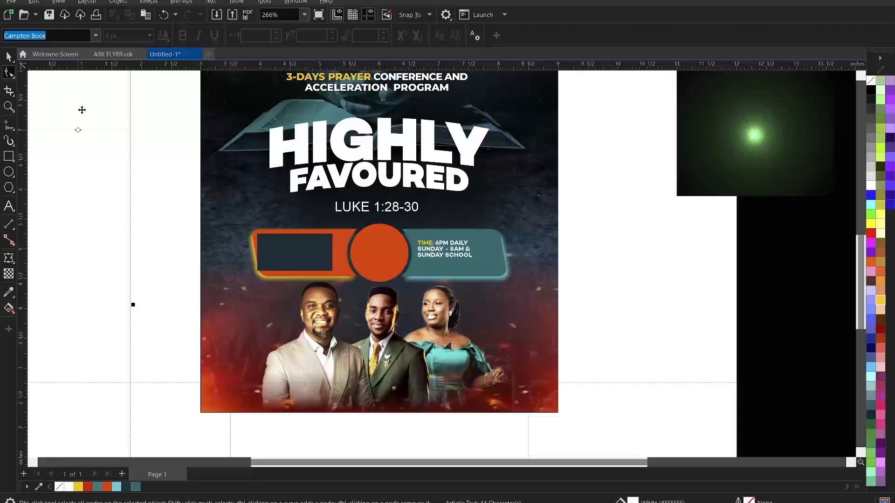
Save the flyer as HIGHLY FAVOURED CONFERENCE in the CONFERENCE FLYER folder
click(717, 309)
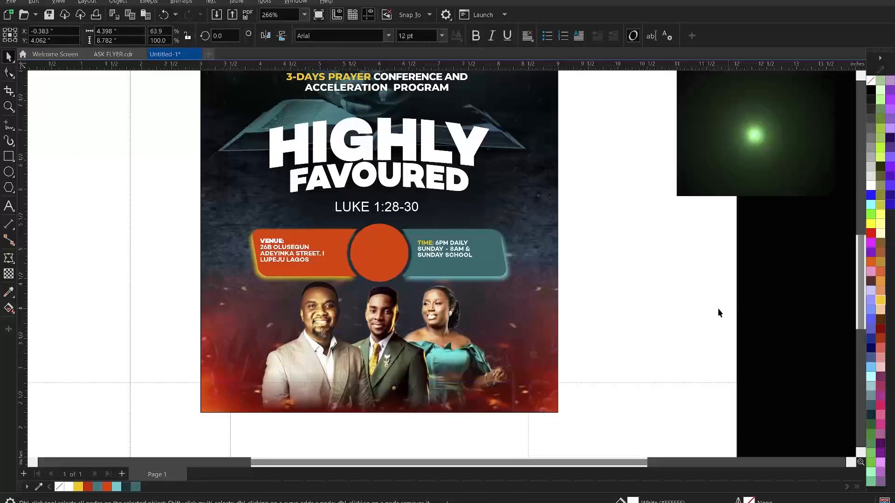
key(space)
key(ctrl+s)
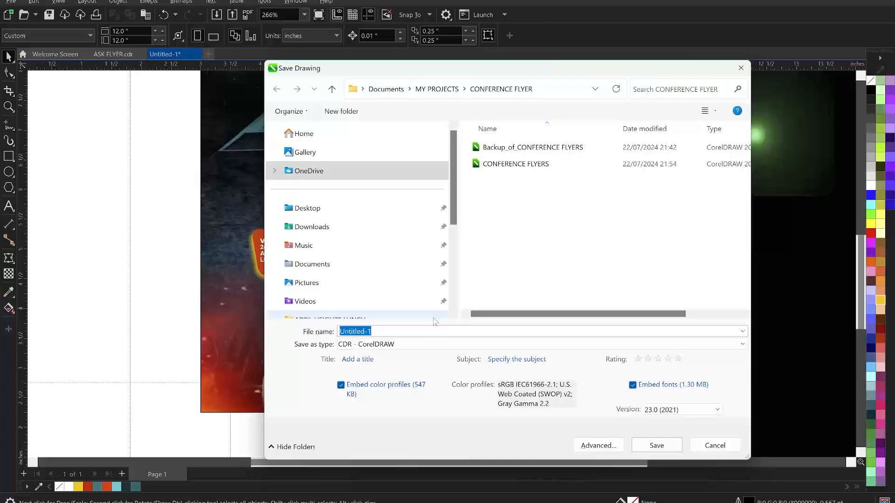
text(HIGHLY FAVOURED CONFERENCE)
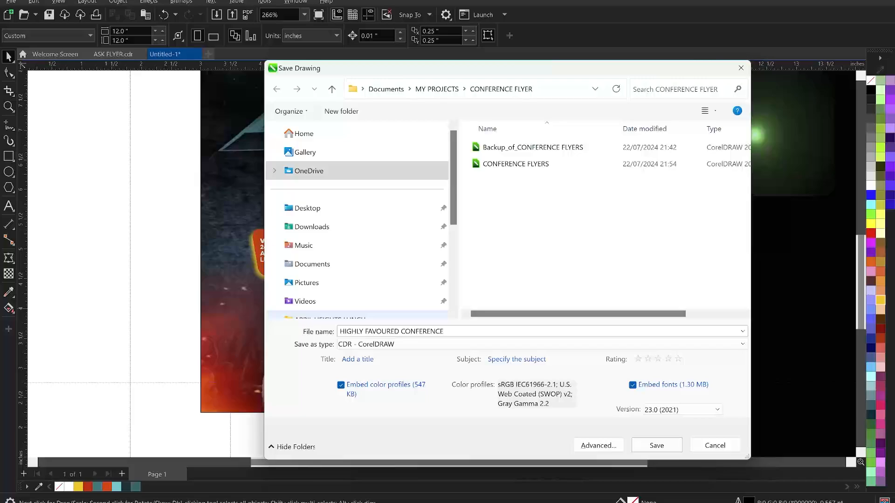
click(655, 447)
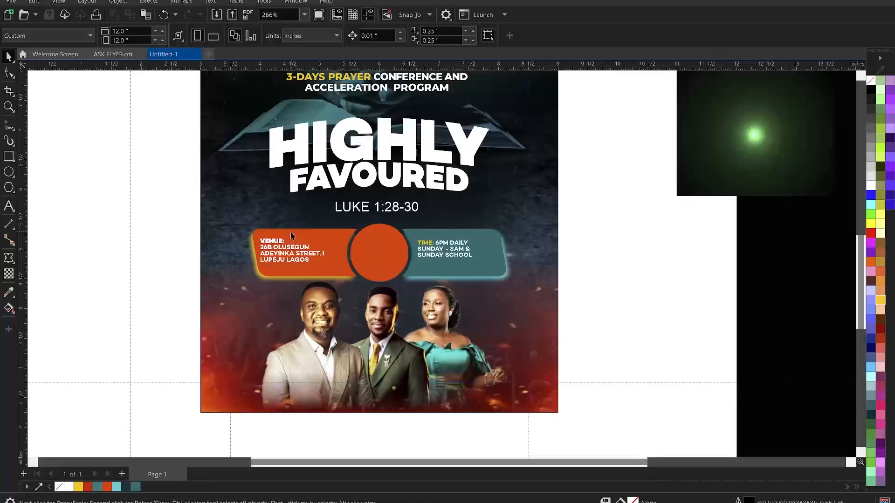
Colour the word VENUE: yellow and widen the venue text frame so the lines rewrap
click(276, 250)
double_click(287, 242)
drag(285, 241, 253, 237)
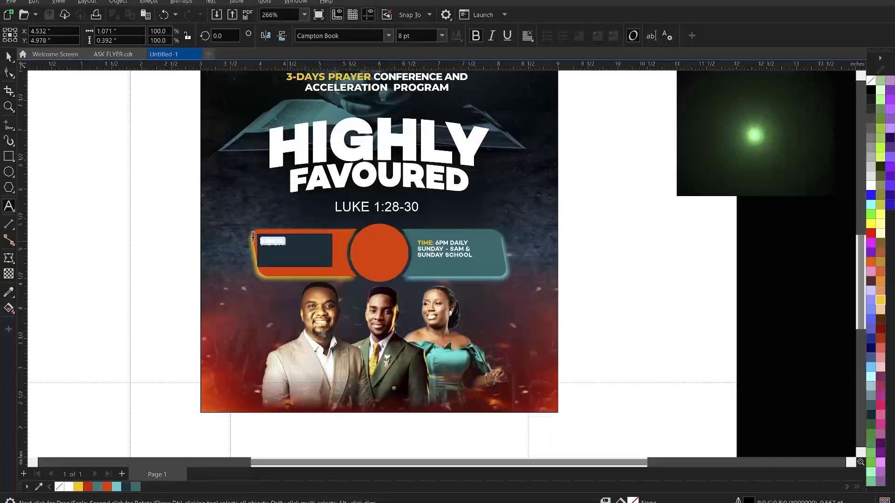
click(79, 486)
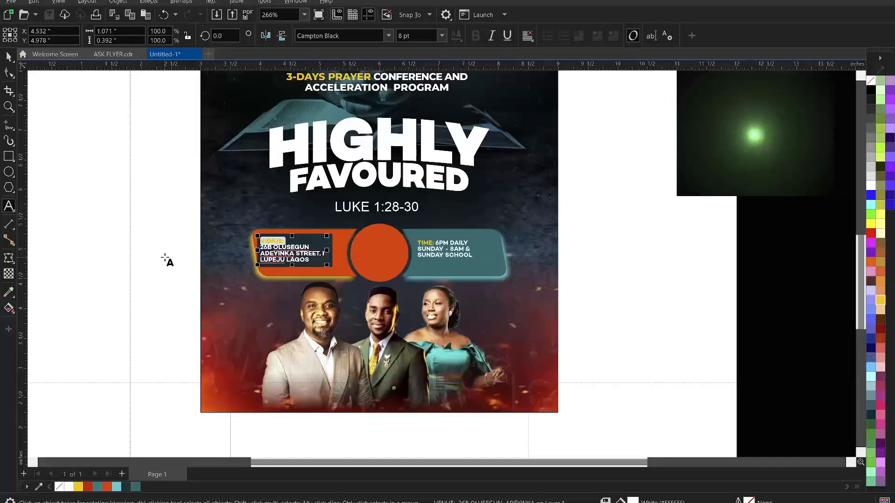
key(ctrl+space)
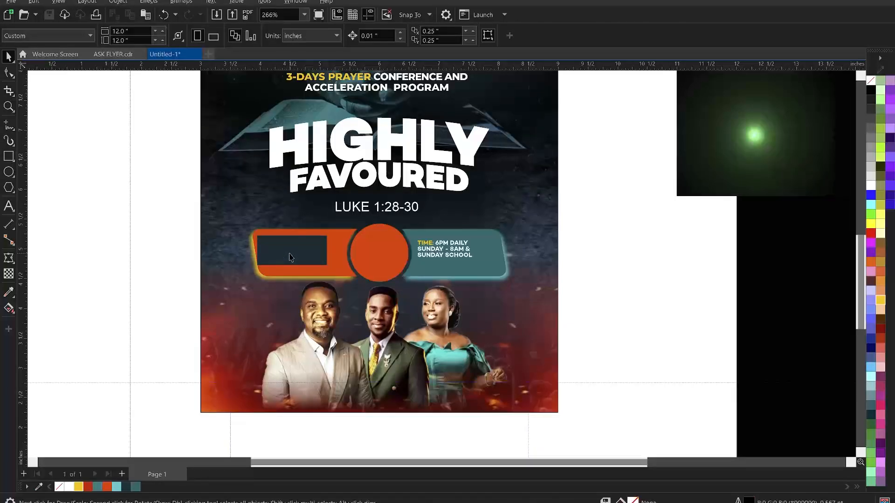
drag(327, 265, 342, 275)
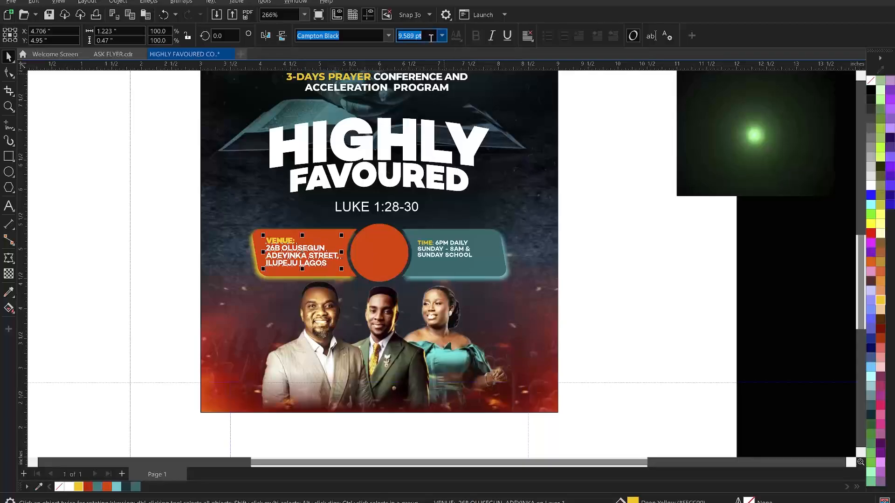
Set the time details text to 9.589 pt and position it inside the teal banner
click(459, 257)
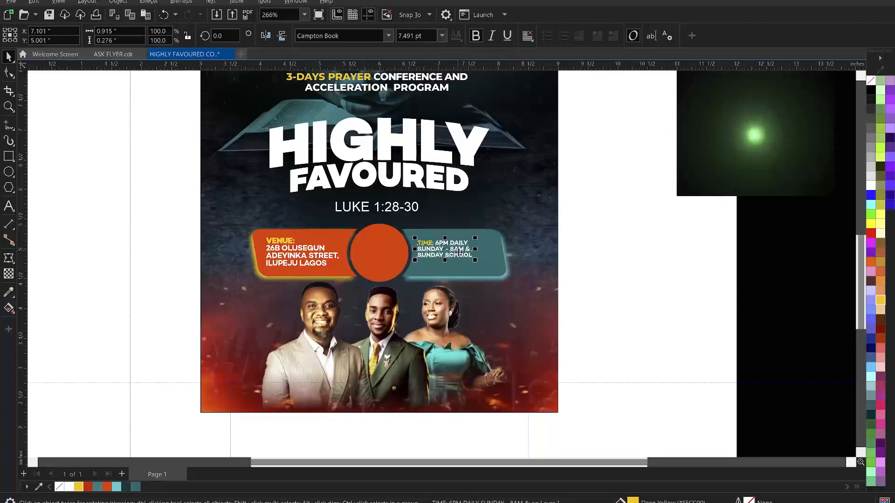
click(426, 35)
text(9.589 pt)
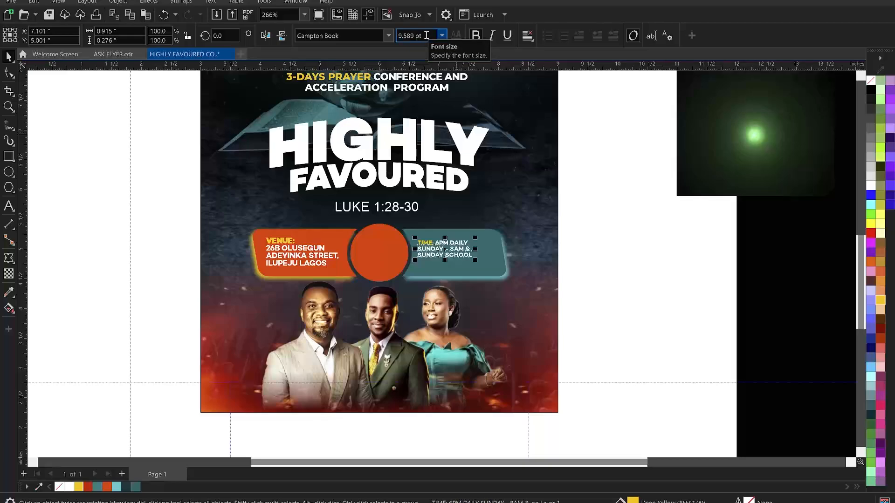
key(Return)
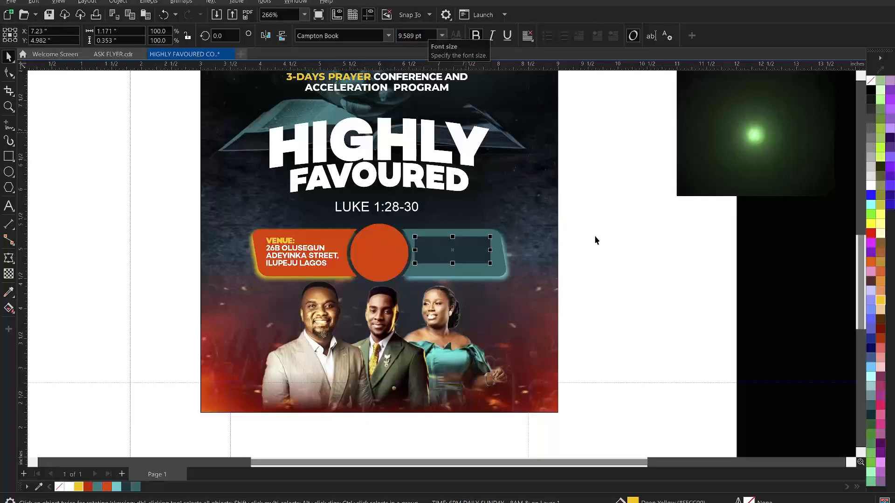
click(597, 237)
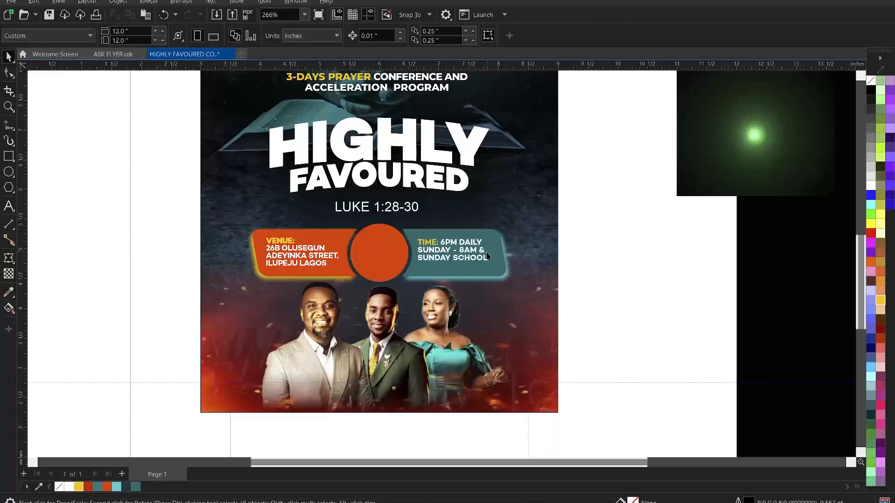
click(466, 255)
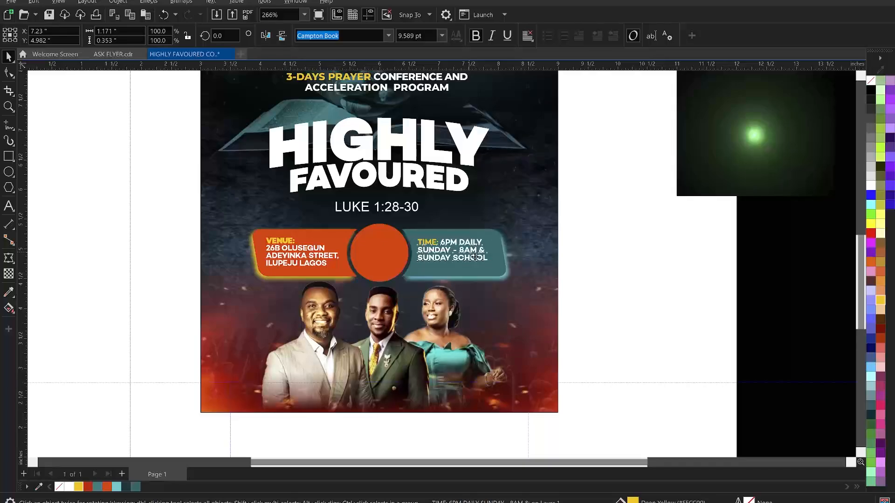
drag(474, 257, 471, 257)
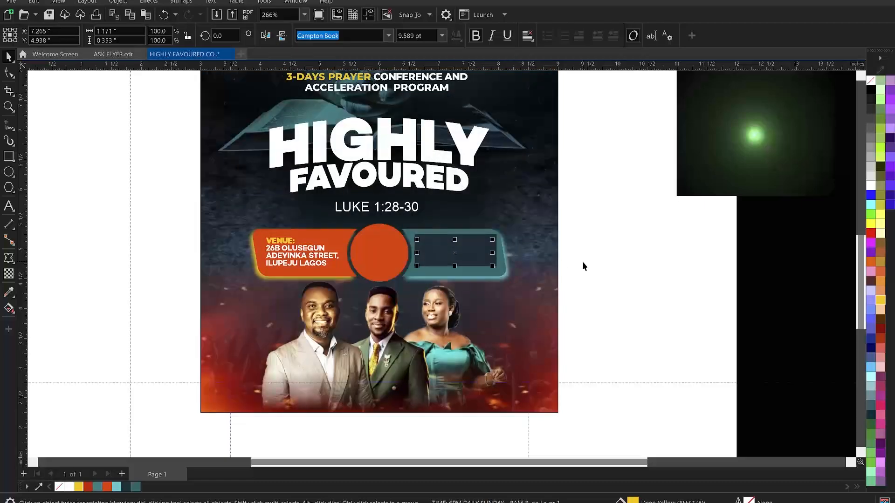
click(583, 266)
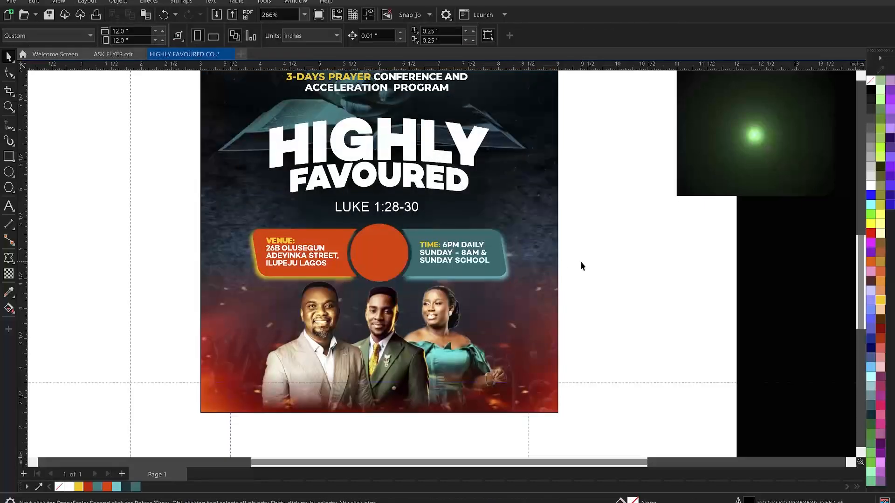
scroll(581, 266, down, 2)
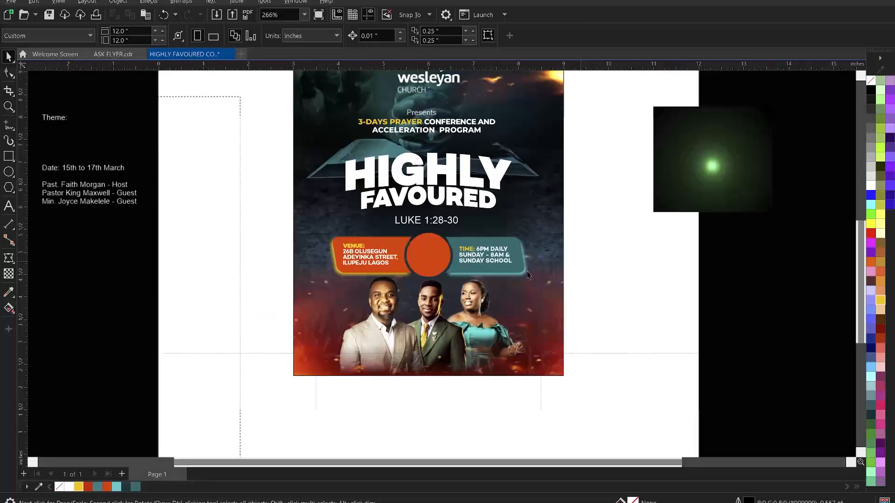
Cut the host's name line from the side notes and paste it onto the flyer
scroll(414, 252, down, 1)
click(149, 200)
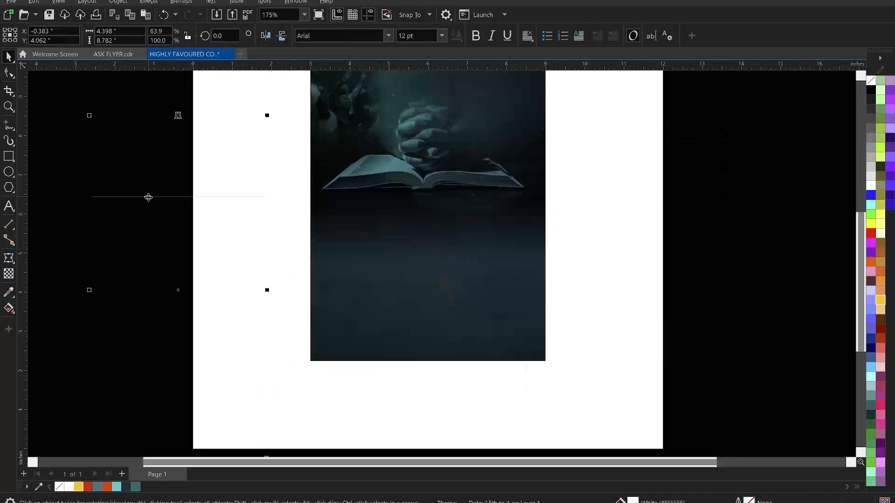
double_click(169, 194)
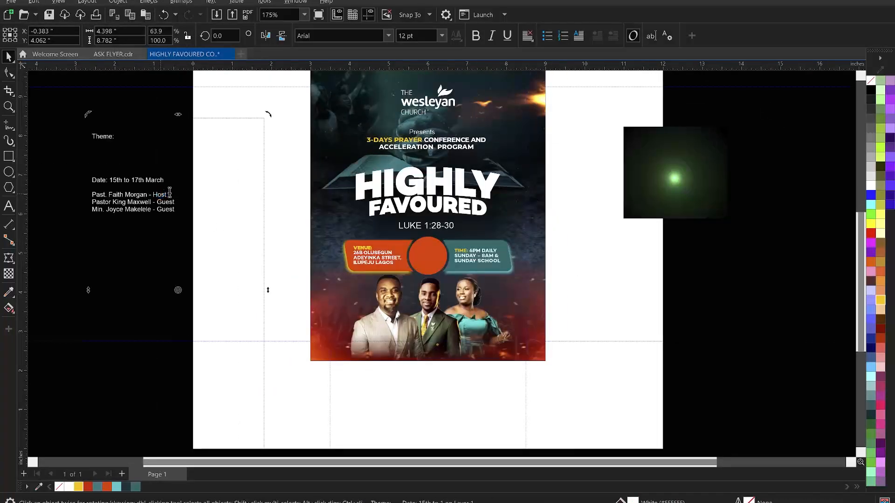
drag(174, 194, 95, 187)
key(ctrl+c)
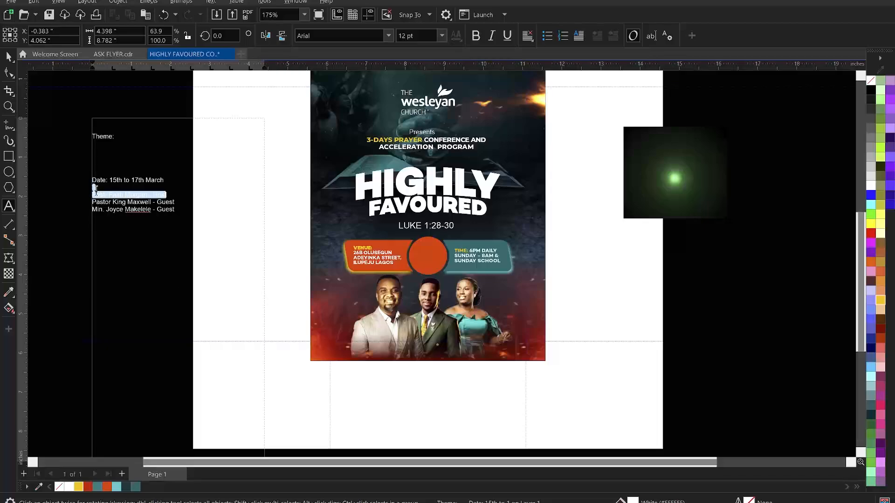
key(Delete)
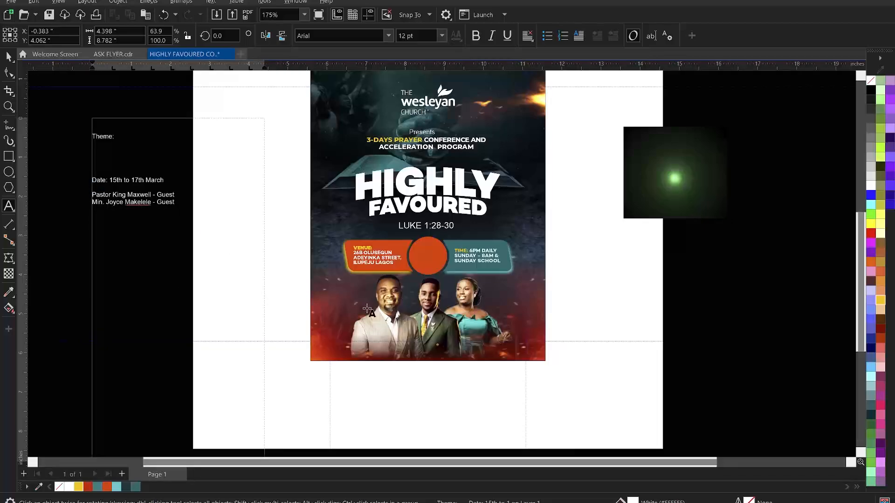
click(394, 332)
key(ctrl+v)
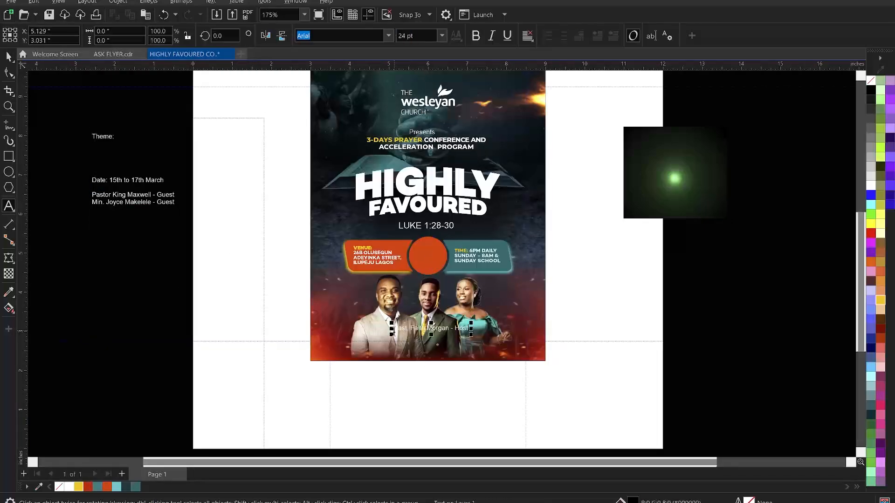
Break the pasted name onto three lines, removing the dash before Host
scroll(457, 353, up, 2)
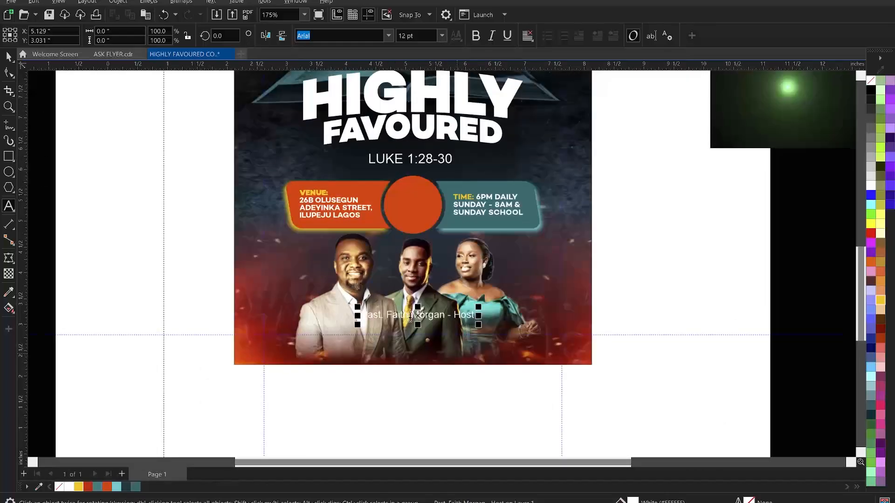
click(409, 316)
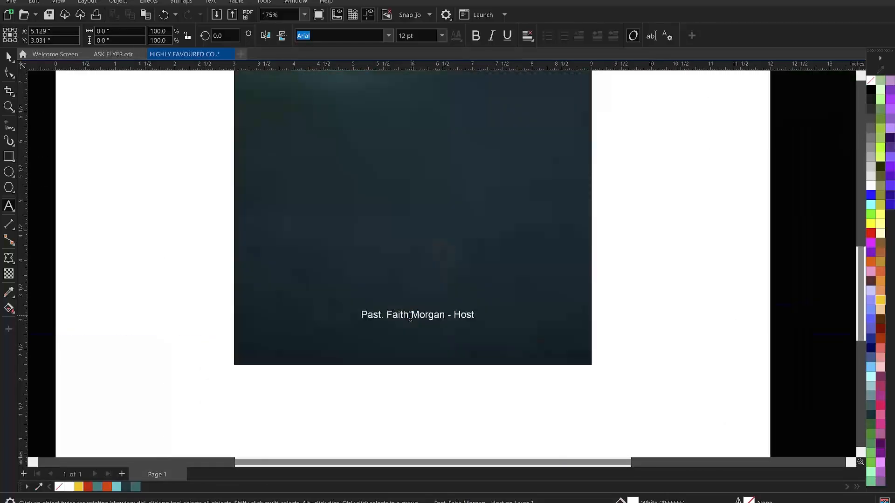
key(Return)
click(405, 327)
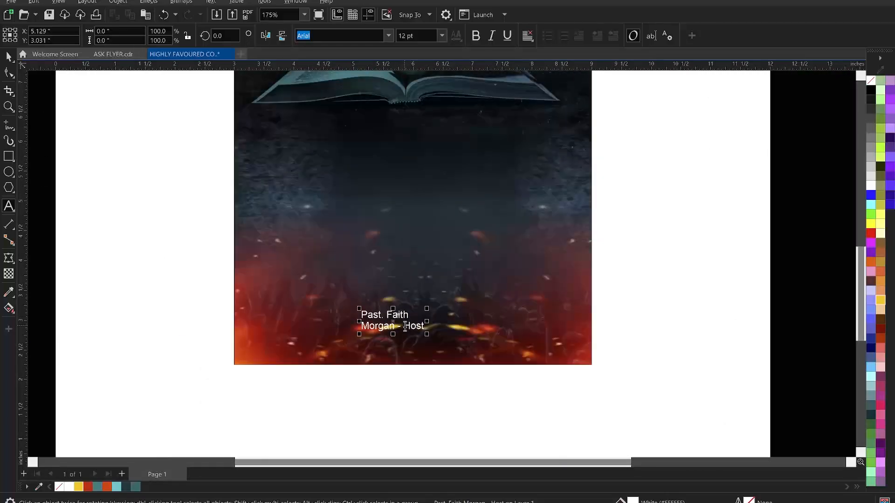
key(BackSpace)
key(BackSpace)
key(BackSpace)
key(Return)
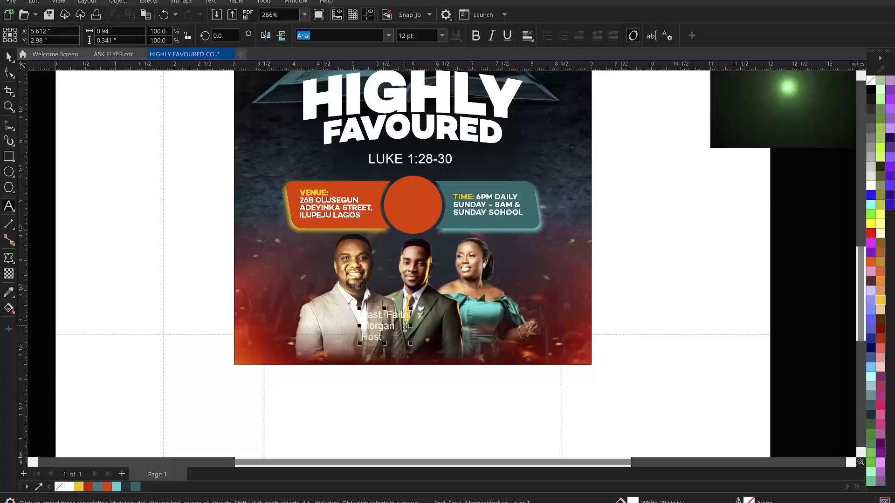
Select the pasted host name frame and apply the Campton Black font to it
click(8, 56)
click(388, 36)
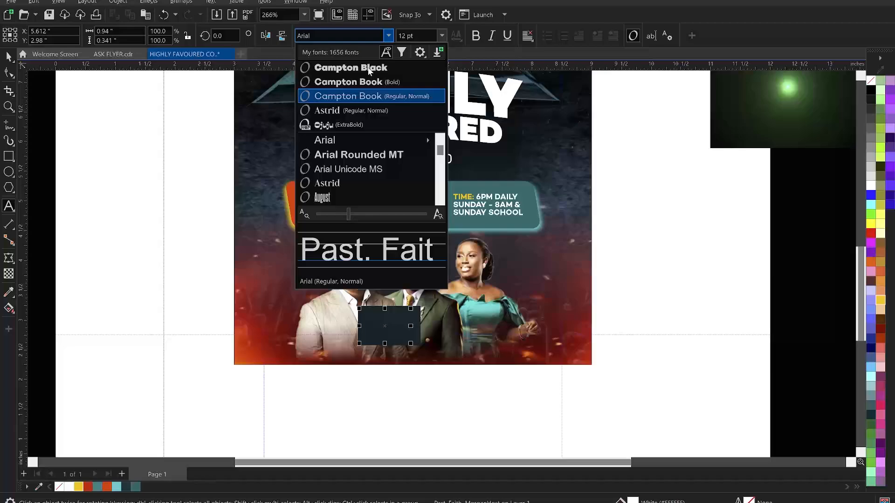
key(Escape)
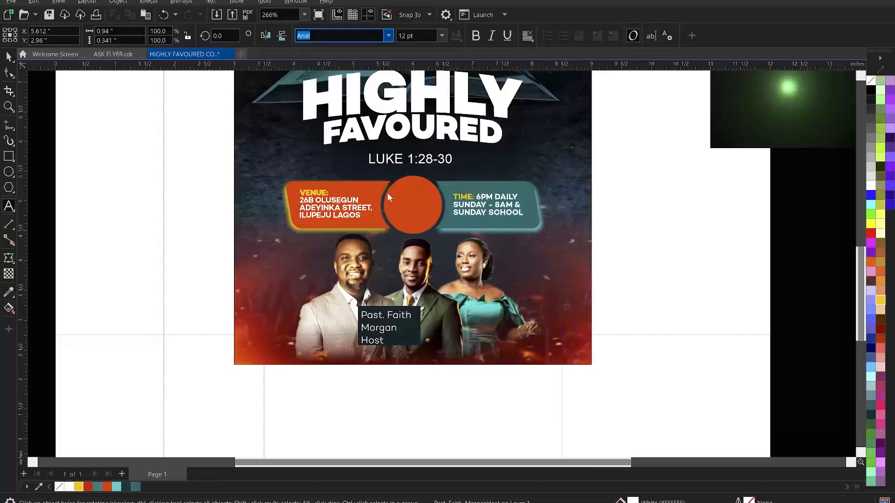
key(Escape)
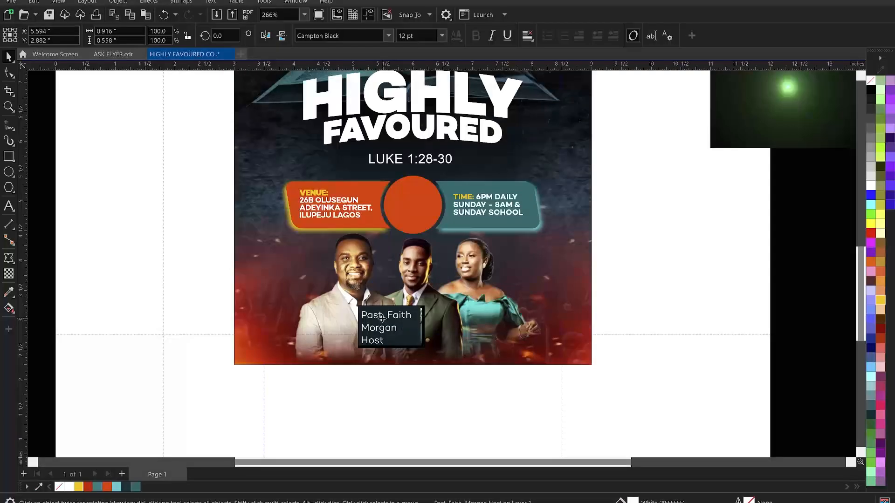
click(397, 324)
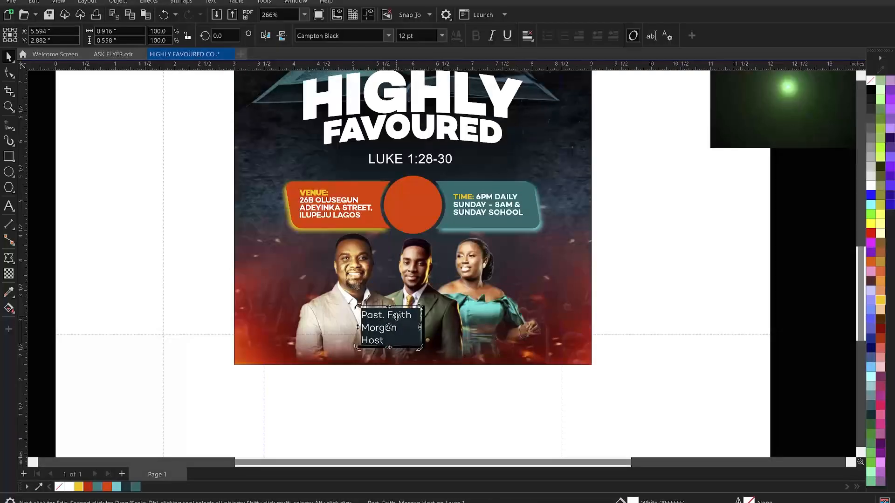
click(396, 317)
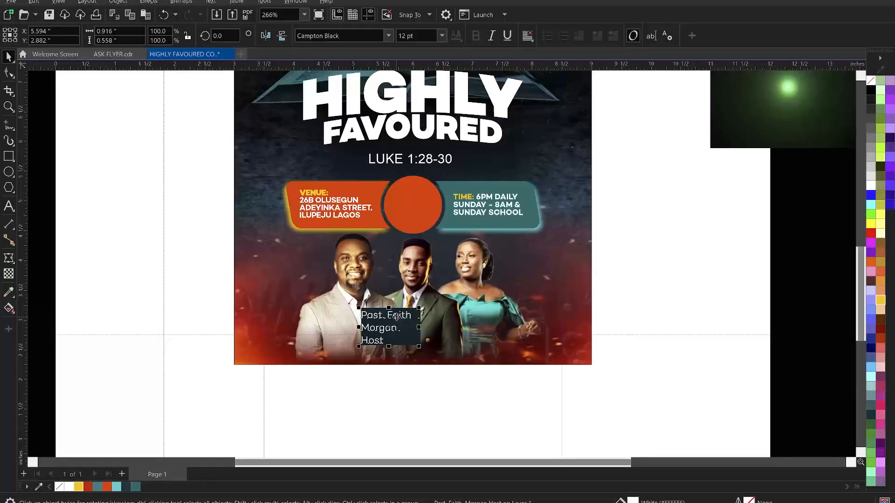
click(396, 317)
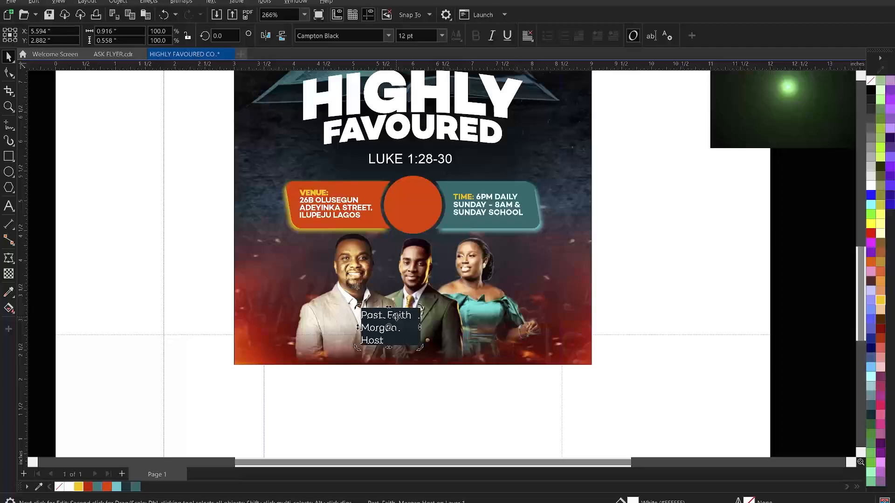
click(388, 35)
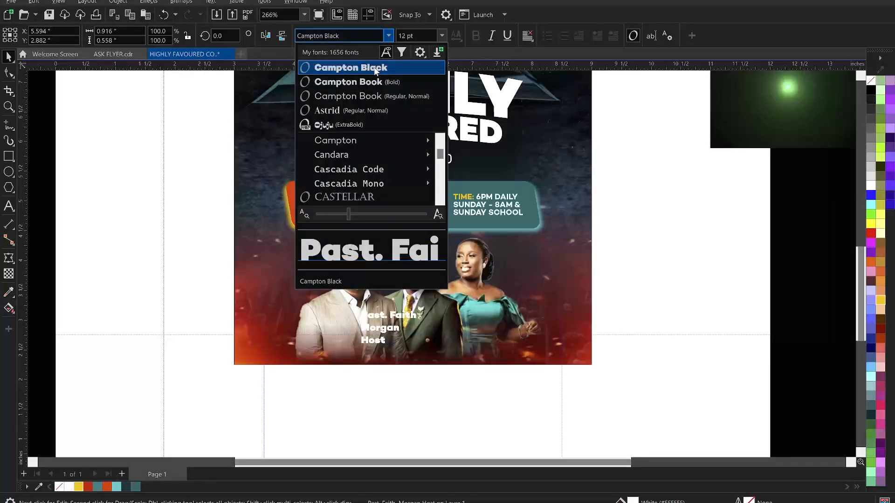
click(375, 68)
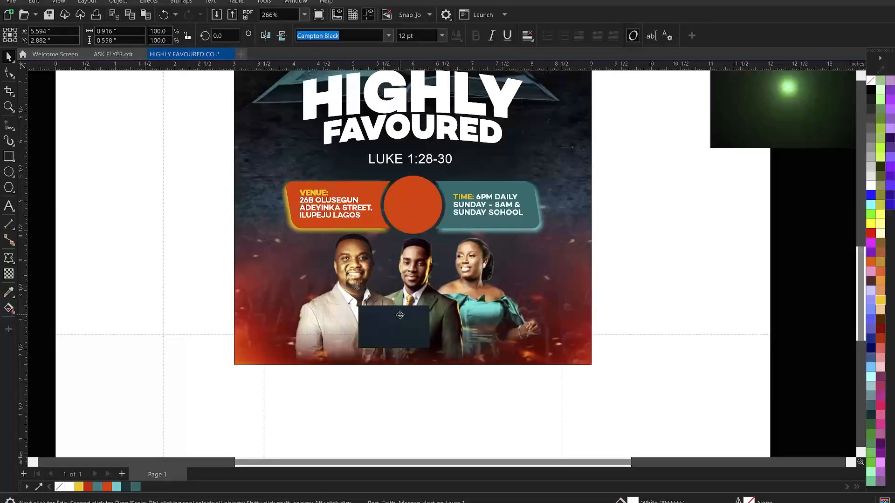
Change the host caption to UPPERCASE
right_click(400, 316)
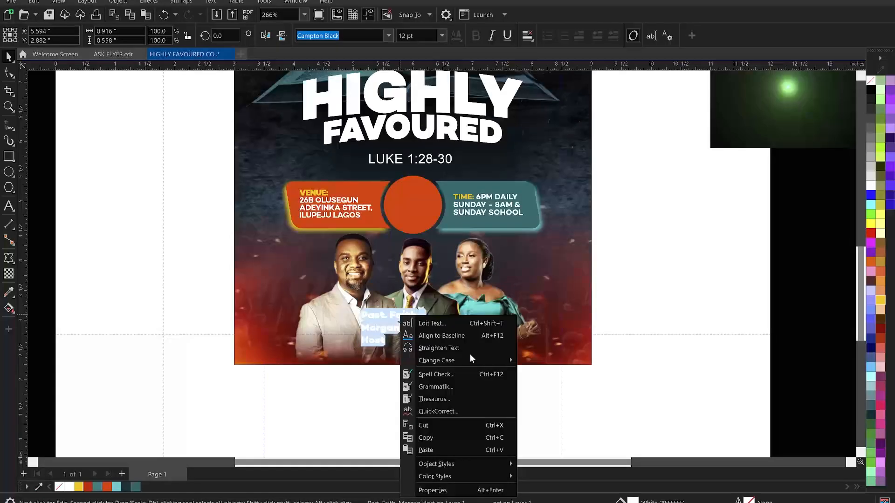
mouse_move(471, 360)
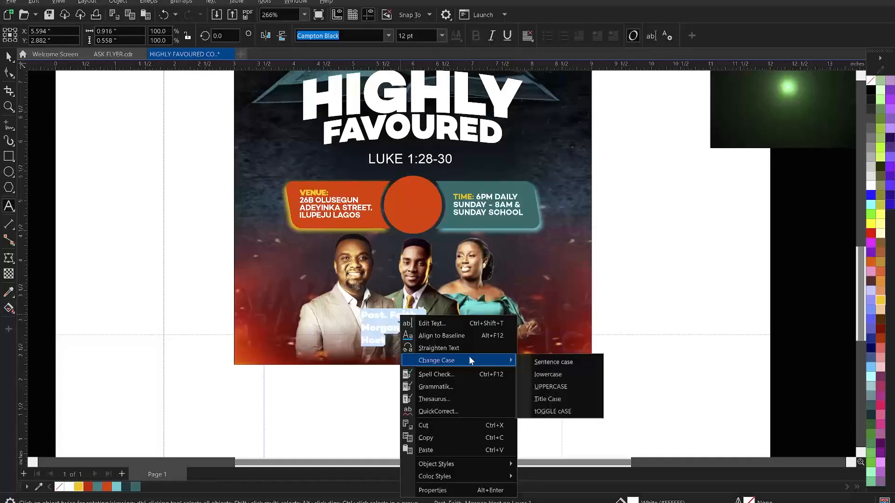
click(572, 390)
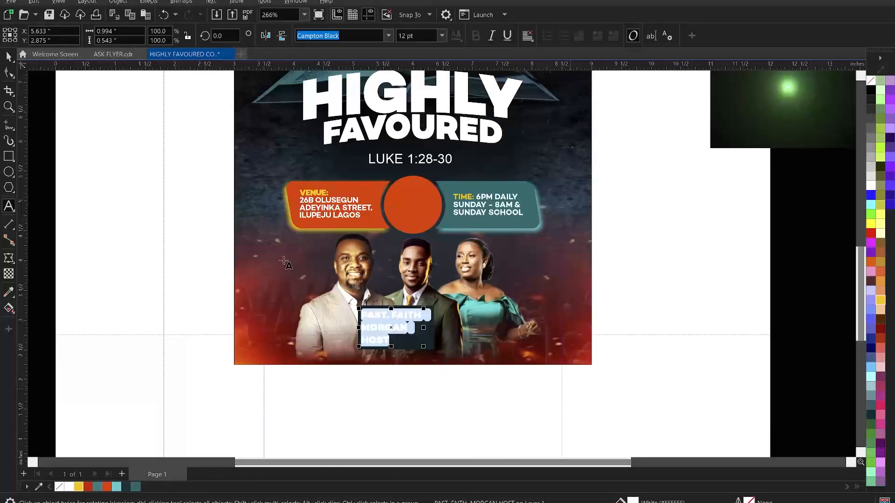
Tighten the three-line caption's line spacing with the Shape tool's spacing handle
click(8, 56)
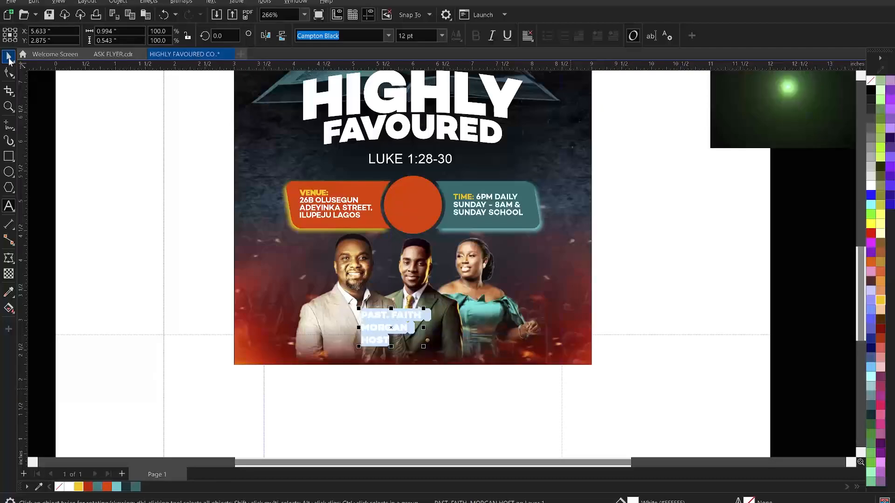
click(96, 215)
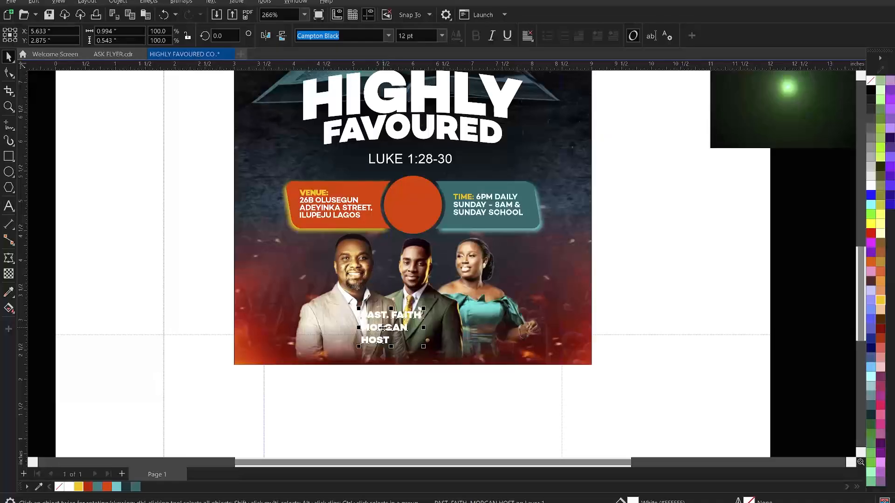
click(8, 73)
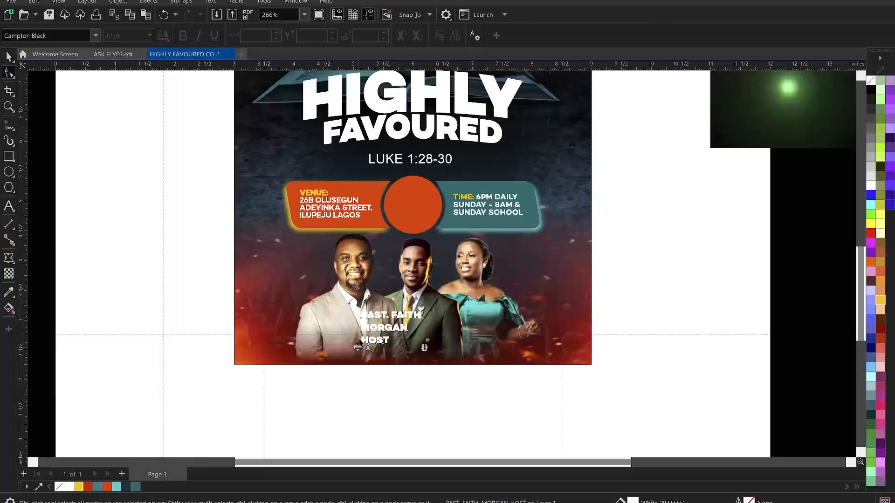
drag(361, 336, 362, 334)
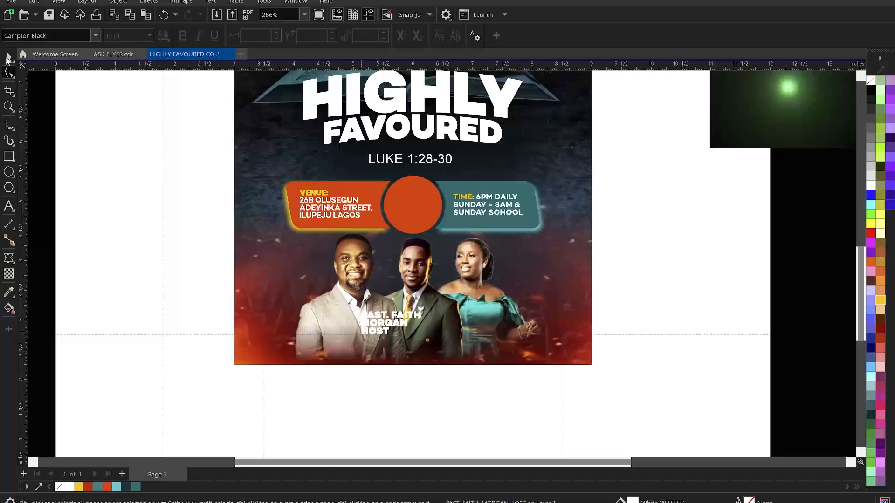
click(7, 58)
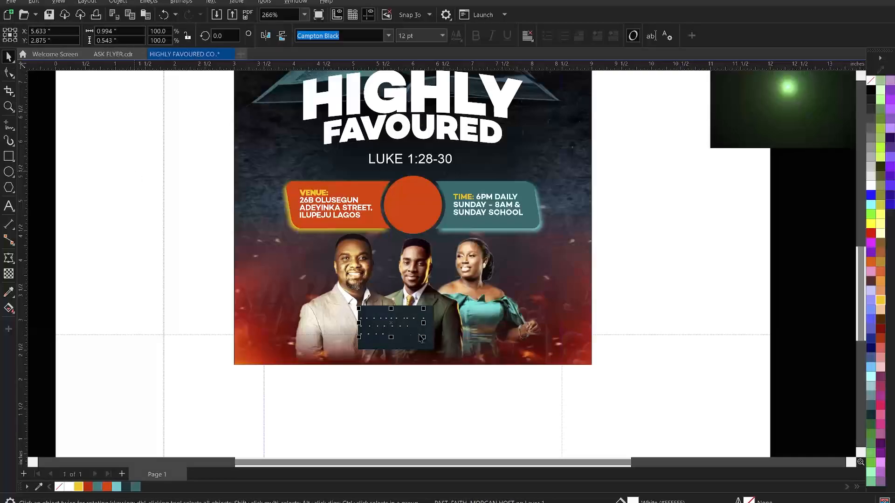
key(Tab)
click(402, 328)
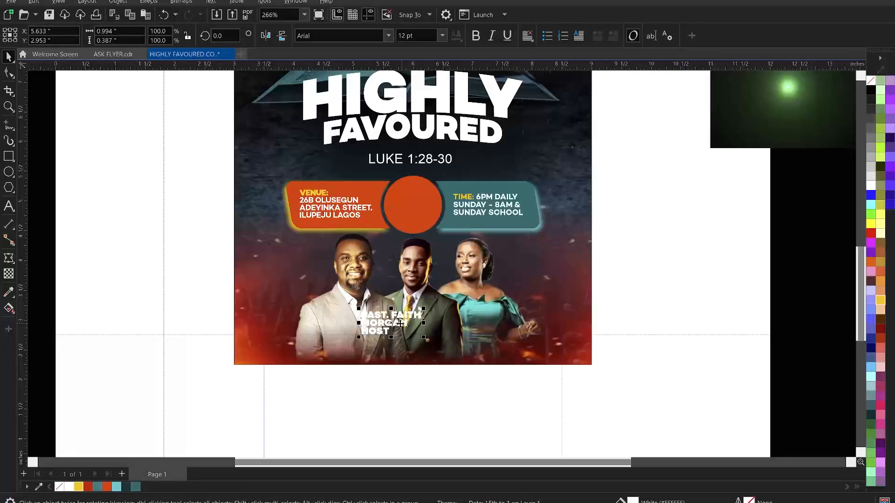
triple_click(429, 30)
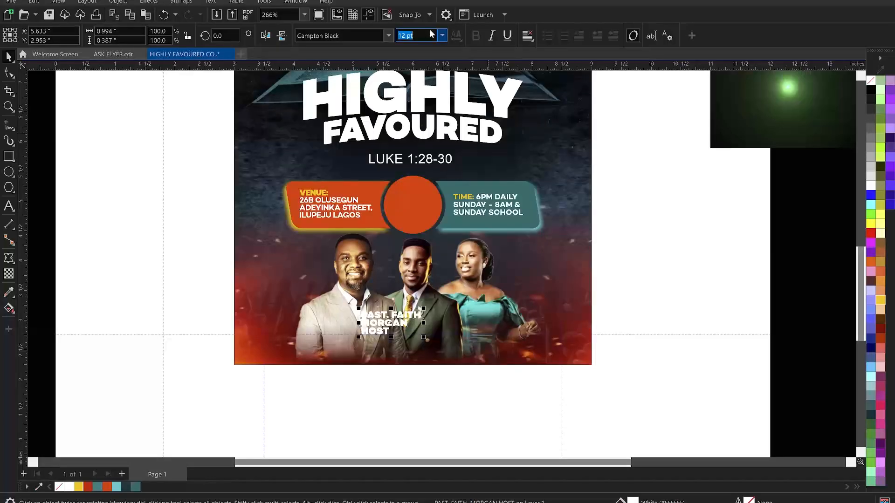
text(7)
key(Return)
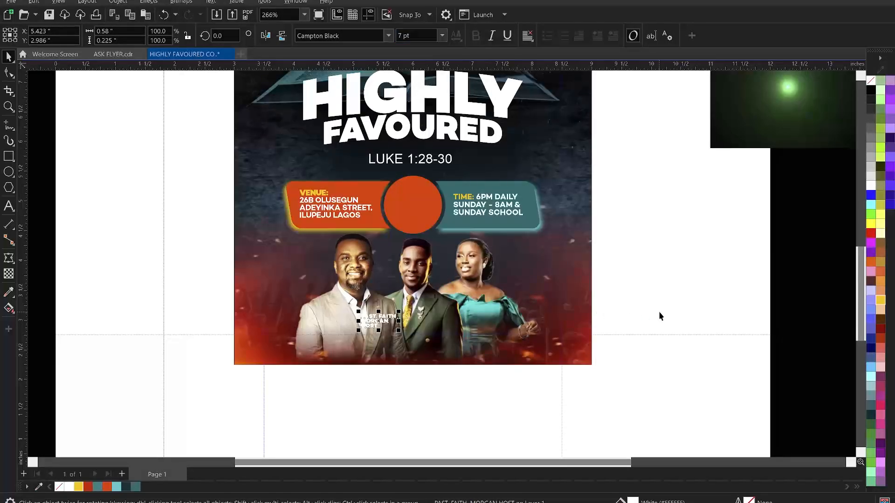
Move the host caption onto the flyer below the guests without clipping it
click(658, 312)
click(383, 322)
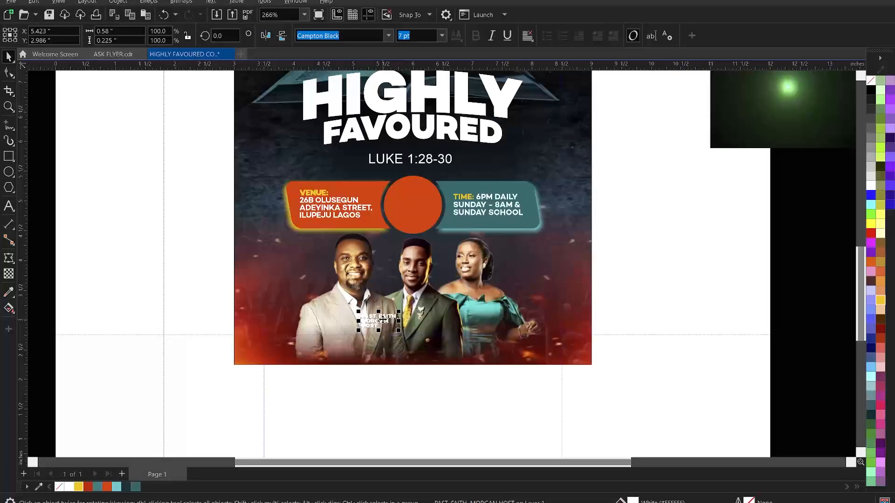
drag(399, 331, 396, 332)
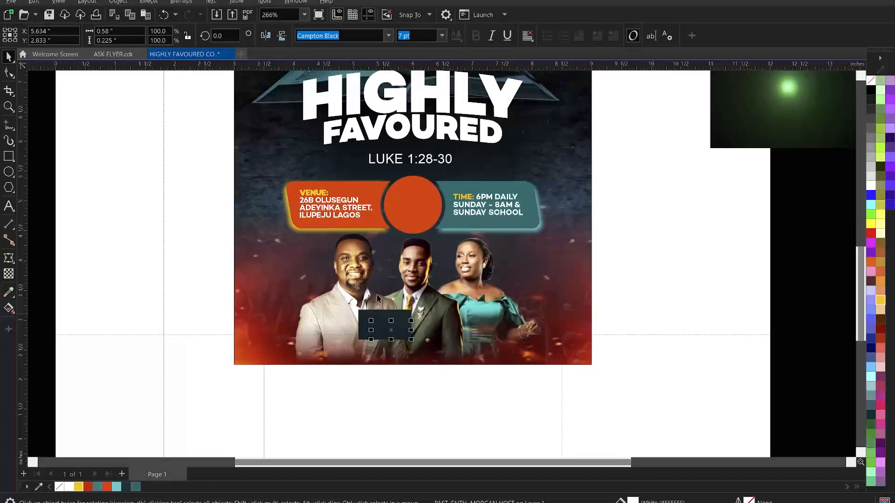
key(Escape)
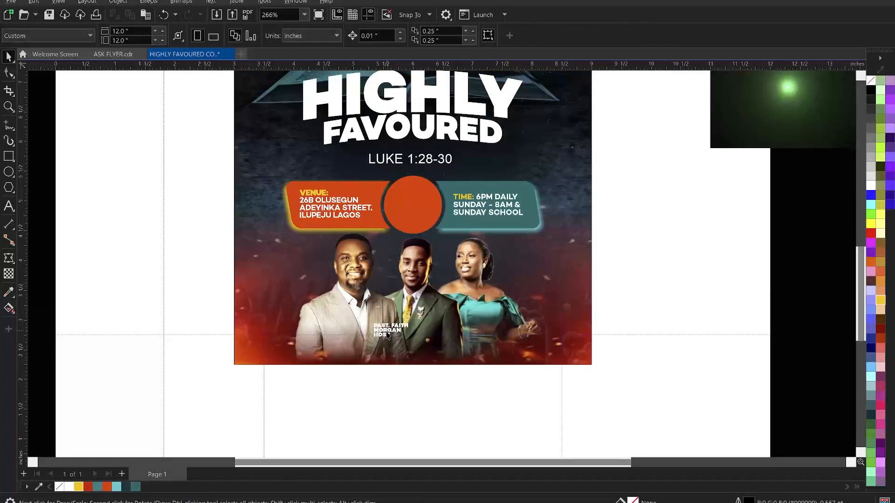
Colour the word HOST in the caption yellow
click(388, 335)
double_click(392, 335)
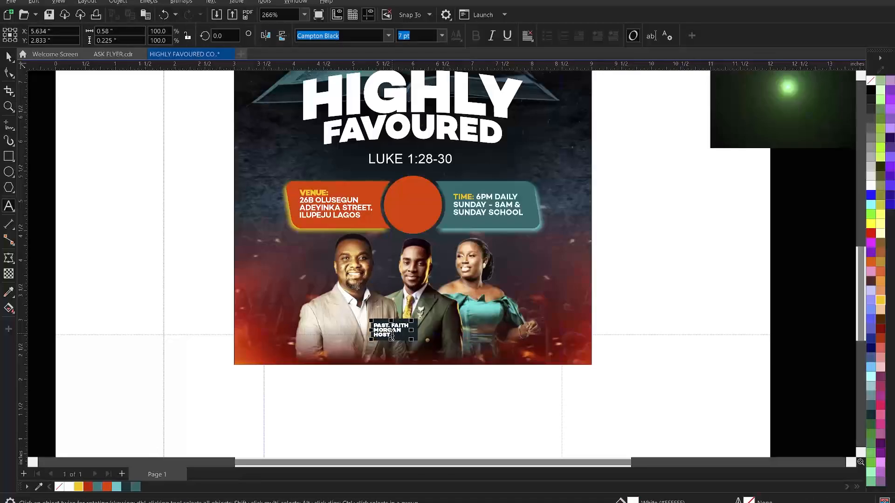
key(ctrl+a)
click(78, 487)
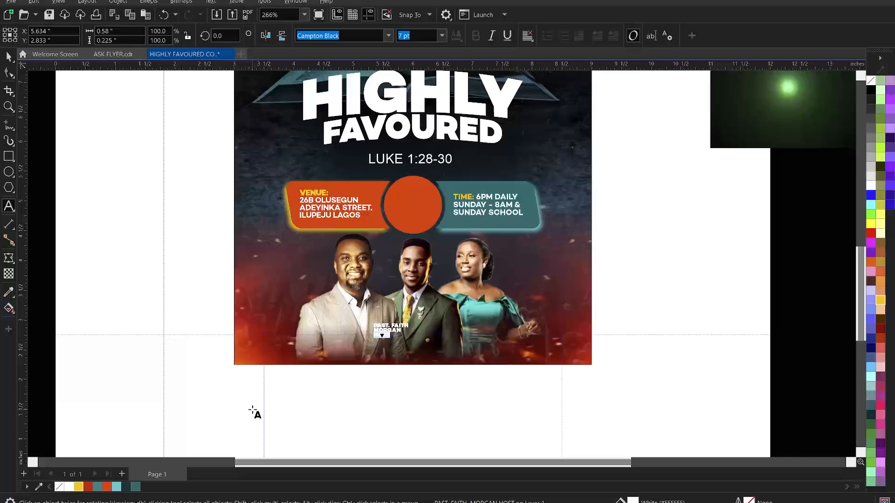
click(77, 487)
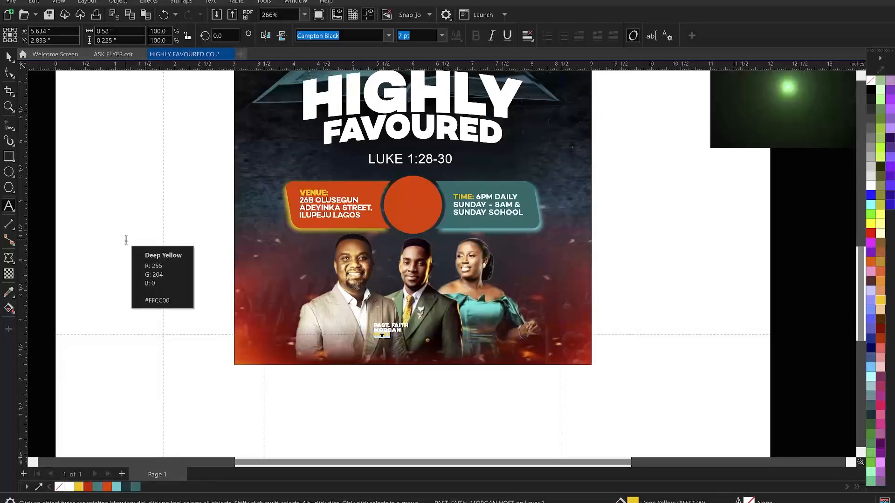
click(166, 257)
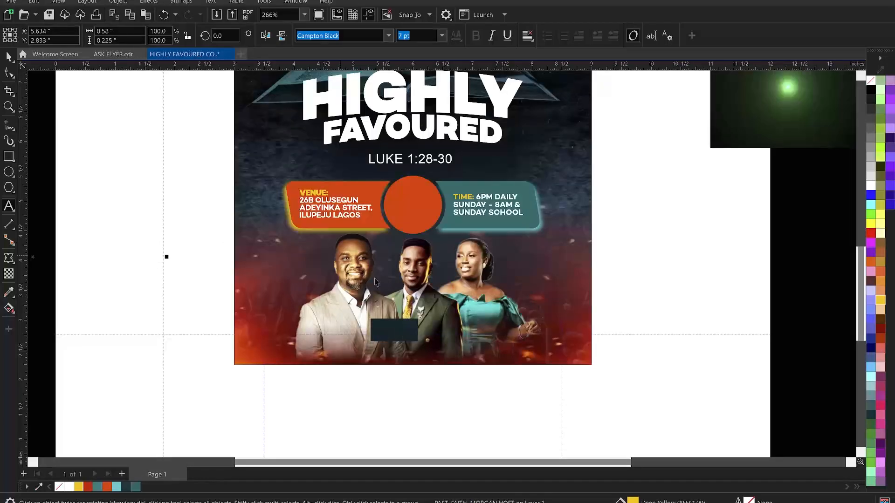
Take the first guest's line out of the event notes text
scroll(494, 346, down, 1)
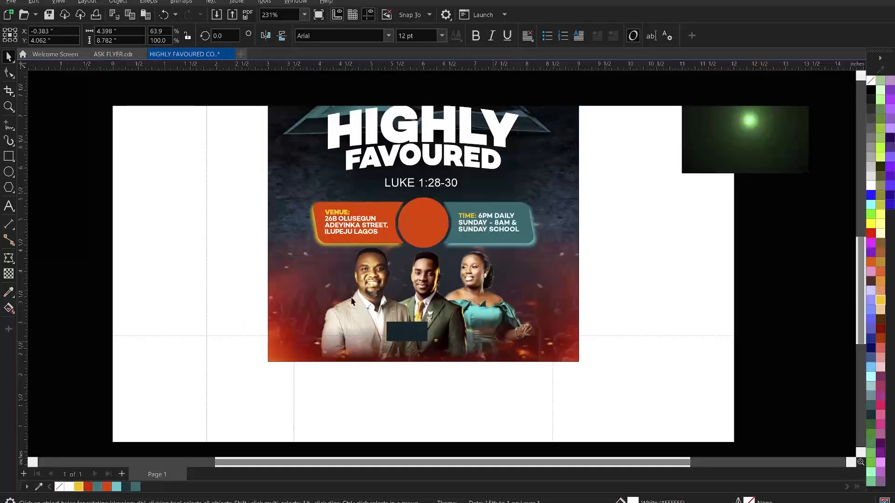
scroll(420, 303, down, 1)
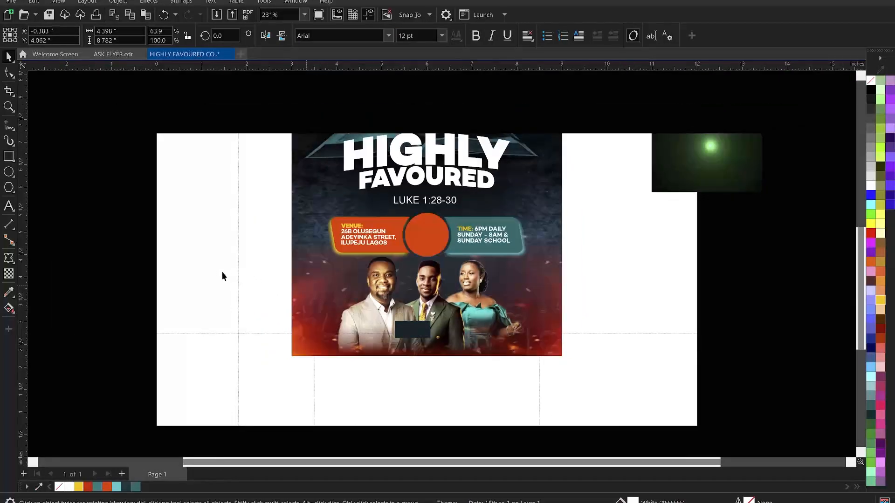
click(206, 278)
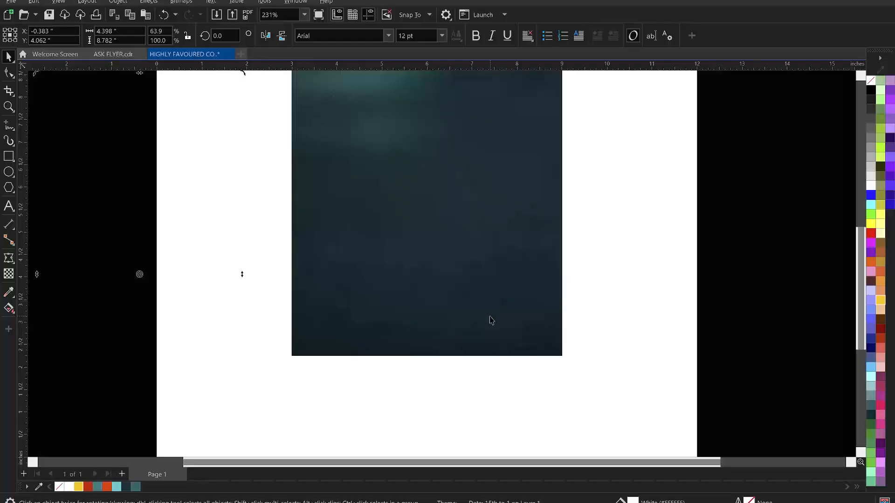
scroll(390, 307, down, 1)
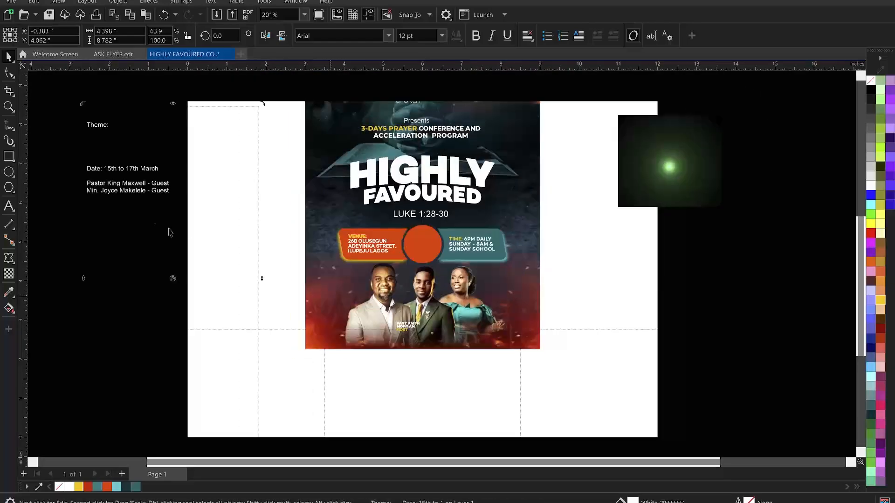
click(136, 186)
scroll(137, 185, down, 1)
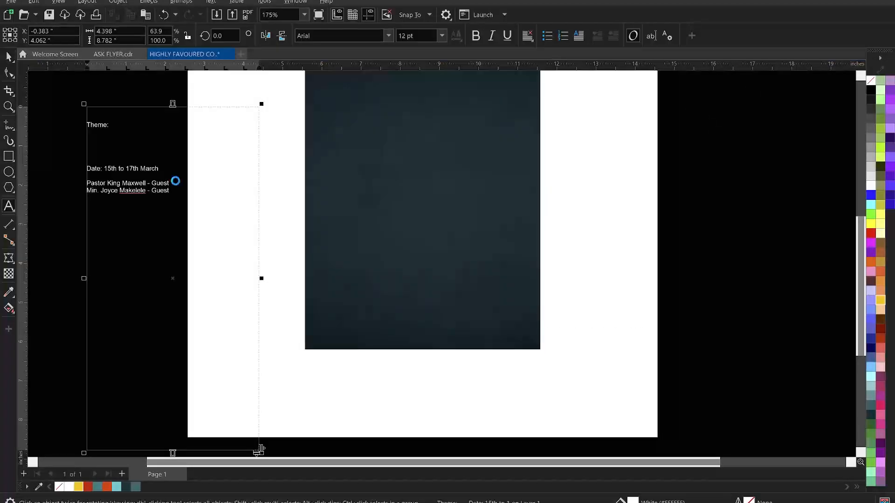
drag(172, 184, 84, 177)
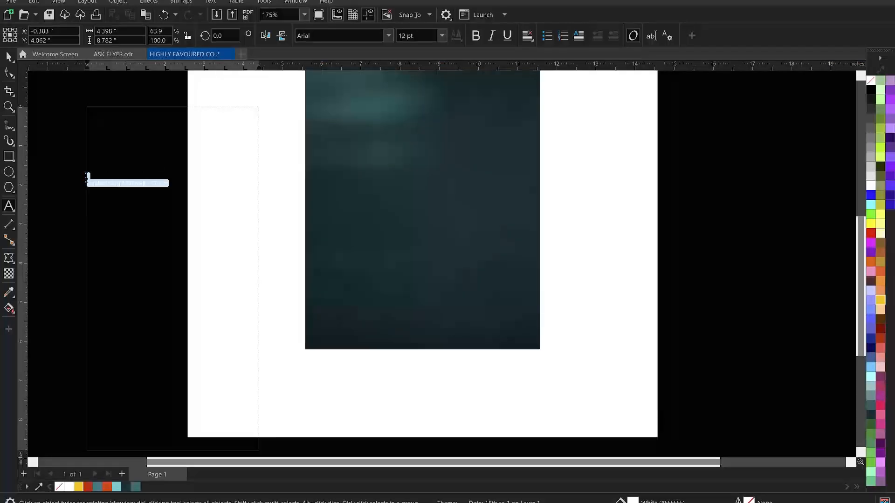
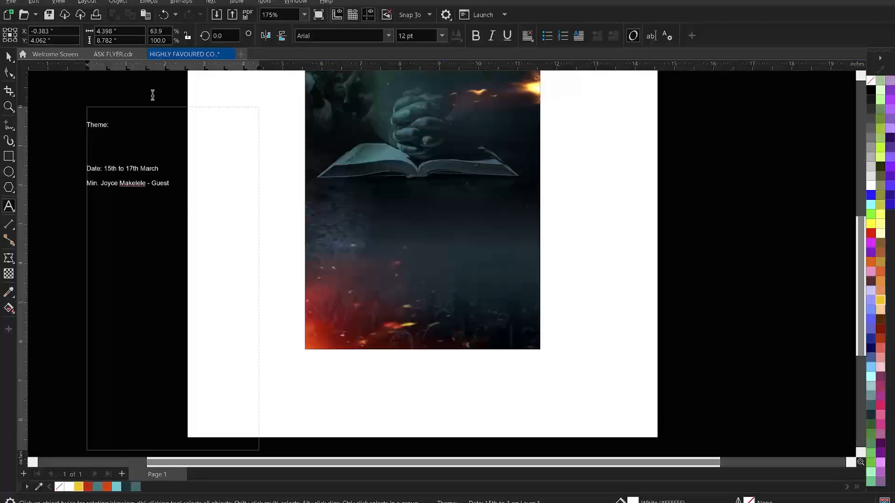
key(Escape)
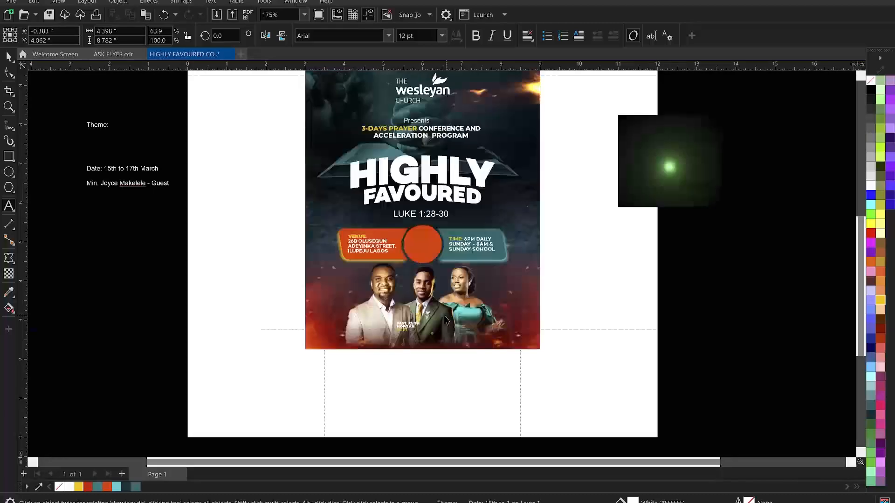
Paste the guest line as new text at the flyer's lower right, on three lines without the hyphen
key(F8)
click(445, 326)
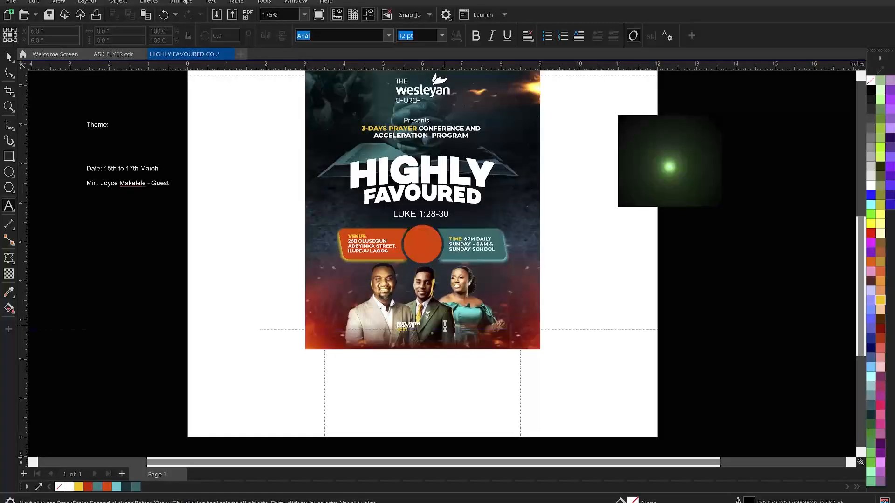
key(ctrl+v)
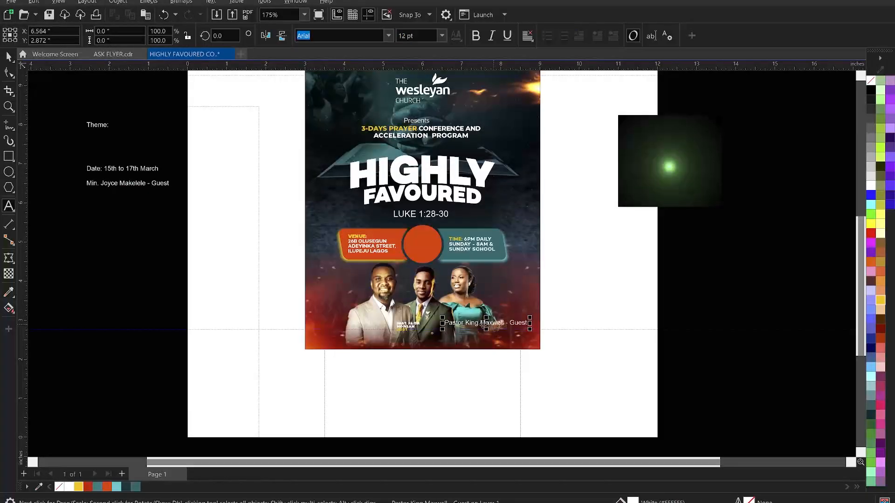
click(480, 322)
key(Return)
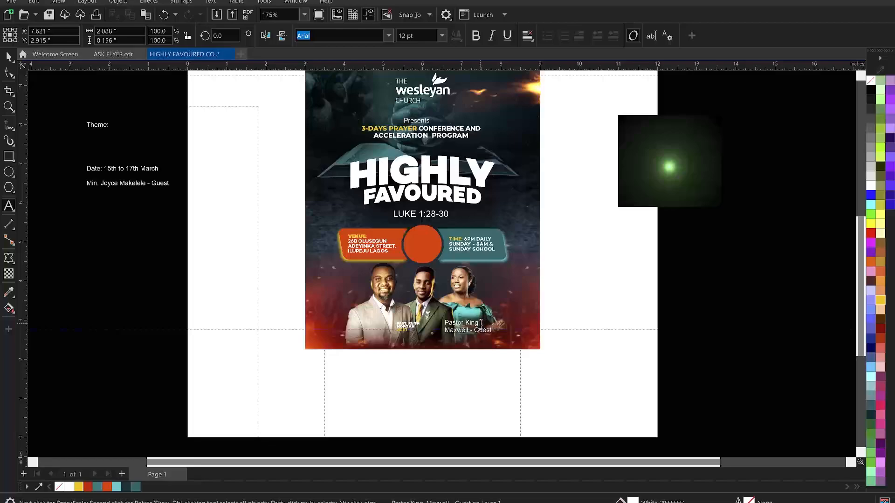
key(Escape)
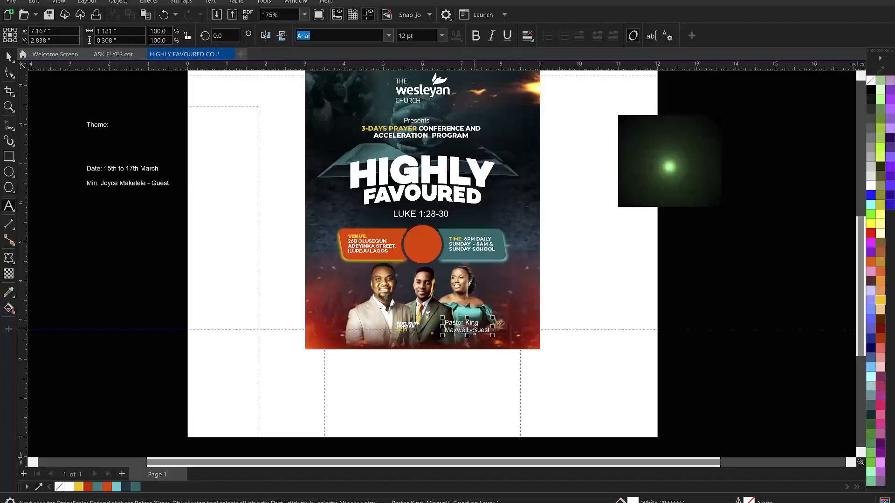
key(BackSpace)
key(Return)
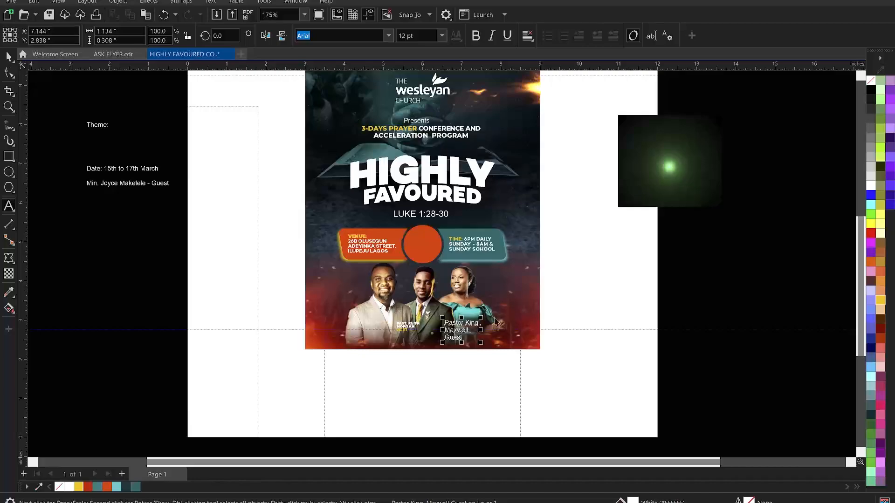
Change the whole guest caption to UPPERCASE, then select the host caption
click(471, 326)
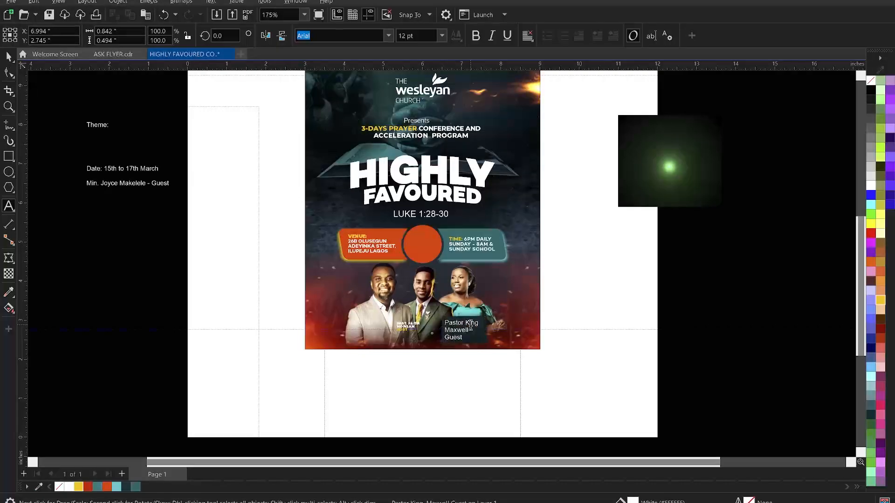
key(ctrl+a)
right_click(471, 325)
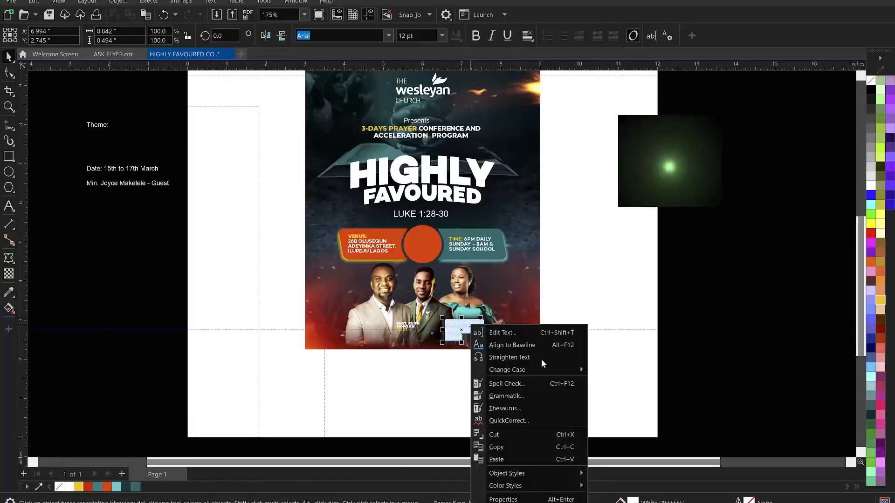
mouse_move(538, 369)
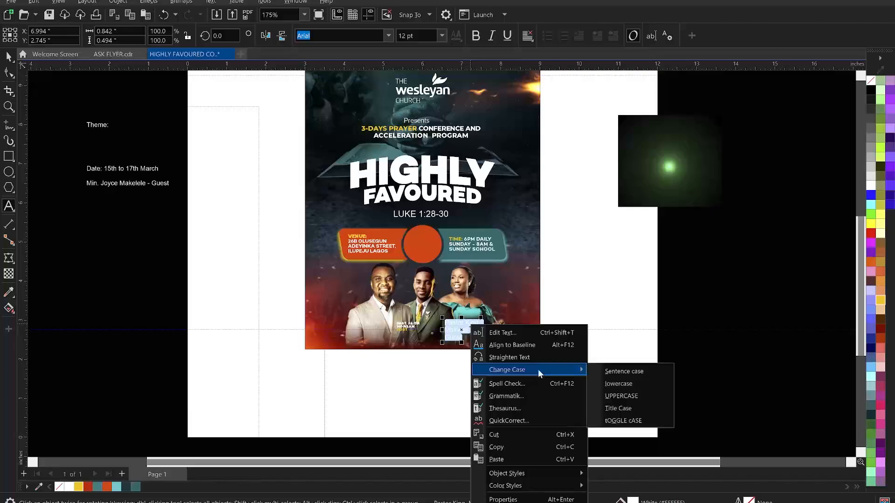
click(631, 400)
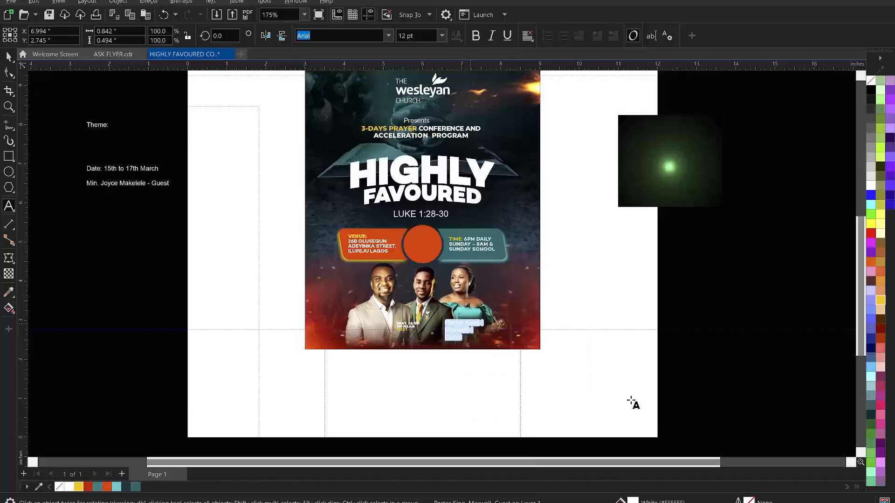
click(9, 56)
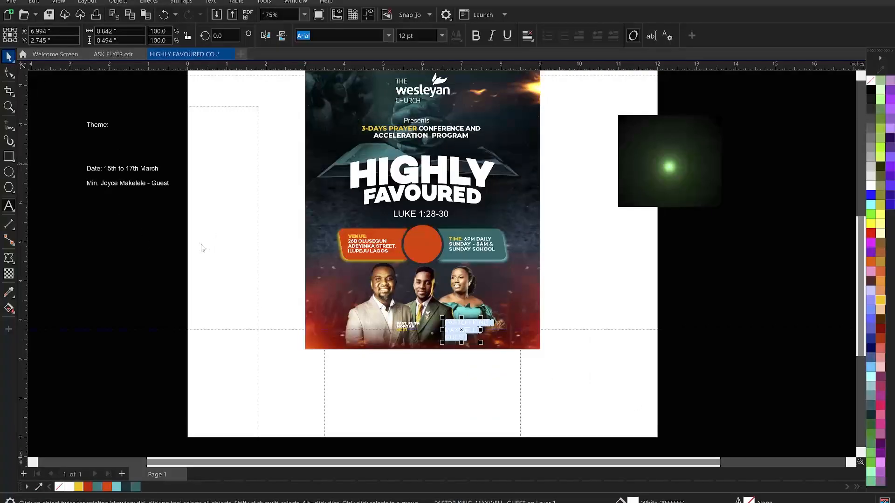
click(218, 234)
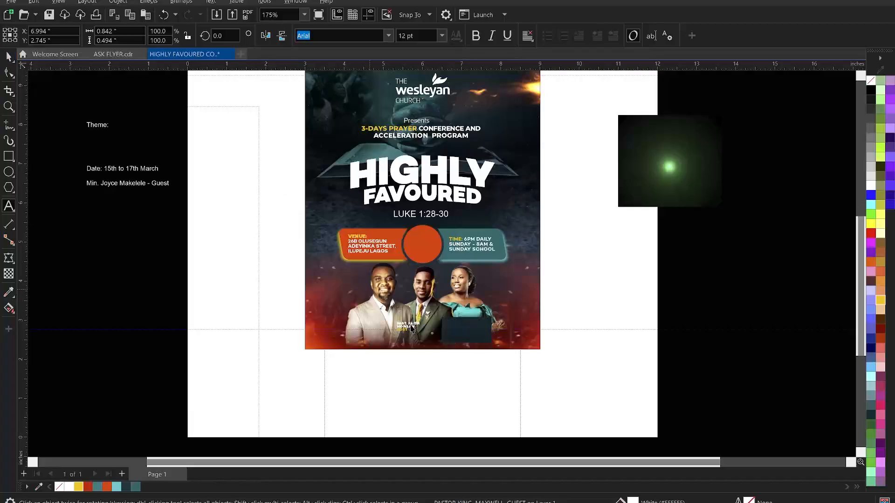
click(411, 328)
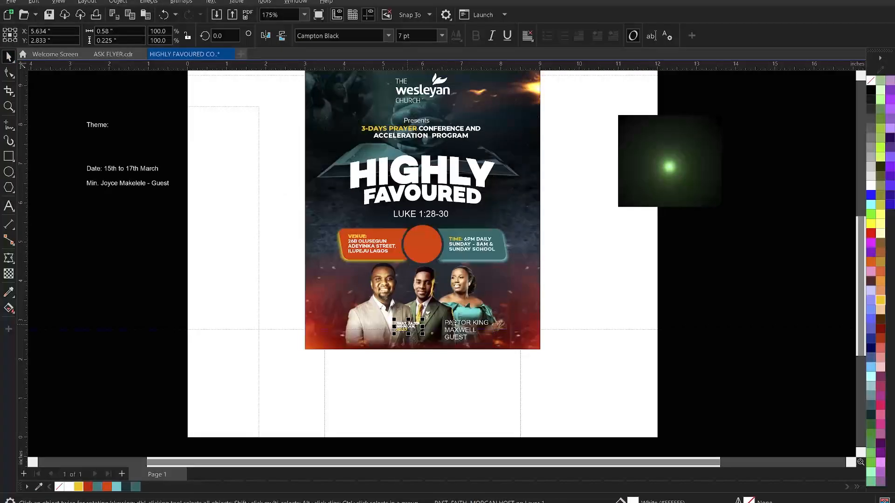
Copy all of the host caption's properties onto the guest caption, zooming into the flyer's lower half
drag(460, 323, 459, 325)
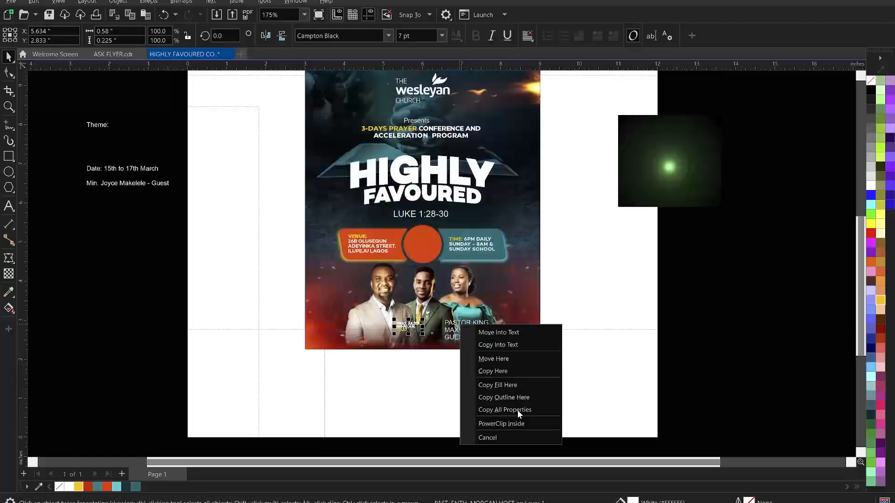
click(516, 410)
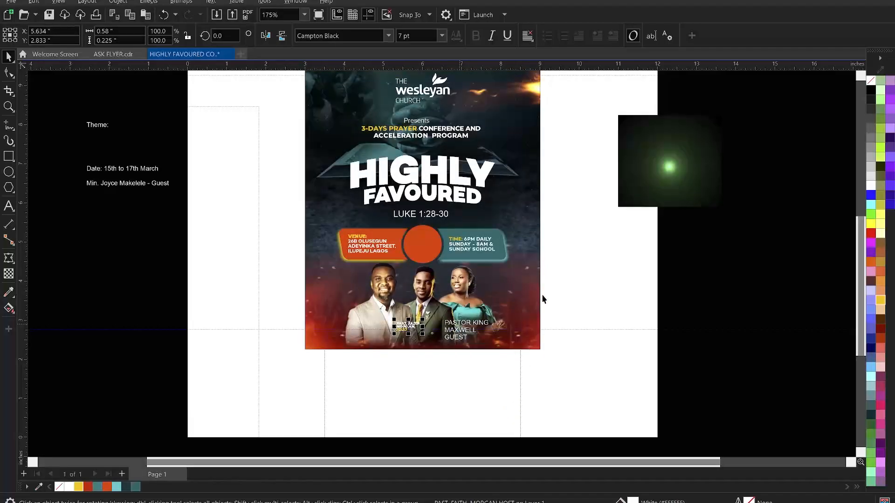
click(559, 295)
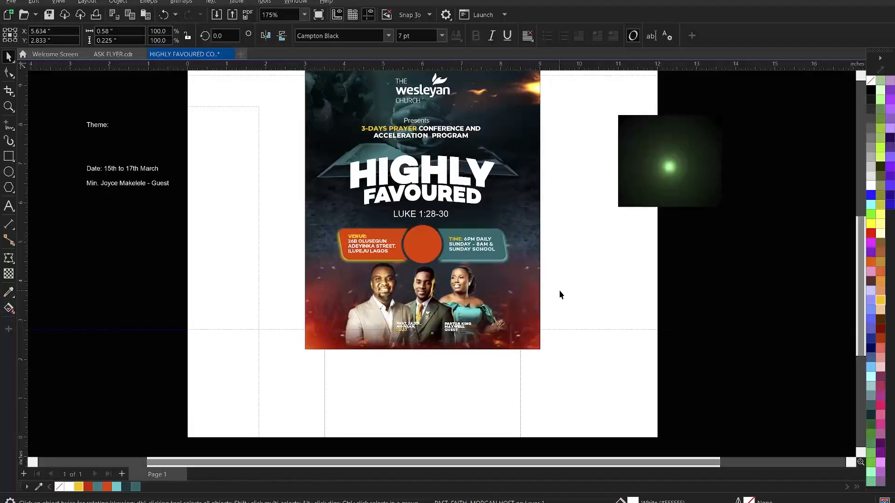
key(z)
drag(272, 262, 599, 367)
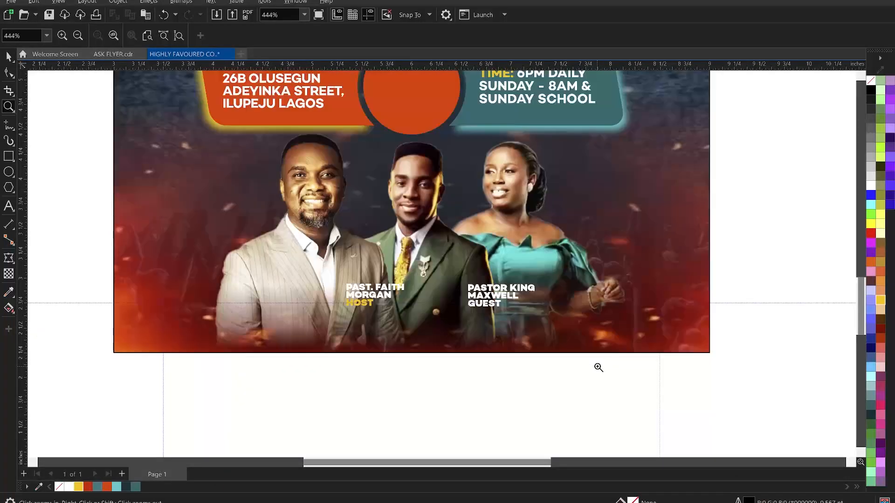
key(space)
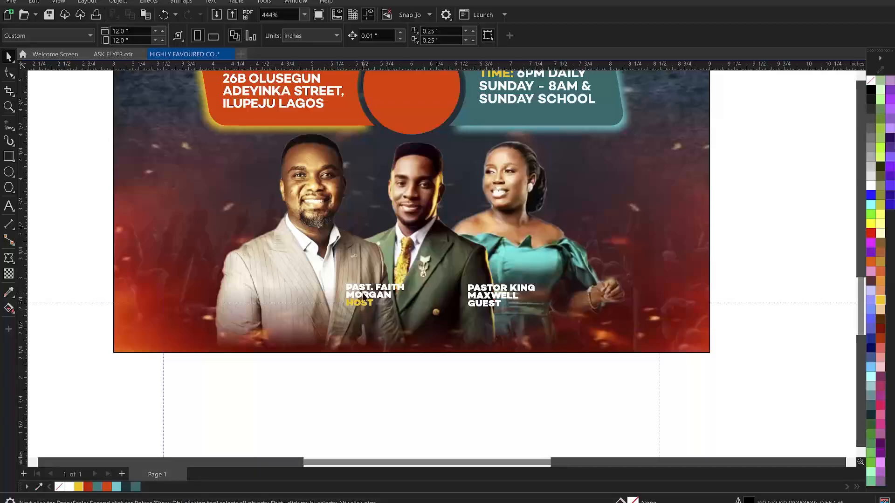
click(362, 289)
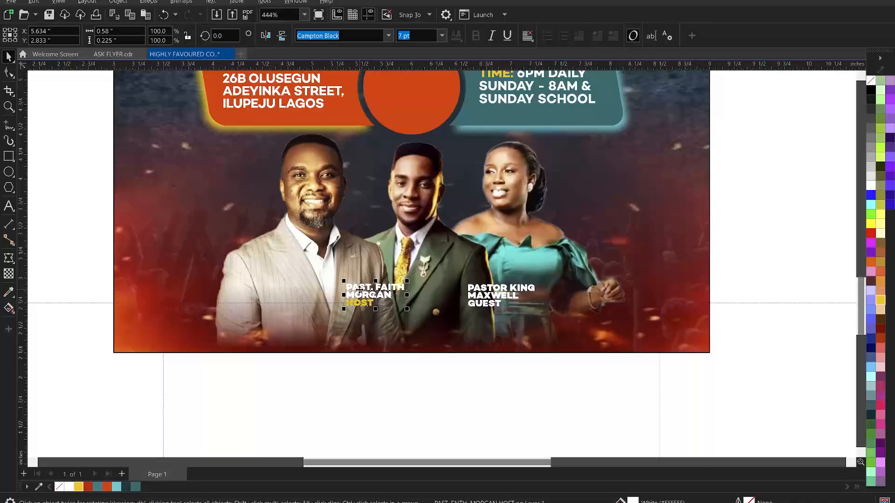
drag(360, 290, 484, 289)
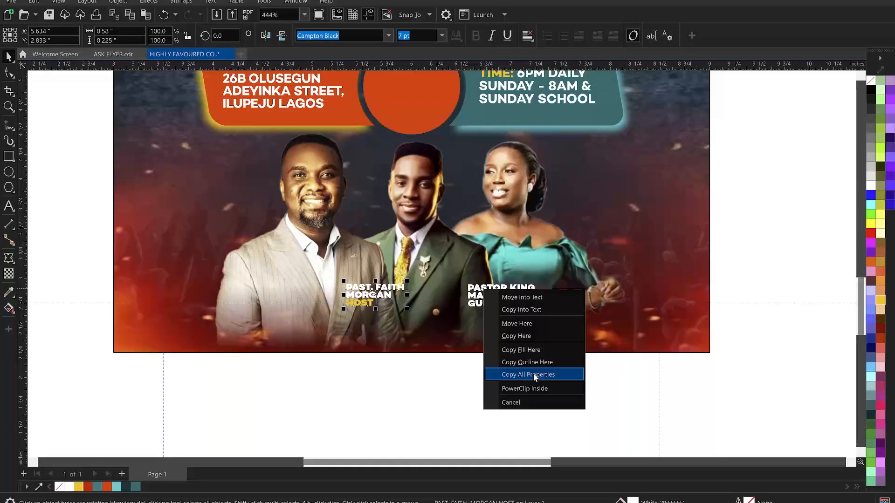
click(535, 374)
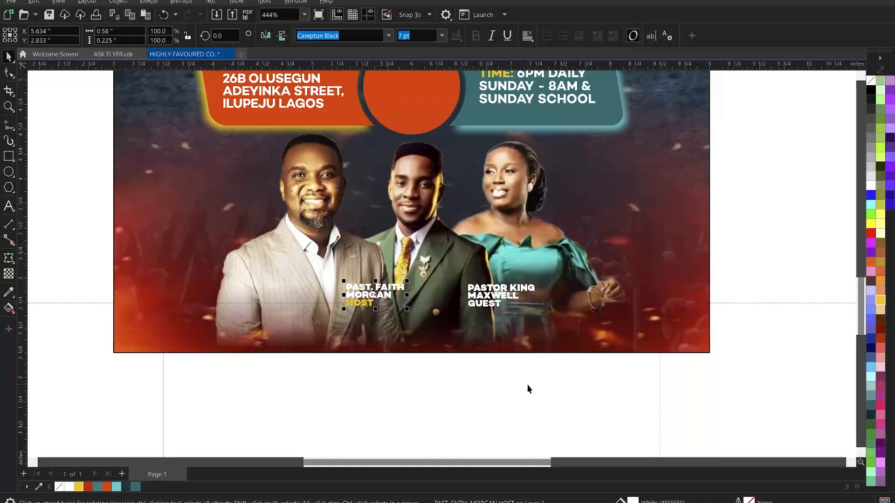
Colour the word GUEST in the guest caption Deep Yellow
click(447, 356)
click(363, 289)
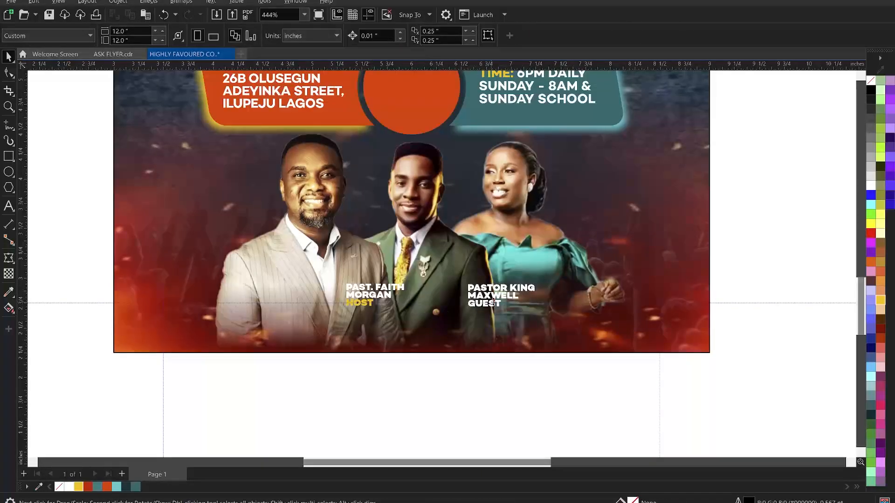
click(507, 306)
drag(503, 306, 460, 310)
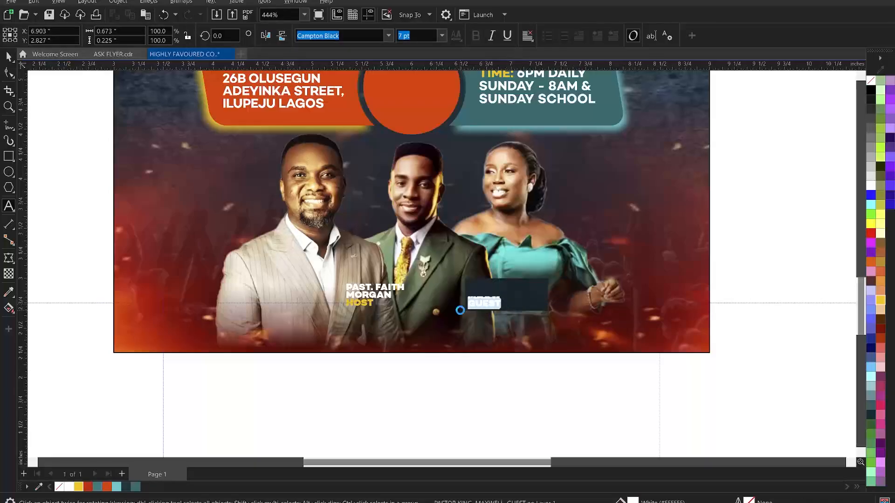
click(79, 487)
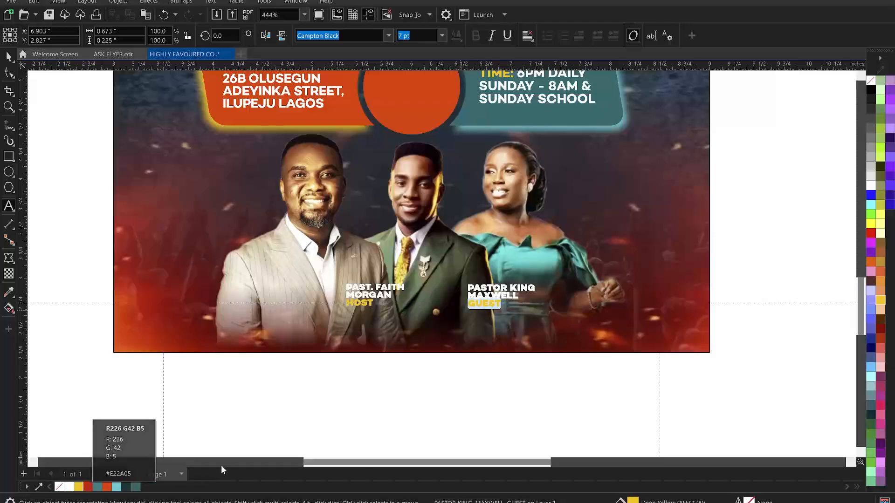
key(ctrl+space)
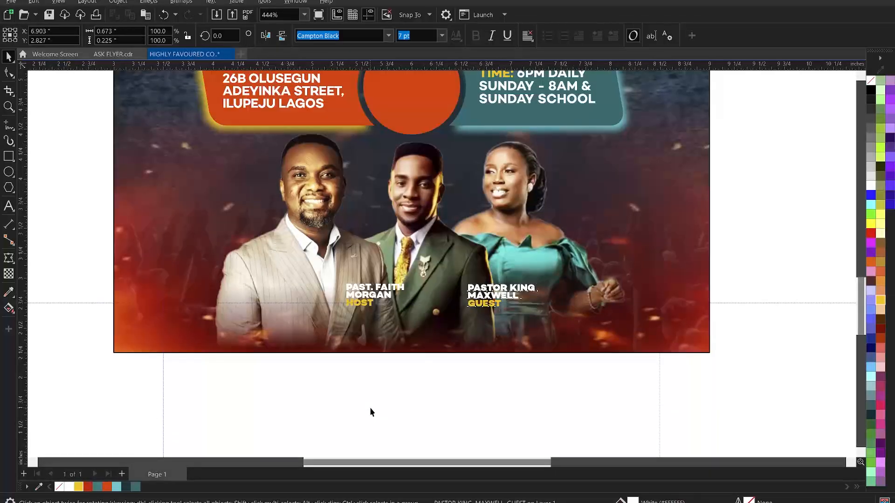
click(370, 412)
Cut the minister's name line out of the side notes text block
scroll(416, 286, down, 2)
scroll(424, 298, down, 1)
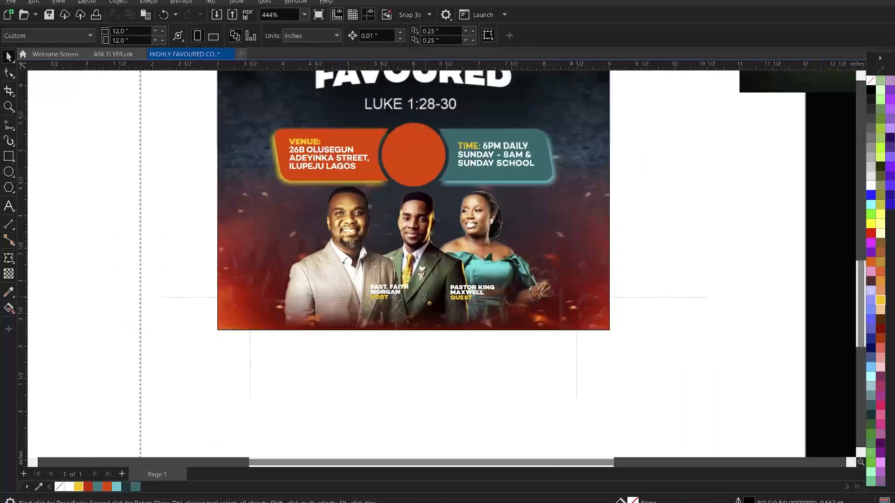
scroll(224, 269, down, 2)
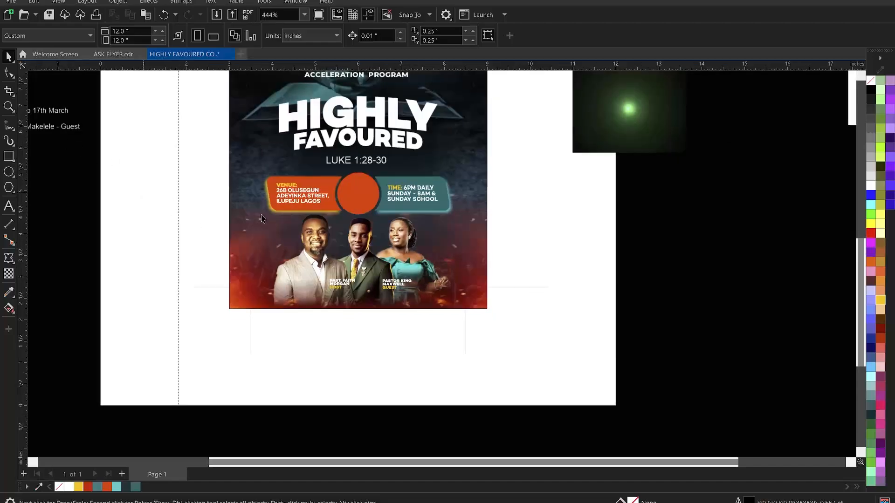
scroll(353, 278, down, 1)
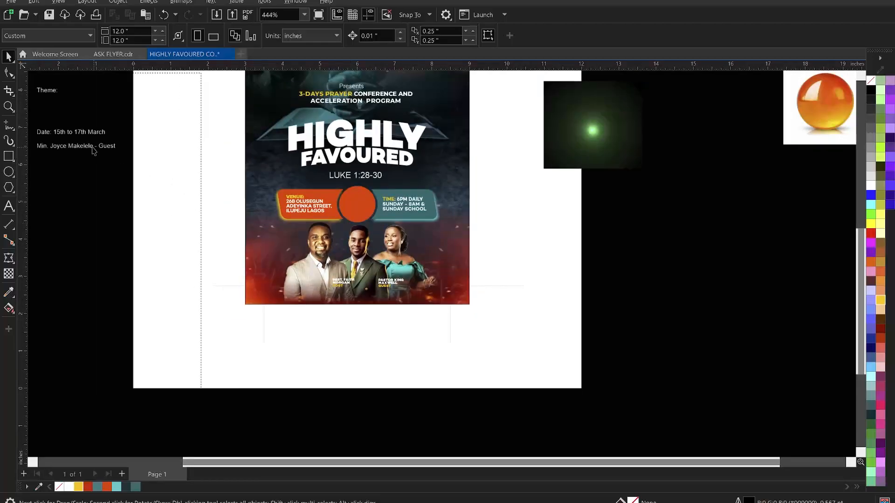
click(92, 145)
double_click(93, 145)
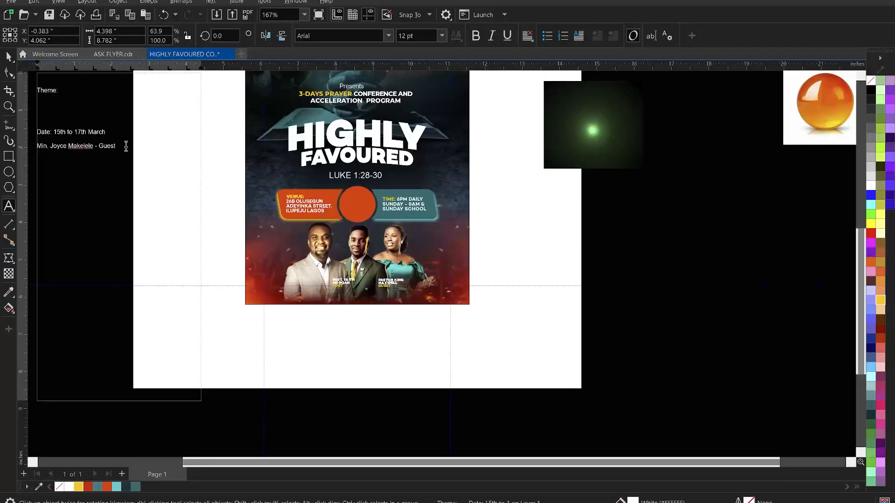
drag(126, 146, 37, 140)
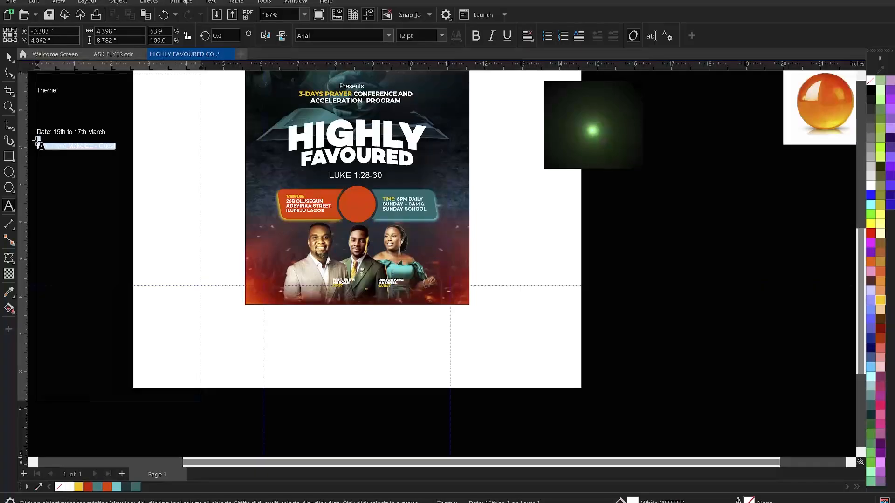
key(ctrl+x)
key(ctrl+space)
click(552, 264)
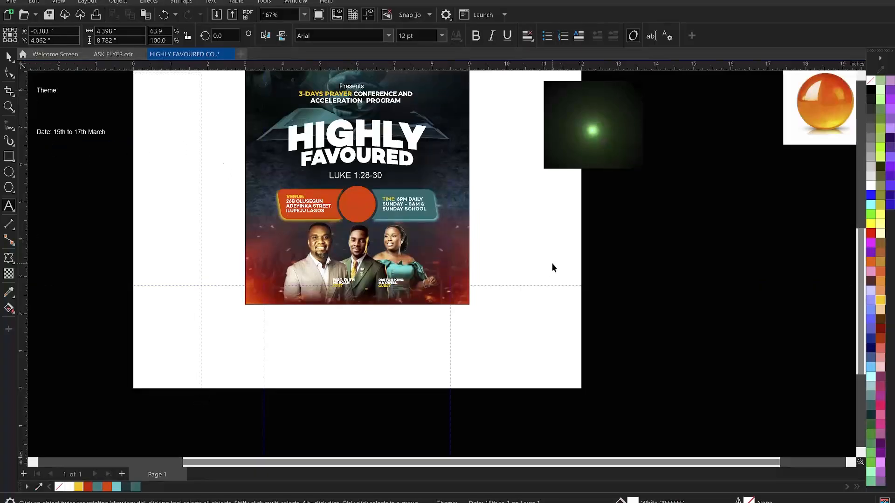
Paste the name line as new text beside the right-hand guest photo and zoom in
click(424, 272)
key(ctrl+v)
key(ctrl+space)
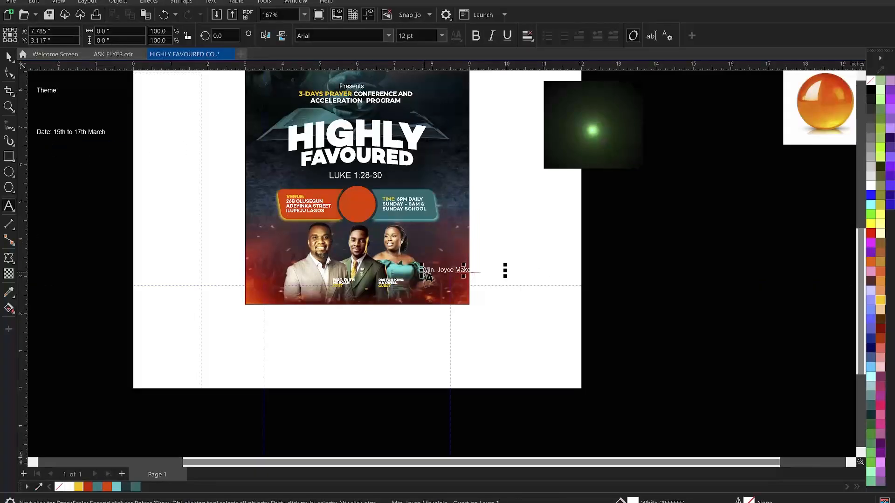
drag(210, 225, 577, 334)
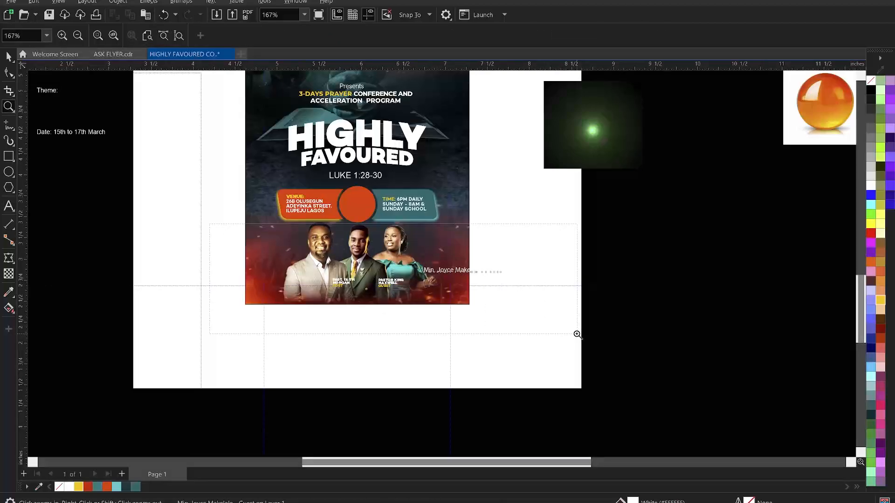
Break the pasted name onto three lines, dropping the dash before Guest, and make it uppercase
key(space)
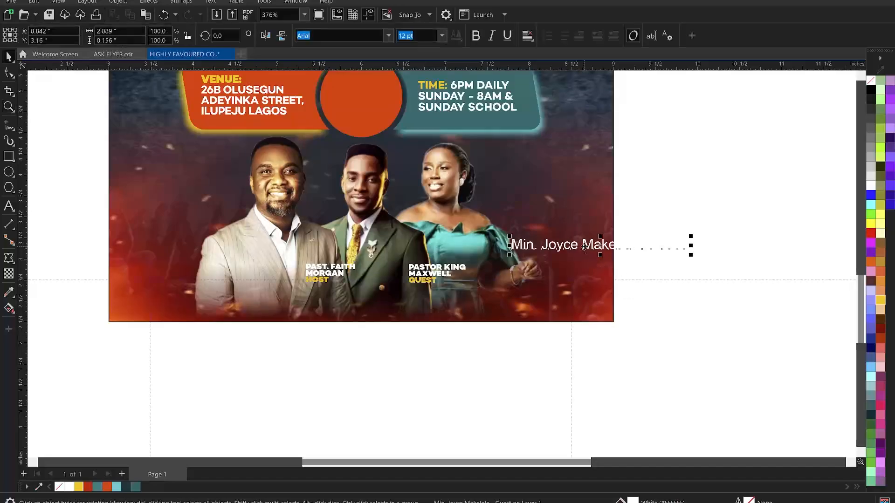
click(584, 248)
key(Return)
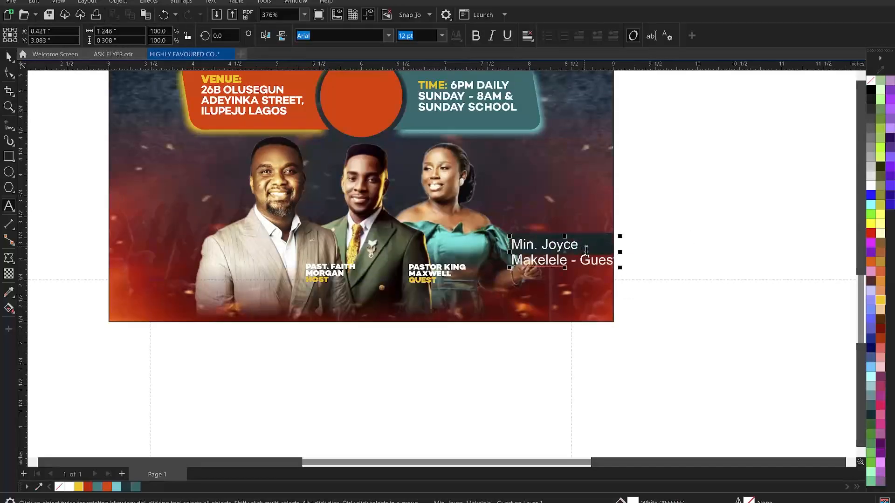
click(581, 260)
key(BackSpace)
key(BackSpace)
key(BackSpace)
key(Return)
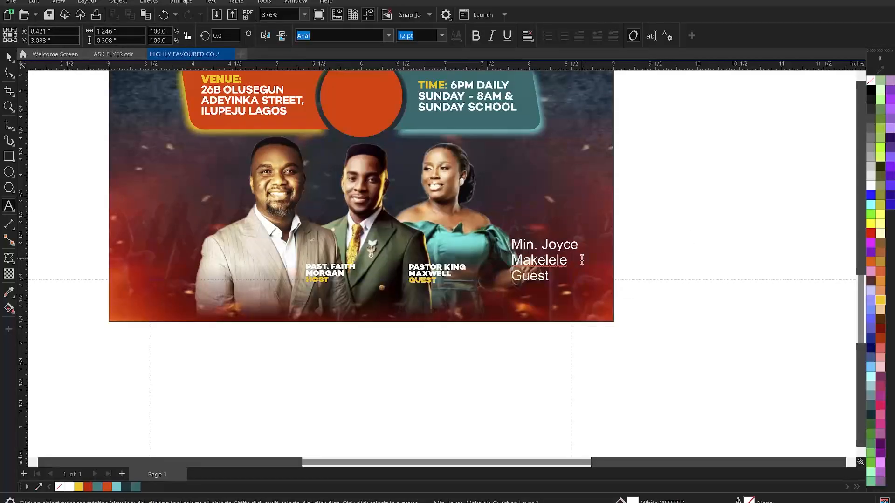
key(ctrl+a)
right_click(555, 257)
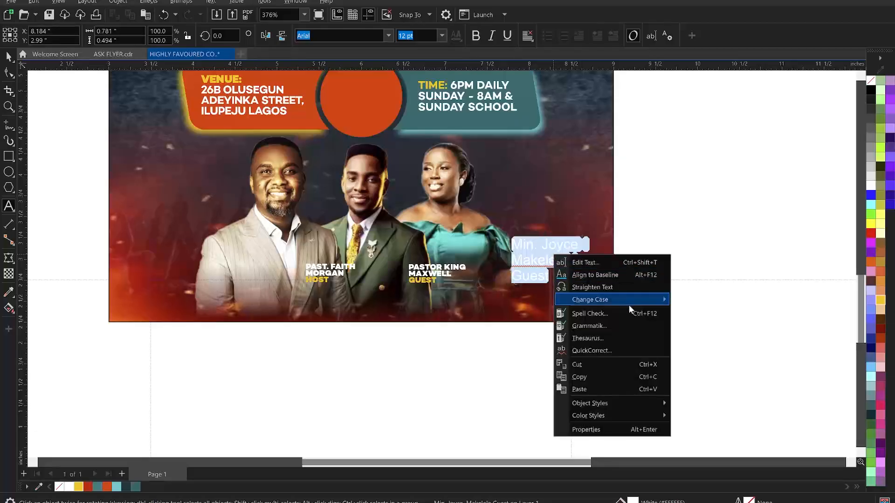
mouse_move(628, 303)
click(706, 326)
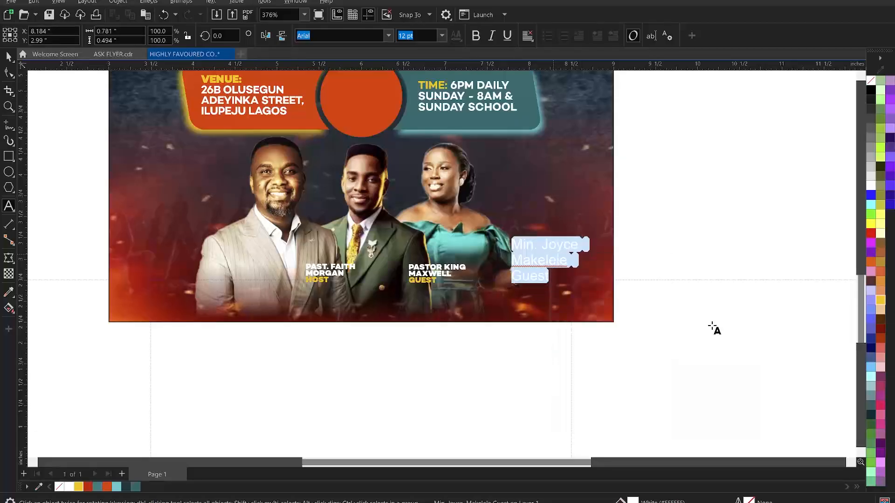
key(ctrl+space)
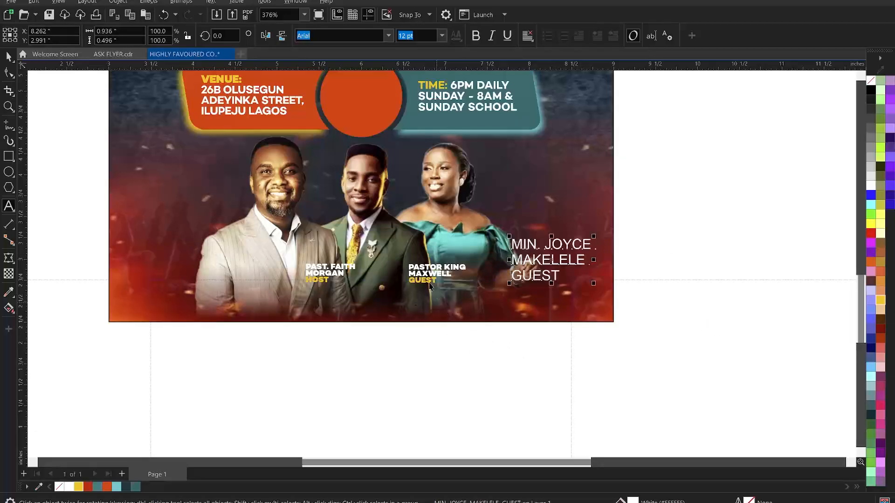
Copy the styled guest caption's properties to the new name text and line it up beside the middle caption
click(431, 281)
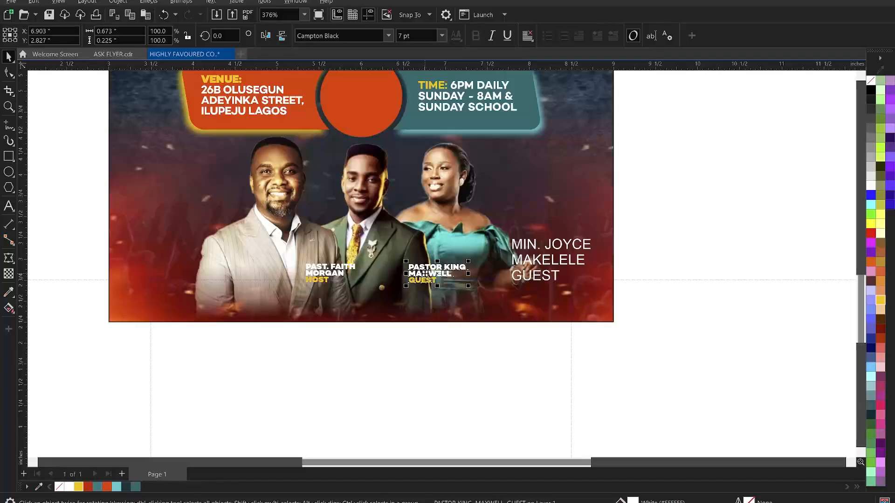
drag(425, 275, 540, 261)
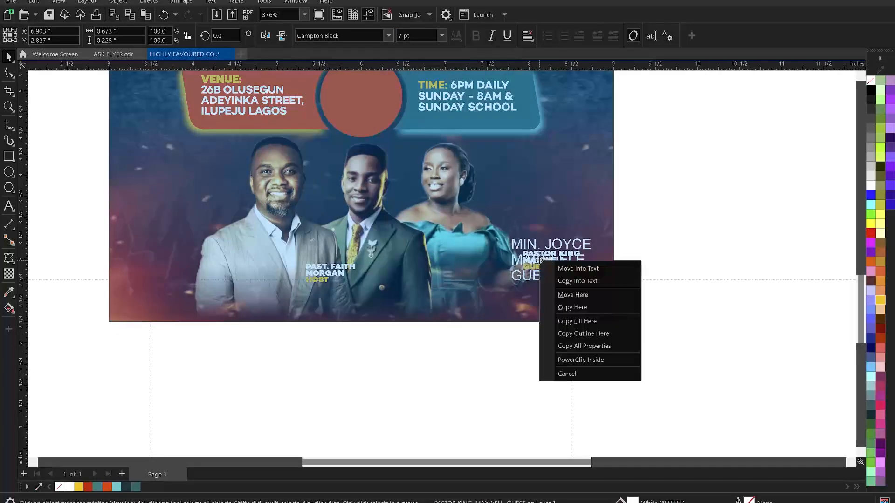
click(593, 346)
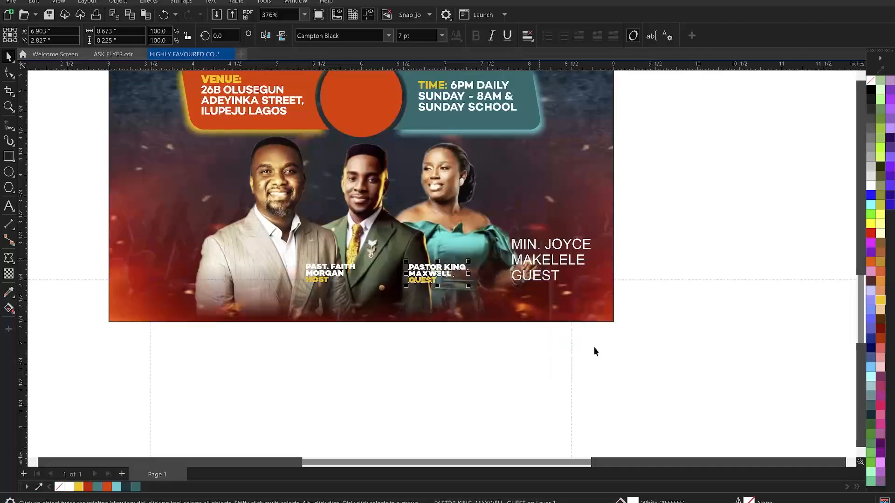
click(661, 211)
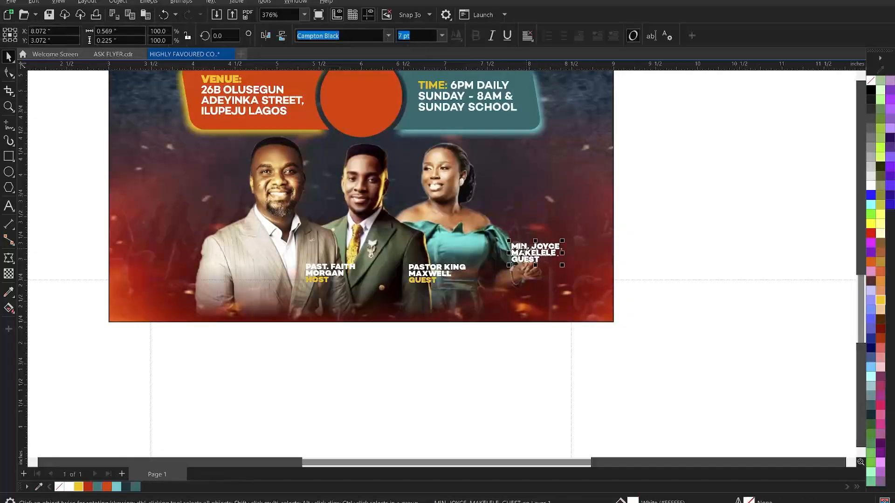
drag(522, 251, 510, 276)
shift+click(431, 278)
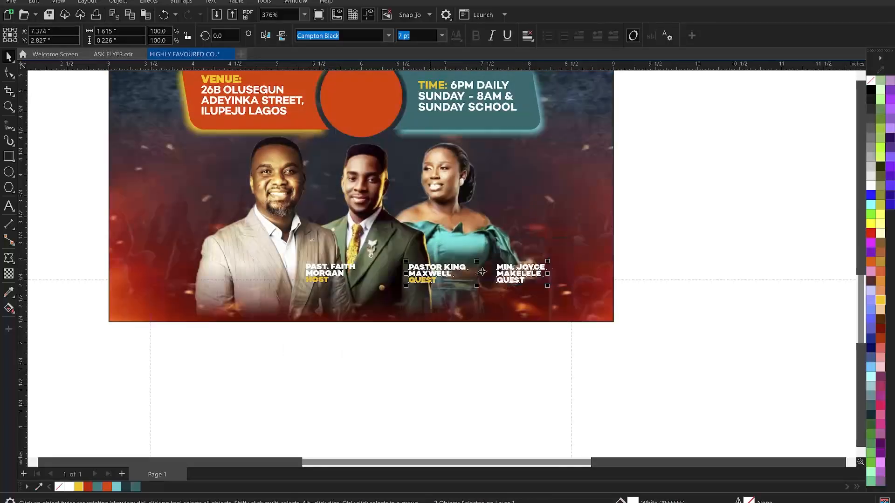
click(662, 230)
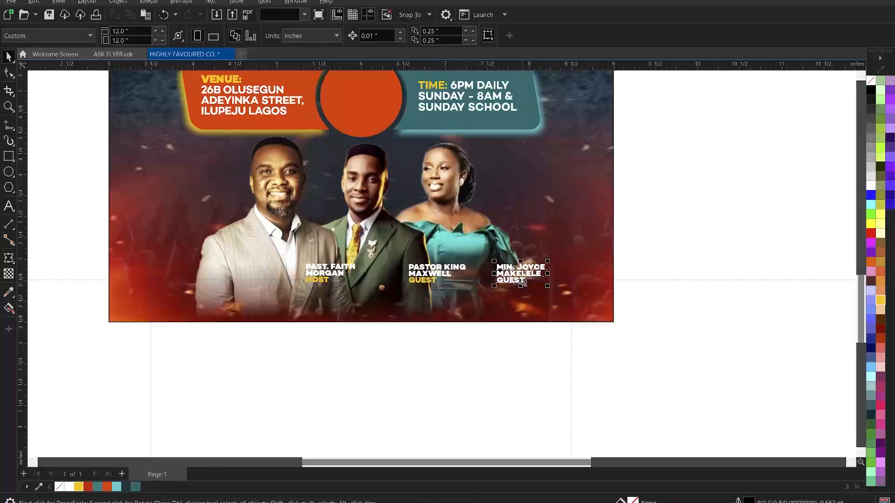
Colour GUEST in the third guest's caption yellow
double_click(493, 285)
drag(493, 285, 525, 281)
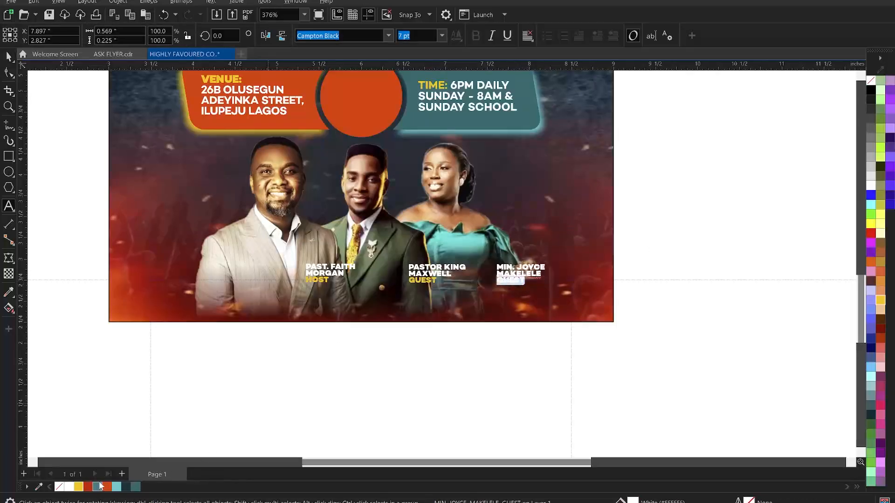
click(78, 487)
Draw an ellipse over the host's caption and convert it to a bitmap
key(ctrl+space)
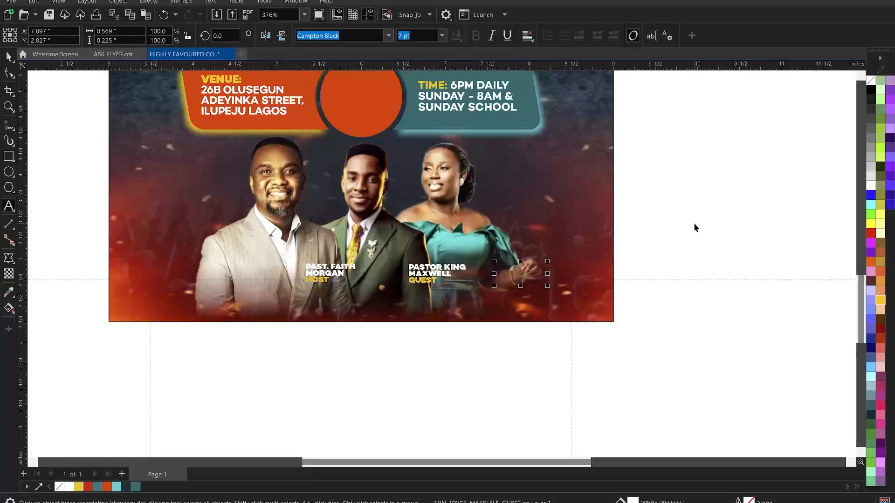
click(695, 228)
click(8, 173)
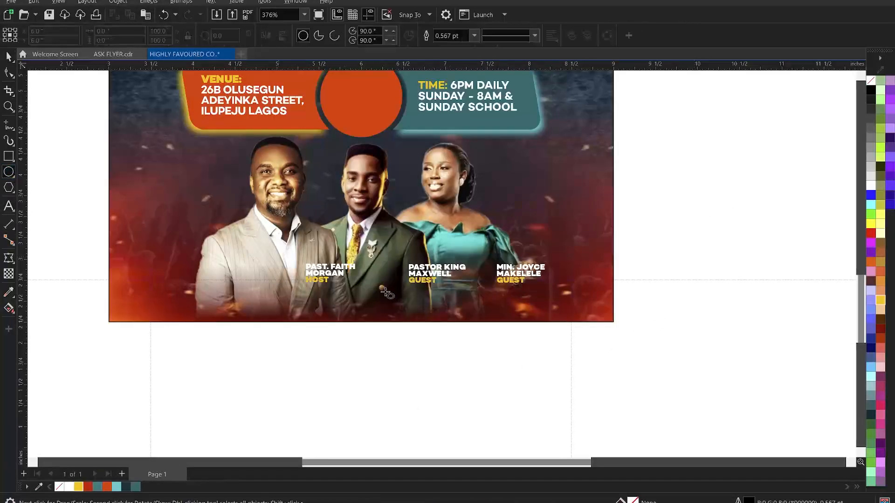
drag(299, 260, 369, 288)
key(space)
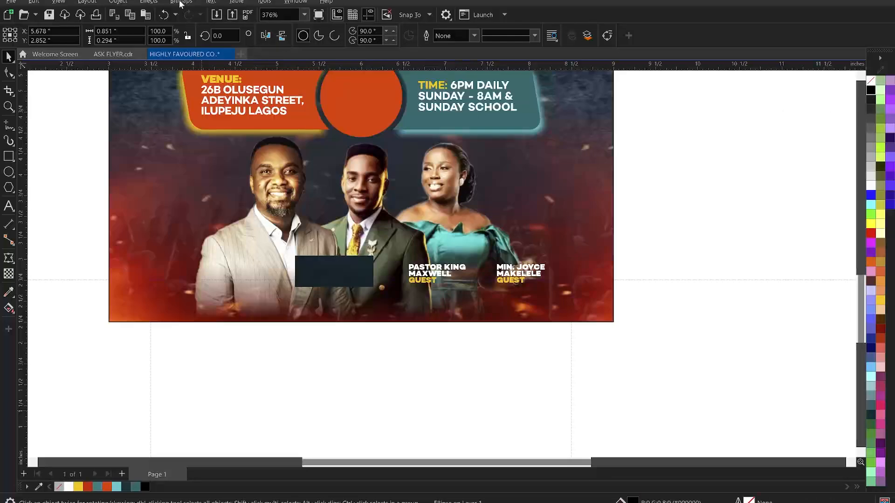
click(181, 2)
click(195, 15)
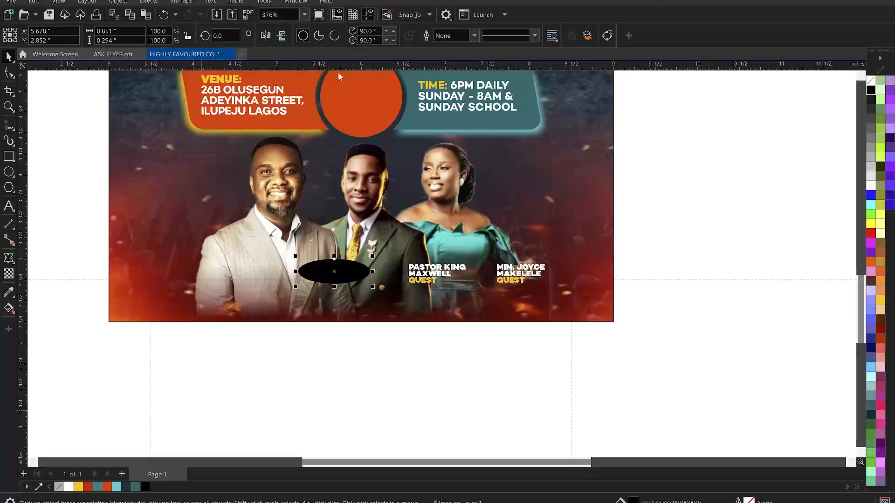
click(461, 313)
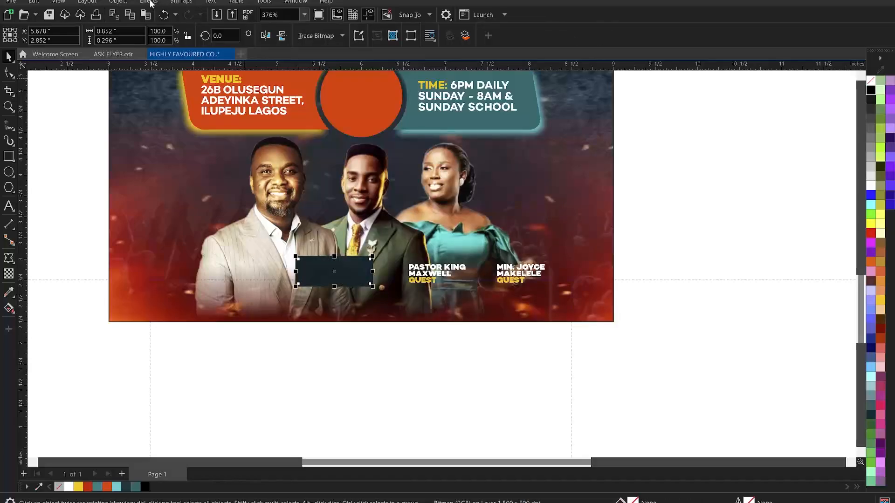
Apply a Gaussian Blur with a 27.7-pixel radius to the ellipse bitmap
click(150, 2)
mouse_move(177, 65)
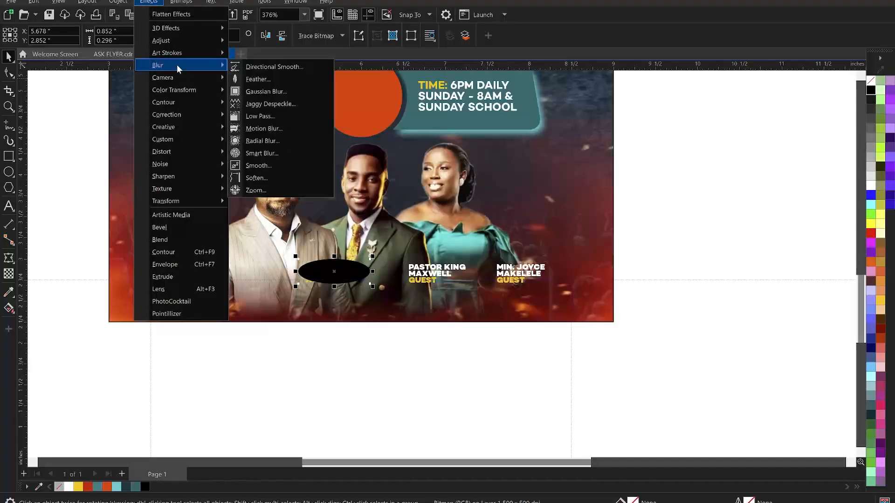
click(276, 92)
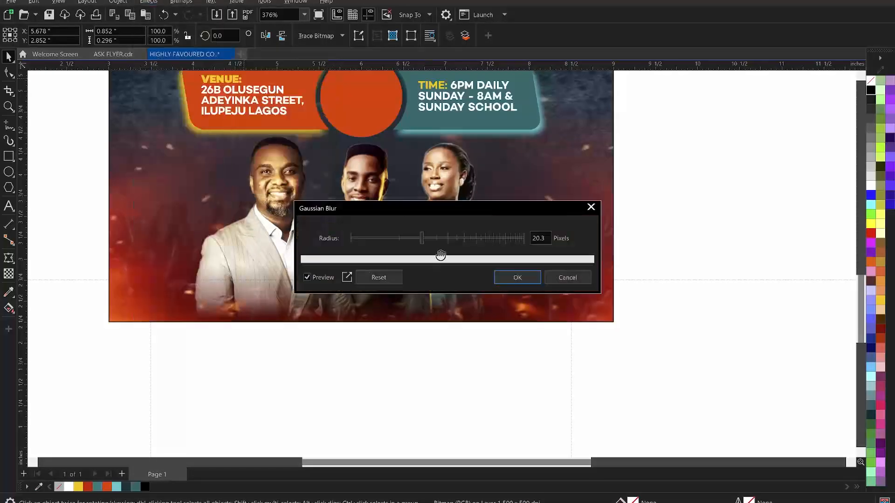
drag(468, 208, 598, 104)
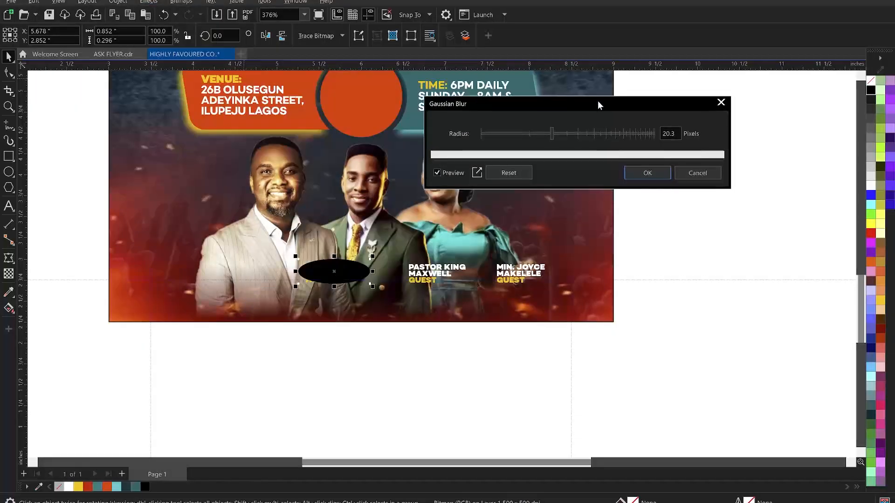
click(563, 133)
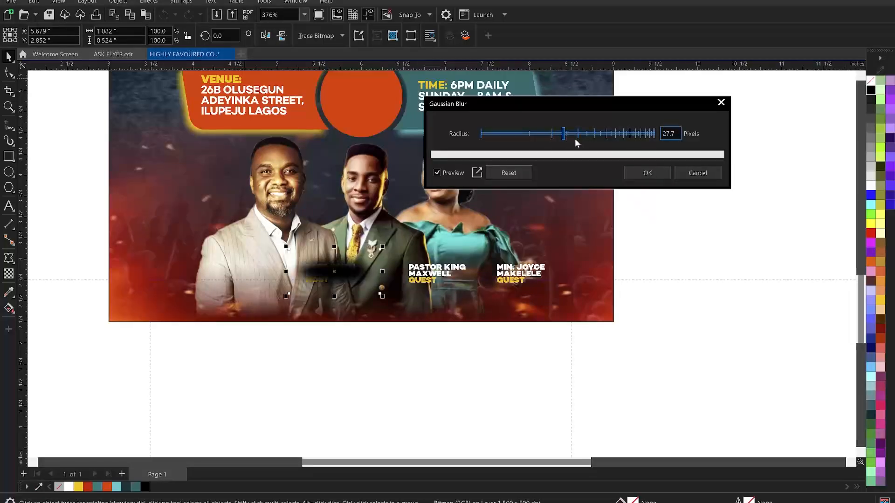
click(647, 172)
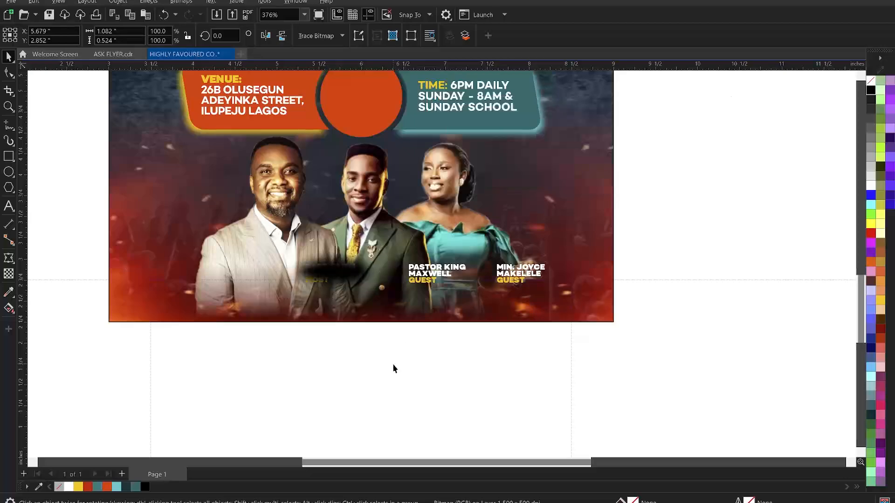
click(392, 367)
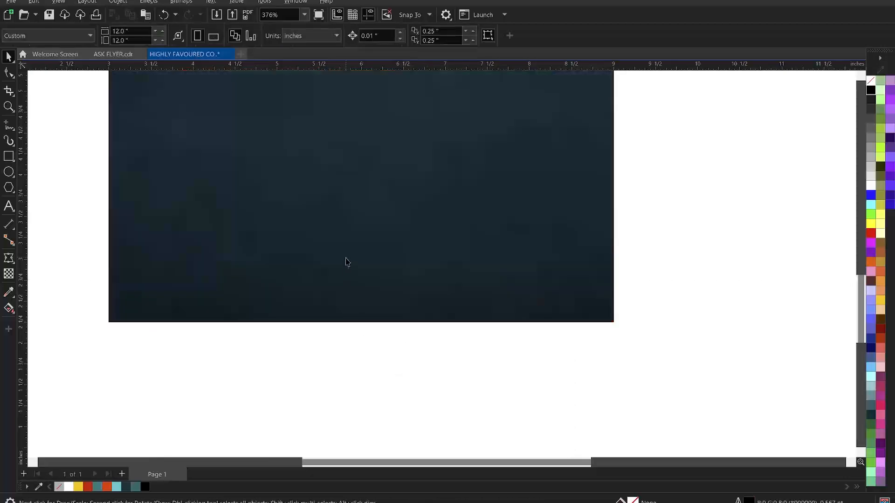
Bring the host's caption in front of its blurred shadow
click(347, 270)
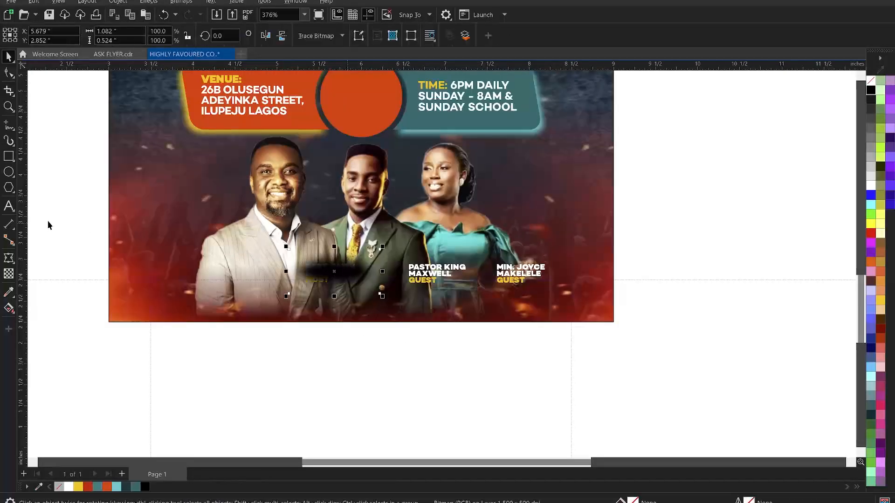
drag(59, 214, 358, 340)
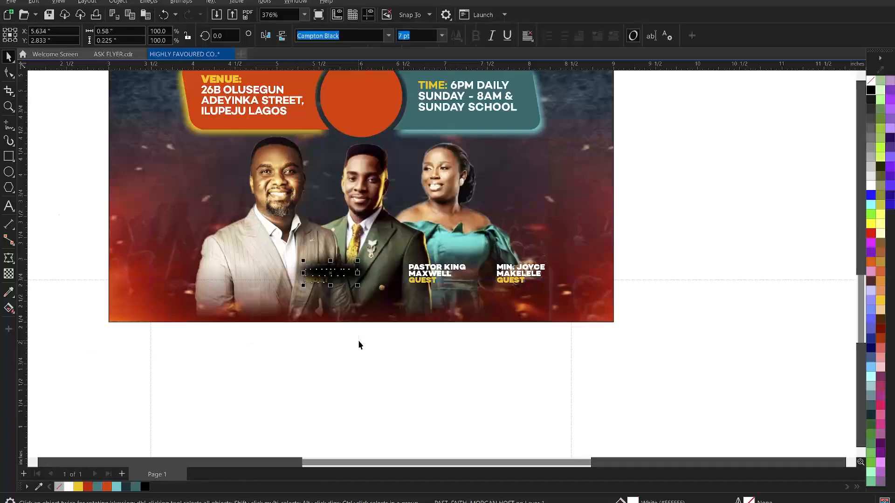
click(383, 376)
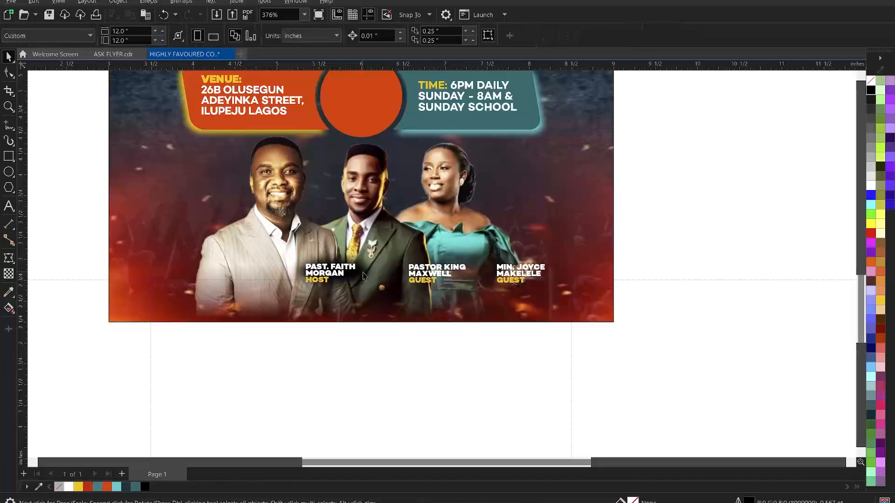
Duplicate the blurred shadow under the middle and third guests' captions, keeping those captions on top
click(363, 274)
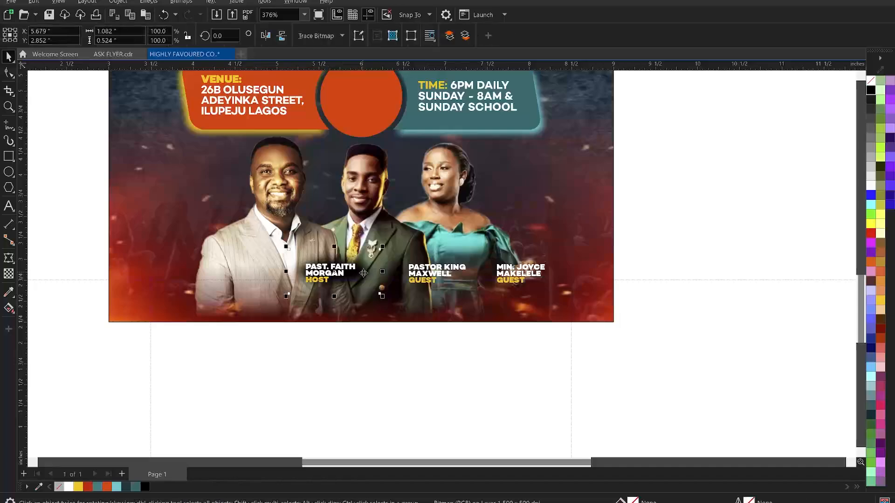
shift+click(447, 274)
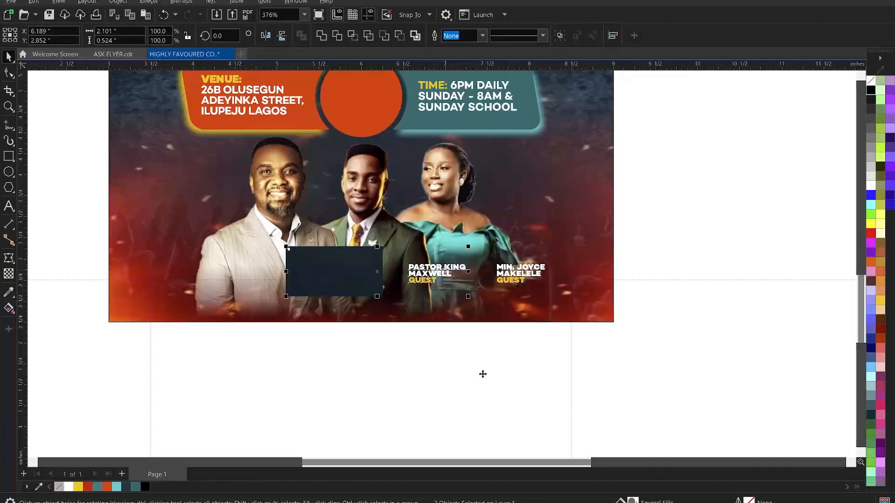
key(ctrl+l)
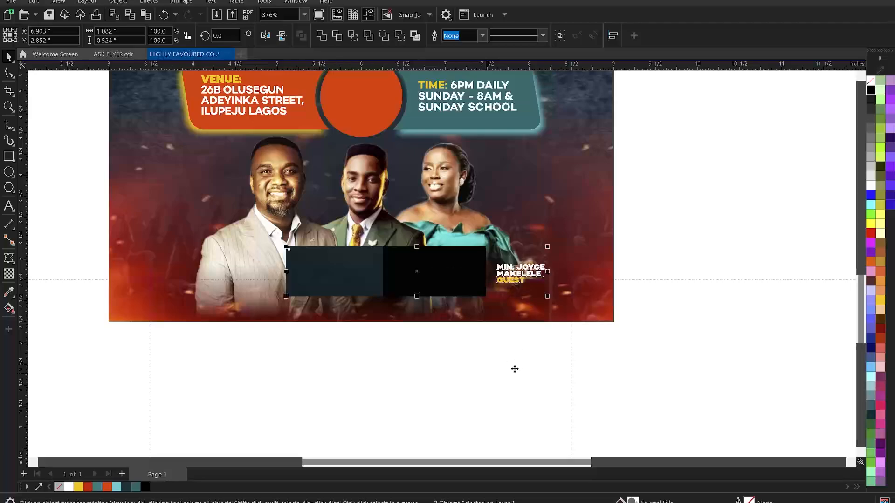
key(ctrl+l)
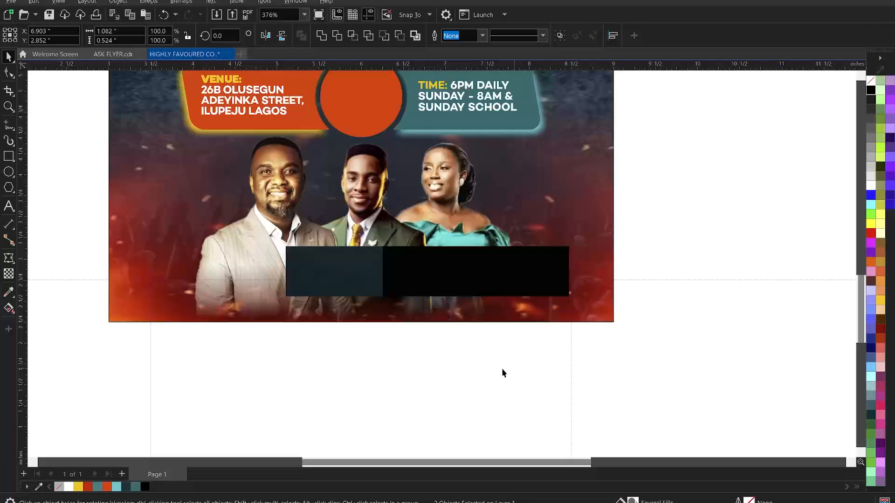
click(502, 369)
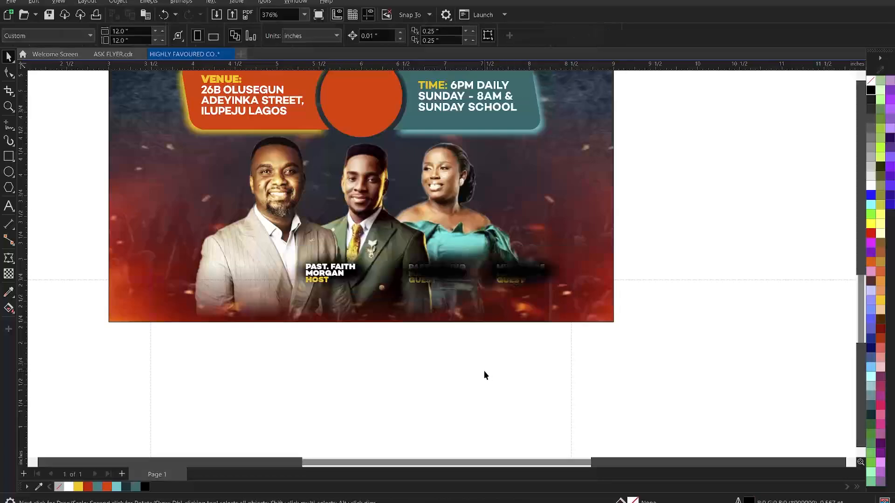
drag(471, 382, 408, 241)
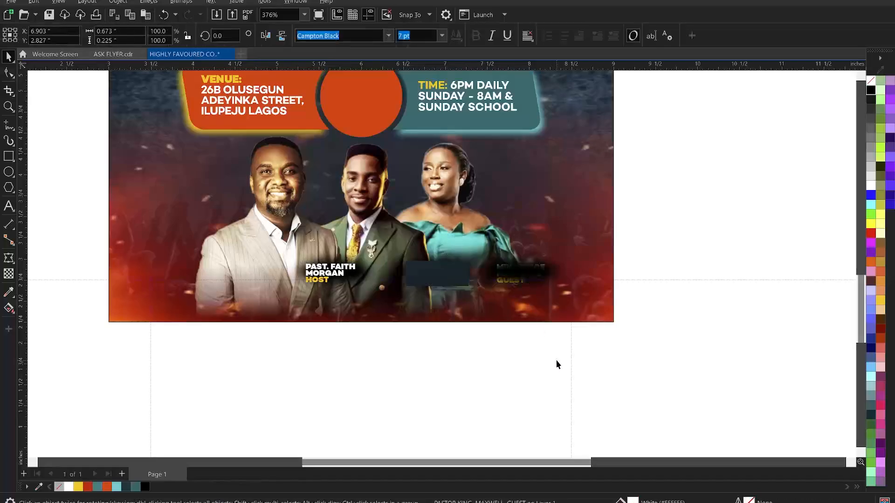
drag(557, 363, 493, 237)
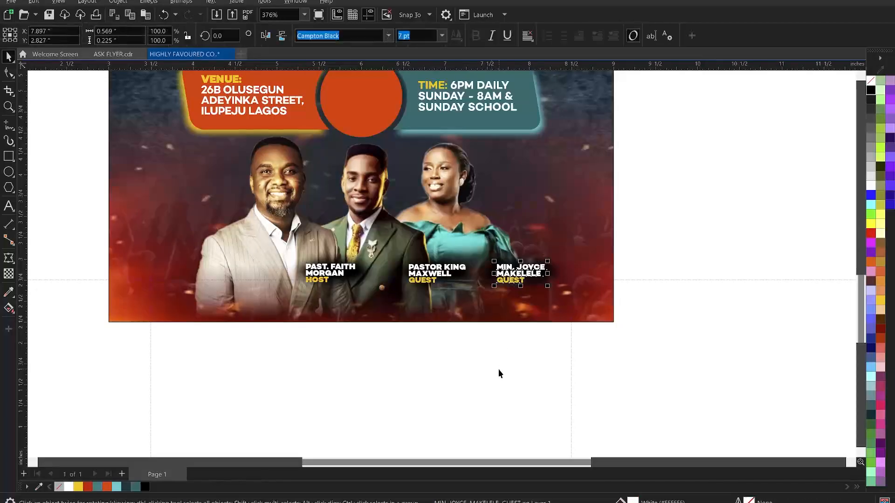
scroll(472, 323, down, 1)
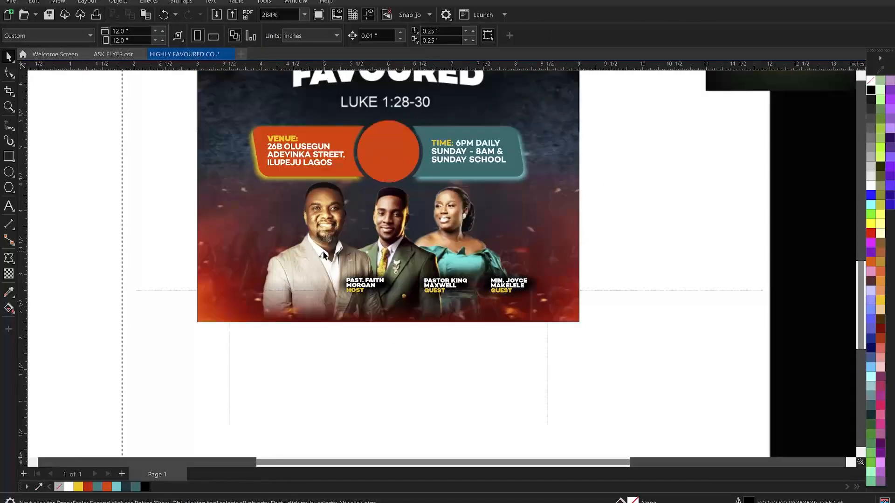
Nudge the host caption and middle caption, each with its shadow, a little left, then zoom out
click(370, 288)
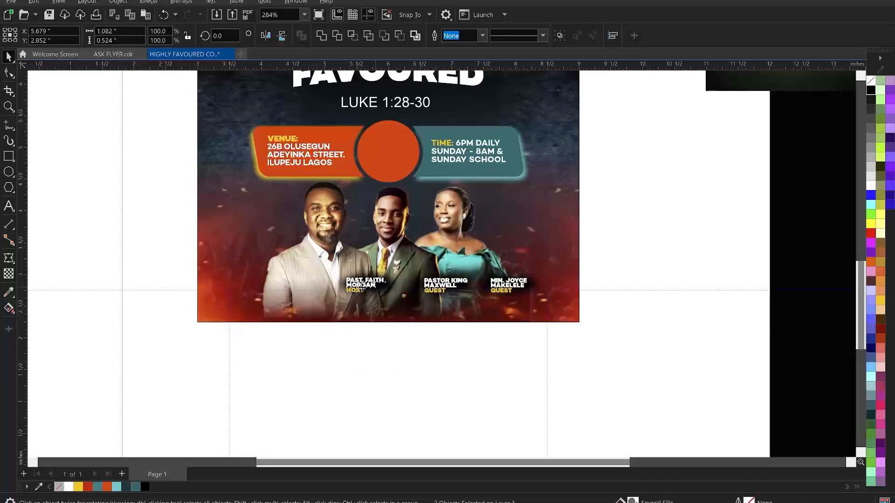
drag(359, 288, 360, 288)
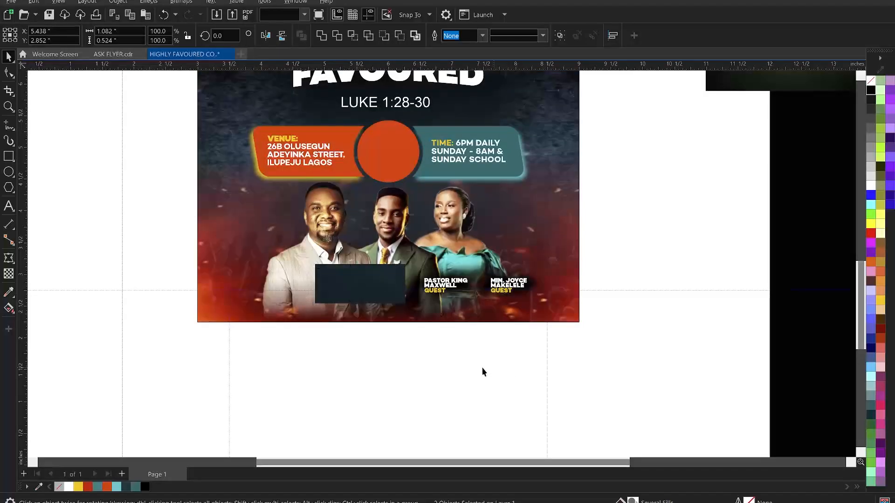
drag(476, 368, 422, 280)
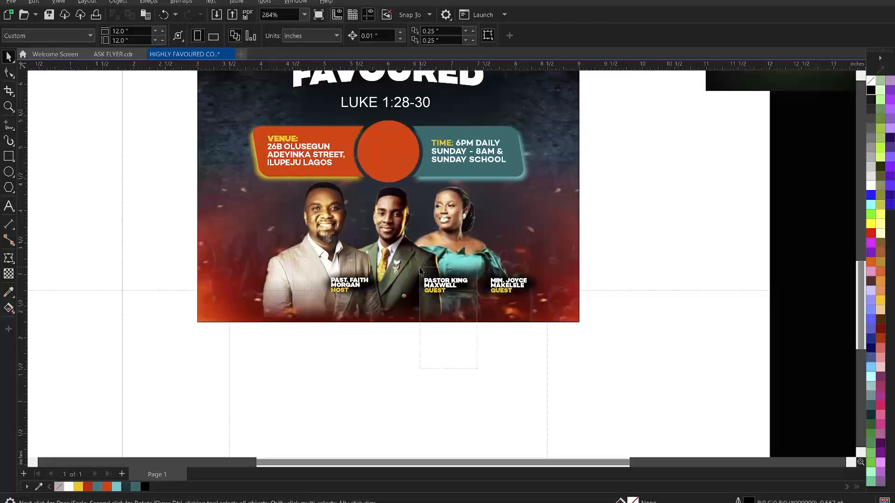
shift+click(453, 278)
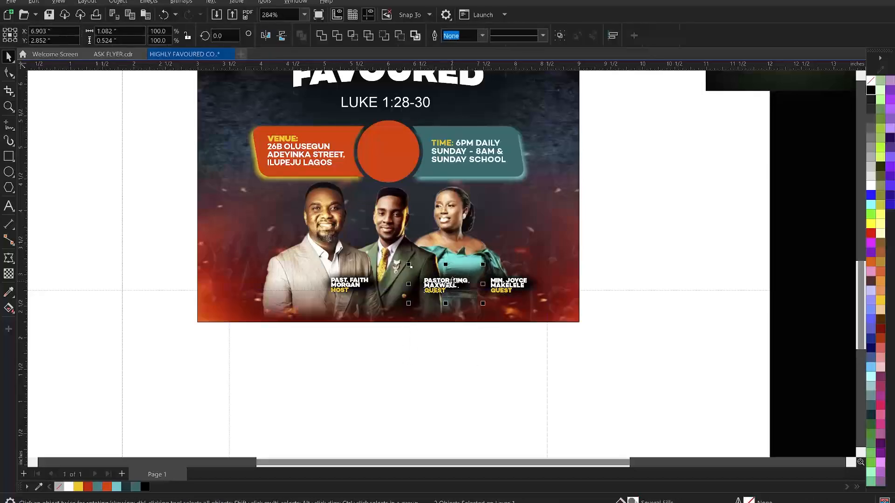
drag(452, 280, 439, 282)
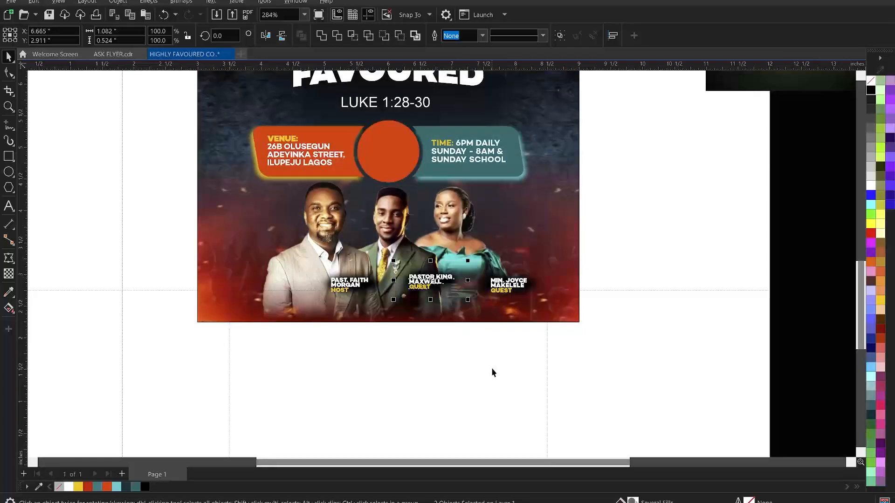
key(z)
right_click(623, 238)
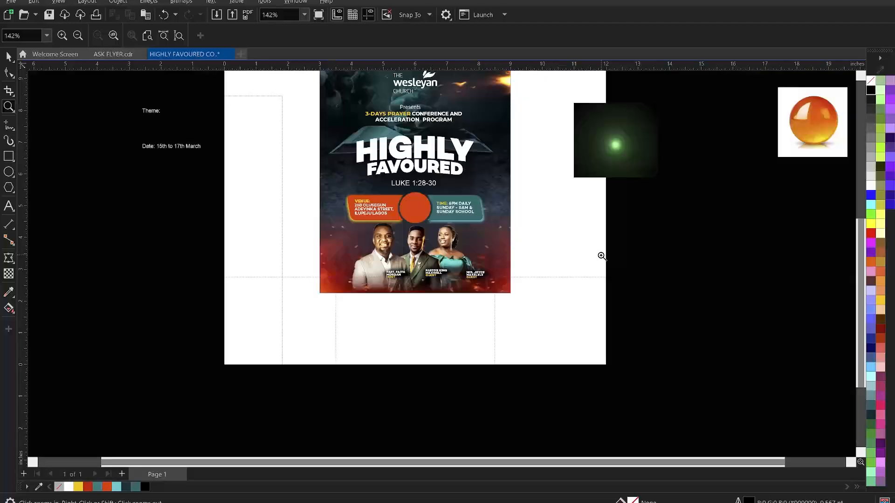
Move the green glow image leftward, closer to the flyer page
right_click(441, 173)
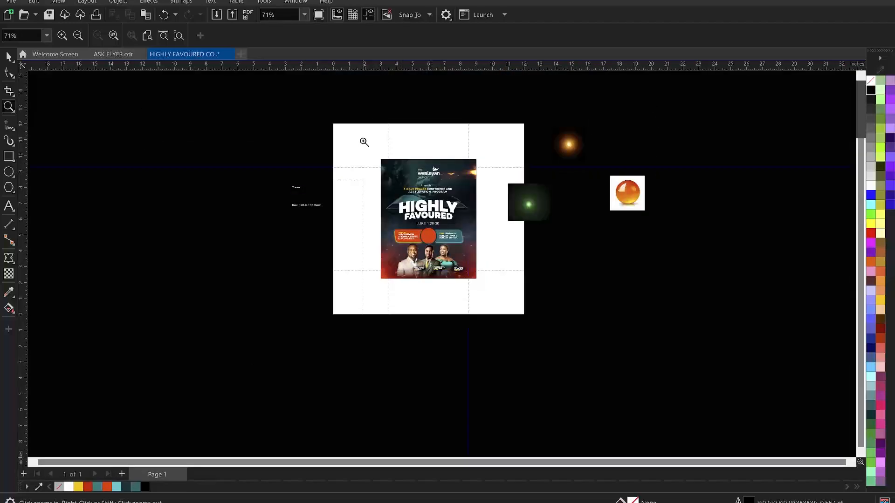
drag(374, 157, 484, 291)
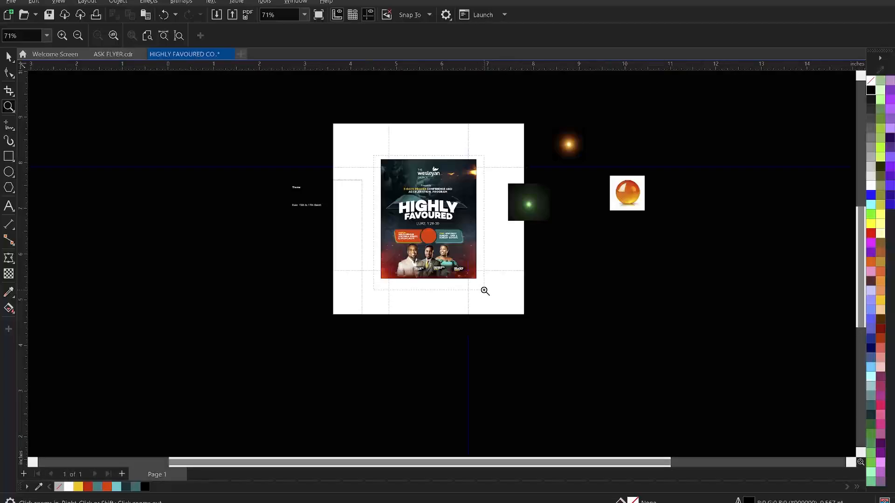
key(space)
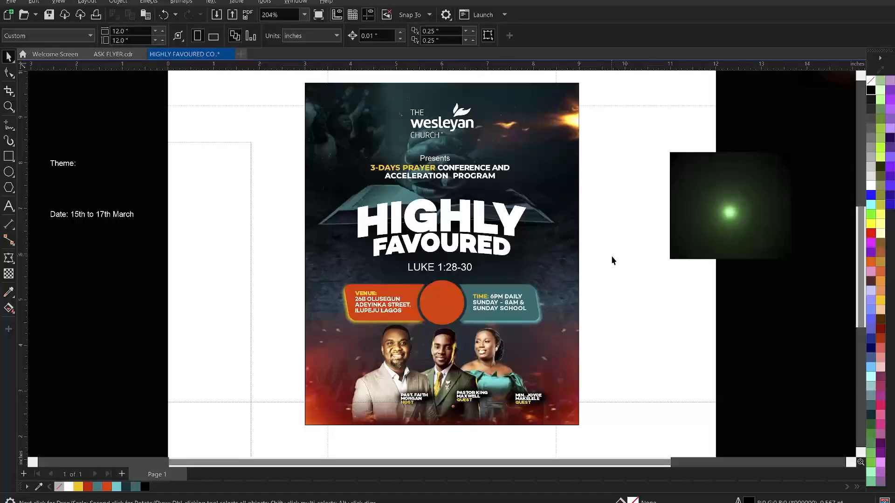
click(746, 226)
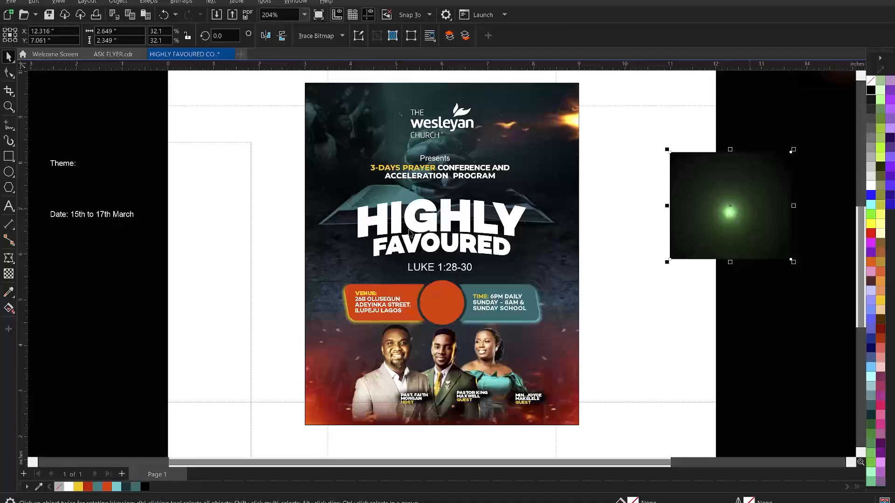
scroll(532, 231, down, 1)
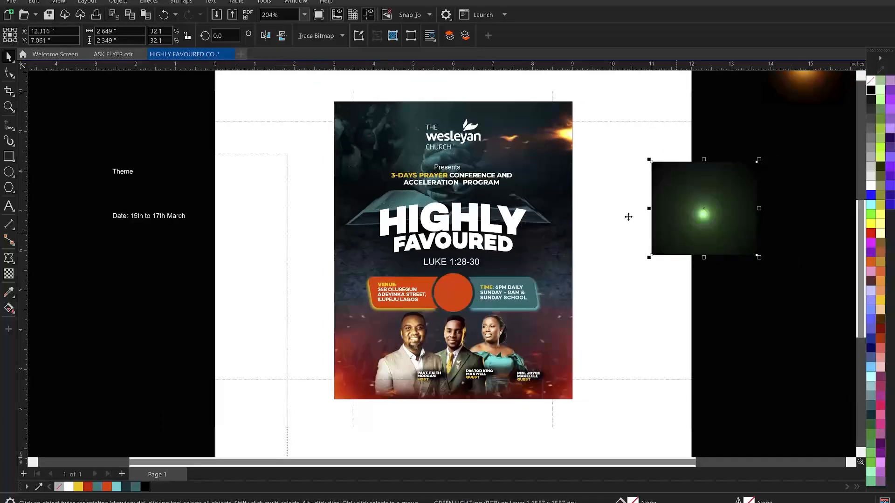
drag(679, 229, 627, 216)
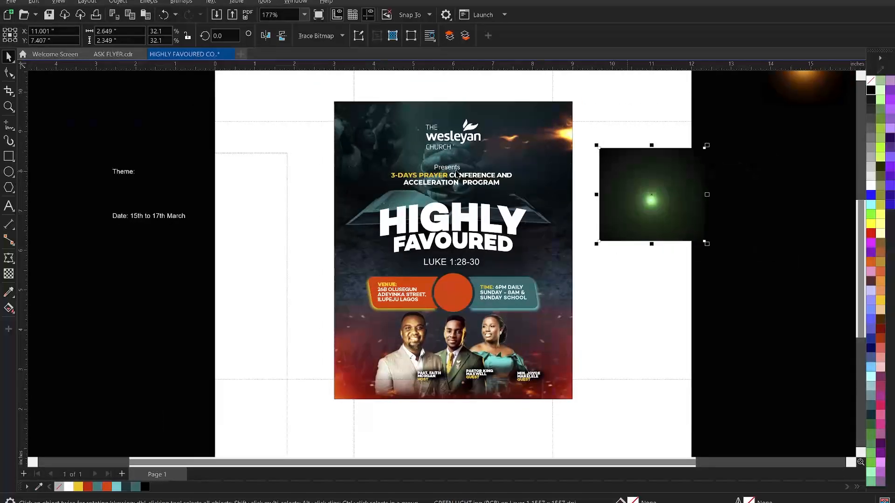
Drag the orange ball image next to the page below the green glow
scroll(369, 157, down, 1)
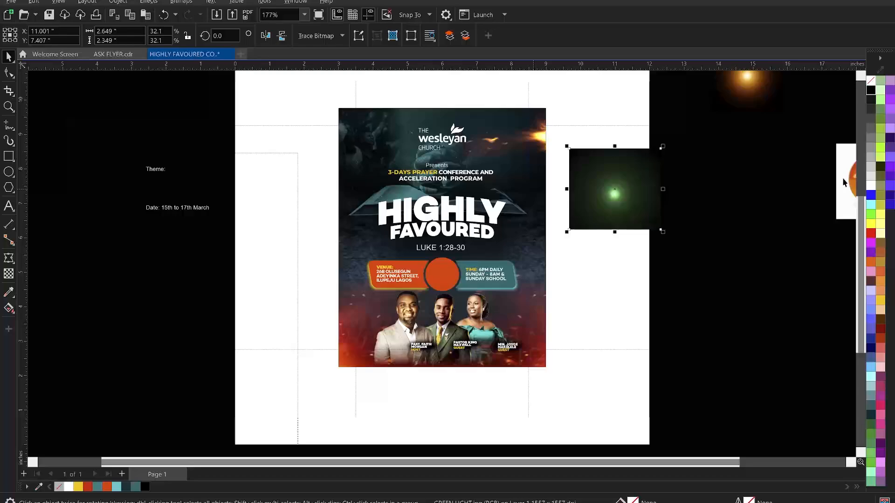
drag(845, 183, 588, 298)
scroll(641, 319, up, 2)
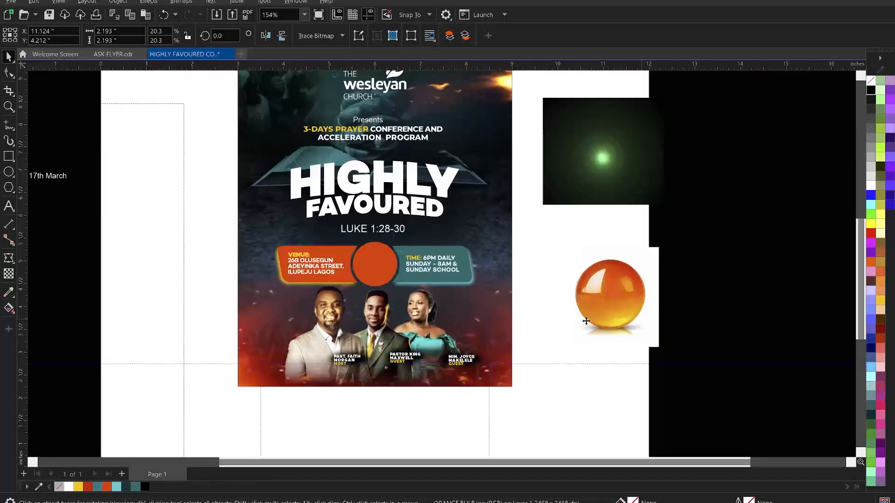
scroll(568, 297, down, 1)
scroll(615, 252, up, 2)
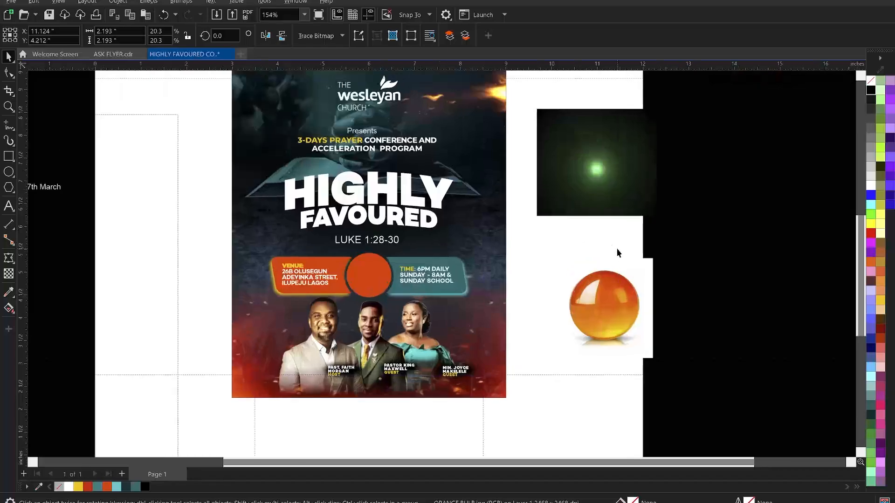
scroll(603, 242, up, 1)
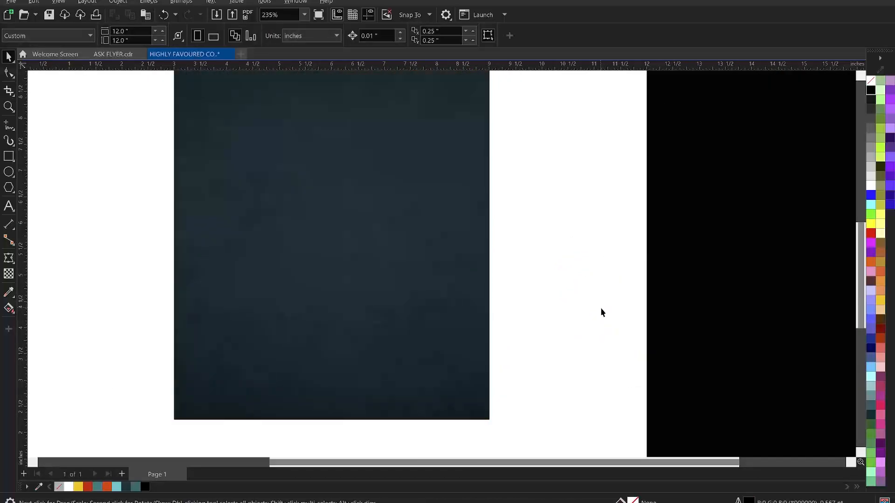
Try PowerClipping the orange ball into the circle, then delete and restore the circle after it fails
click(601, 309)
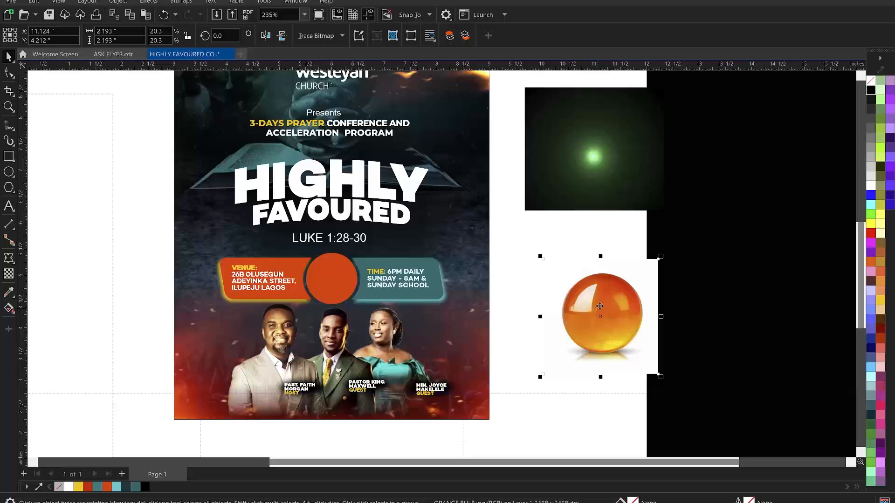
right_click(600, 301)
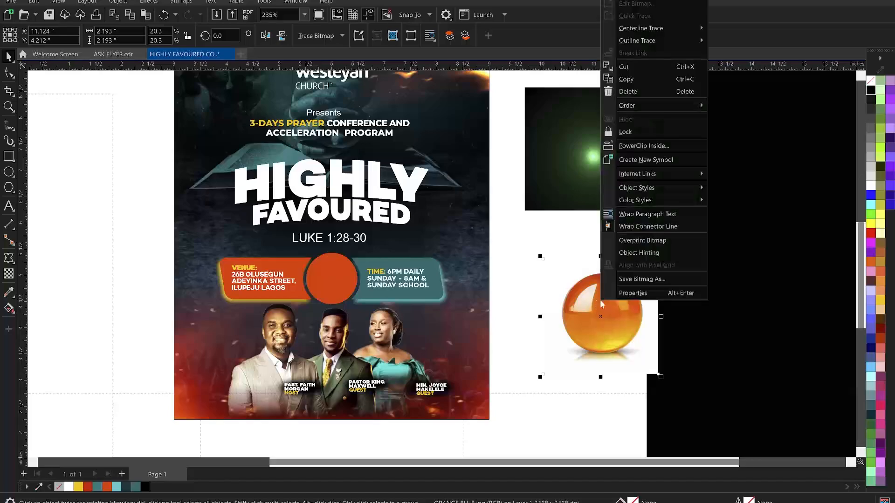
click(645, 145)
click(323, 267)
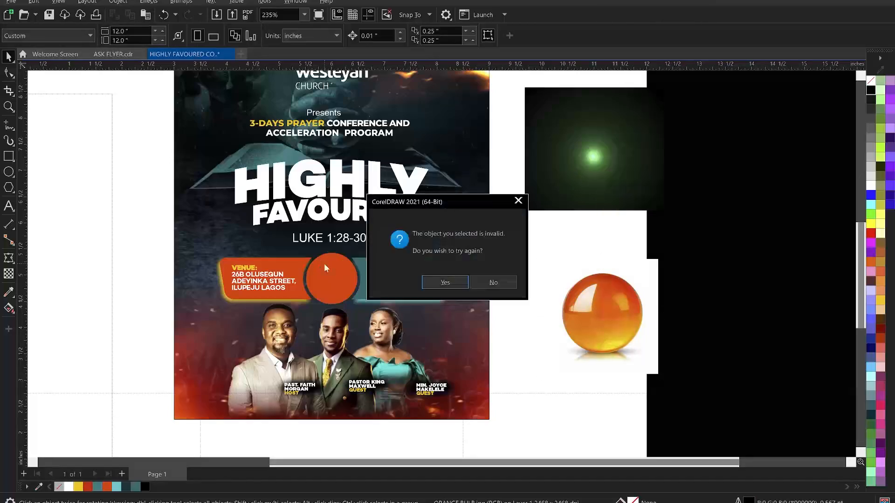
click(462, 284)
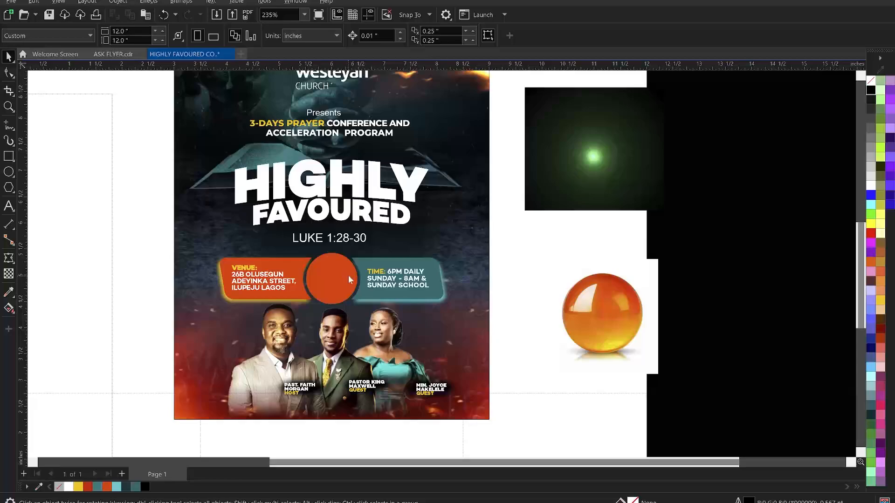
click(348, 275)
click(510, 284)
click(334, 268)
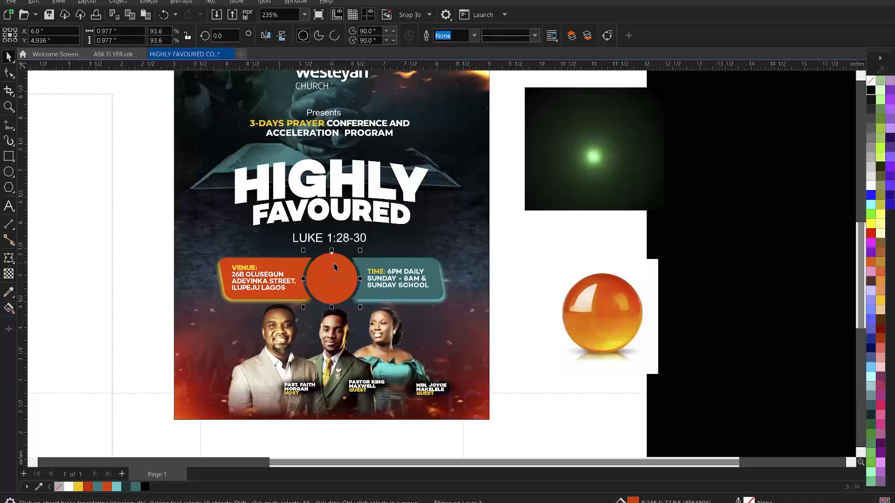
key(Delete)
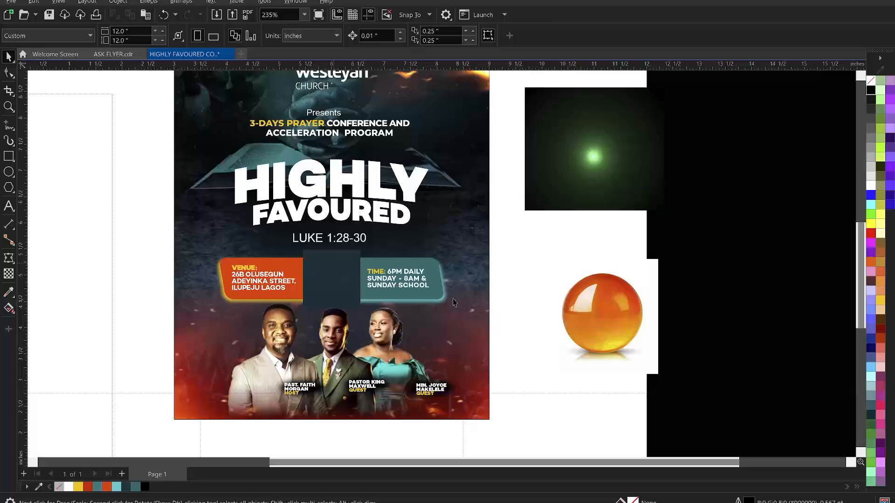
key(ctrl+z)
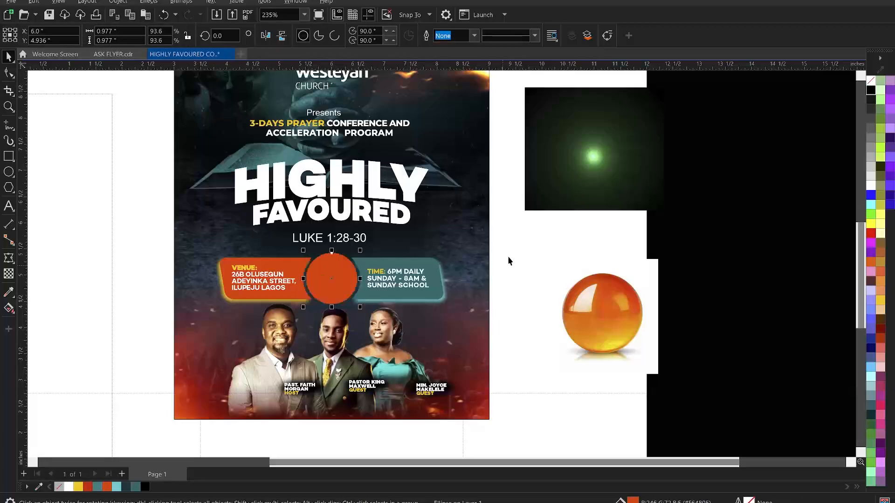
PowerClip the orange ball image inside the orange circle between the banners
click(588, 300)
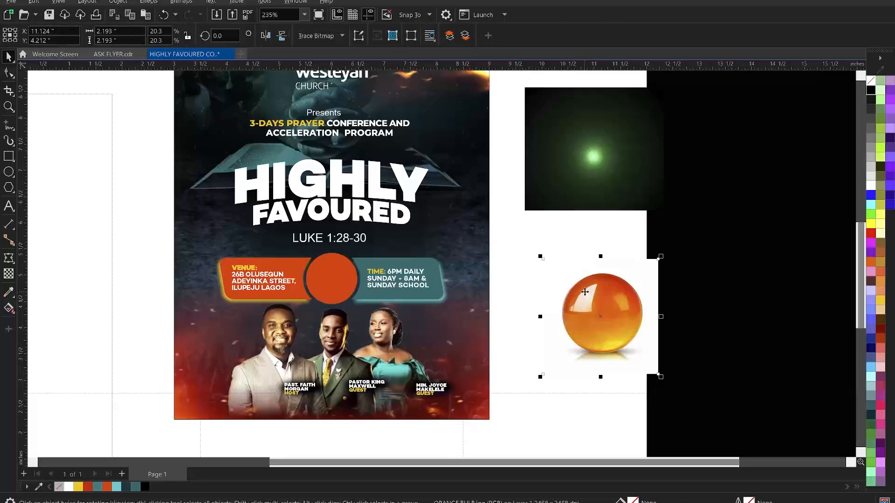
right_click(585, 291)
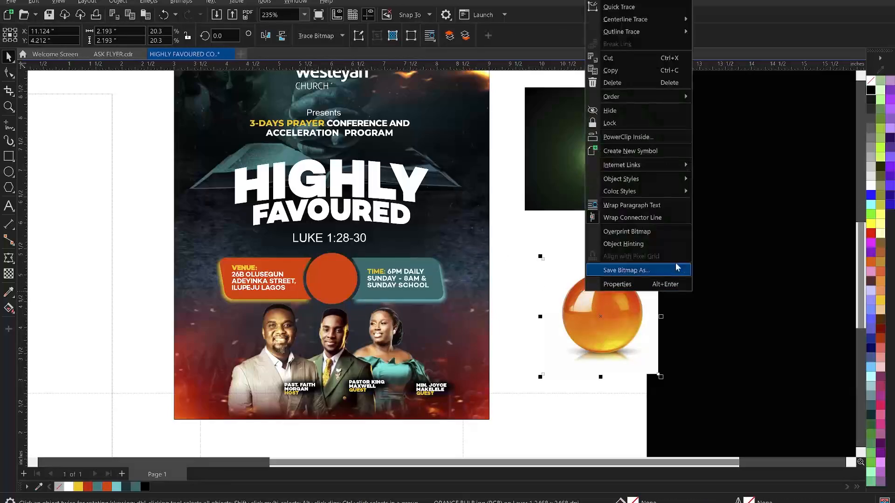
click(639, 138)
click(334, 276)
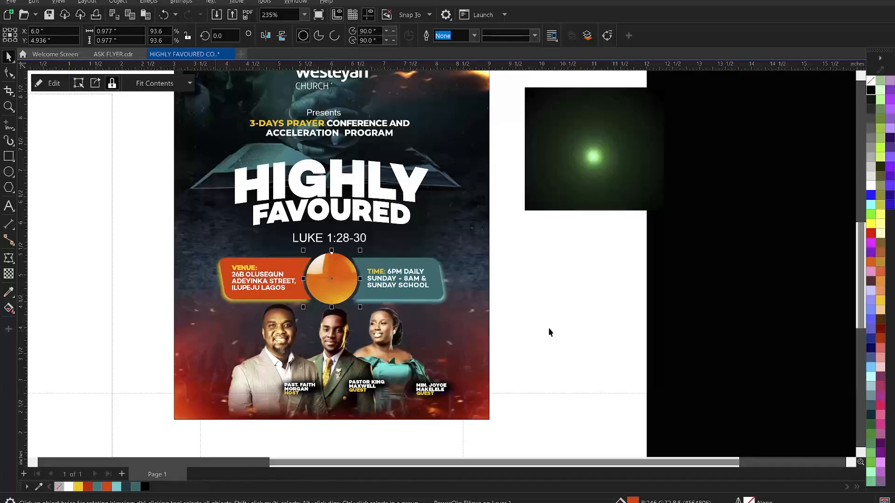
ctrl+click(333, 269)
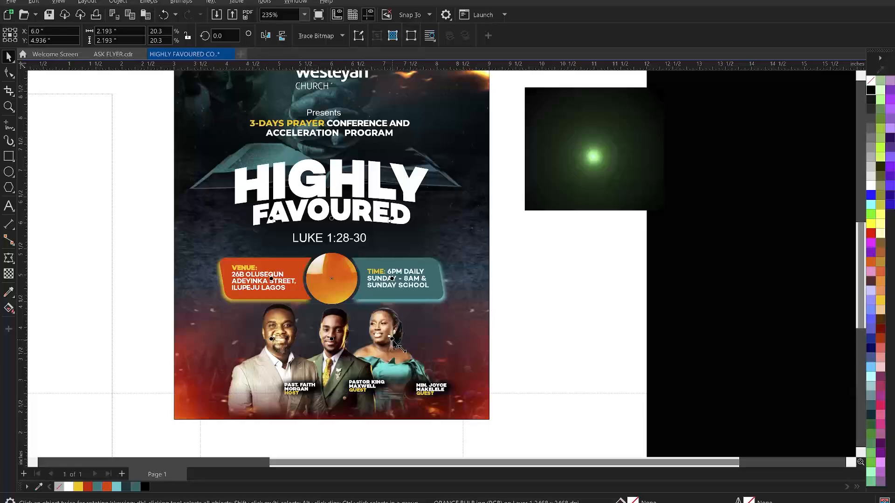
Rescale the clipped ball, nudge it down and left, then enlarge it to about 1.484 inches
drag(396, 345, 381, 341)
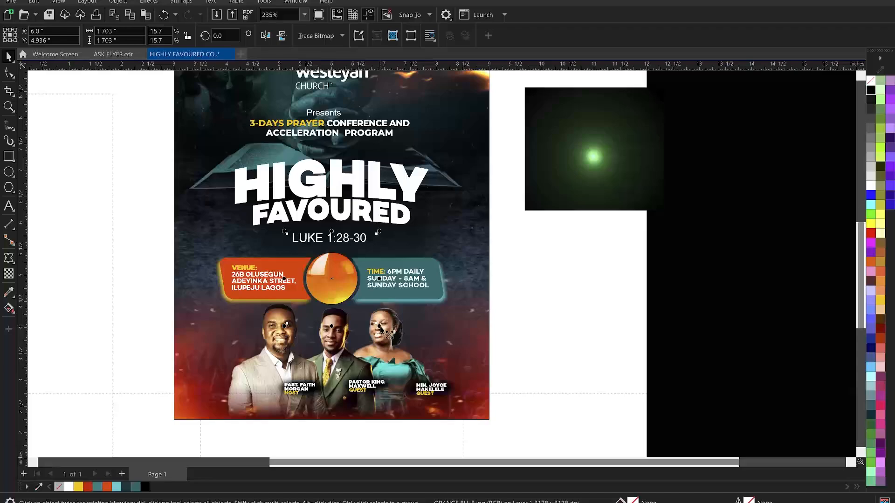
drag(379, 325, 369, 329)
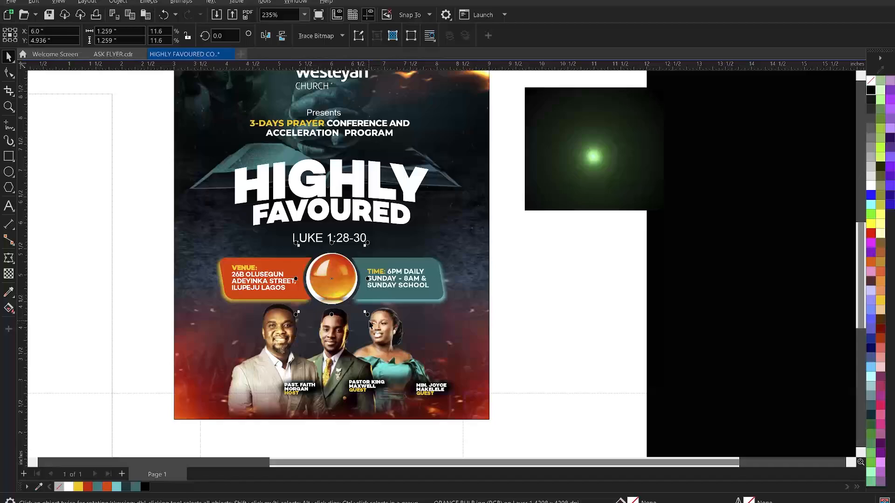
key(Down)
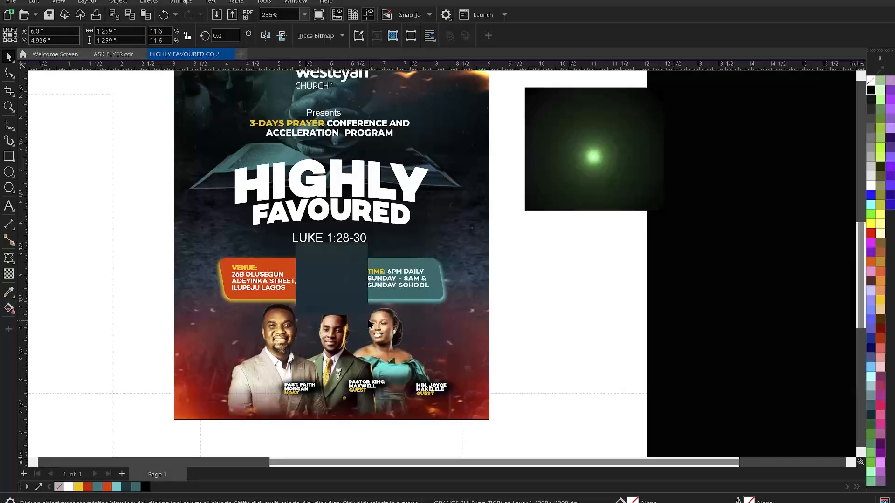
key(Left)
mouse_move(364, 316)
mouse_down()
mouse_move(357, 317)
mouse_move(372, 321)
mouse_up()
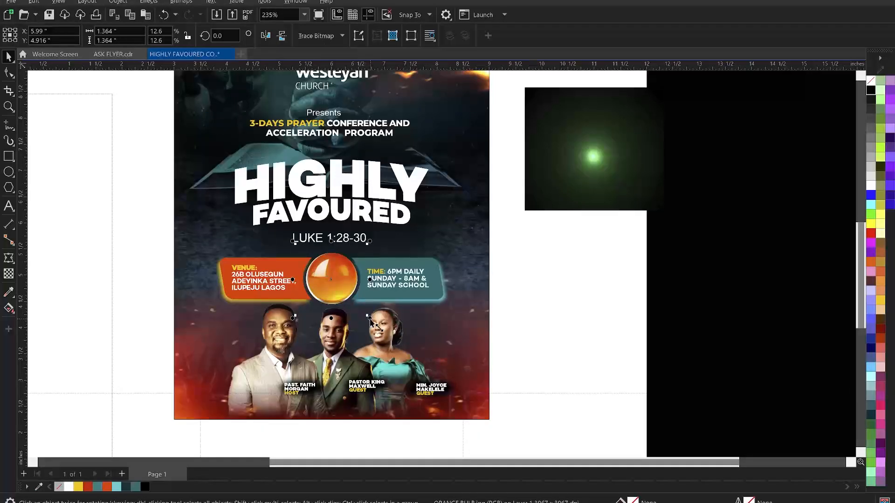
drag(371, 322, 371, 323)
drag(369, 319, 370, 322)
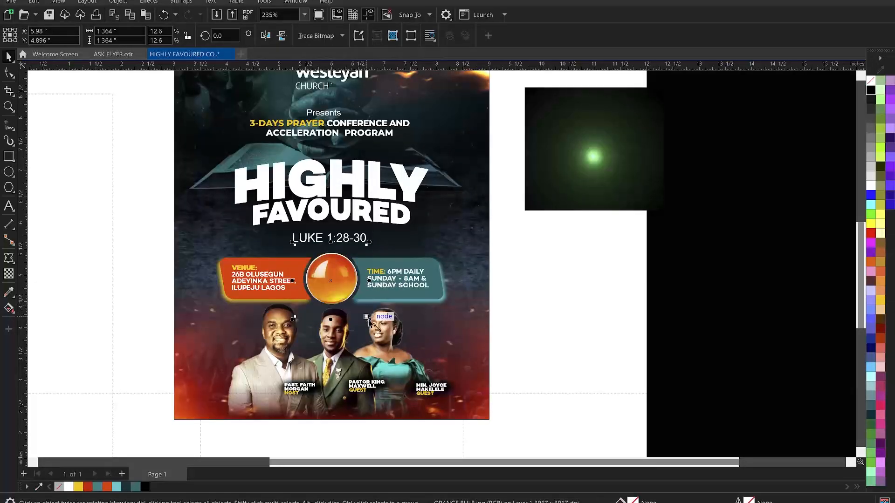
mouse_move(367, 319)
mouse_down()
mouse_move(383, 332)
mouse_move(376, 326)
mouse_up()
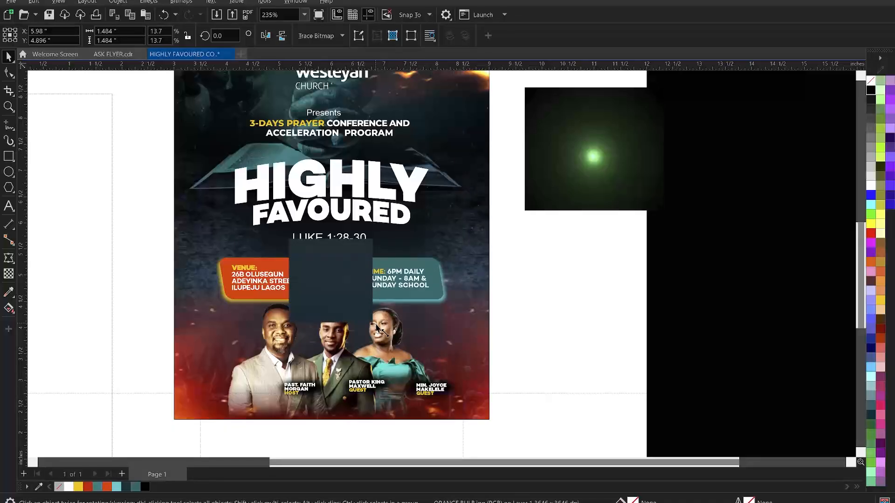
click(555, 292)
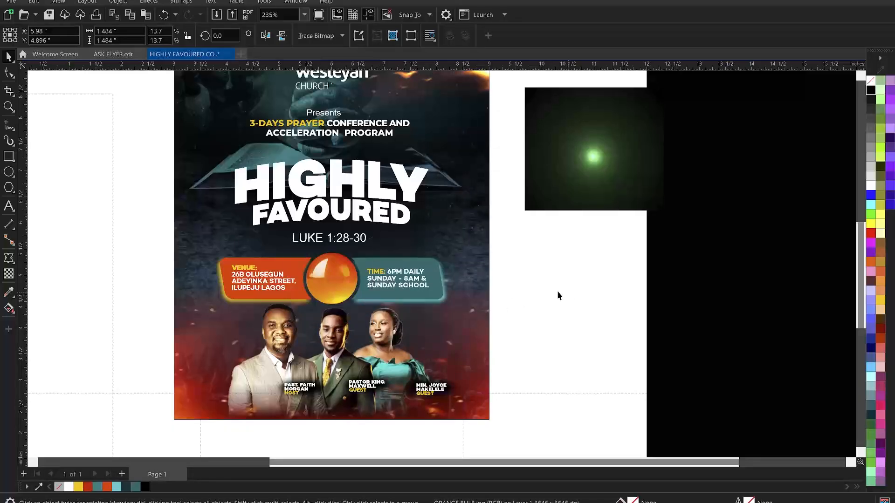
Remove the date '15th to 17th March' from the Theme and Date notes block
scroll(535, 318, down, 1)
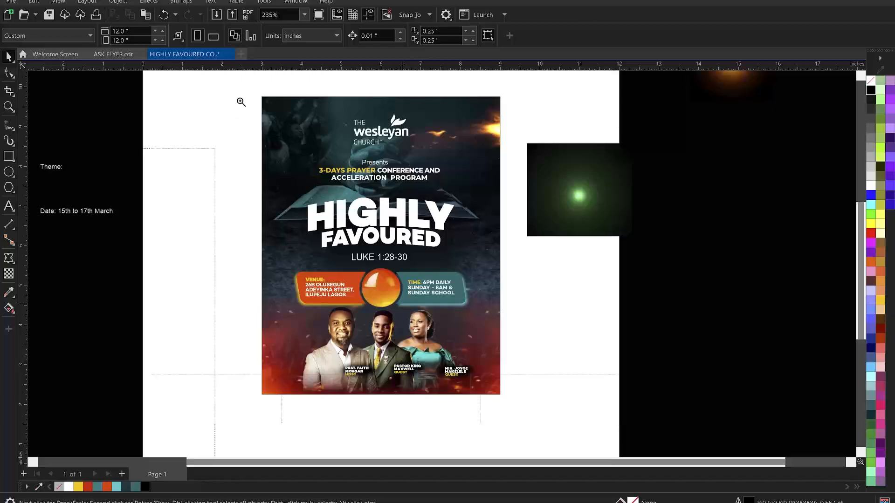
key(z)
key(space)
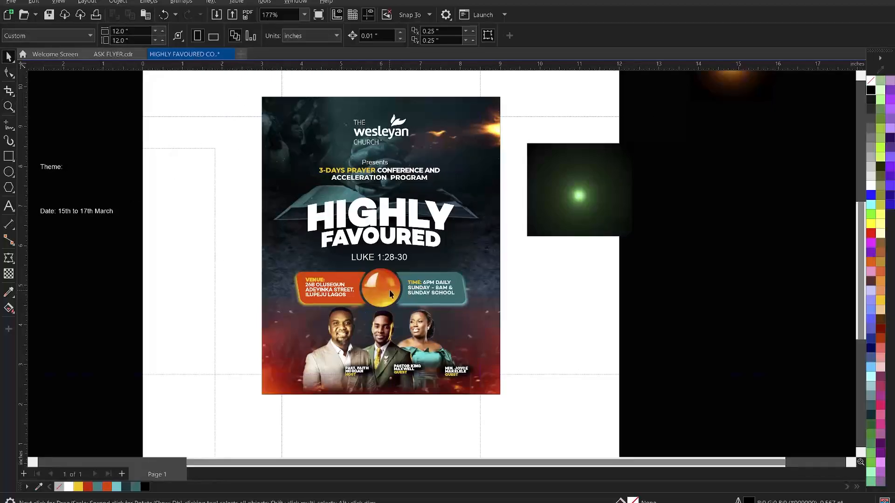
click(124, 213)
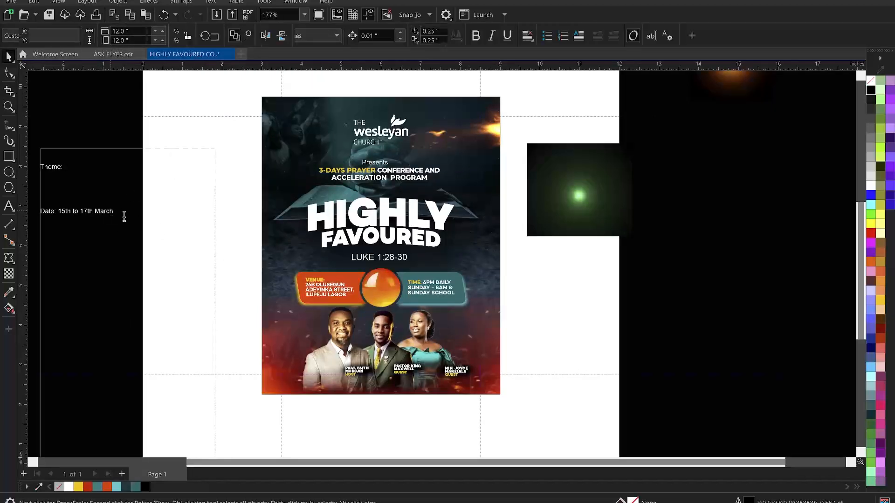
drag(124, 213, 61, 213)
key(ctrl+c)
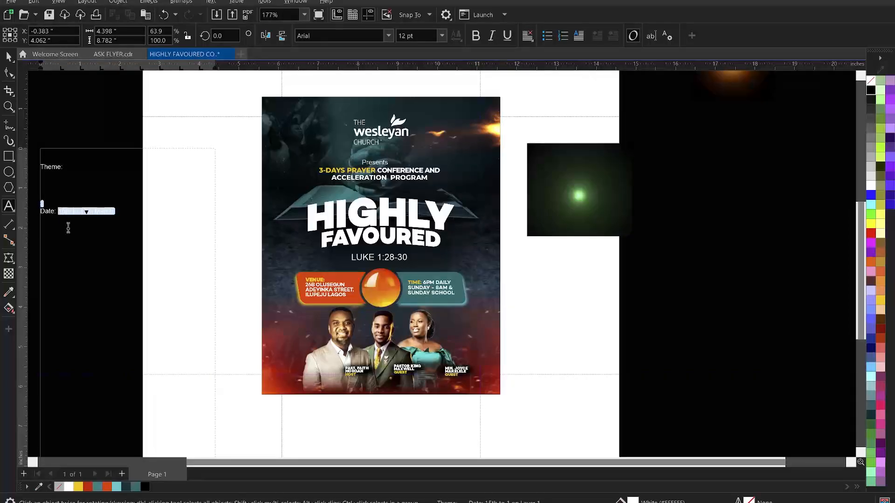
key(Delete)
key(Escape)
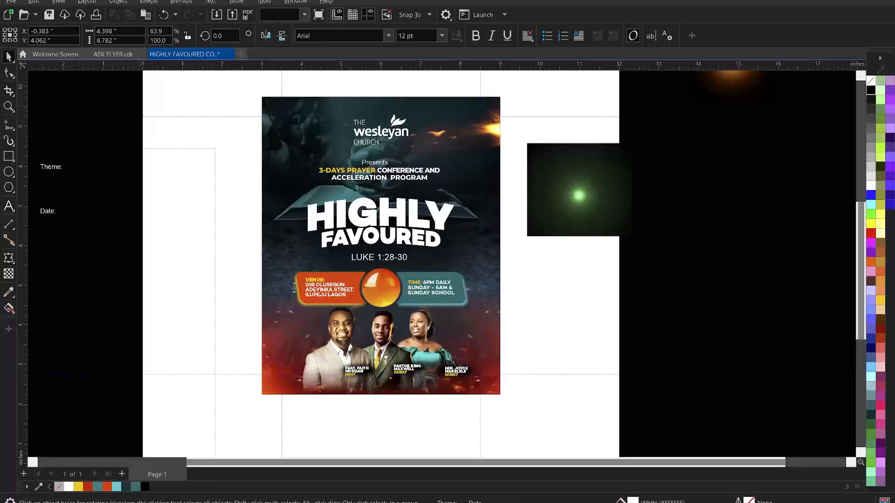
Paste '15th to 17th March' as new text on the orange ball, then zoom to the flyer
key(F8)
click(378, 284)
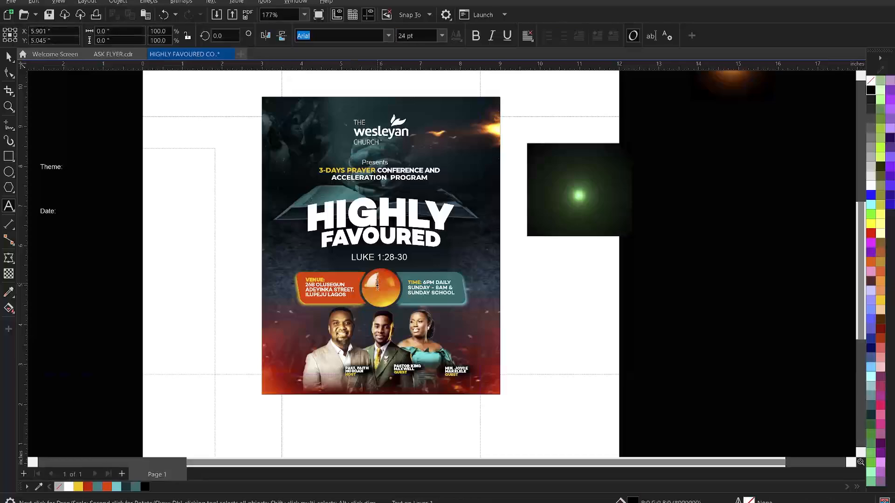
key(ctrl+v)
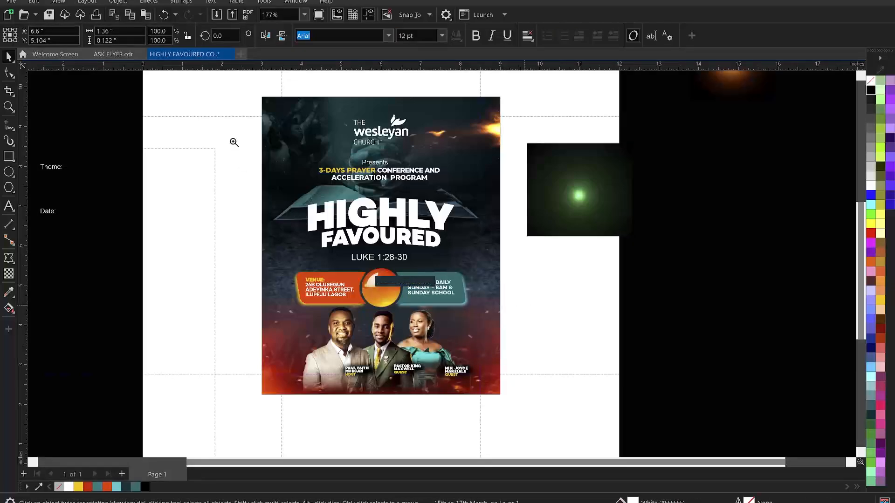
key(z)
drag(250, 87, 513, 415)
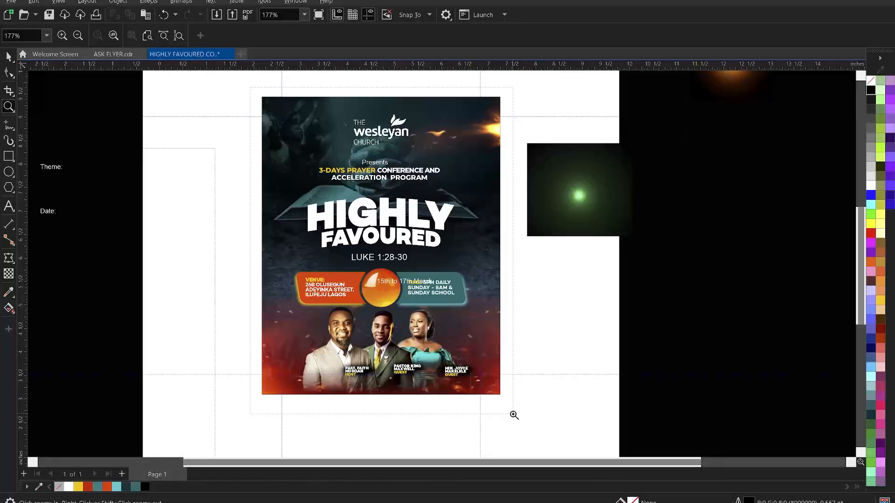
key(space)
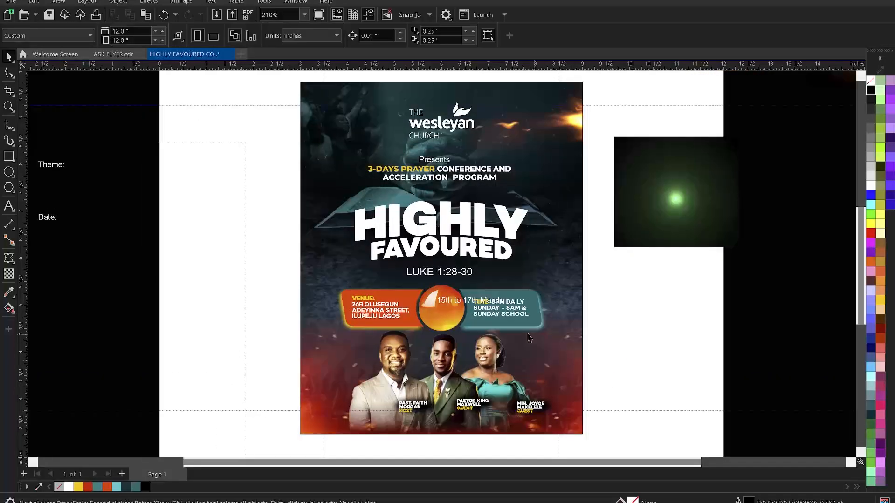
Remove the word 'to' from the date text and change it to UPPERCASE
click(464, 303)
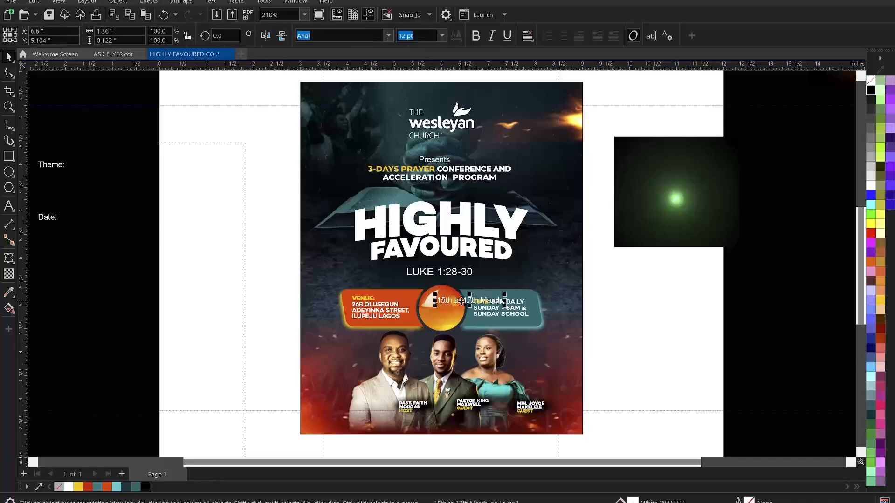
click(462, 304)
double_click(462, 304)
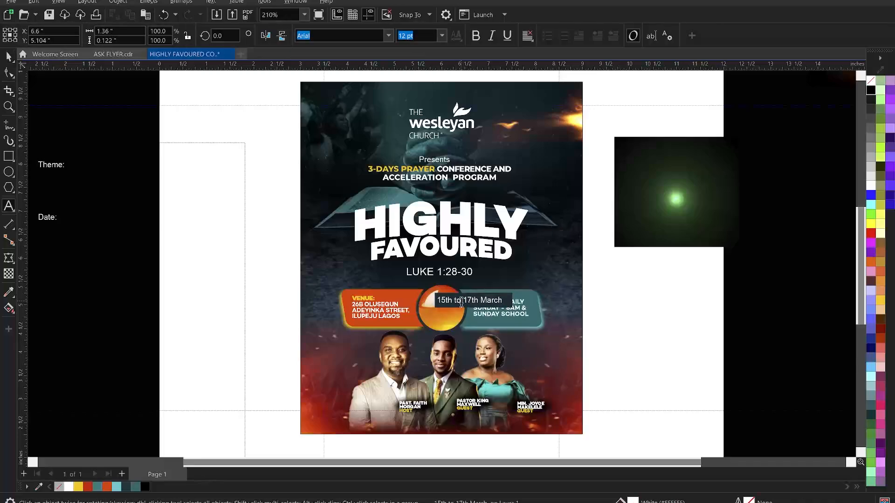
text(-)
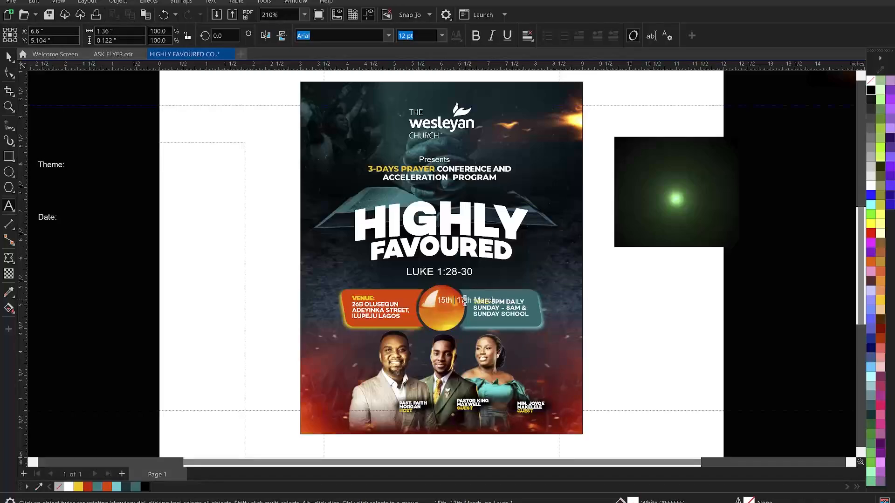
key(ctrl+a)
right_click(462, 301)
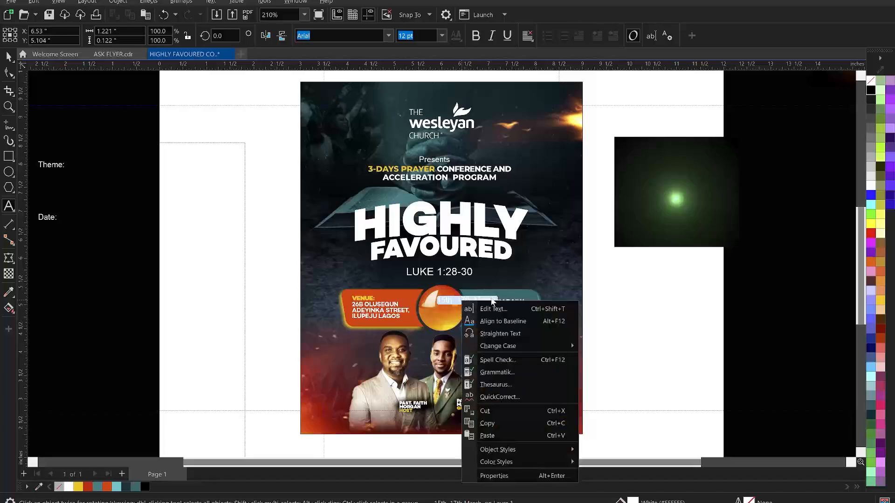
mouse_move(550, 346)
click(620, 376)
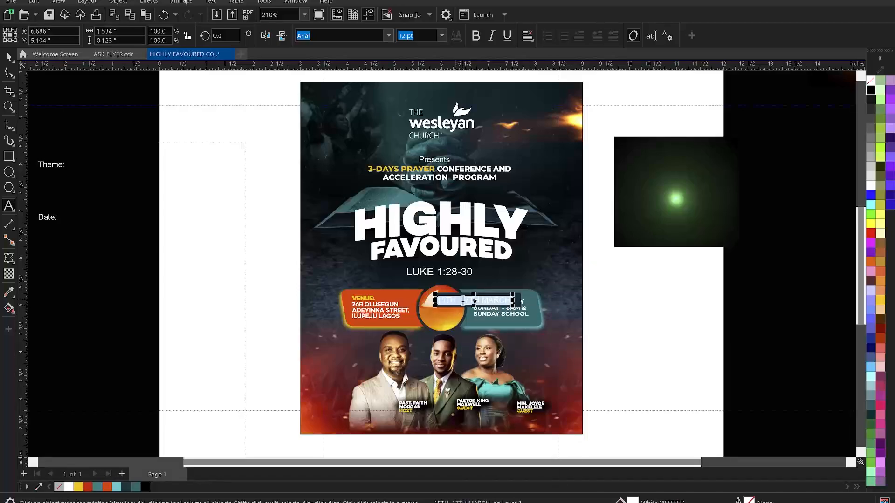
Stack 15TH, 17TH and MARCH on three lines by adding a break and narrowing the frame
key(ctrl+space)
key(Return)
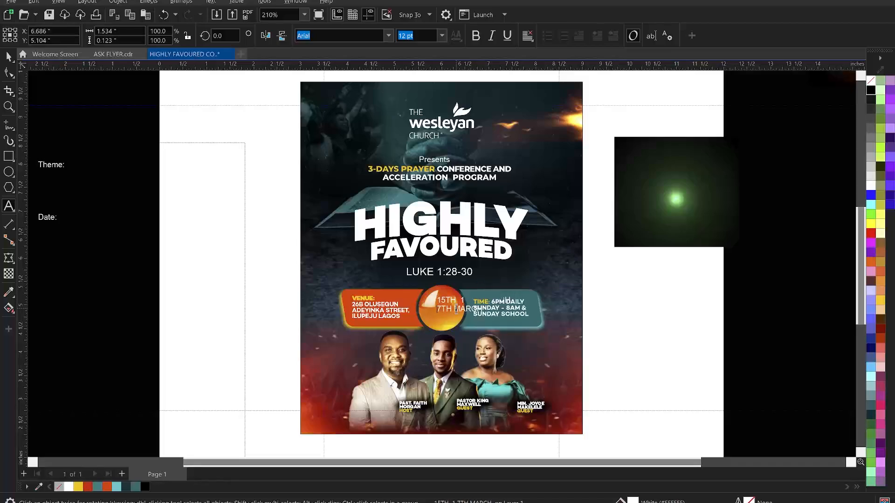
click(456, 310)
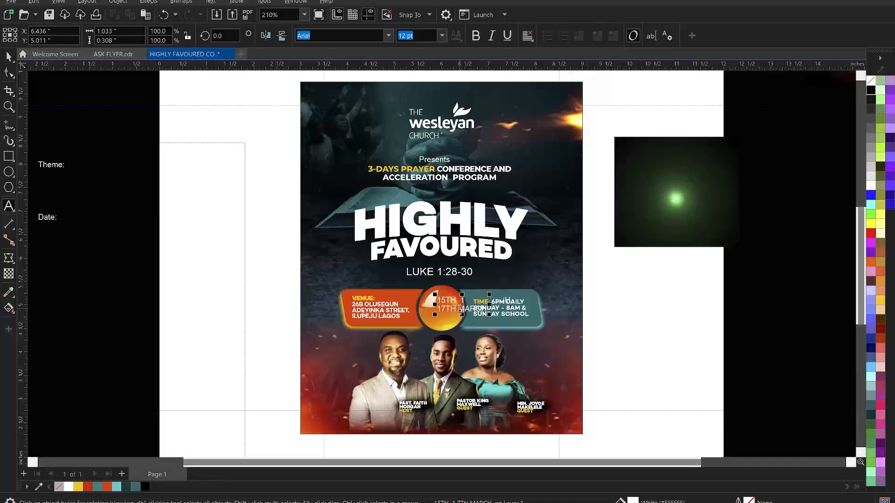
drag(489, 291, 468, 301)
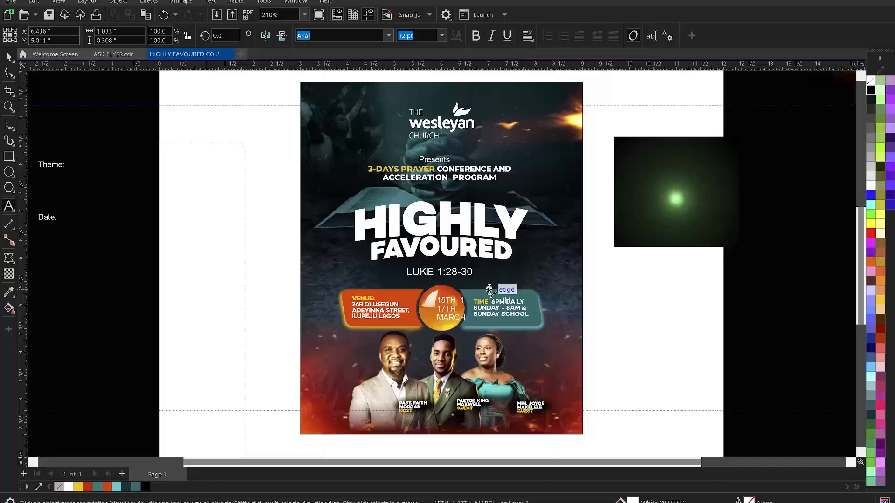
click(466, 301)
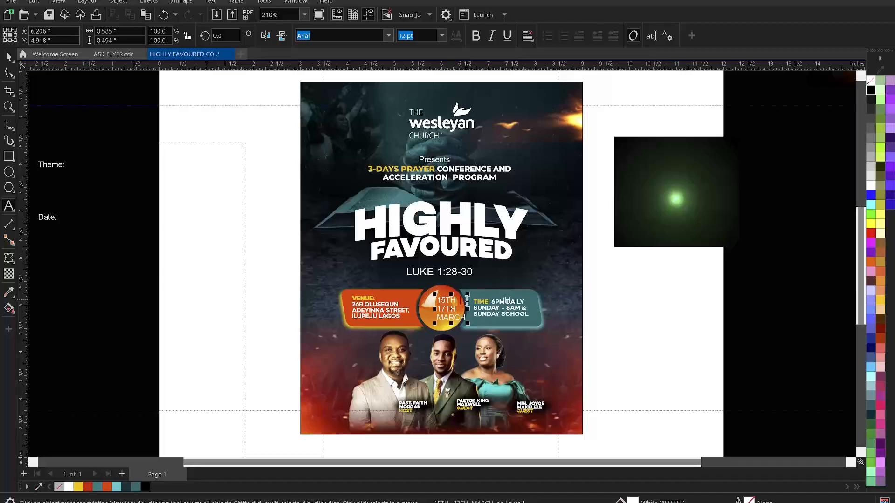
key(ctrl+a)
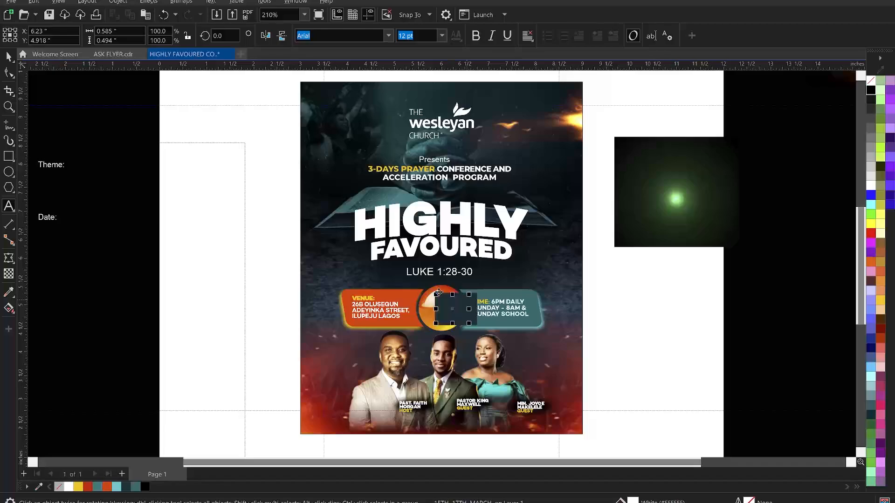
click(626, 301)
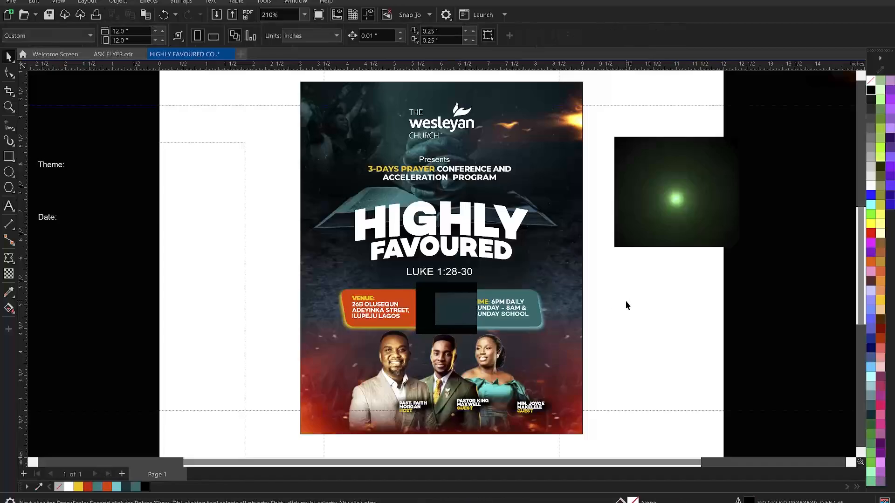
click(459, 314)
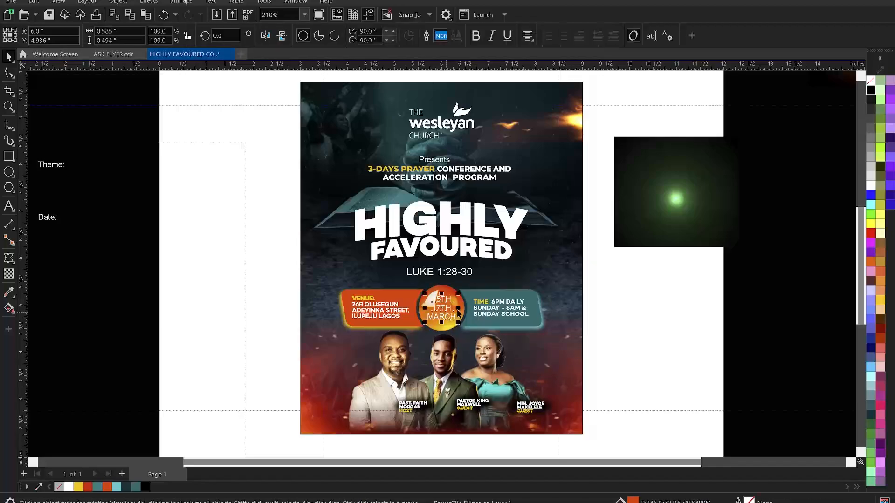
Set the date text in the Campton Black font
click(389, 37)
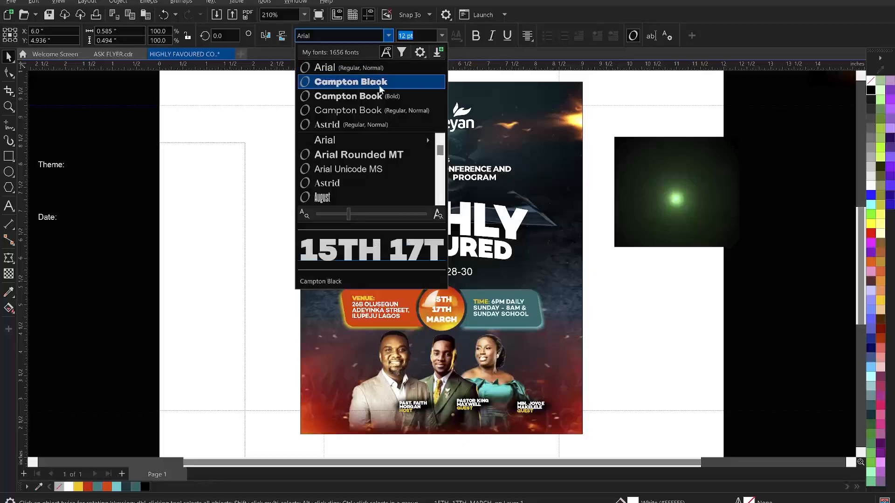
click(379, 82)
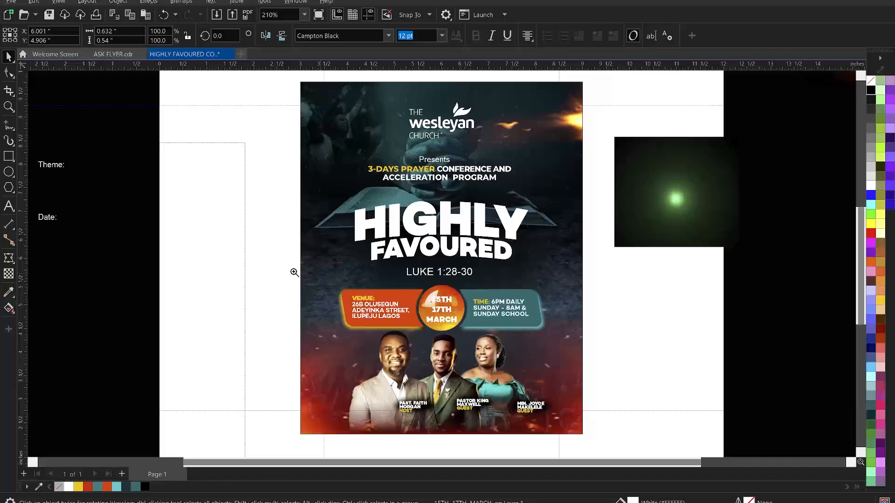
drag(556, 354, 597, 349)
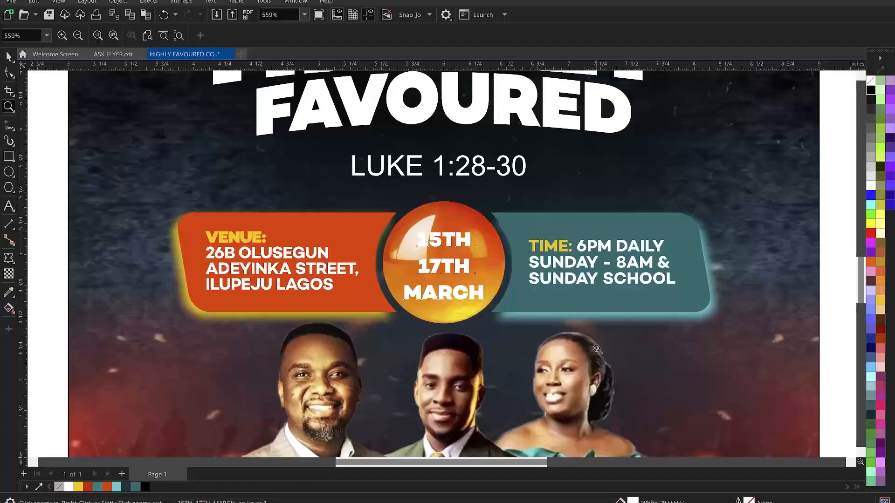
key(space)
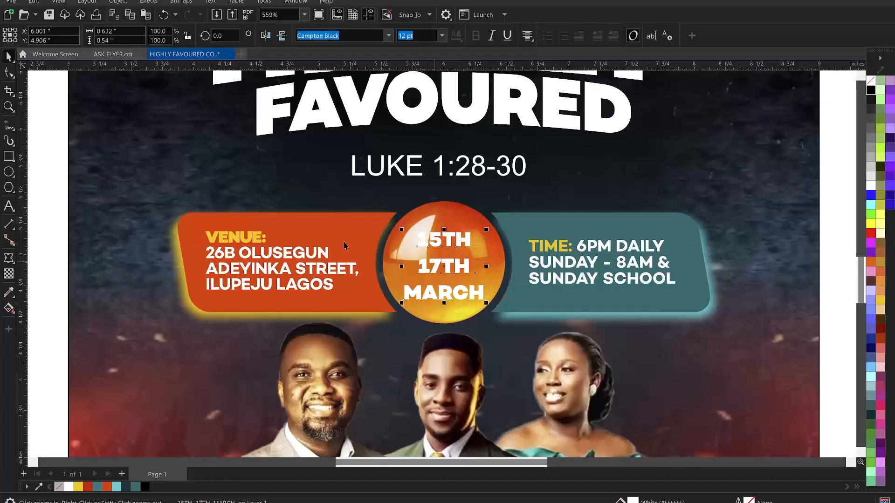
Tighten the date's line spacing and letter spacing with the Shape tool handles
click(8, 73)
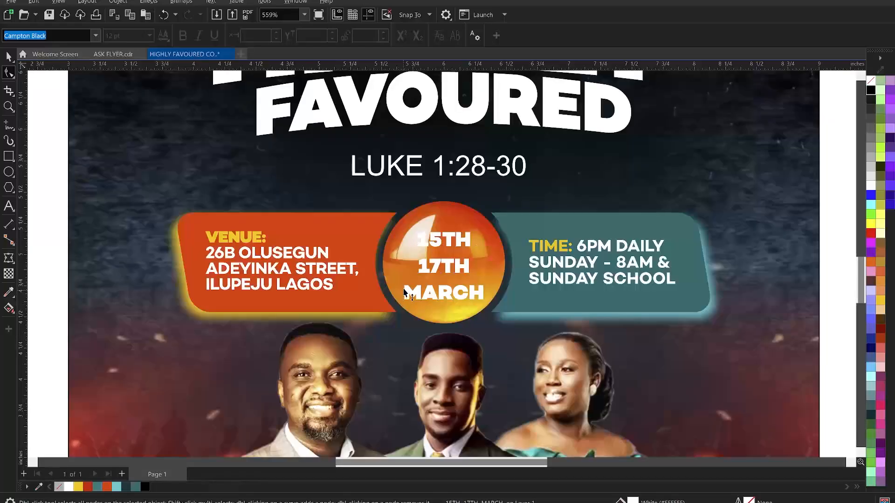
drag(404, 291, 406, 279)
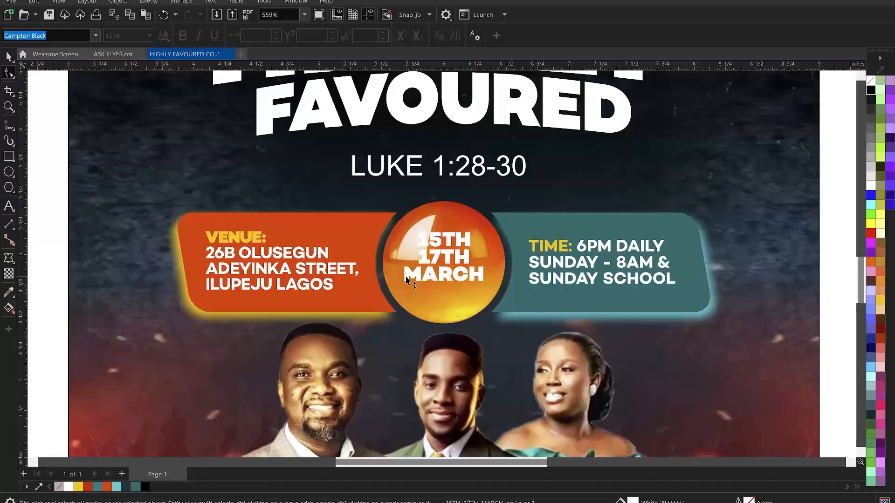
click(491, 284)
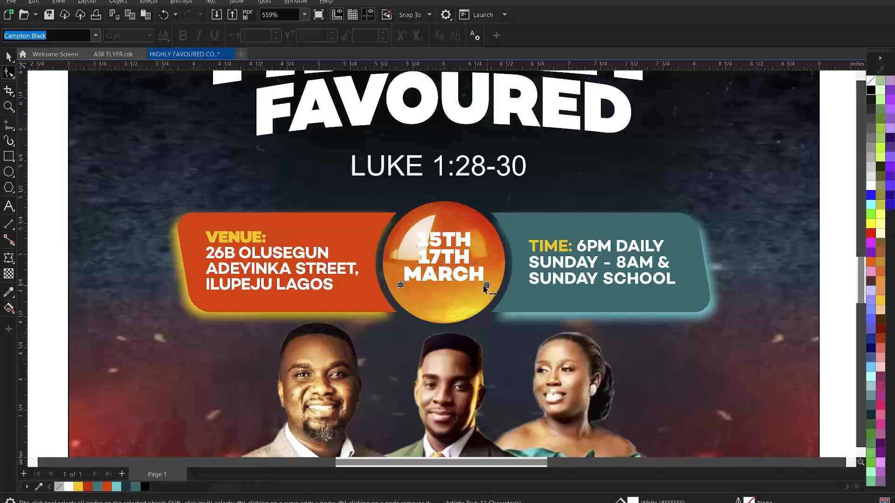
drag(482, 287, 480, 289)
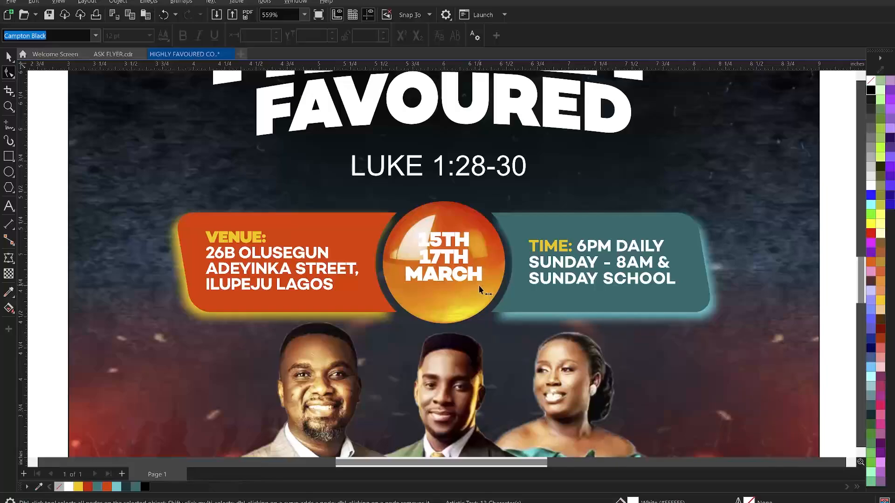
key(space)
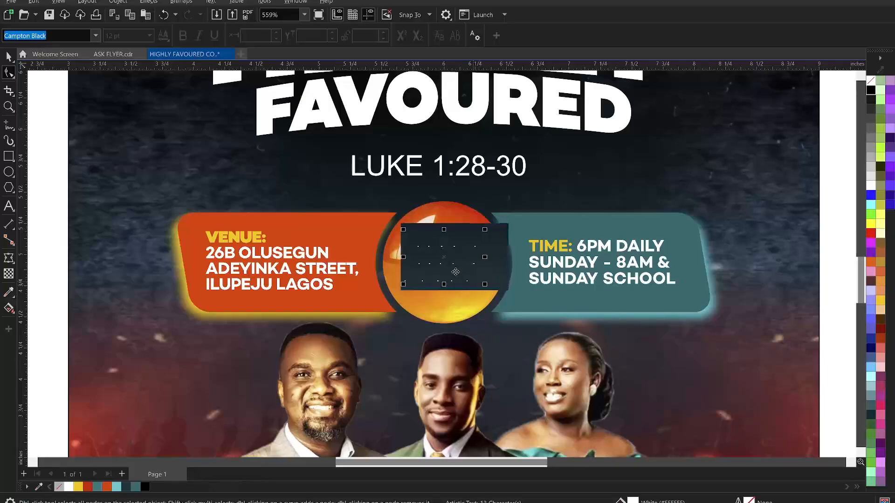
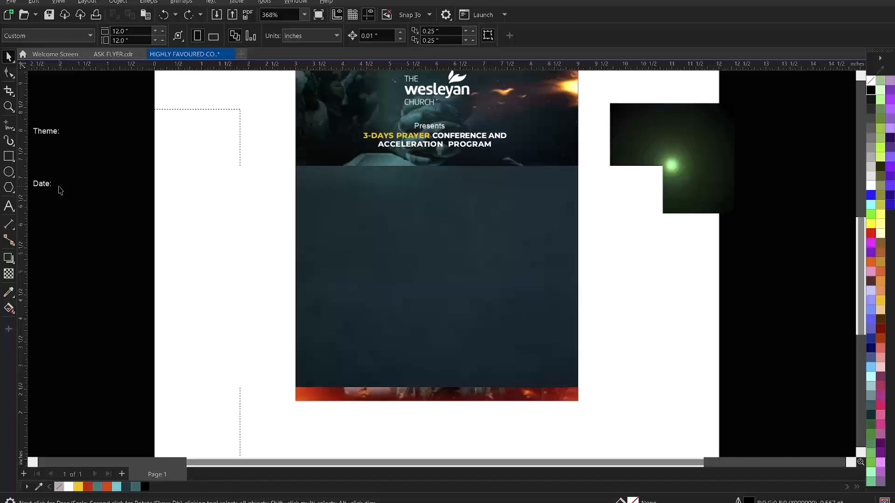
Cut the Date: line from the side notes and paste it below LUKE 1:28-30
double_click(61, 186)
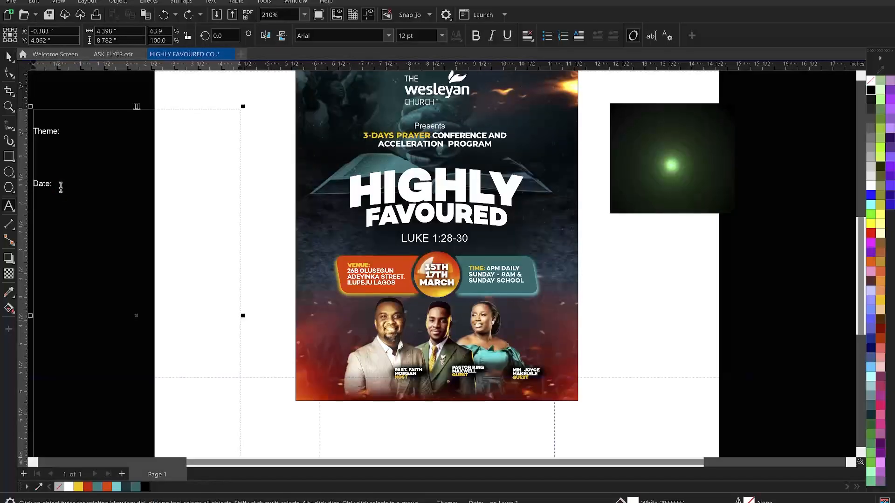
drag(56, 184, 28, 176)
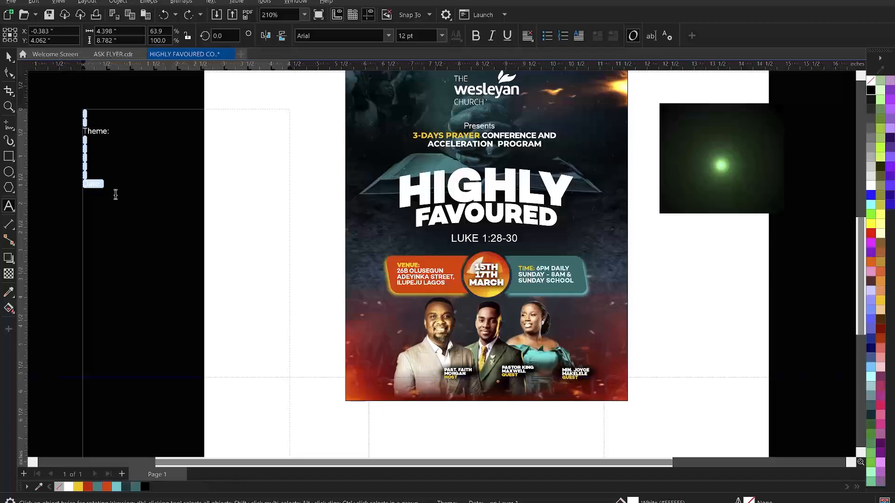
key(BackSpace)
key(ctrl+space)
click(330, 155)
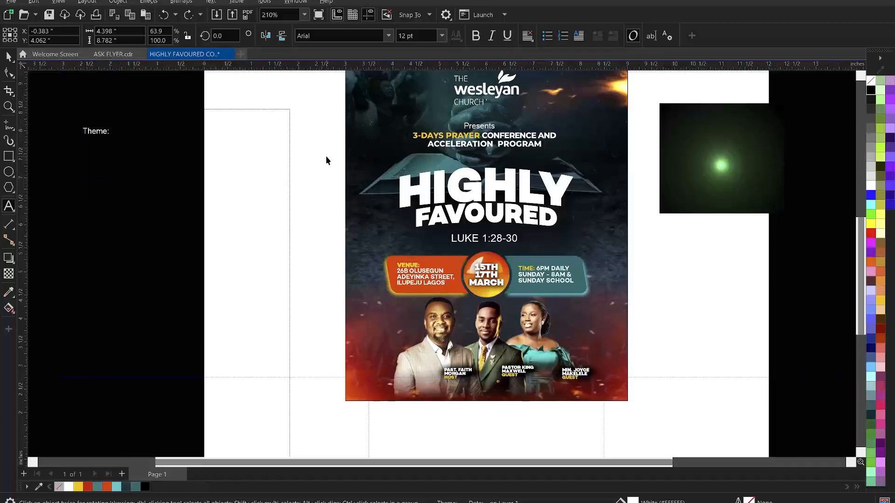
key(F8)
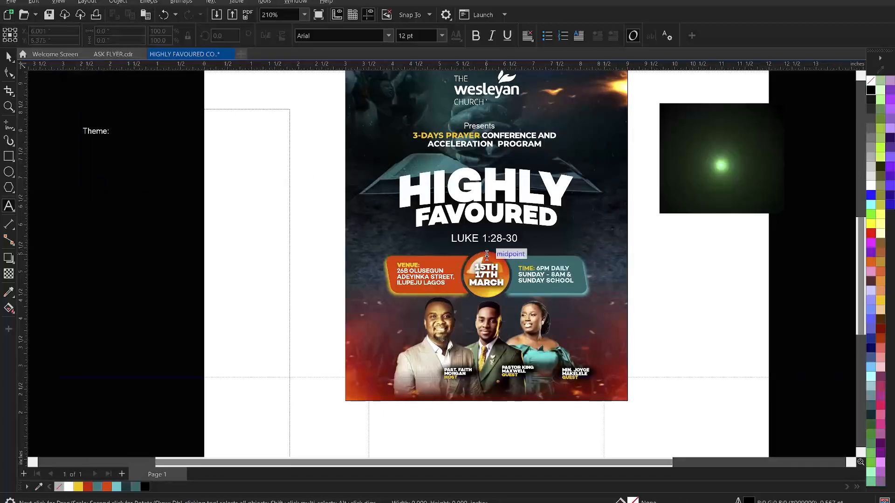
click(503, 253)
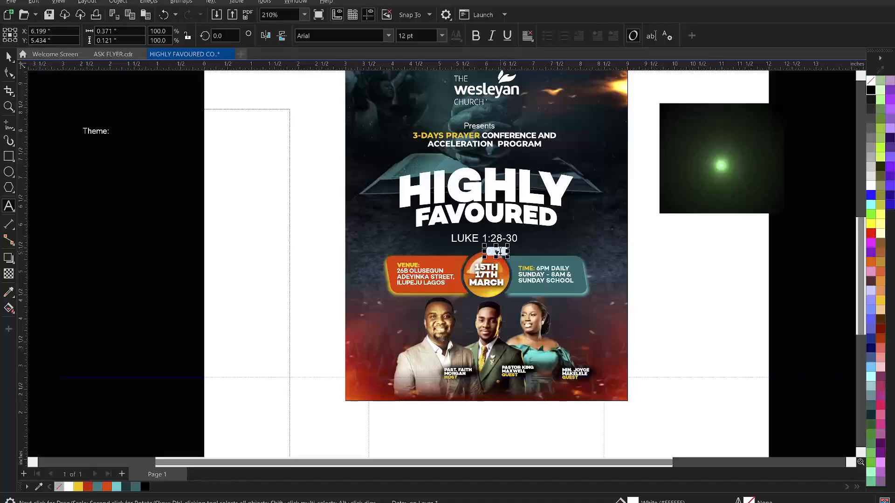
Change the pasted Date: text to UPPERCASE
right_click(500, 254)
mouse_move(580, 296)
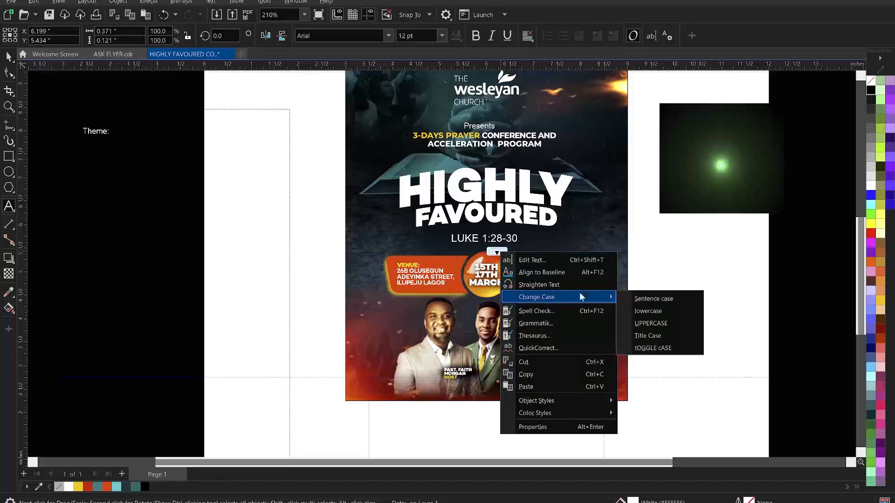
click(668, 323)
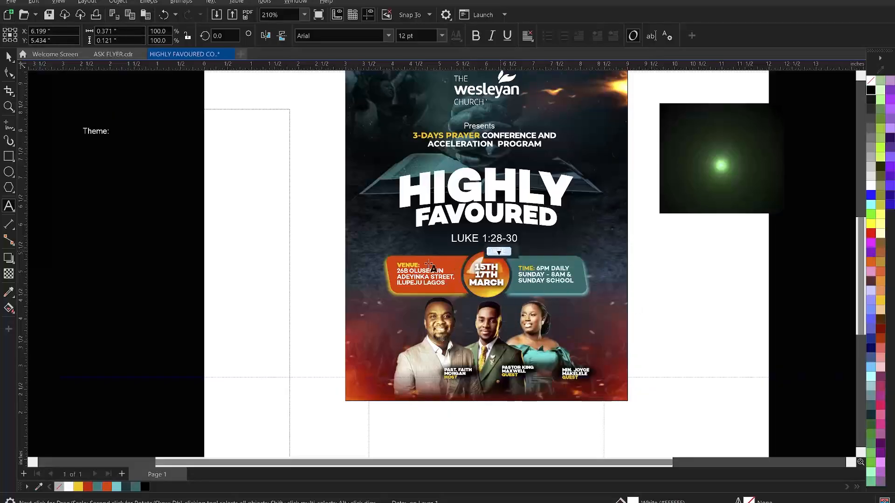
key(ctrl+space)
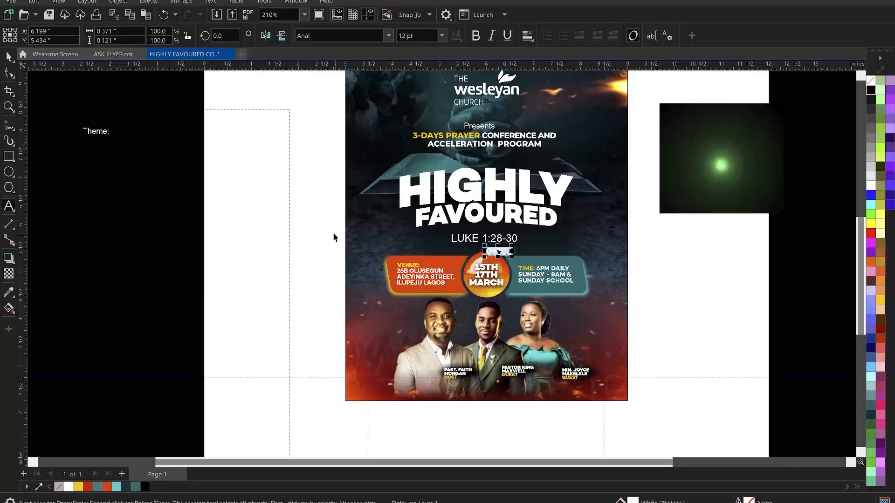
key(z)
drag(332, 231, 664, 311)
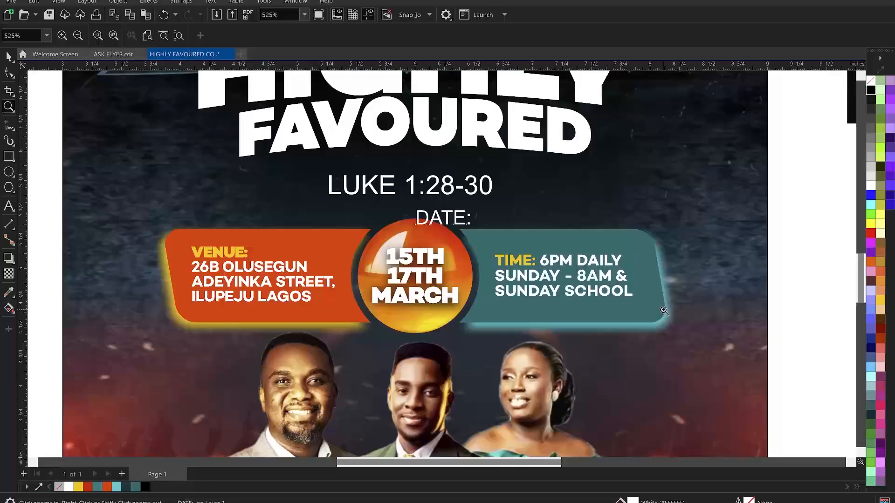
Shrink DATE: onto the badge above 15TH, set in Campton Black at about 8.97 pt
key(space)
click(475, 230)
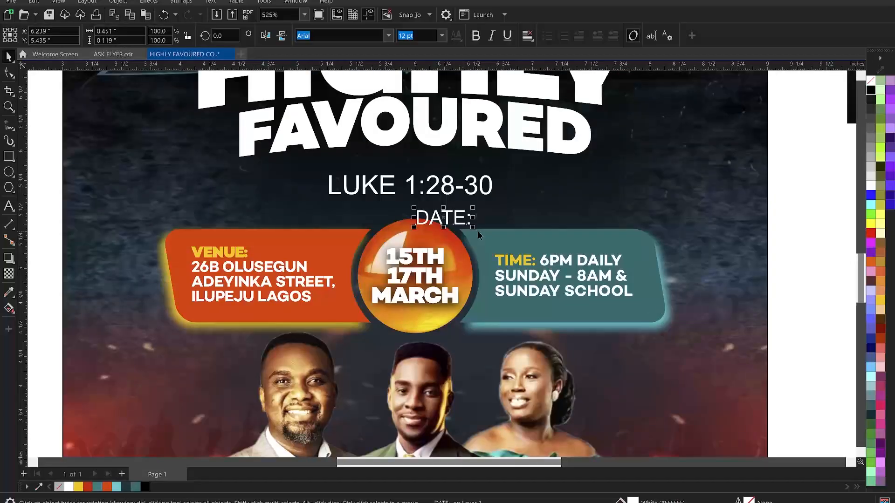
drag(474, 229, 420, 240)
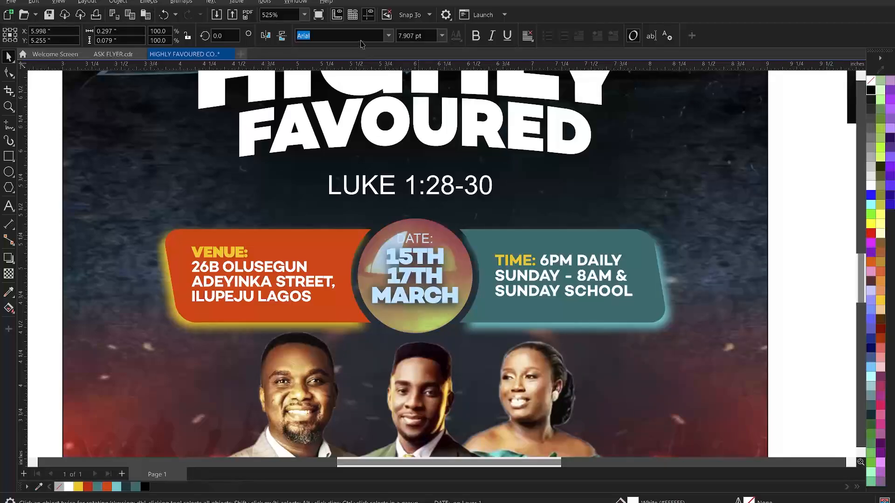
click(388, 36)
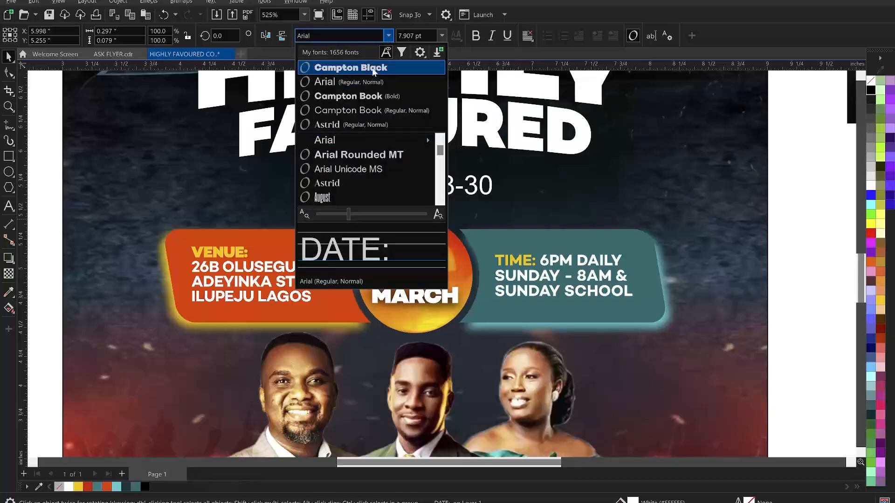
key(Escape)
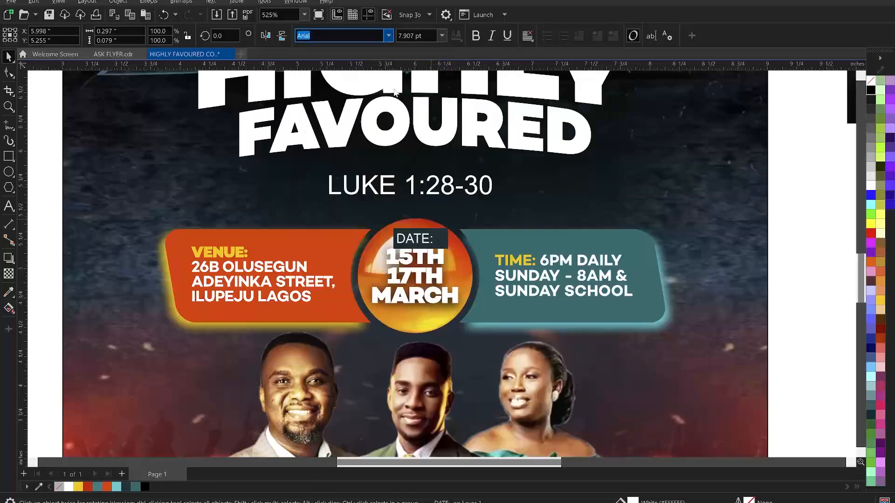
click(447, 257)
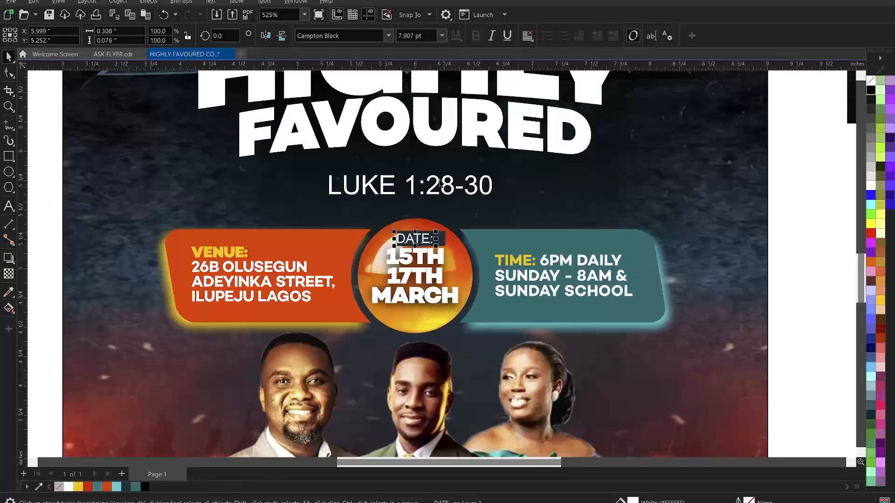
click(388, 36)
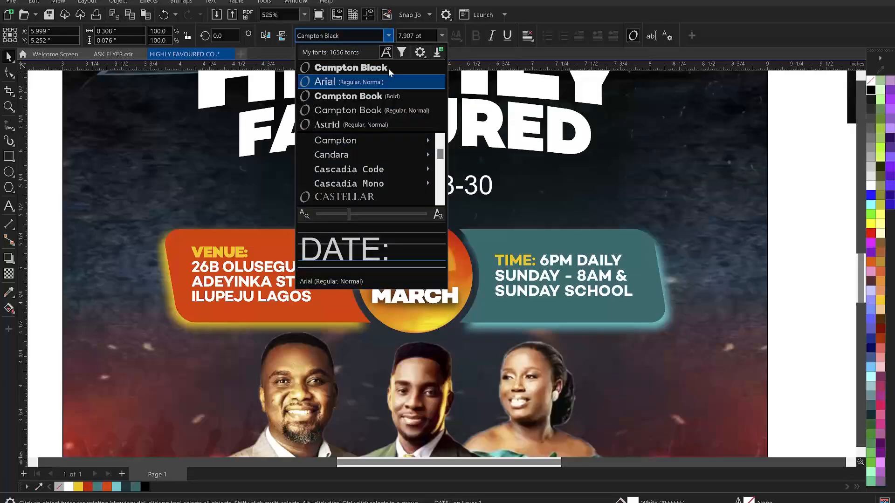
click(390, 70)
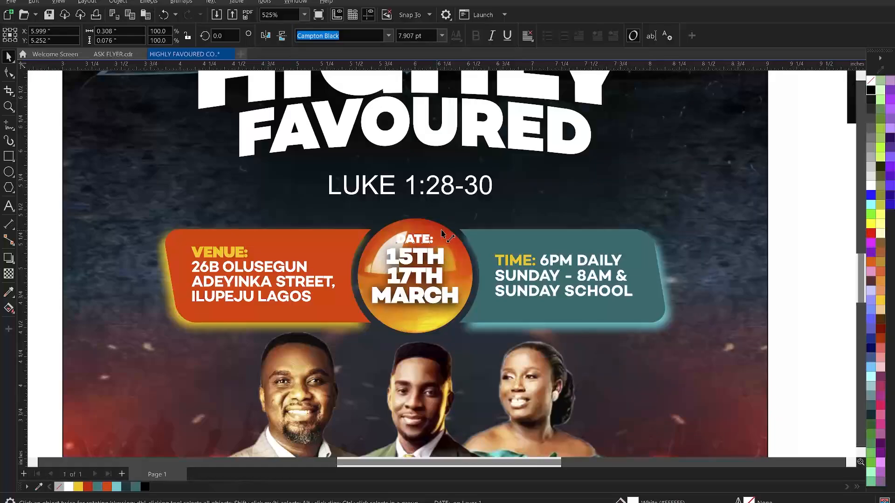
drag(443, 233, 449, 230)
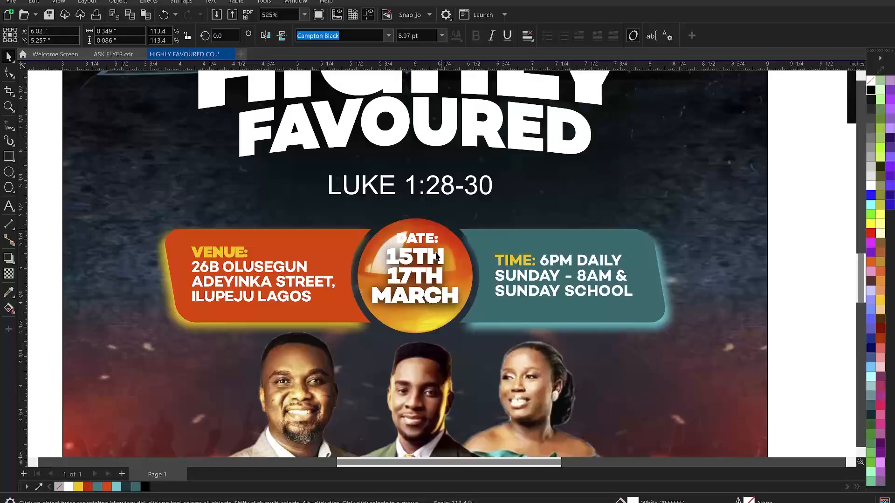
click(433, 236)
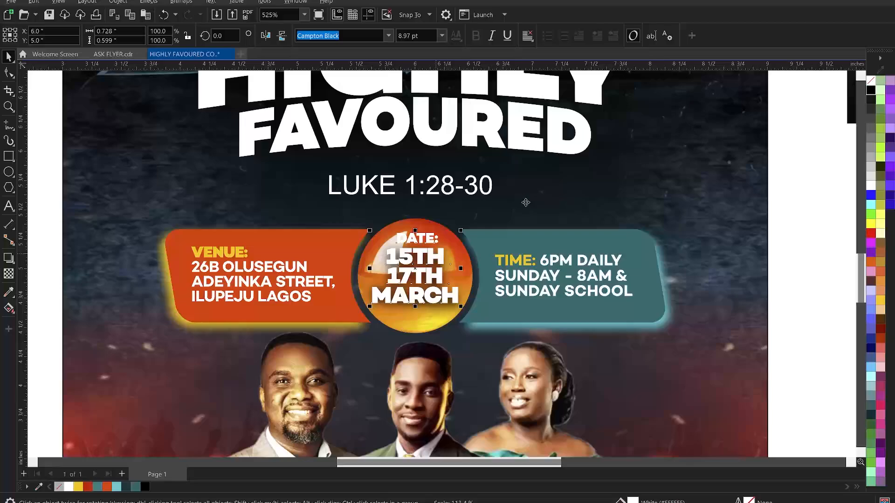
click(526, 203)
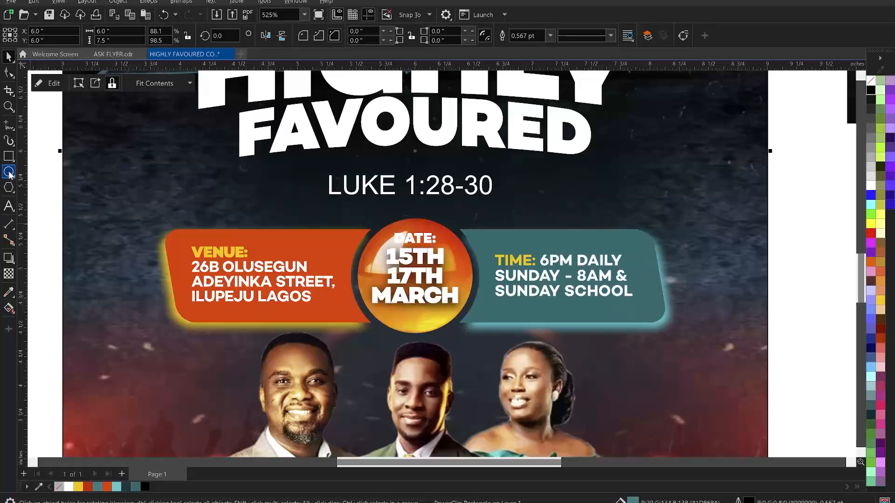
Draw a small circle beside 15TH, scale it to 60%, fill it red with no outline
drag(455, 256, 437, 274)
key(space)
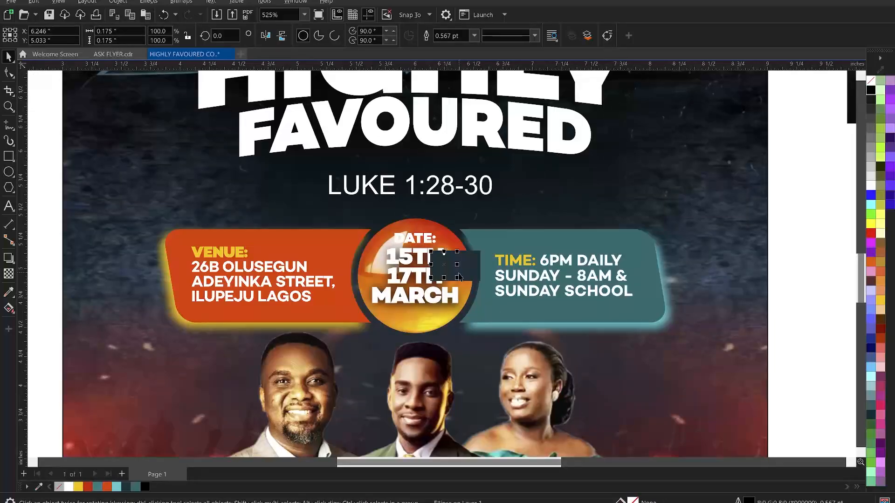
key(z)
drag(368, 230, 494, 302)
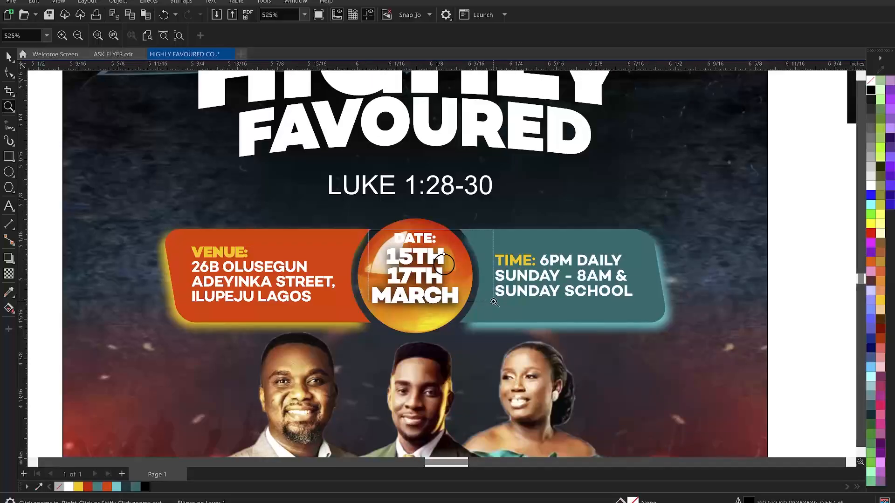
key(space)
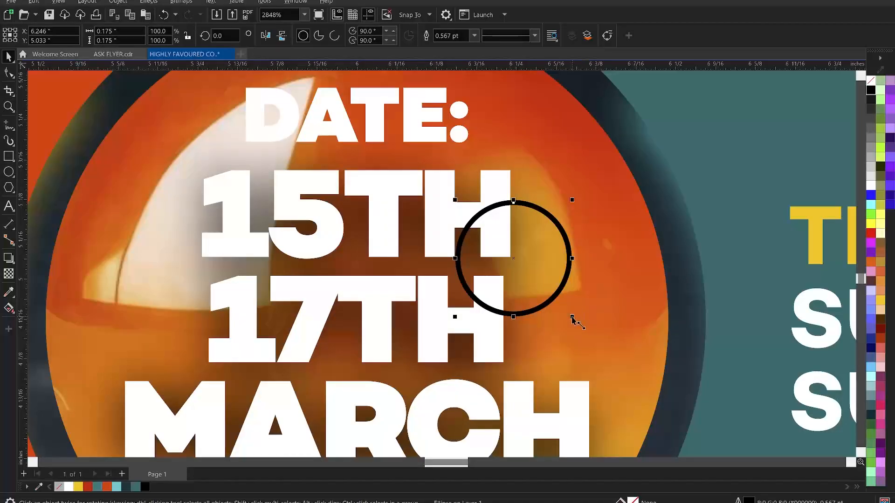
drag(573, 318, 549, 310)
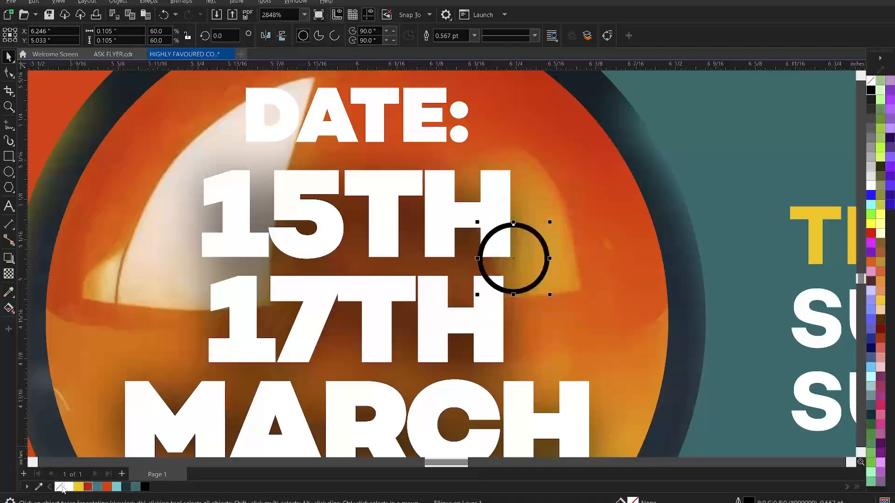
right_click(60, 487)
click(89, 488)
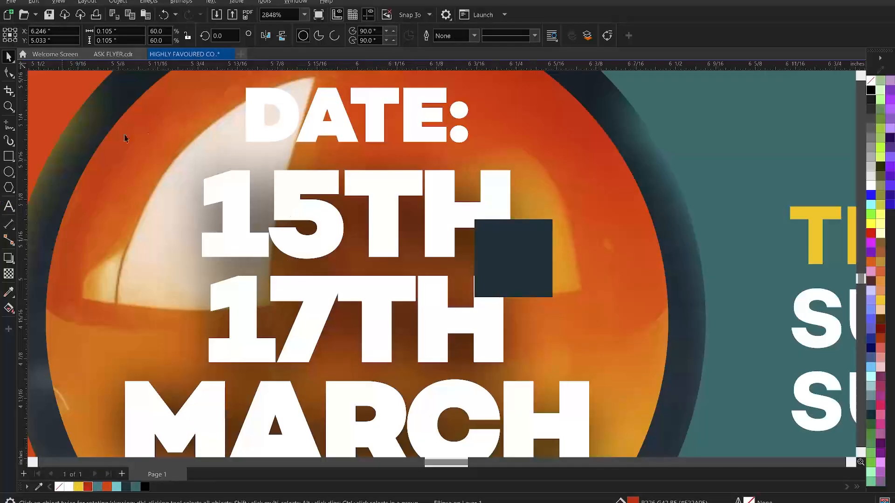
click(369, 111)
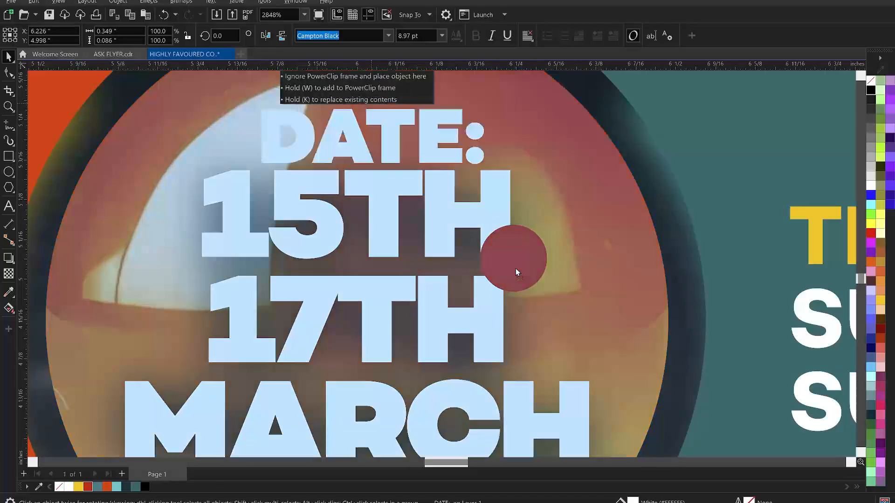
Duplicate the DATE: label and change the copy's text to TO
key(ctrl+d)
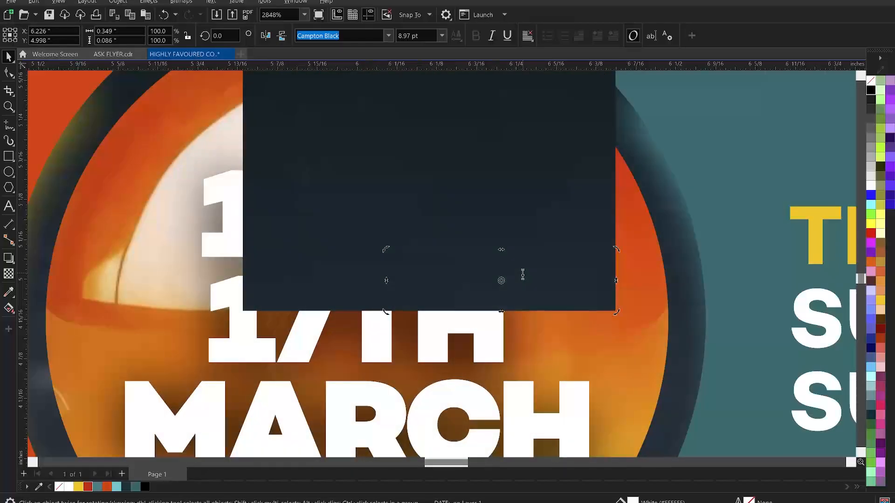
double_click(522, 275)
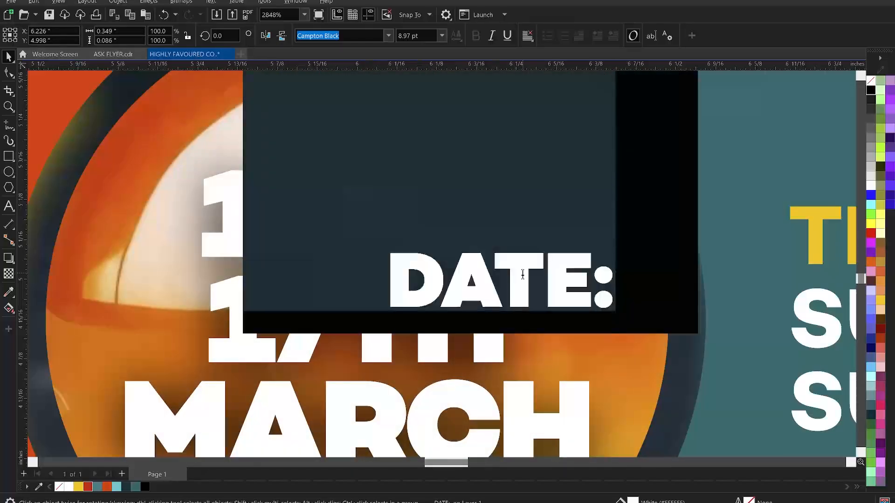
key(ctrl+a)
text(TO)
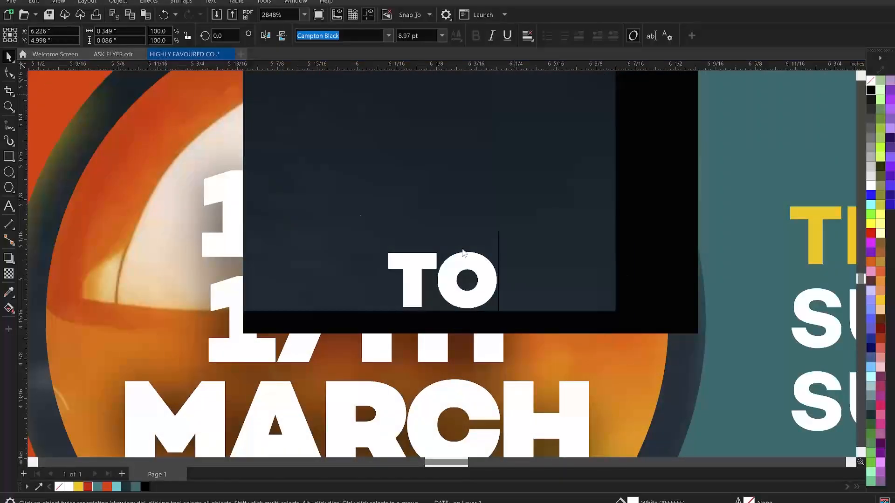
key(Escape)
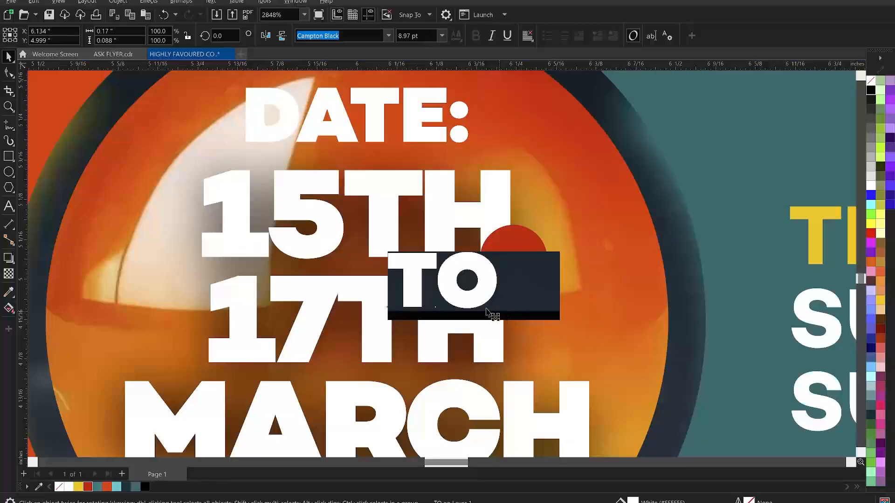
Scale the TO text down to fit beside the red circle
drag(486, 311, 484, 312)
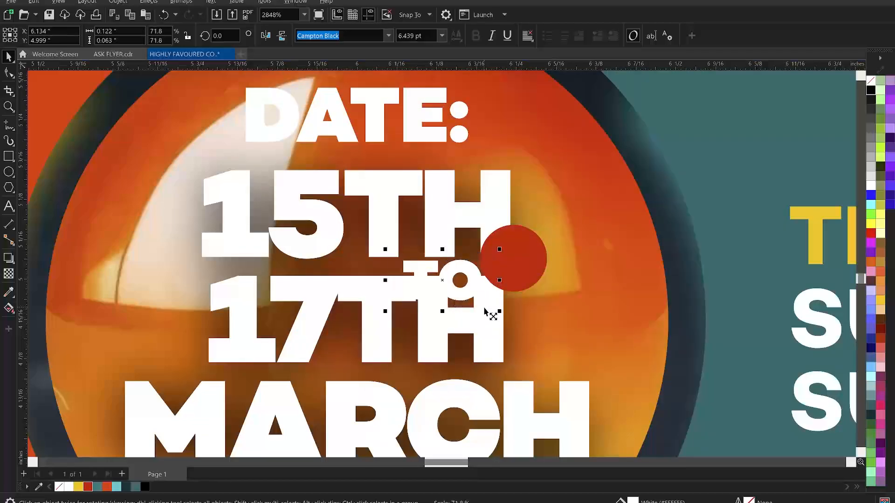
shift+click(513, 286)
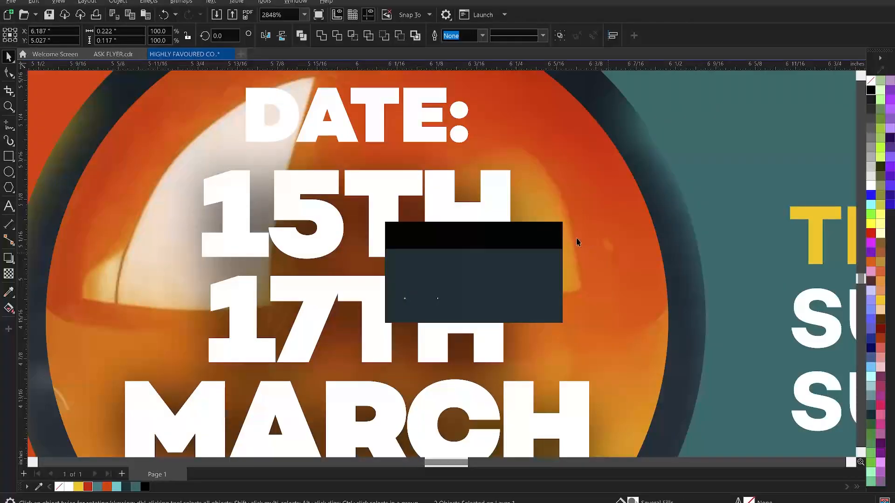
key(z)
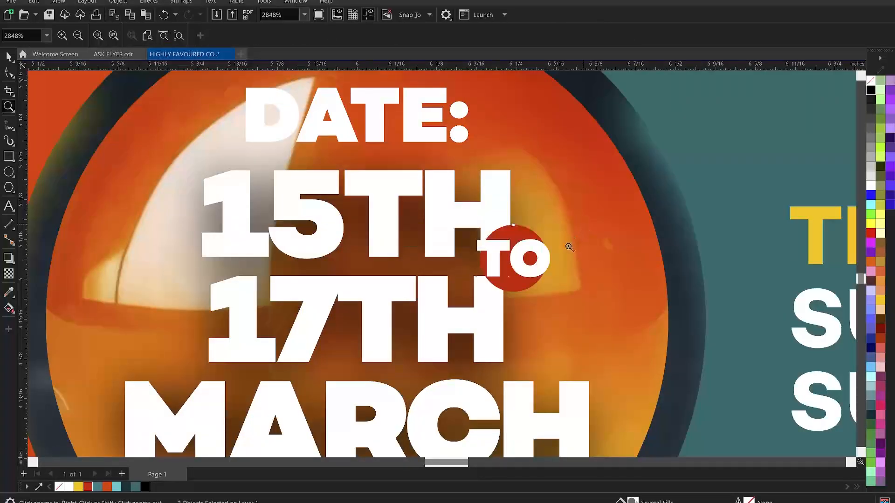
key(space)
click(539, 251)
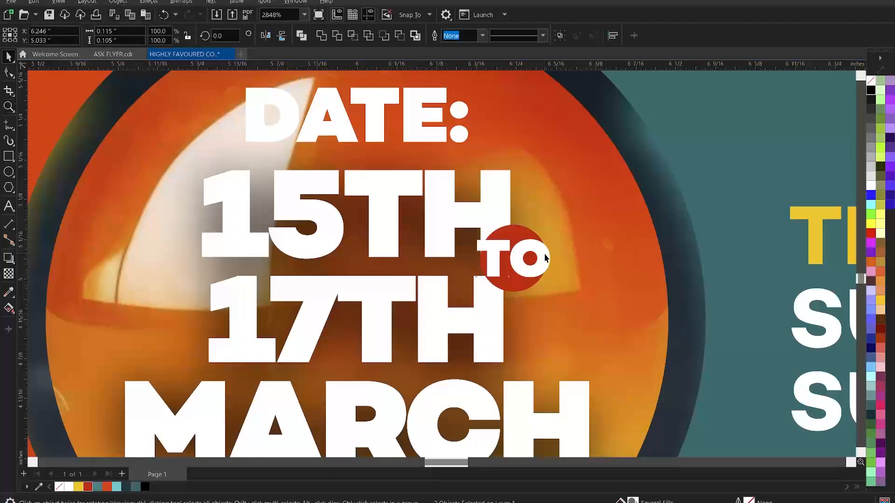
drag(554, 282, 543, 284)
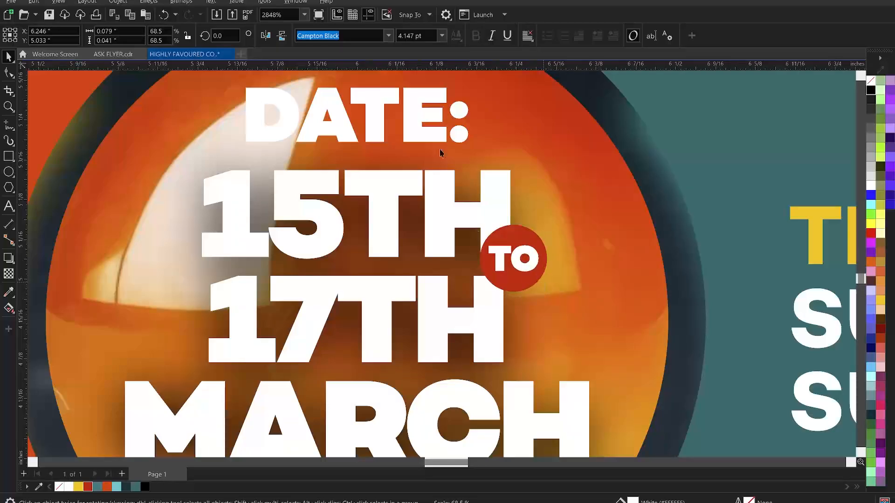
Set TO in Campton Book Bold and enlarge the red circle behind it
click(390, 38)
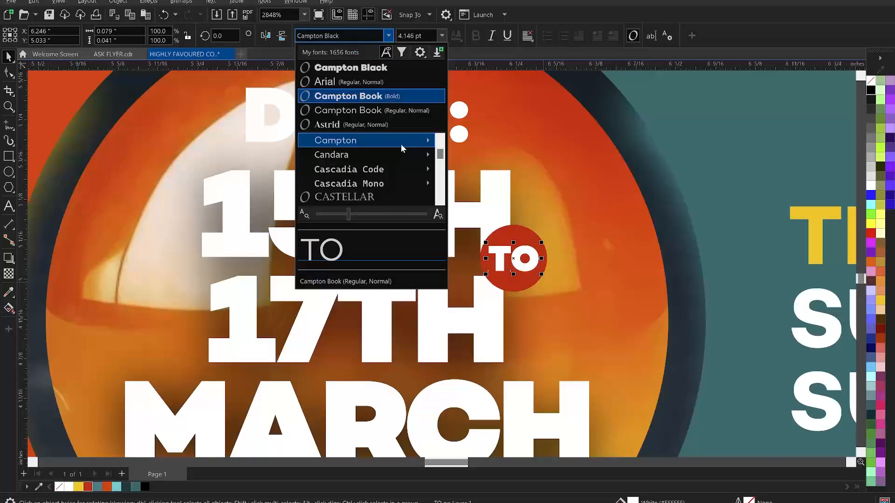
mouse_move(403, 145)
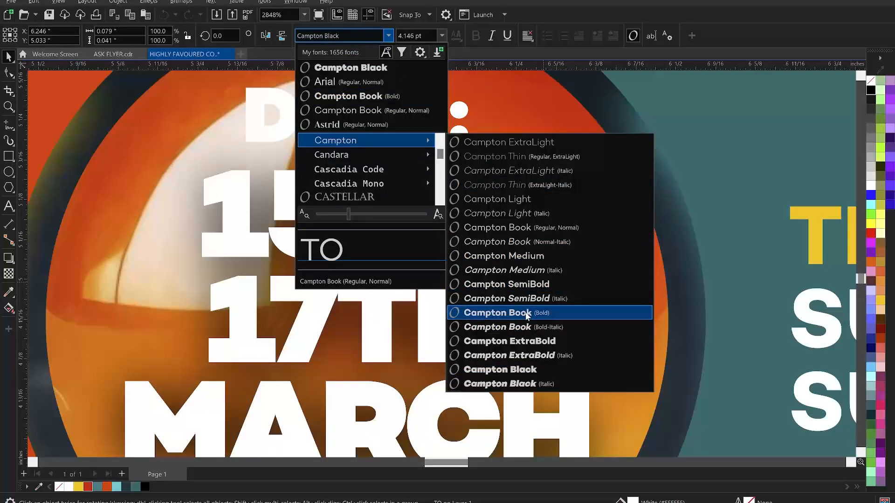
click(525, 313)
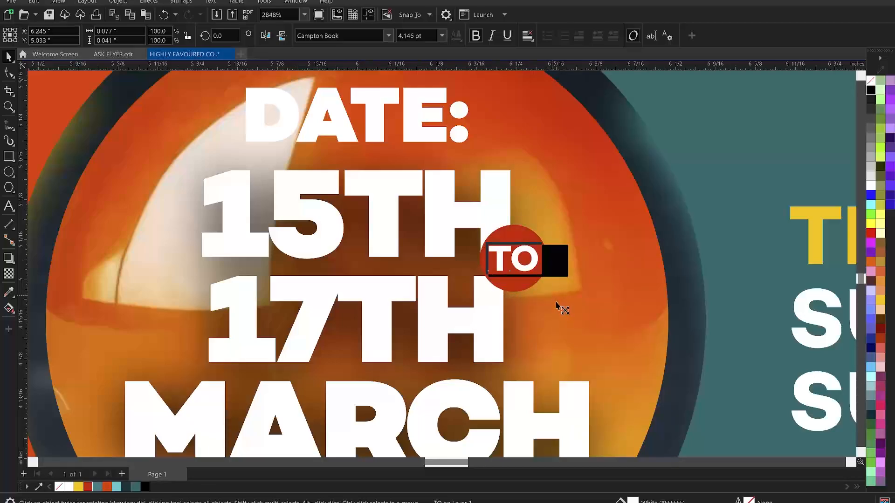
drag(556, 302, 552, 304)
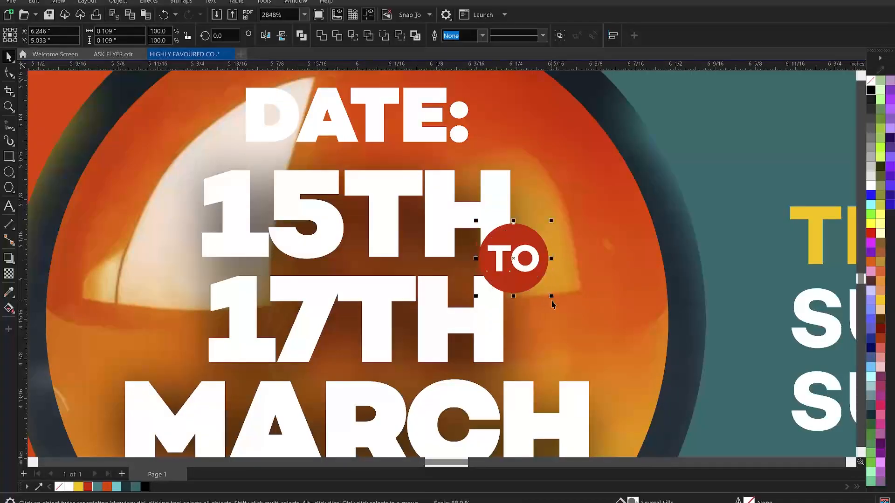
key(z)
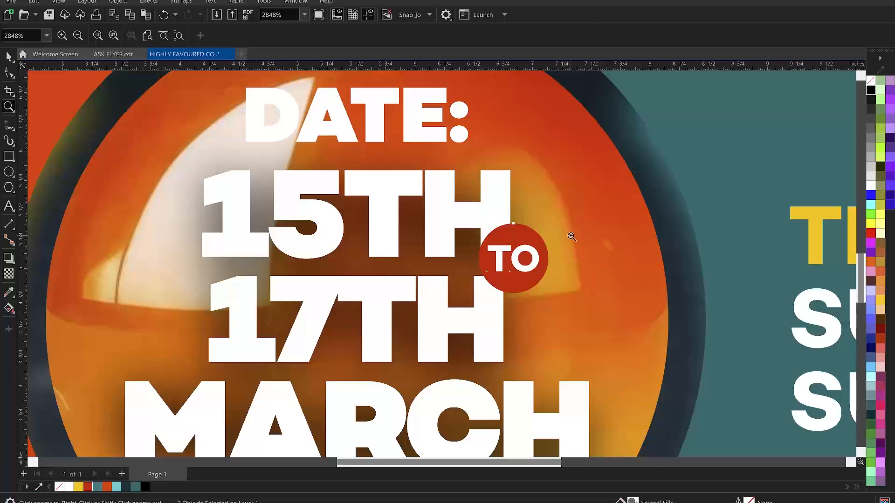
Zoom out to review the whole flyer with venue, date badge and time panels
right_click(572, 237)
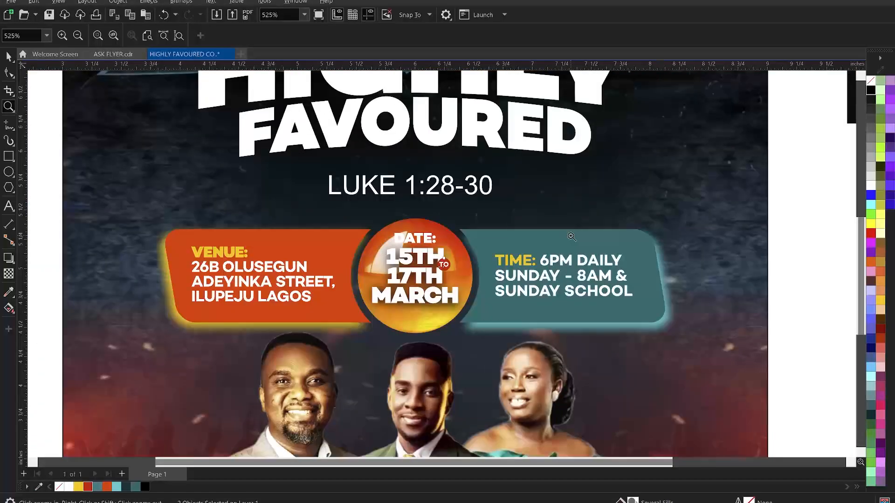
right_click(572, 237)
key(space)
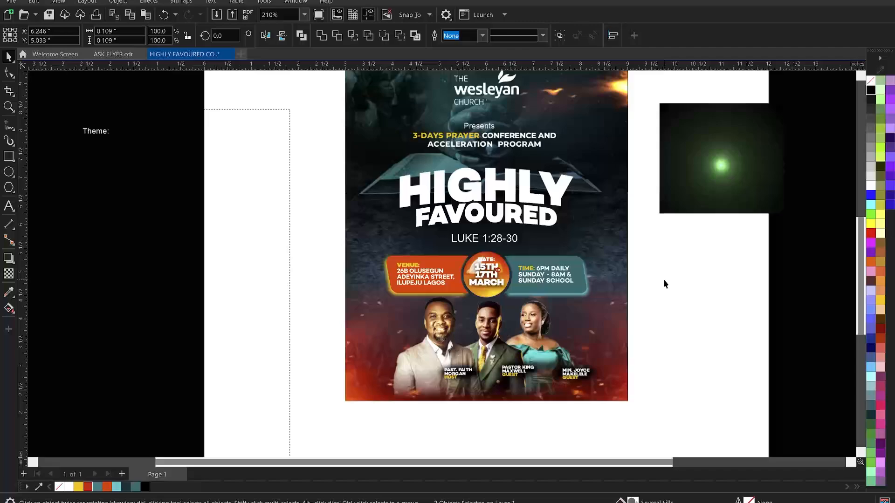
key(space)
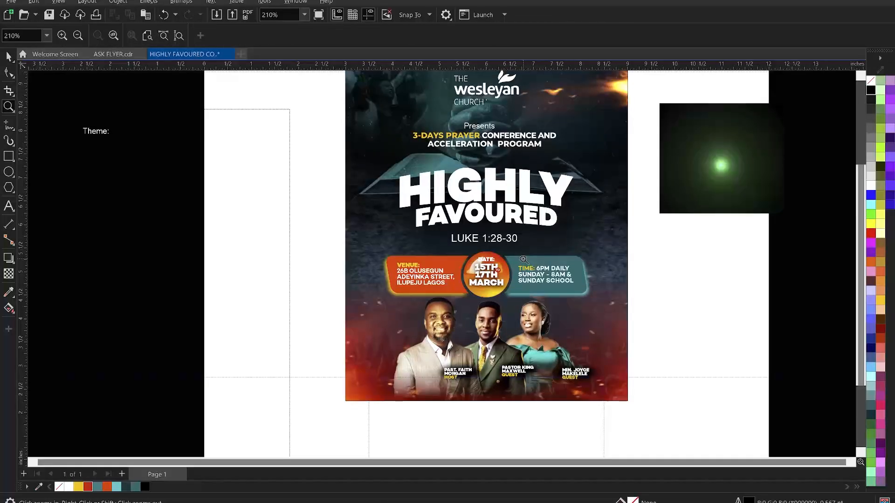
right_click(465, 211)
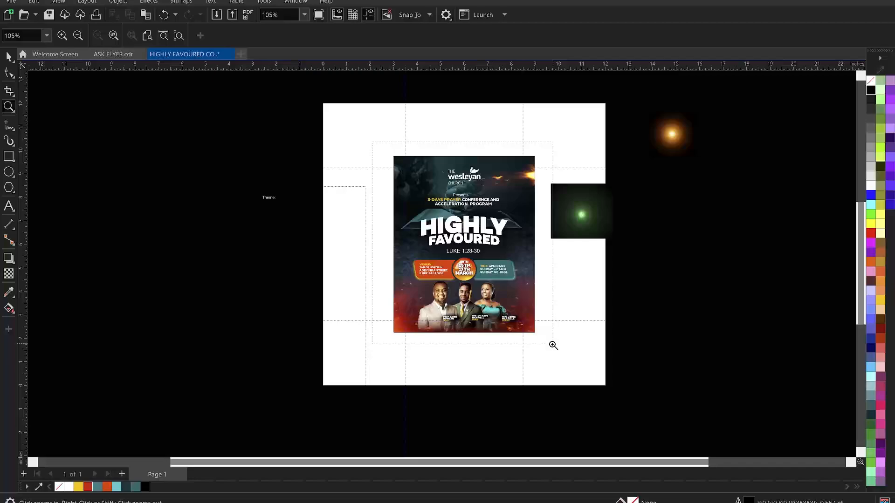
click(593, 300)
key(space)
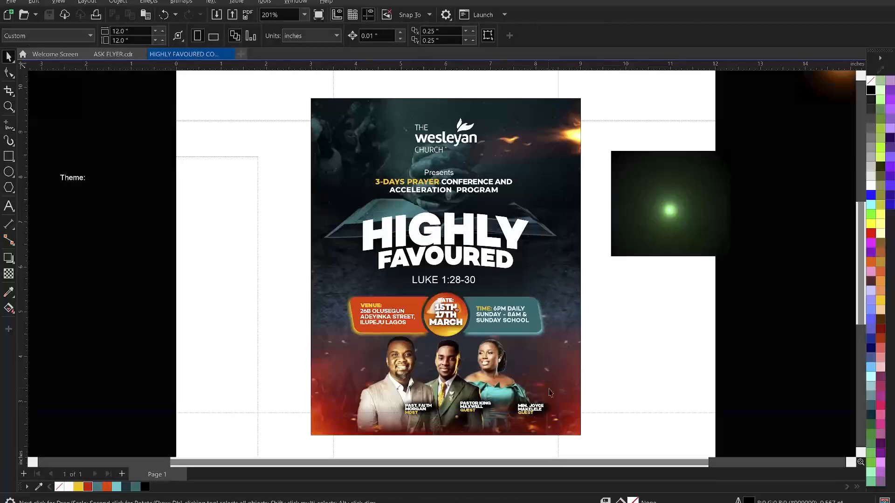
Close the HIGHLY FAVOURED FLYER and duplicate Downloads Explorer windows
mouse_move(392, 502)
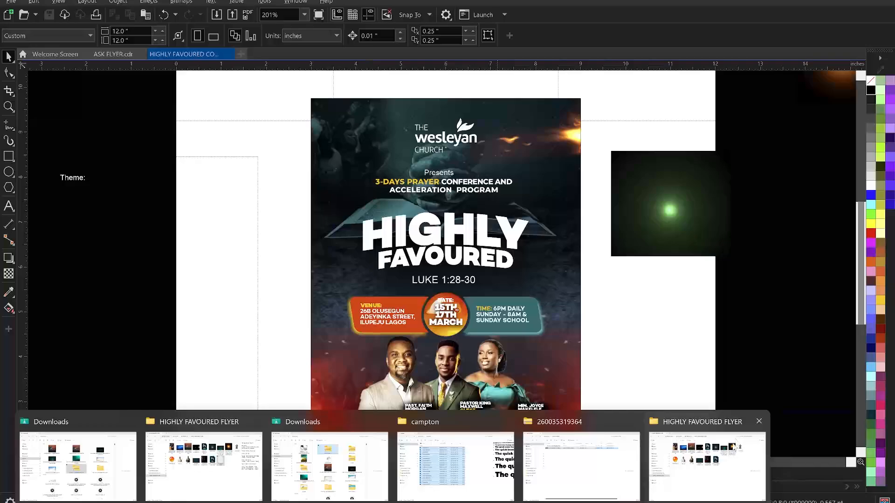
click(255, 421)
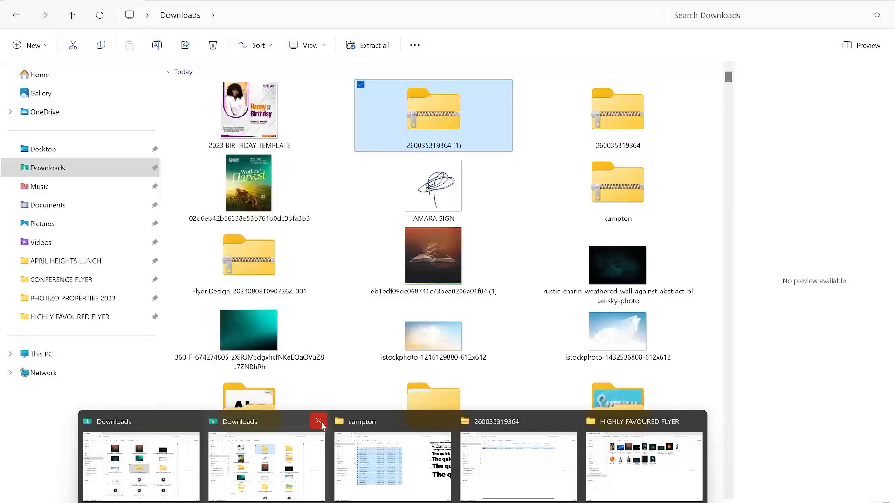
click(315, 422)
Close the campton and Downloads windows, then select sunny_3d_editable_text_effect.psd and the other PSD
click(380, 421)
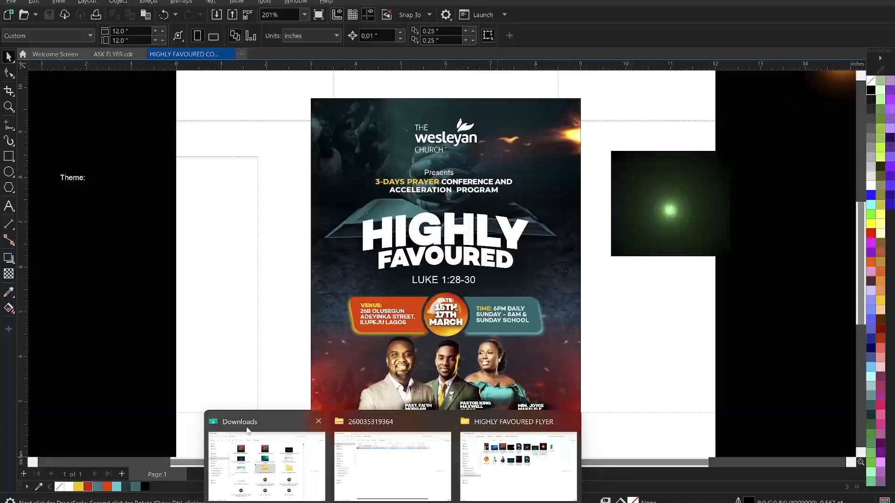
click(318, 421)
click(452, 448)
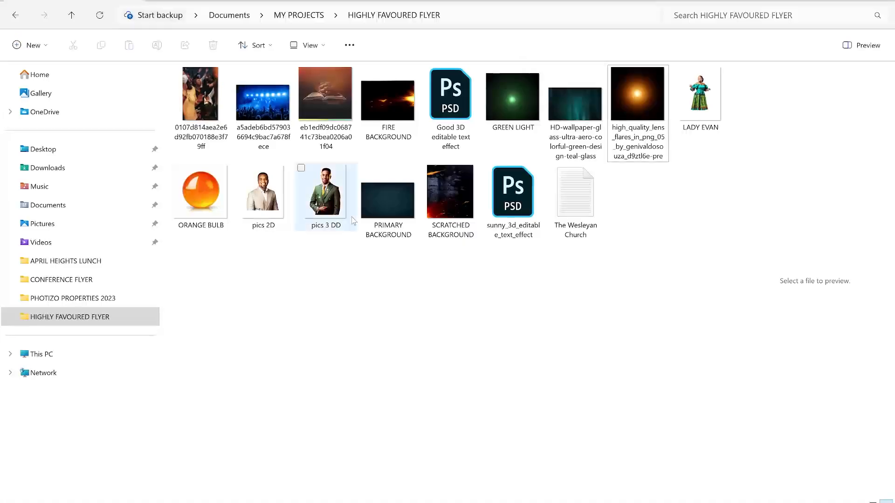
click(521, 200)
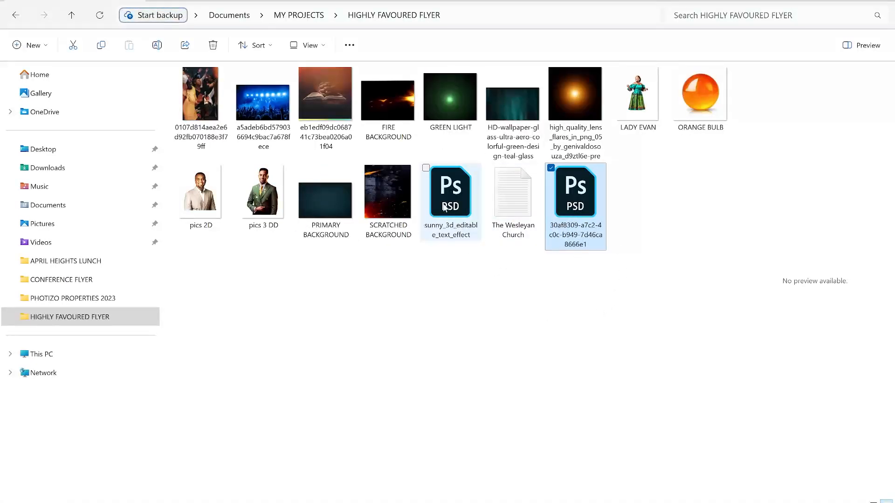
click(462, 201)
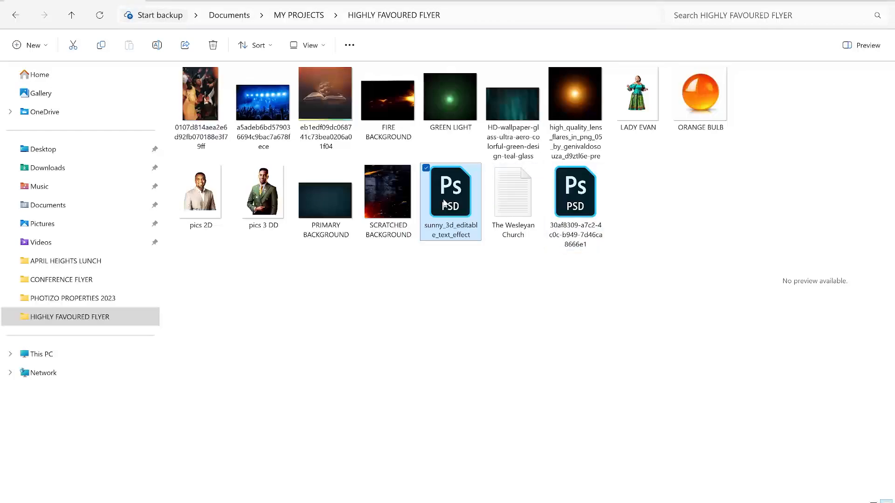
ctrl+click(579, 204)
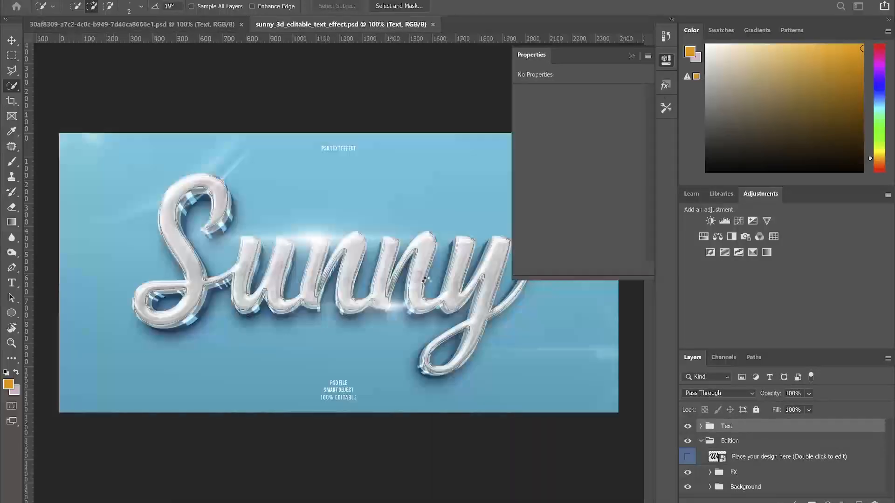
Dismiss Missing Fonts and hide the Text layer group in sunny_3d_editable_text_effect.psd
click(503, 273)
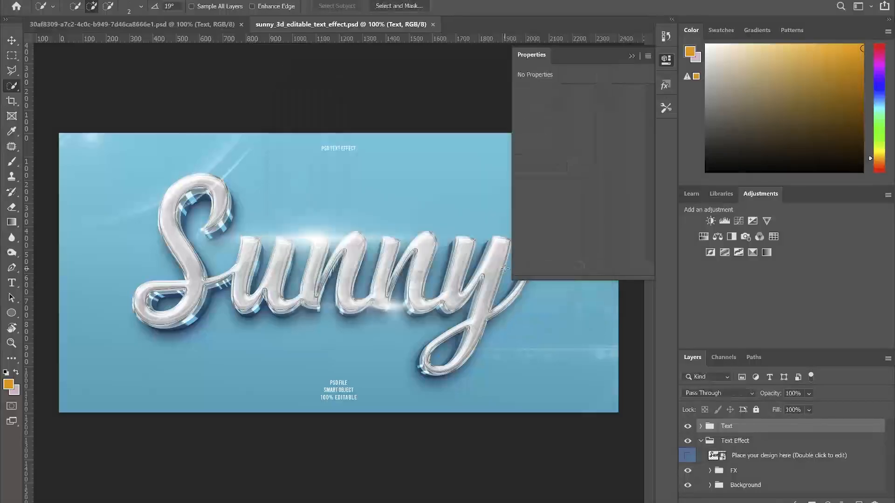
click(631, 56)
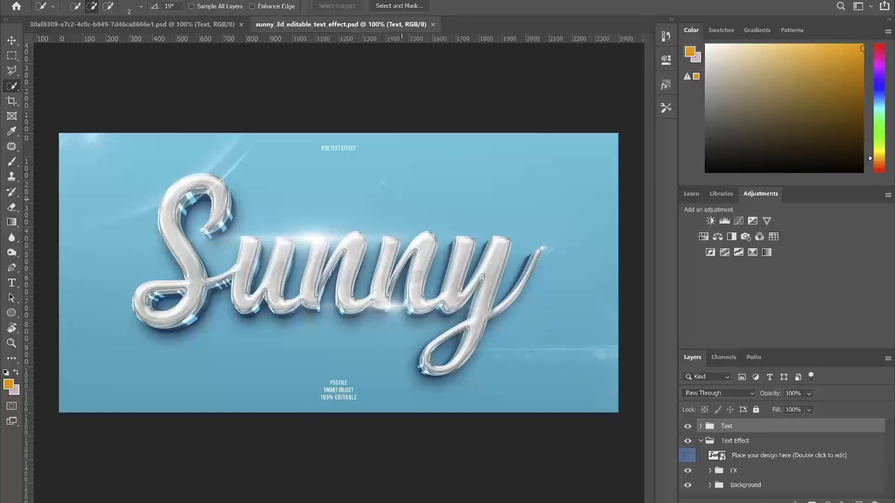
click(688, 426)
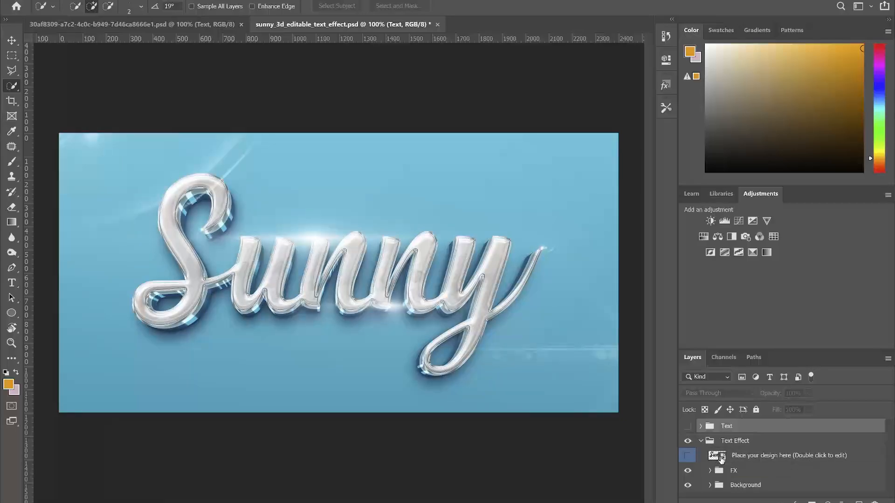
Open the Type111.psb smart object and hide its 'Place your text here' layer
double_click(722, 457)
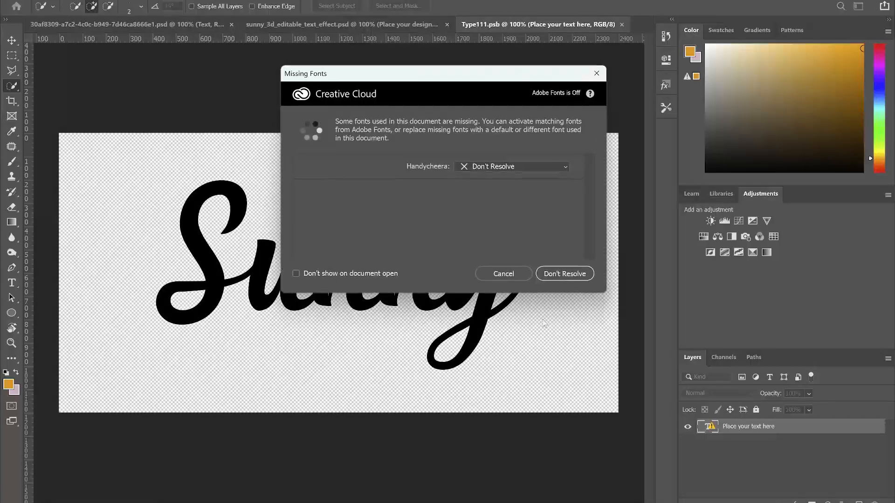
click(505, 276)
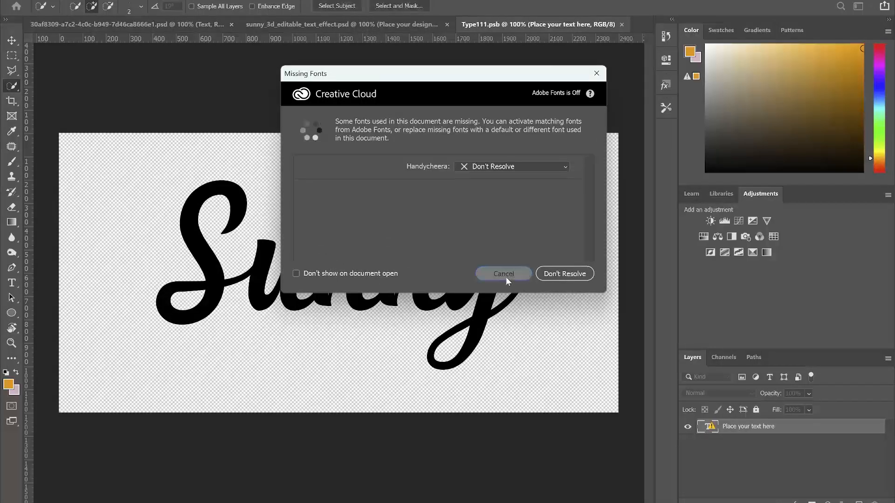
click(688, 428)
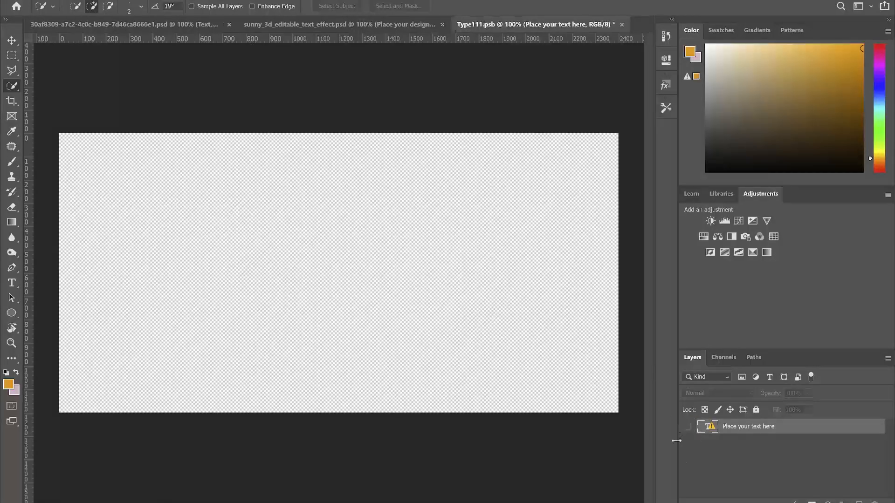
mouse_move(366, 497)
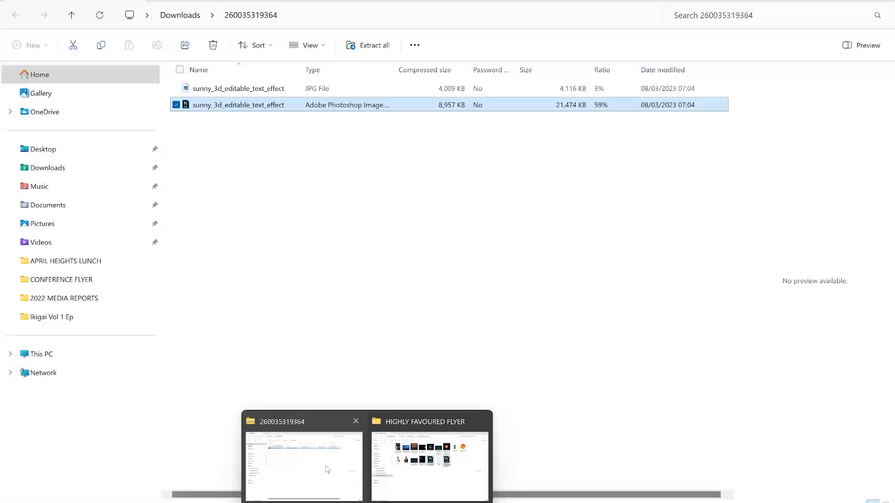
Find the HIGHLY PNG in Downloads and drag it onto the Type111.psb canvas
click(328, 470)
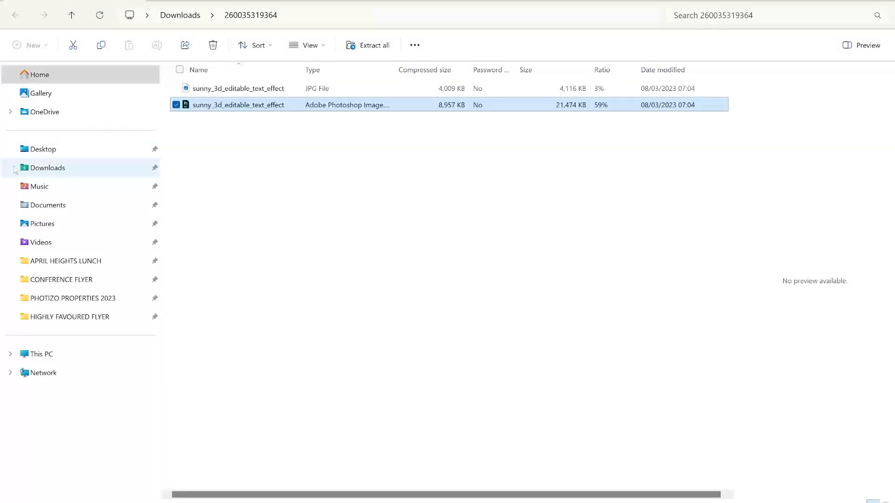
click(53, 170)
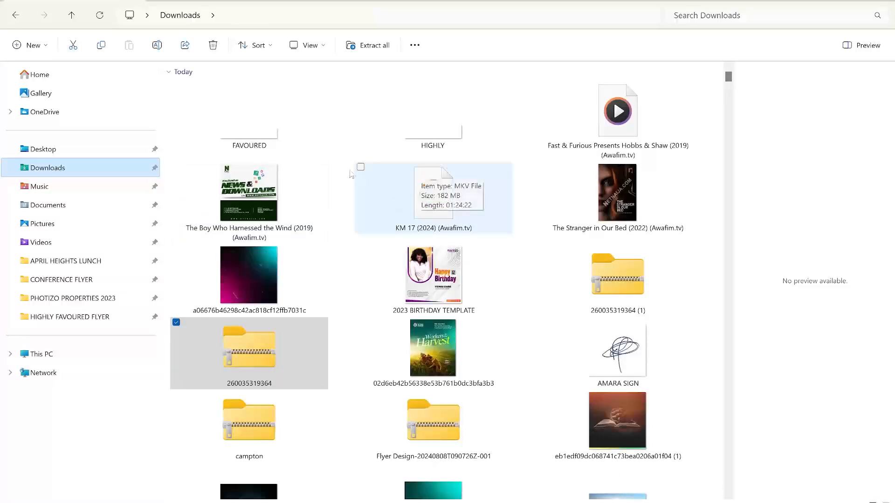
click(254, 116)
click(433, 138)
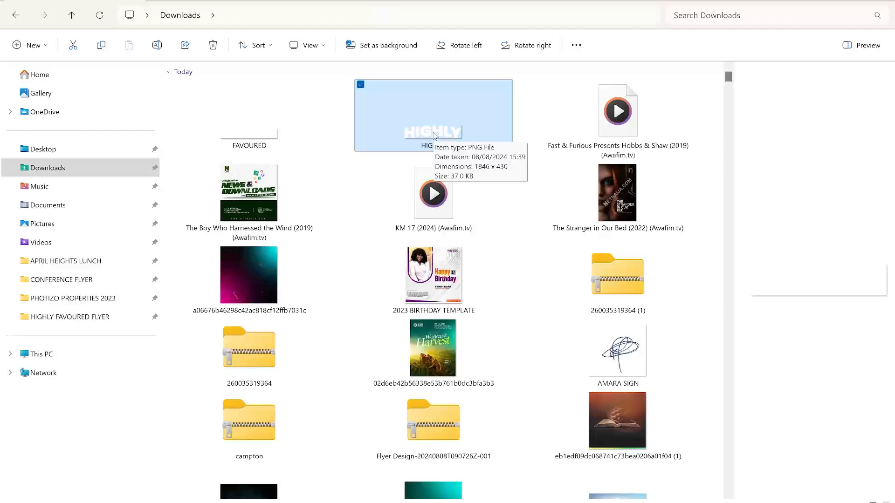
drag(434, 135, 296, 250)
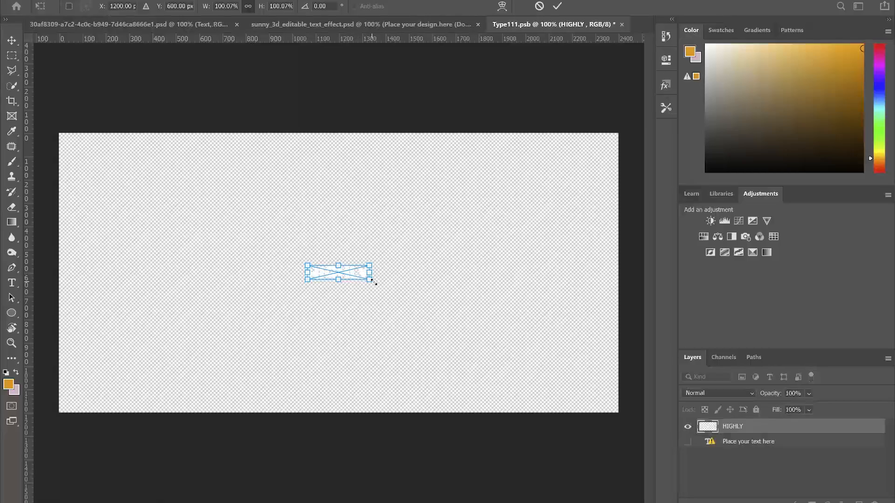
Scale the HIGHLY image across the canvas, then save and close Type111.psb
drag(375, 282, 558, 371)
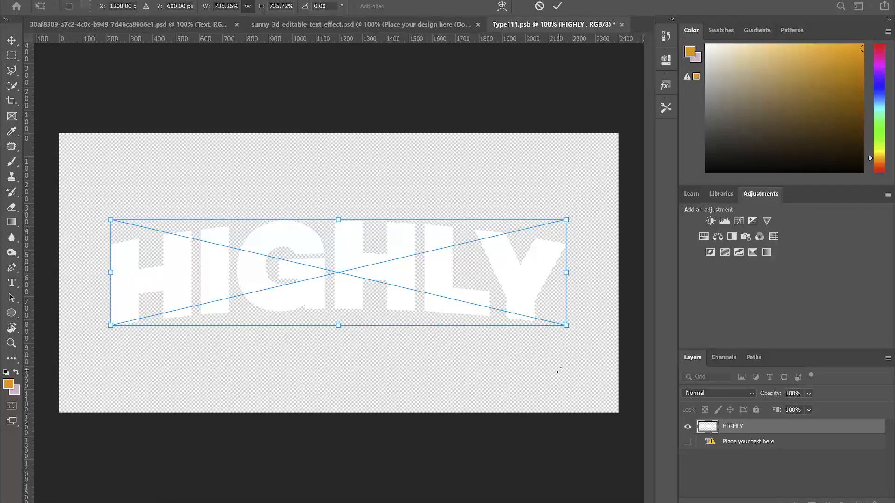
key(Return)
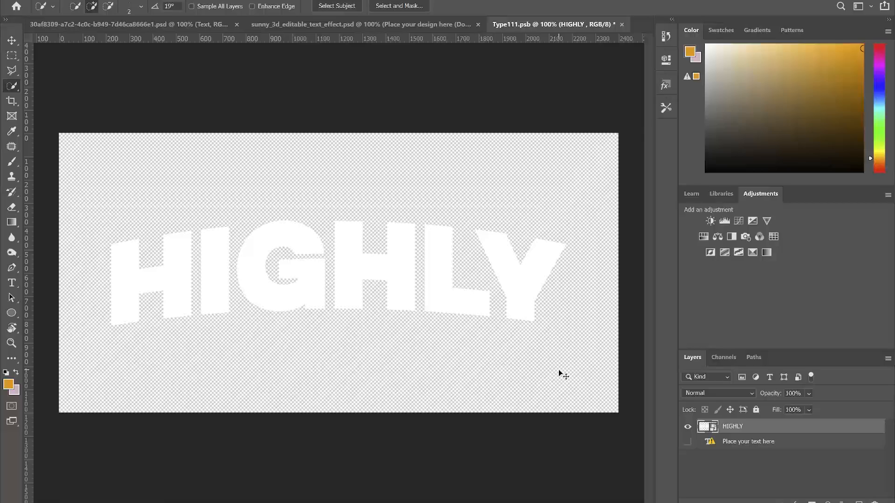
key(ctrl+s)
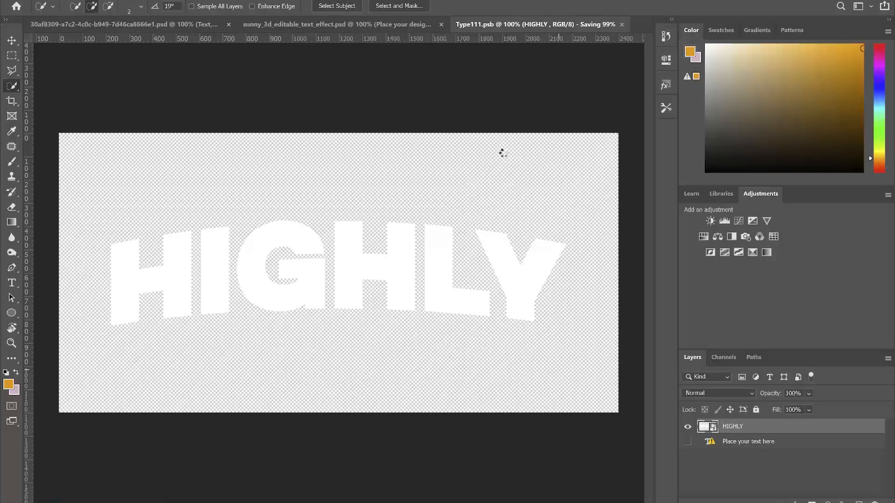
click(621, 24)
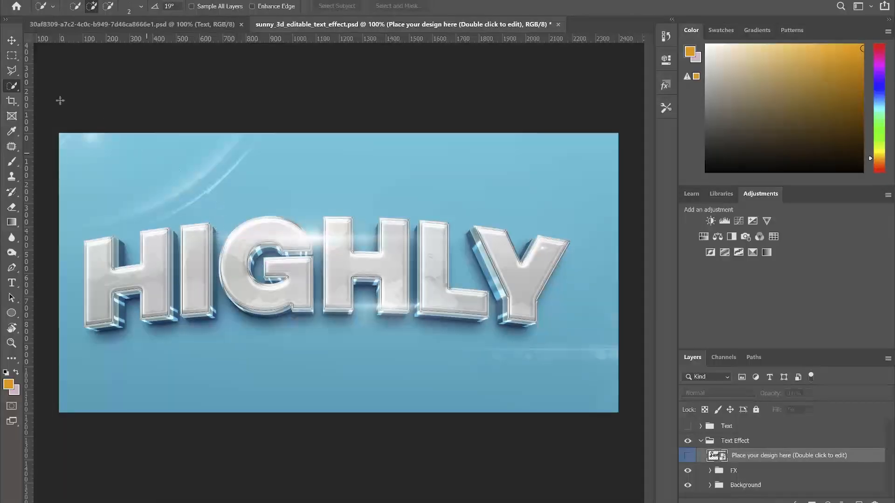
Delete the four FX Light layers, removing the light streaks and glows around HIGHLY
key(v)
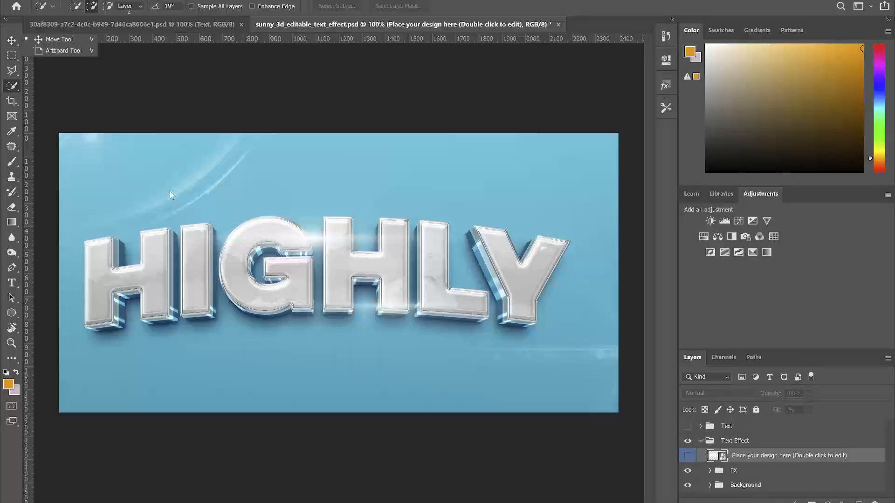
drag(166, 191, 166, 194)
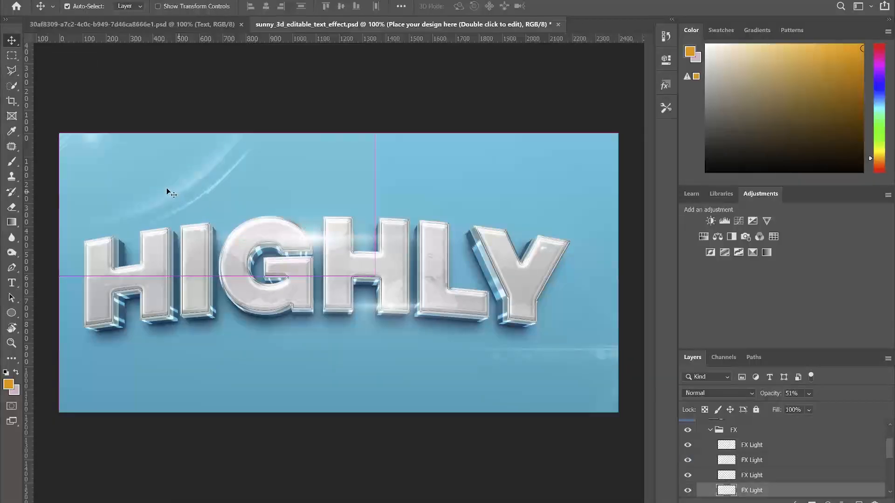
click(744, 492)
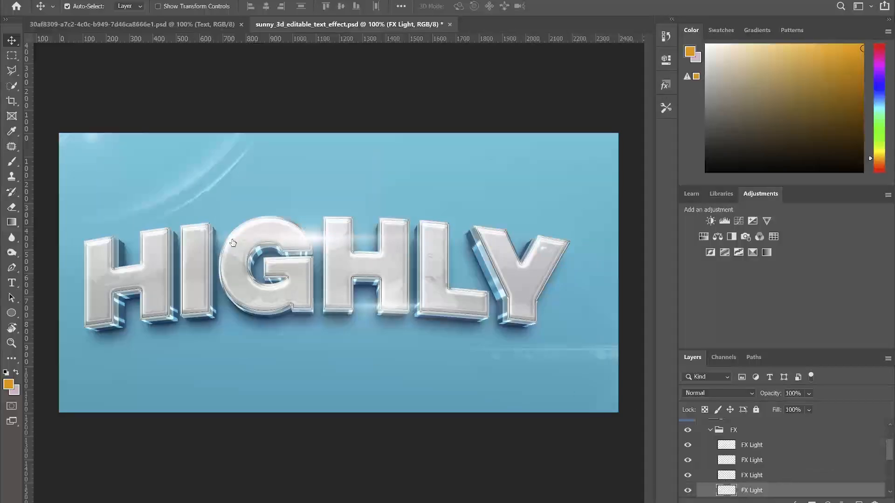
key(Delete)
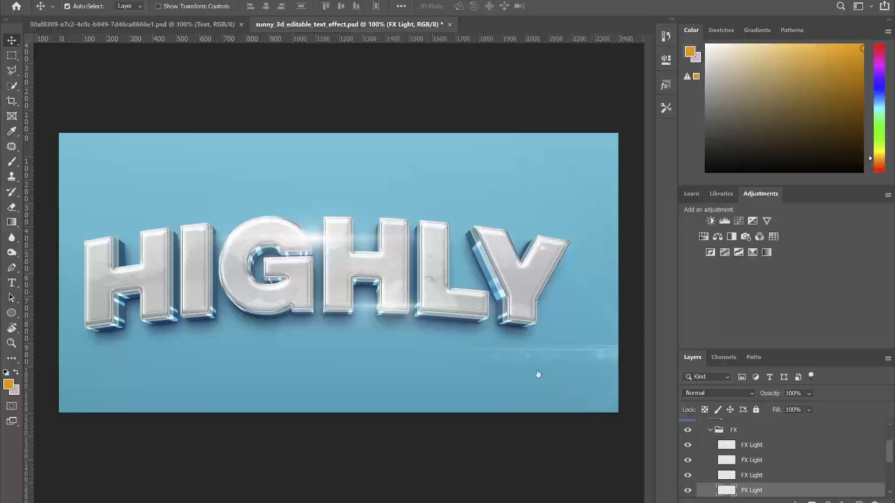
key(Delete)
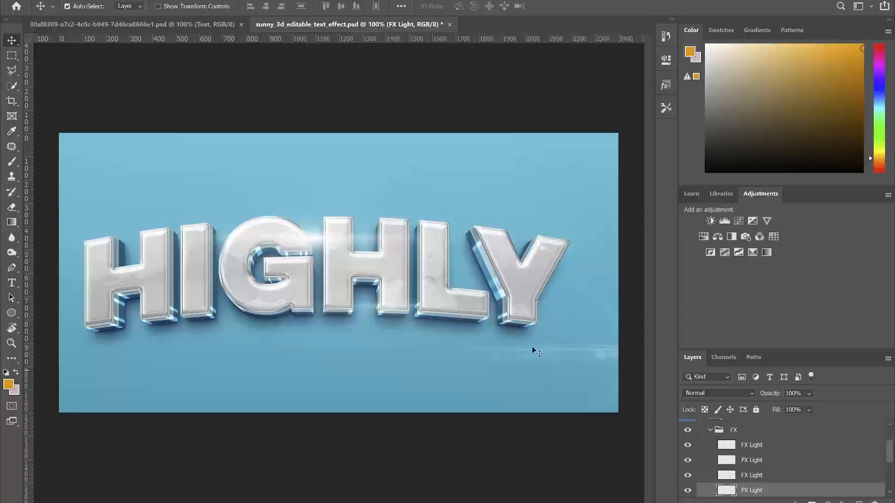
click(583, 353)
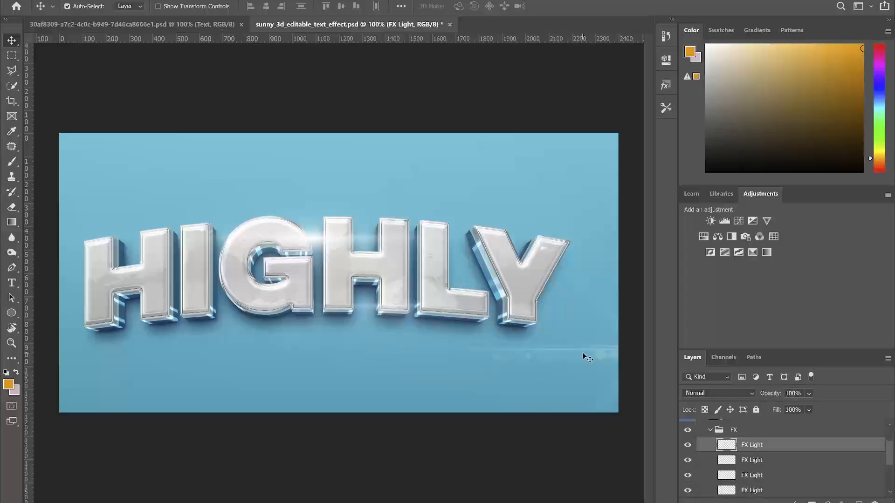
key(Delete)
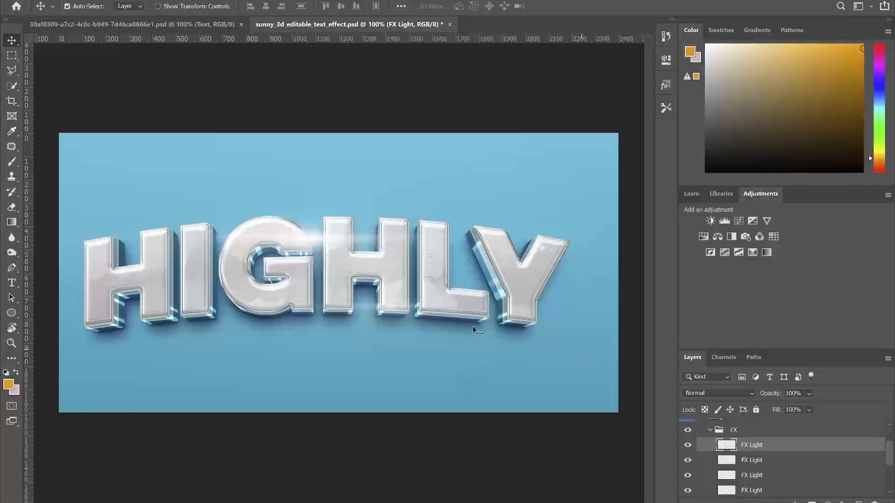
click(305, 243)
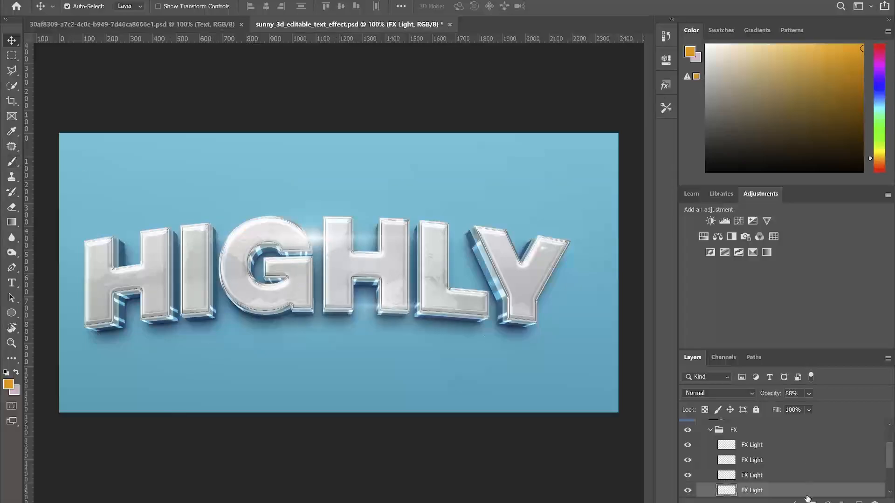
key(Delete)
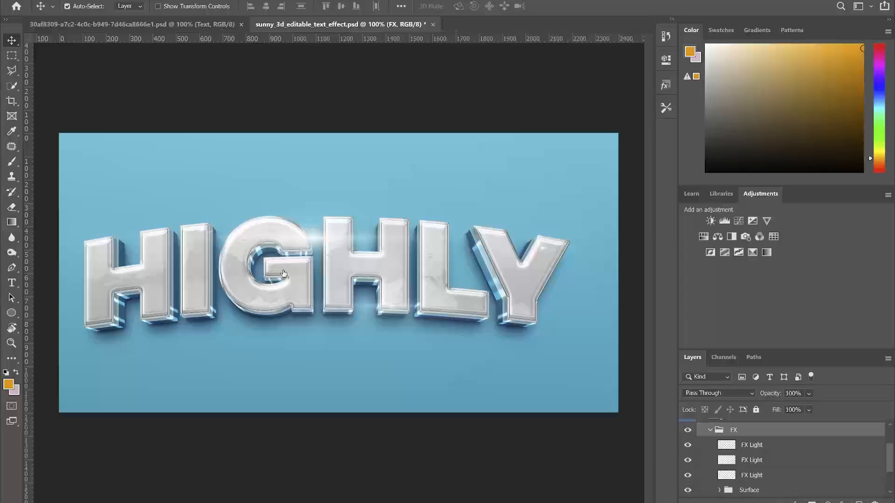
Hide the blue Background so HIGHLY sits on transparency, then start Save a Copy
click(359, 256)
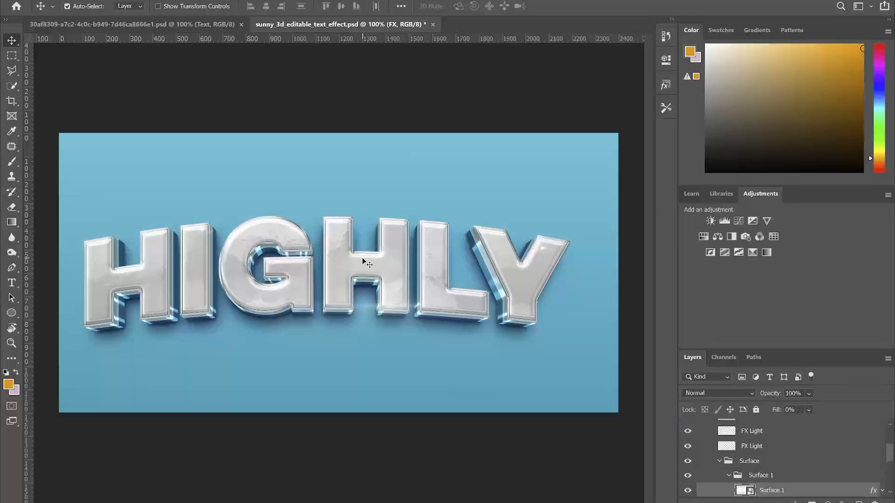
scroll(796, 459, down, 5)
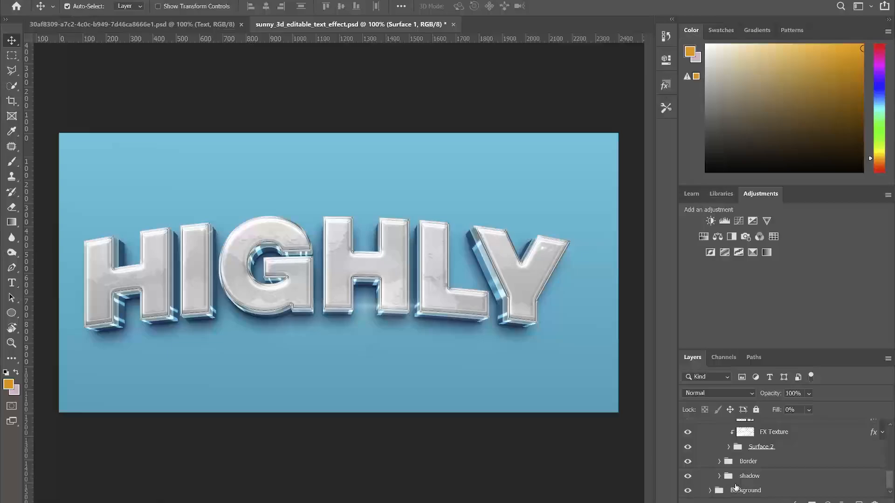
click(688, 491)
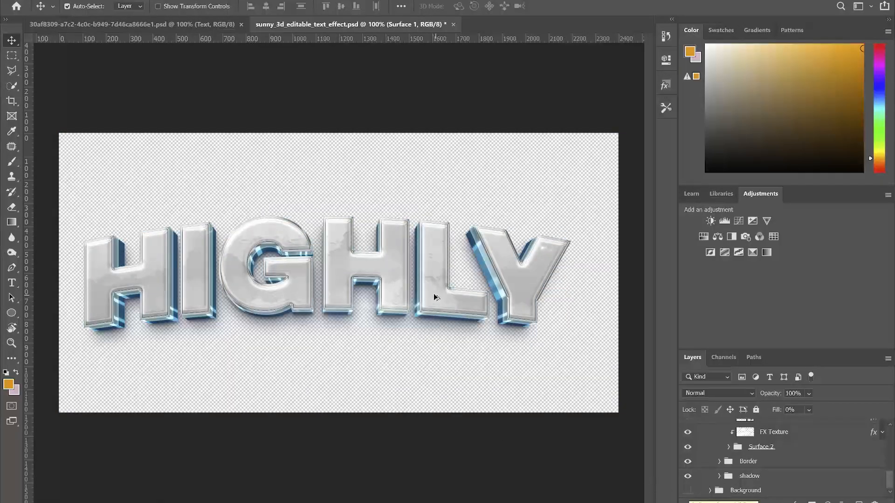
scroll(433, 296, down, 2)
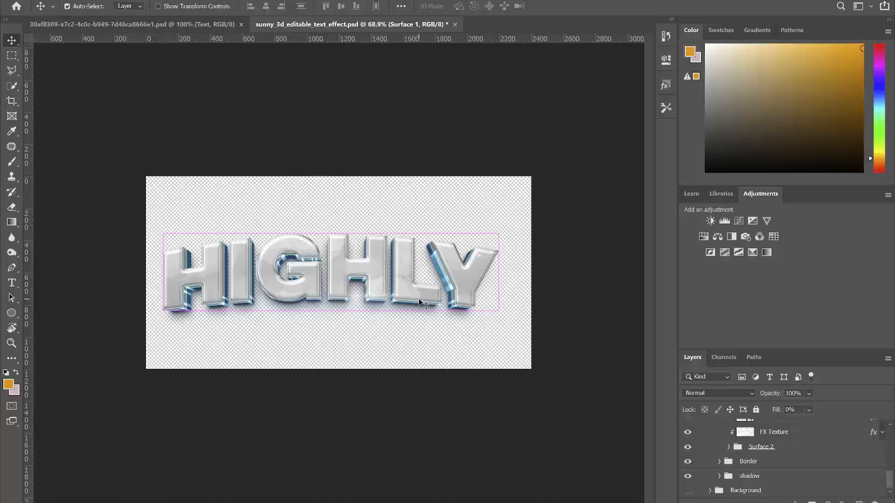
key(ctrl+shift+s)
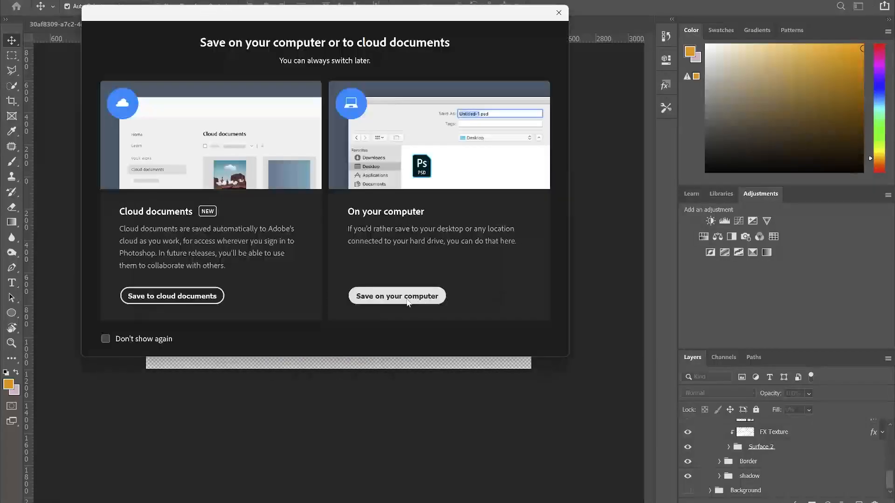
Save the transparent HIGHLY lettering to Downloads as a PNG named 'HIGHLY 2'
click(406, 300)
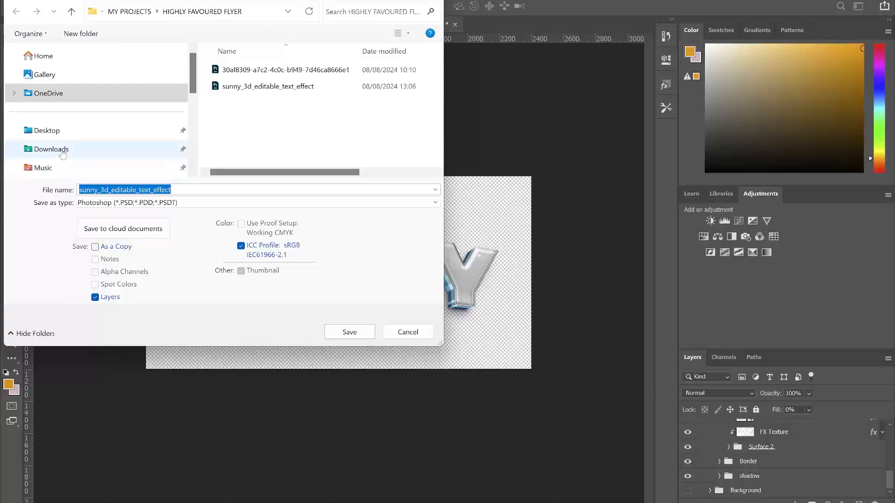
click(51, 149)
click(116, 203)
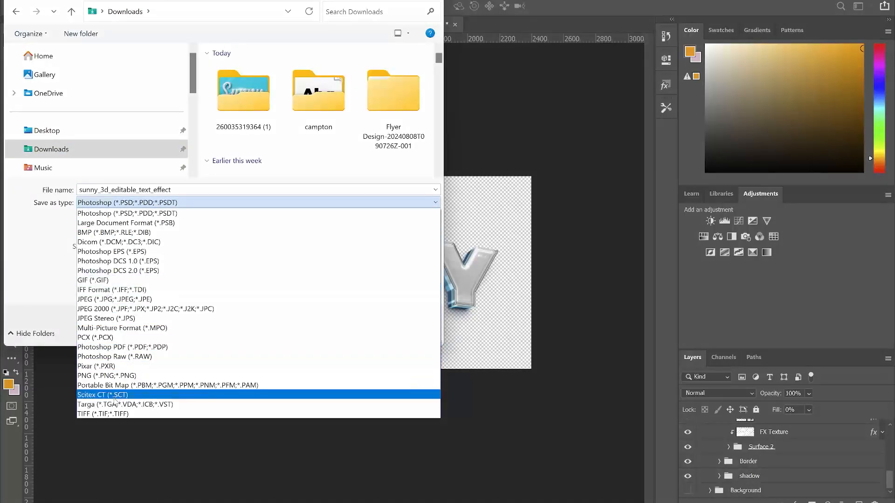
click(102, 375)
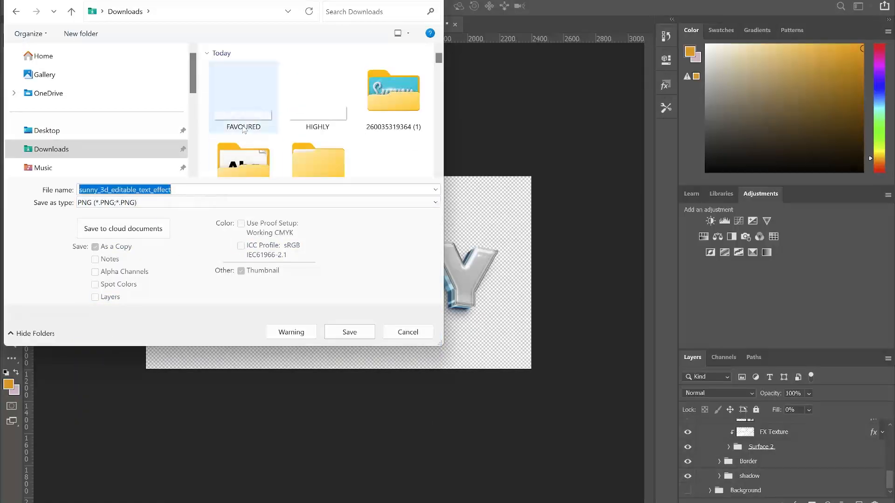
click(318, 95)
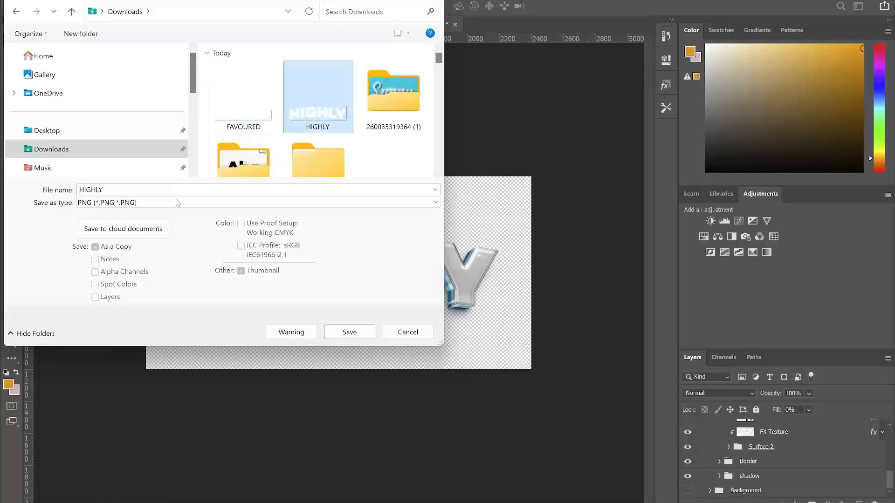
click(147, 191)
text(2)
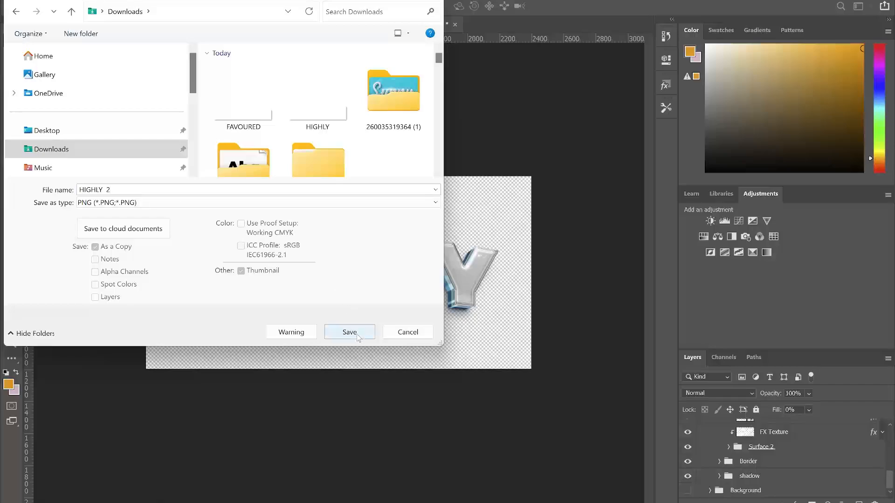
click(349, 332)
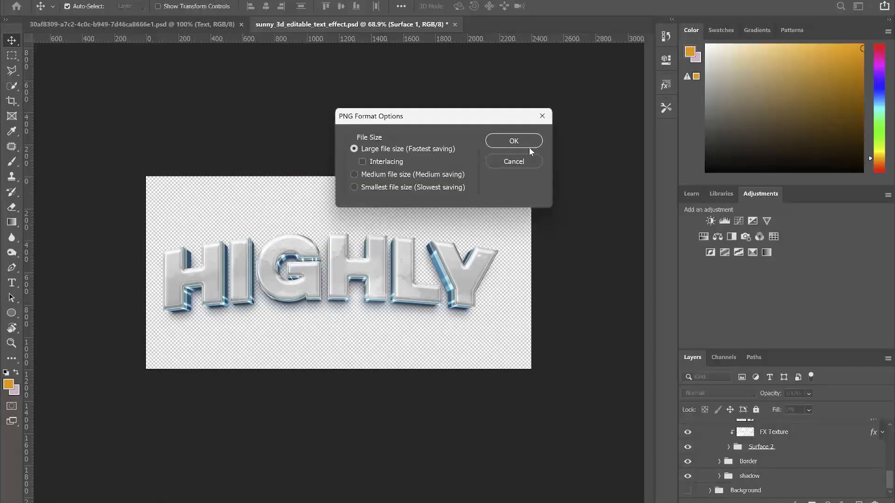
click(528, 144)
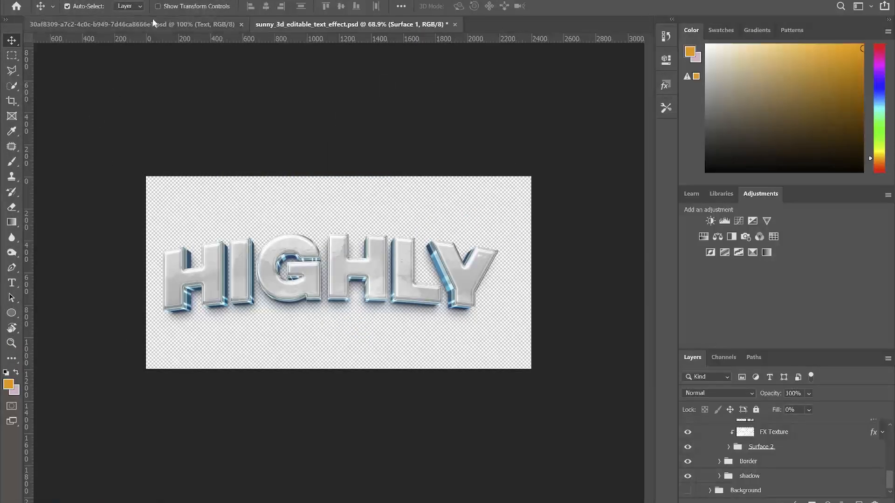
click(153, 23)
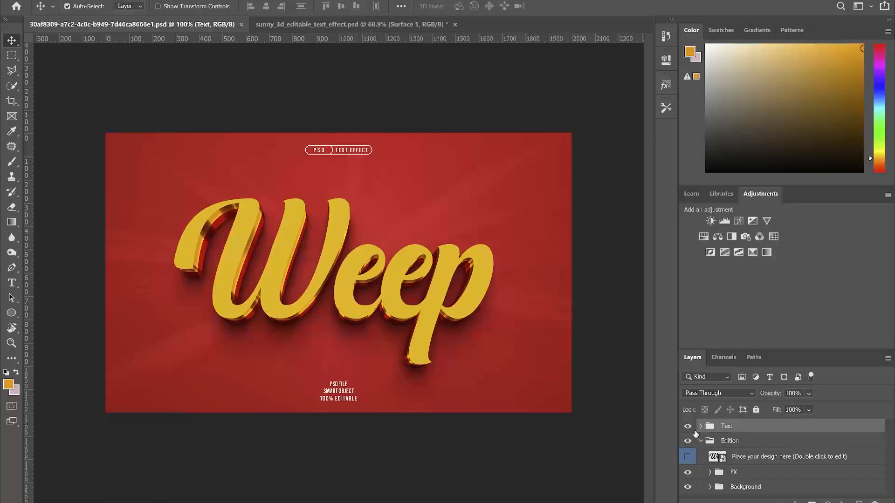
Open the Weep smart object, cancel the missing-fonts warning and hide the placeholder Weep text
click(688, 426)
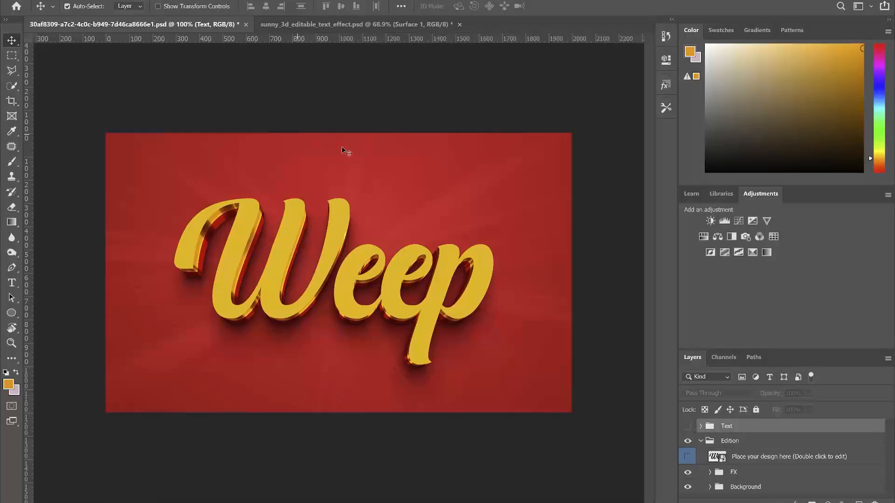
double_click(723, 458)
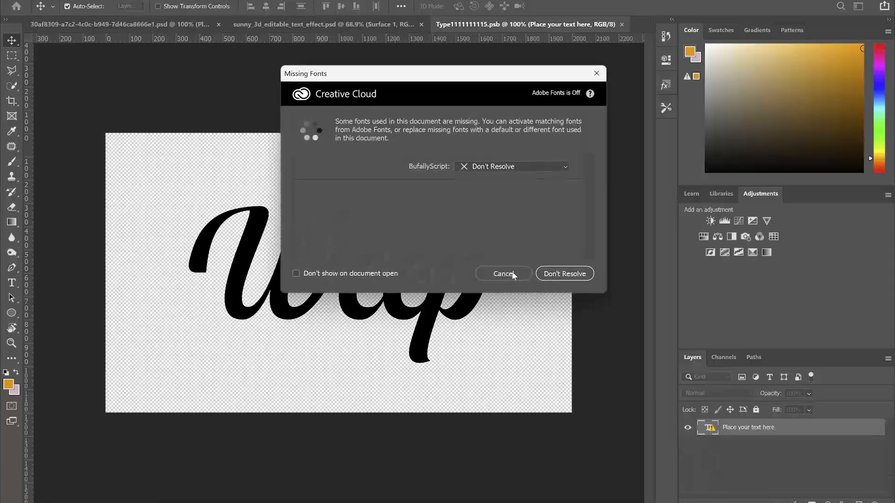
click(512, 273)
click(688, 428)
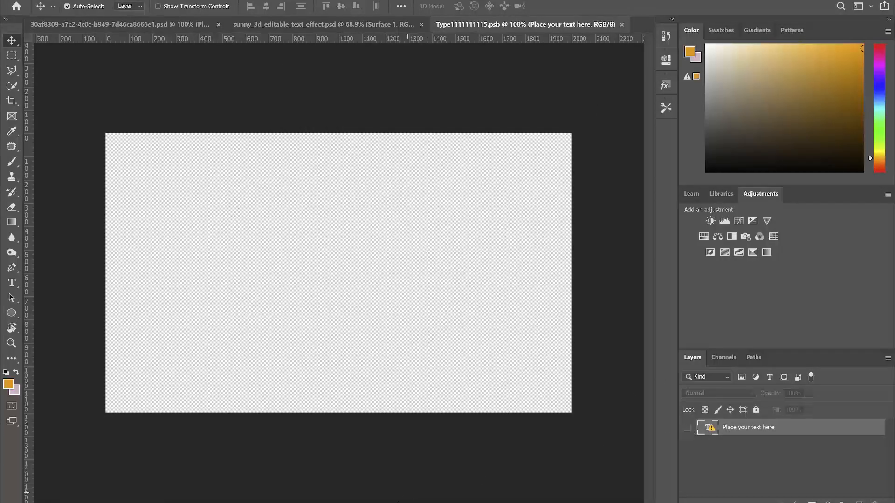
Drop the FAVOURED image from Downloads into the smart object, enlarge it across the canvas, save and close
mouse_move(367, 502)
click(346, 490)
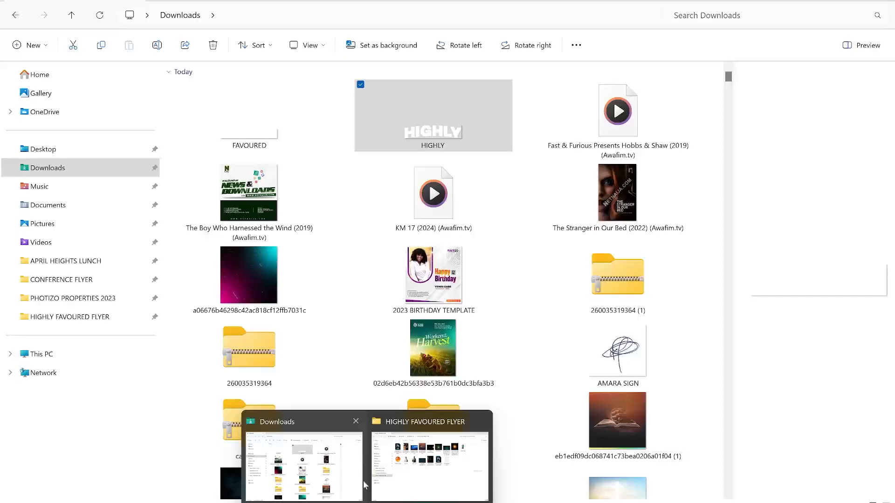
click(260, 144)
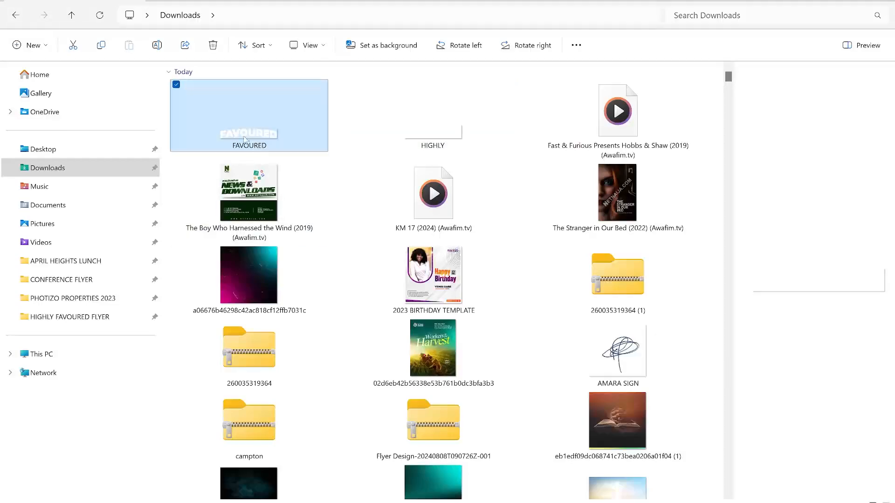
mouse_move(633, 502)
click(633, 462)
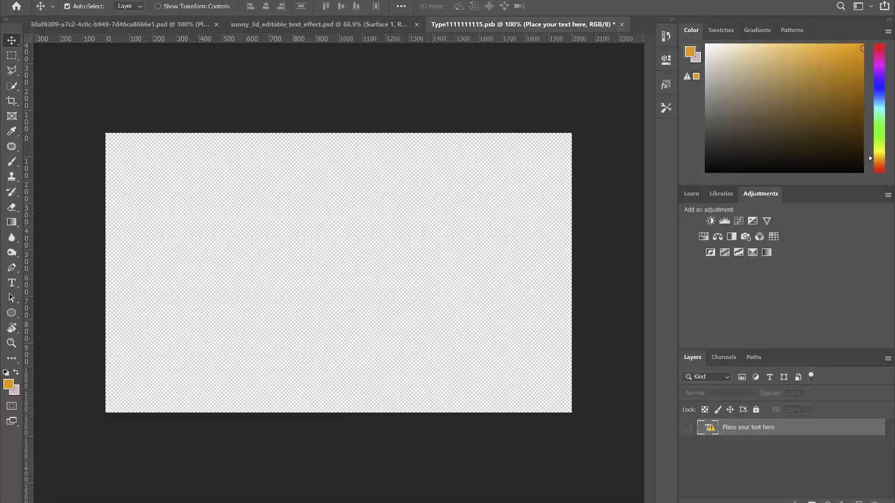
drag(633, 461, 371, 307)
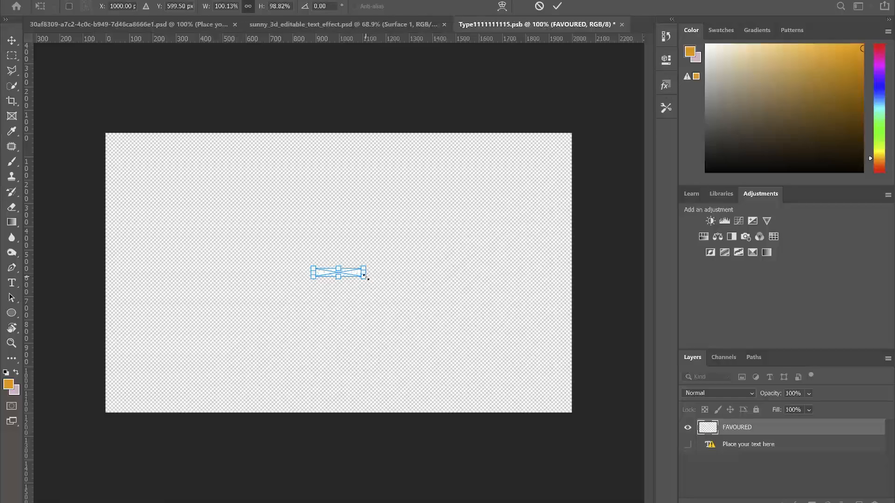
drag(364, 276, 504, 352)
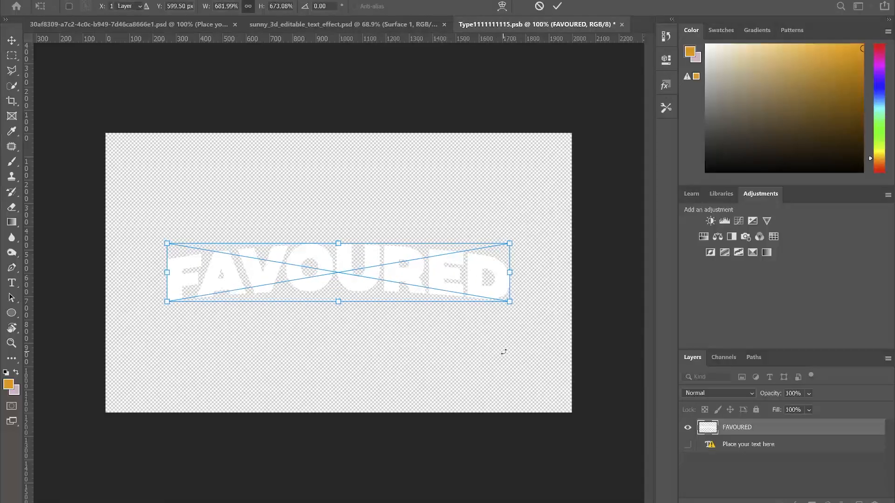
key(Return)
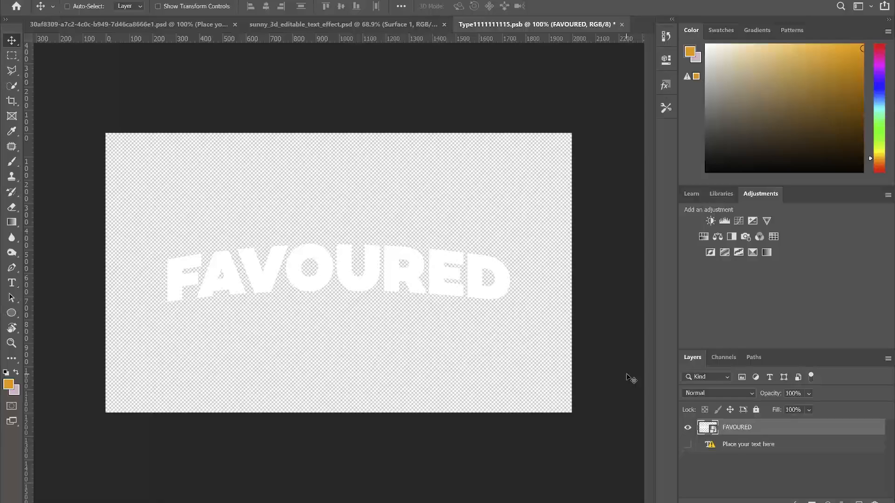
key(ctrl+s)
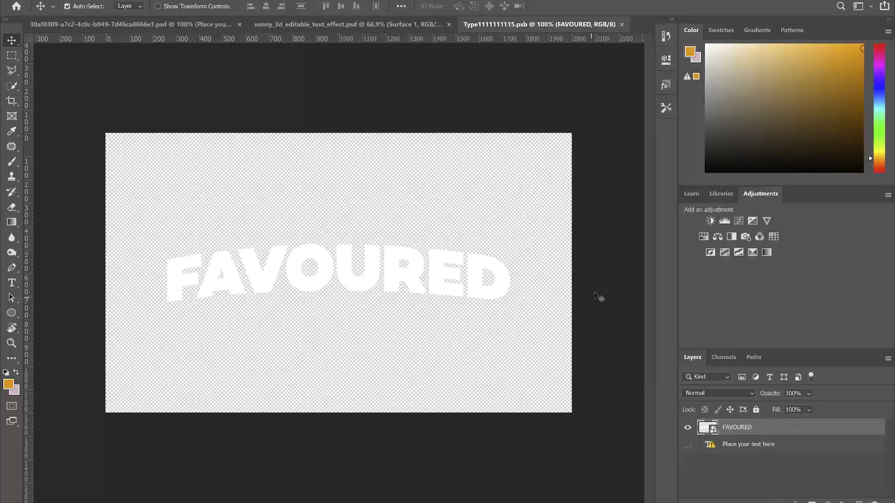
click(621, 25)
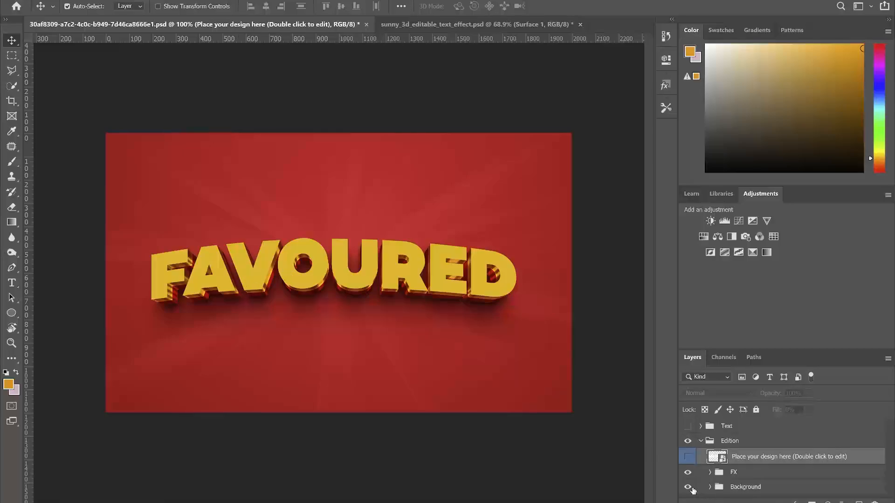
Hide the red background and save the gold FAVOURED lettering as PNG 'FAVOURED 2' in Downloads
click(692, 490)
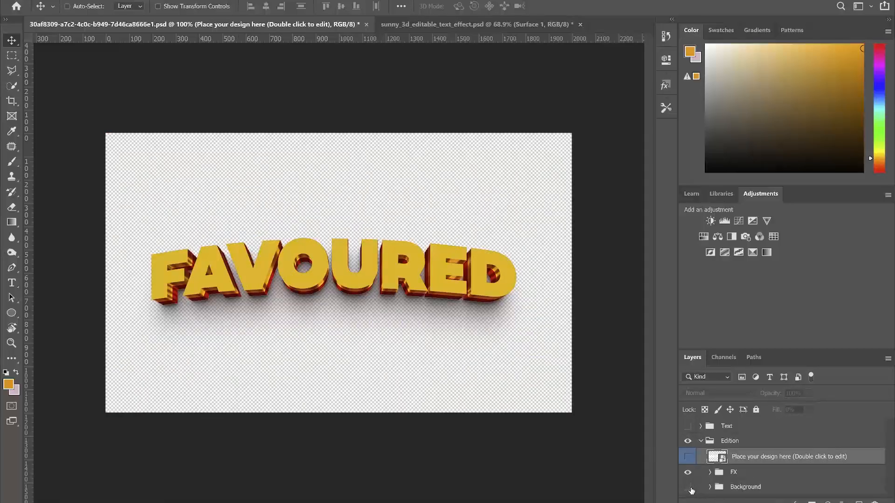
key(ctrl+shift+s)
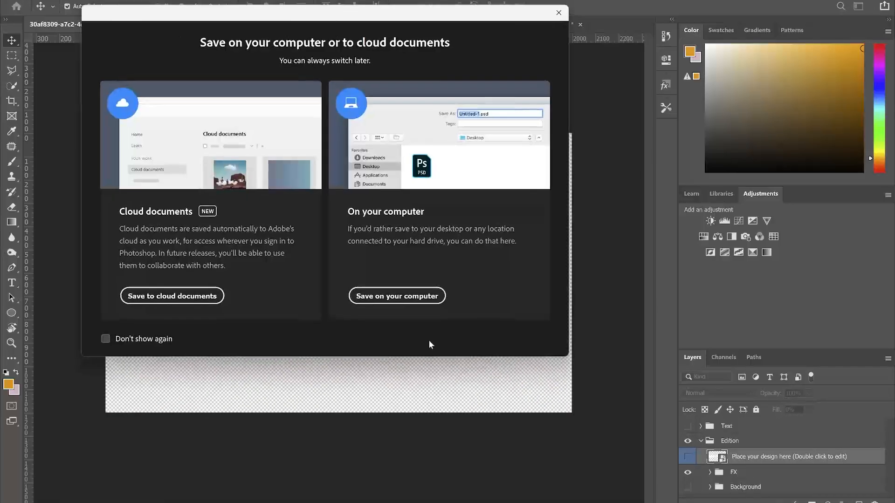
click(408, 296)
click(116, 202)
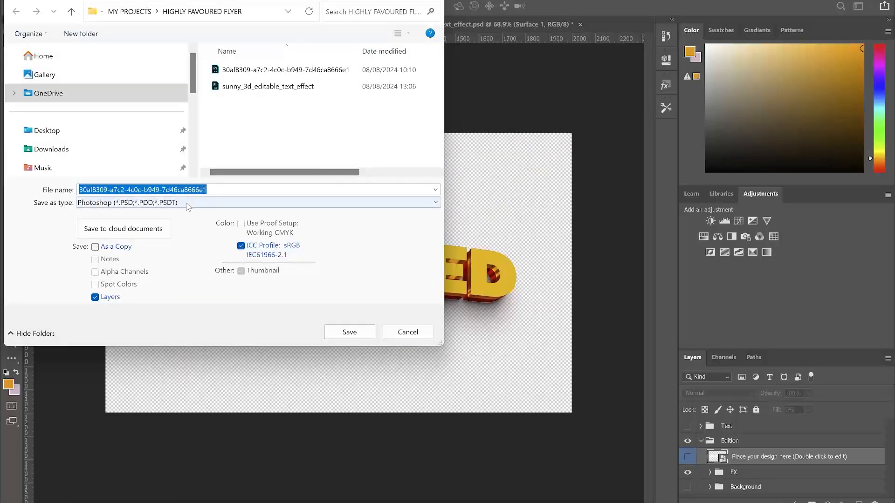
click(104, 380)
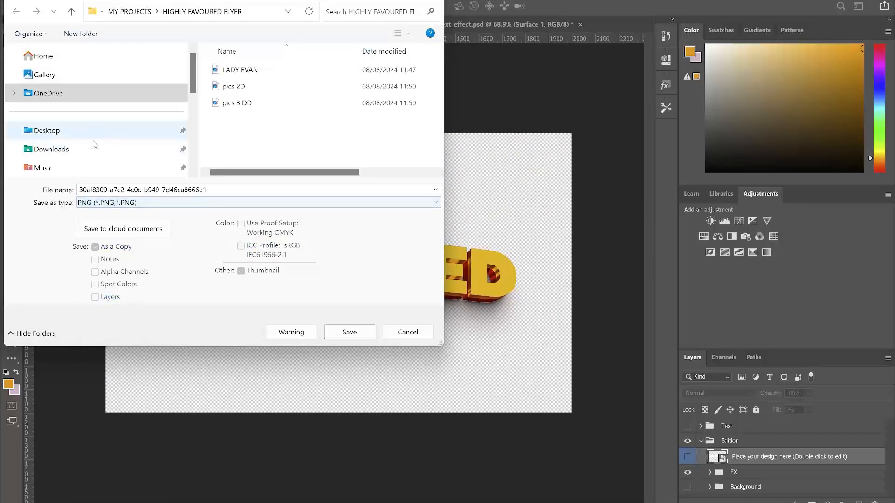
click(52, 149)
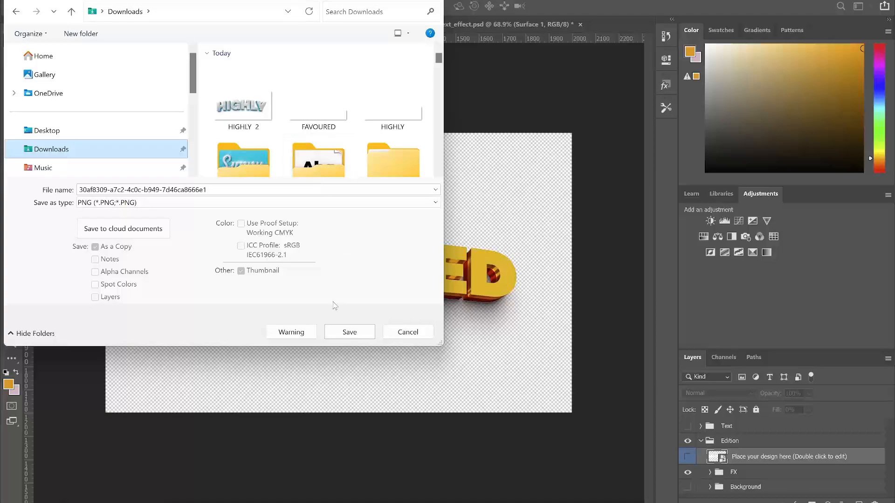
click(318, 100)
double_click(126, 191)
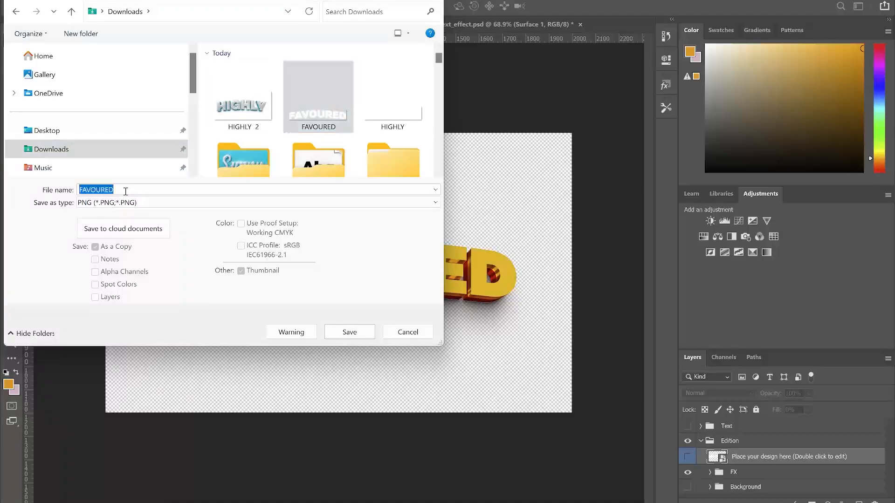
click(126, 191)
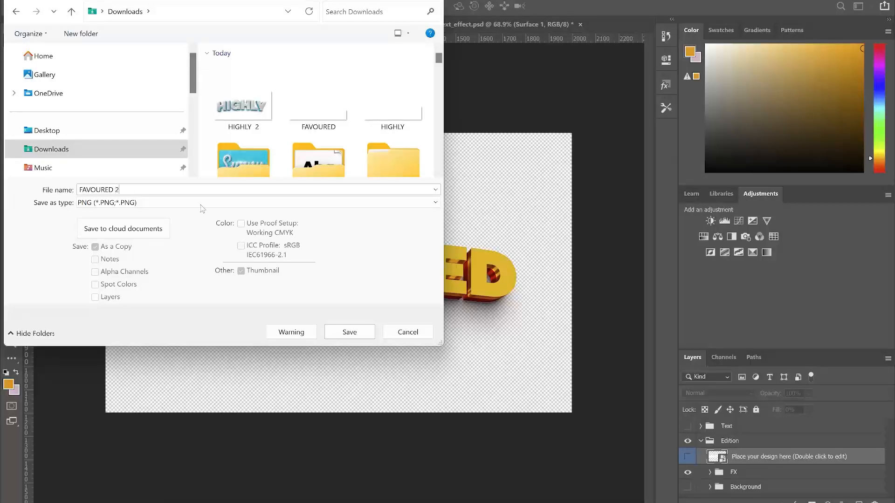
click(350, 332)
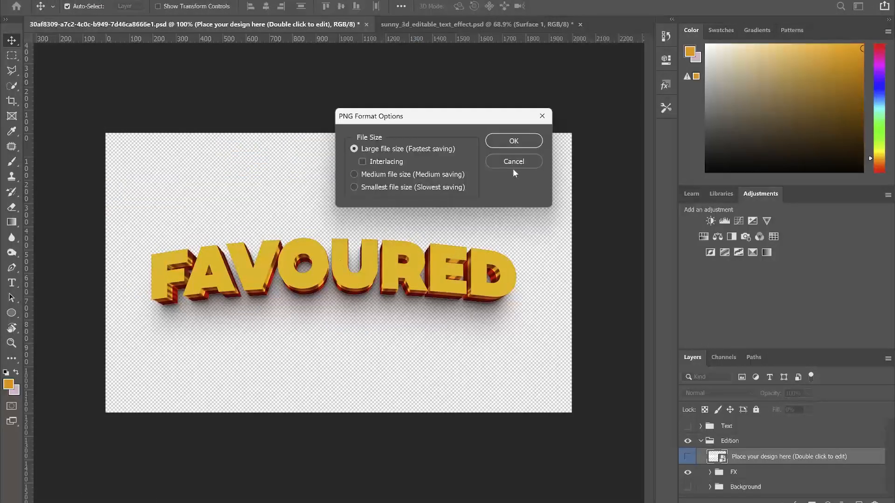
click(515, 140)
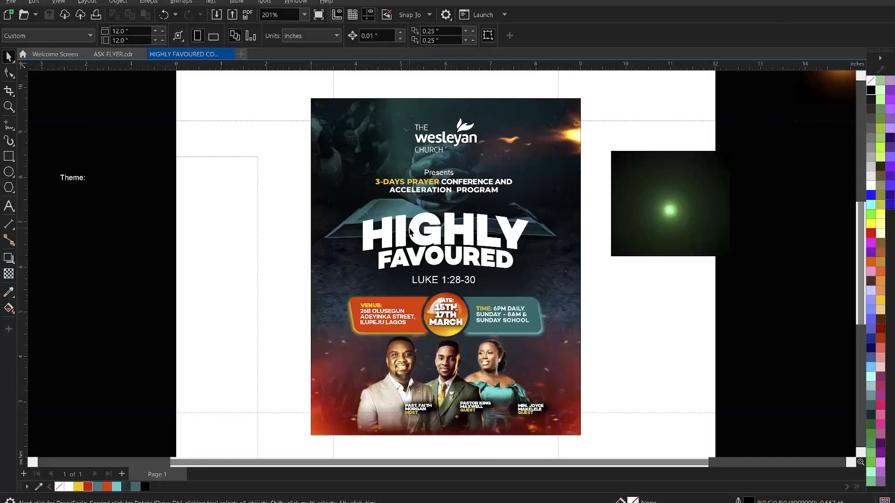
Move the flat HIGHLY FAVOURED title text off the flyer beside the green glow
click(411, 232)
shift+click(482, 259)
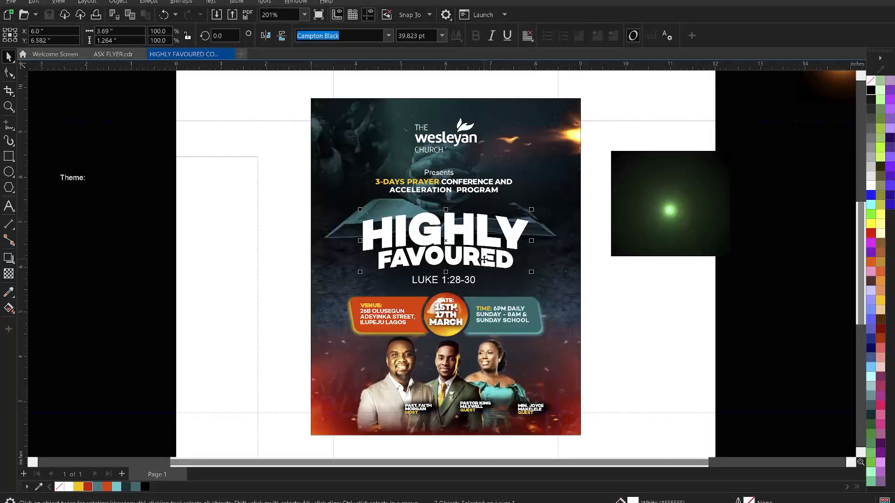
scroll(483, 258, down, 2)
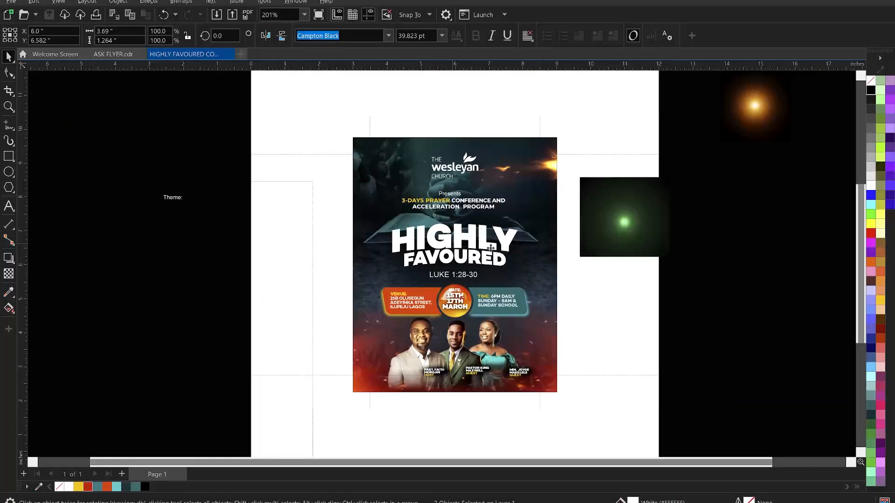
drag(491, 248, 610, 257)
drag(666, 254, 741, 253)
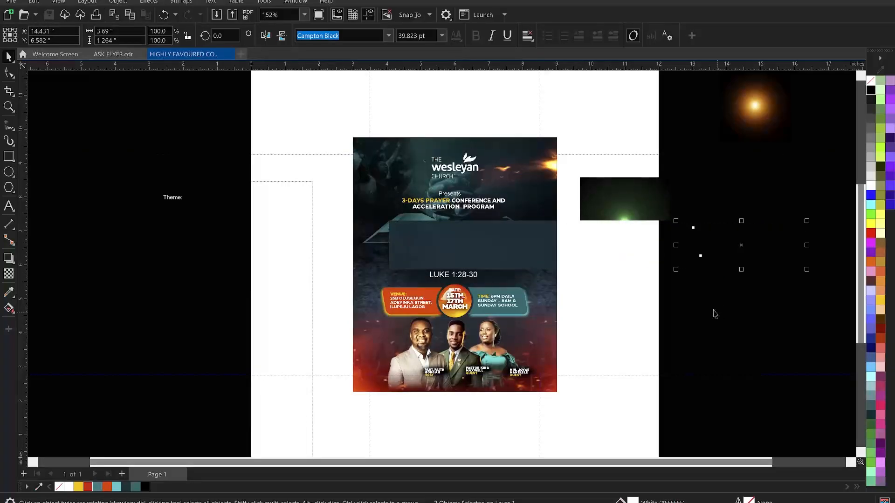
click(423, 104)
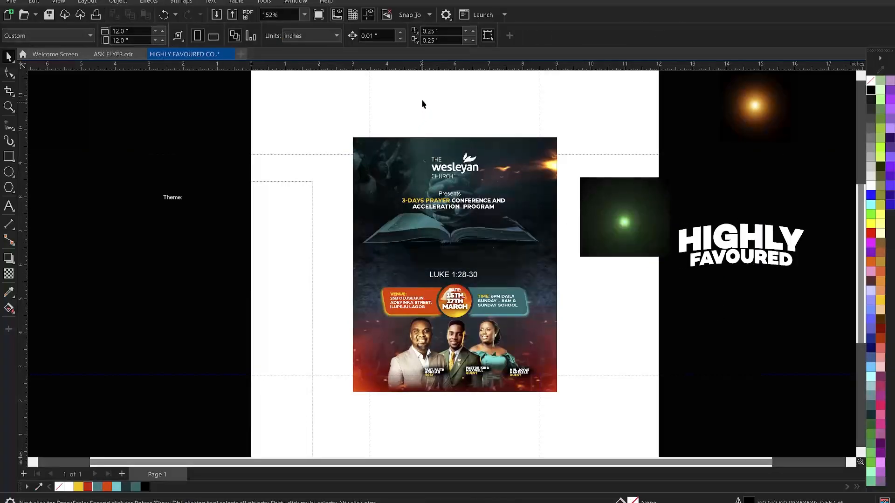
Import HIGHLY 2 and FAVOURED 2 from Downloads, placing FAVOURED 2 on the page
right_click(422, 100)
click(457, 160)
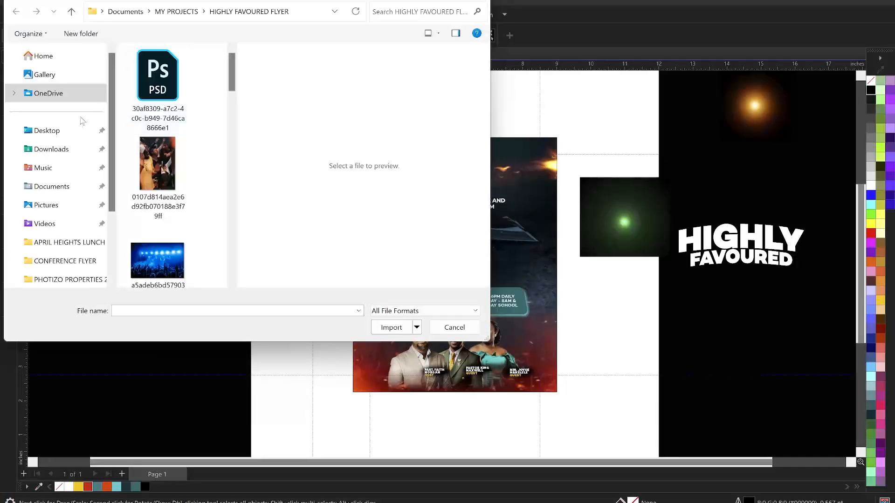
click(51, 149)
click(163, 168)
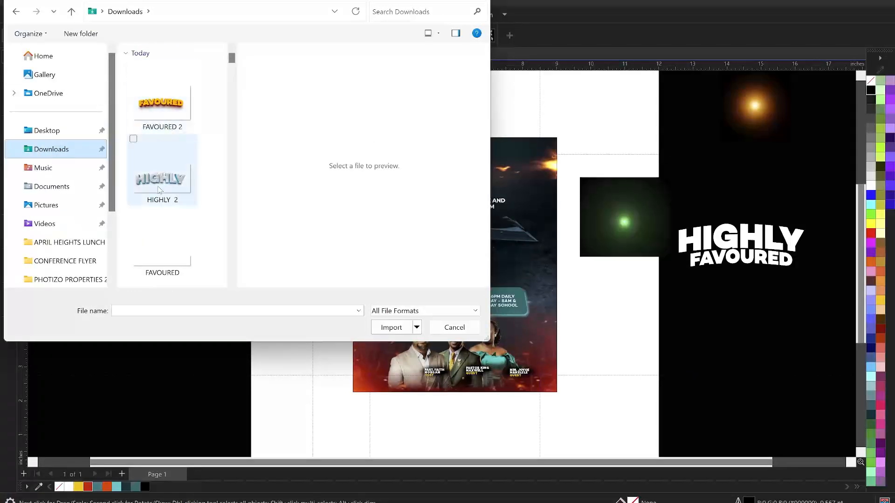
ctrl+click(164, 116)
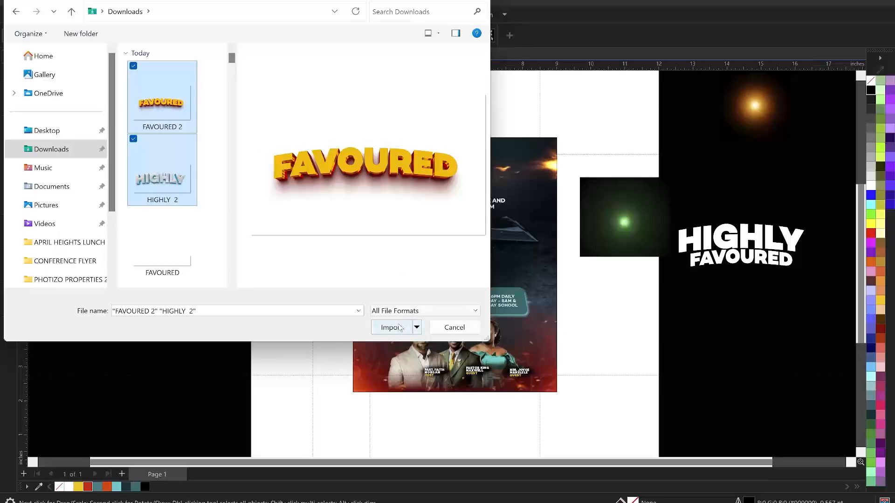
click(391, 327)
drag(399, 234, 536, 291)
key(Return)
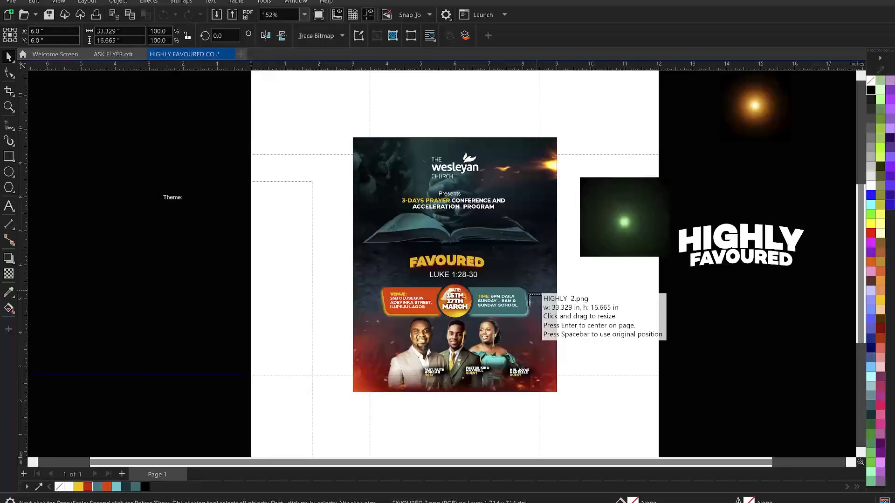
drag(394, 228, 531, 285)
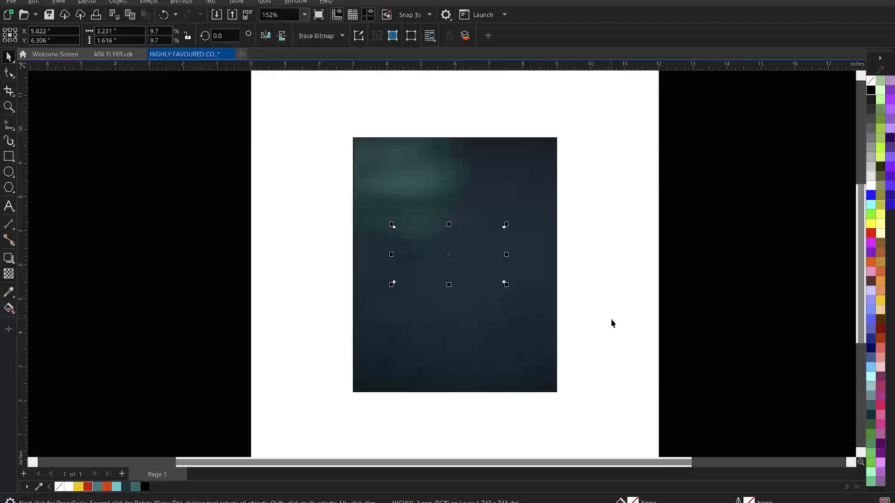
key(z)
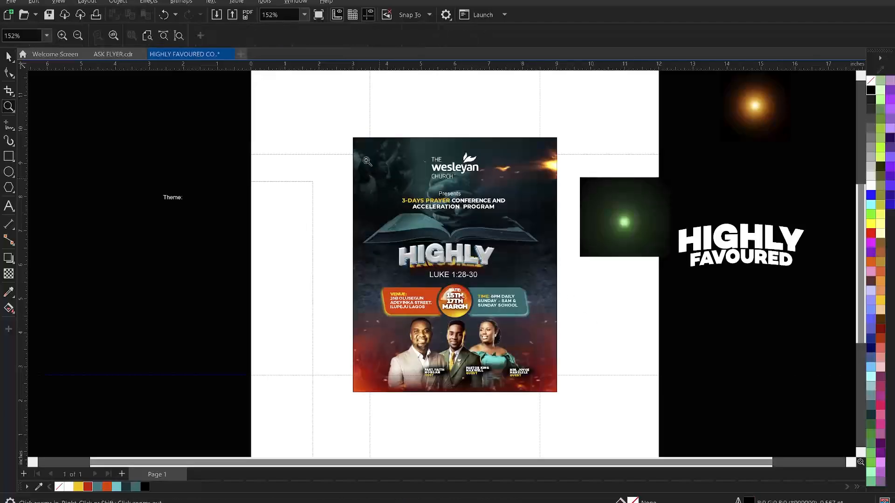
drag(346, 140, 572, 408)
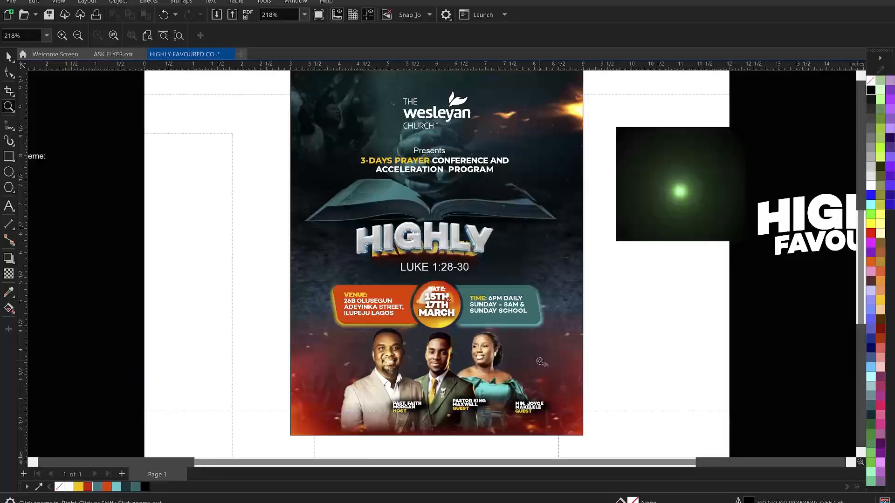
key(space)
click(451, 239)
drag(451, 240, 456, 211)
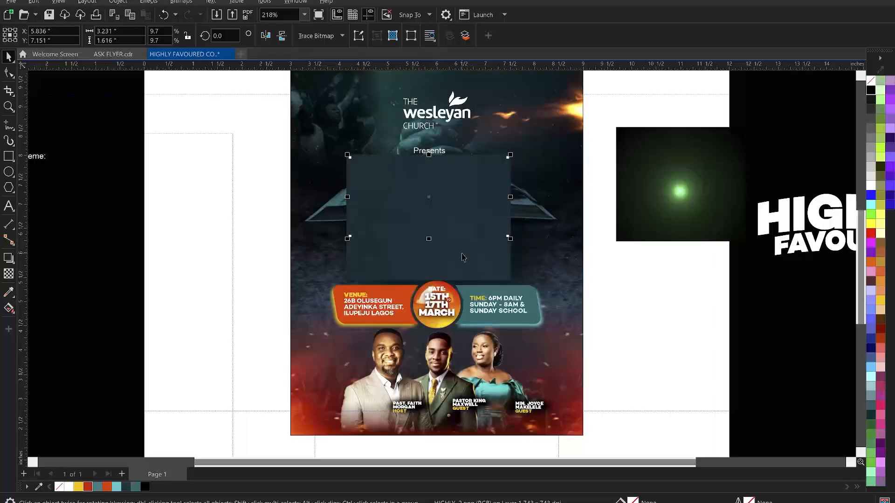
shift+click(461, 249)
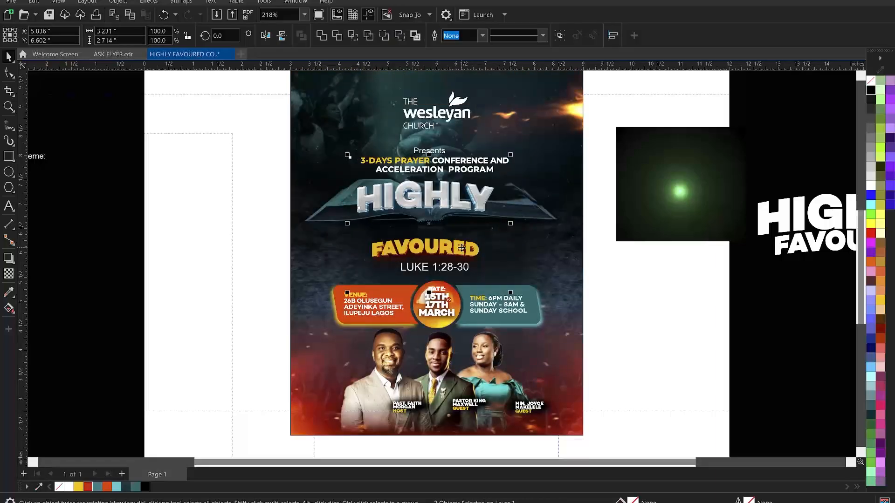
key(Delete)
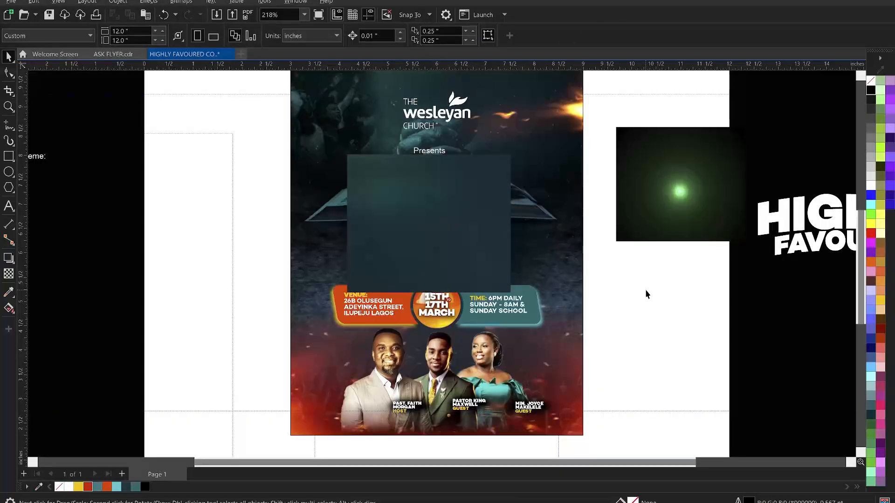
key(ctrl+z)
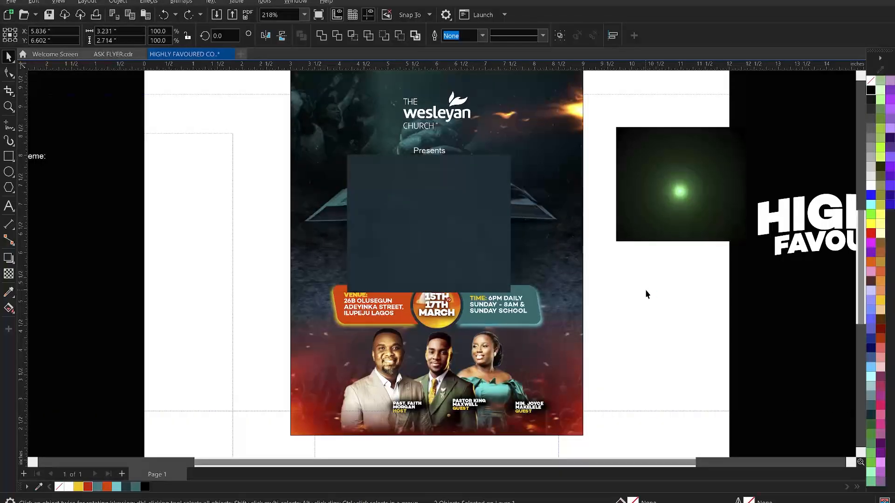
key(ctrl+z)
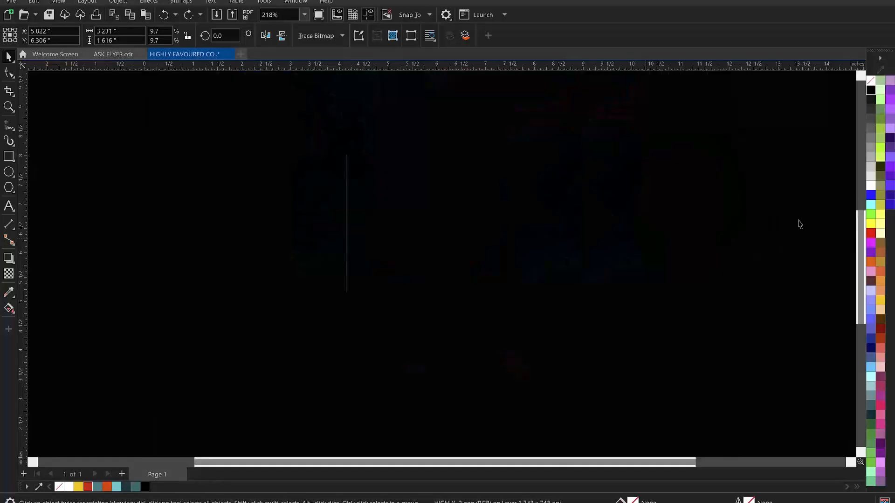
click(800, 225)
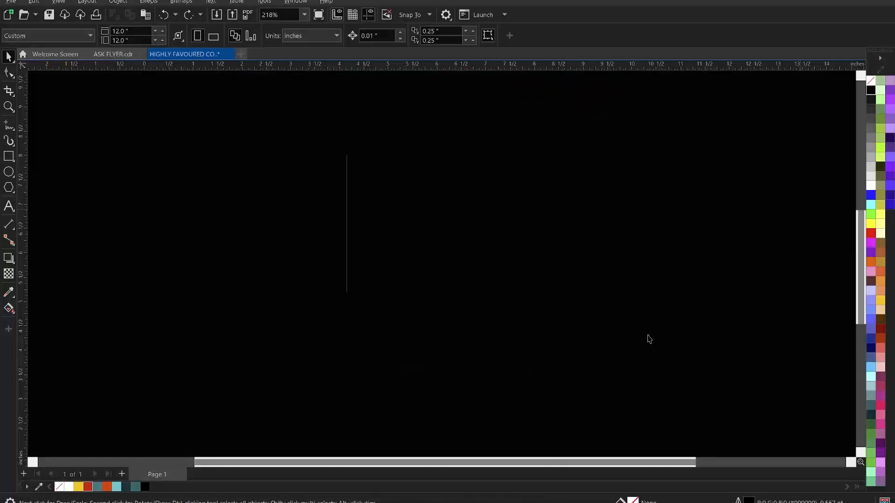
scroll(644, 321, down, 2)
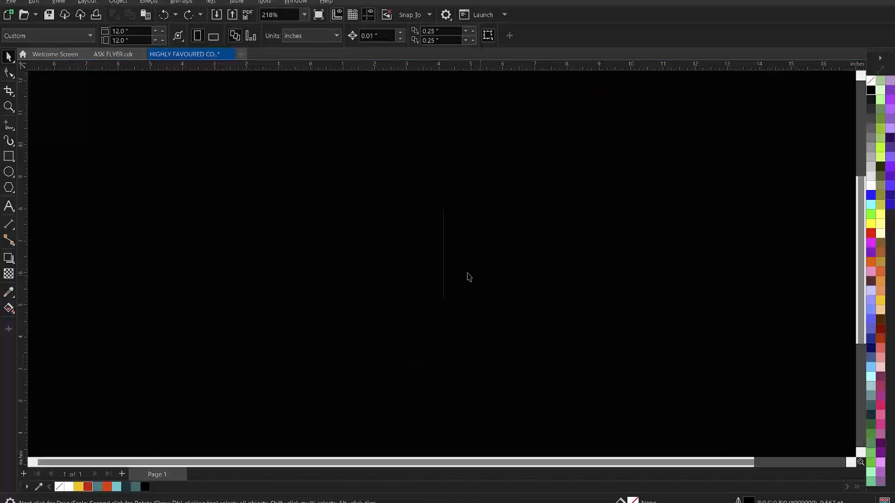
scroll(470, 278, up, 1)
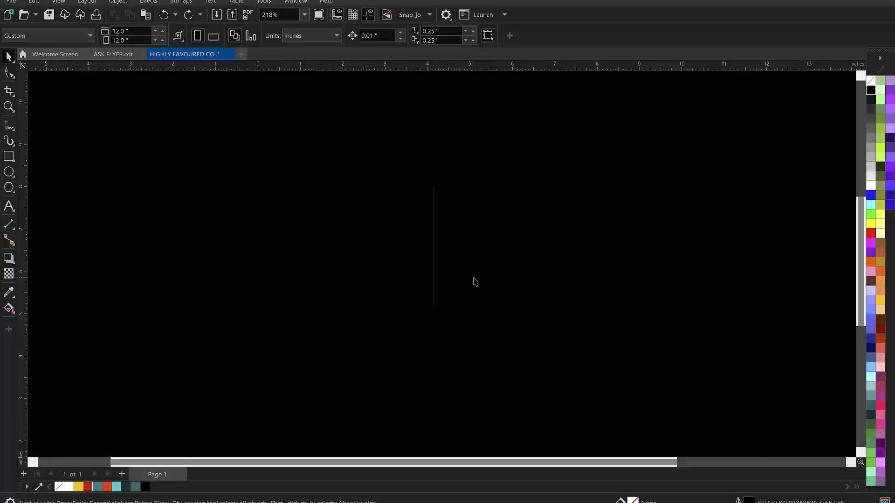
Undo the last change and duplicate Page 1 of the flyer
click(463, 256)
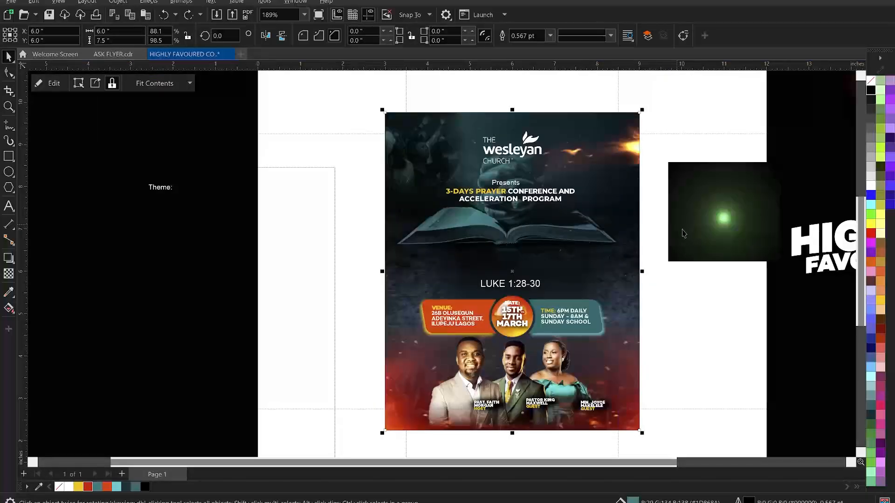
click(698, 326)
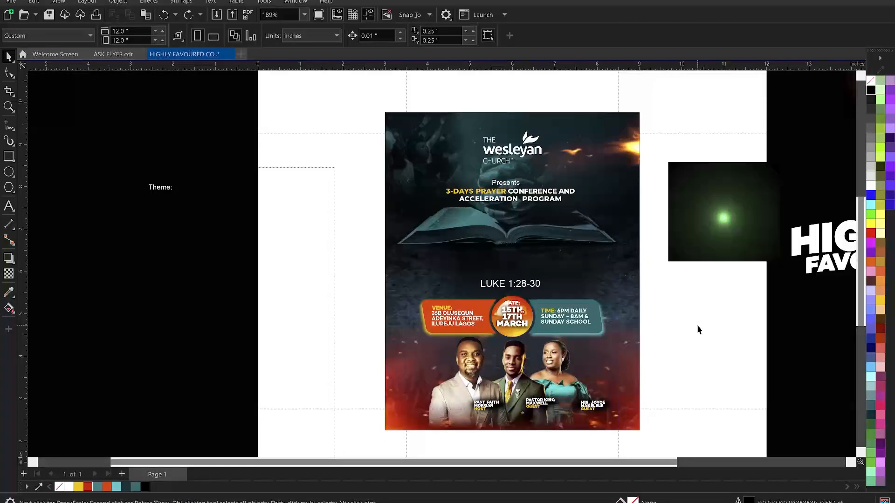
key(ctrl+z)
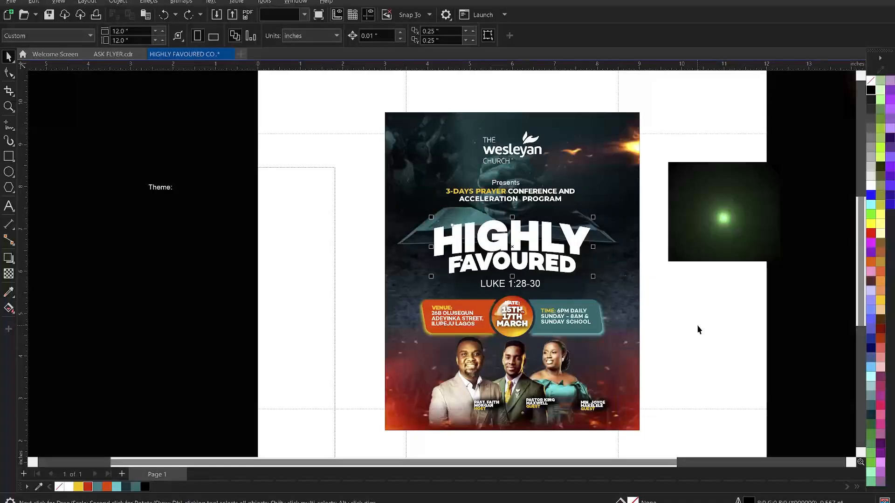
right_click(163, 475)
click(212, 442)
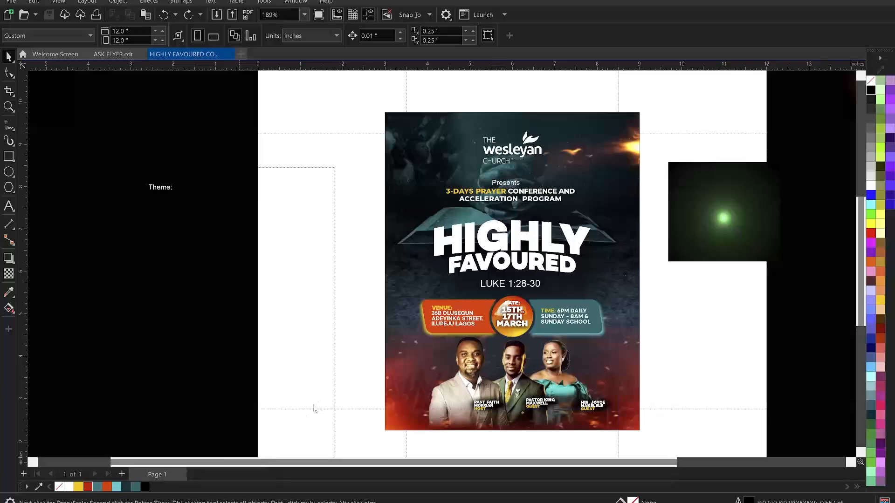
click(440, 284)
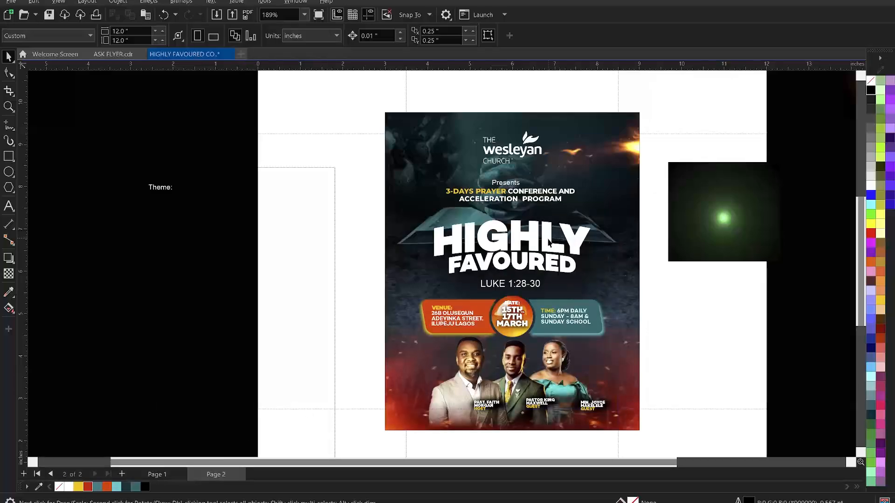
Delete the flat HIGHLY FAVOURED text and crop the empty bottom off the HIGHLY image
click(551, 254)
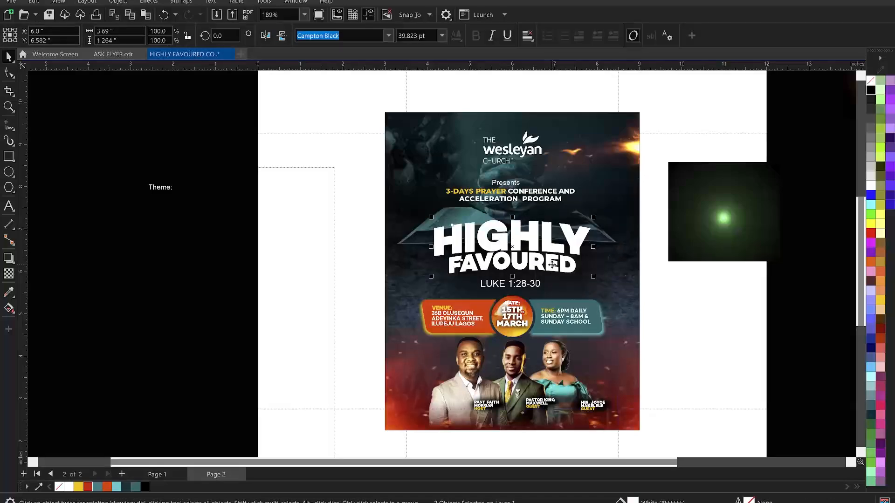
key(Delete)
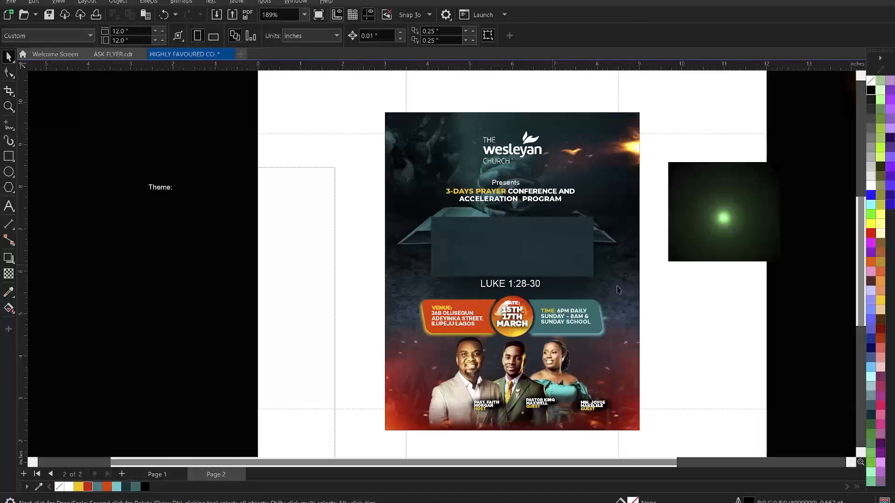
key(ctrl+z)
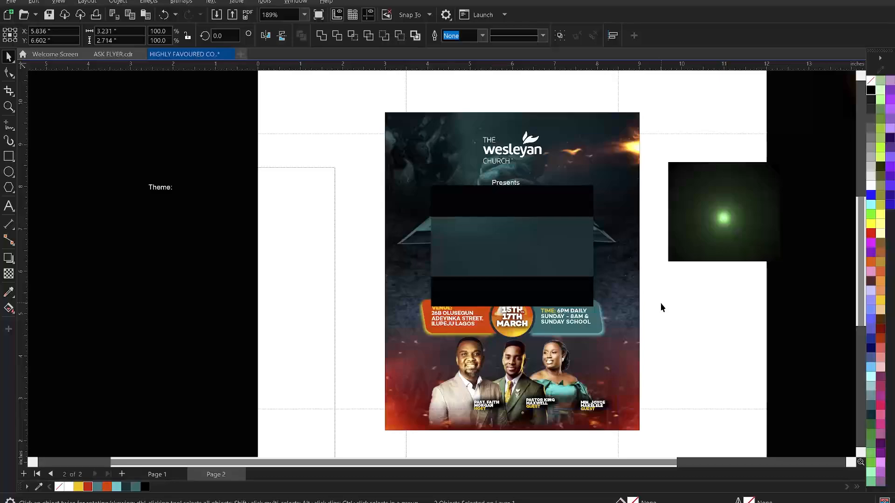
click(658, 302)
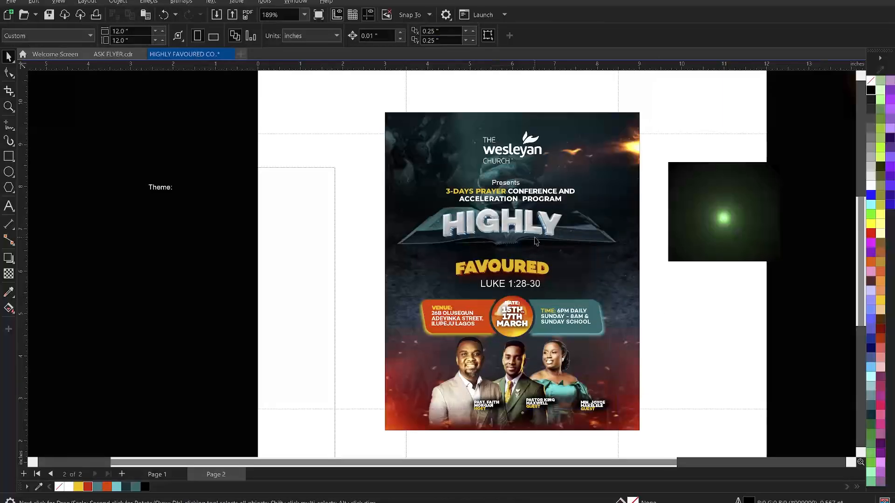
click(573, 254)
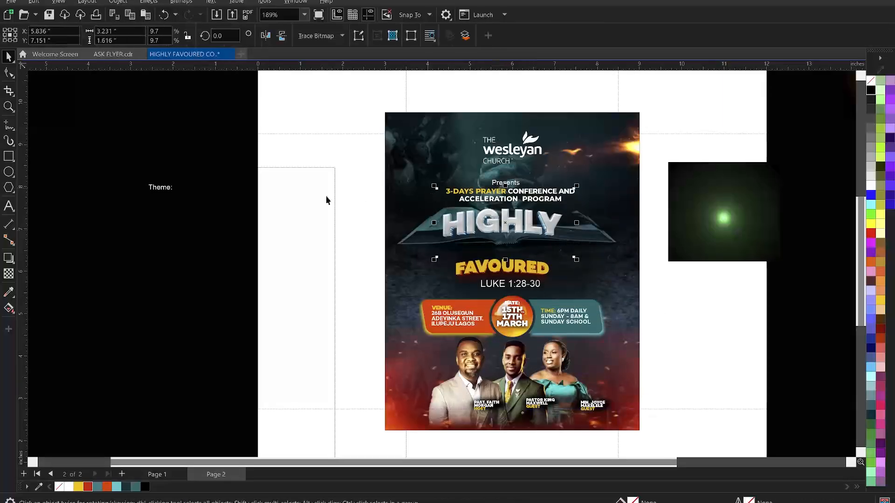
click(6, 74)
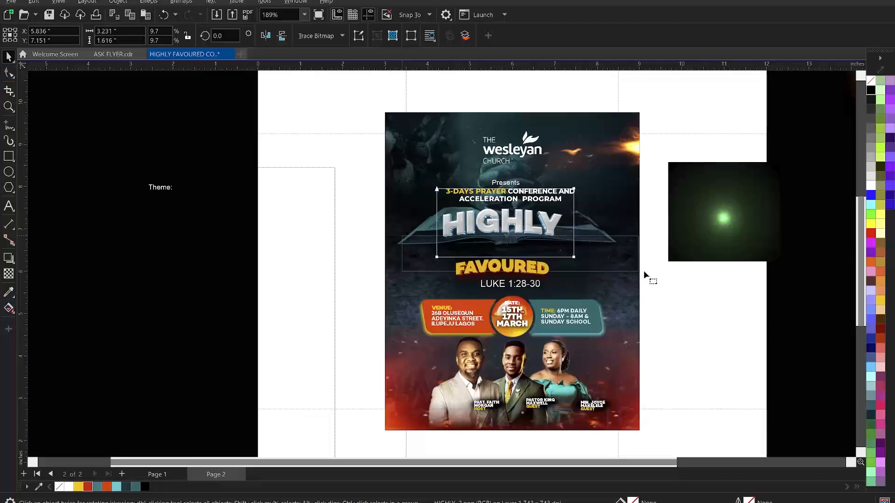
click(573, 257)
drag(575, 257, 574, 245)
drag(401, 165, 577, 206)
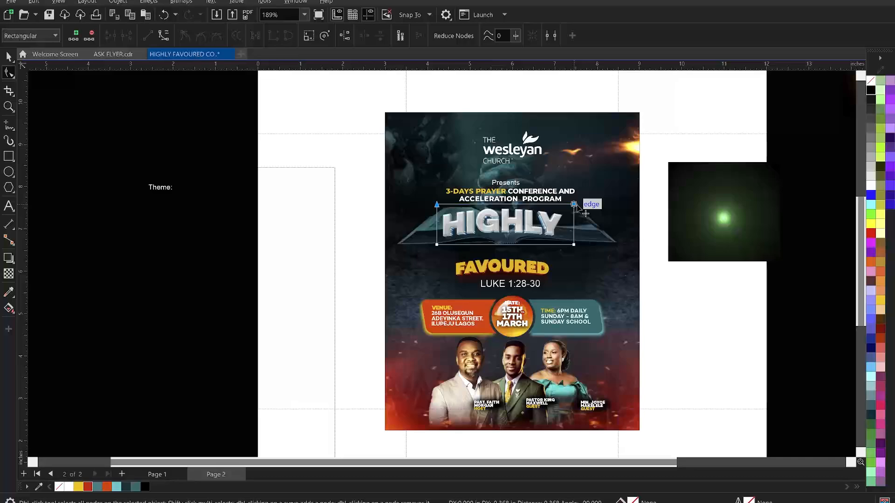
Move FAVOURED up beneath HIGHLY and crop away its empty bottom
click(528, 269)
key(space)
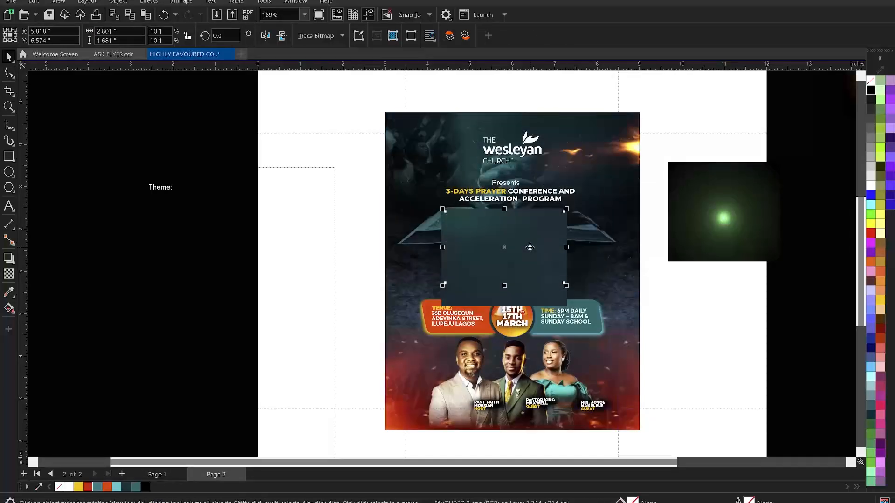
drag(530, 248, 527, 245)
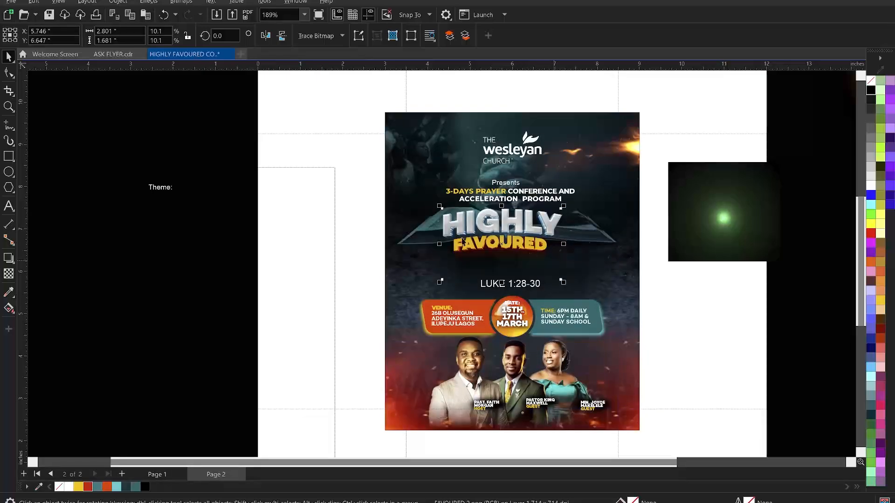
drag(406, 263, 561, 255)
key(F10)
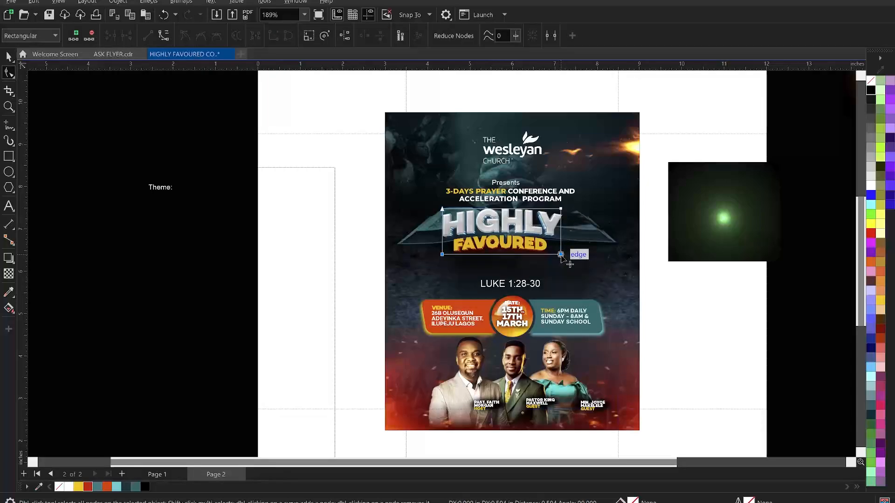
drag(398, 187, 564, 232)
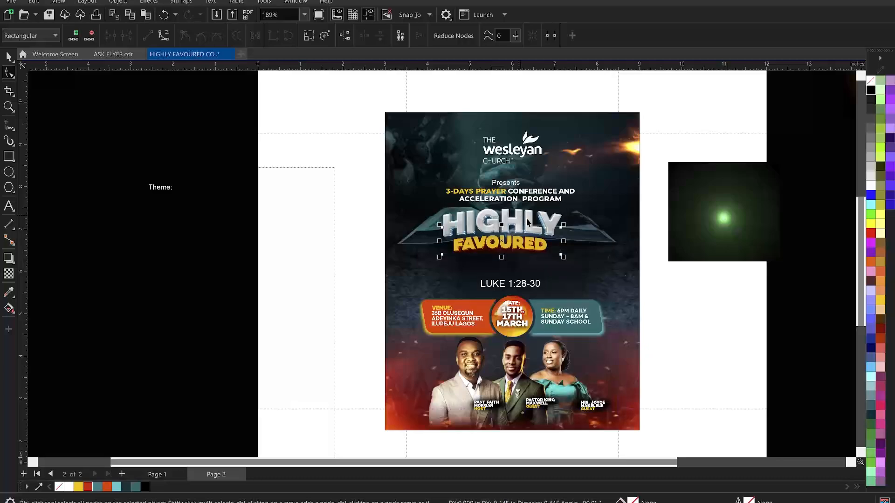
key(space)
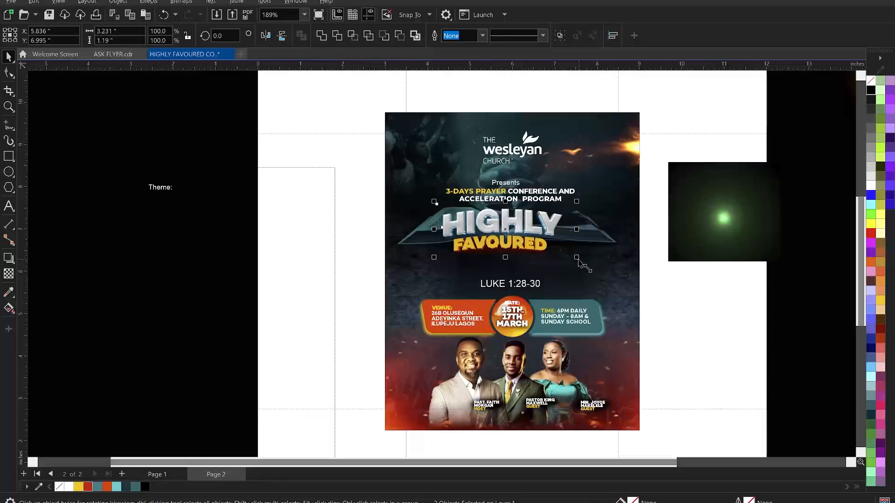
Enlarge the two title images together and nudge the title slightly right
drag(579, 261, 617, 295)
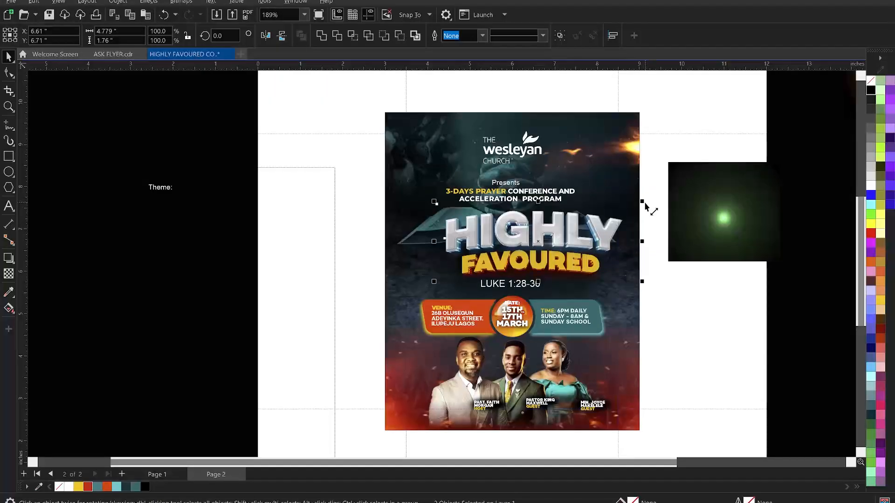
drag(644, 202, 639, 213)
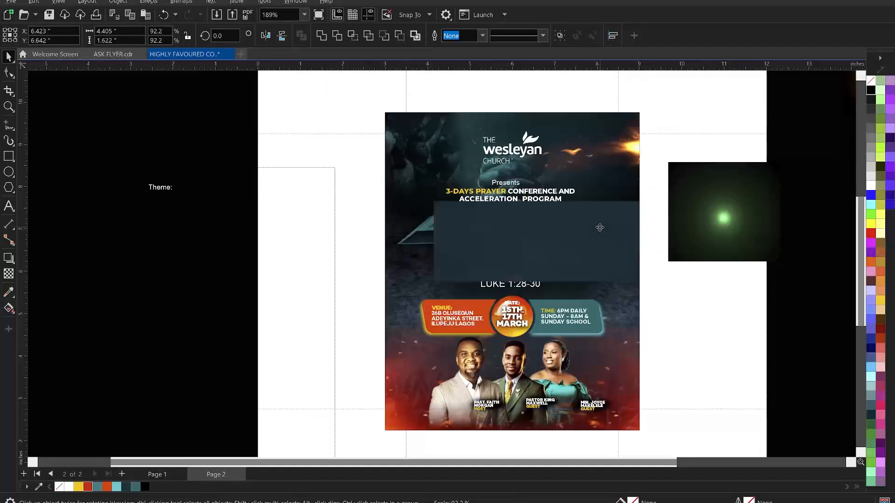
shift+click(634, 309)
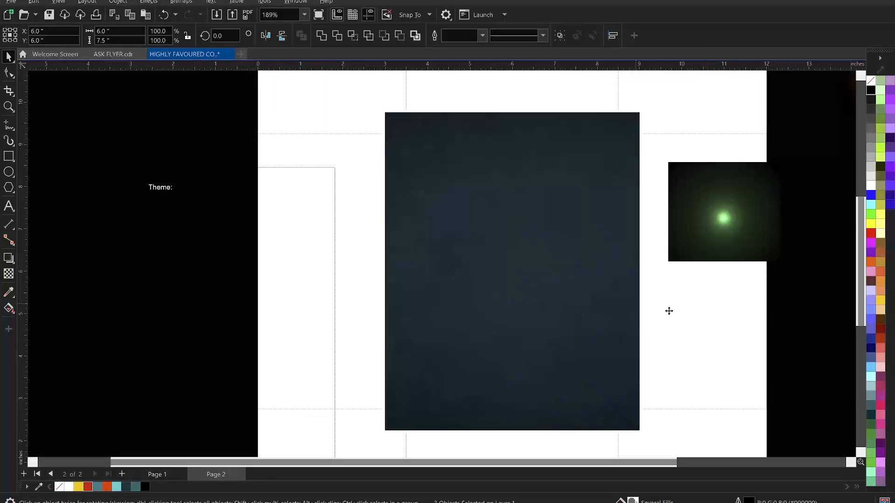
click(695, 309)
click(545, 250)
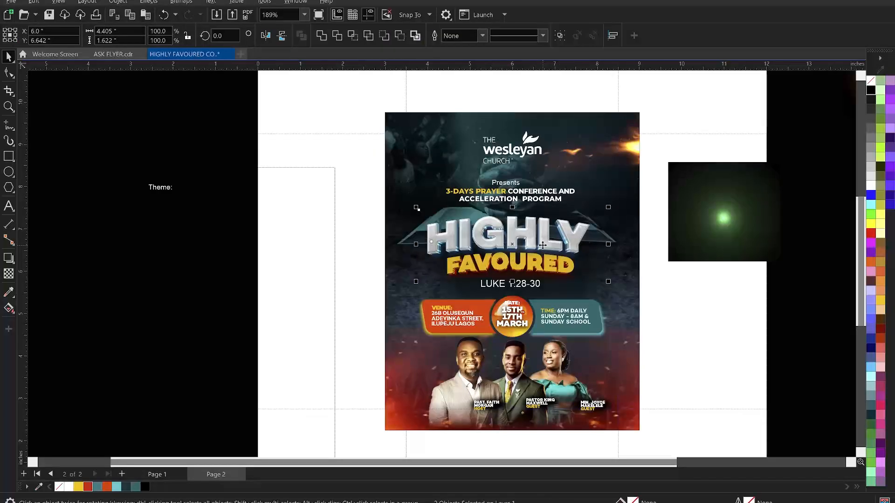
key(ctrl+g)
key(Right)
key(Right)
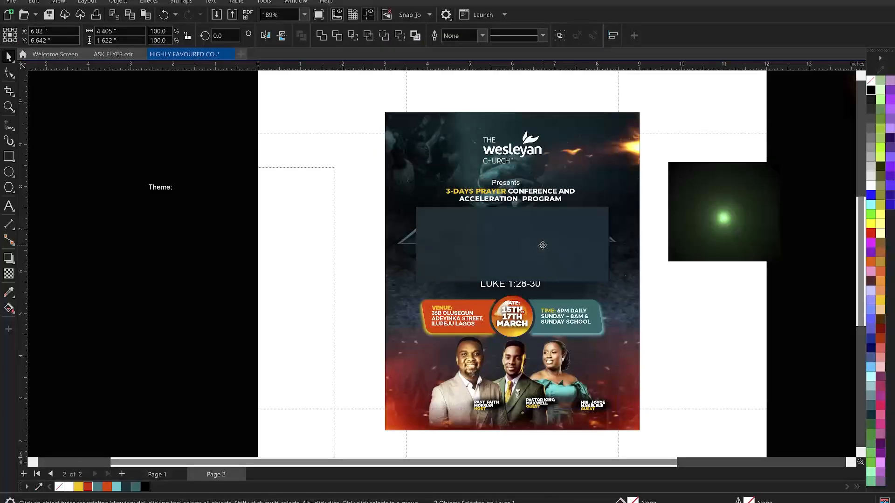
Tuck FAVOURED closer under HIGHLY and select the green light glow image
click(692, 334)
click(561, 274)
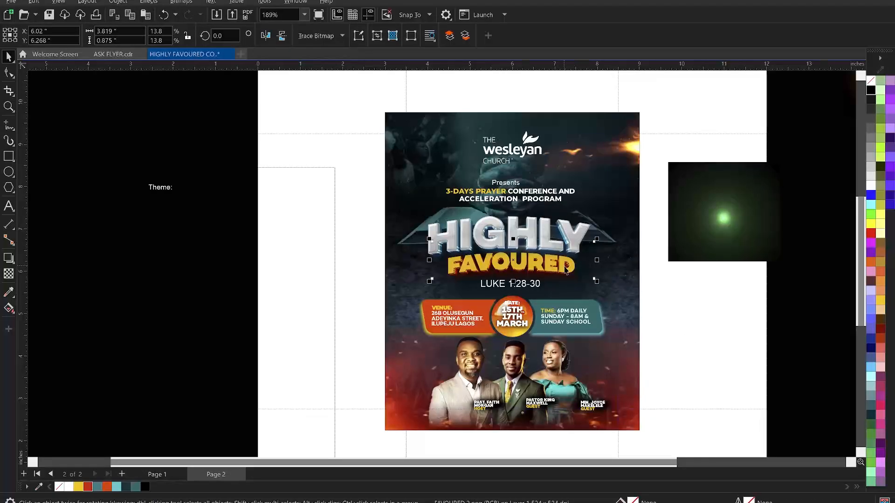
drag(514, 261, 511, 258)
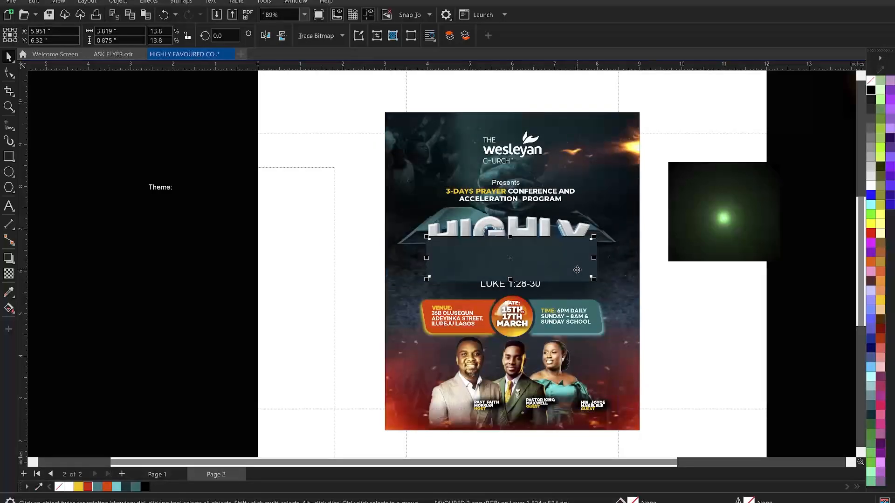
click(734, 230)
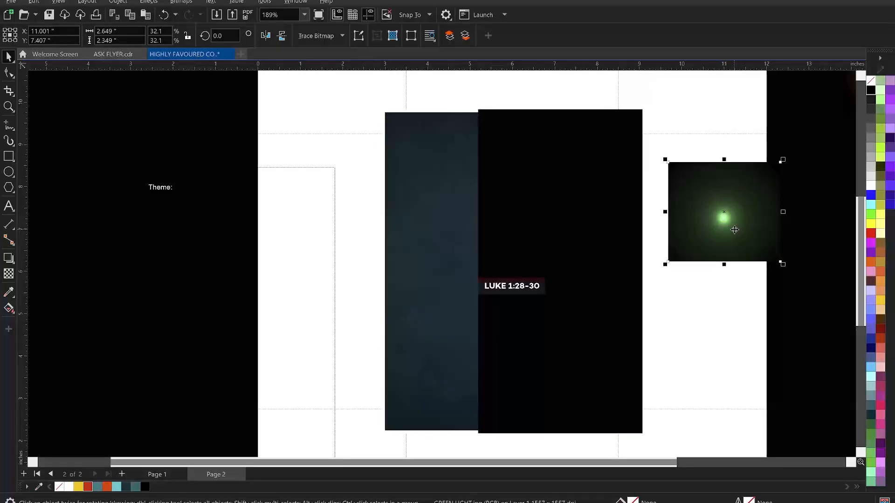
Move the green glow onto the flyer above the H and give it a vertical fountain transparency
click(744, 308)
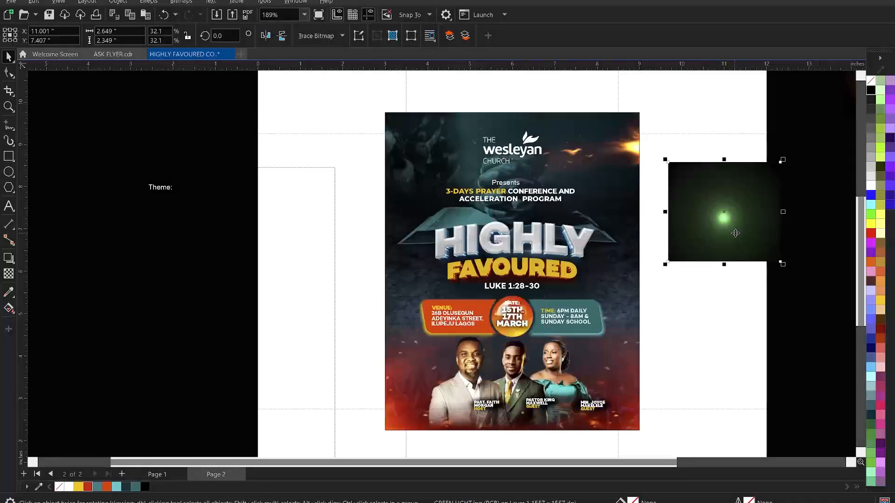
drag(736, 232, 453, 240)
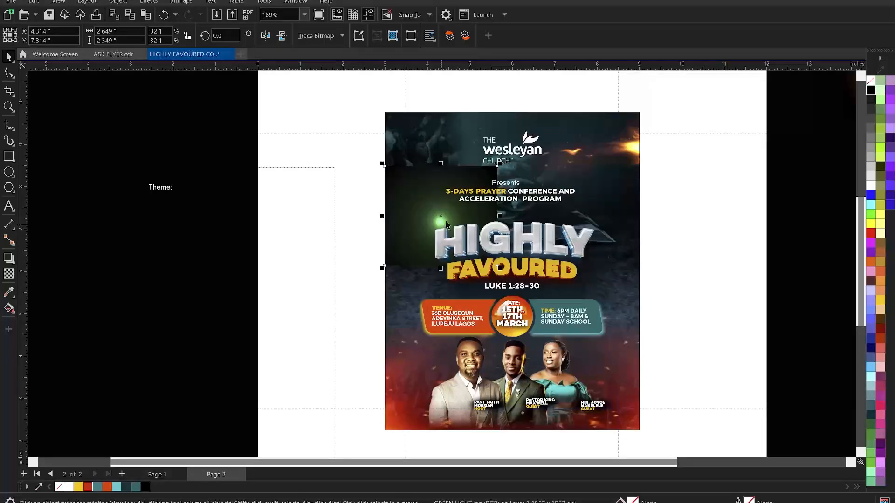
click(9, 274)
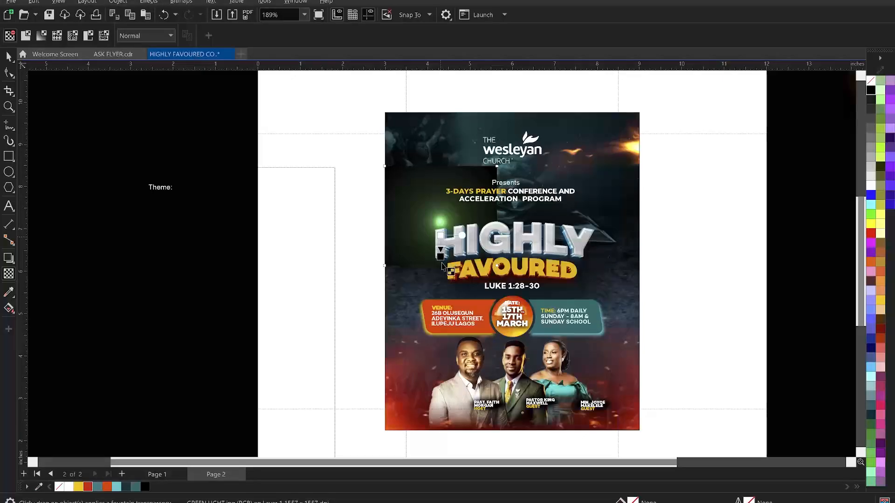
drag(440, 236, 441, 252)
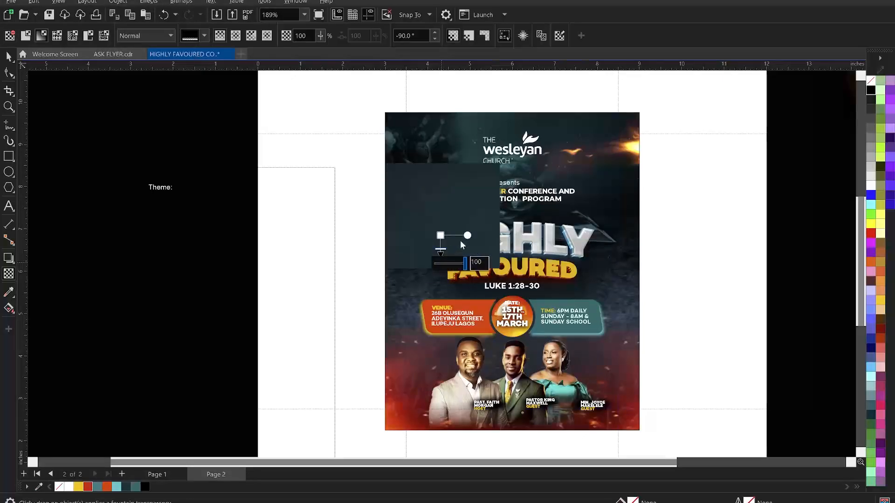
key(space)
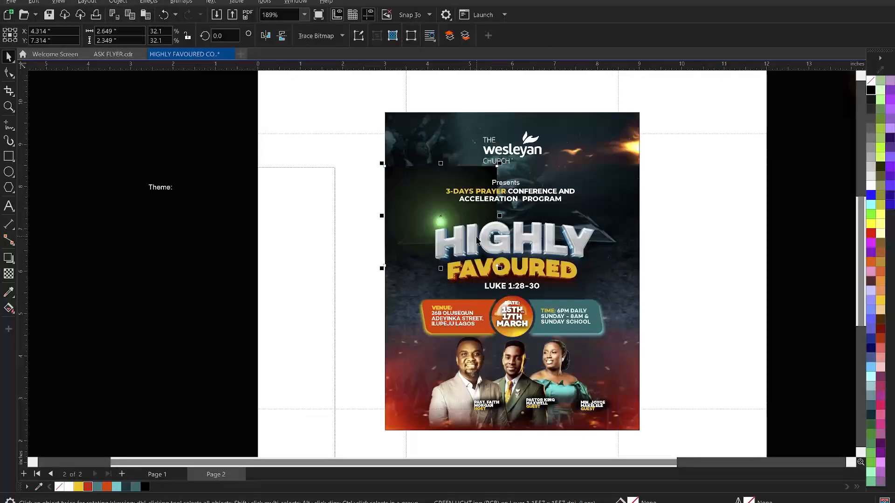
key(alt+b)
key(Escape)
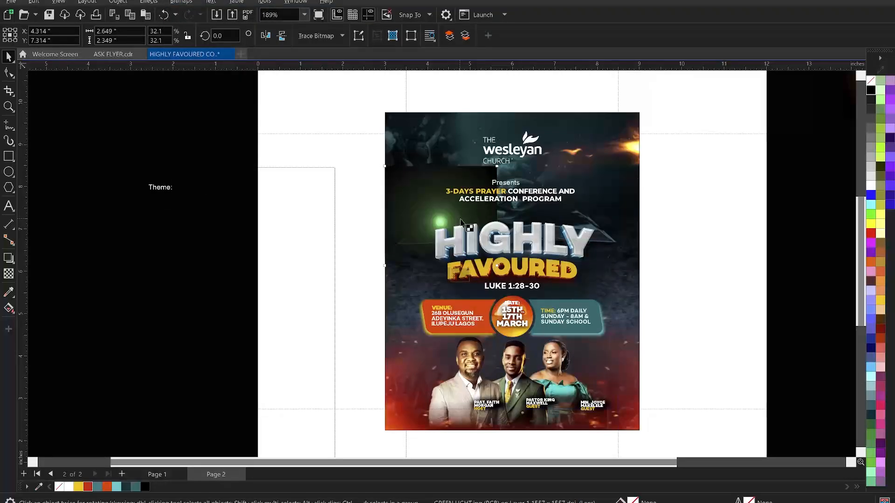
Redo the glow's fountain transparency several times, finally fading it leftward and upward
key(space)
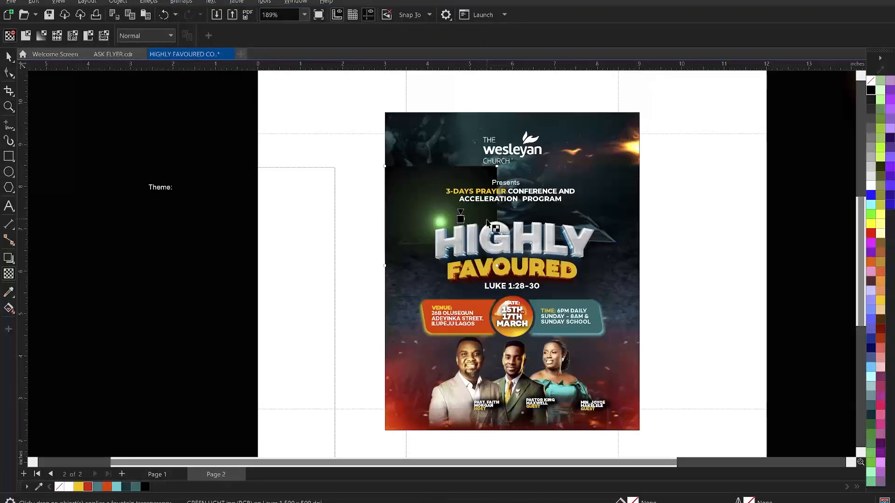
drag(488, 222, 486, 219)
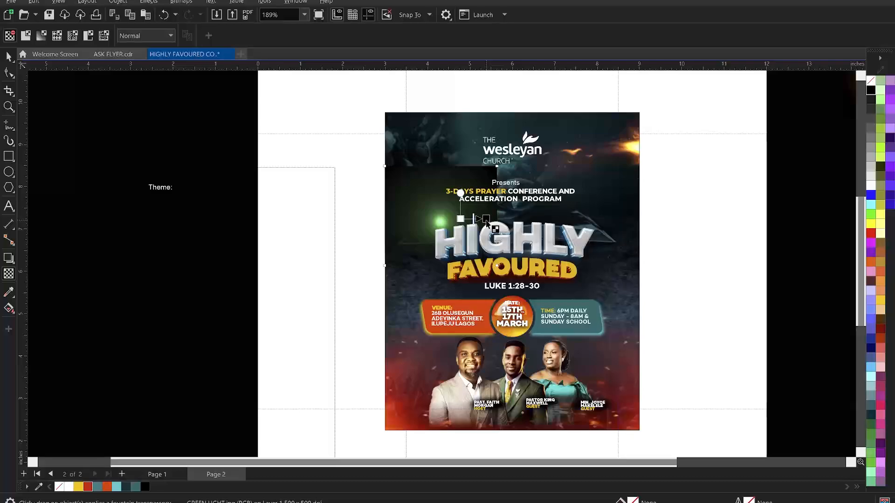
key(space)
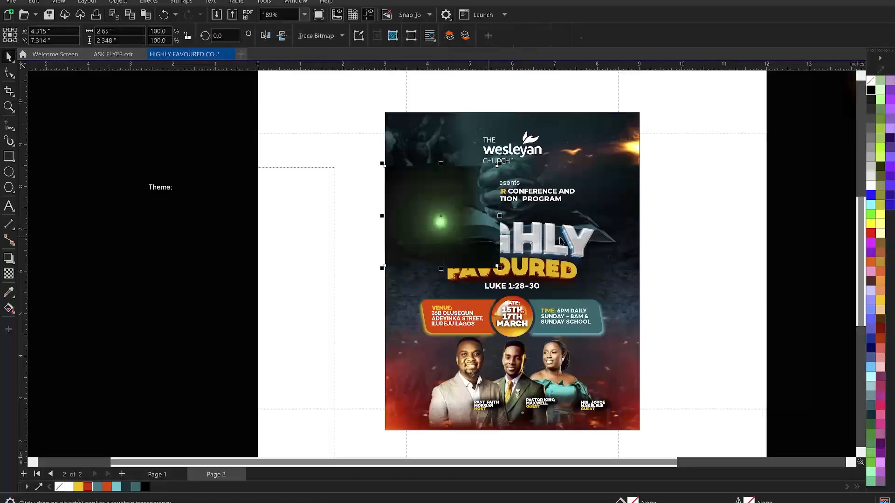
key(alt+b)
key(Escape)
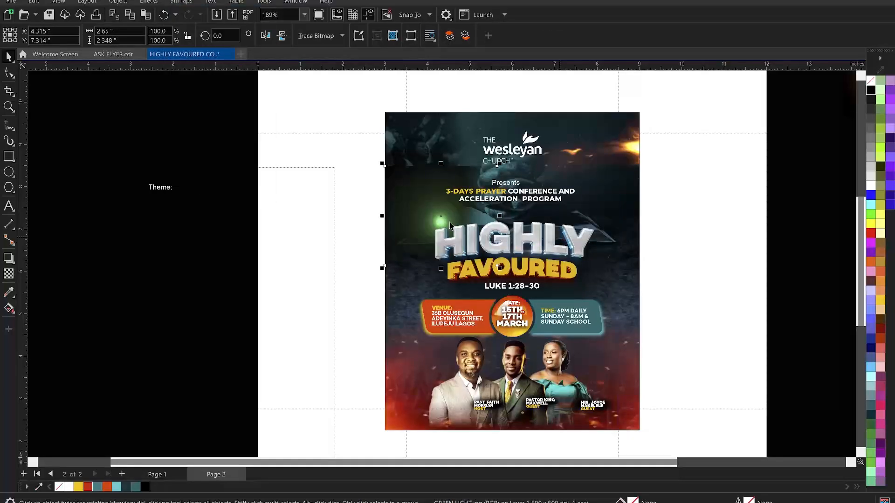
key(space)
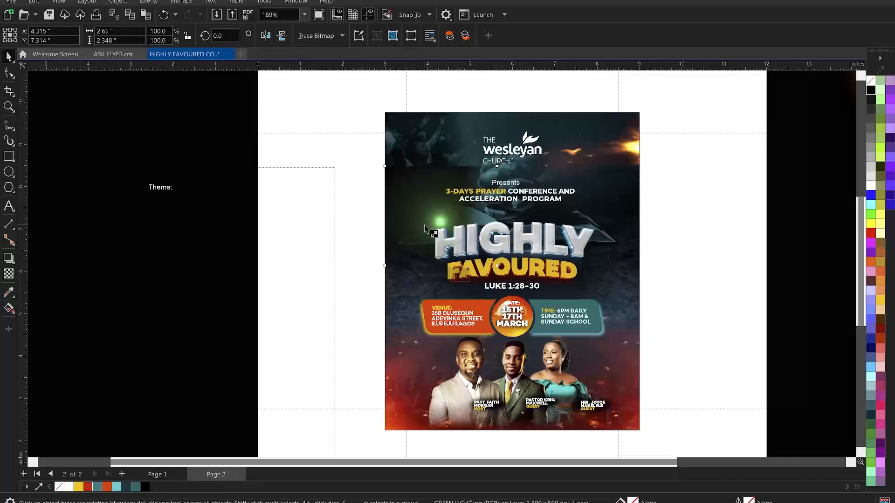
drag(416, 224, 388, 224)
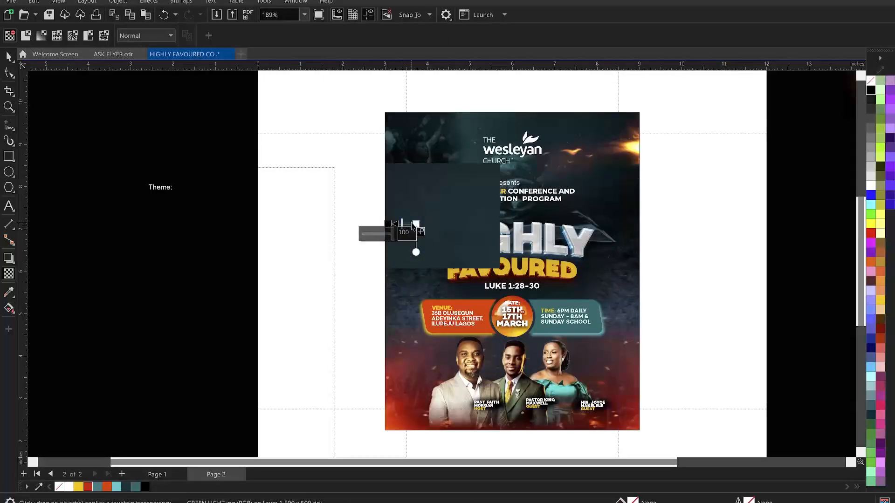
key(space)
key(alt+b)
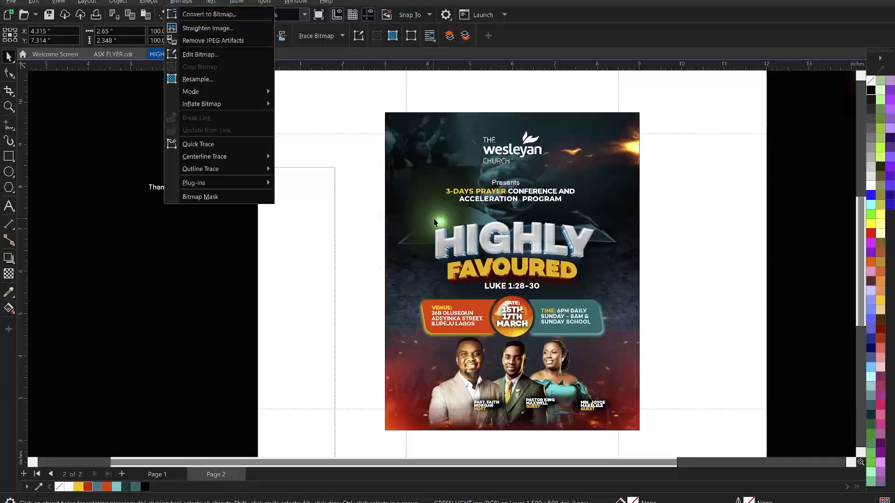
key(e)
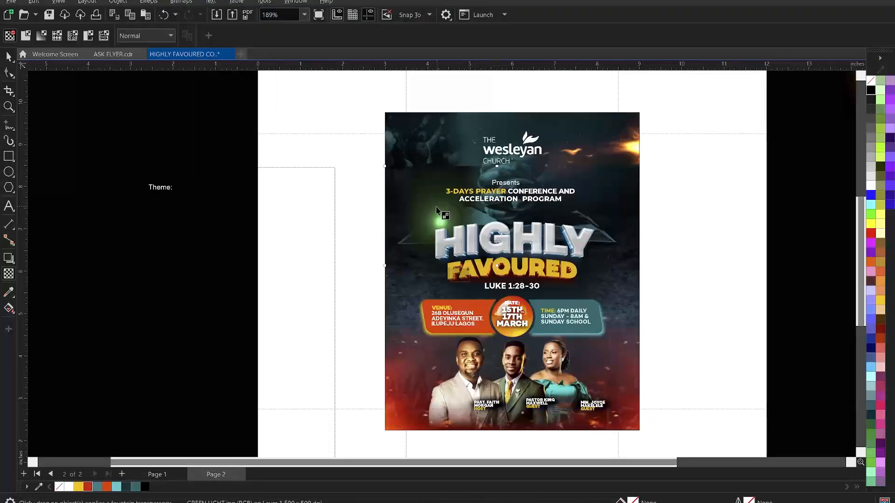
mouse_move(437, 207)
mouse_down()
mouse_move(438, 185)
mouse_move(435, 195)
mouse_up()
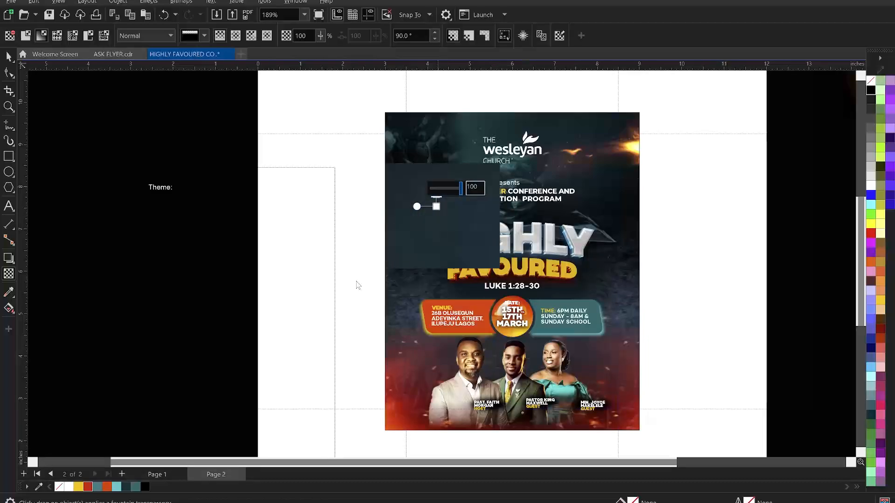
key(space)
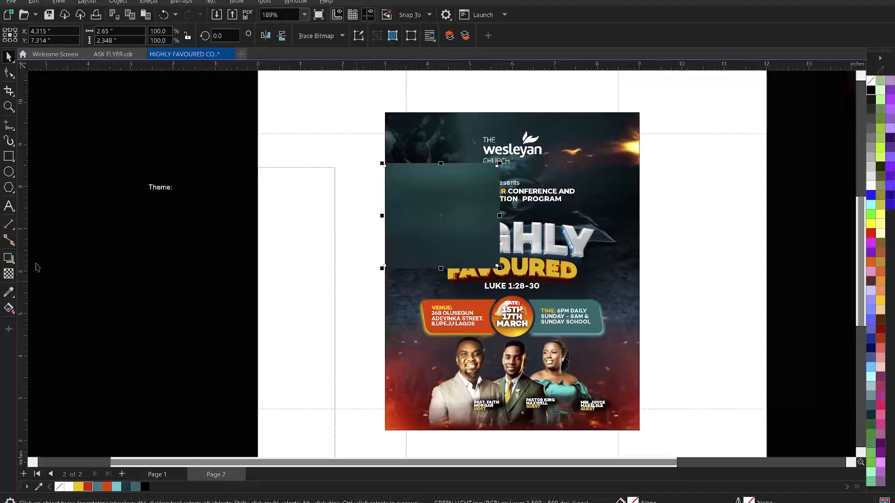
Set the green glow's transparency merge mode to Add
click(9, 274)
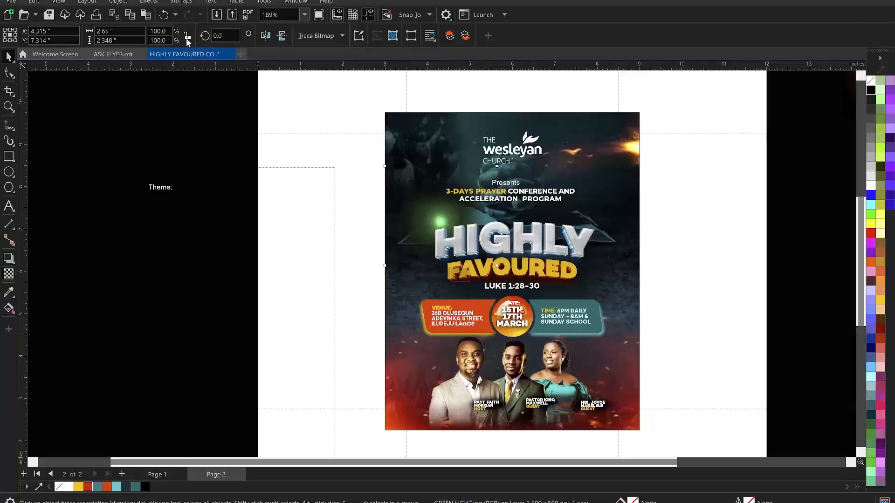
click(155, 35)
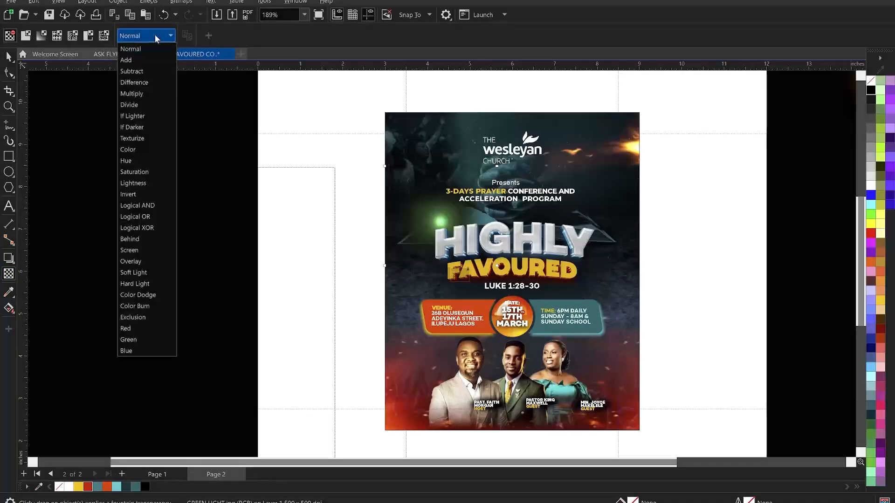
click(136, 62)
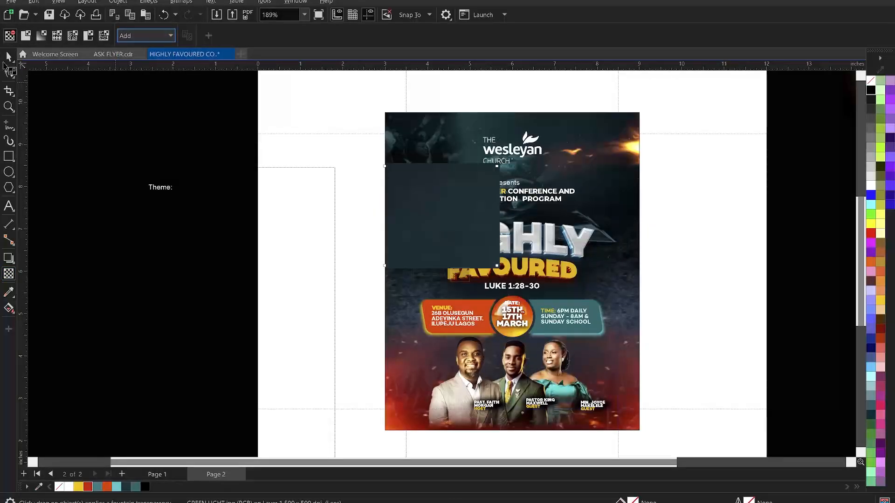
Enlarge the glow to about 119% and position it over the book behind HIGHLY
click(6, 59)
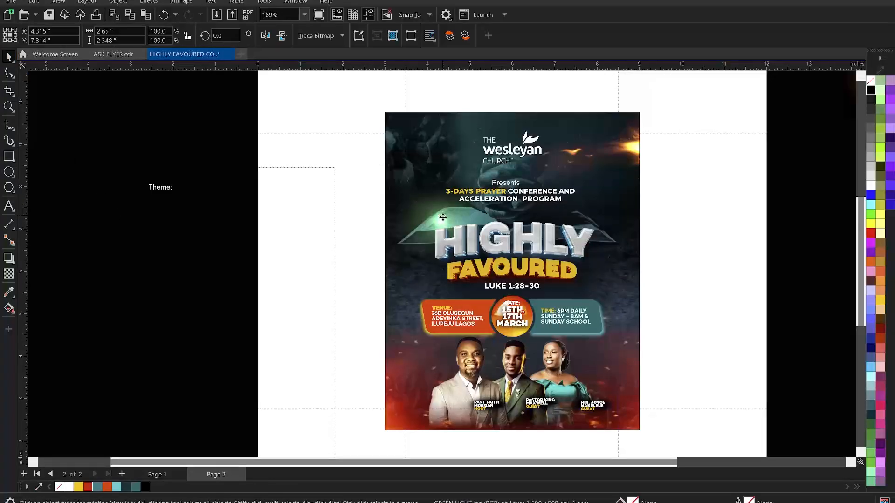
drag(440, 220, 447, 225)
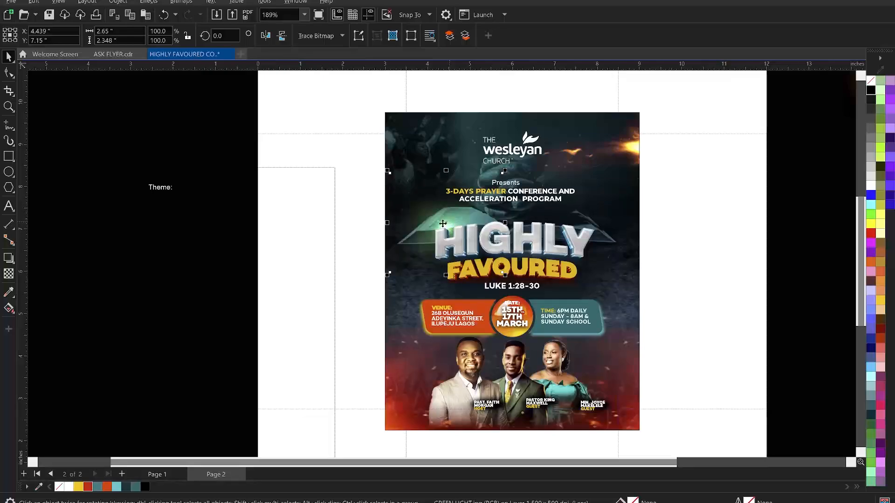
drag(446, 222, 451, 228)
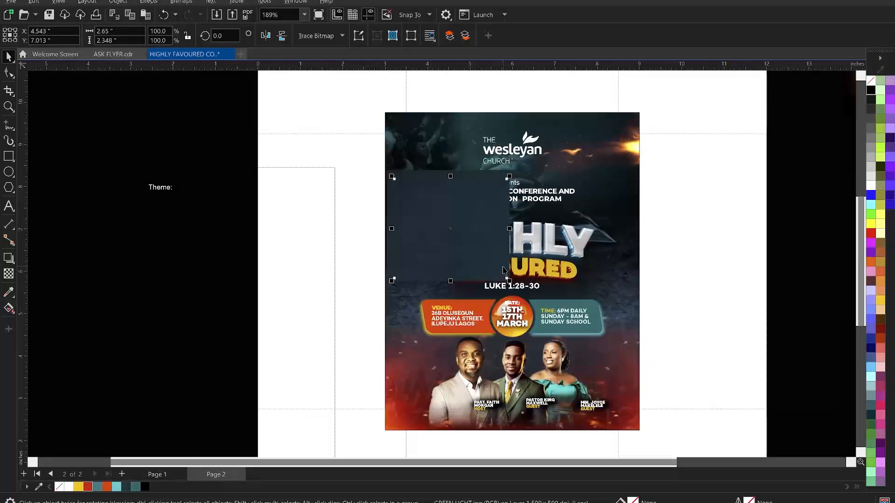
mouse_move(512, 286)
mouse_down()
mouse_move(526, 299)
mouse_move(523, 293)
mouse_up()
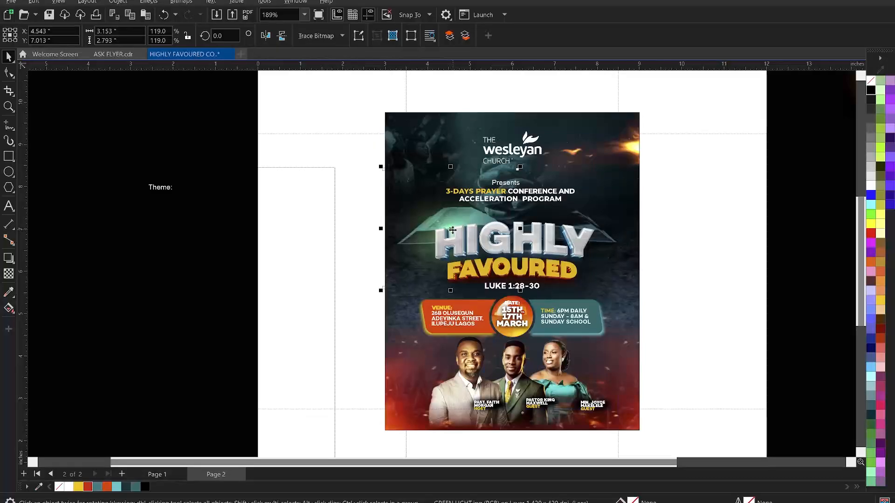
drag(452, 231, 442, 228)
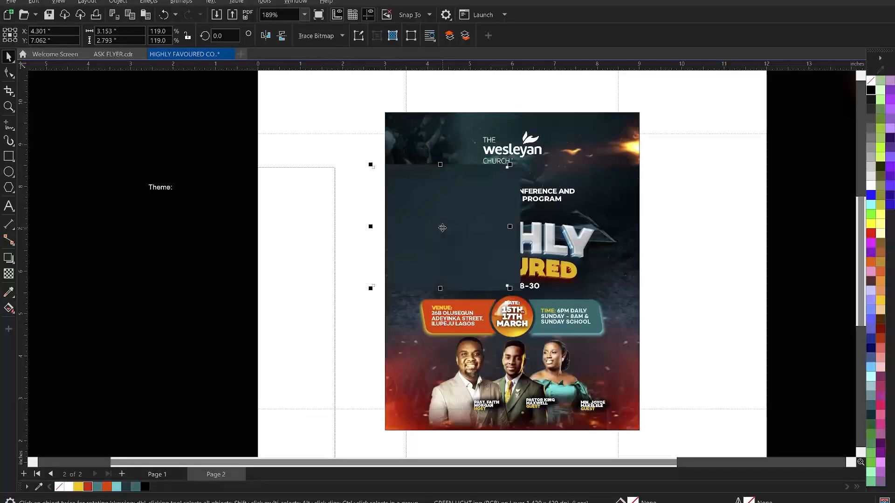
Attempt to clip the glow inside the flyer frame, then undo the accidental deletion
right_click(416, 230)
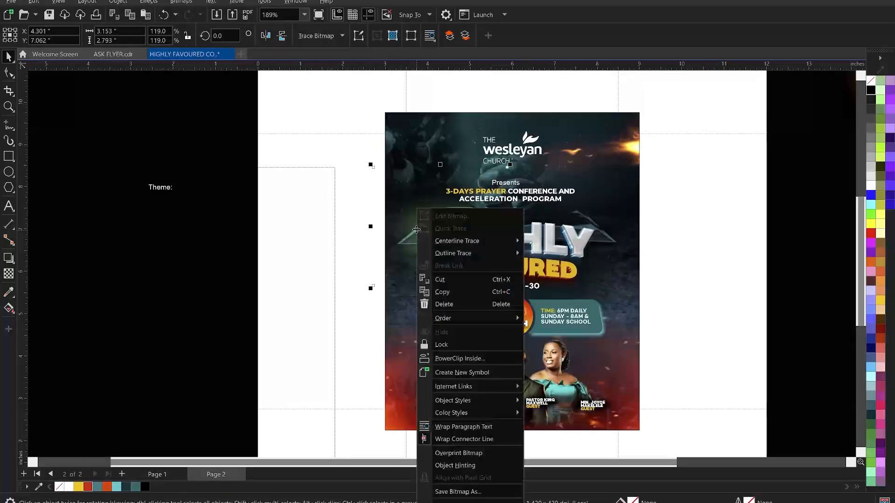
click(464, 358)
click(429, 136)
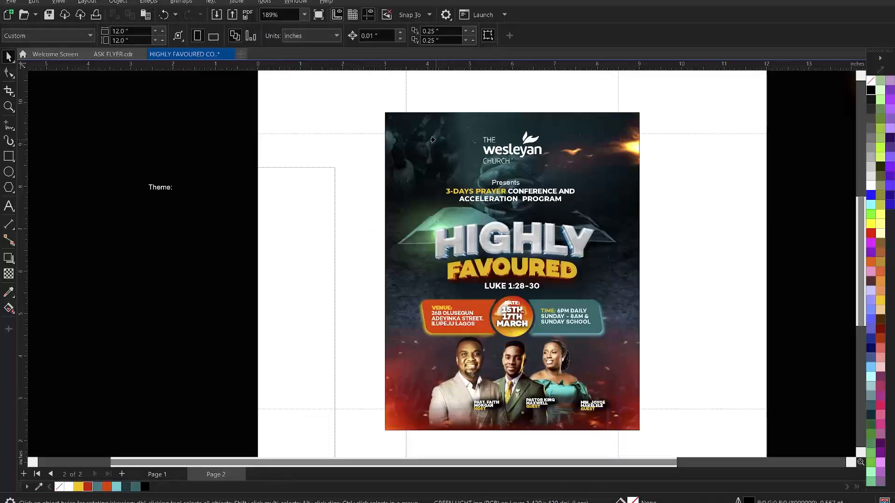
key(Delete)
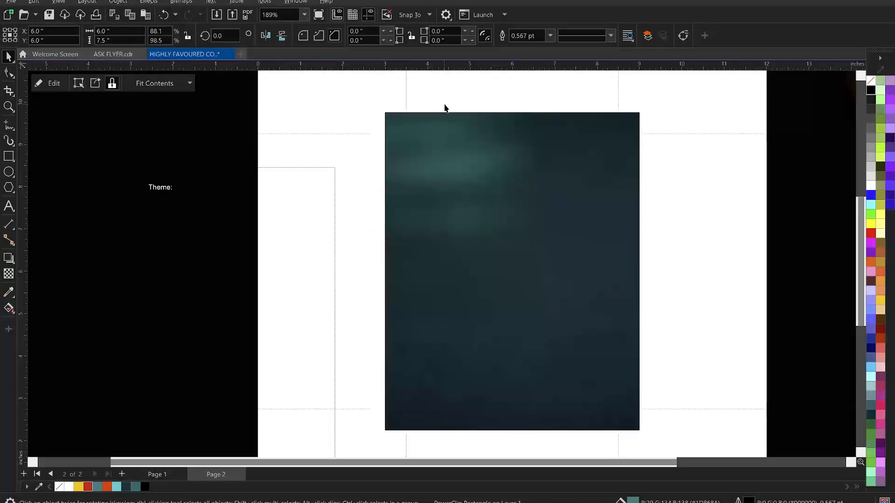
scroll(334, 154, down, 1)
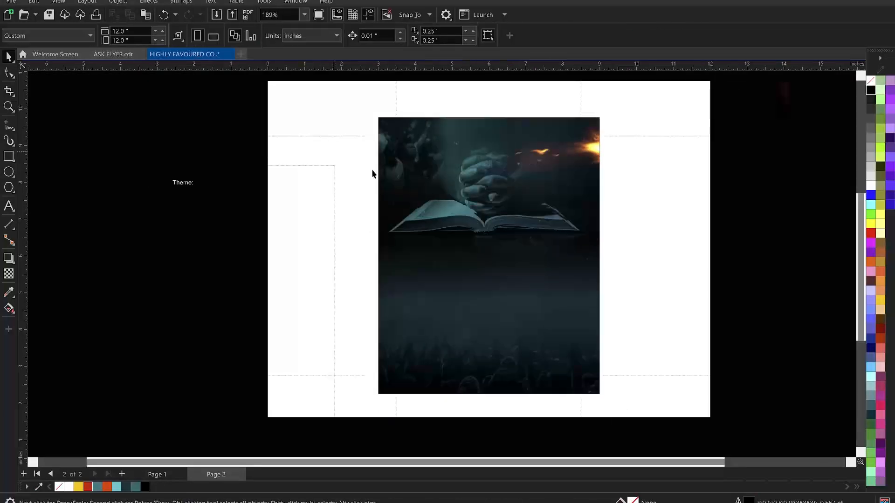
key(ctrl+z)
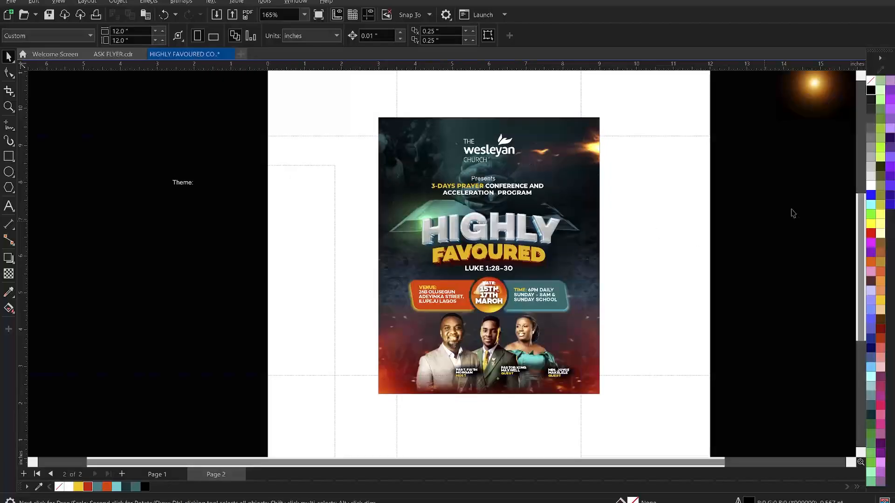
Place the lens flare on the title's right end with Add merge mode and nudge it into place
drag(759, 163, 538, 259)
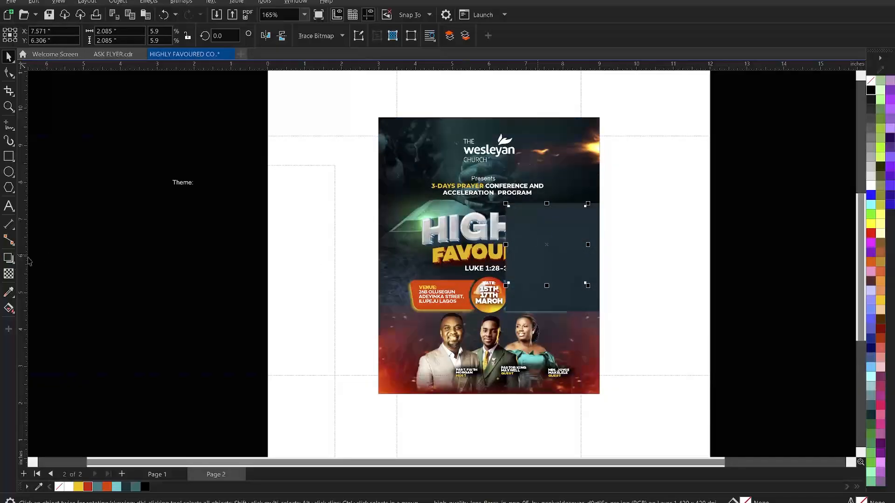
click(8, 275)
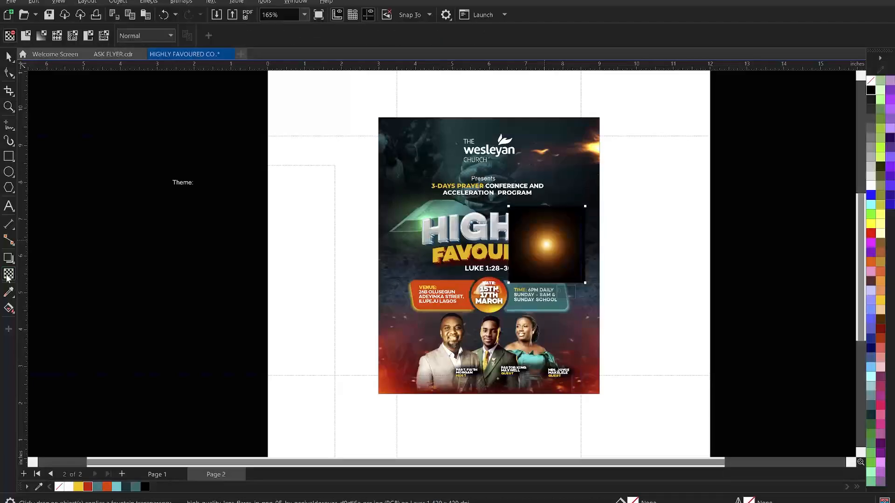
click(135, 37)
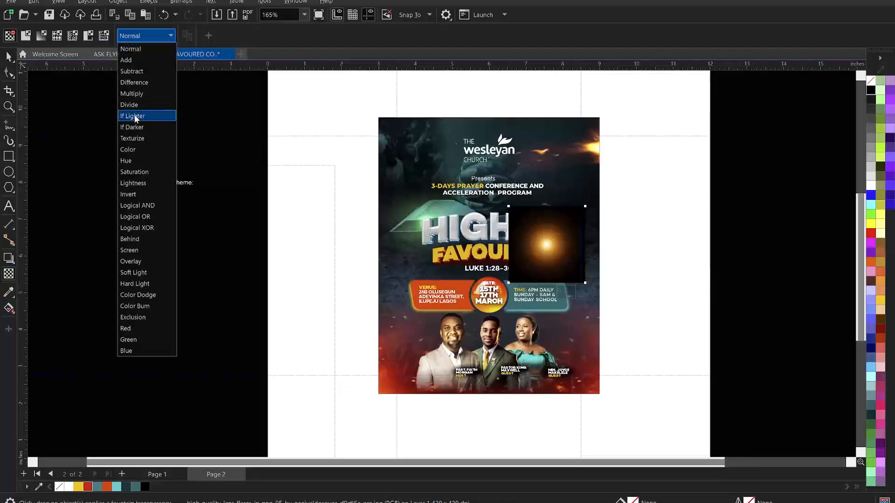
click(135, 63)
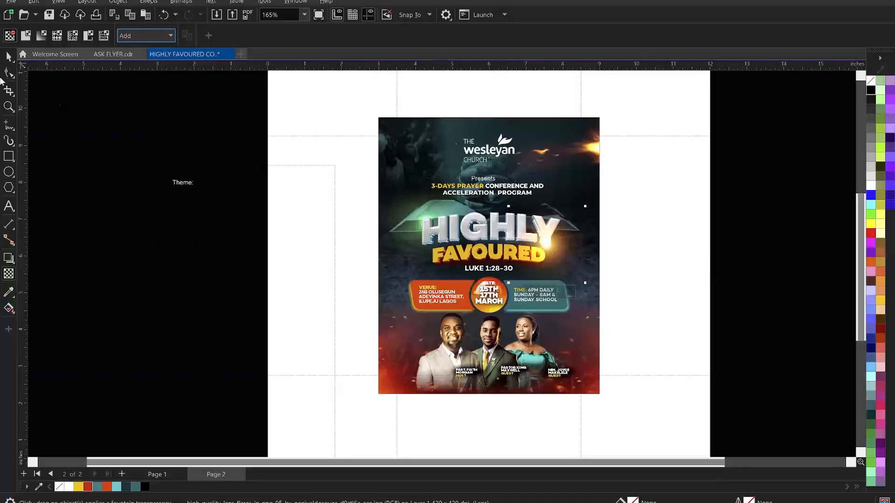
click(7, 57)
key(space)
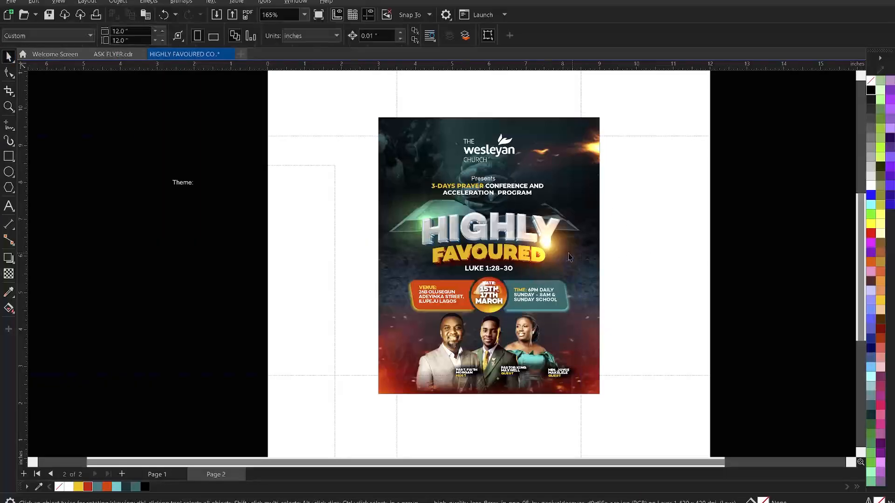
drag(555, 249, 558, 251)
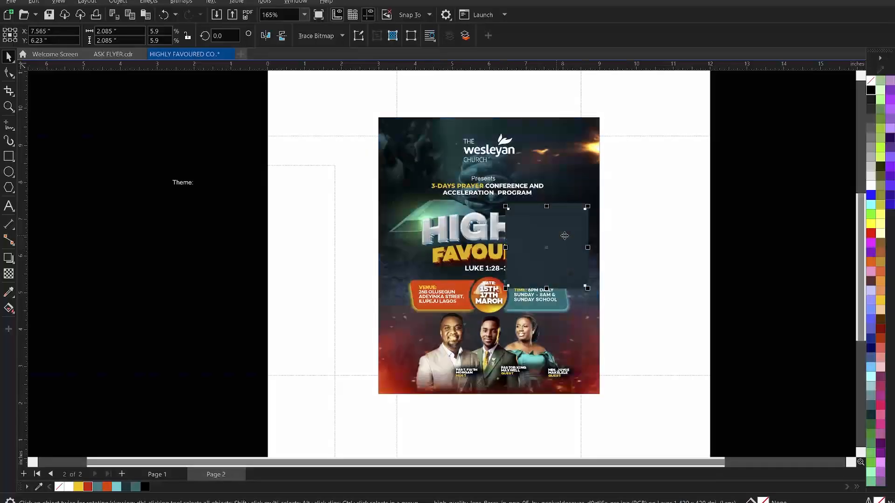
Highlight the Theme: text beside the page for editing
click(648, 249)
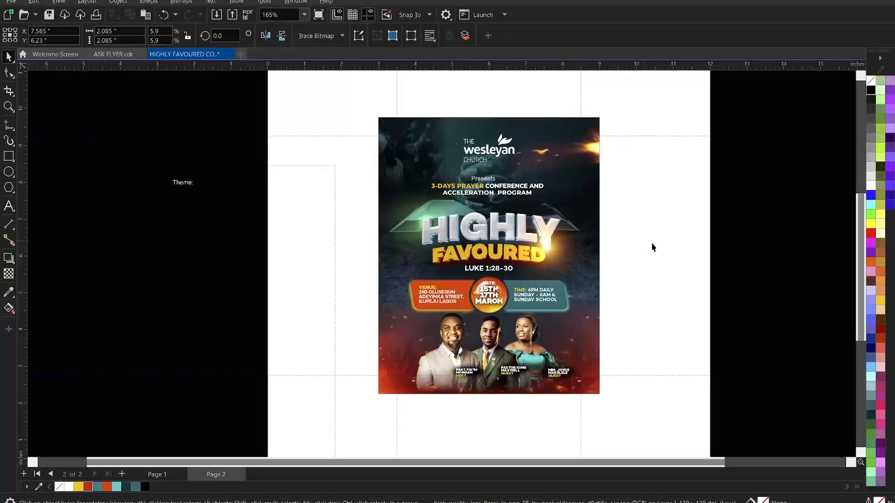
double_click(191, 184)
drag(200, 186, 163, 186)
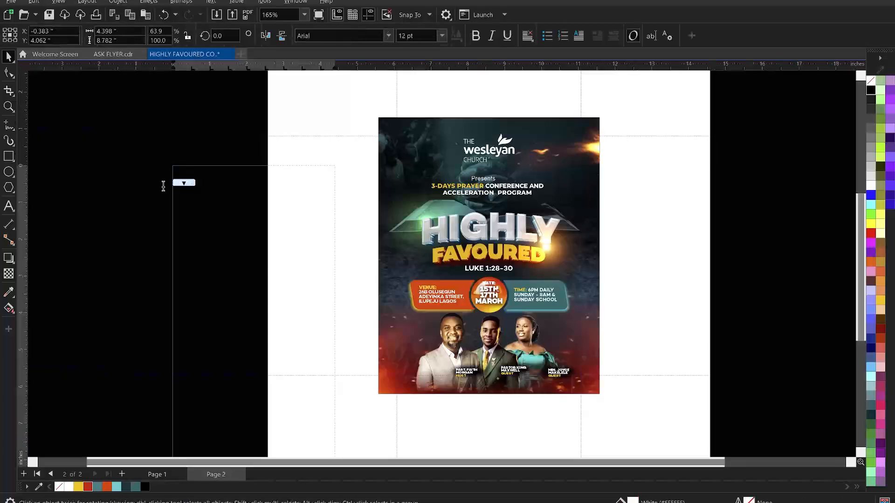
Add a 'Theme:' text label just left of the word FAVOURED
key(Escape)
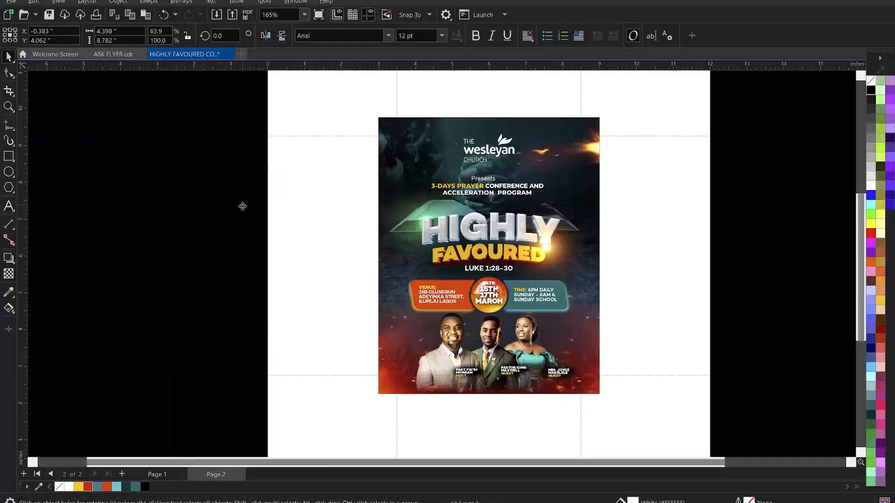
key(Escape)
key(F8)
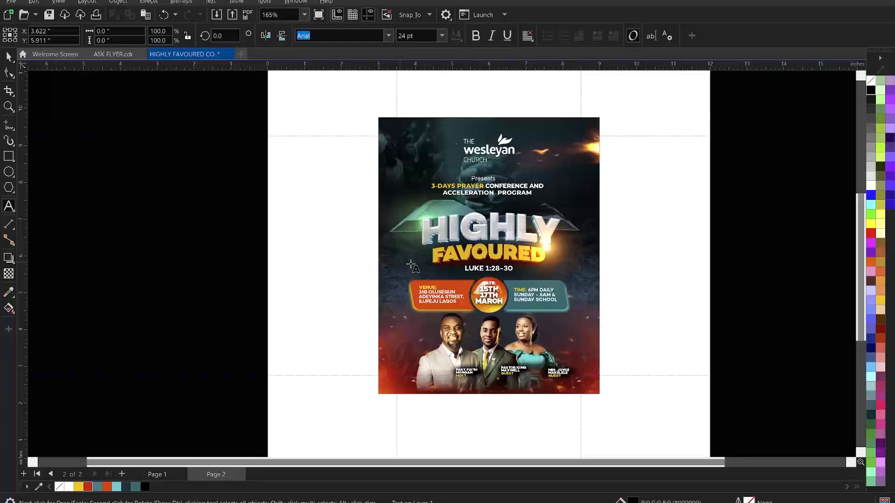
click(412, 265)
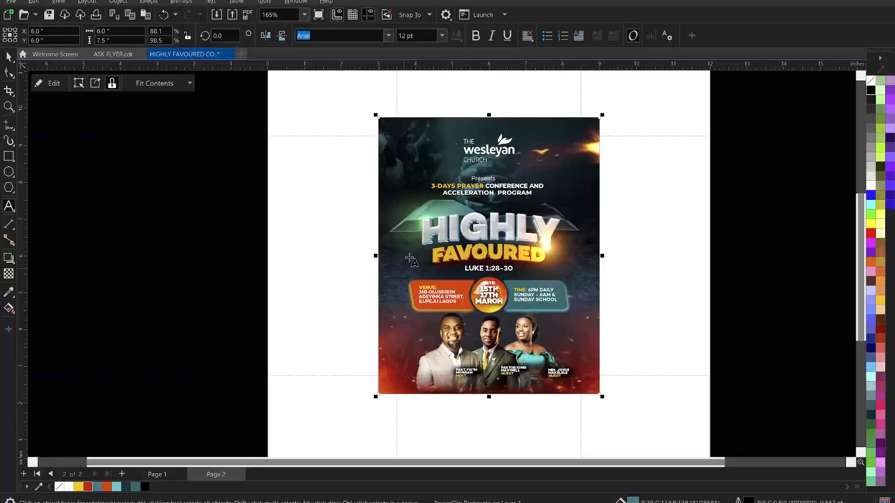
click(410, 258)
text(Theme:)
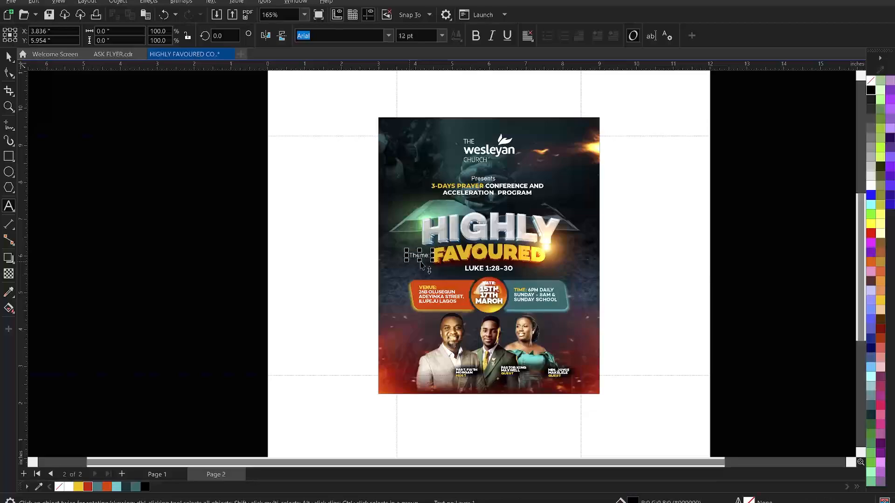
Change the label's case to uppercase so it reads THEME:
double_click(424, 256)
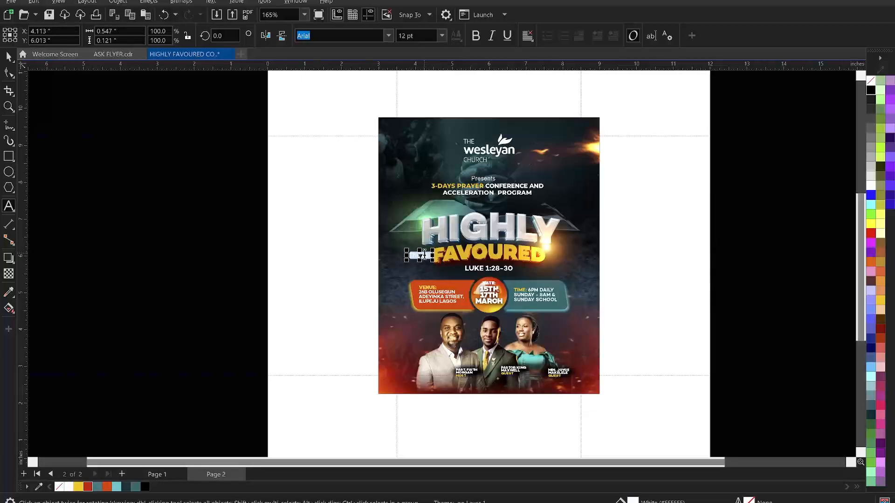
right_click(423, 256)
mouse_move(487, 298)
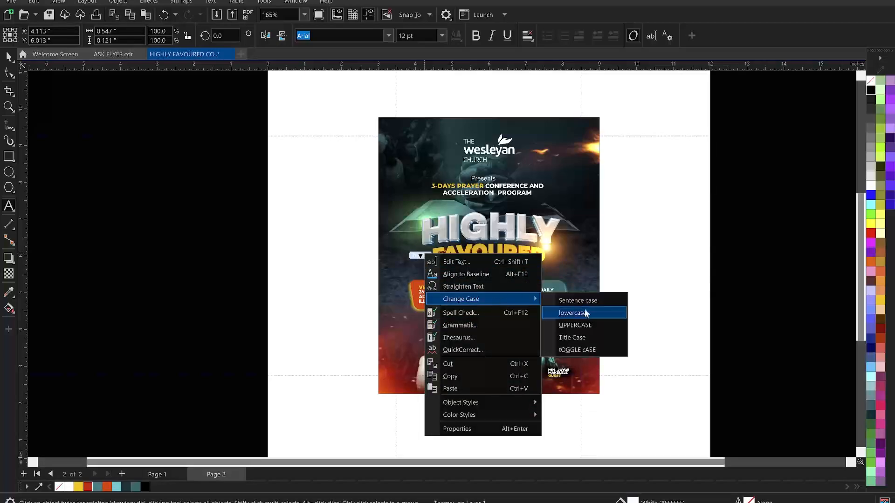
click(586, 313)
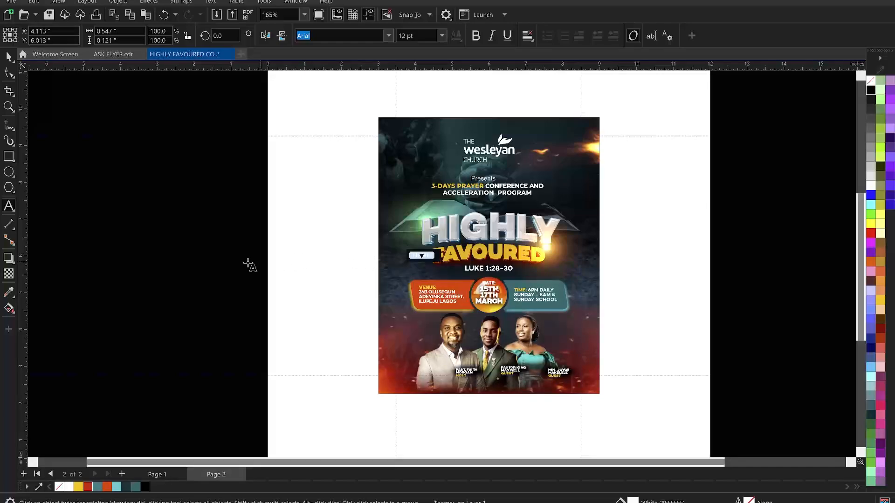
key(ctrl+space)
Zoom in on the flyer and set the THEME: label's font to Campton Book
key(z)
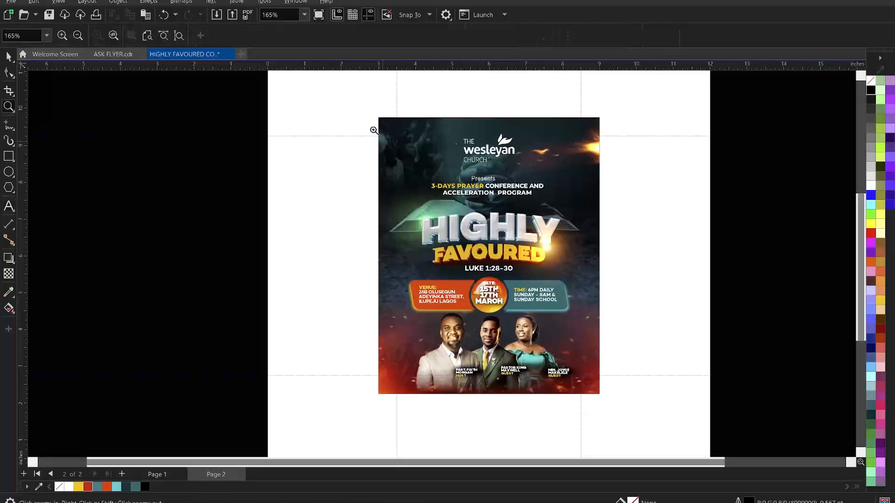
drag(366, 112, 613, 405)
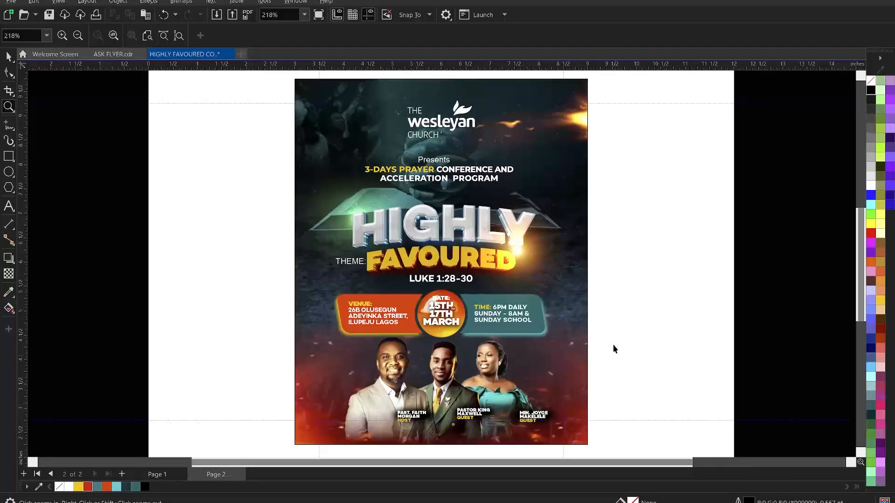
key(space)
click(354, 262)
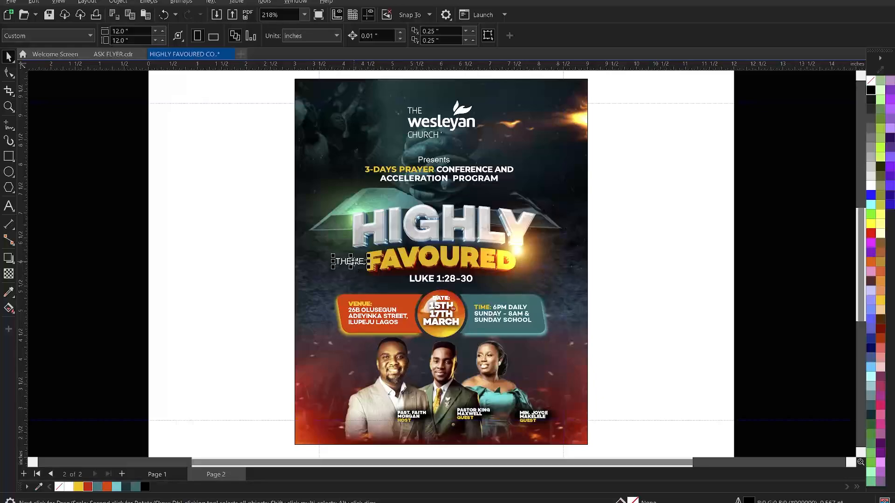
click(372, 37)
click(388, 36)
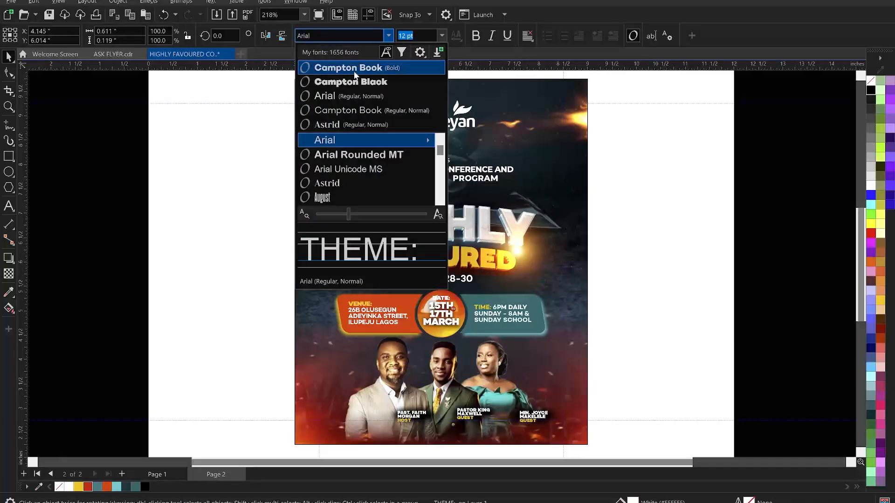
click(355, 102)
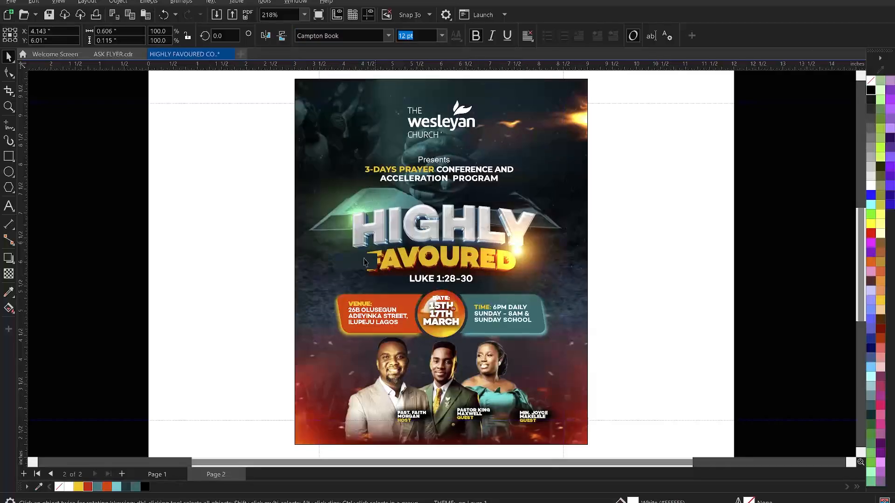
Rotate the THEME: label about 90° to run vertically and place it beside HIGHLY
click(369, 257)
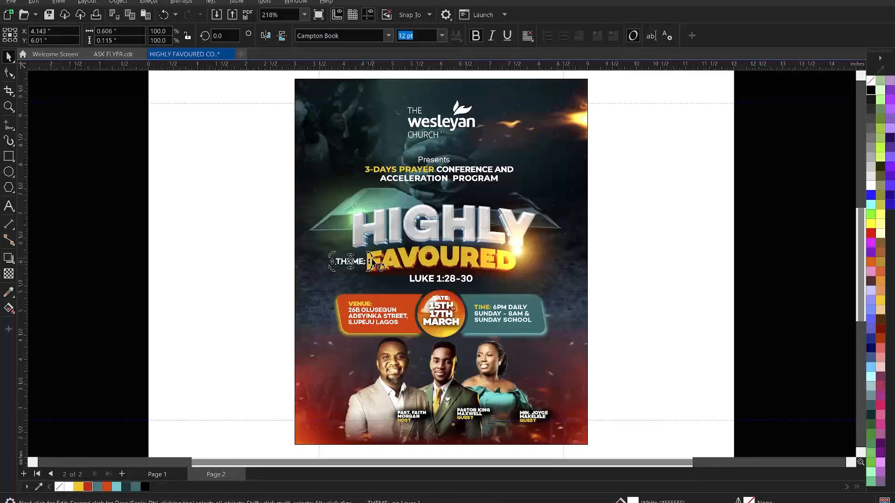
drag(366, 242, 336, 217)
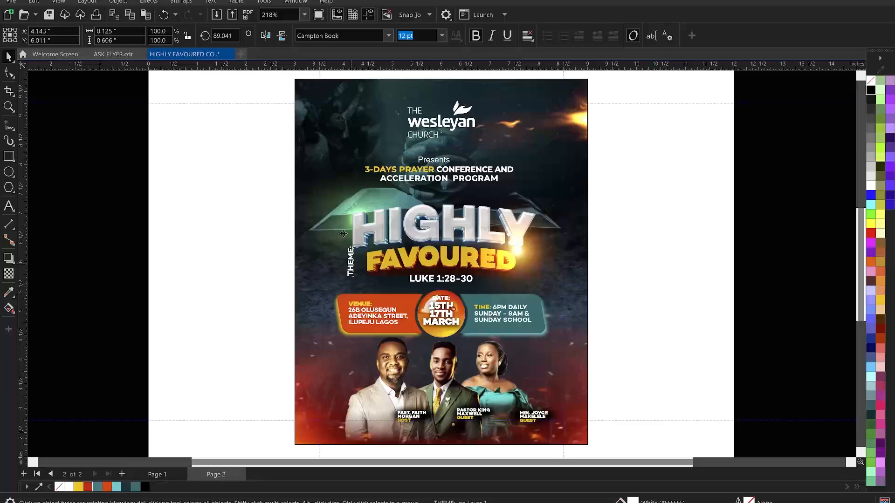
drag(344, 234, 348, 238)
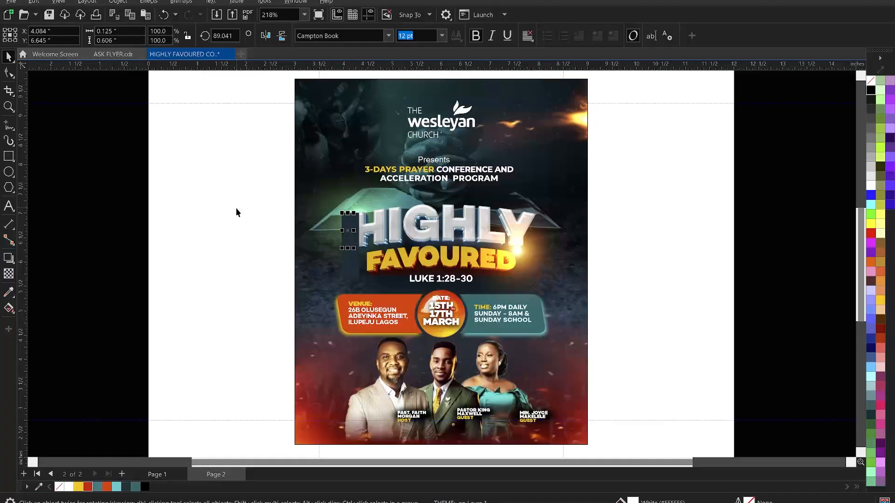
click(236, 212)
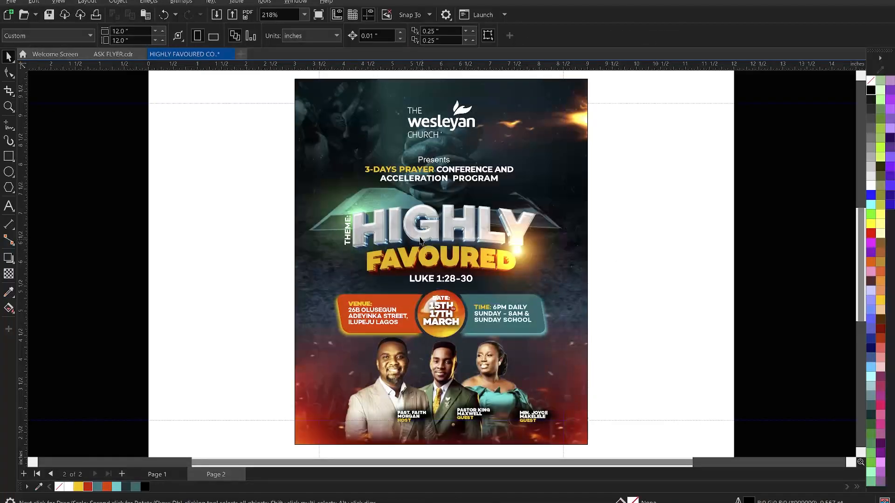
Open Brightness/Contrast/Intensity for the HIGHLY title image and reset all values to 0
click(420, 240)
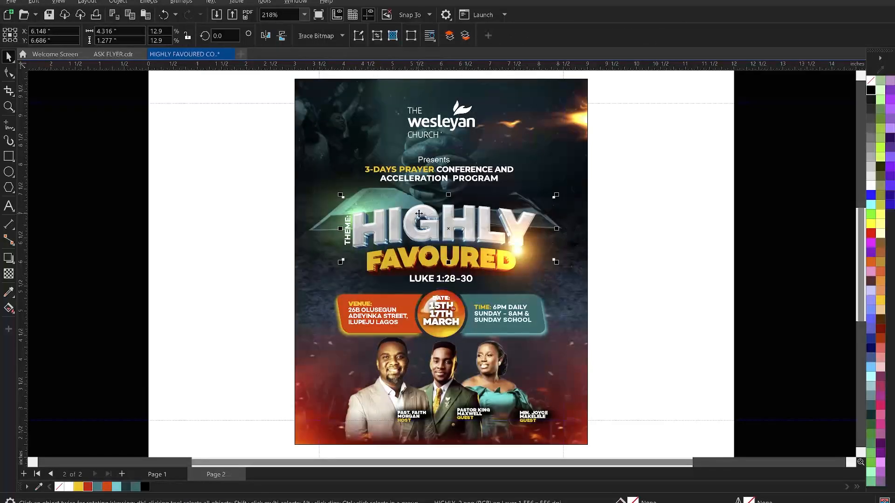
key(ctrl+b)
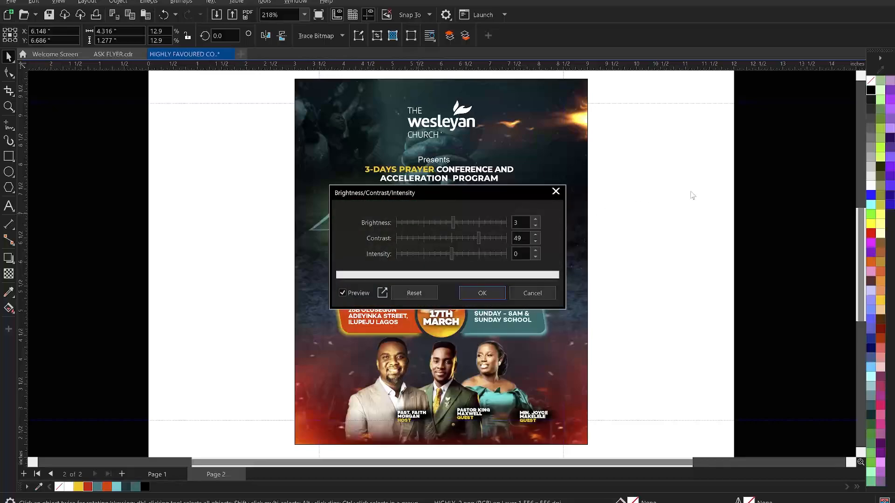
drag(448, 196, 691, 192)
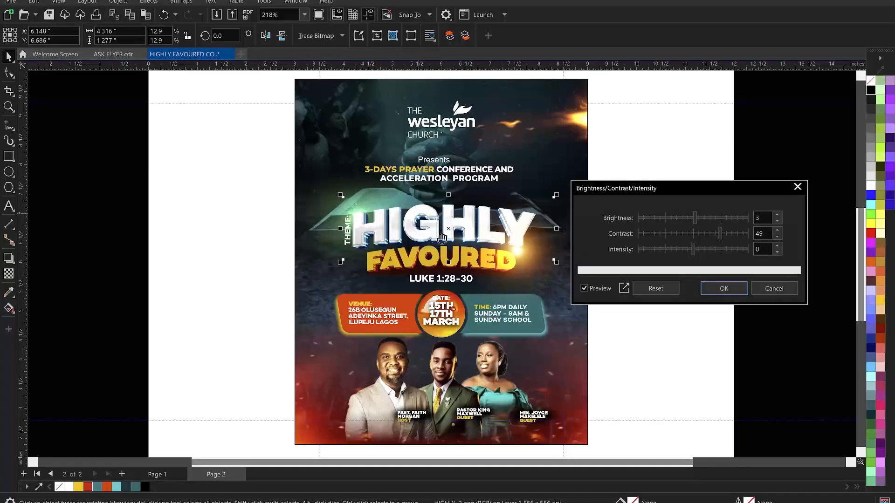
double_click(767, 219)
click(656, 288)
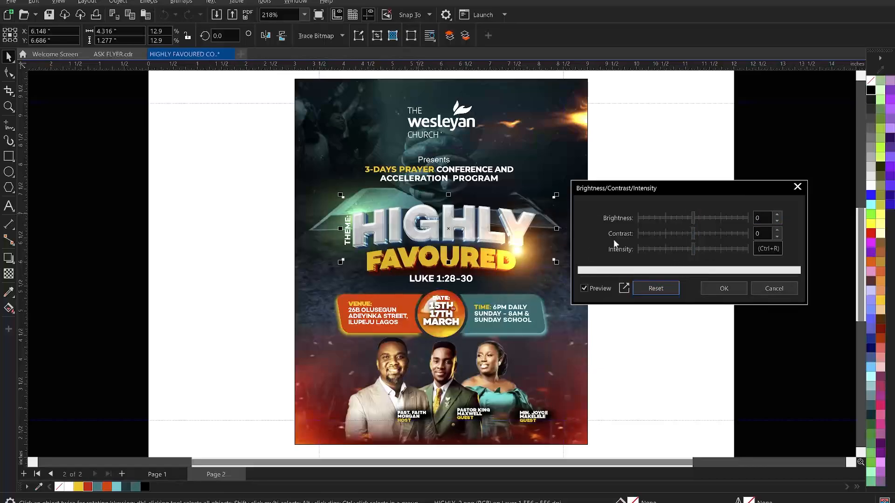
Set Contrast to 40 and apply it to the HIGHLY title image
click(706, 233)
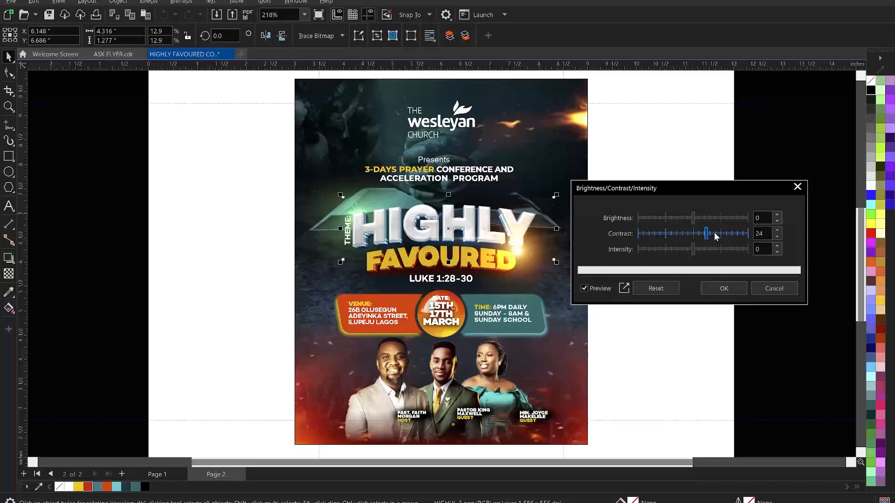
click(713, 235)
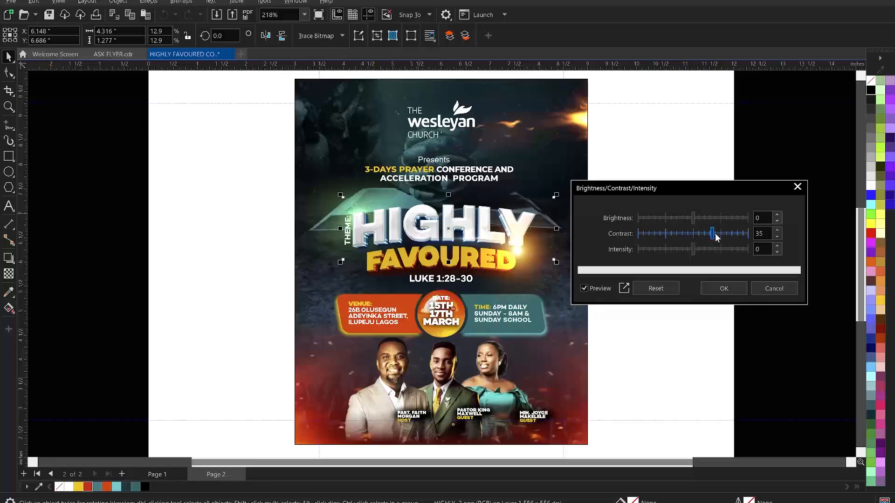
click(717, 234)
double_click(754, 236)
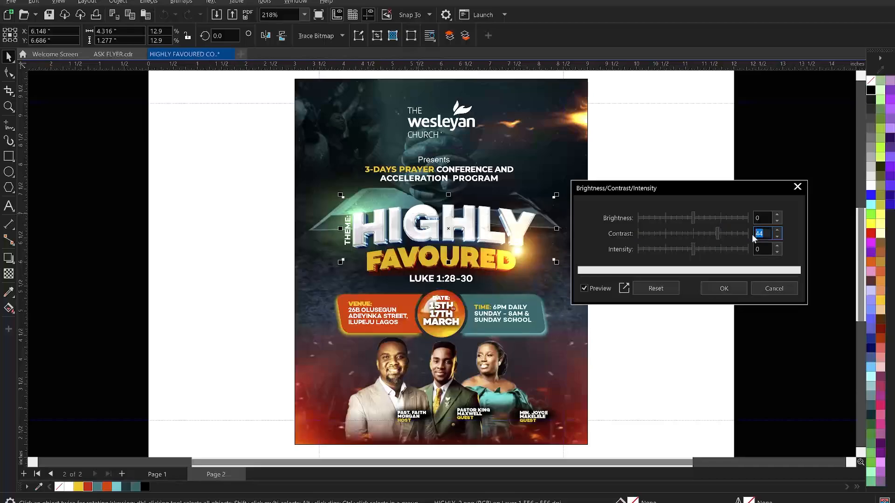
text(40)
click(718, 293)
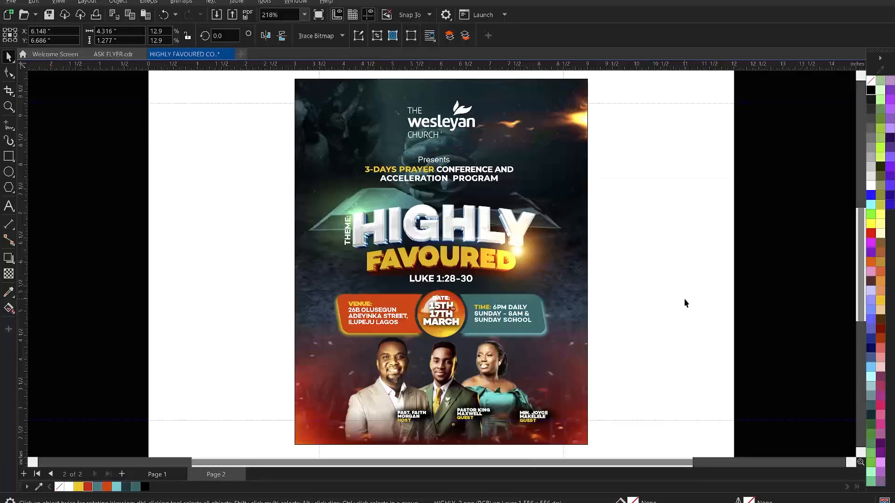
key(Delete)
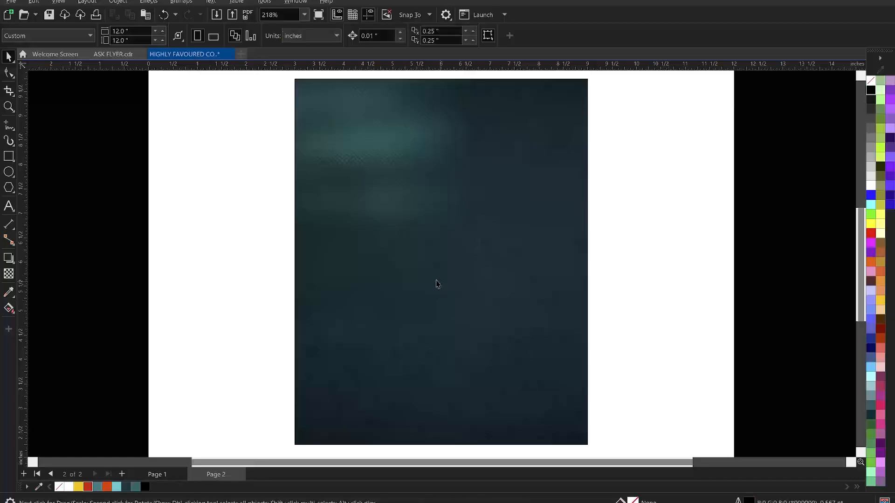
Apply a Contrast value of 35 to the gold FAVOURED title image via Ctrl+B
key(ctrl+z)
click(390, 257)
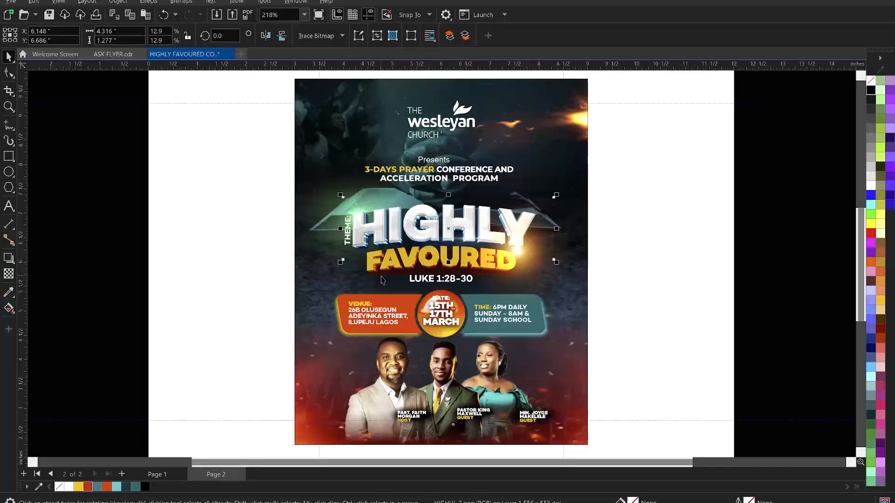
click(381, 277)
key(ctrl+b)
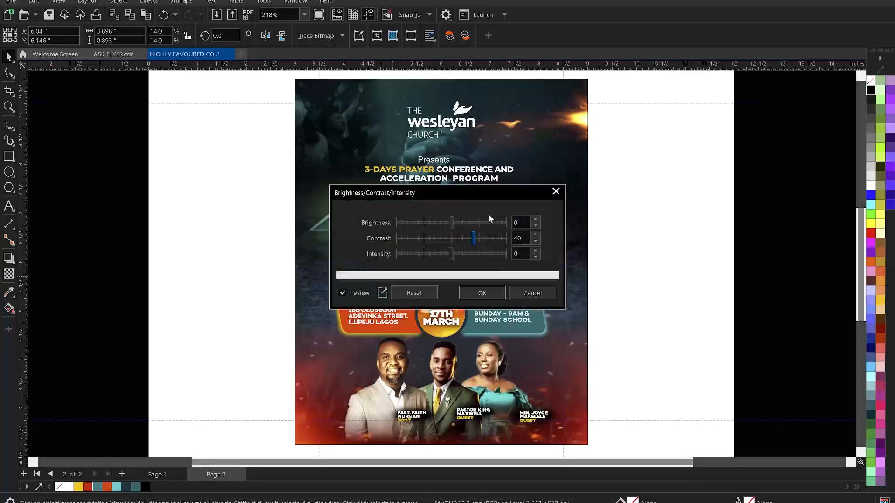
drag(486, 197, 754, 178)
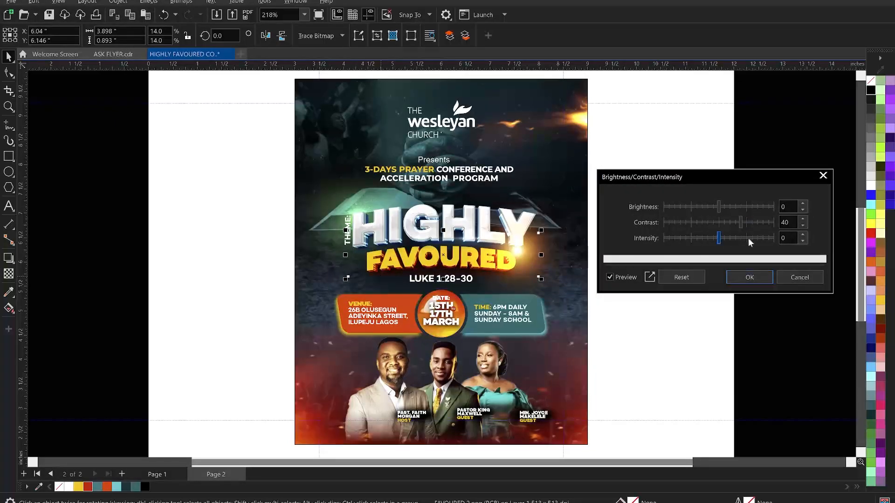
double_click(787, 222)
text(35)
click(786, 239)
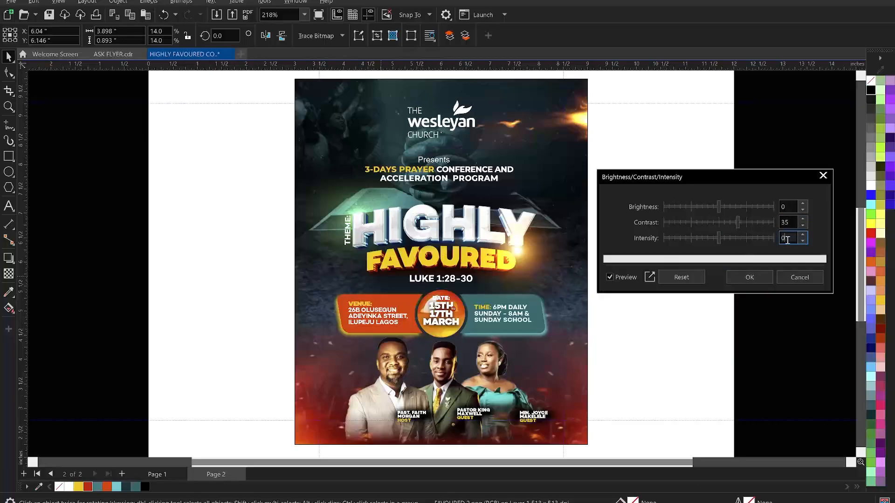
click(759, 278)
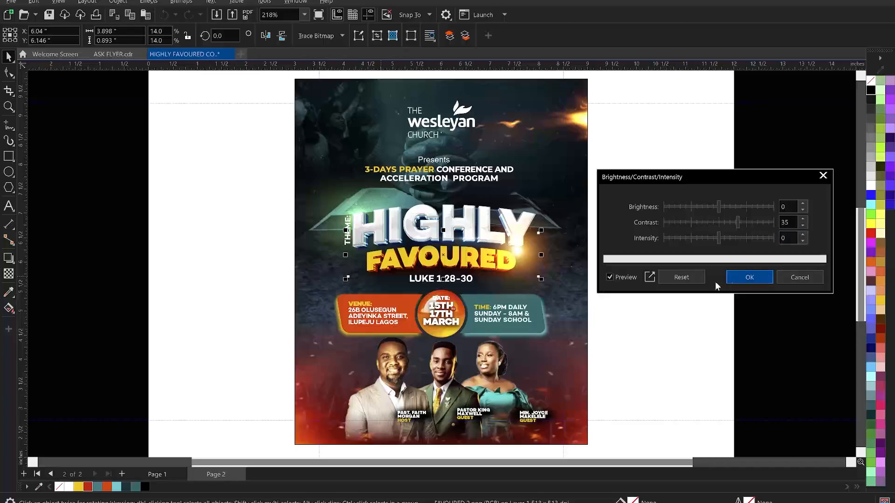
click(674, 275)
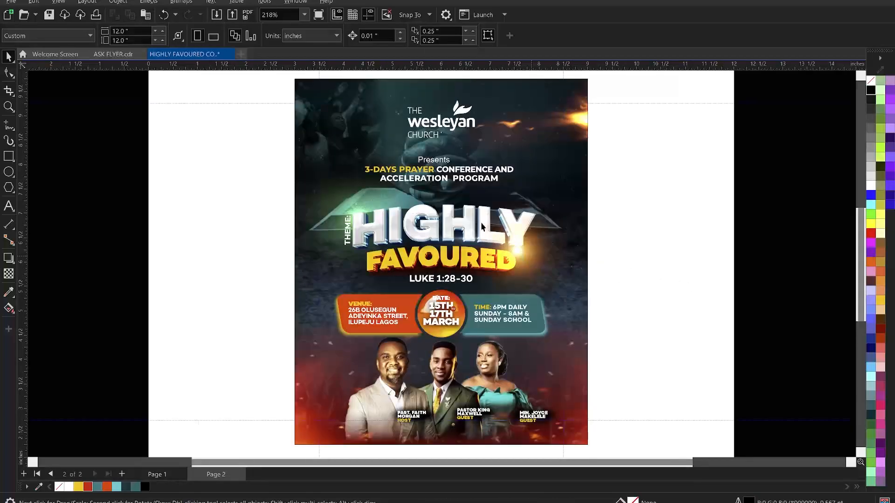
On page 1, nudge the vertical THEME: label slightly left against HIGHLY
click(544, 260)
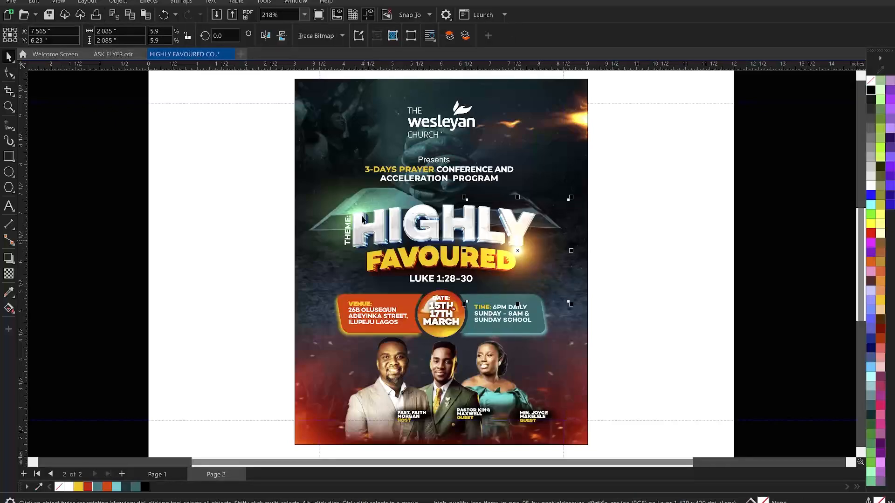
shift+click(351, 243)
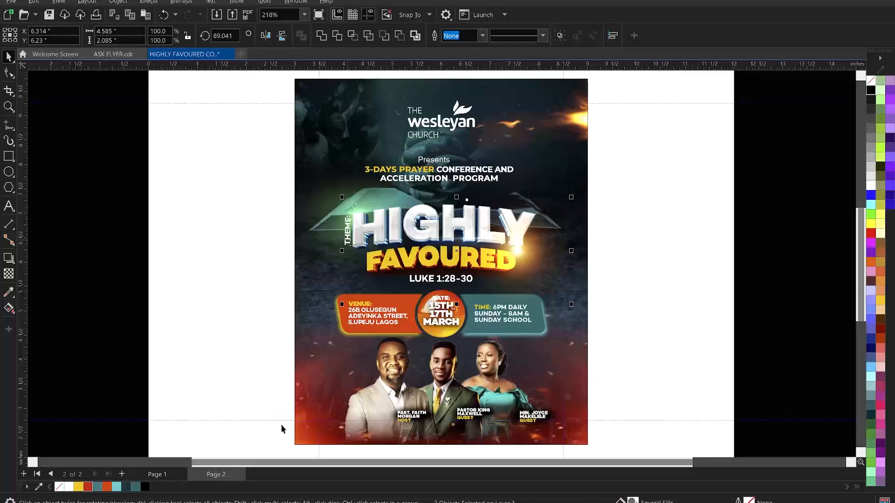
click(164, 474)
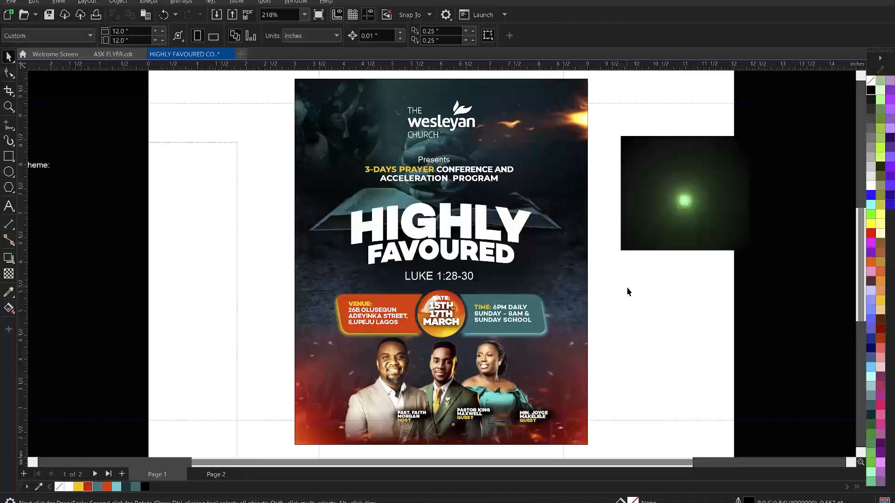
click(641, 304)
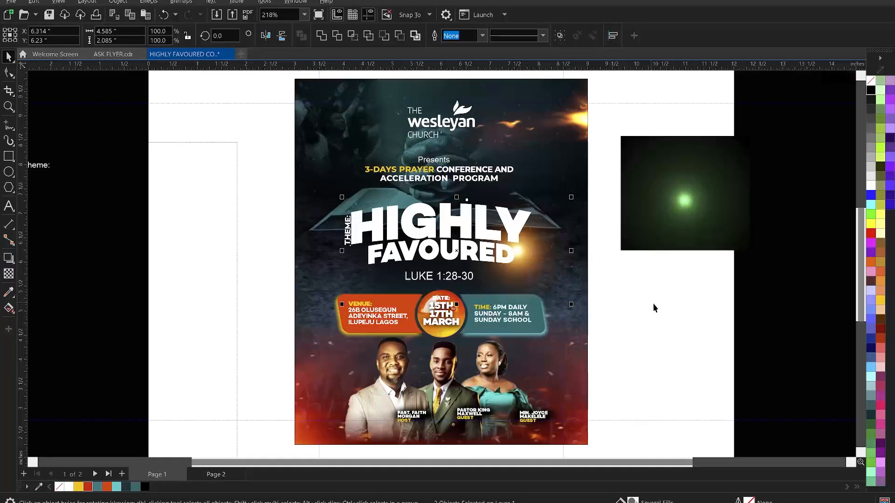
click(653, 303)
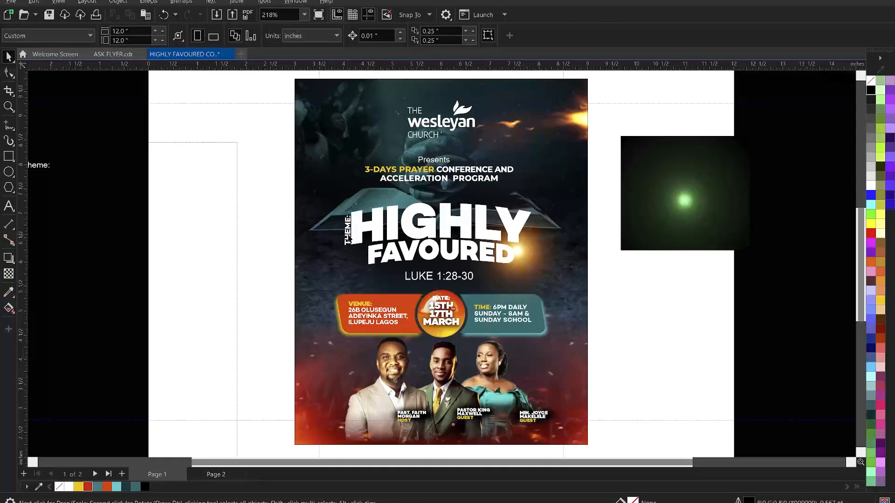
click(349, 239)
drag(347, 231, 347, 232)
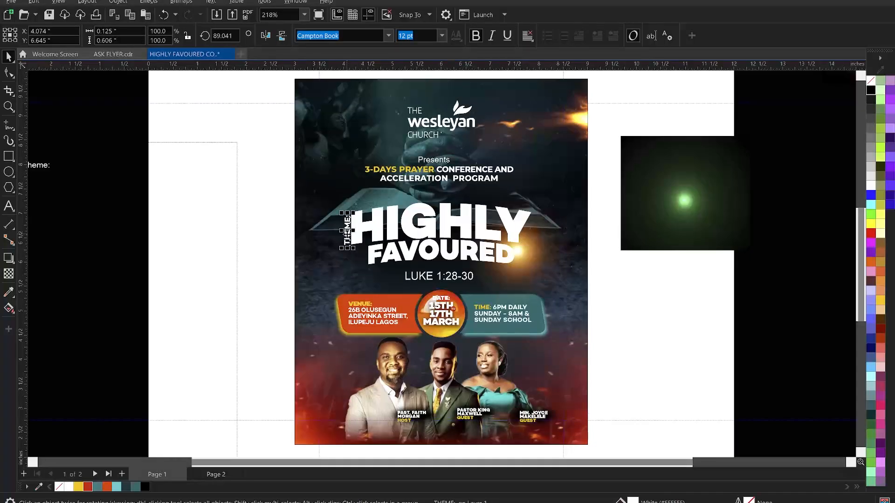
click(612, 314)
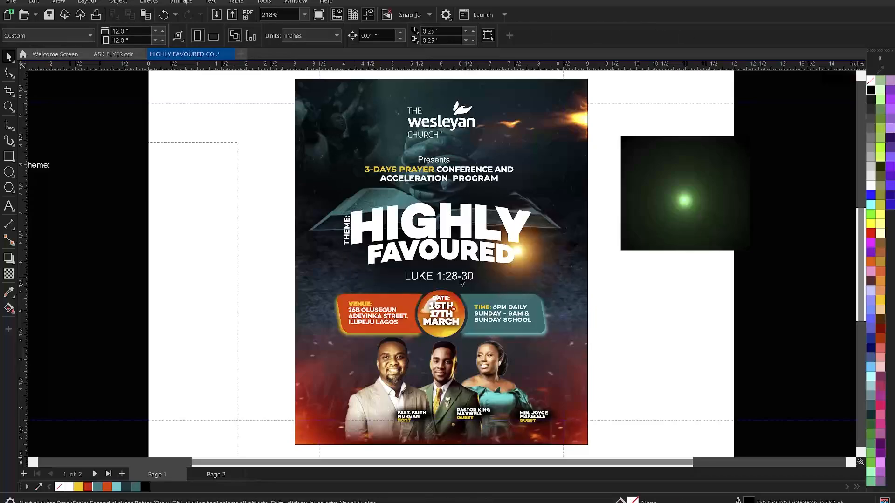
click(463, 280)
Set the LUKE 1:28-30 scripture line in Campton Book
click(389, 36)
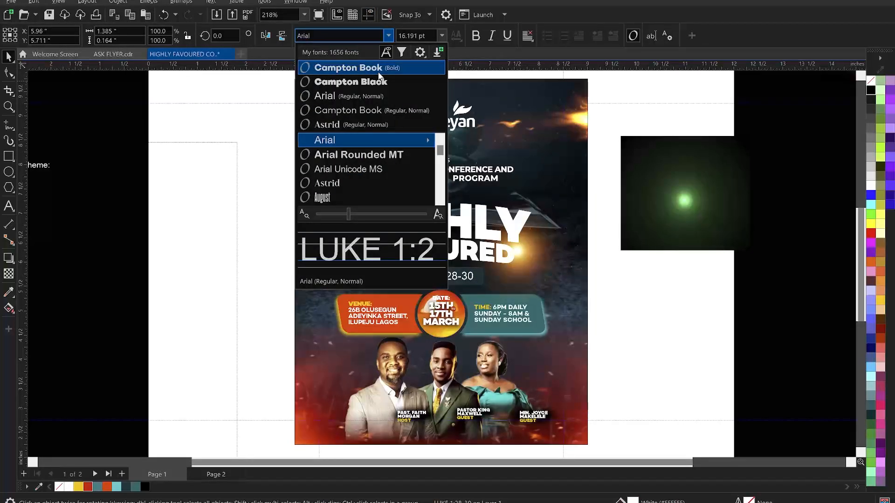
key(Escape)
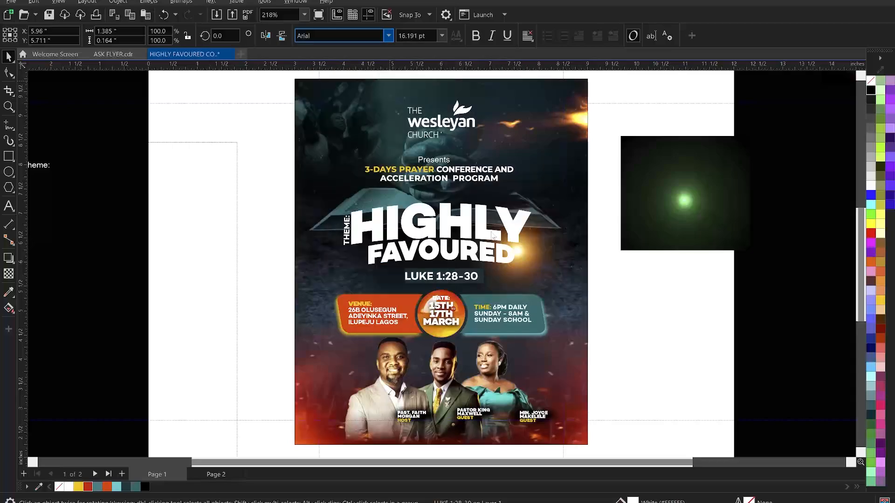
text(Campton Book)
key(Return)
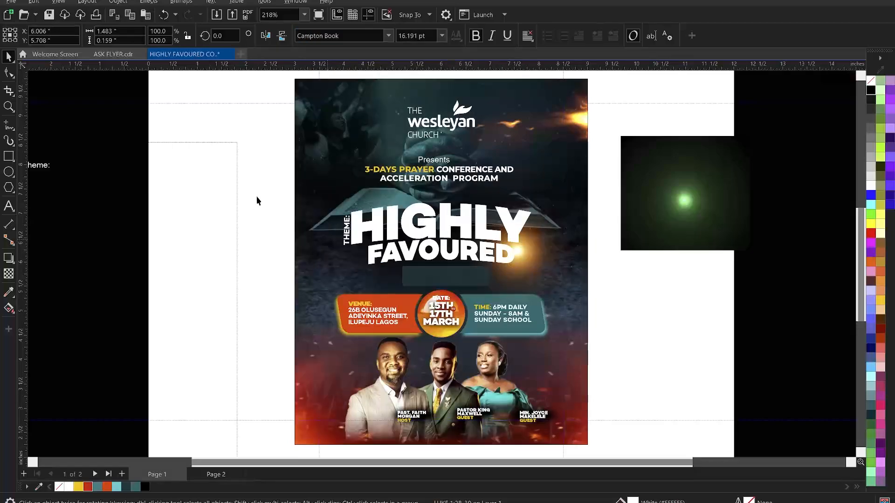
Select the headline objects together and shift the group slightly down
drag(262, 192, 559, 291)
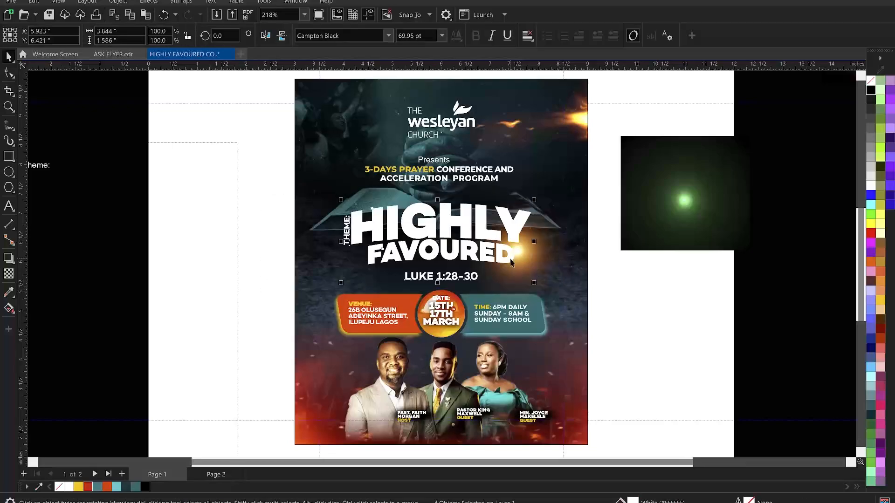
shift+click(539, 260)
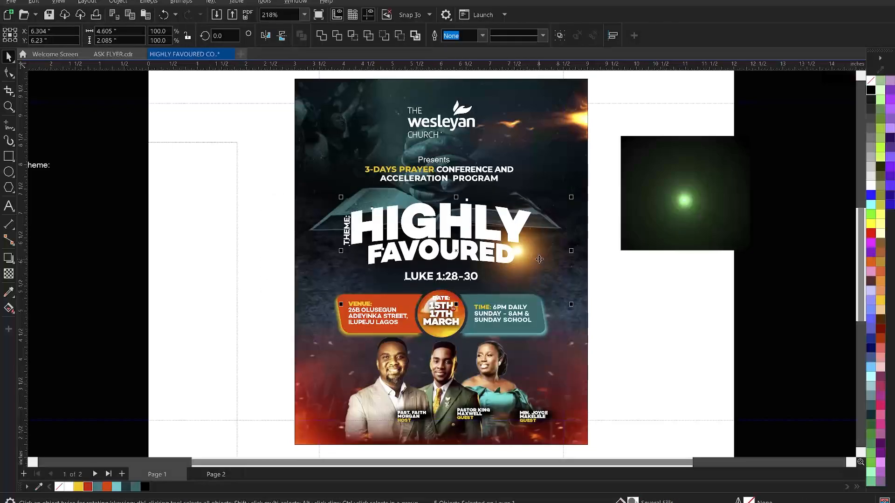
key(ctrl+g)
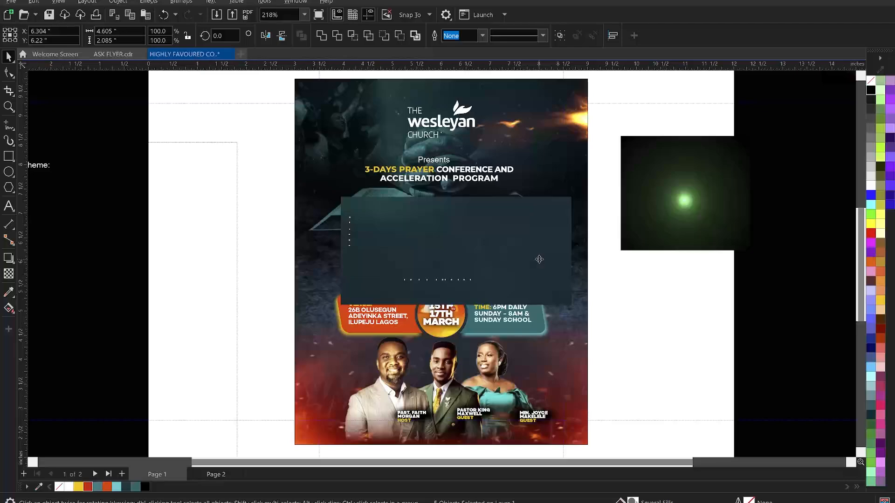
click(681, 223)
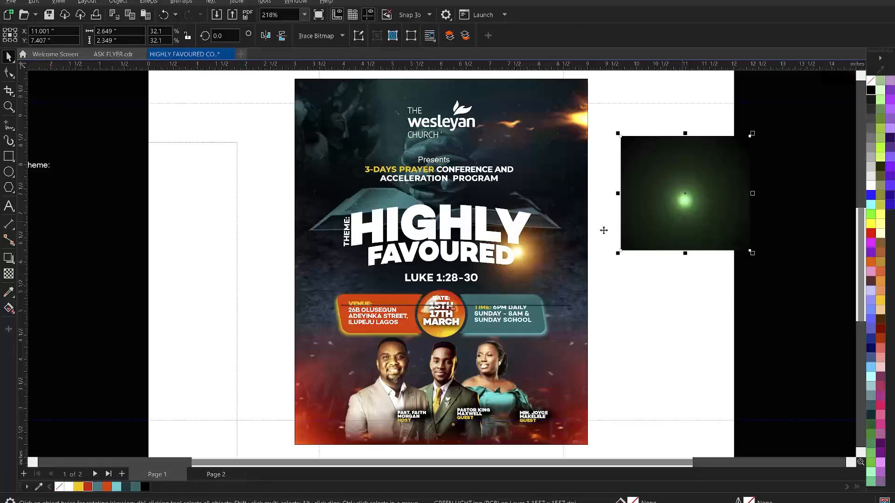
click(416, 231)
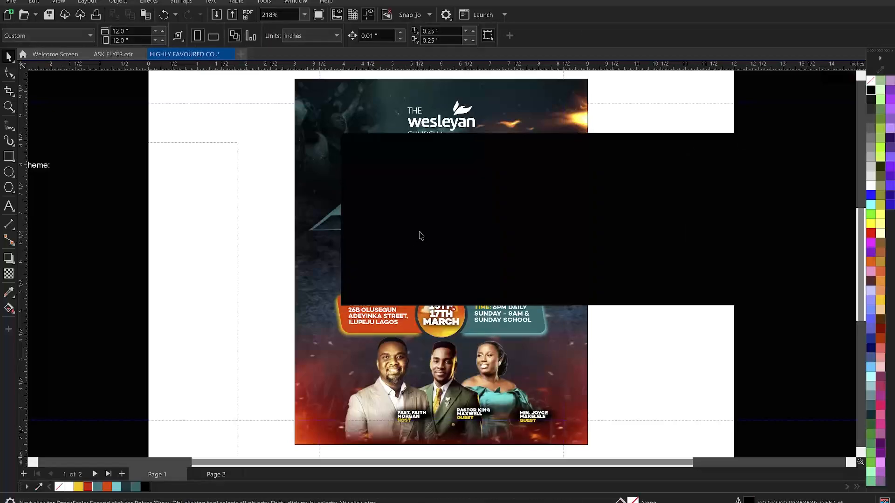
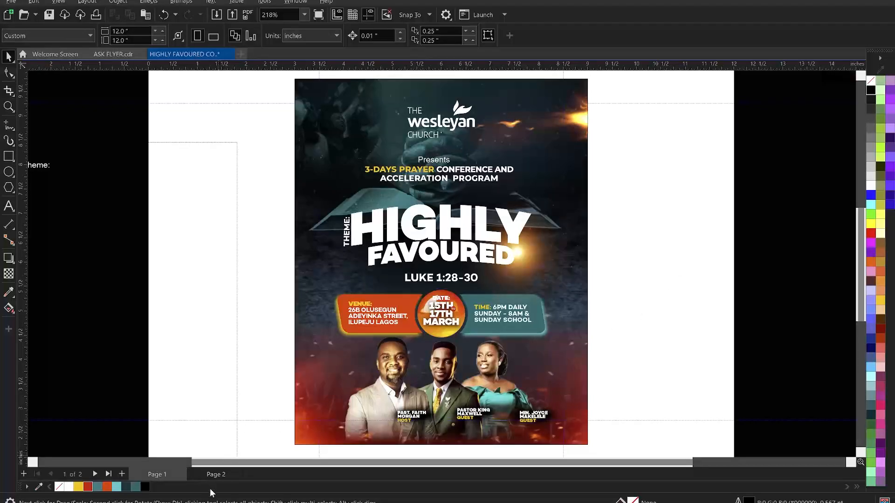
Go to Page 2 of the flyer and zoom in on the venue and date band
click(207, 474)
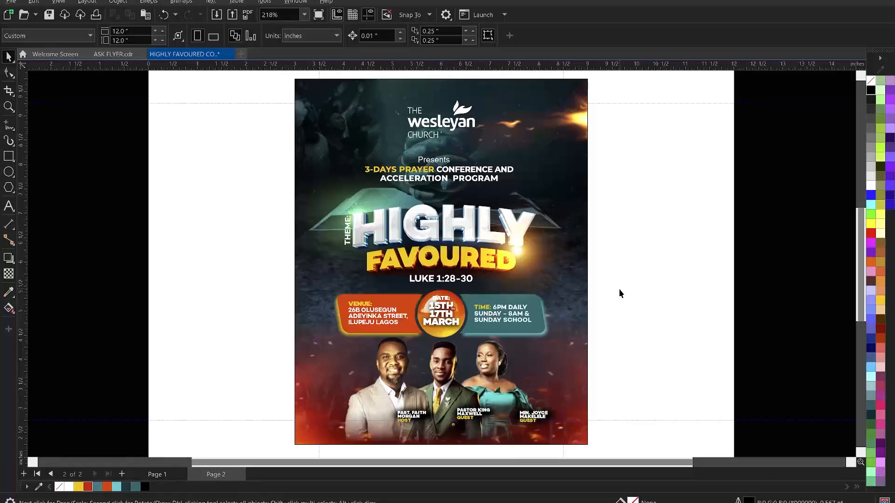
key(z)
drag(525, 342, 609, 349)
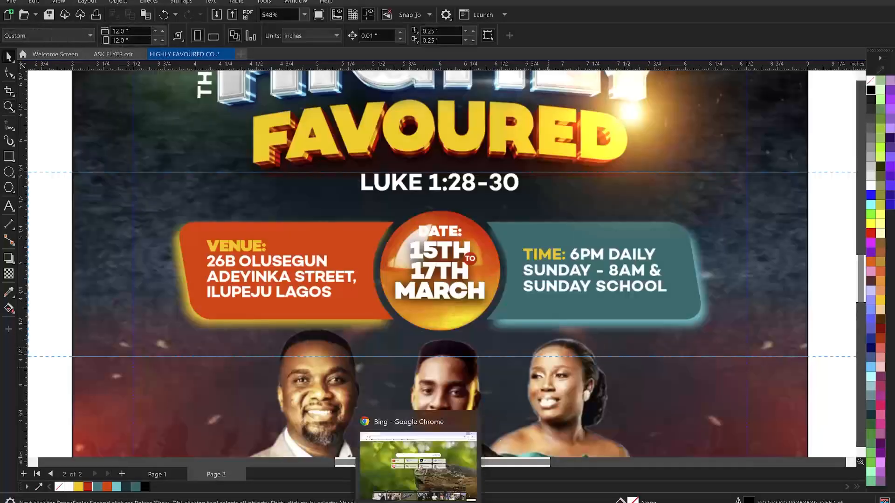
In the browser, search google.com for 'Date Icon' to find calendar icon images
click(428, 501)
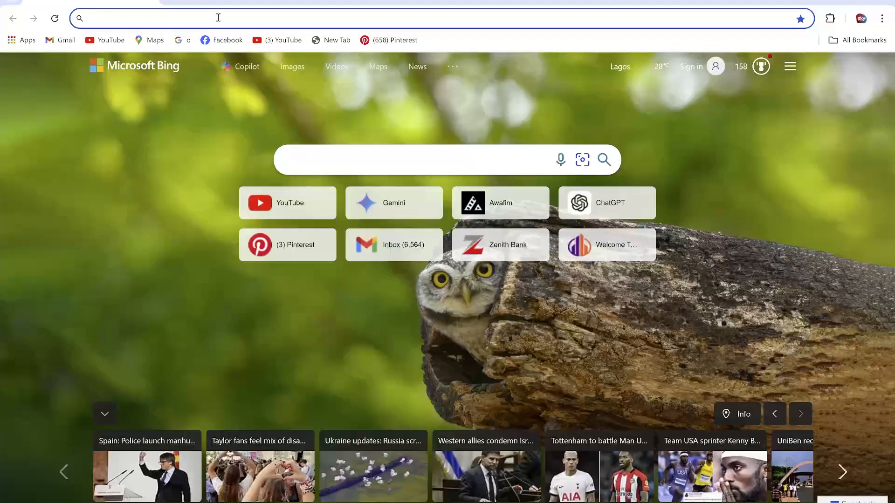
text(google.com)
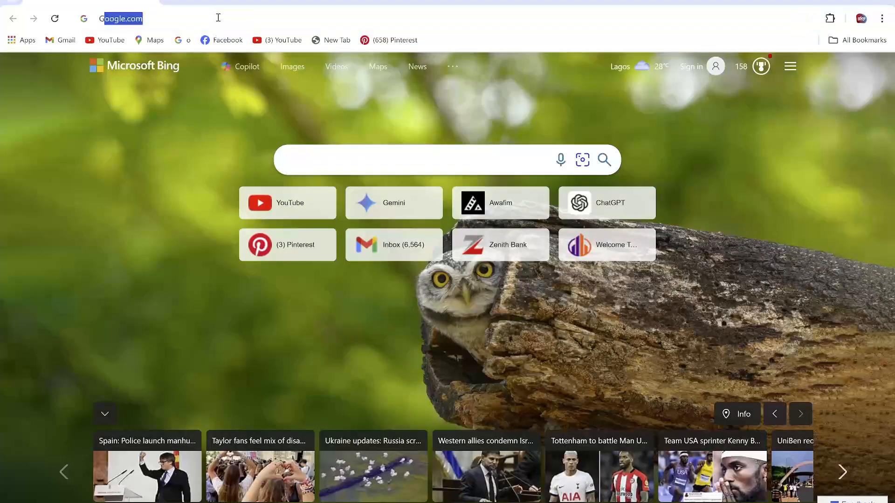
key(Return)
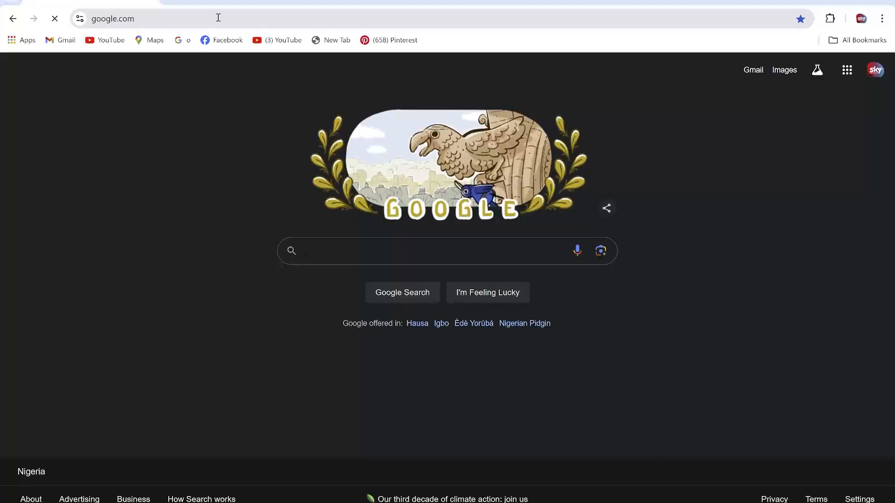
text(Da)
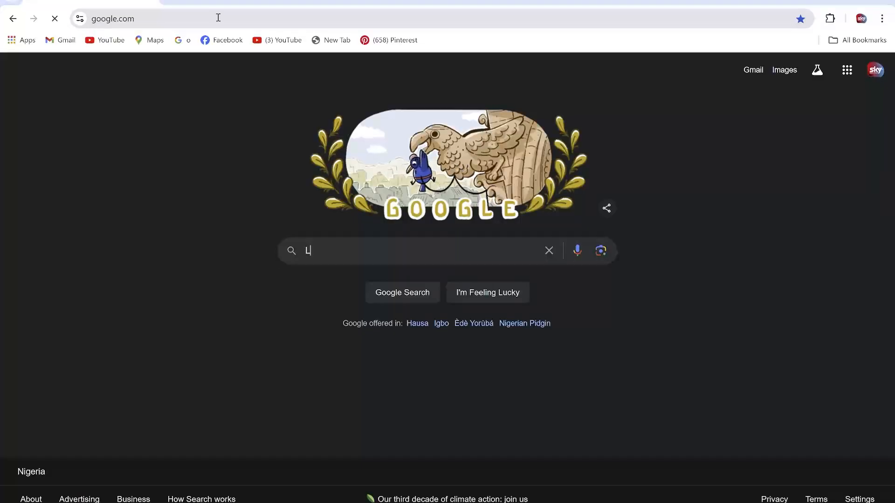
text(te )
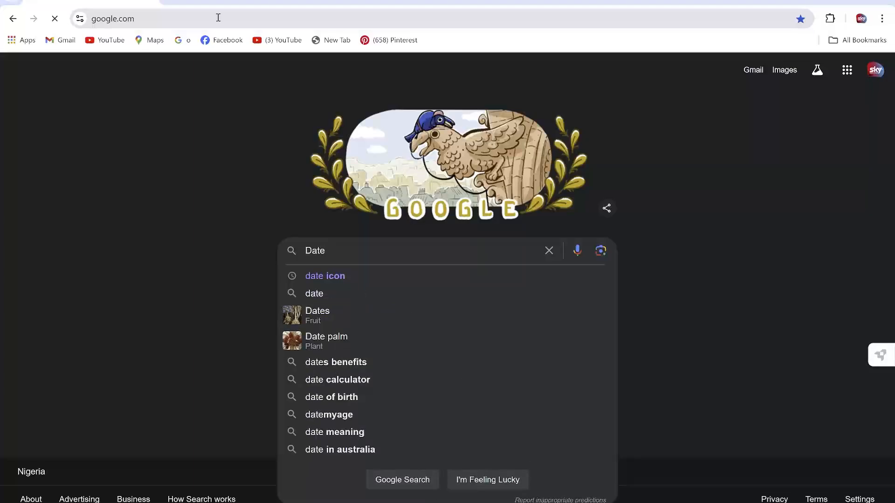
text(Icon)
key(Return)
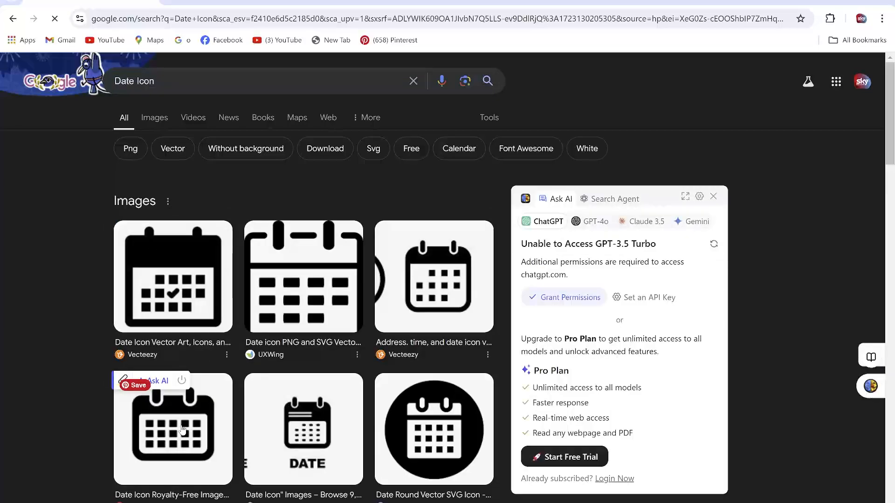
Paste the calendar image into CorelDRAW, crop it, and shrink it beside the flyer
key(alt+Tab)
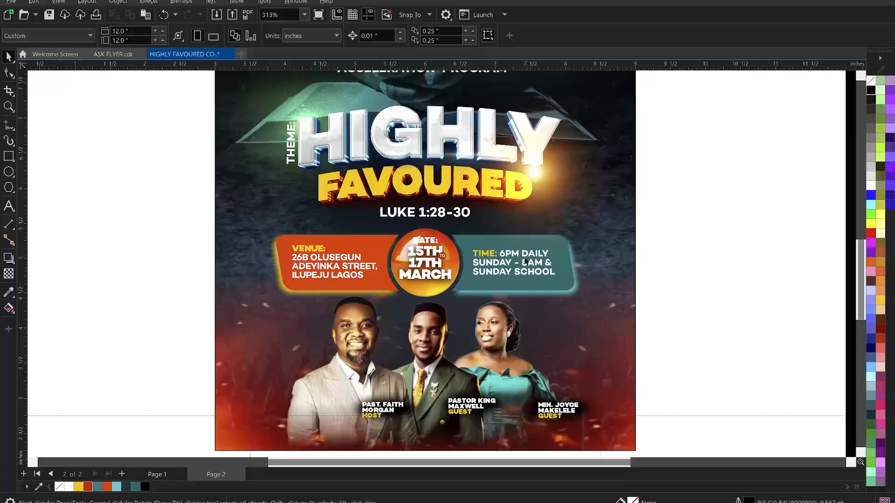
key(ctrl+v)
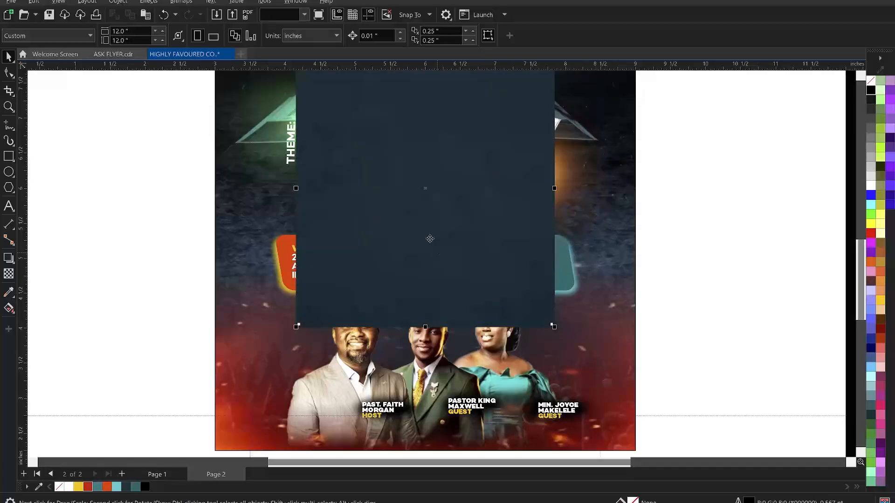
scroll(463, 233, down, 2)
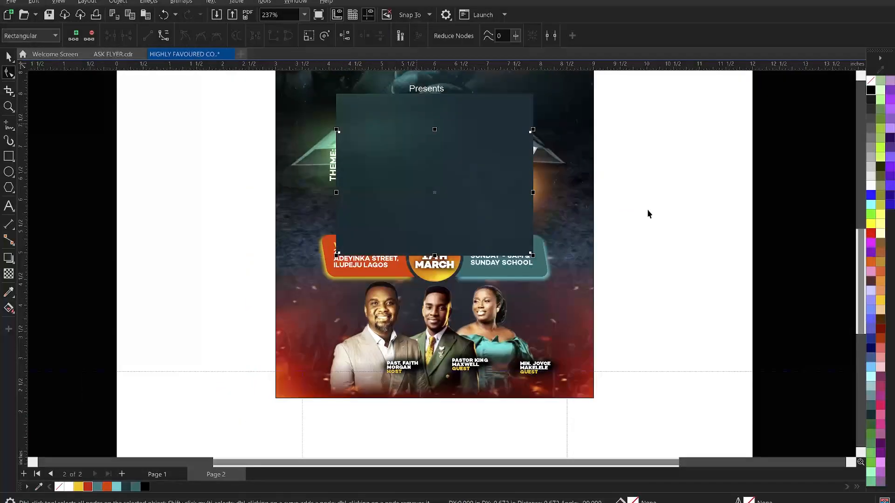
key(space)
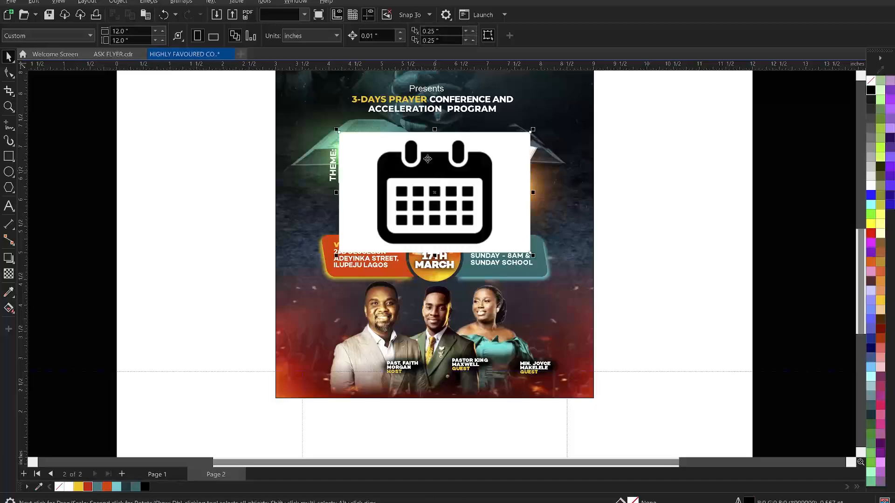
drag(487, 192, 239, 230)
drag(294, 302, 259, 295)
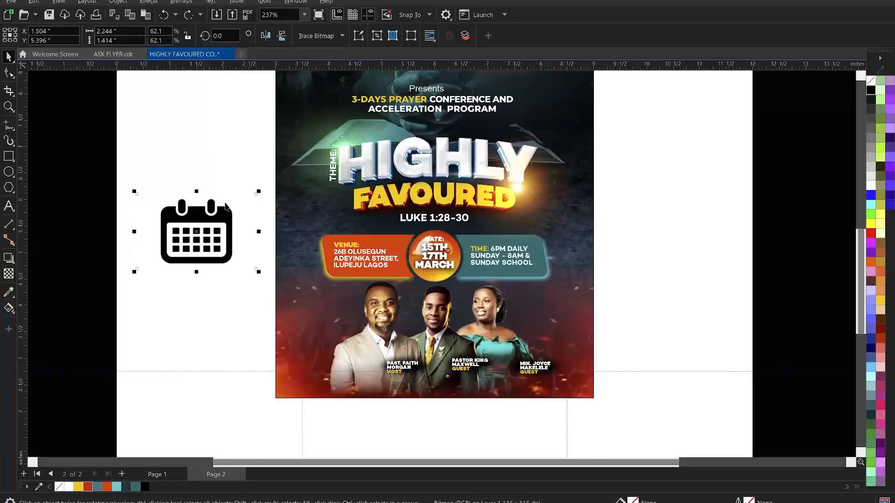
key(ctrl+z)
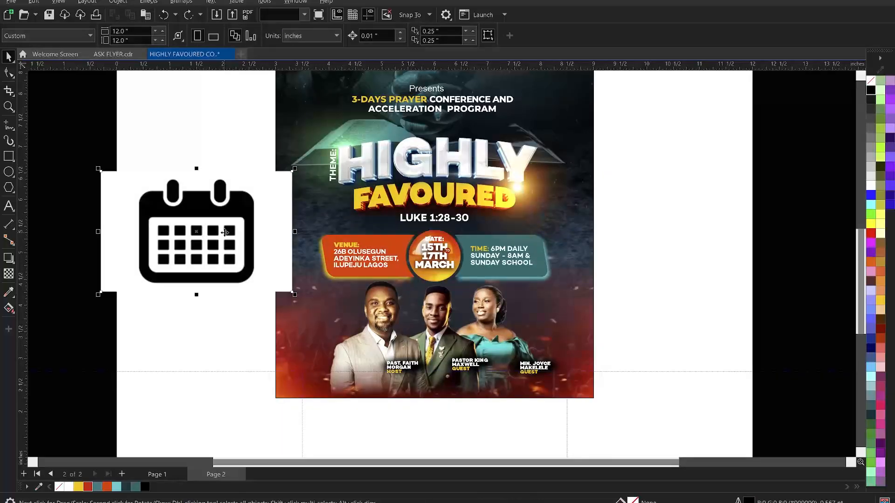
key(ctrl+shift+z)
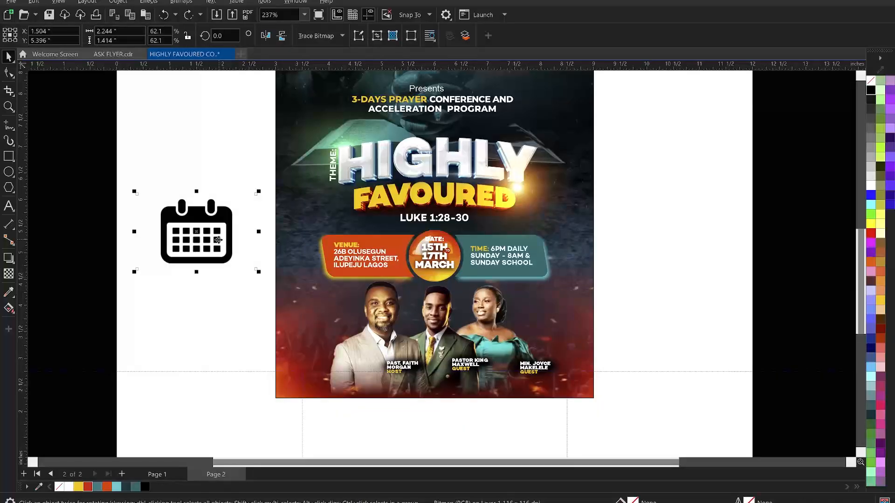
Convert the calendar image to a bitmap in 1-bit black-and-white mode
key(alt+b)
key(c)
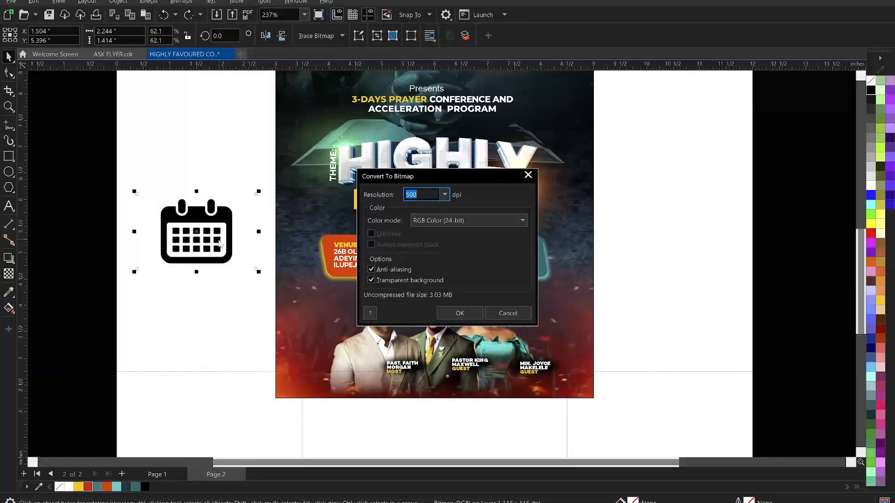
key(Return)
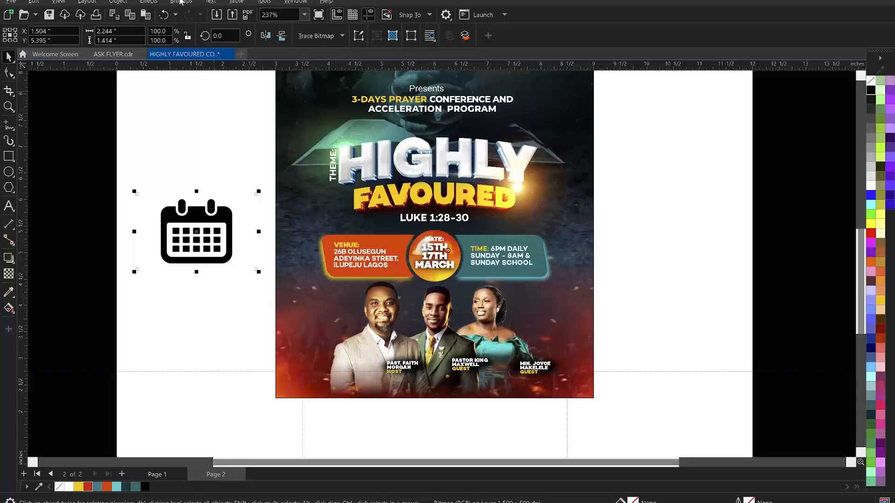
click(180, 2)
mouse_move(212, 92)
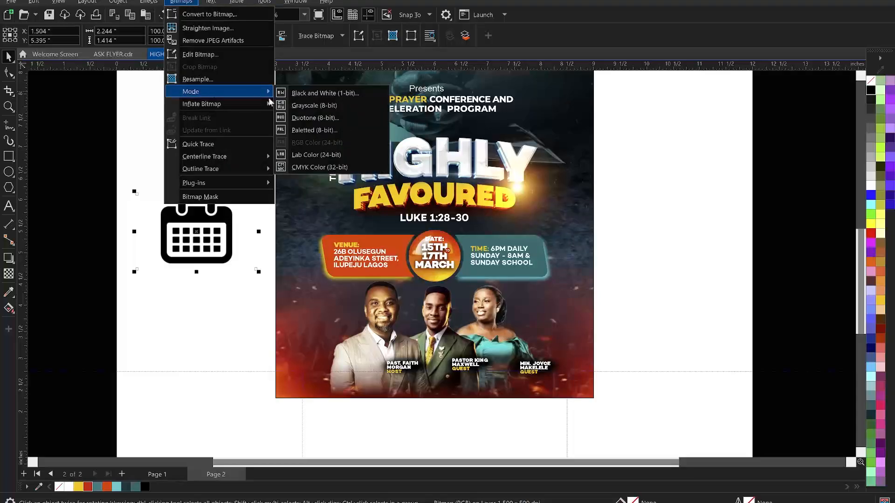
click(328, 96)
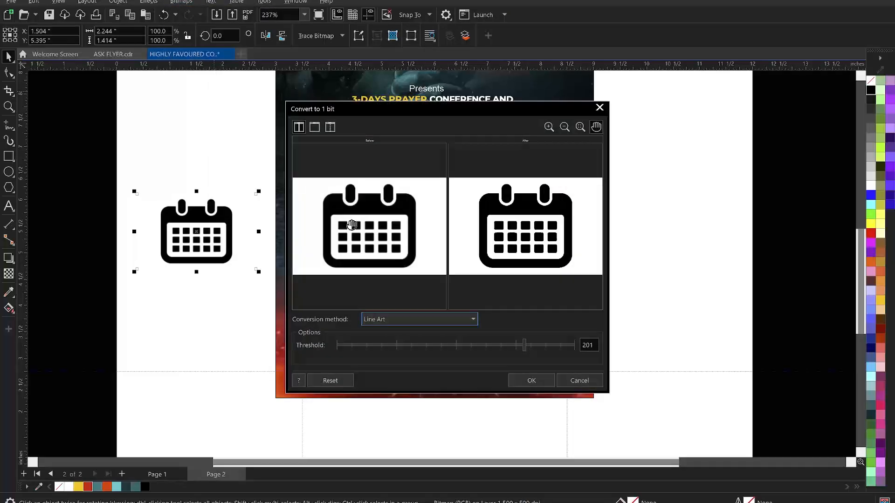
click(542, 381)
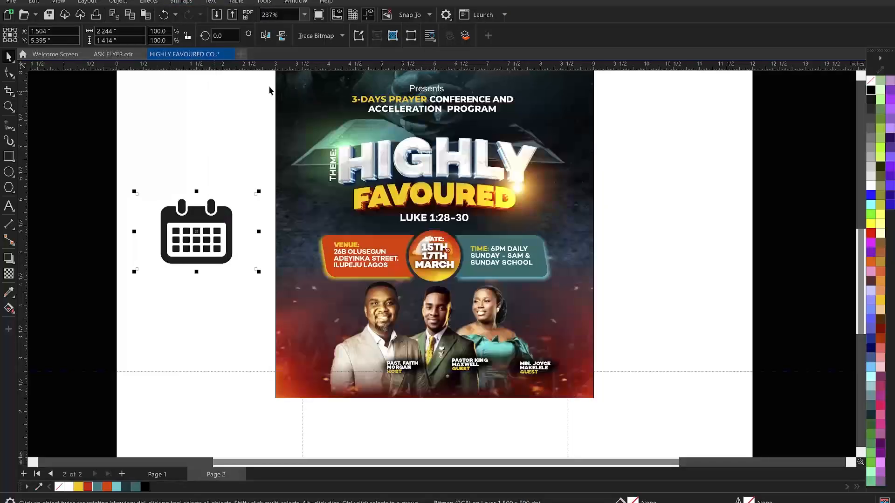
Trace the calendar bitmap as Line Art and select one inner traced shape
click(321, 36)
mouse_move(370, 76)
click(420, 80)
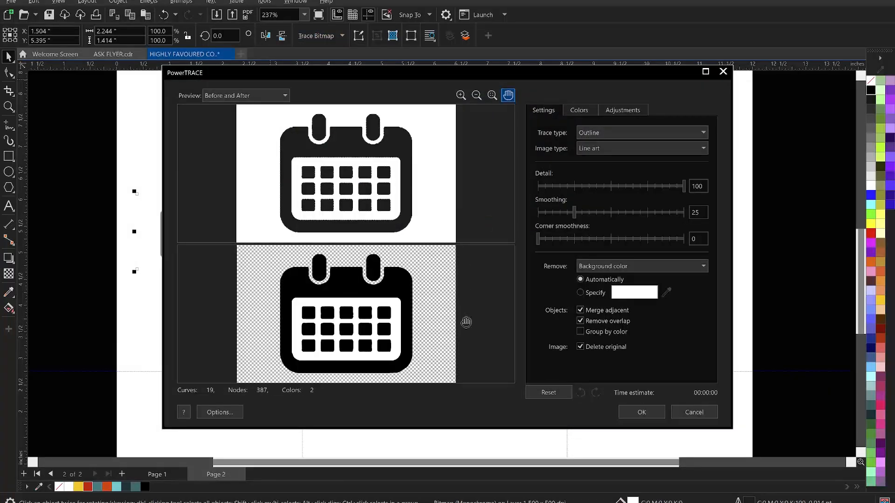
click(640, 412)
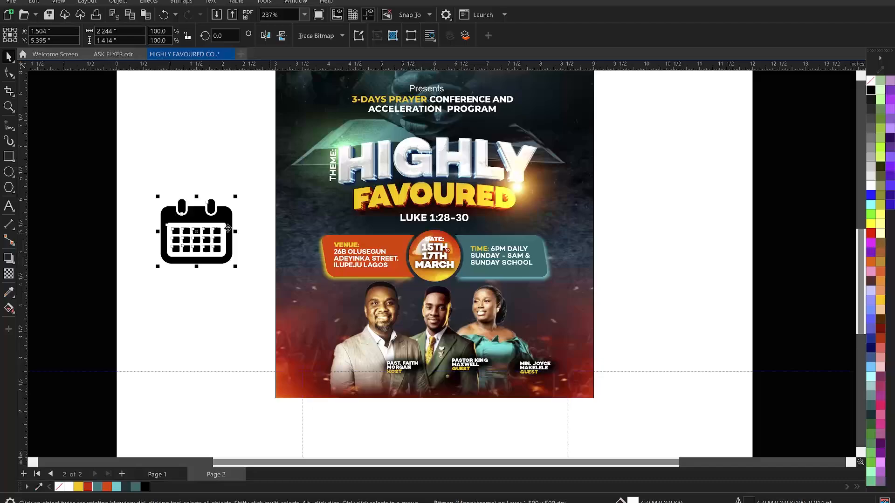
ctrl+click(201, 227)
Delete the inner calendar piece, remove the DATE: label, and place the shrunken icon above 15TH
key(Delete)
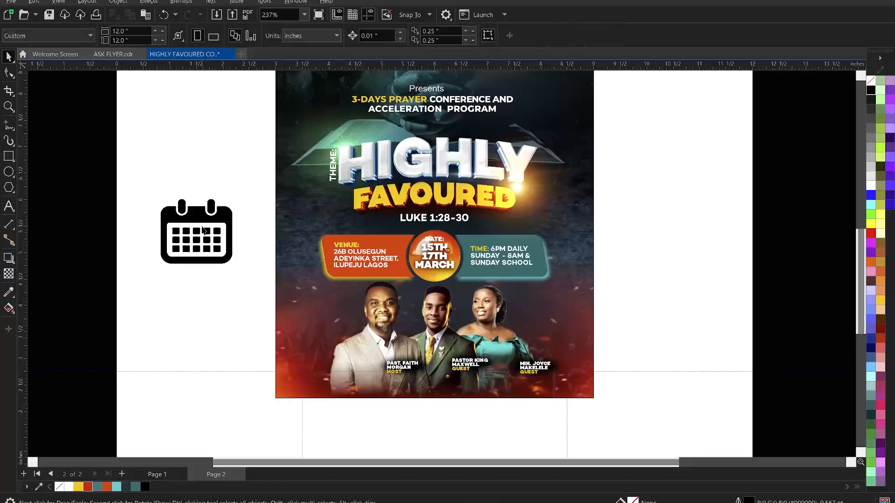
drag(216, 224, 411, 271)
drag(191, 235, 330, 243)
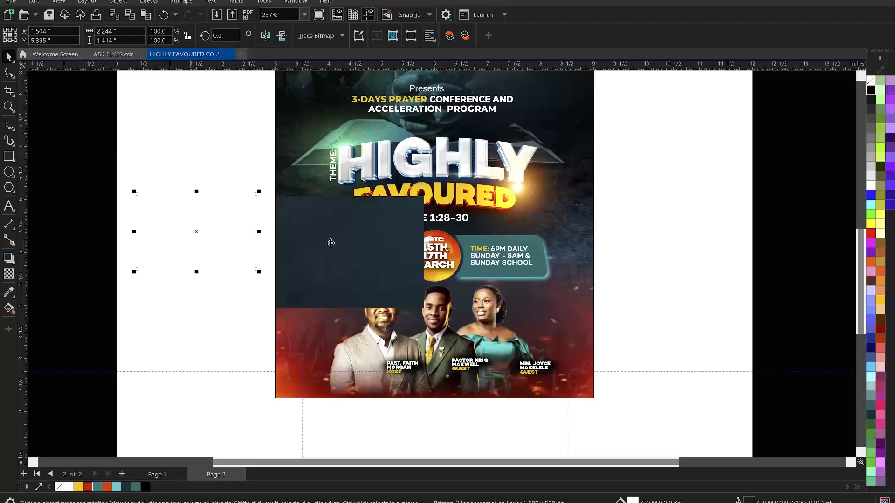
key(z)
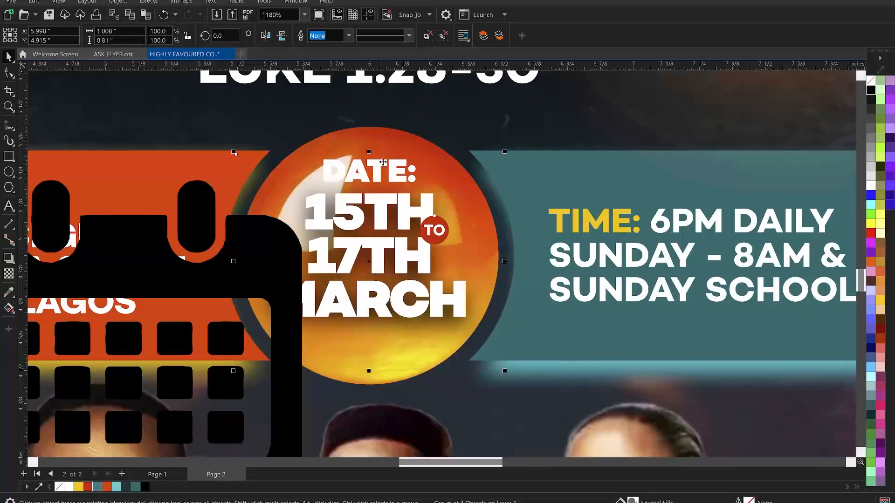
ctrl+click(379, 162)
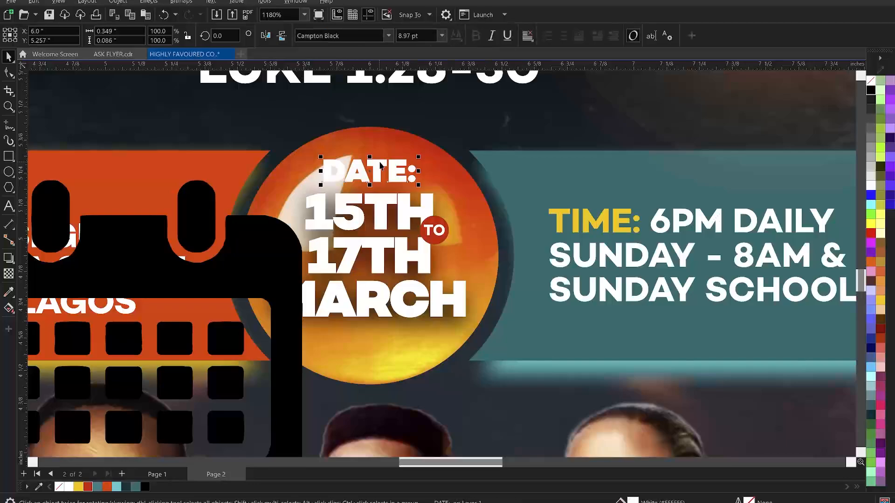
key(Delete)
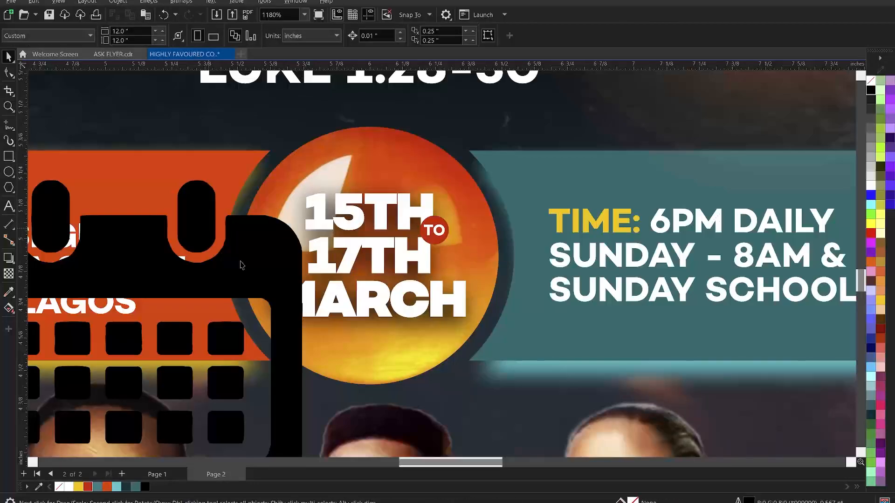
drag(305, 178, 271, 299)
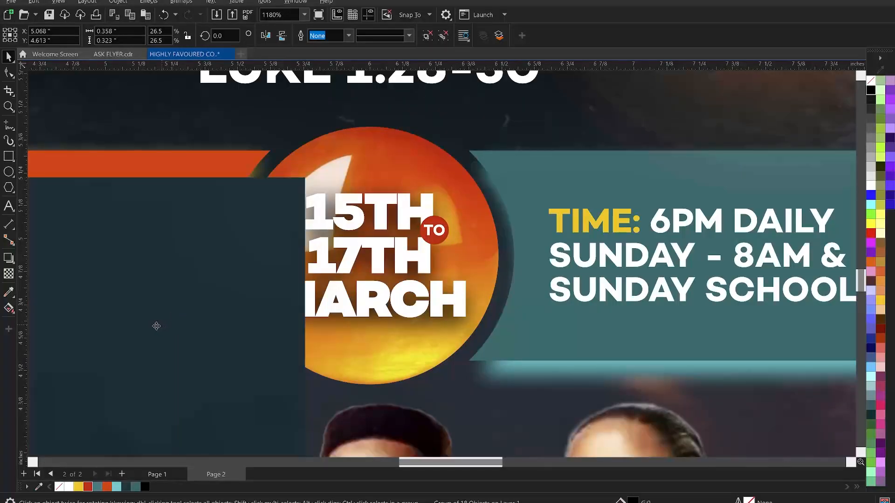
drag(156, 323, 411, 203)
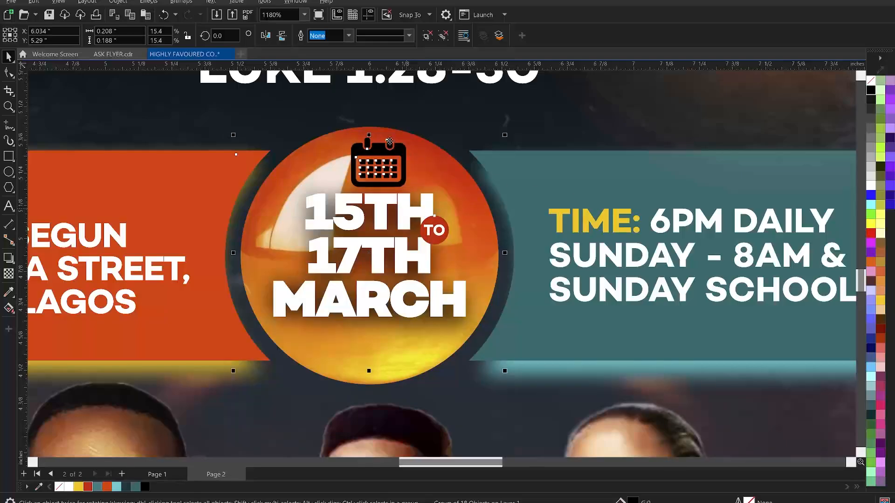
Nudge the date circle group down, adjust the calendar icon inside it, and view the whole flyer
key(ctrl+z)
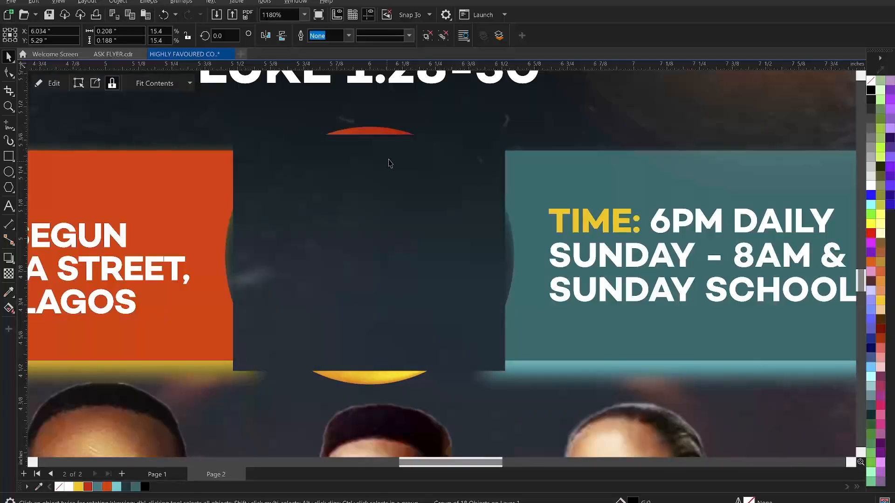
click(390, 162)
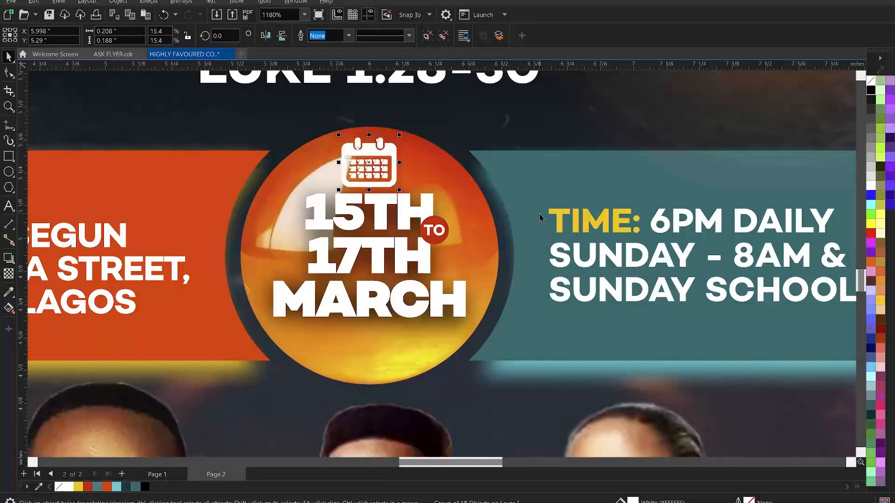
click(406, 217)
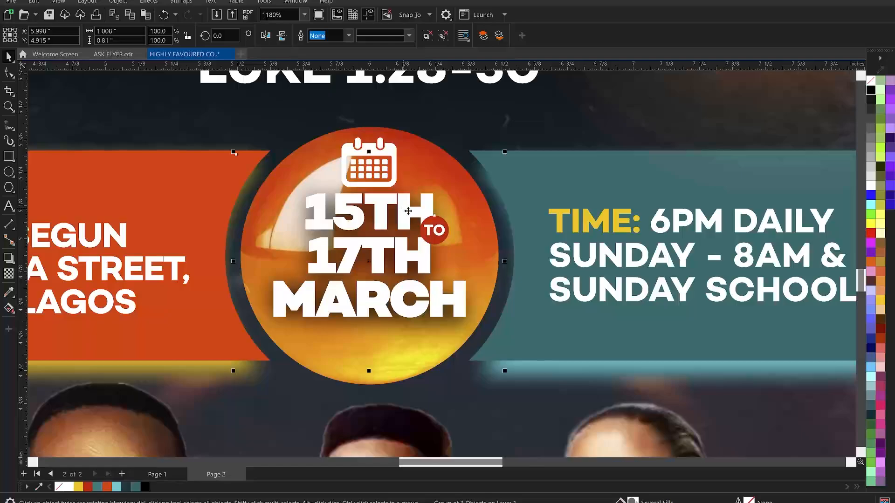
drag(411, 259, 414, 270)
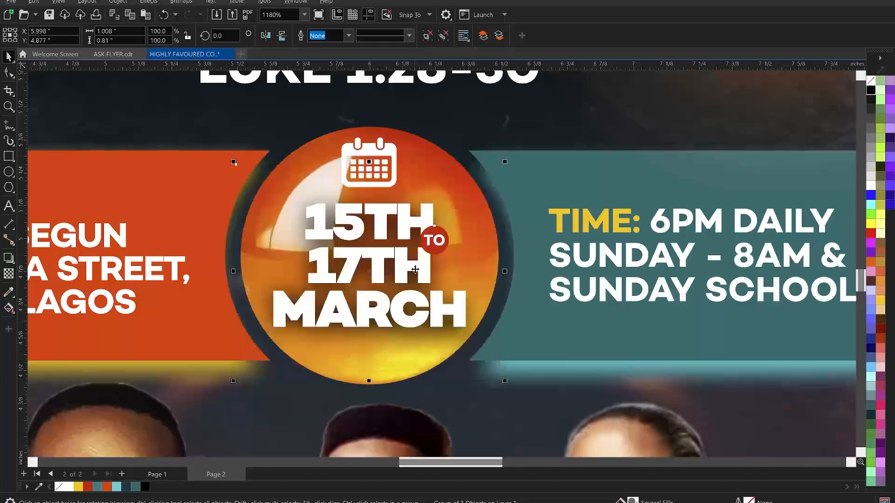
drag(415, 268, 417, 275)
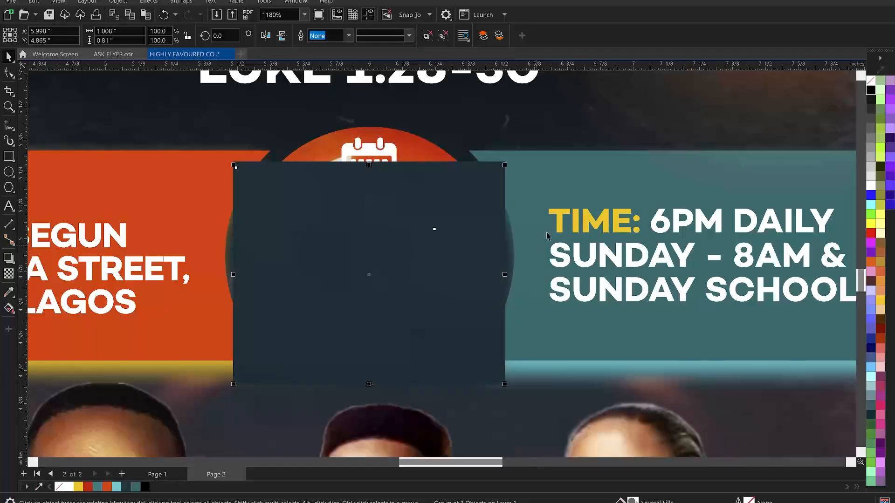
click(561, 223)
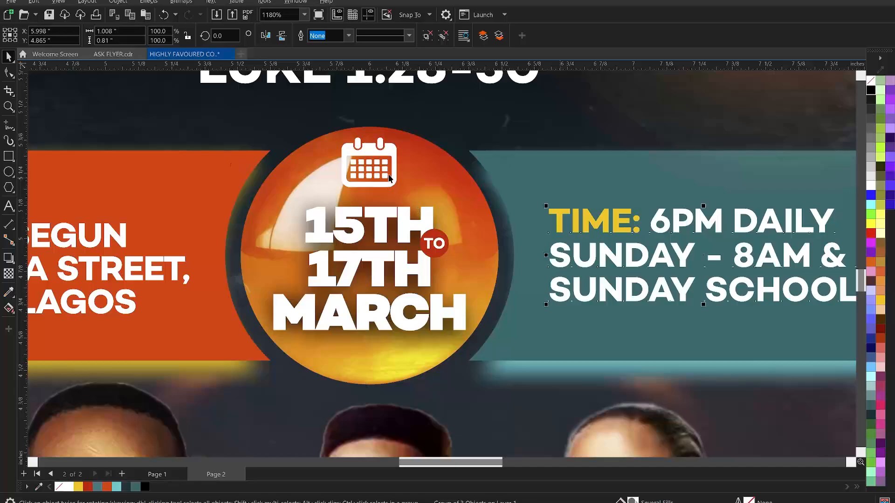
drag(385, 169, 387, 178)
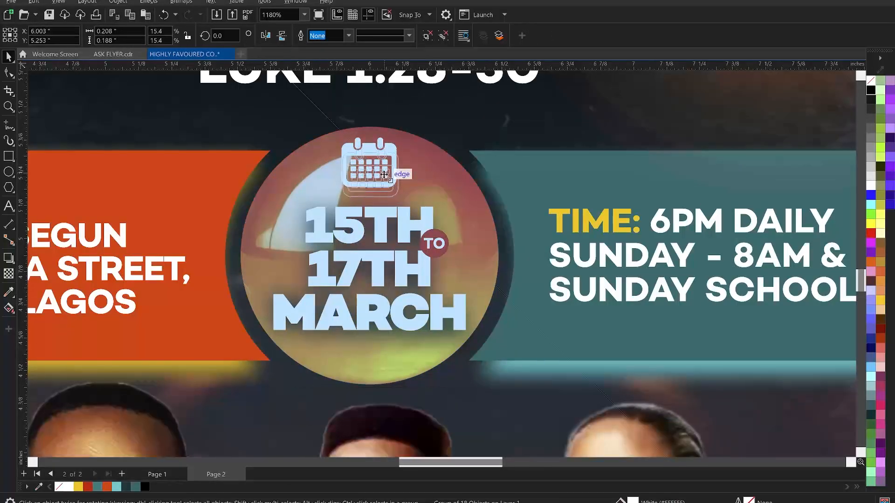
key(F4)
click(191, 306)
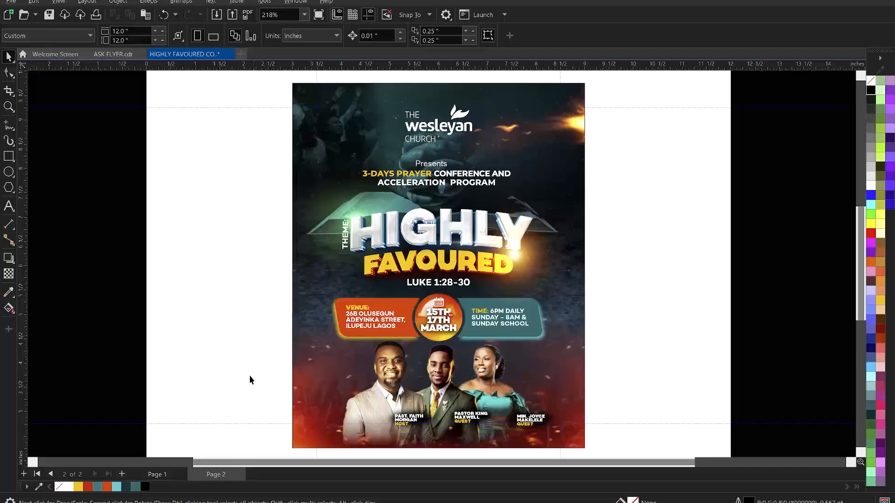
On Page 2, change the Presents line to UPPERCASE at 8 pt
click(162, 475)
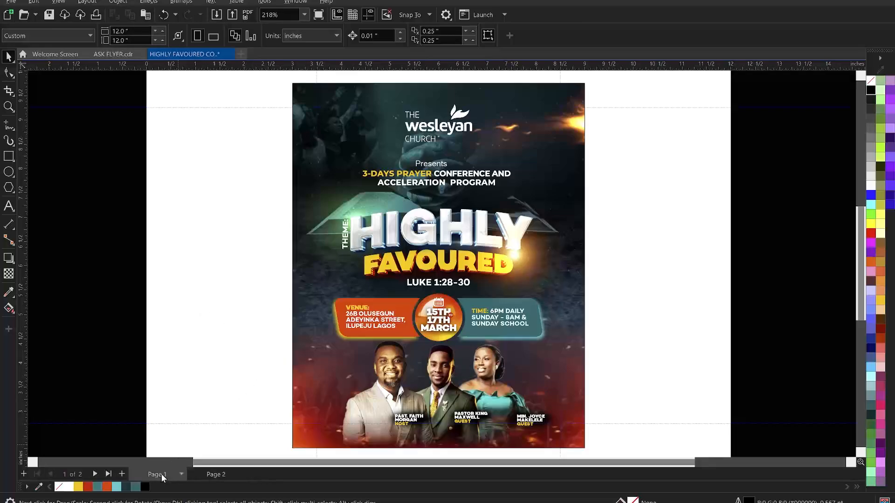
click(211, 474)
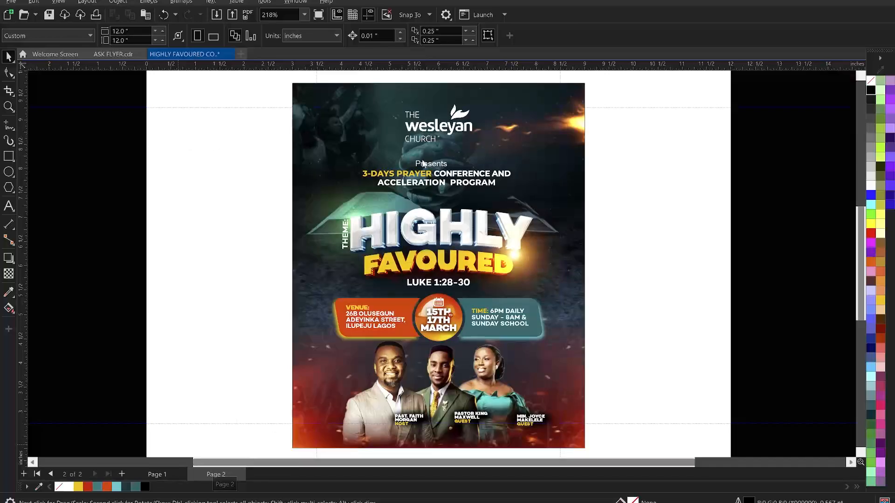
click(426, 163)
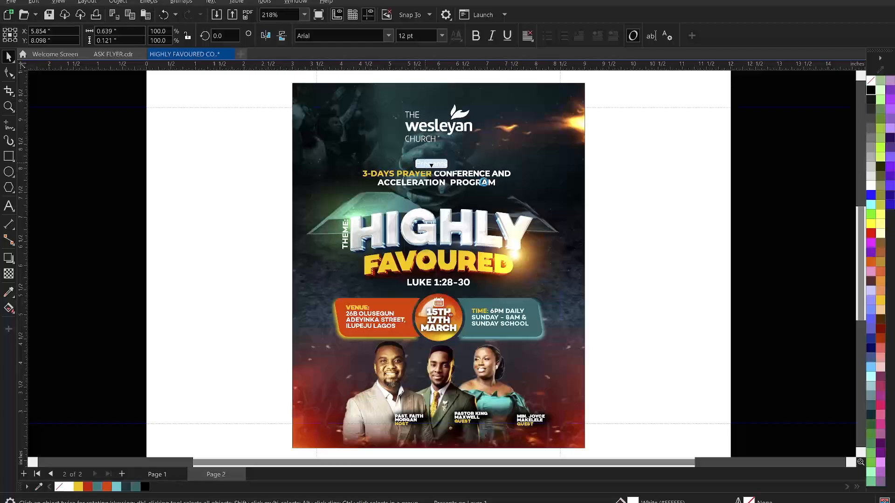
right_click(426, 163)
mouse_move(486, 207)
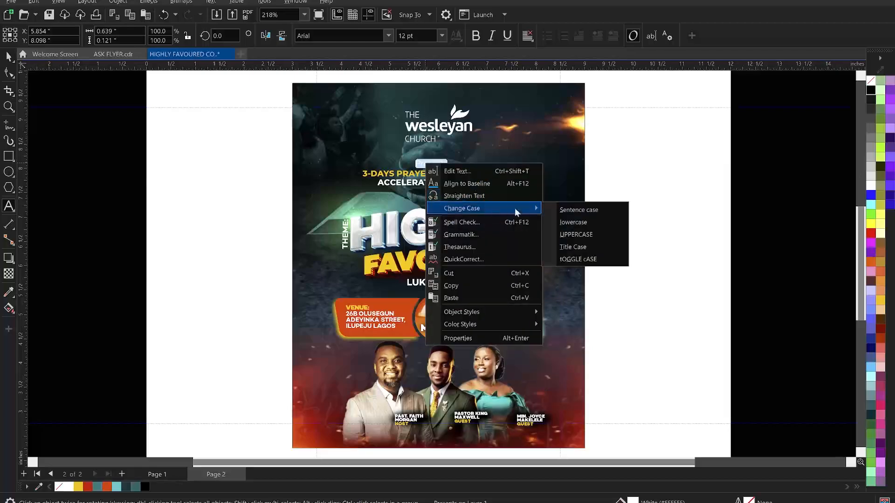
click(567, 235)
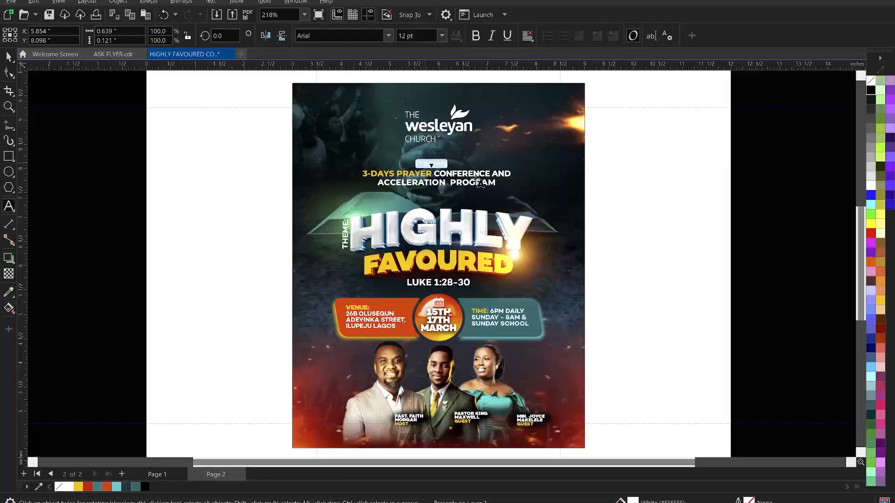
click(422, 36)
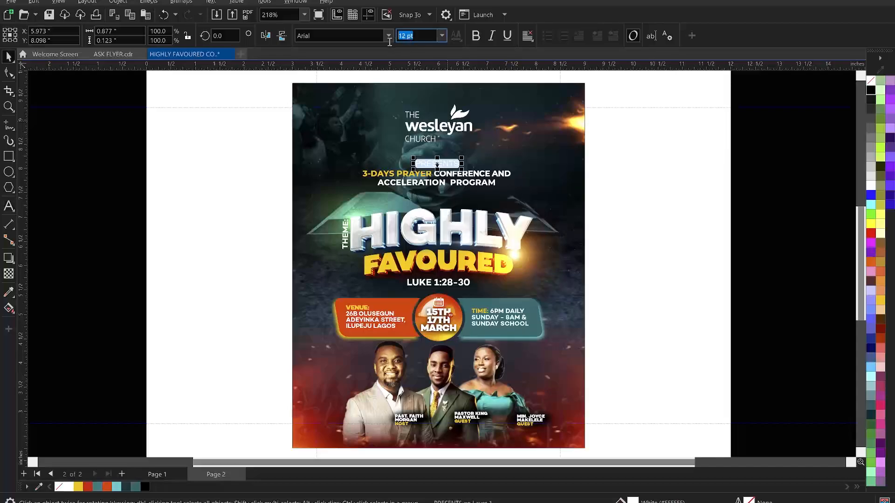
text(8)
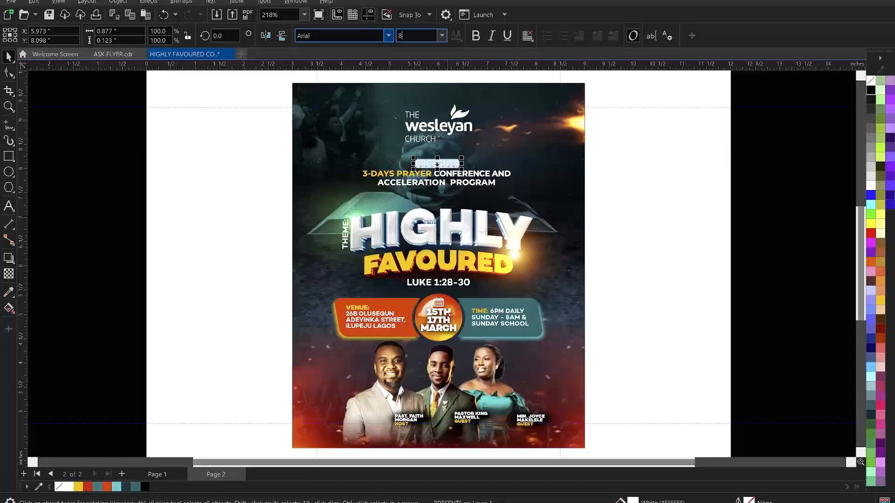
key(Return)
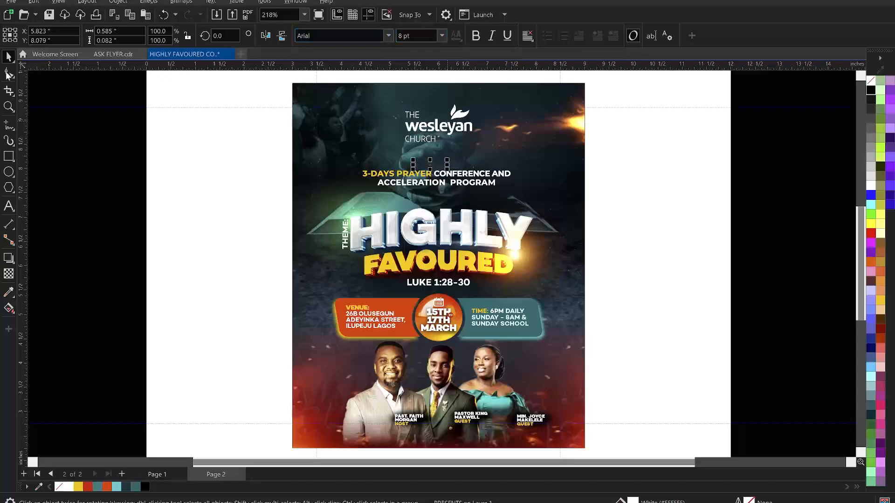
Widen the PRESENTS letter spacing and centre it above the program title
click(8, 74)
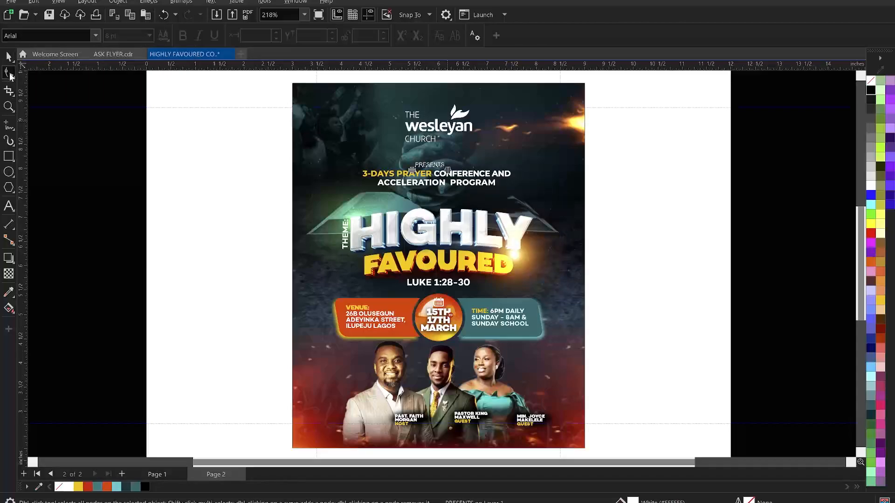
click(12, 76)
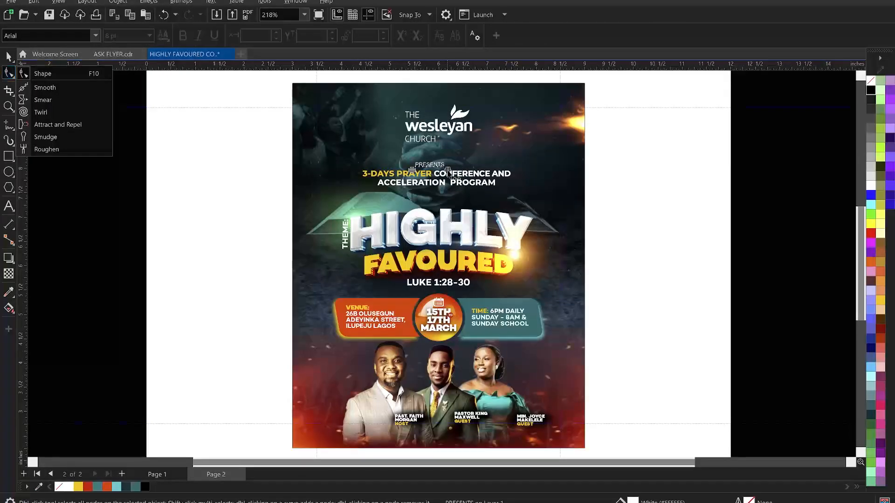
click(472, 178)
drag(471, 174, 495, 174)
click(444, 165)
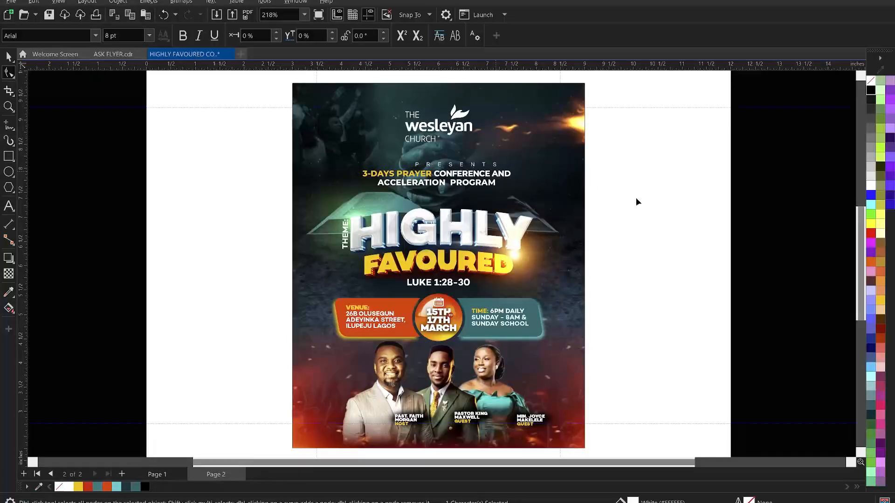
key(space)
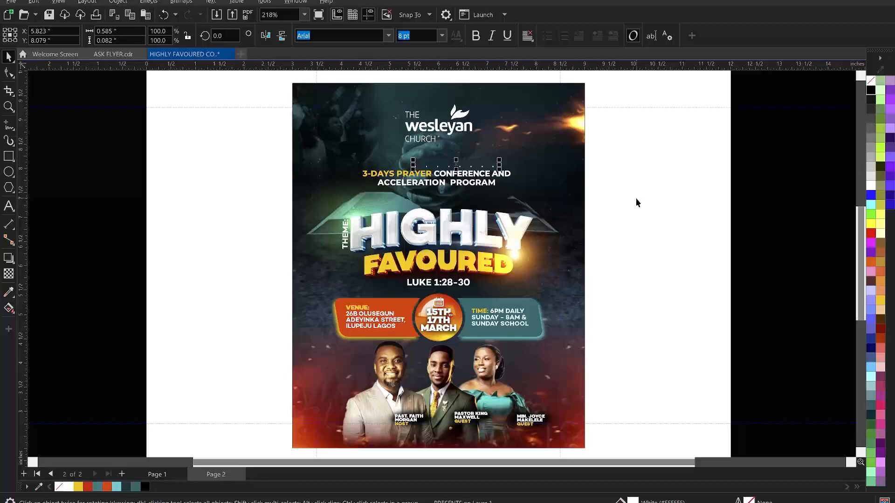
click(385, 37)
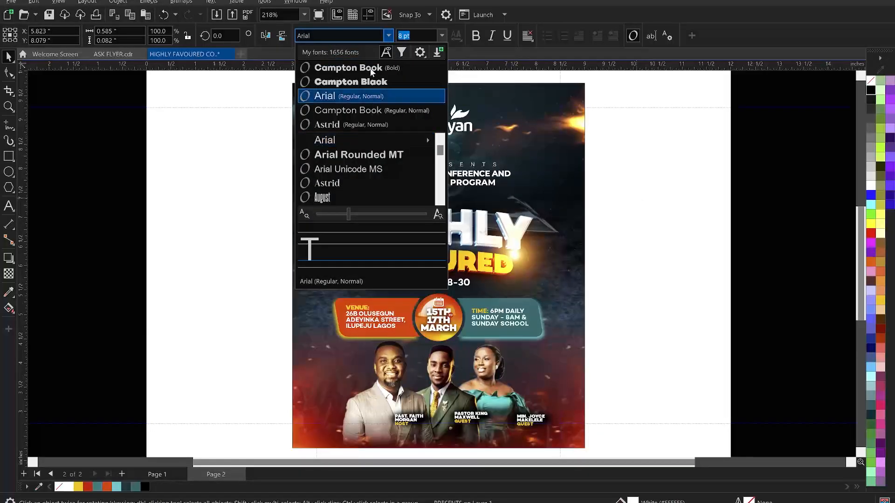
key(Escape)
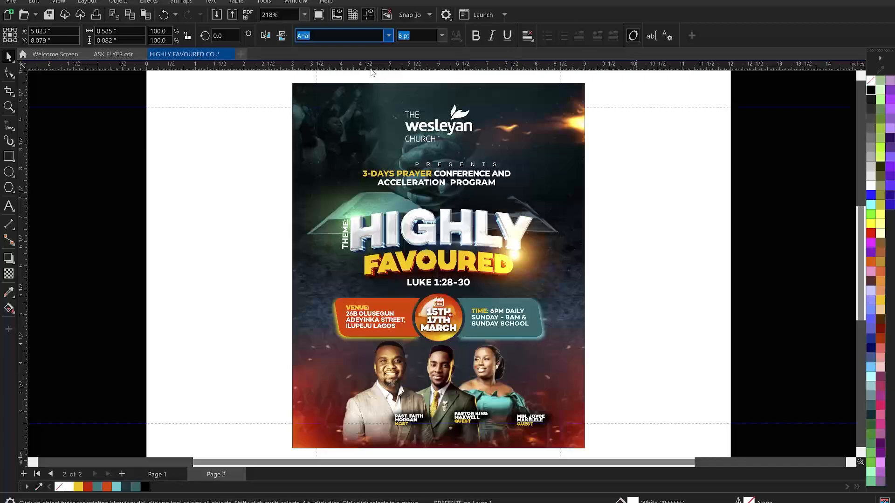
click(476, 164)
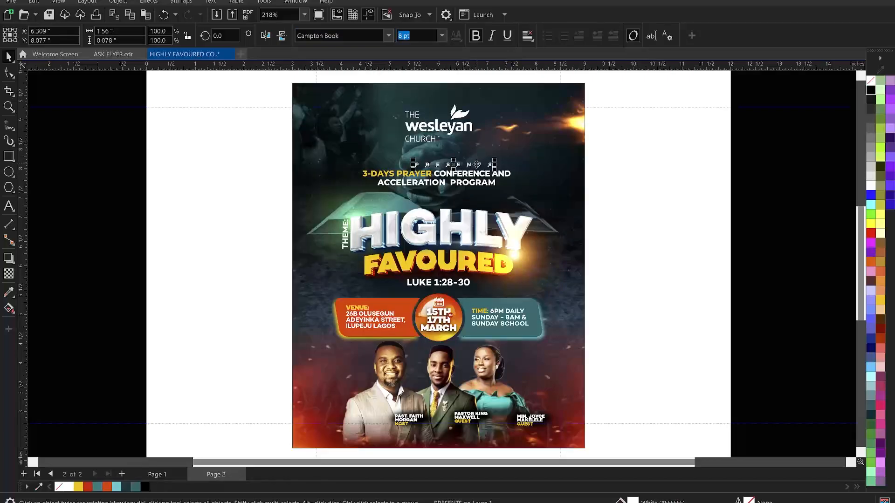
drag(470, 164, 453, 159)
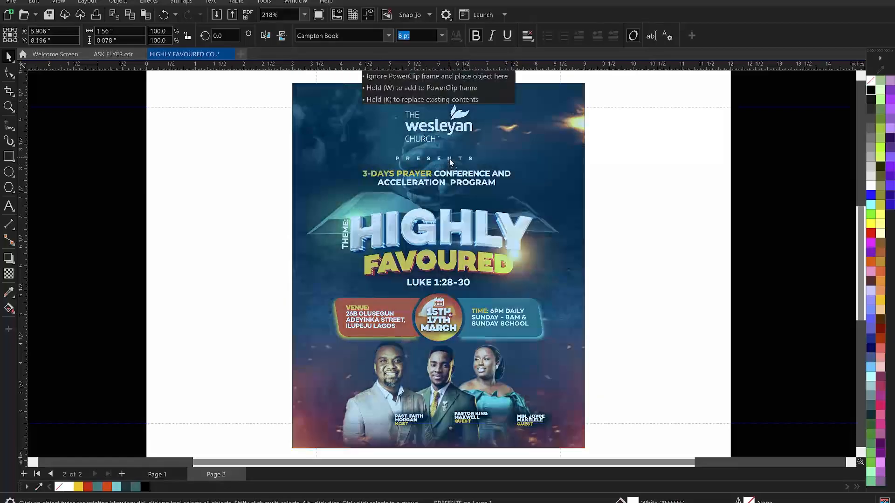
click(166, 477)
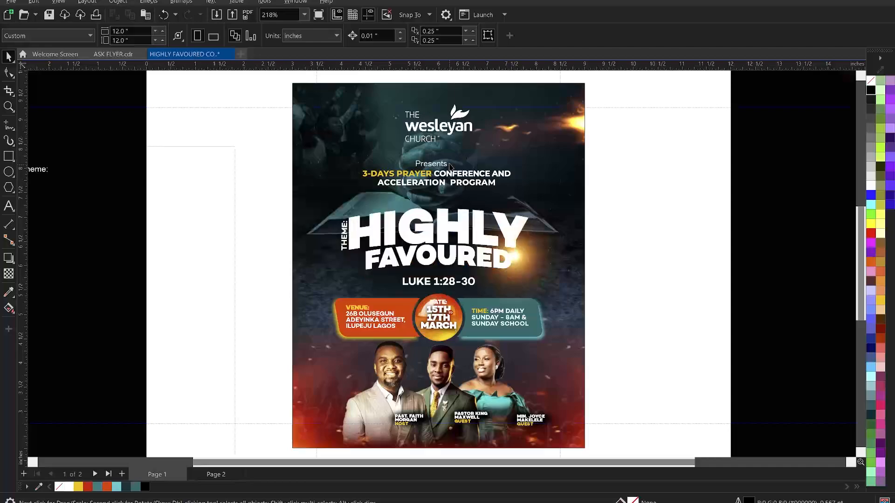
On Page 1, replace the old Presents text with the pasted spaced PRESENTS line
click(445, 166)
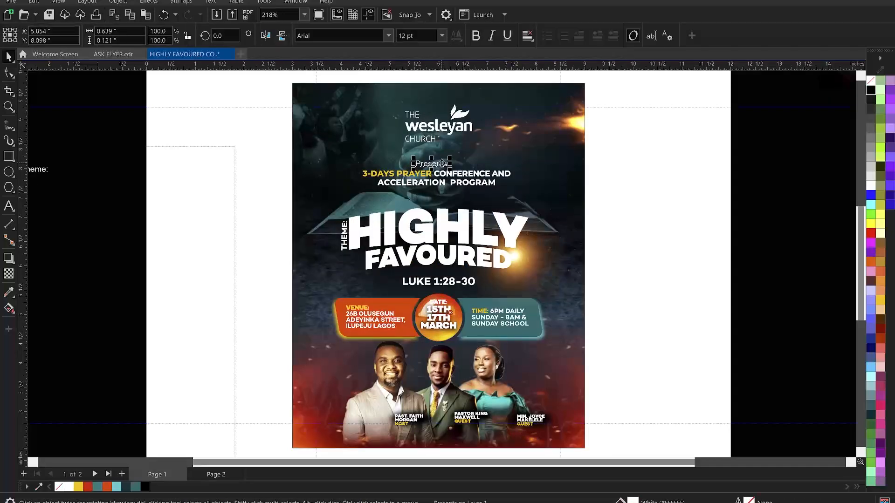
key(Delete)
key(ctrl+v)
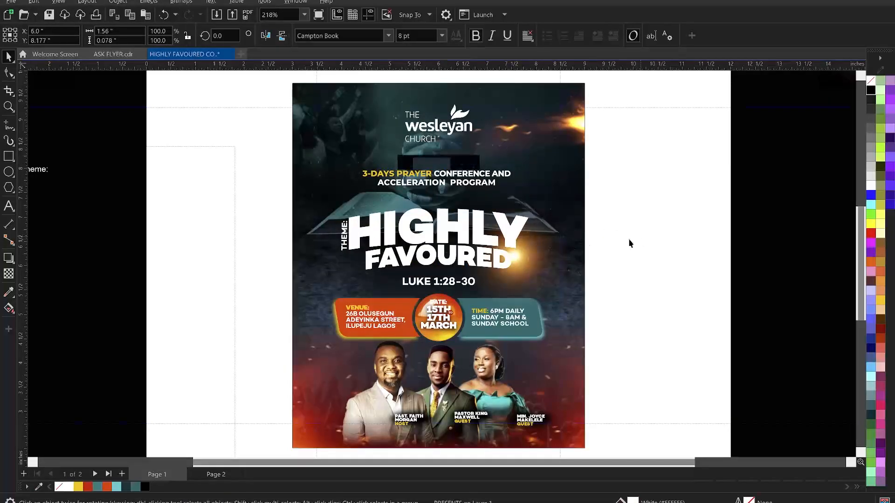
click(206, 207)
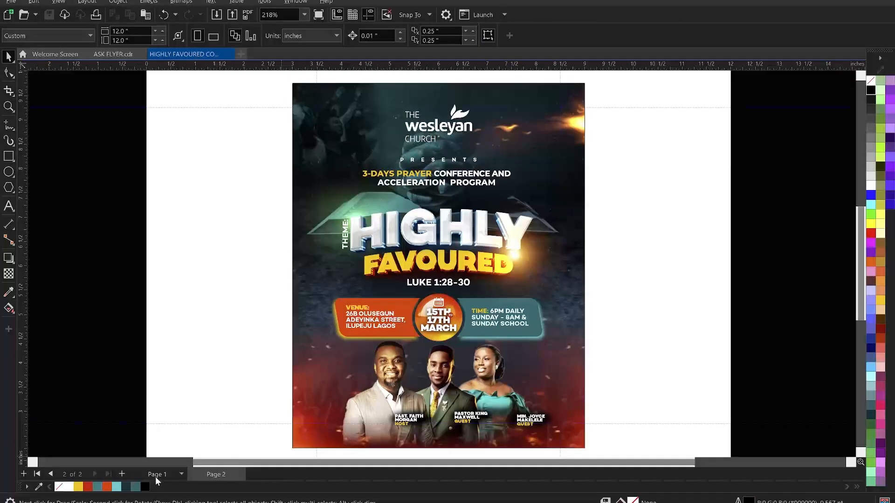
click(210, 474)
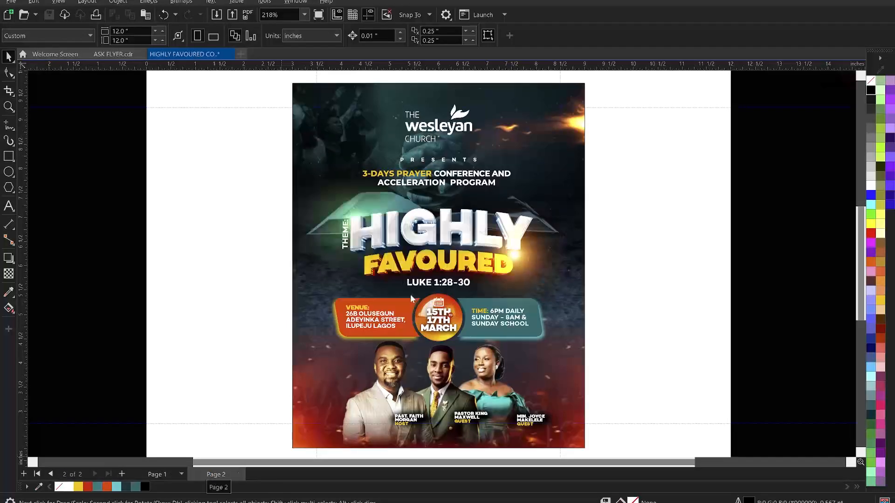
key(Page_Up)
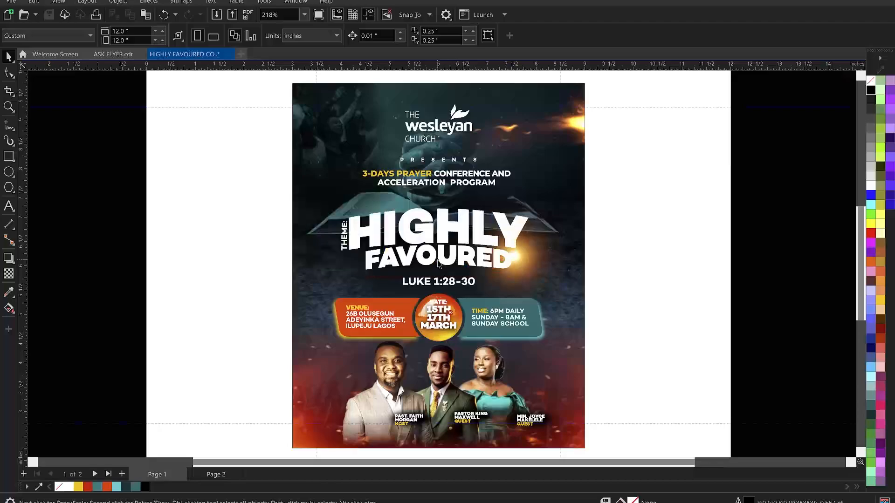
Fill FAVOURED with Deep Yellow on Page 1's flat title
click(438, 265)
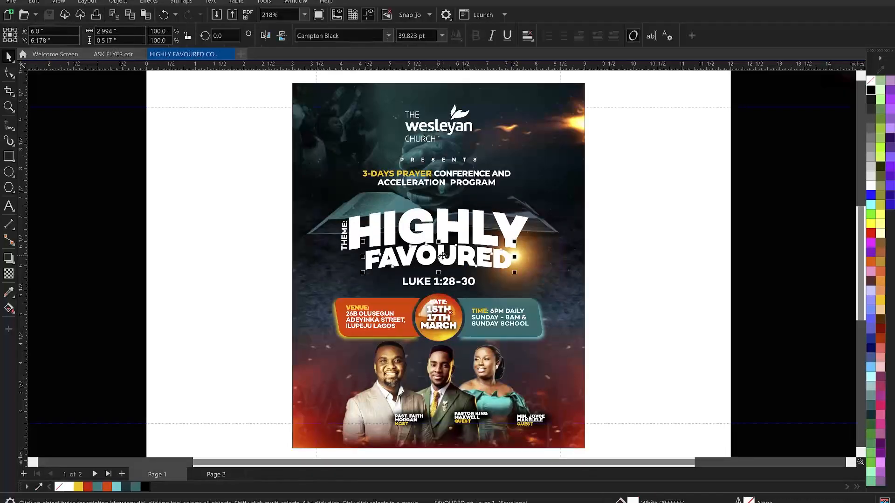
click(79, 487)
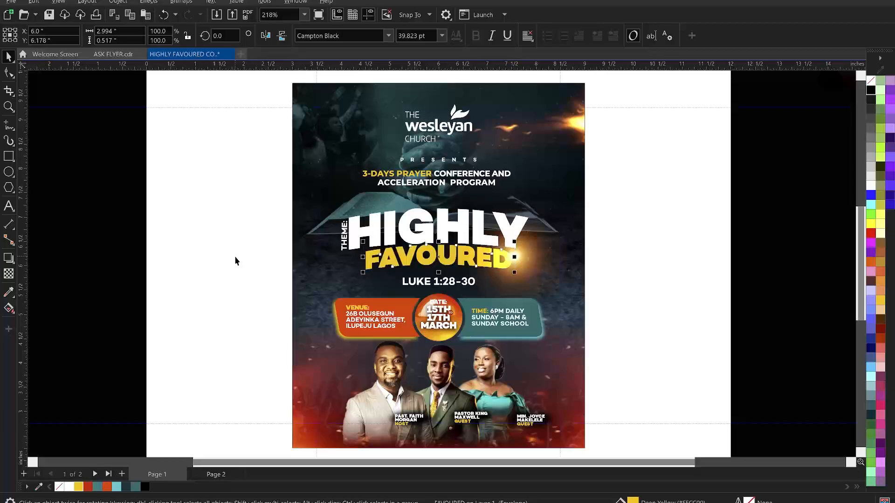
click(233, 285)
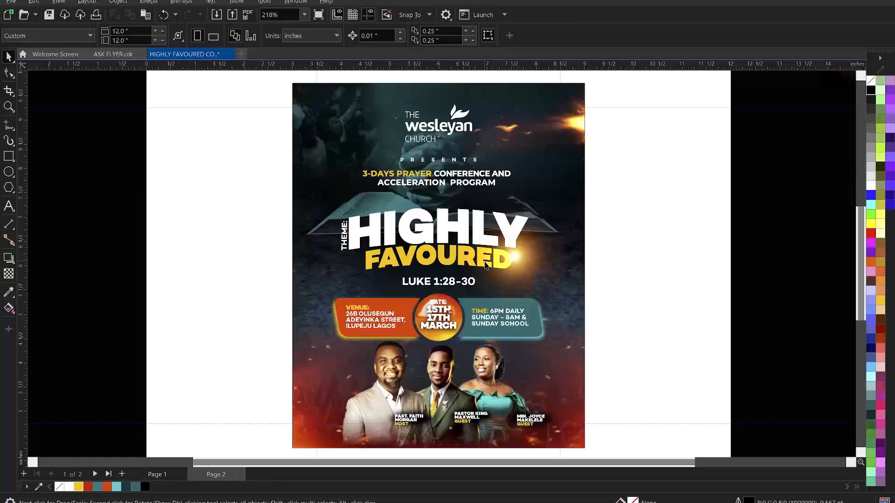
key(Page_Down)
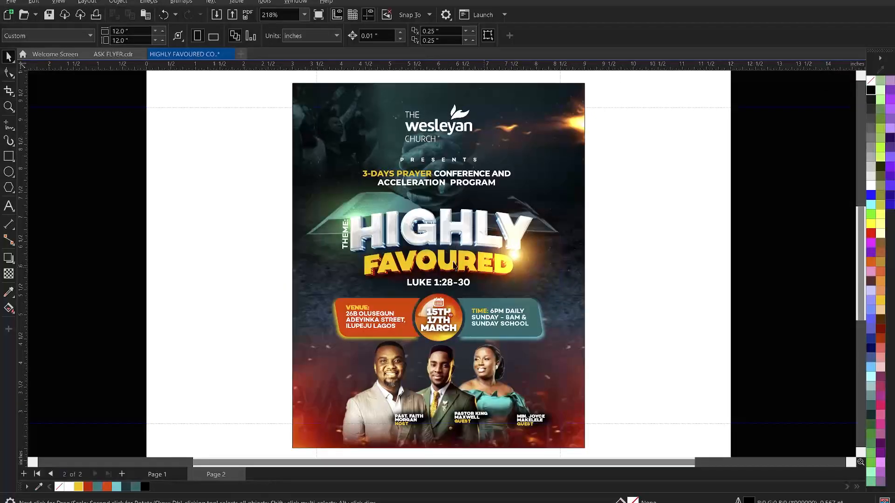